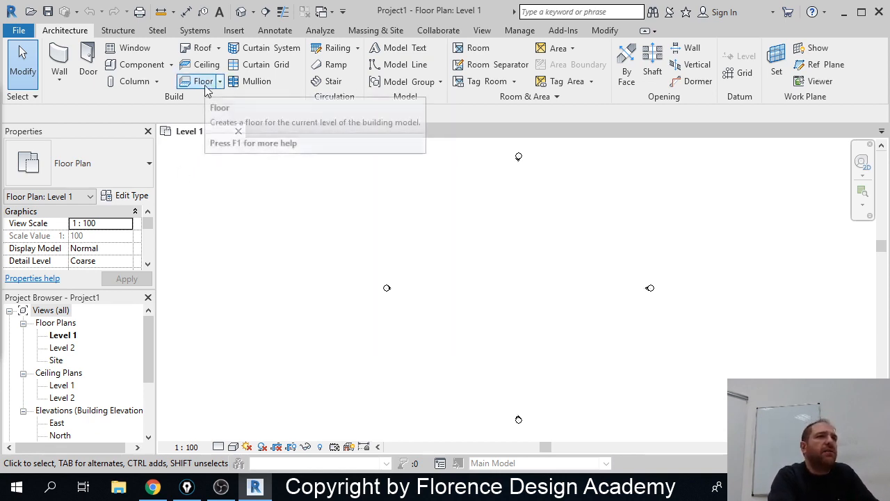
Step: Start a floor on Level 1 and draw its first two boundary lines: a vertical about 4900 mm long, and a short horizontal leftward from its lower end
left_click(203, 85)
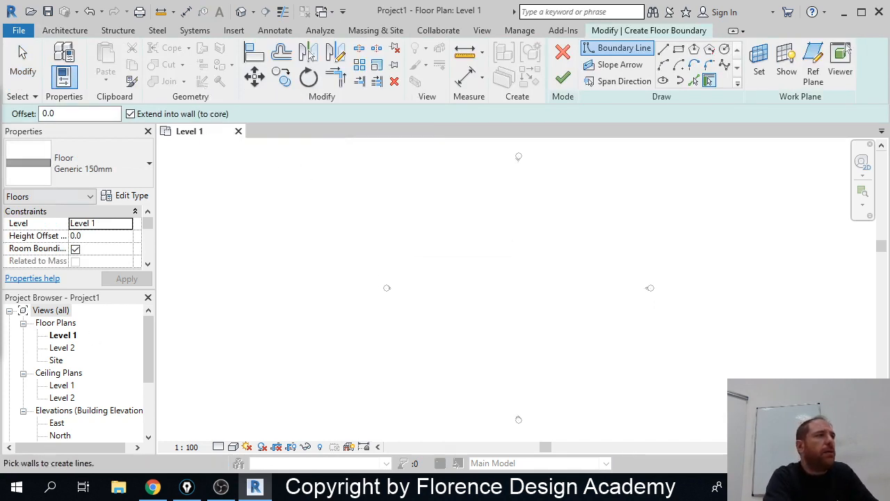
key("alt+Tab")
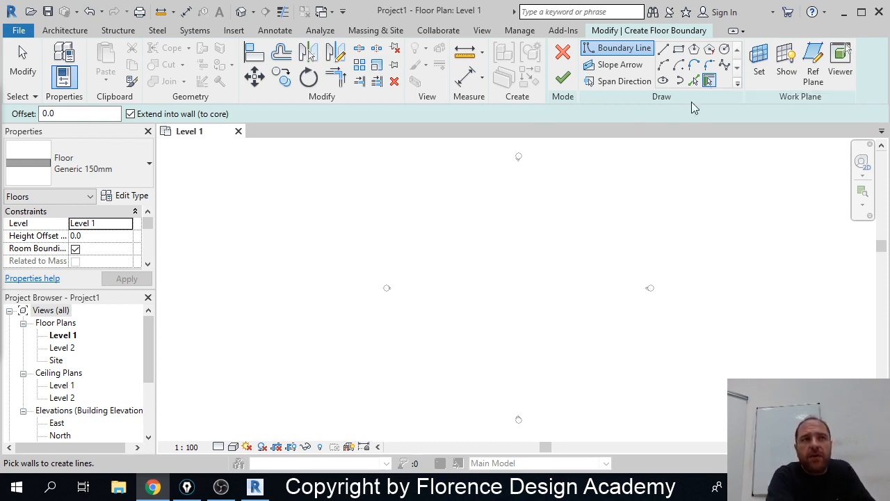
scroll(519, 283, "up", 1)
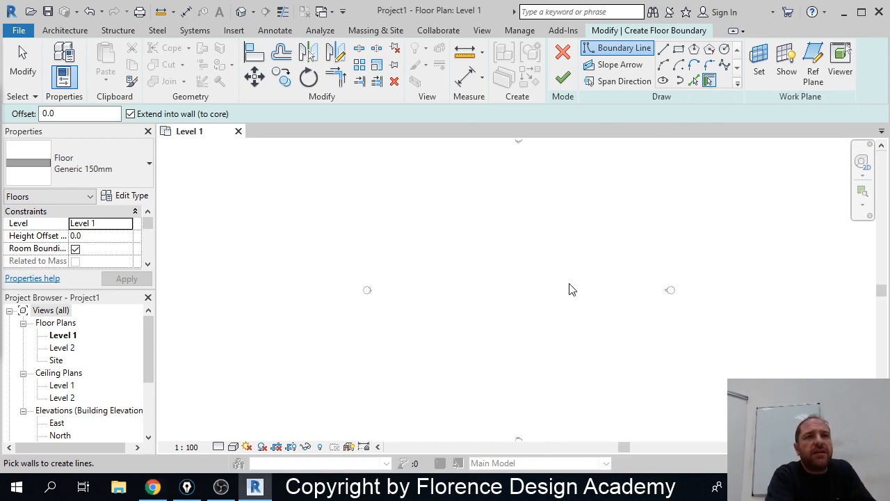
scroll(569, 289, "up", 1)
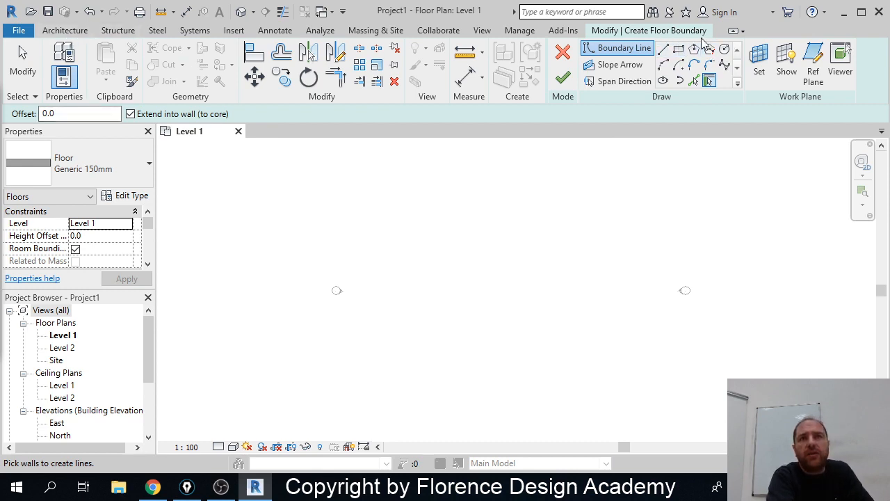
left_click(664, 53)
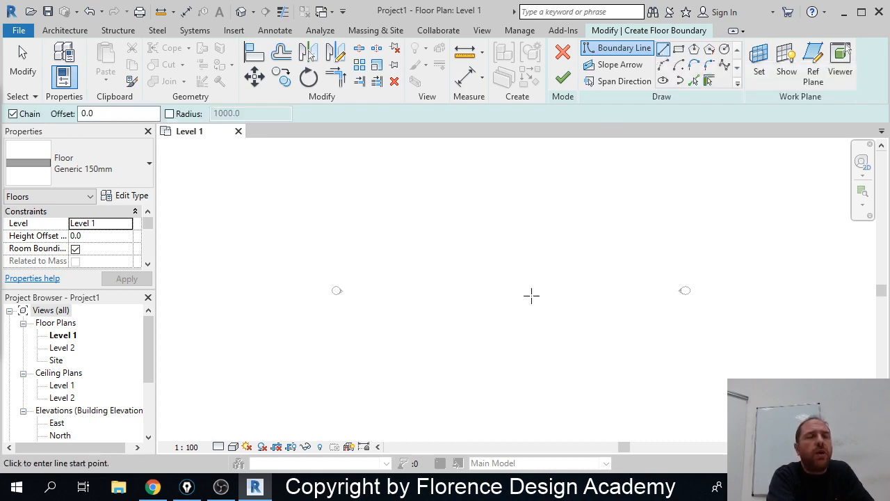
left_click(459, 256)
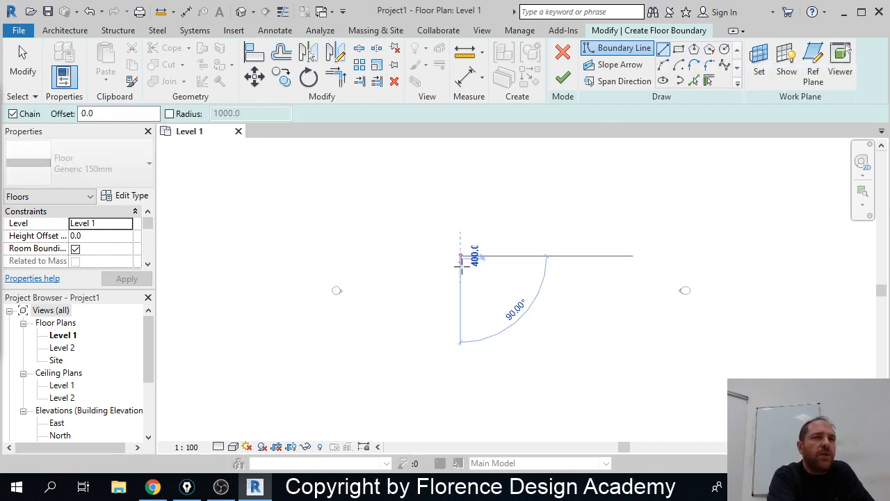
left_click(460, 288)
scroll(465, 289, "up", 4)
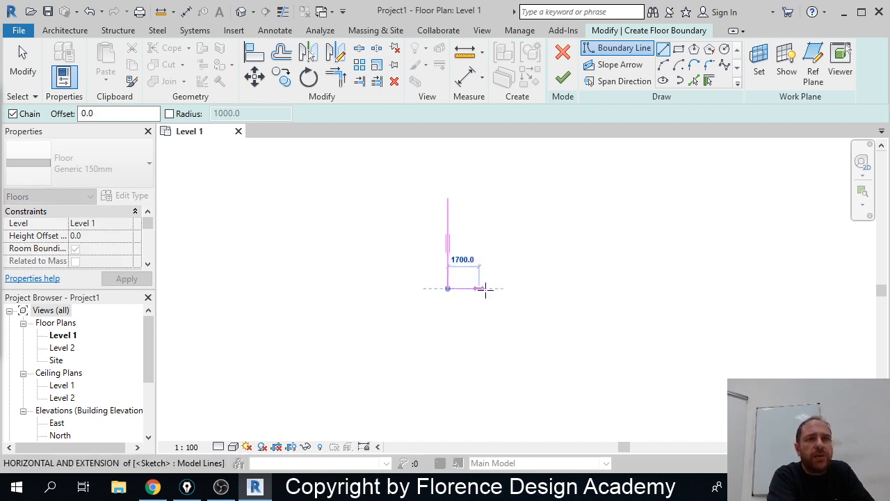
middle_click_drag(485, 289, 439, 298)
left_click(348, 289)
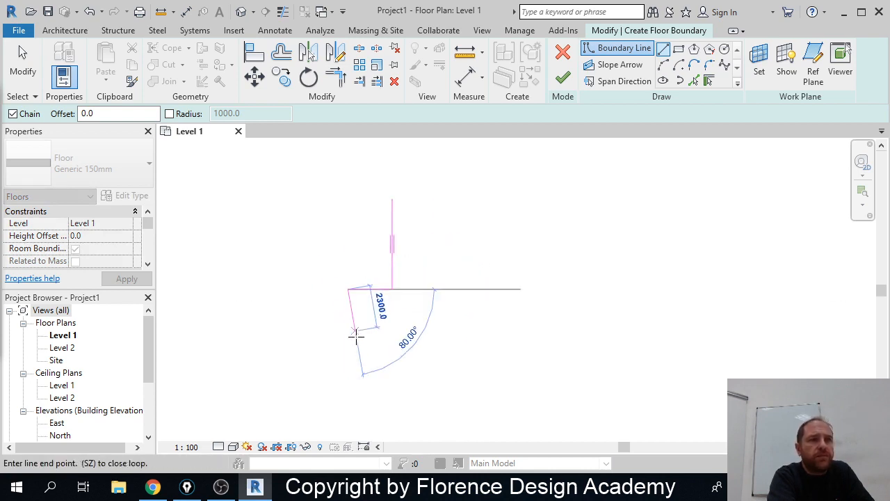
Step: Continue the boundary with slanted lower and right-hand edges, close it with a horizontal upper edge about 6225 mm long, and finish the floor
left_click(356, 352)
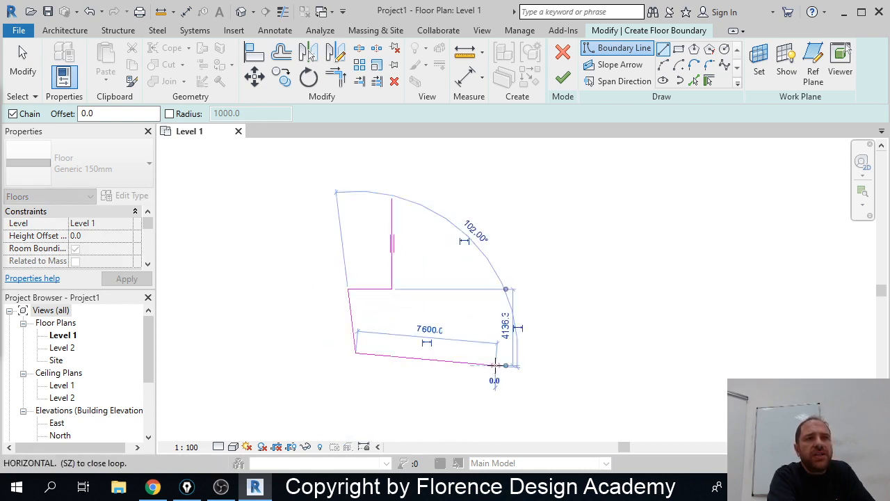
left_click(495, 365)
left_click(541, 318)
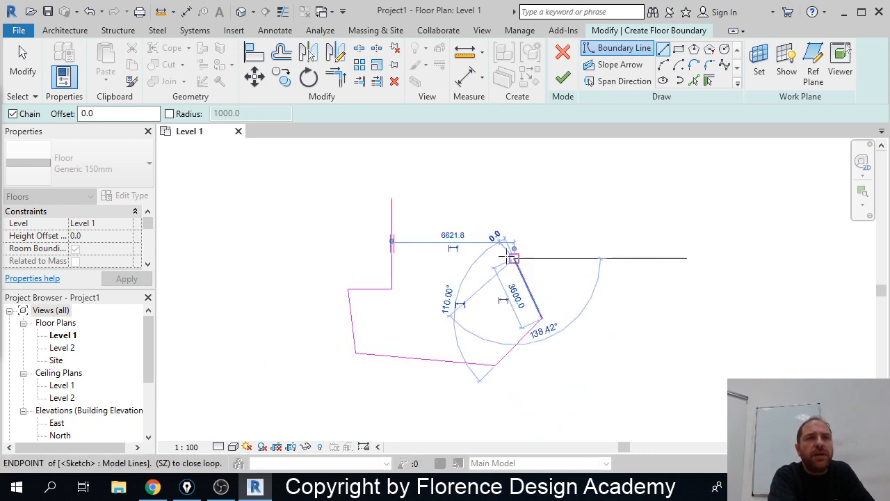
left_click(512, 258)
left_click(507, 199)
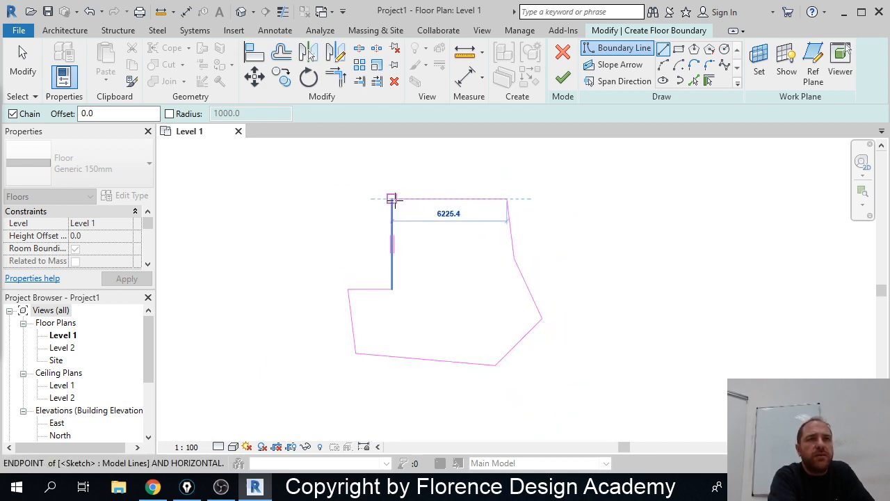
left_click(391, 200)
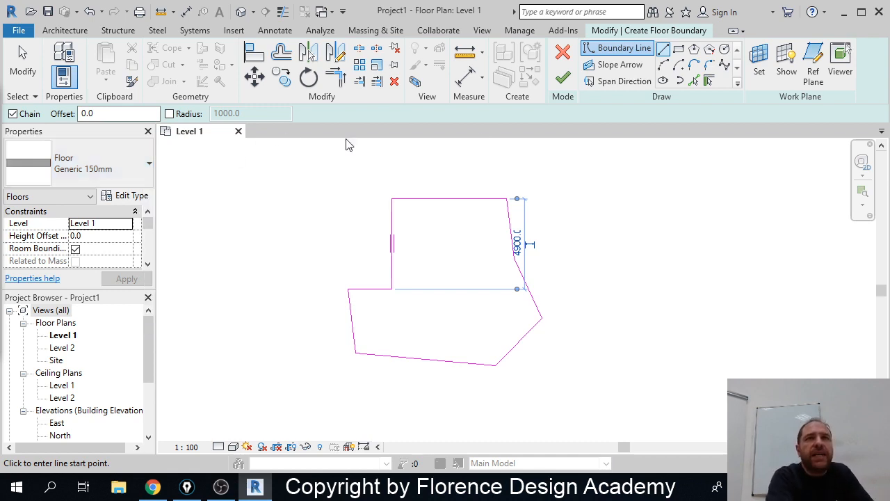
left_click(564, 78)
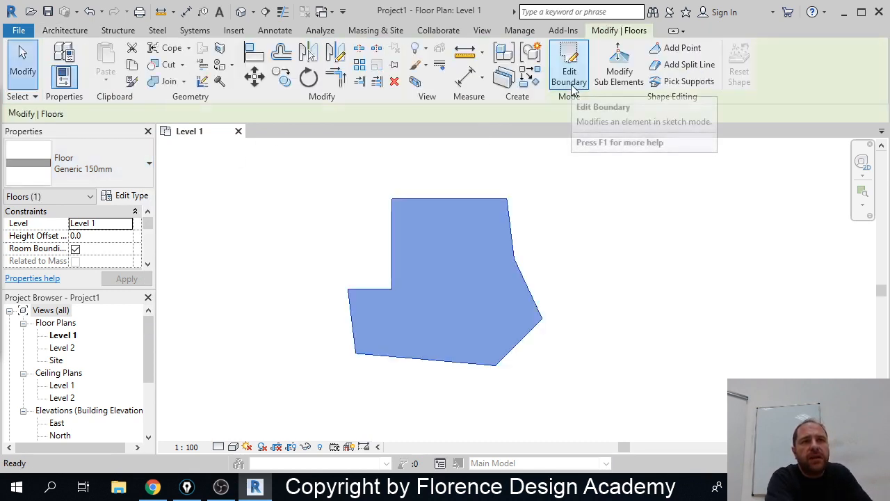
Step: Open the default 3D view and examine the finished floor slab's shape and thickness up close
left_click(241, 13)
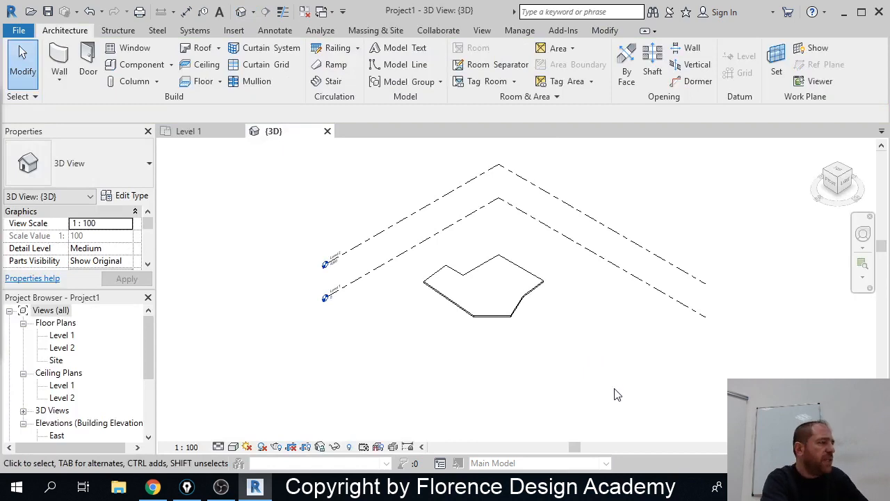
mouse_move(518, 351)
middle_mouse_down("shift")
mouse_move(552, 288)
mouse_move(481, 331)
mouse_move(528, 344)
mouse_move(396, 343)
mouse_move(500, 341)
mouse_move(421, 347)
mouse_move(519, 355)
mouse_move(533, 336)
mouse_move(508, 366)
middle_mouse_up("shift")
scroll(482, 332, "up", 7)
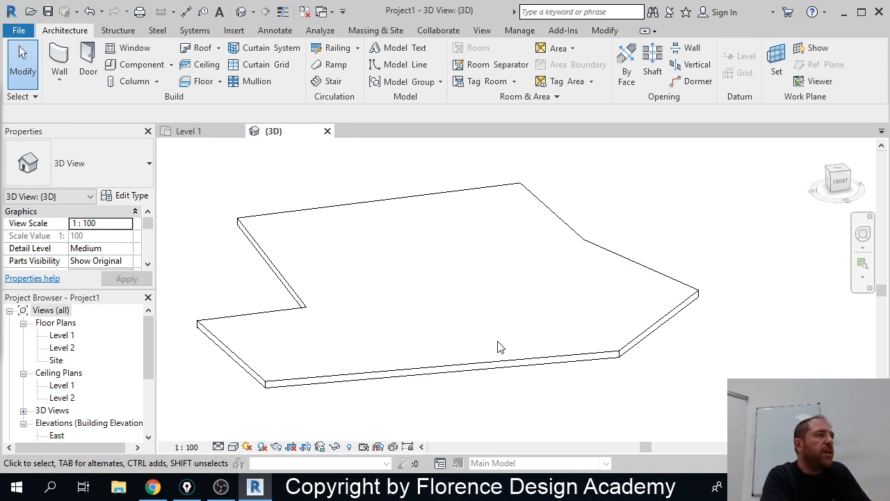
Step: Return to the Level 1 plan and start another floor with a rectangular boundary about 10900 by 8600 mm to the right of the existing one
left_click(195, 137)
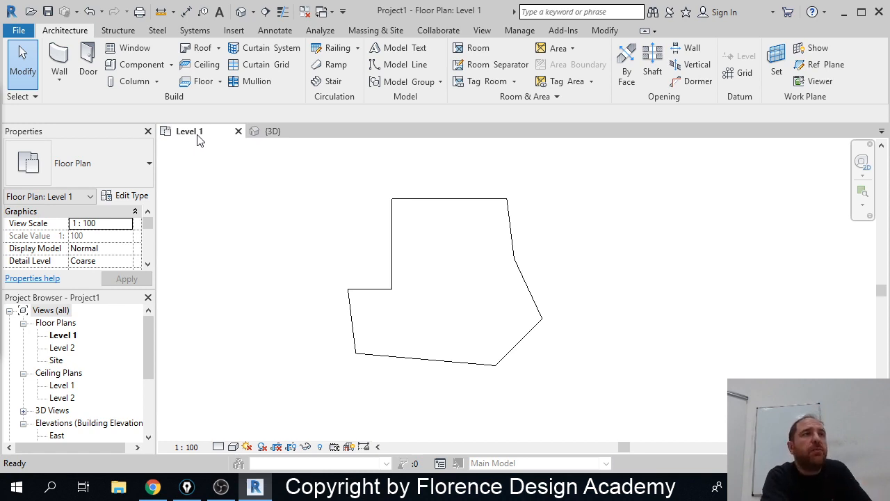
left_click(201, 81)
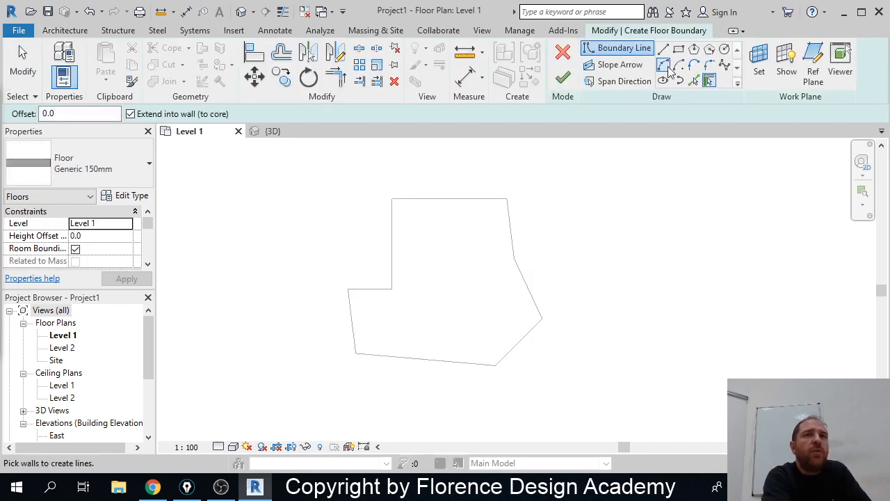
left_click(678, 49)
middle_click_drag(633, 243, 474, 245)
left_click(433, 205)
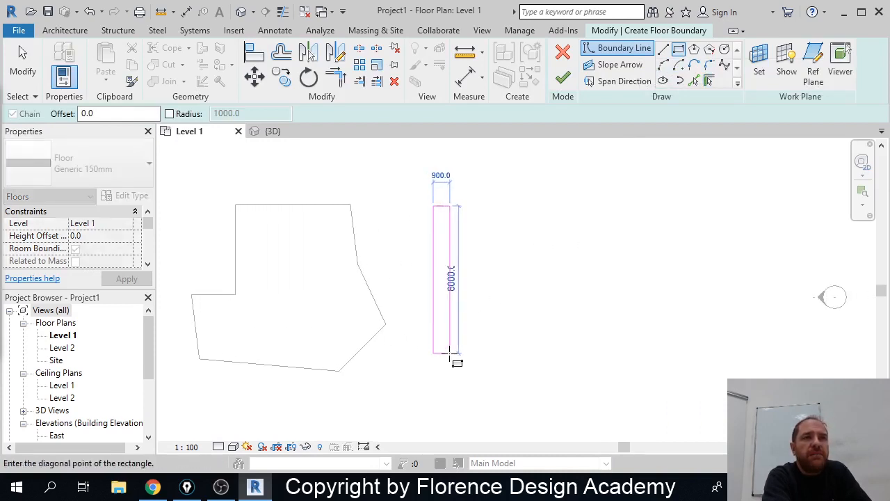
left_click(633, 363)
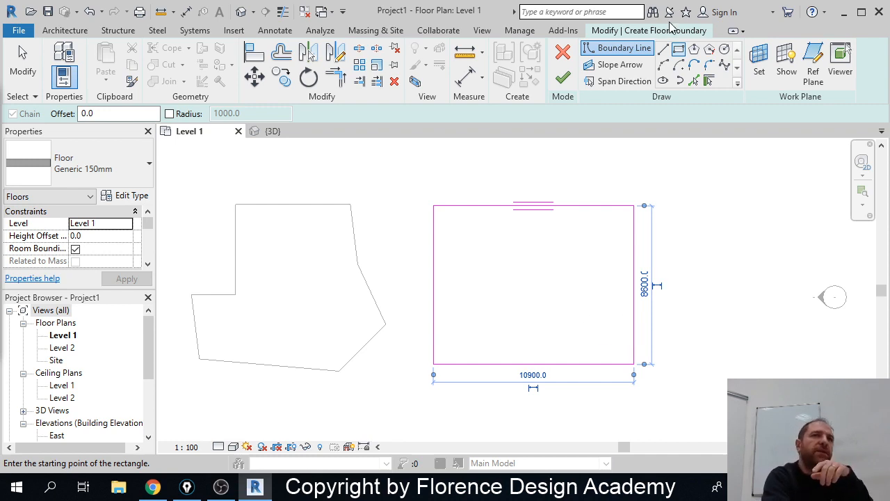
Step: Draw a closed L-shaped opening inside the rectangular boundary's left half, about 4600 mm tall with an upper end about 1700 mm wide
left_click(662, 48)
middle_click_drag(532, 280, 362, 296)
scroll(417, 292, "up", 2)
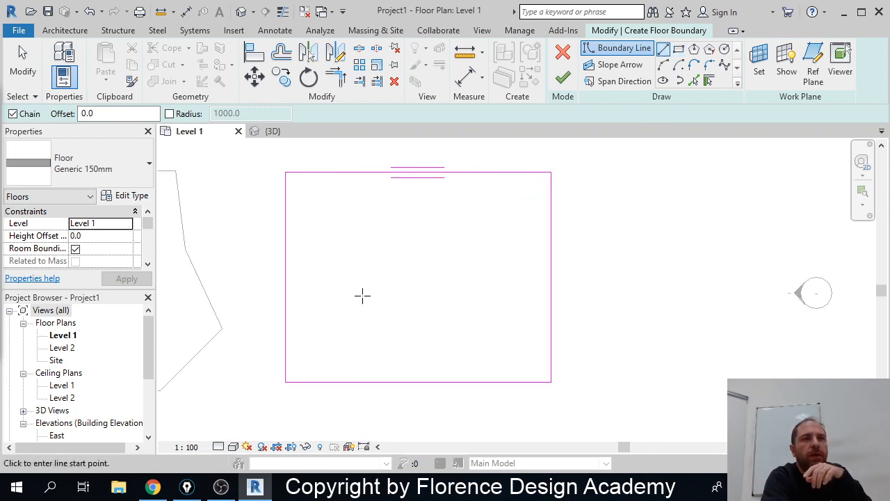
left_click(310, 229)
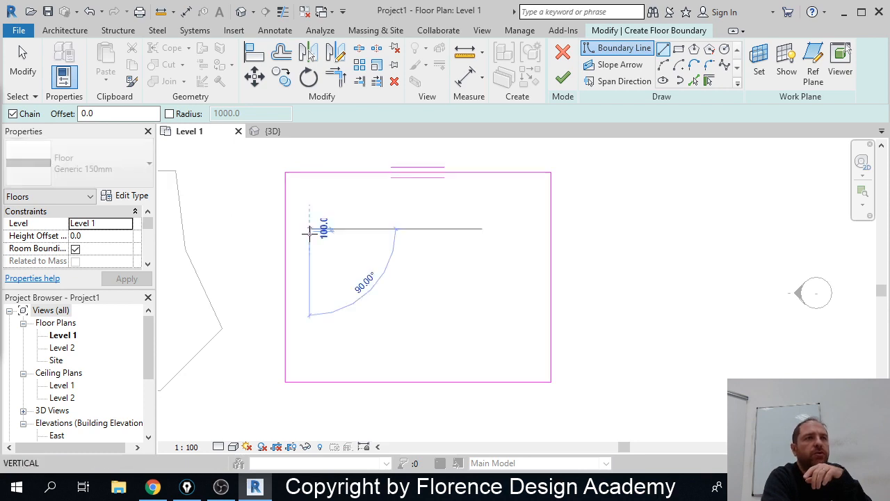
left_click(311, 341)
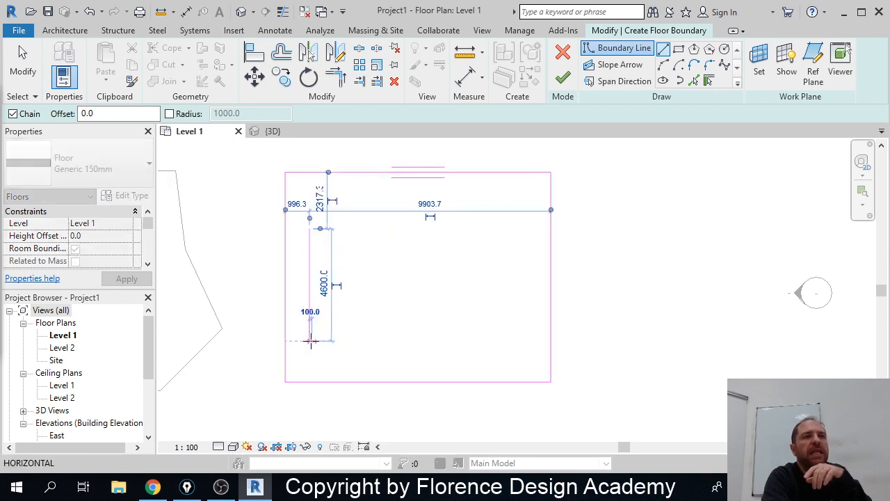
left_click(418, 340)
left_click(418, 306)
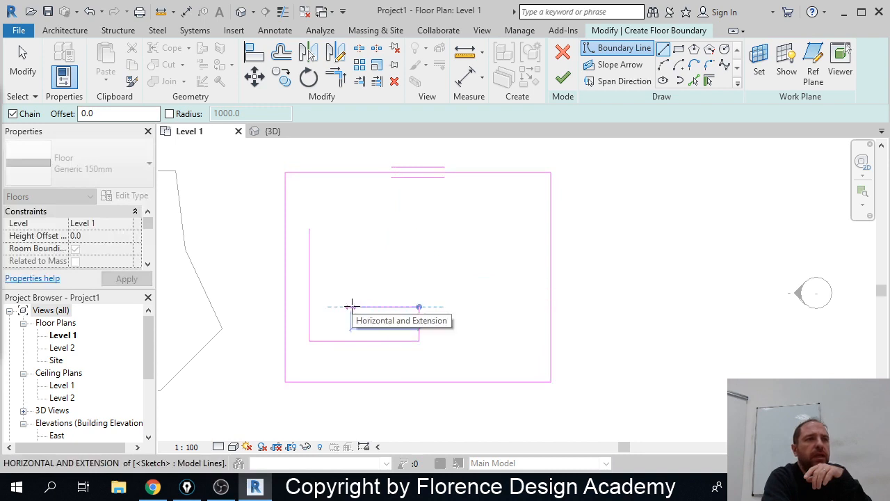
left_click(351, 306)
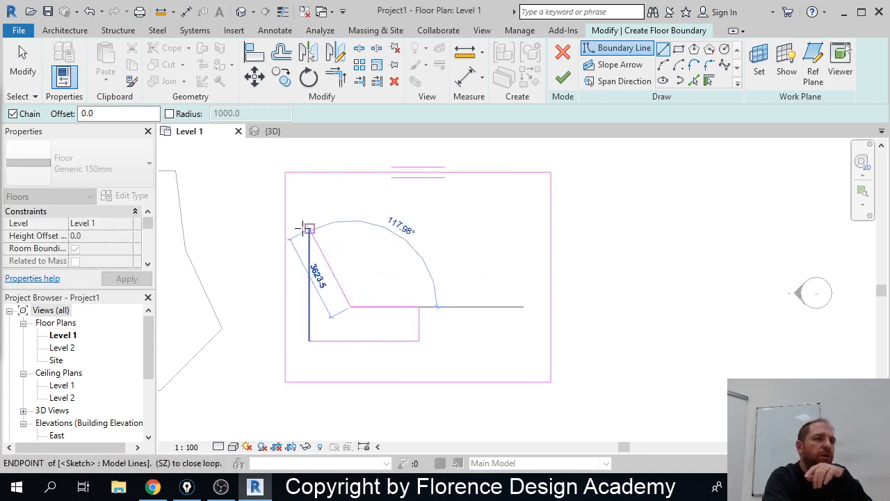
left_click(351, 229)
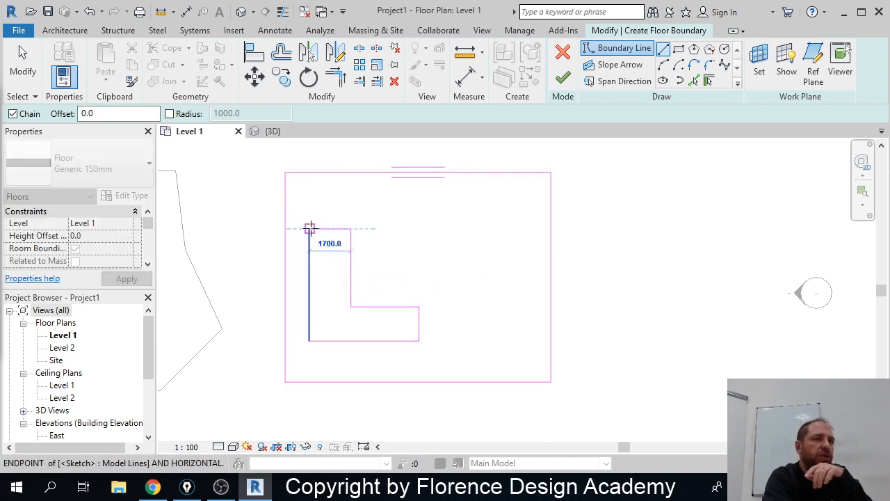
left_click(309, 228)
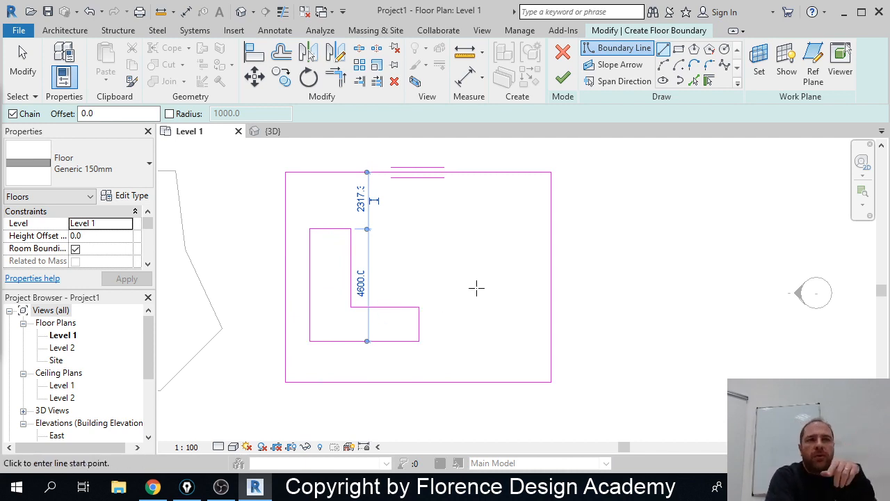
Step: Draw three thin horizontal rectangular openings, each about 2700 mm wide, one below another in the boundary's upper right area
left_click(678, 48)
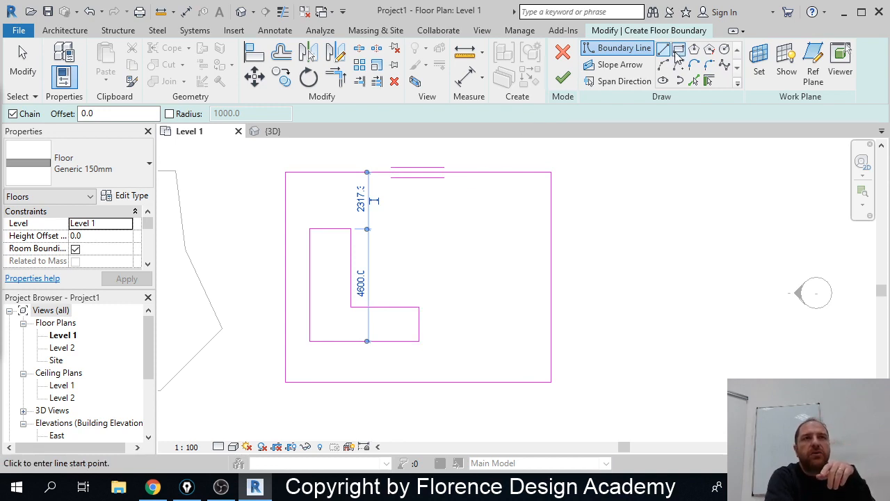
left_click(471, 198)
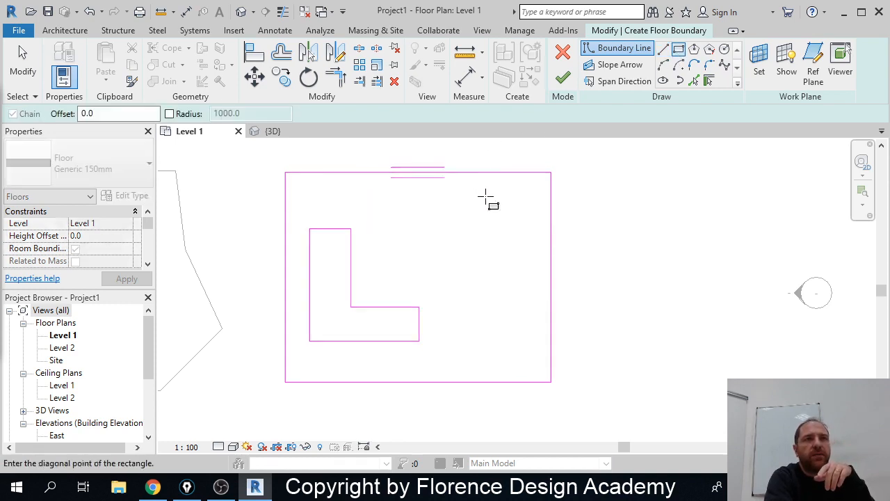
left_click(535, 200)
left_click(470, 207)
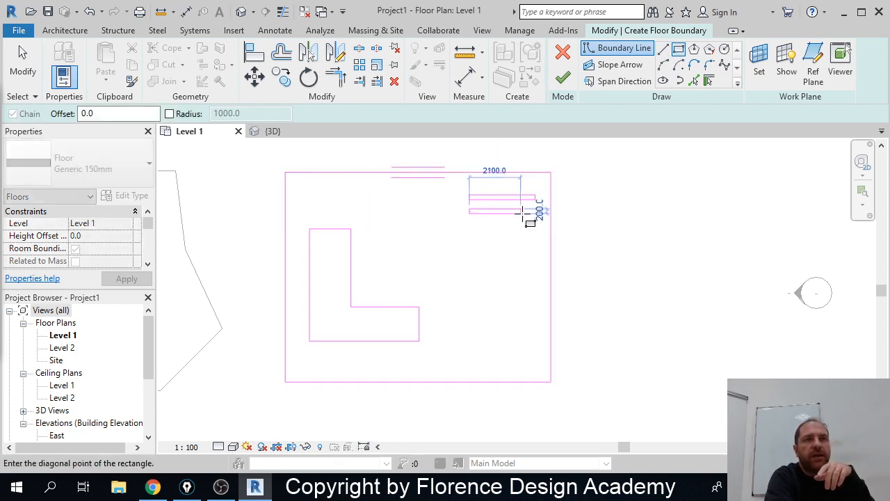
left_click(534, 212)
left_click(534, 213)
left_click(469, 220)
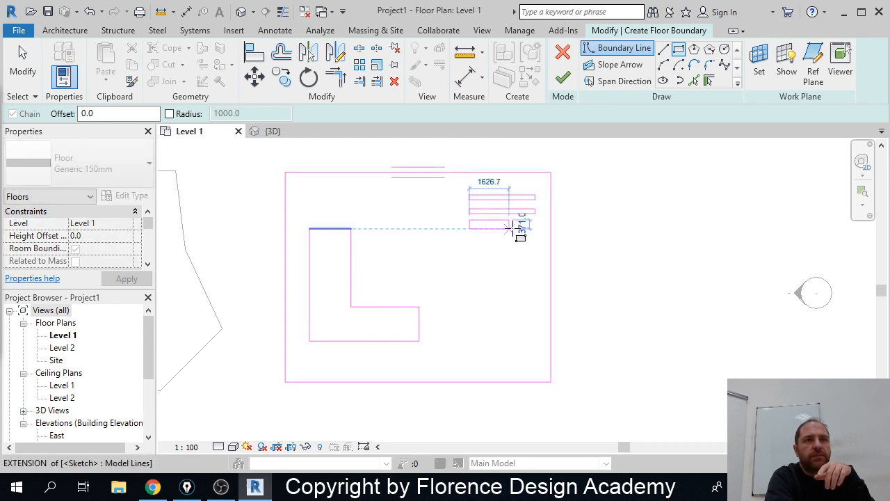
left_click(534, 228)
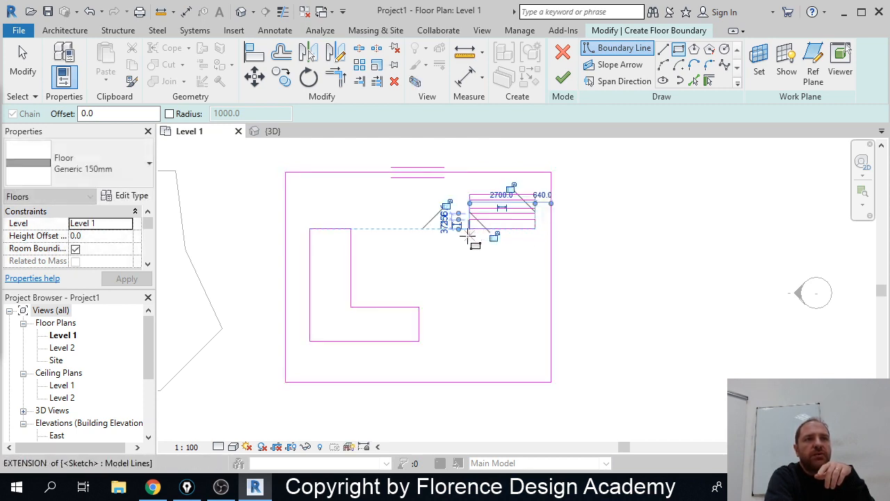
Step: Add three progressively taller rectangular openings about 2700 mm wide below the thin ones, the last two about 900 and 1541 mm high
left_click(470, 237)
left_click(534, 244)
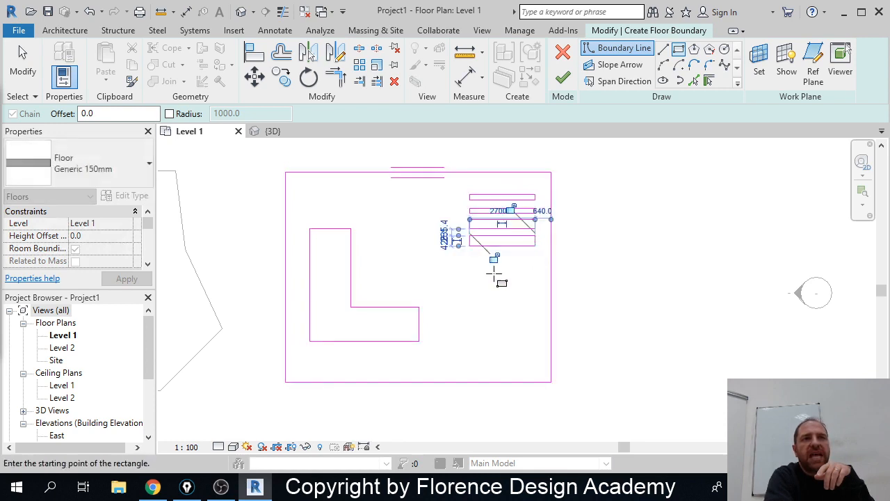
left_click(469, 256)
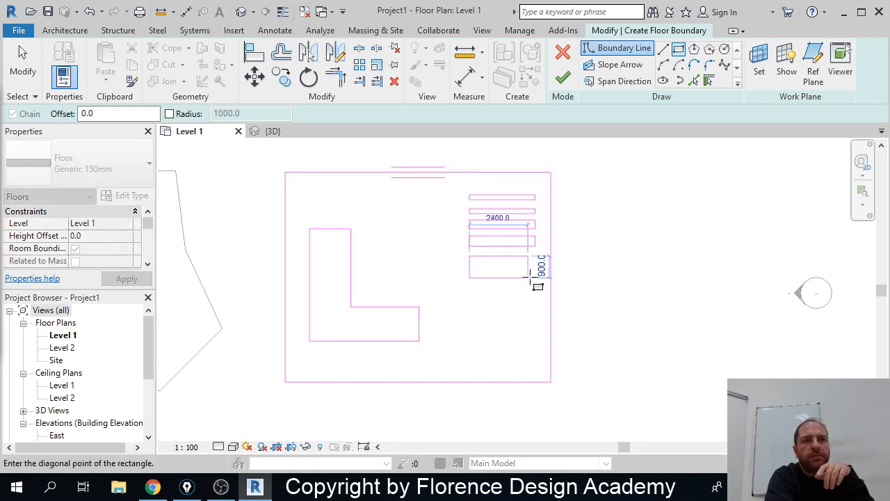
left_click(535, 277)
left_click(469, 290)
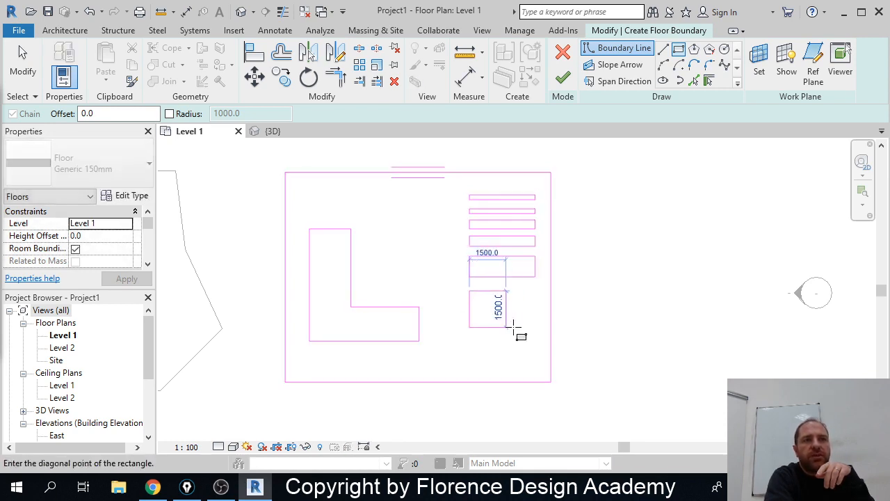
left_click(535, 327)
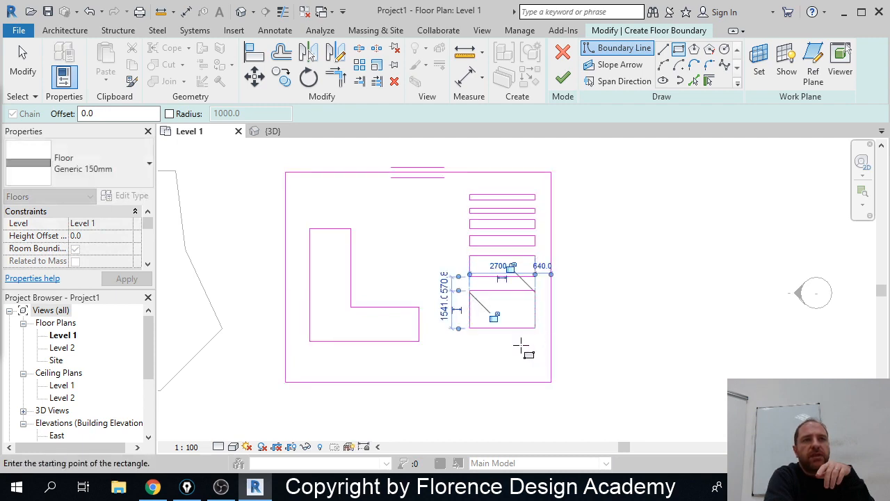
Step: Add a last, slightly narrower rectangular opening below the others in the boundary's lower right corner and finish the floor
left_click(470, 338)
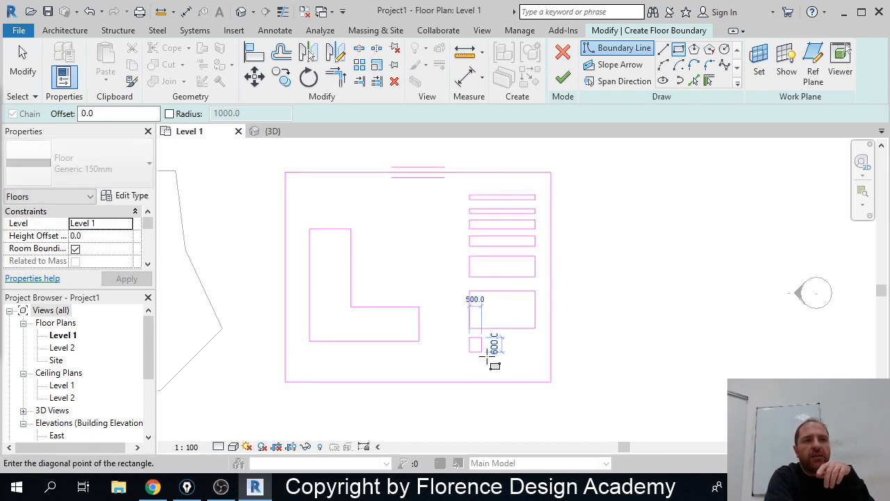
left_click(530, 376)
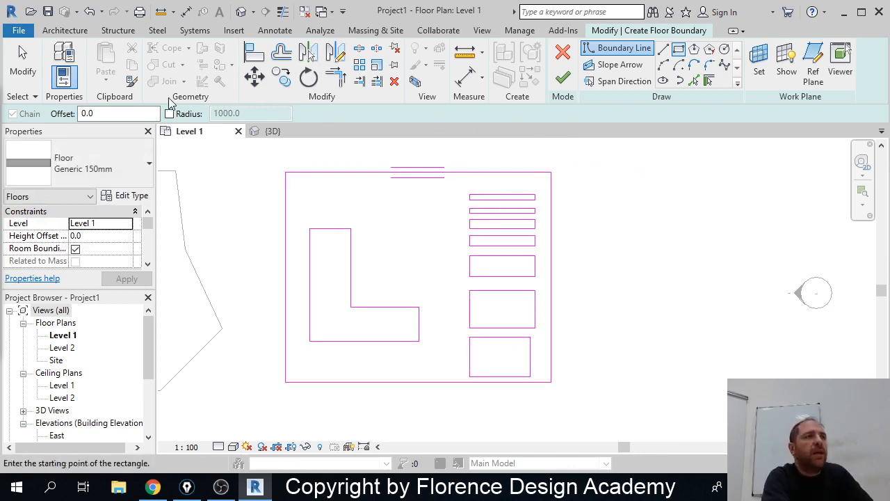
key("Escape")
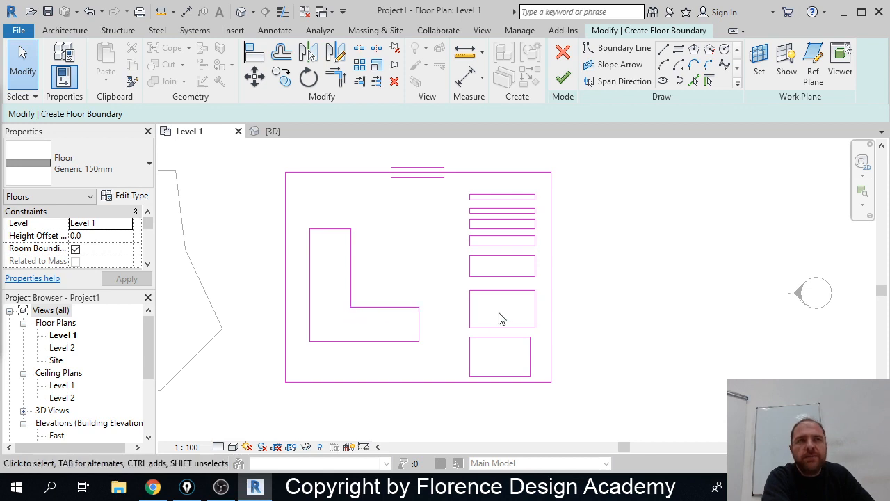
left_click(565, 84)
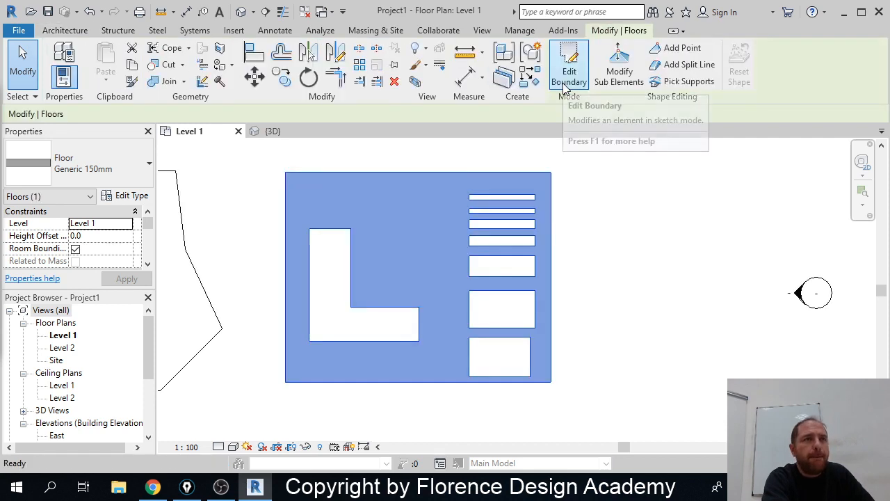
Step: Examine the new floor and its openings in 3D from the back, from above and at an oblique angle
left_click(275, 133)
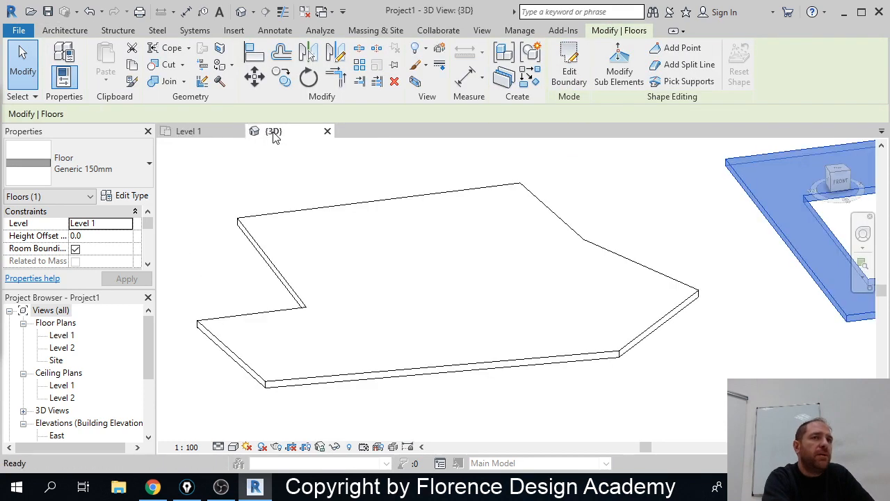
middle_click_drag(612, 209, 338, 276)
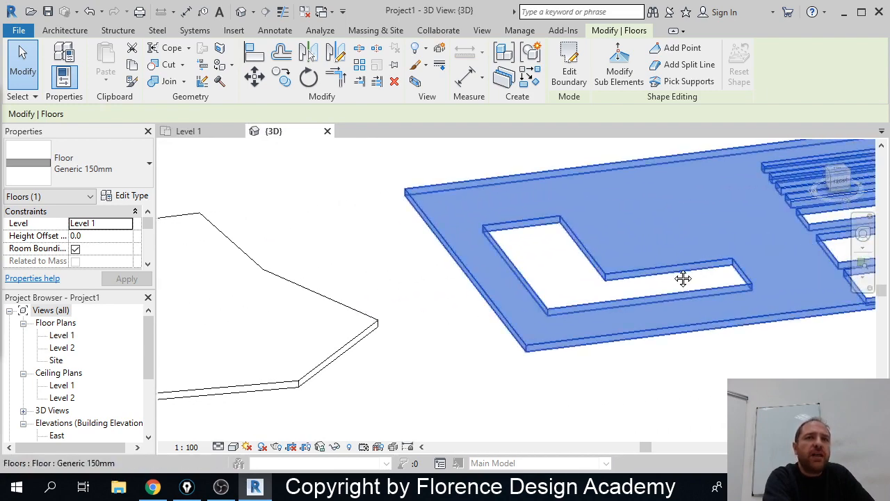
mouse_move(683, 276)
middle_mouse_down()
mouse_move(433, 317)
mouse_move(477, 317)
mouse_move(521, 338)
mouse_move(403, 334)
mouse_move(514, 302)
mouse_move(546, 264)
mouse_move(463, 312)
mouse_move(491, 292)
mouse_move(483, 274)
mouse_move(519, 324)
mouse_move(527, 356)
mouse_move(486, 399)
middle_mouse_up()
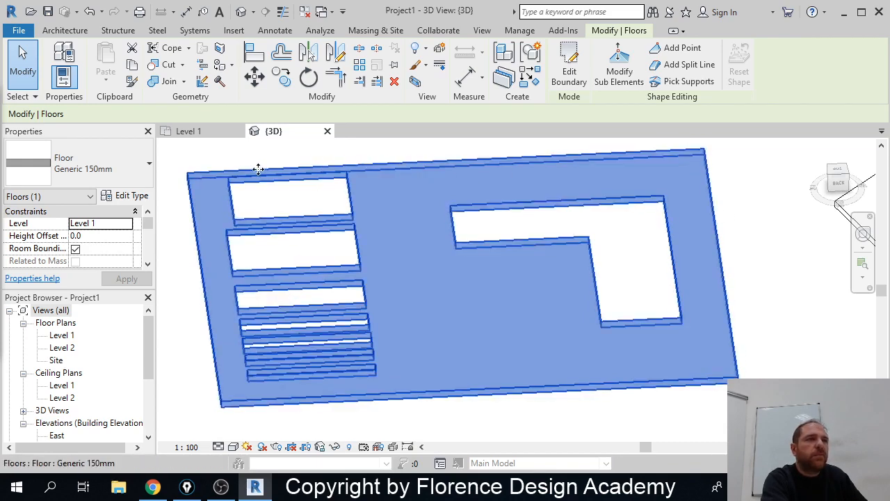
middle_click_drag(556, 226, 489, 276, "shift")
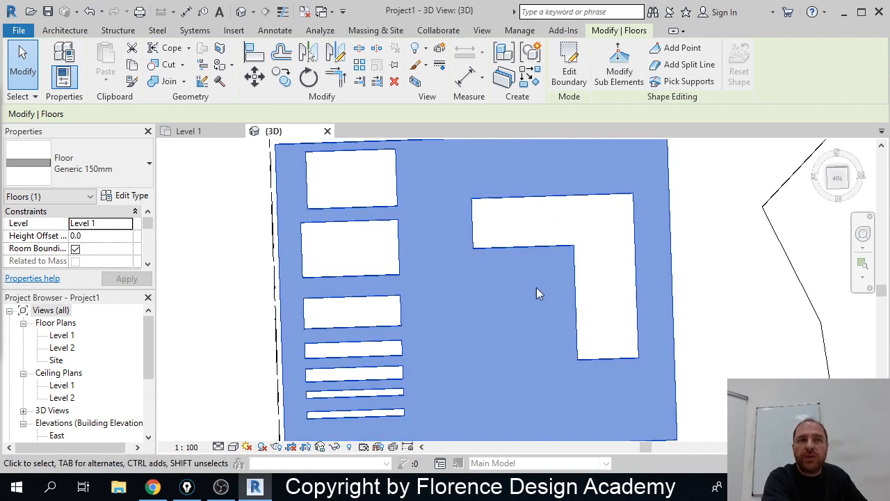
middle_click_drag(538, 294, 549, 268, "shift")
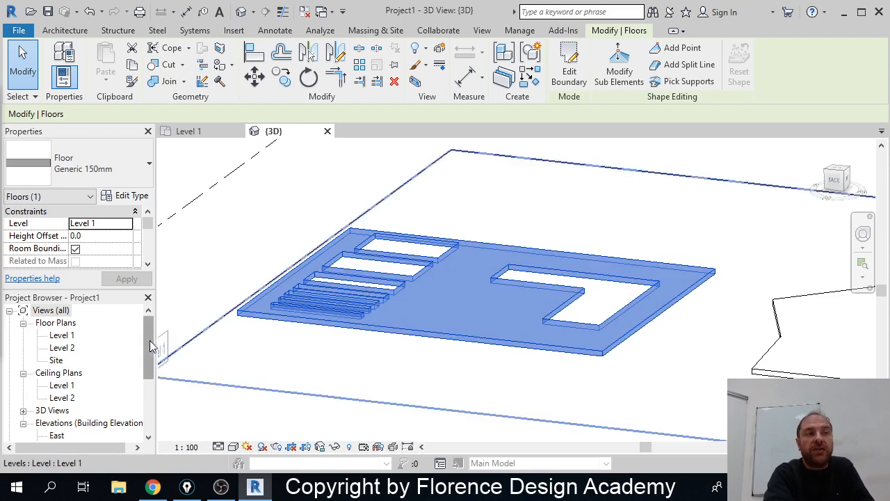
Step: Open the South elevation and examine how the floors' thickness sits relative to the Level 1 line
left_click_drag(149, 340, 145, 359)
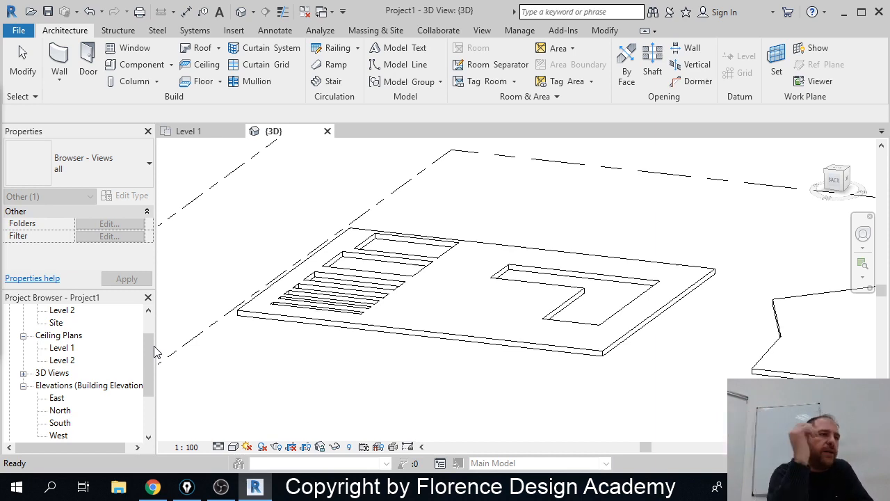
left_click(60, 423)
double_click(61, 424)
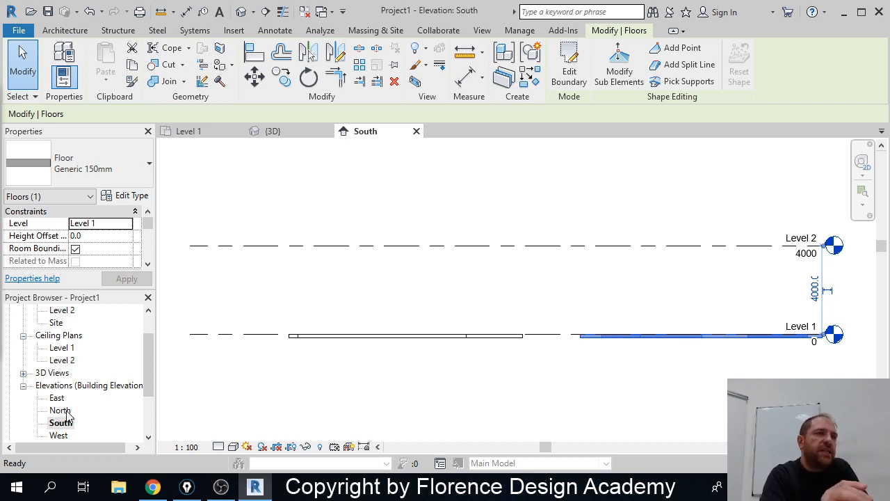
scroll(291, 343, "up", 1)
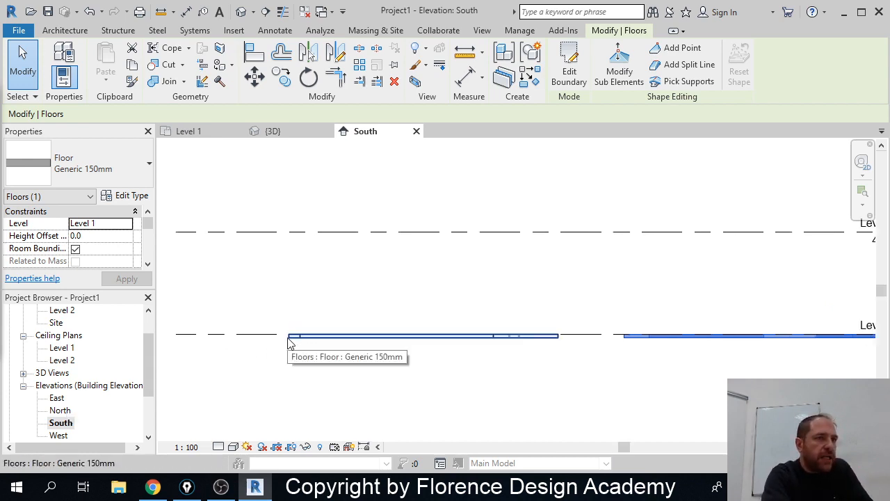
scroll(289, 342, "up", 3)
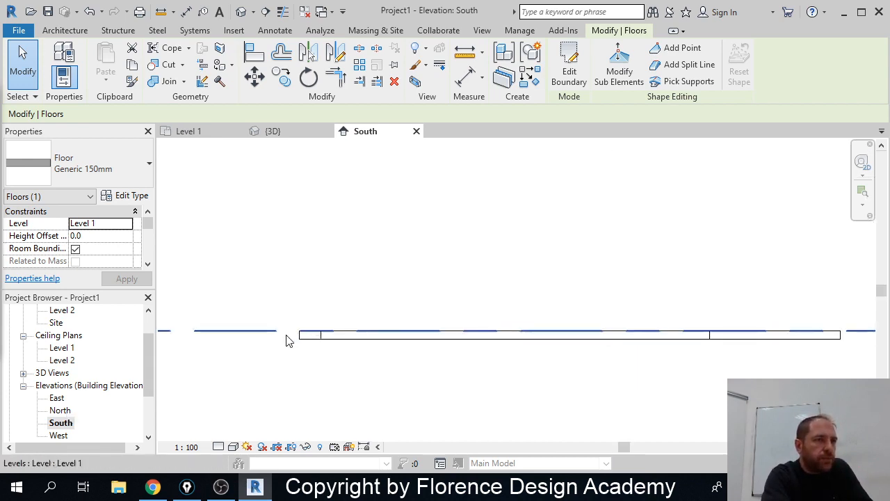
scroll(288, 341, "up", 2)
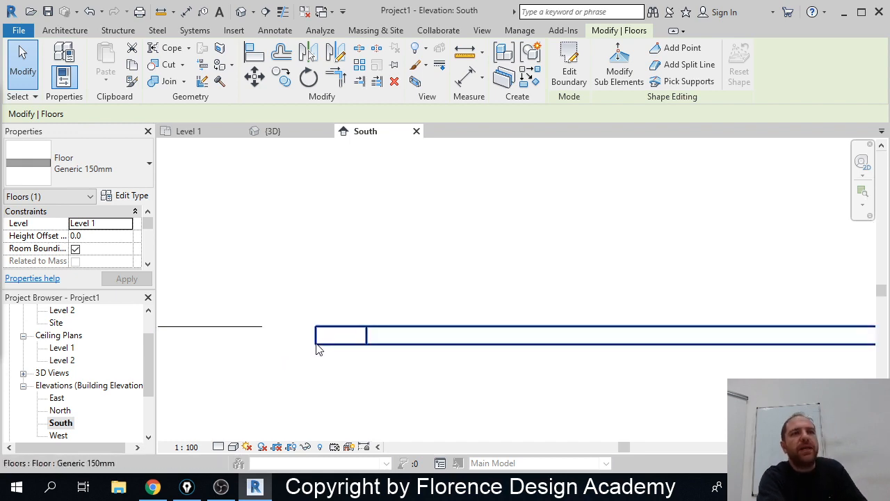
scroll(290, 349, "down", 1)
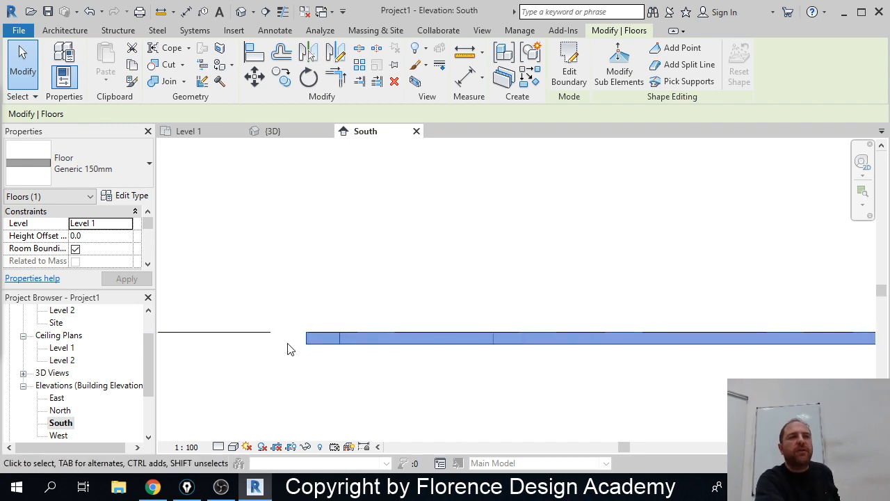
scroll(289, 349, "down", 1)
middle_click_drag(288, 350, 419, 354)
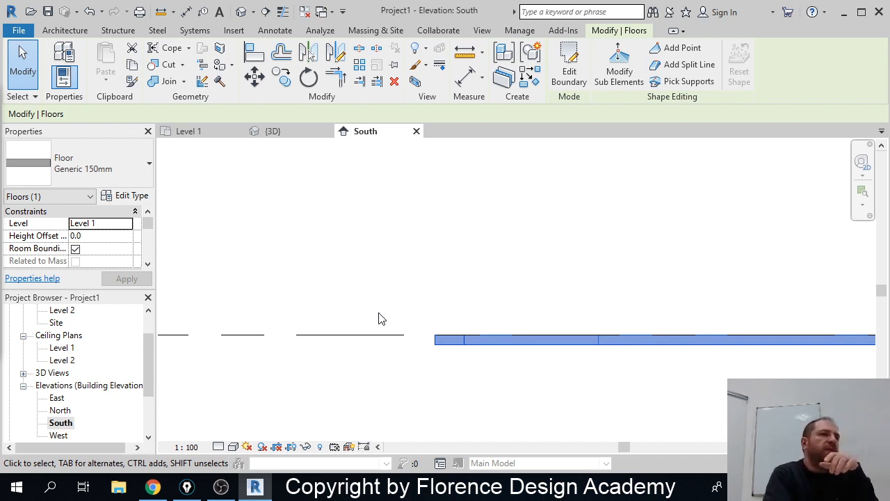
scroll(367, 313, "down", 1)
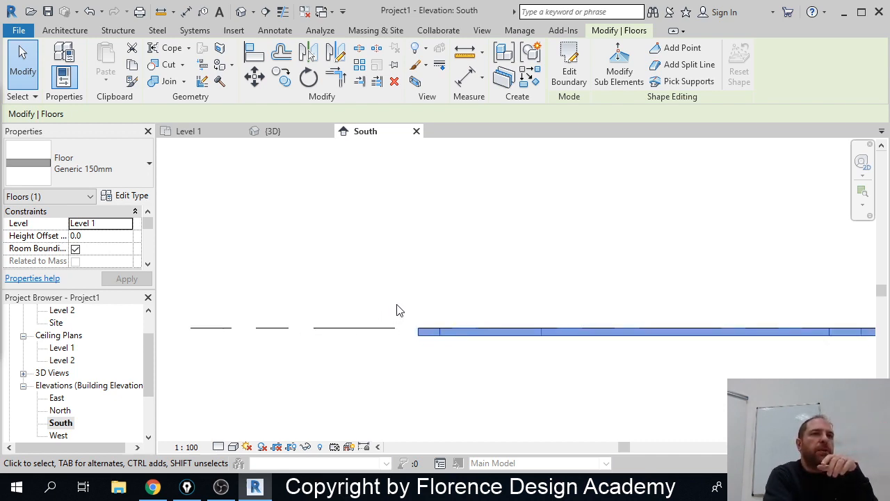
middle_click_drag(446, 289, 387, 342)
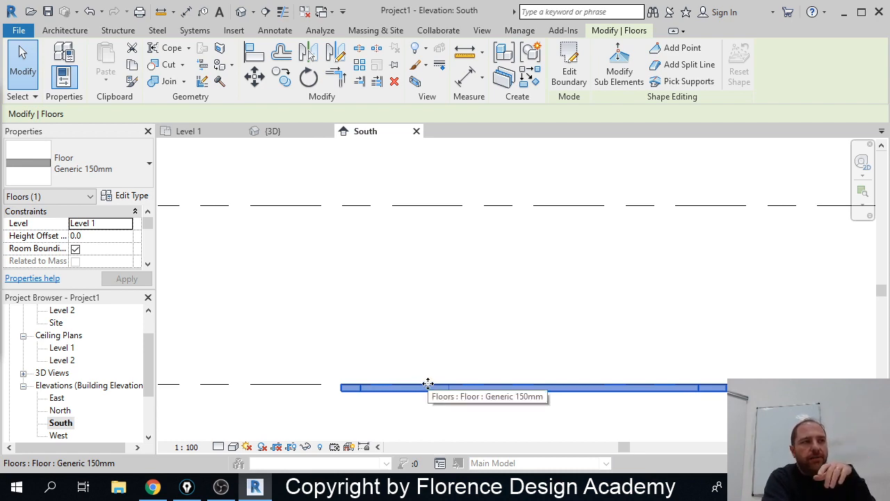
Step: Create a Level 2 floor in its plan view with a rectangular boundary about 27500 by 11400 mm enclosing both lower floors
left_click_drag(152, 368, 153, 351)
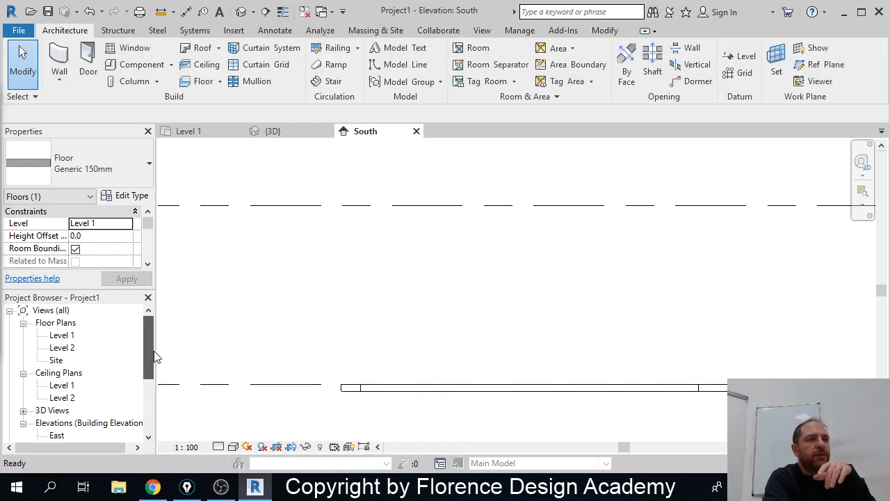
double_click(62, 348)
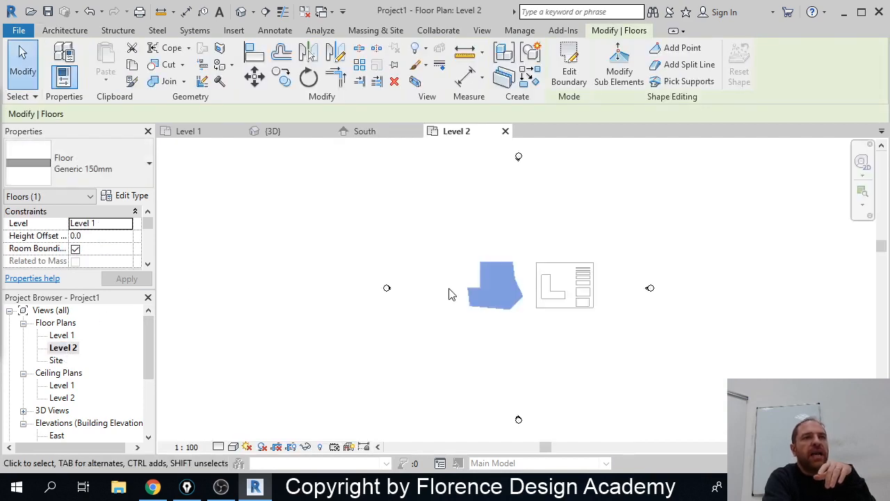
scroll(533, 290, "up", 4)
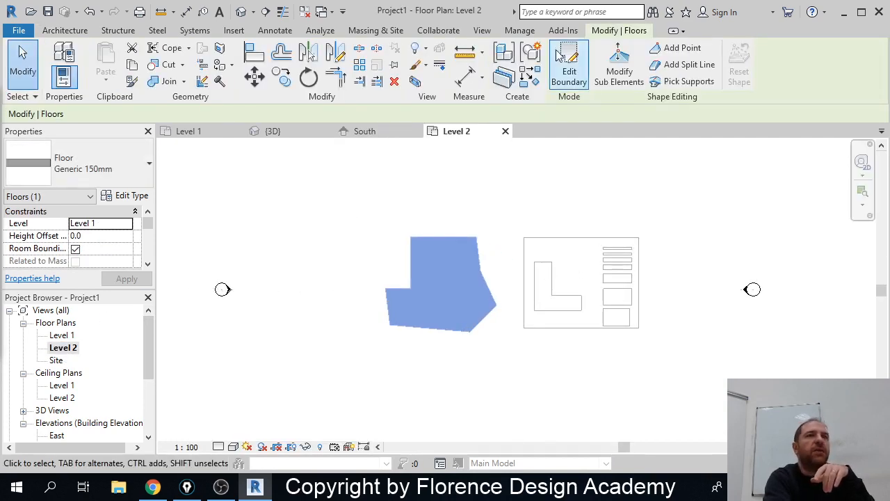
left_click(69, 31)
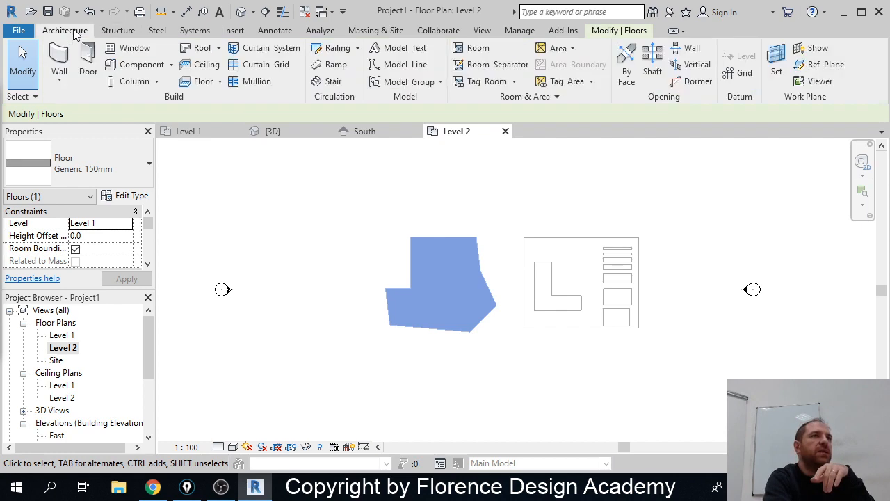
left_click(203, 81)
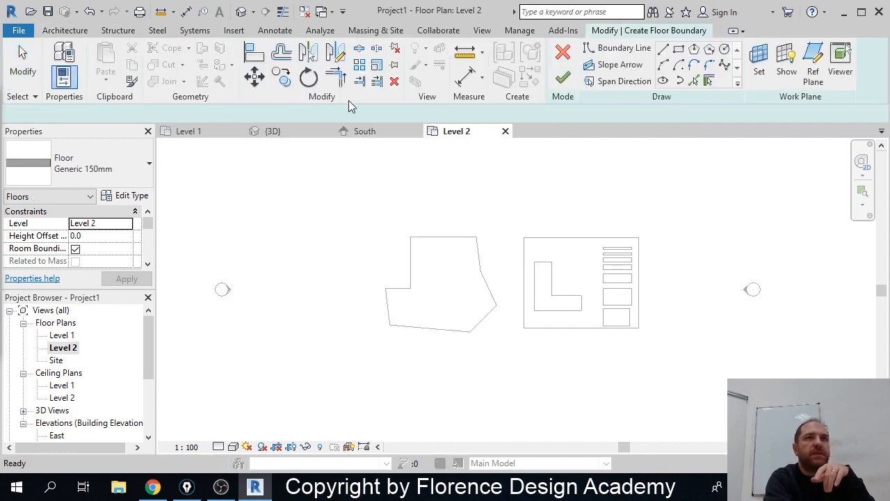
left_click(677, 48)
left_click(360, 225)
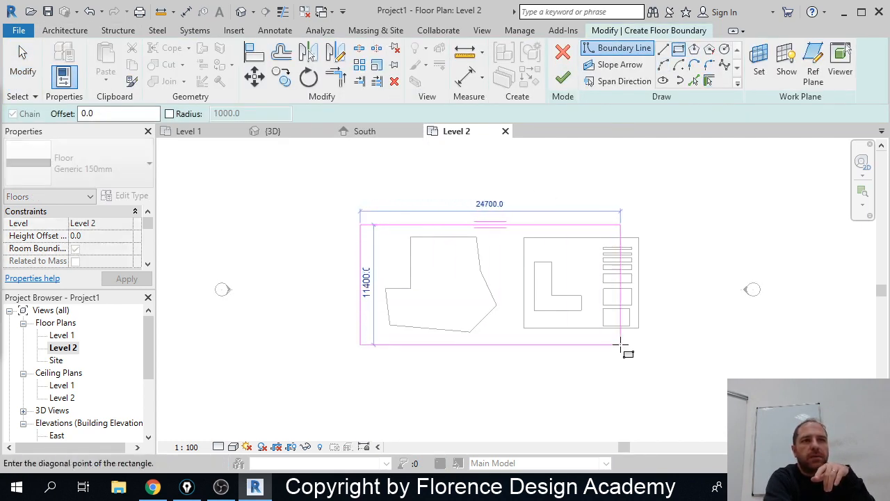
left_click(649, 344)
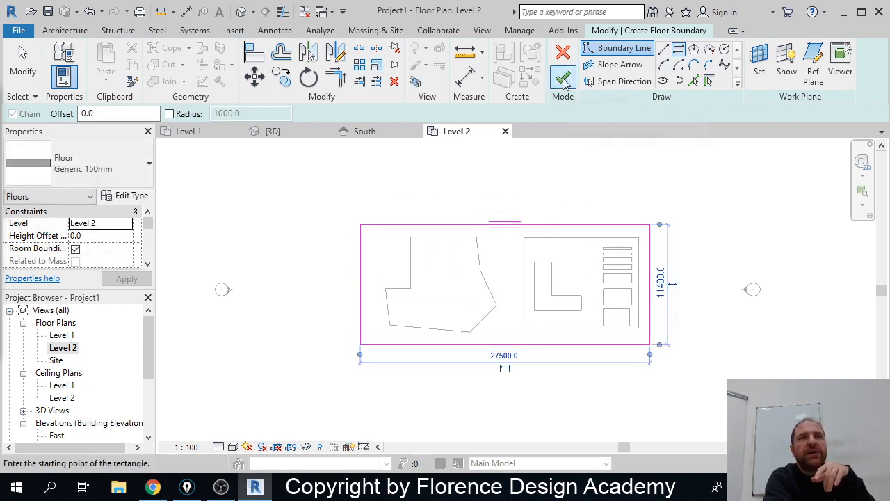
left_click(562, 78)
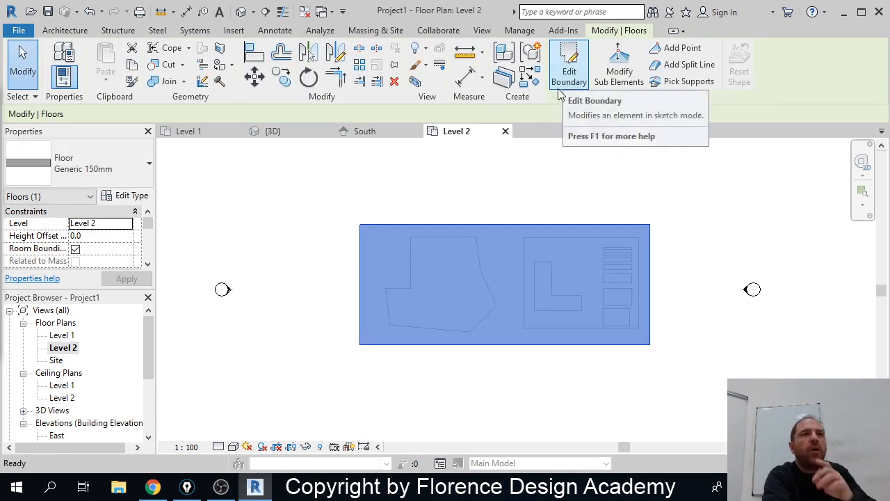
Step: Return to the South elevation and examine the upper floor's position against the Level 2 line
left_click(383, 134)
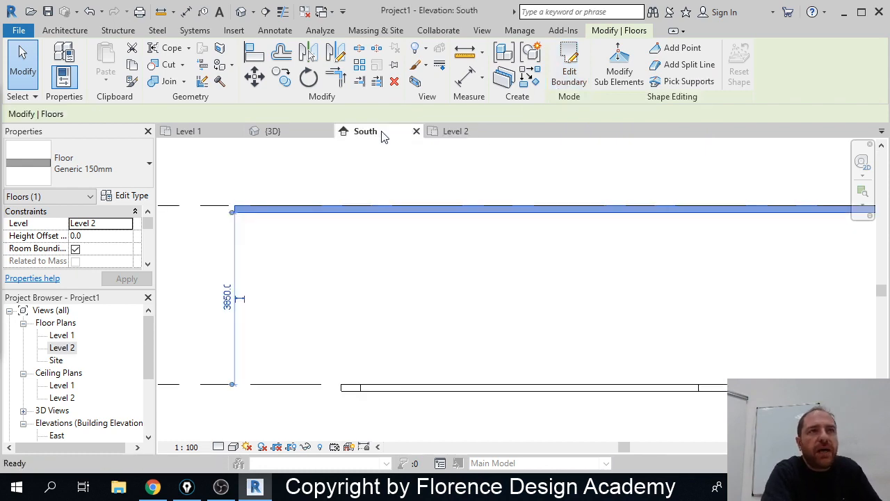
left_click(392, 305)
middle_click_drag(327, 292, 462, 294)
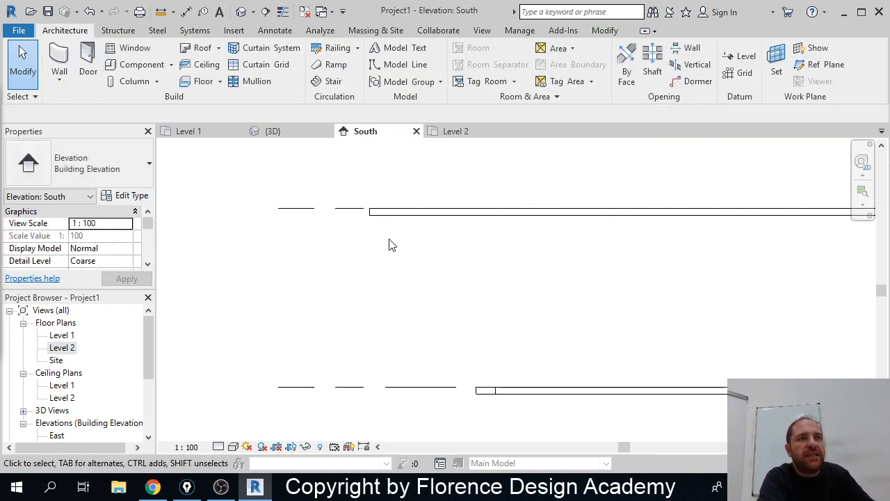
scroll(349, 223, "up", 2)
left_click(342, 205)
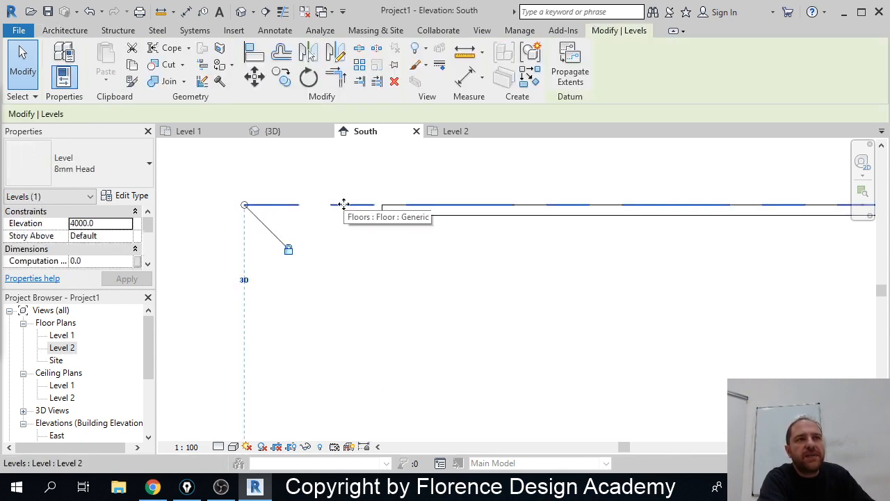
left_click(383, 236)
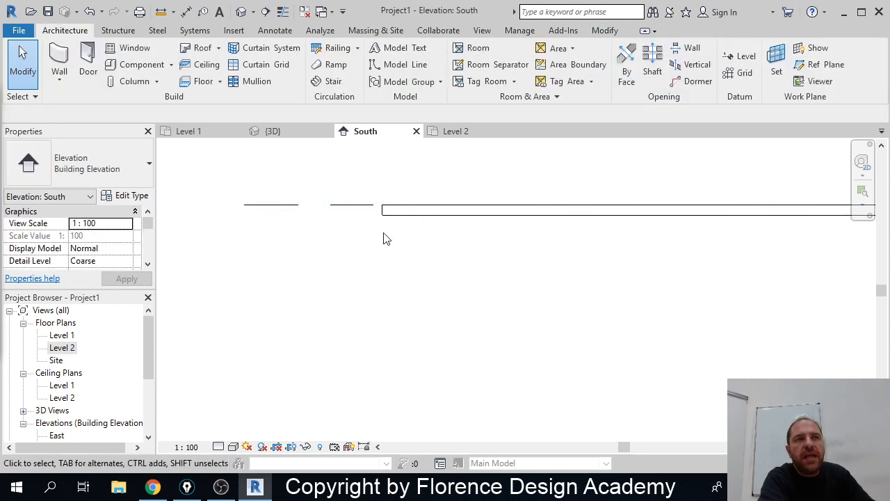
left_click(398, 221)
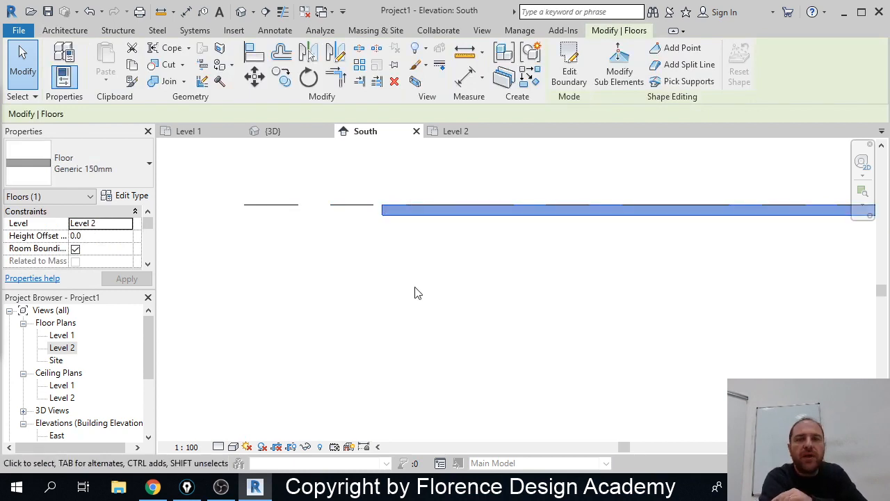
Step: Move the upper floor left in the South elevation so it clears the Level 2 label, with a height offset of about -15.6 mm
scroll(409, 291, "down", 2)
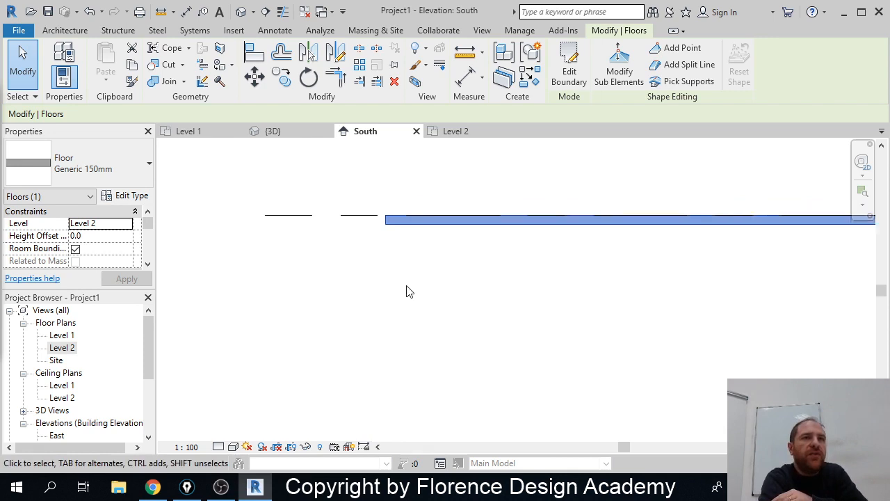
middle_click_drag(556, 294, 228, 296)
scroll(228, 296, "down", 2)
middle_click_drag(660, 302, 334, 278)
scroll(669, 243, "up", 2)
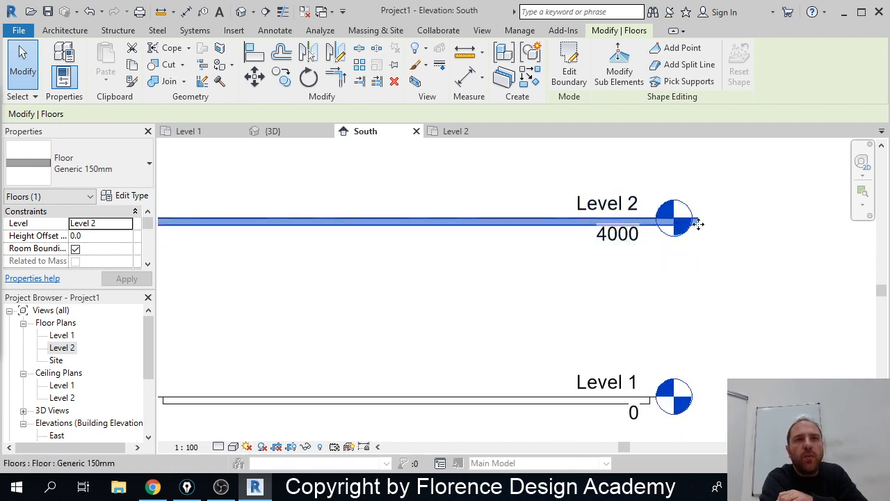
left_click_drag(695, 222, 566, 229)
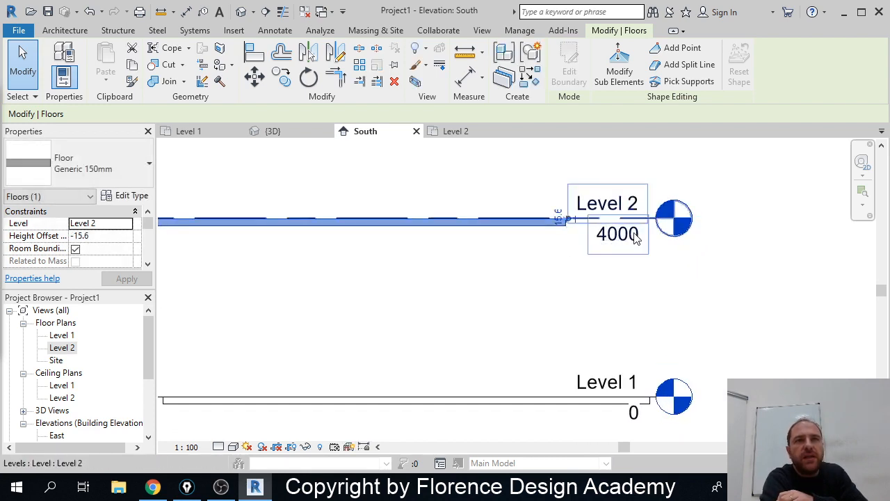
left_click(622, 258)
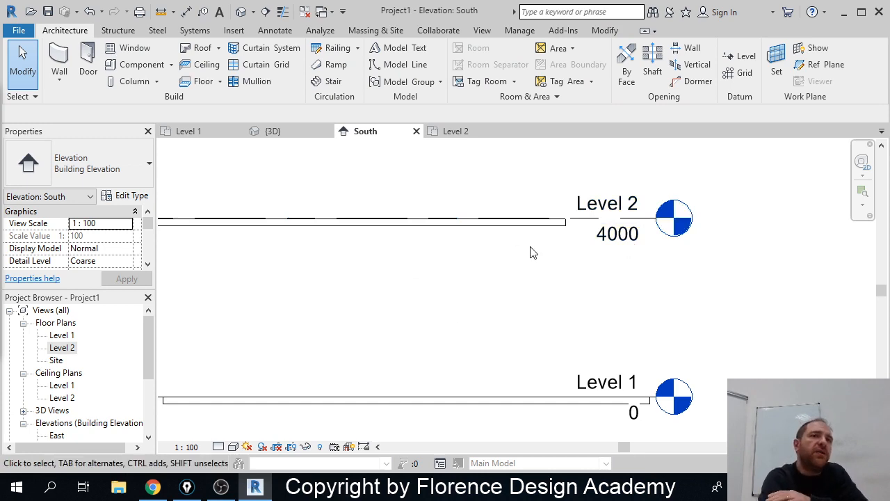
Step: Measure the vertical distance from the upper floor's underside to the Level 1 line in the South elevation
left_click(543, 232)
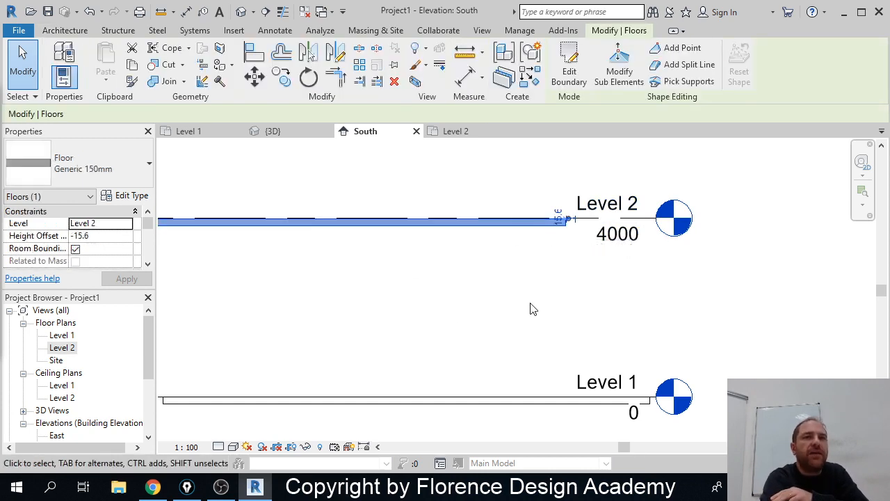
left_click(543, 254)
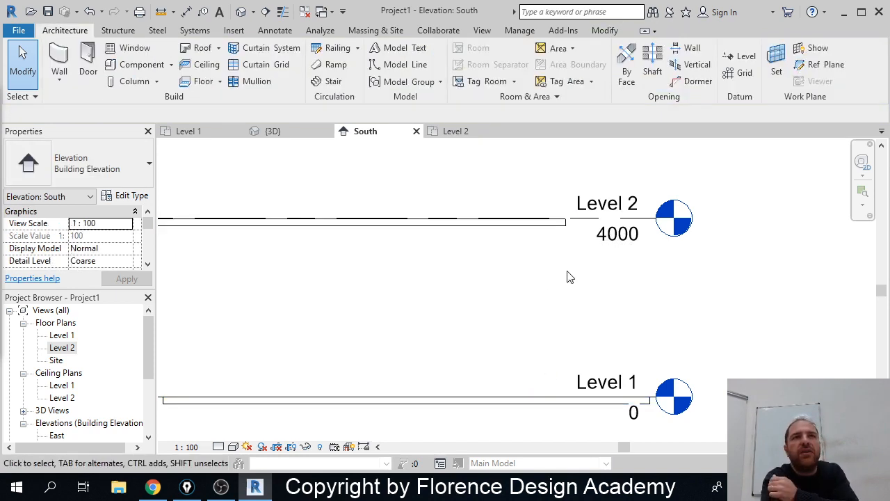
left_click(604, 31)
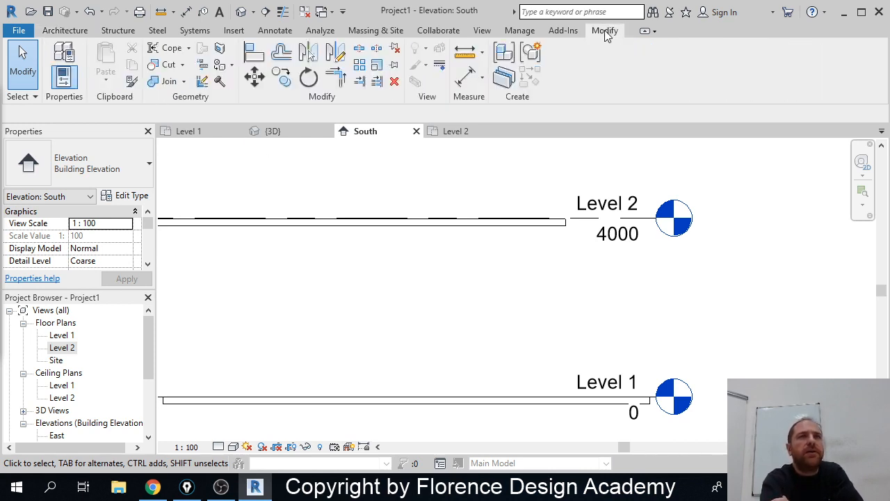
left_click(468, 57)
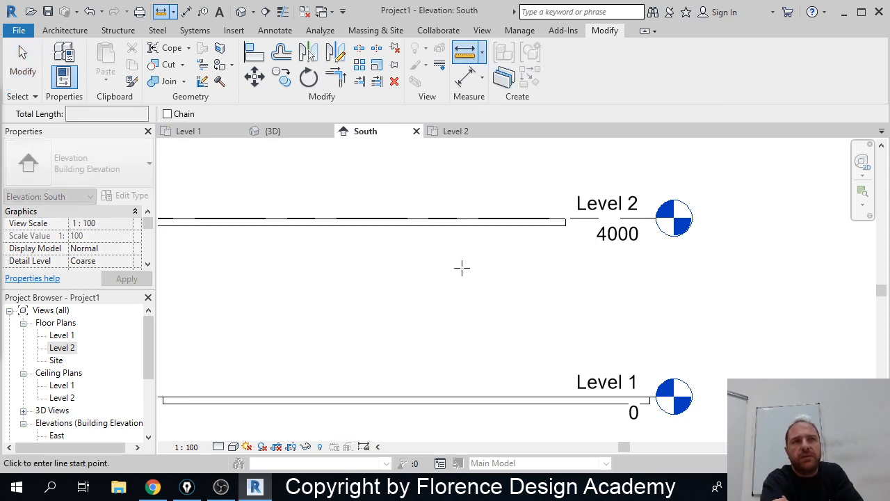
left_click(499, 225)
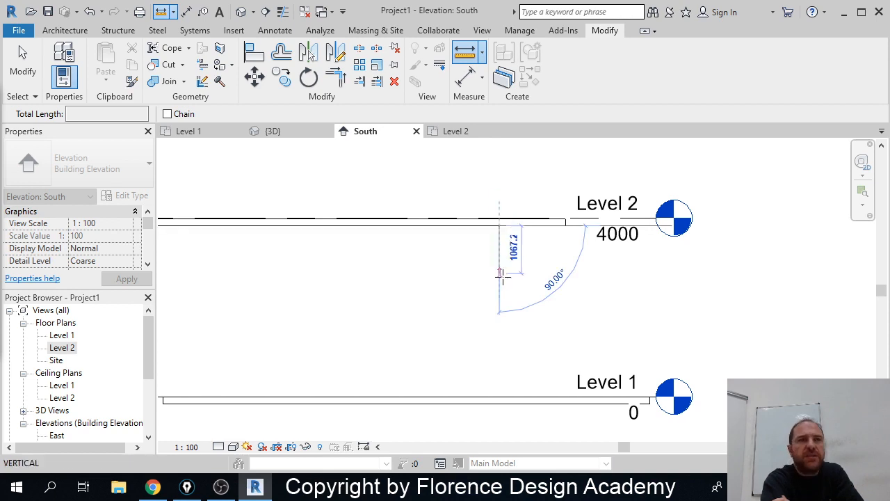
left_click(499, 397)
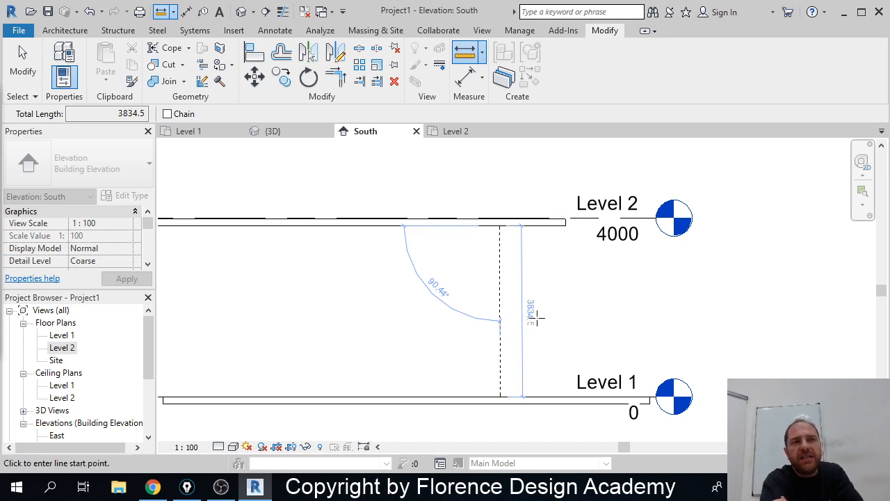
left_click(556, 224)
left_click(560, 397)
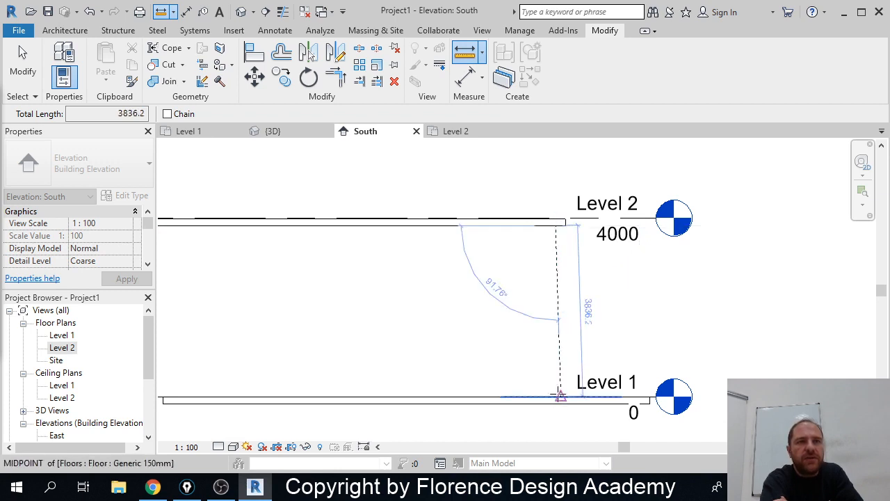
key("Escape")
key("Escape")
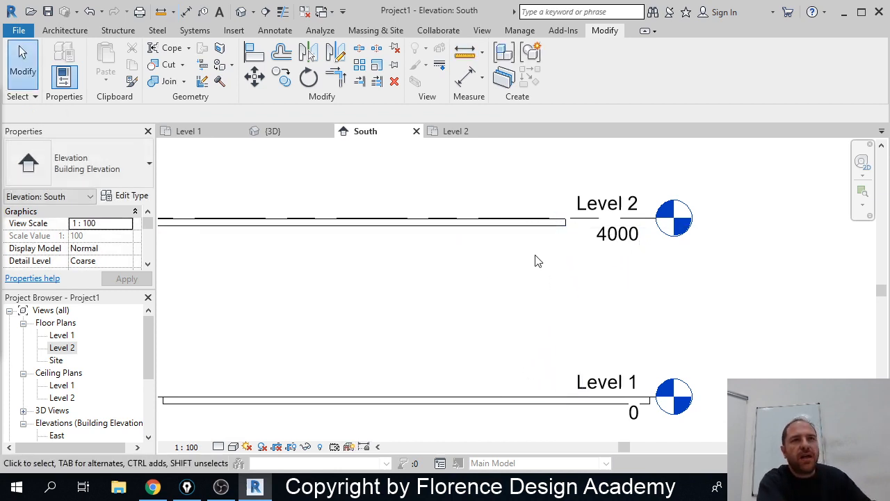
Step: Measure straight down from the upper floor's lower end corner to the Level 1 line
left_click(473, 54)
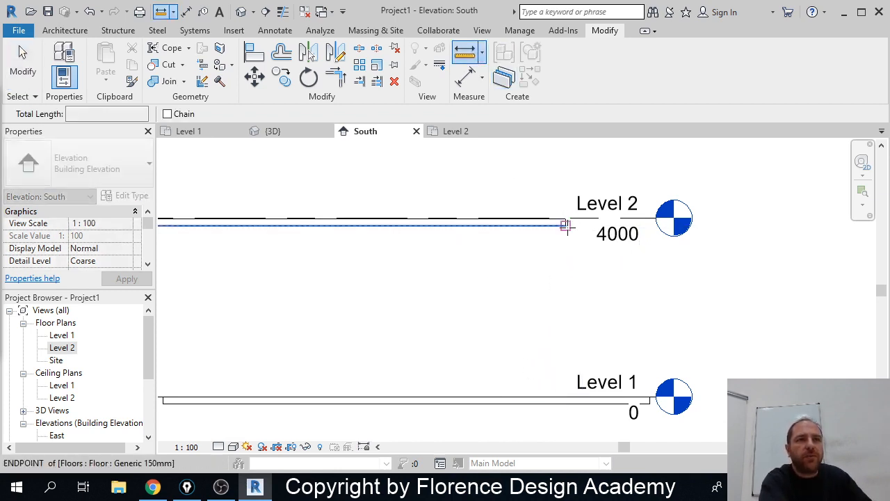
left_click(565, 224)
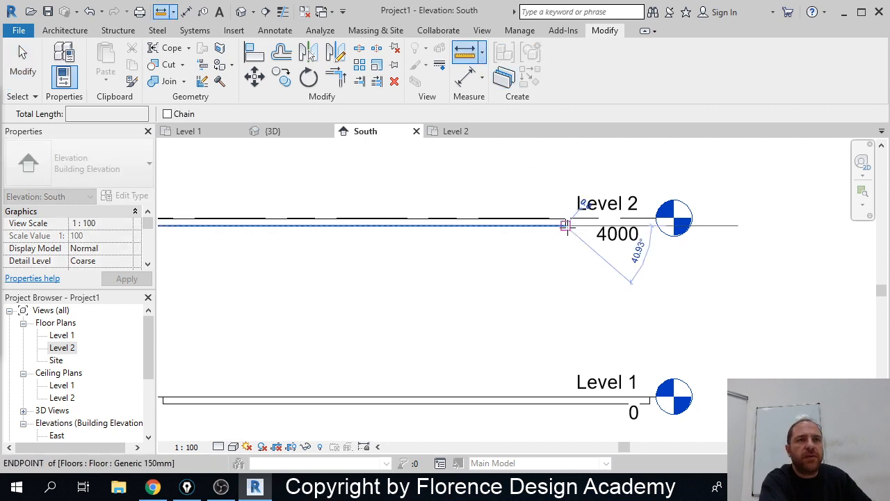
left_click(566, 395)
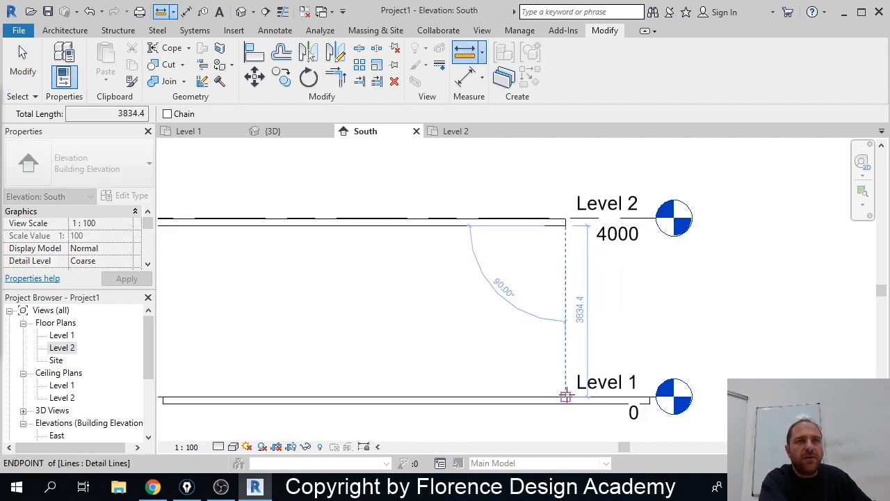
left_click(22, 63)
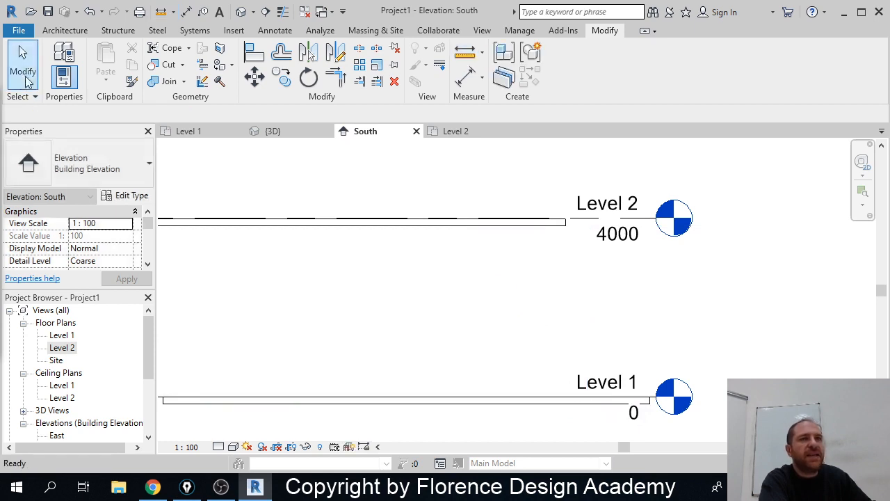
Step: Place an aligned dimension between the upper floor's underside and Level 1, near the floor's end
left_click(465, 75)
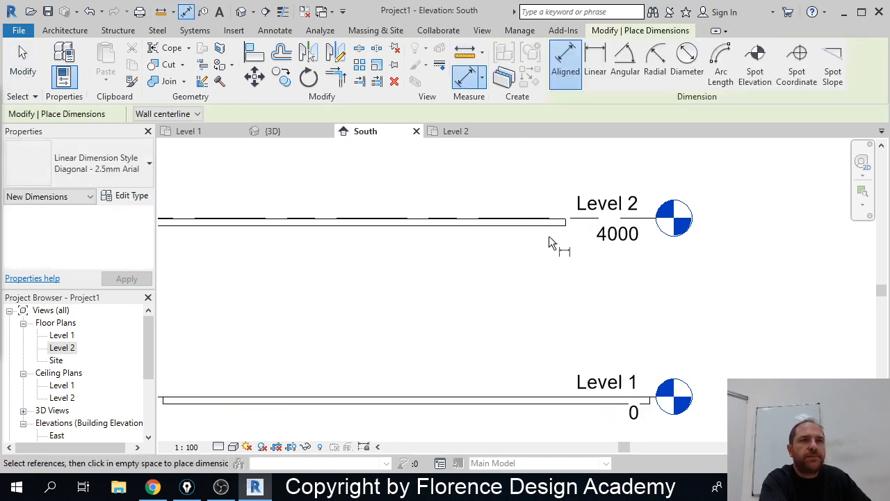
left_click(547, 224)
left_click(546, 397)
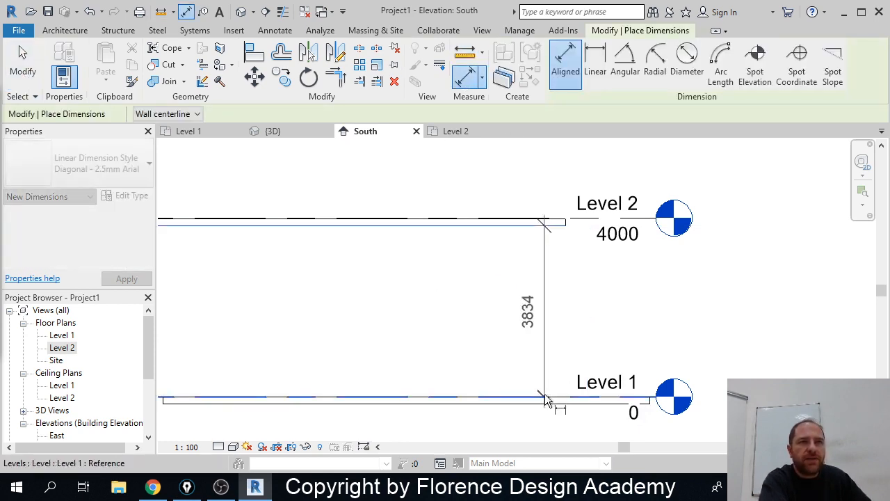
left_click(543, 393)
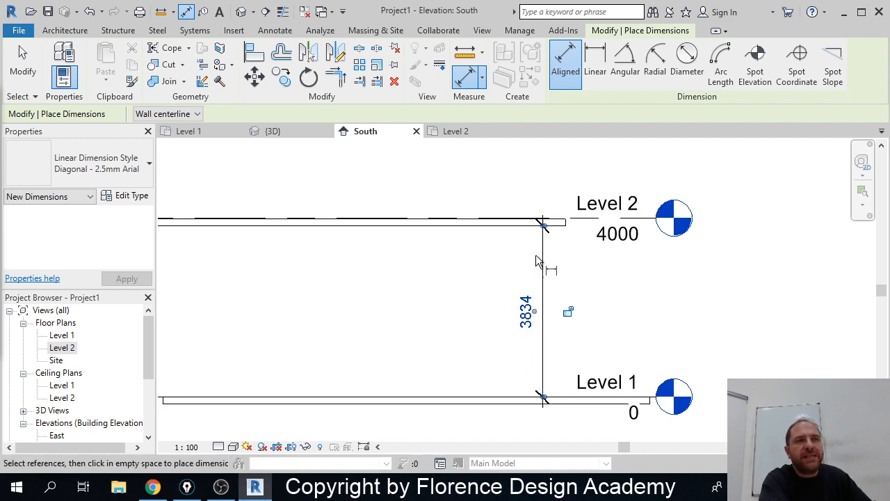
key("Escape")
key("Escape")
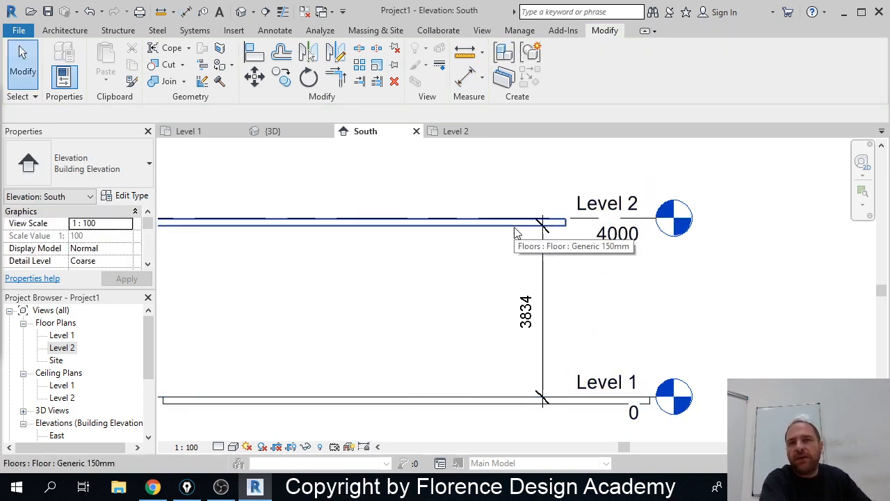
Step: Change the upper floor's type to Concrete-Domestic 425mm
left_click(560, 222)
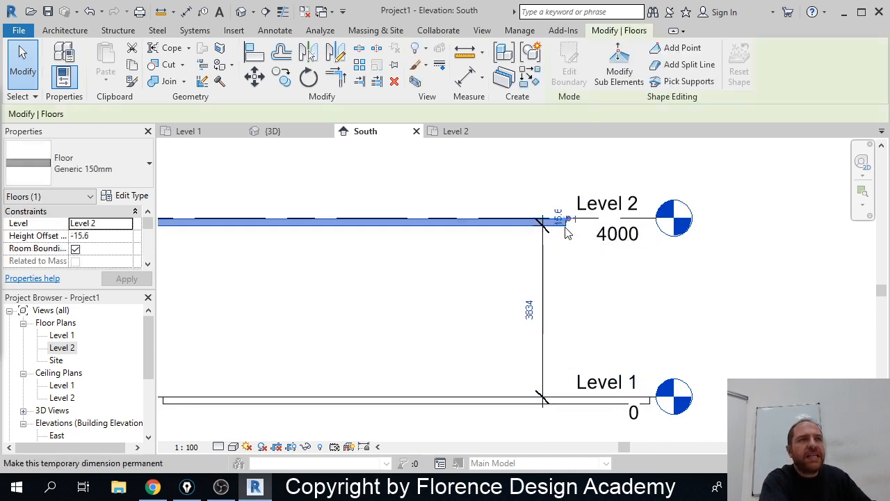
left_click(148, 173)
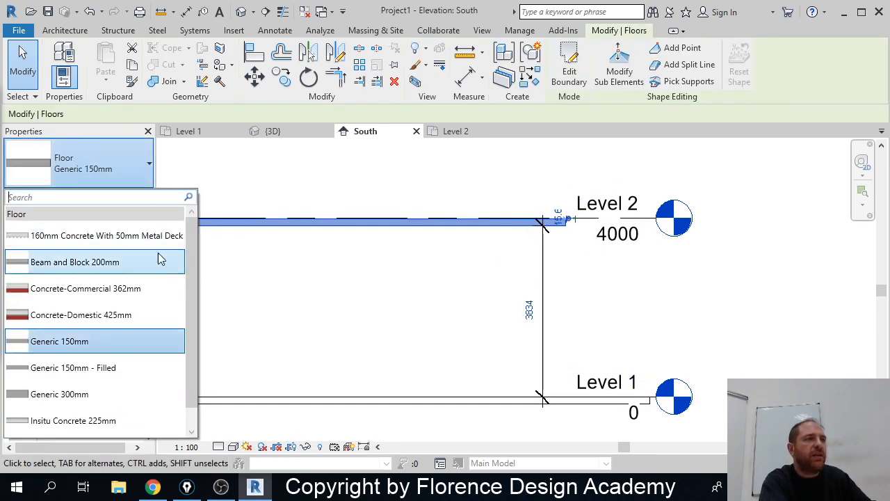
left_click(142, 317)
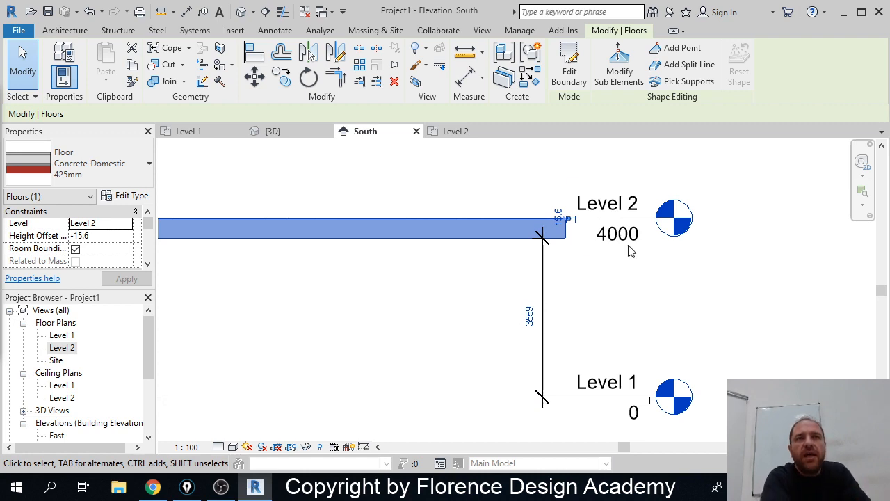
Step: Lower Level 2 in the South elevation to an elevation of 3100 mm
left_click_drag(640, 224, 640, 259)
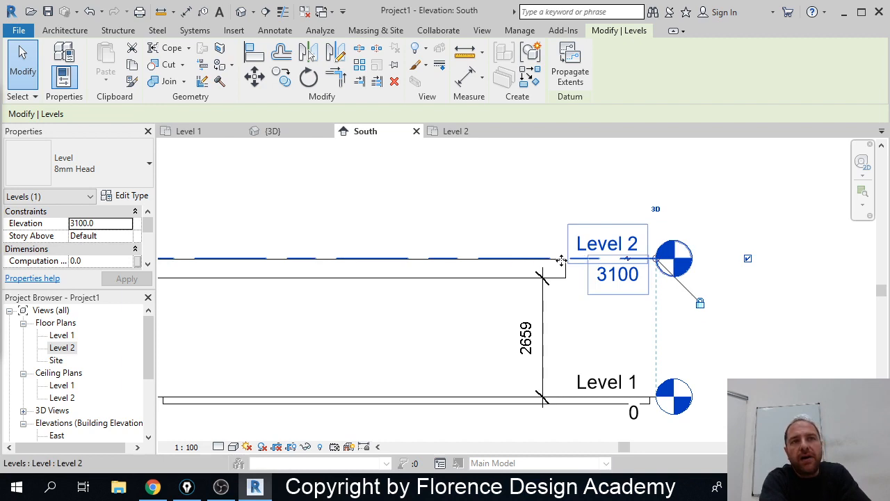
left_click(551, 399)
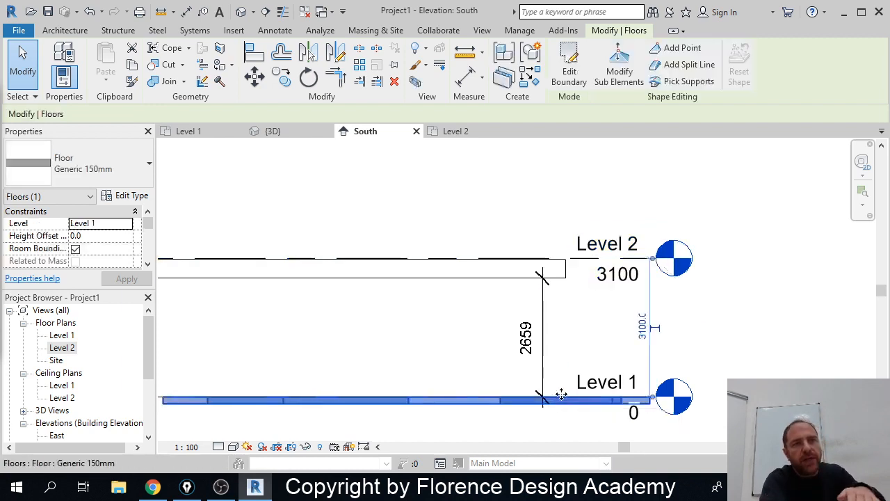
left_click(574, 260)
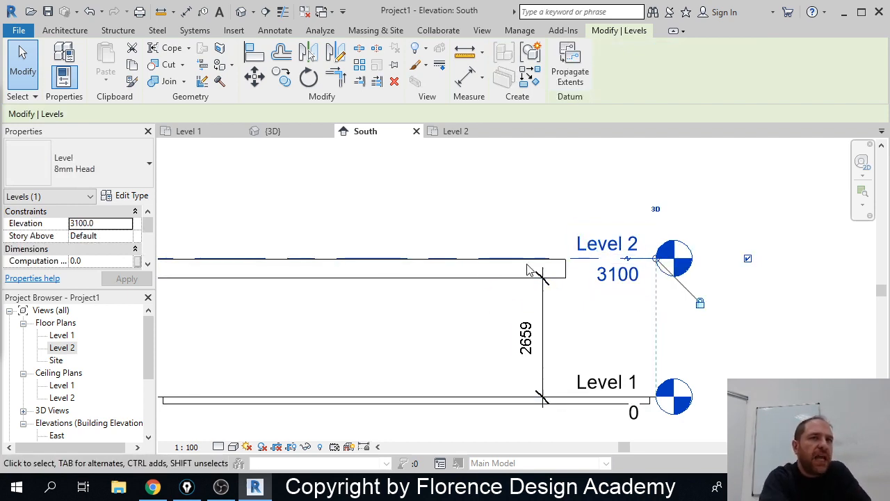
Step: Delete the upper floor with its dimension and the lower floor shown in the South elevation
left_click(575, 342)
left_click_drag(577, 400, 502, 280)
key("Delete")
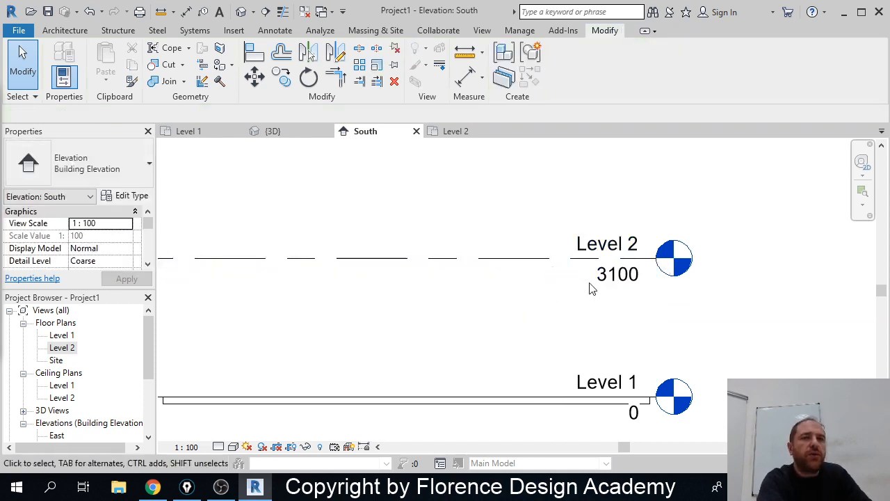
left_click(602, 407)
key("Delete")
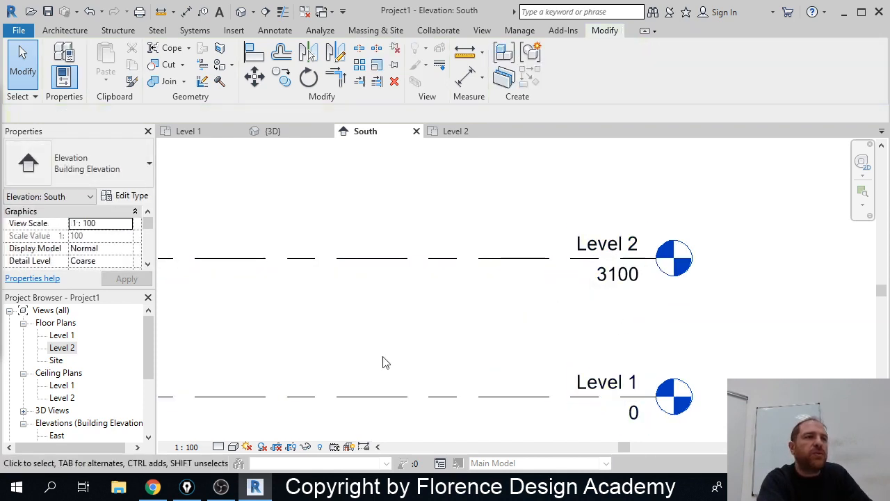
Step: Open the Level 1 floor plan and delete the remaining polygonal floor
double_click(62, 335)
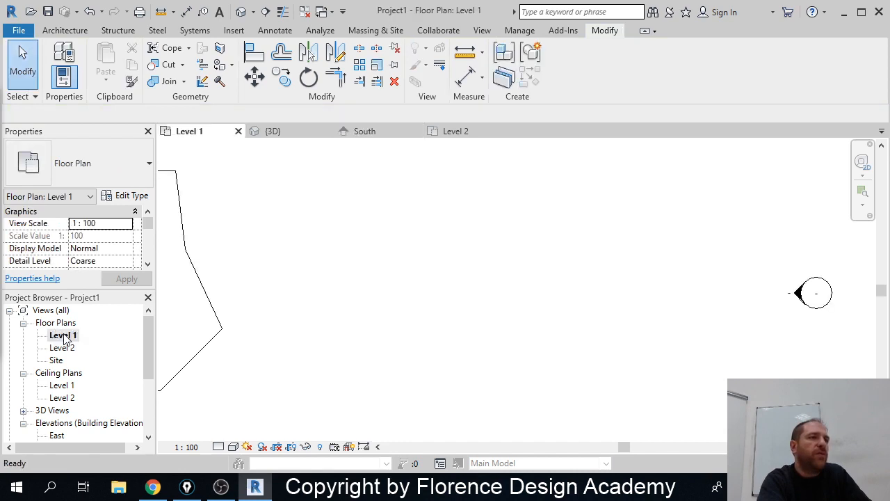
scroll(313, 310, "down", 2)
middle_click_drag(313, 308, 420, 296)
left_click(384, 302)
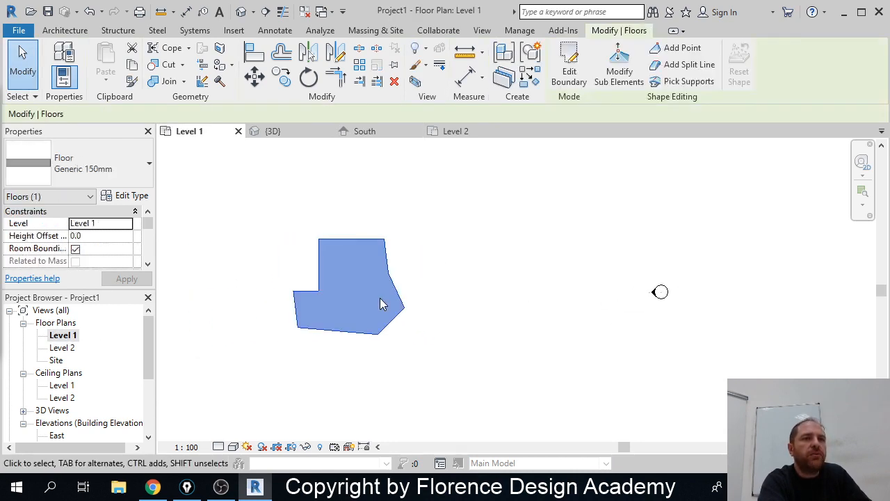
left_click(283, 339)
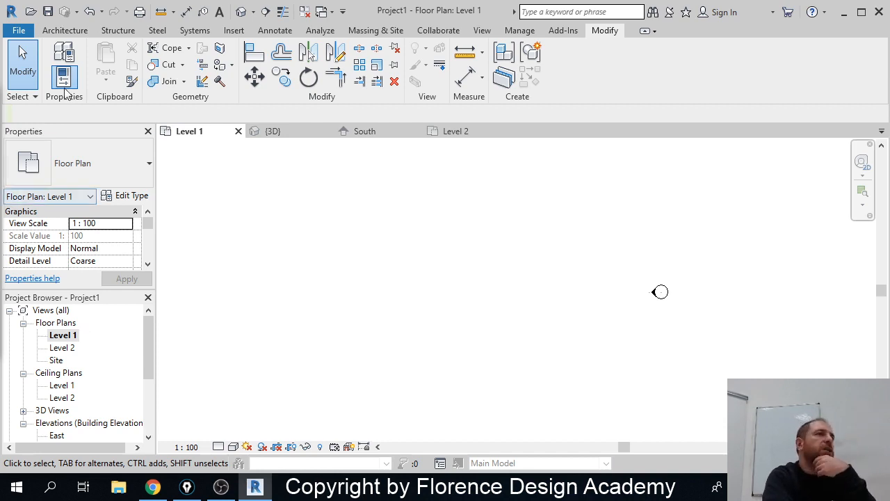
Step: Draw a zigzag chain of three straight Generic - 200mm walls on Level 1, the first about 4100 mm and the third about 3100 mm long
left_click(78, 31)
left_click(60, 56)
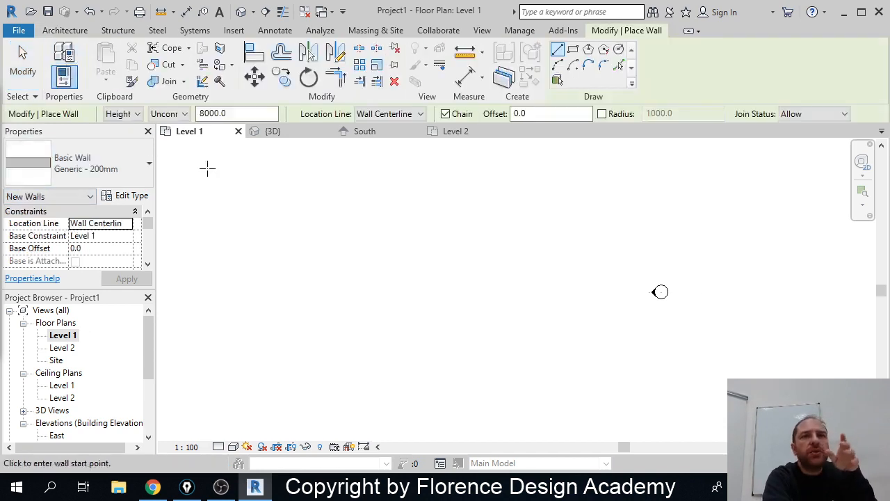
left_click(285, 200)
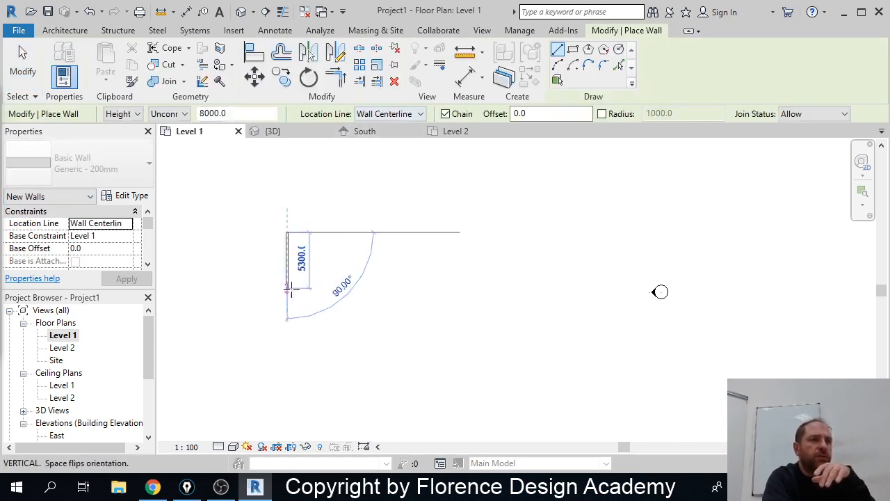
left_click(295, 276)
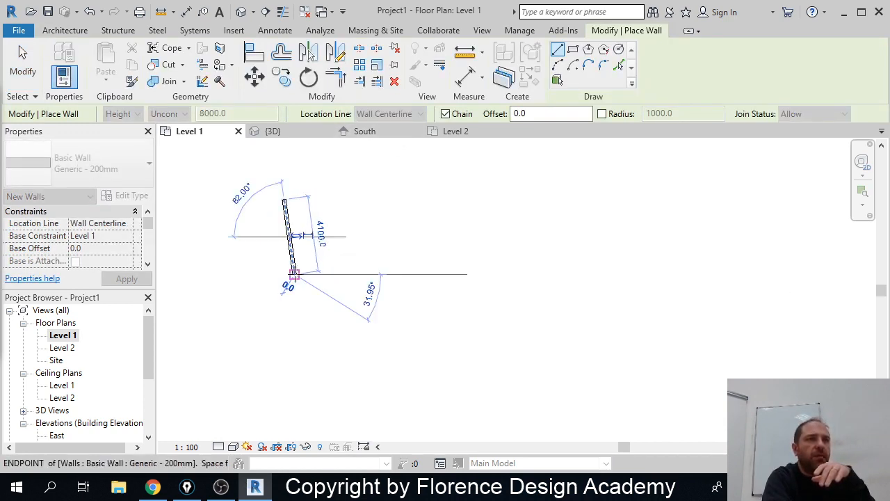
left_click(263, 306)
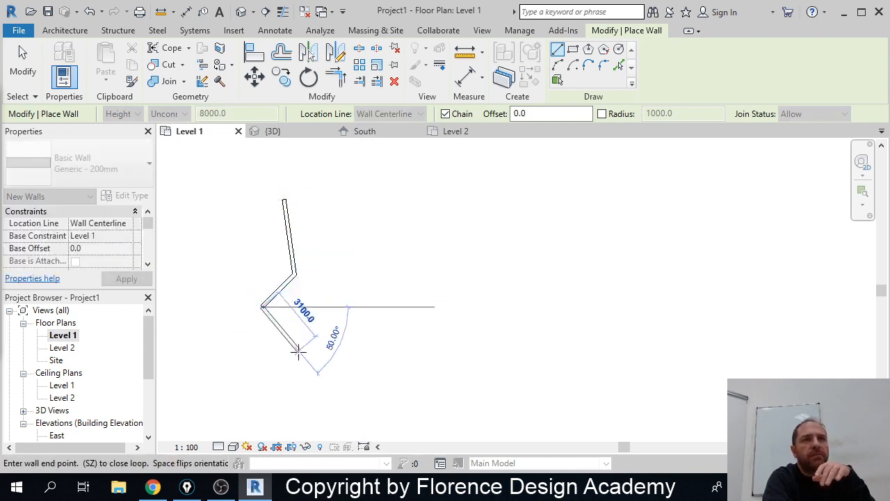
left_click(298, 349)
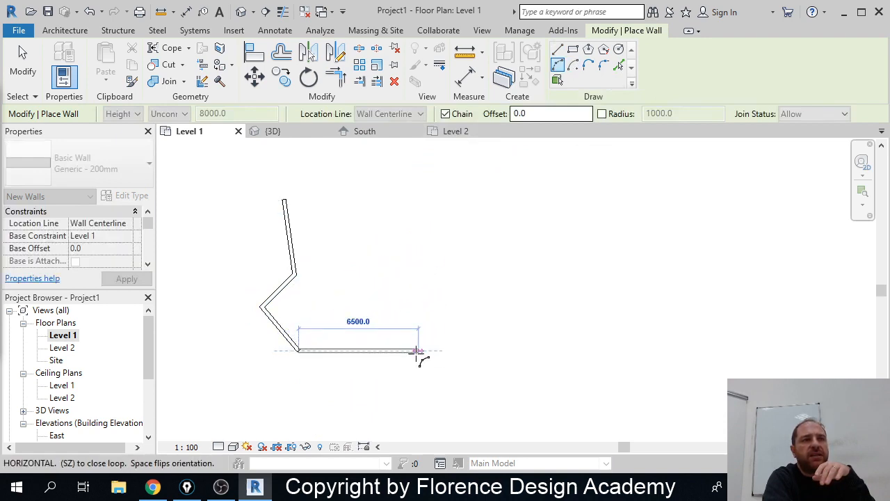
Step: Continue the wall chain with two arc walls, the second tangent to the first with a radius of about 2170 mm
left_click(413, 396)
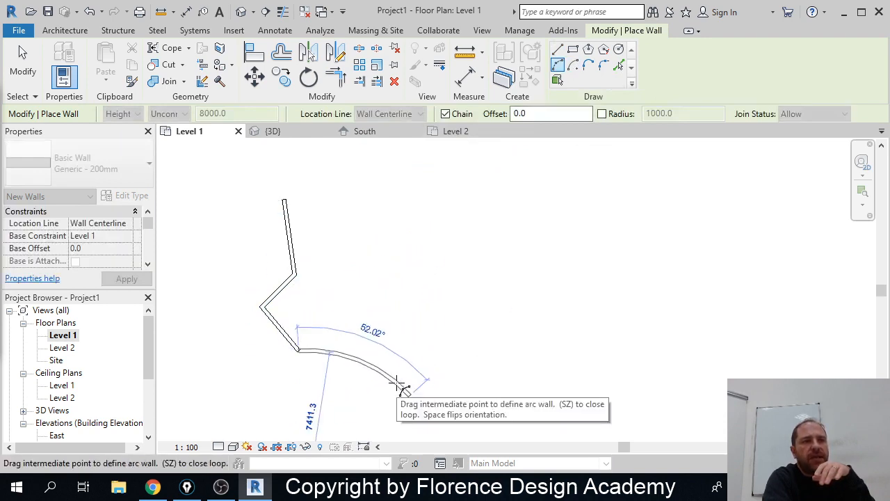
left_click(406, 372)
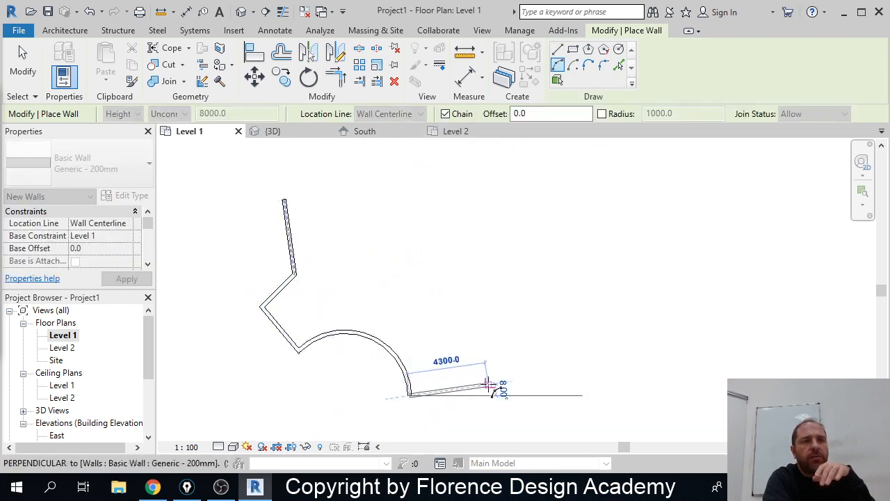
left_click(489, 387)
left_click(463, 416)
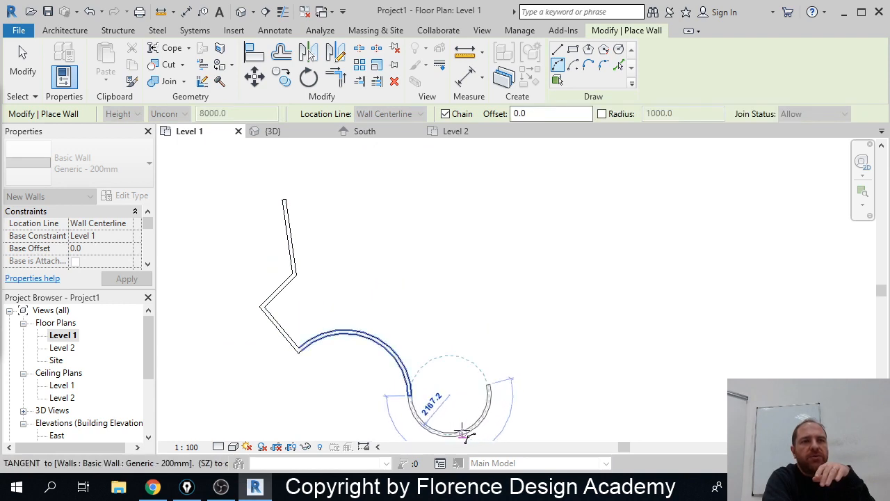
Step: Close the outline with four straight walls back to the first wall's start, making the second about 4400 mm long
left_click(557, 48)
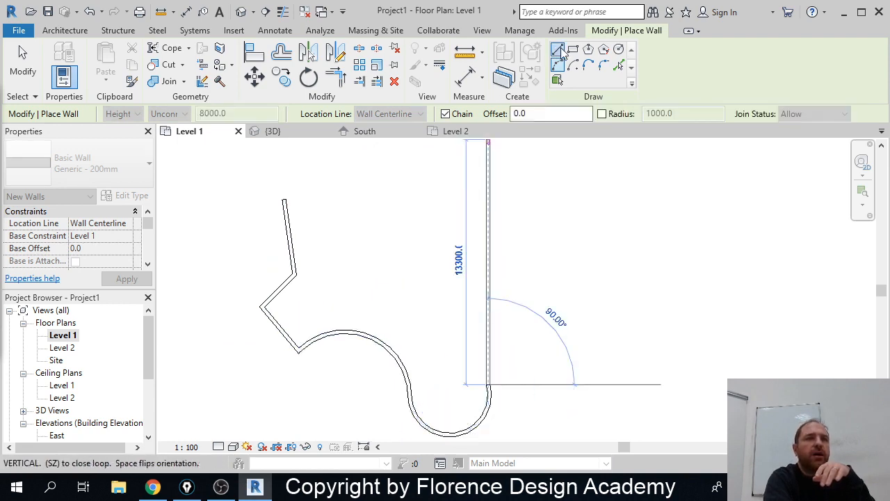
left_click(424, 285)
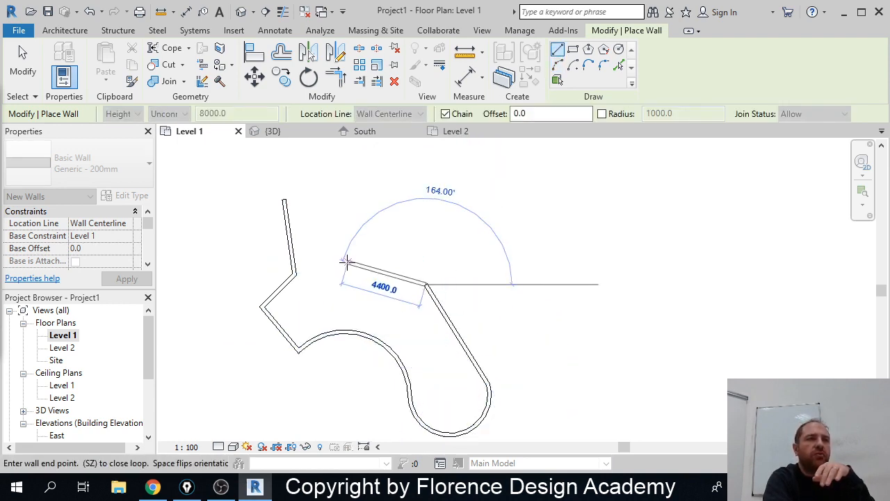
left_click(346, 261)
left_click(321, 208)
left_click(286, 201)
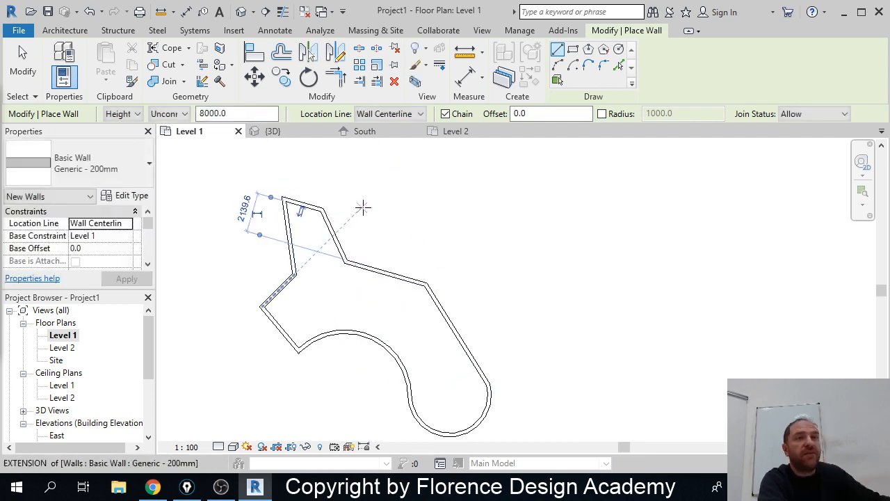
key("Escape")
key("Escape")
middle_click_drag(461, 310, 491, 293)
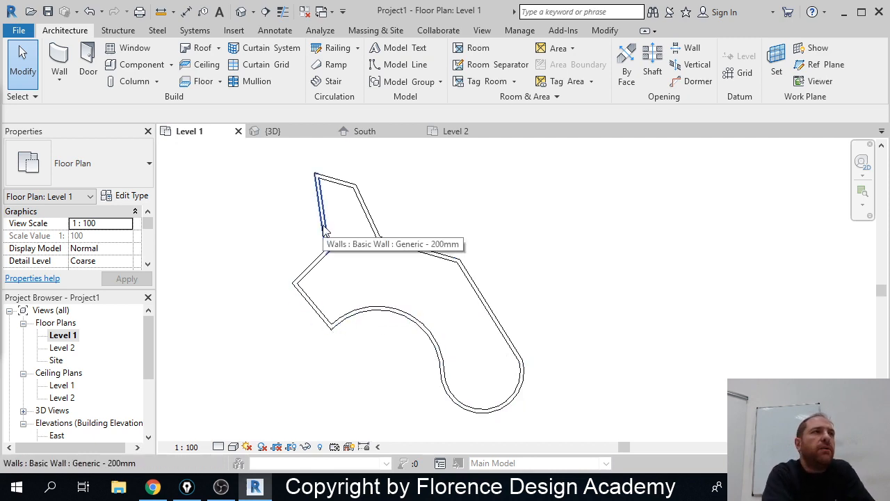
Step: Start a Generic 150mm floor boundary on Level 1 using wall picking, extended into the wall core
left_click(203, 82)
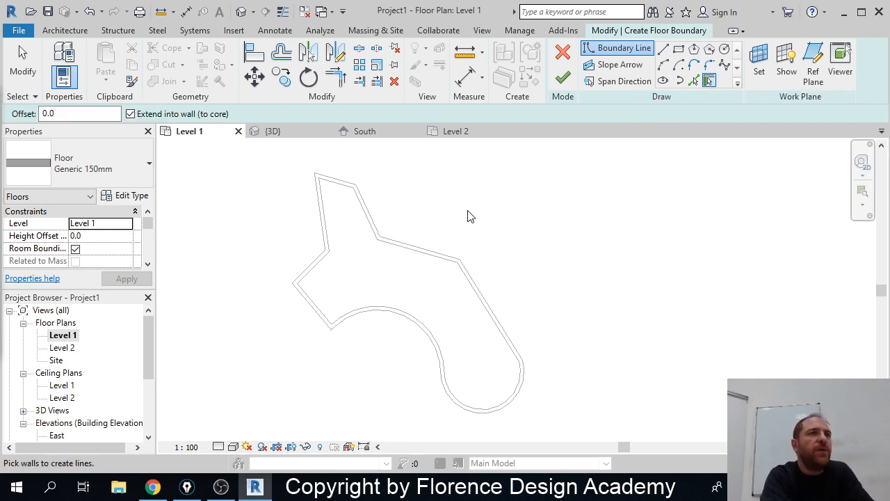
middle_click_drag(391, 227, 387, 217)
scroll(396, 218, "up", 4)
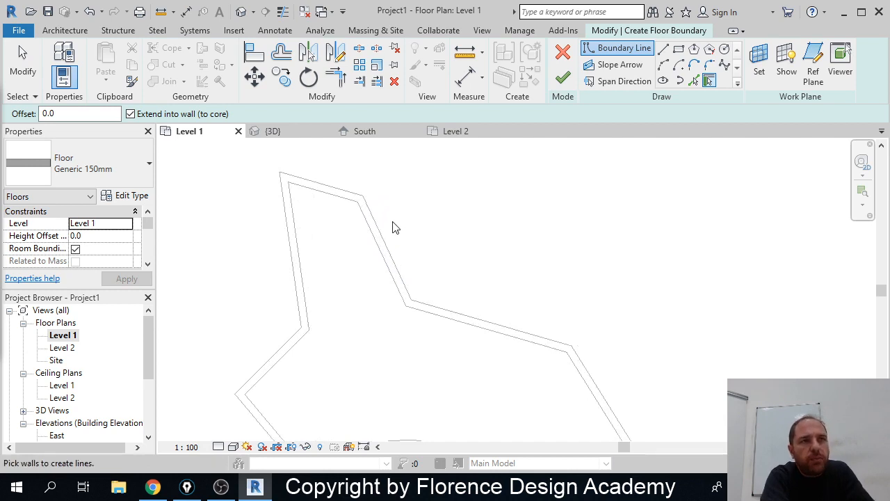
Step: Try tracing the floor boundary wall by wall, picking three walls of the upper spike and the long diagonal wall
left_click(384, 233)
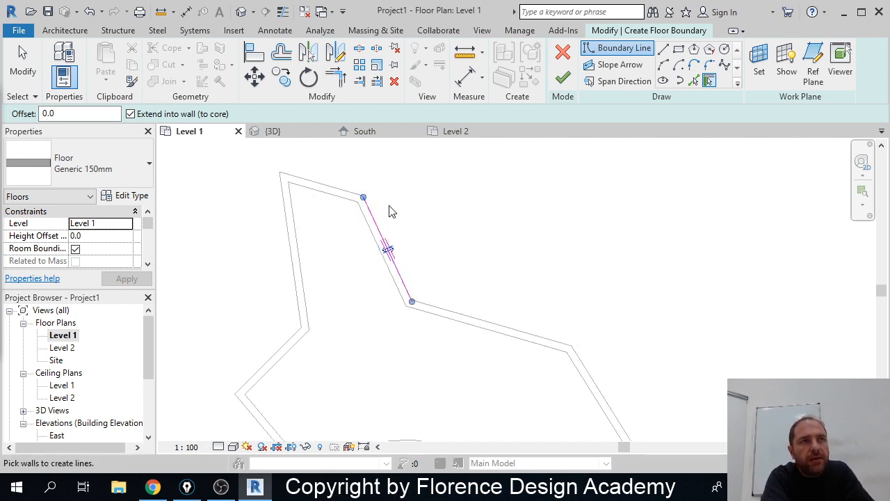
left_click(323, 184)
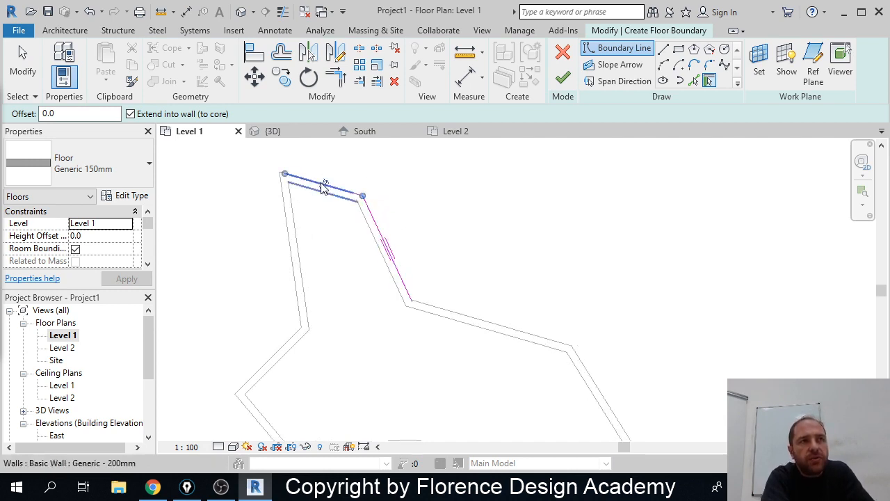
left_click(283, 215)
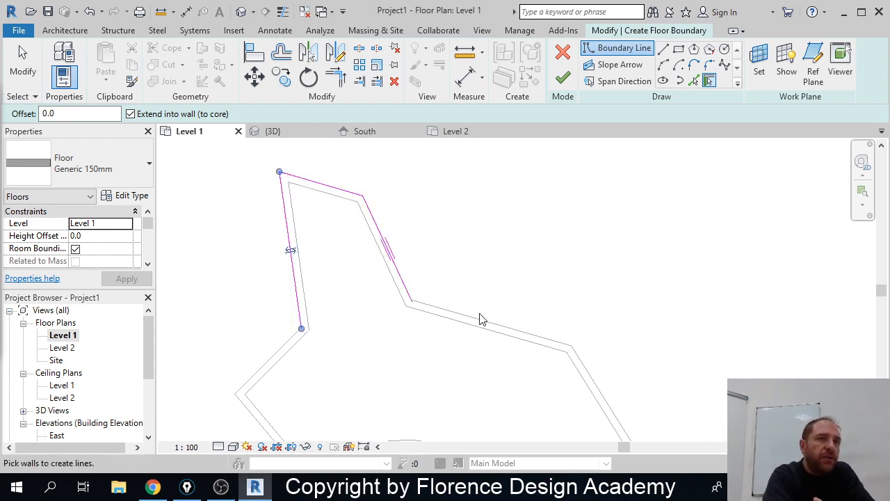
middle_click_drag(510, 320, 368, 193)
middle_click_drag(487, 294, 466, 276)
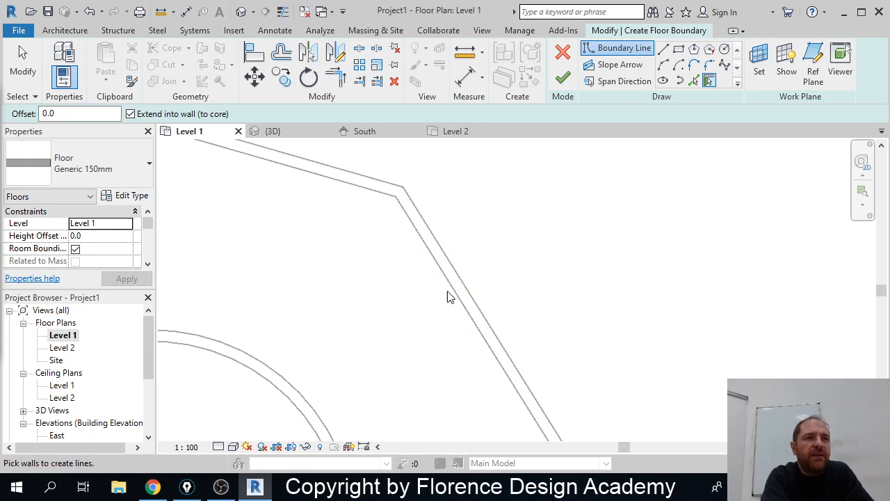
left_click(452, 296)
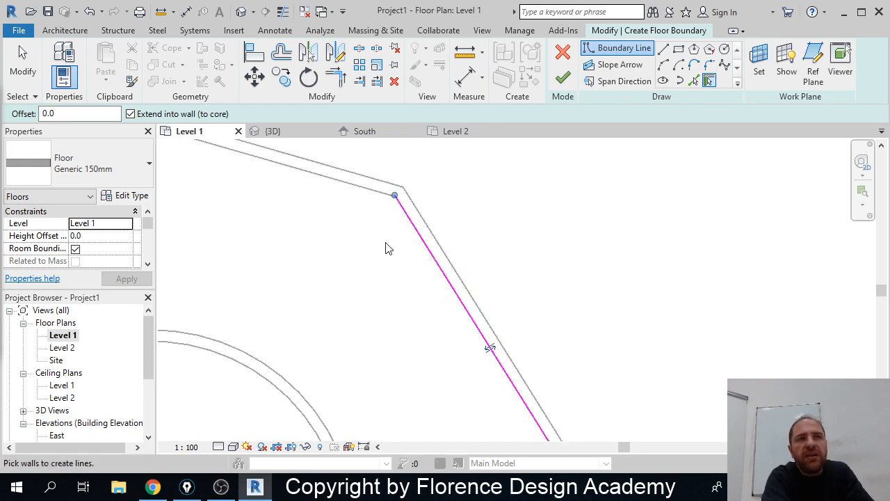
scroll(431, 306, "down", 1)
scroll(432, 308, "down", 1)
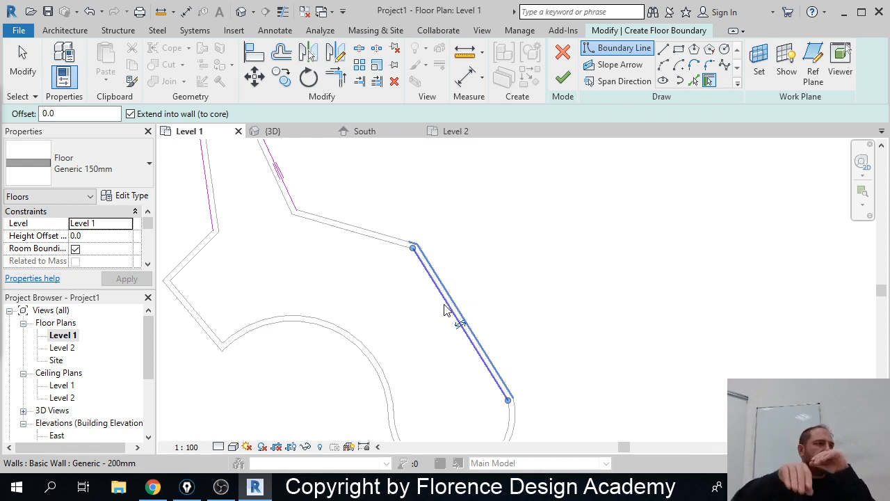
left_click(445, 306)
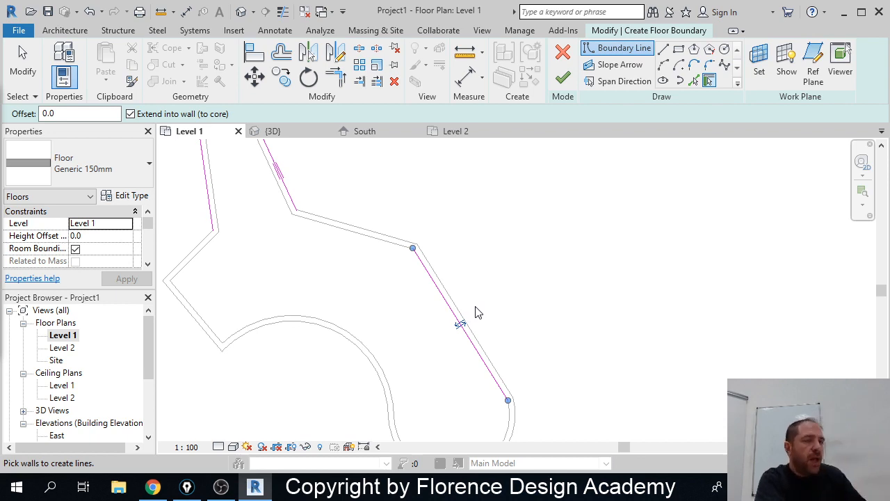
Step: Undo all the individually picked floor boundary lines
key("ctrl+z")
key("ctrl+z")
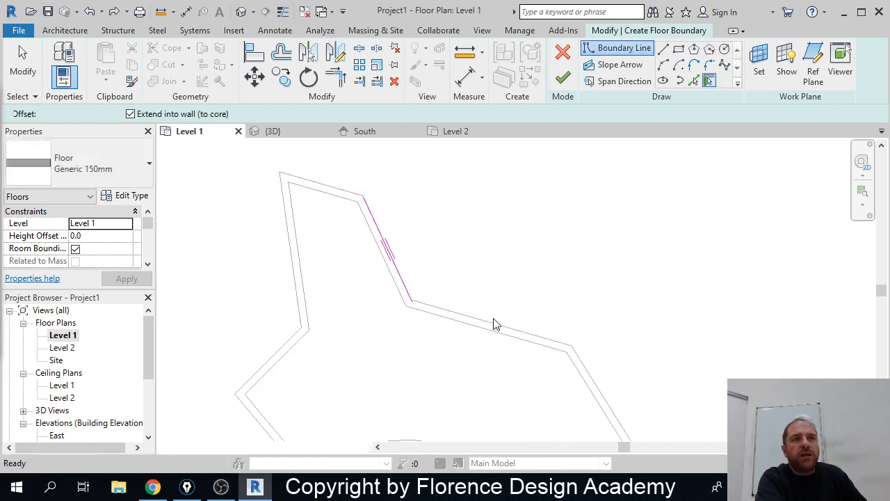
key("ctrl+z")
scroll(543, 285, "down", 2)
middle_click_drag(584, 338, 588, 256)
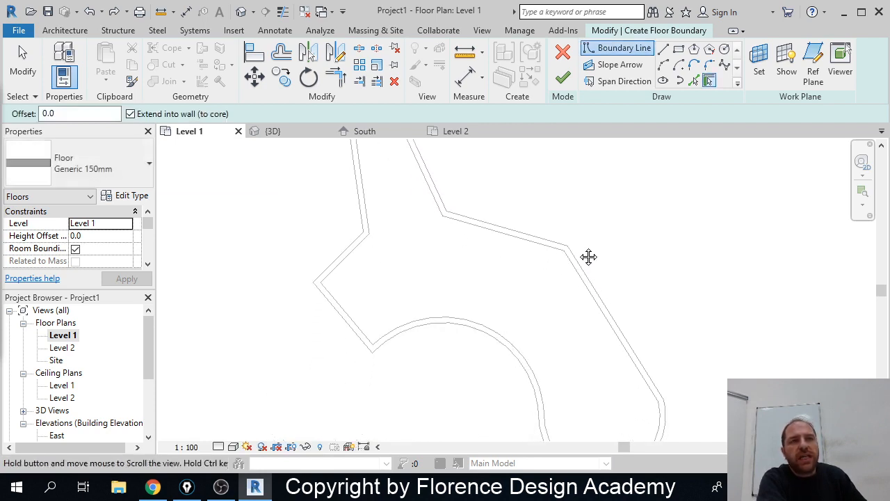
Step: Pick the entire chain of connected walls at once as the boundary along their outer faces and finish the floor
scroll(588, 256, "down", 1)
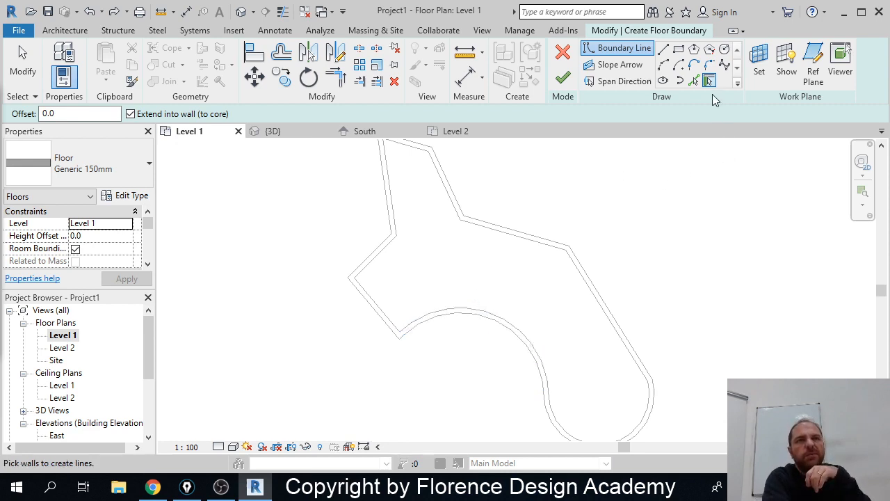
middle_click_drag(621, 162, 622, 200)
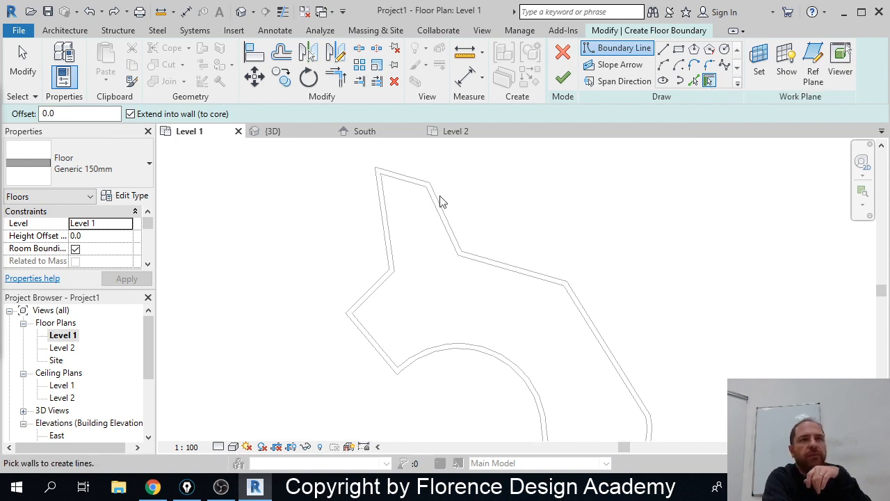
scroll(445, 197, "up", 2)
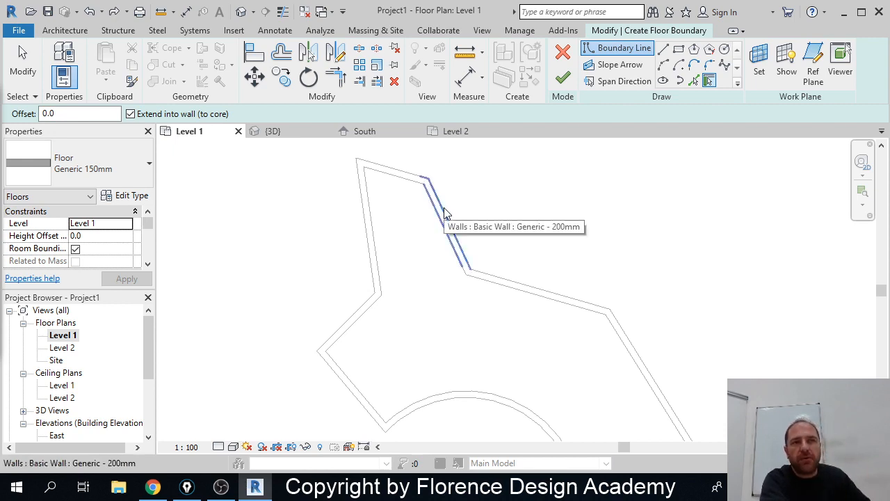
key("Tab")
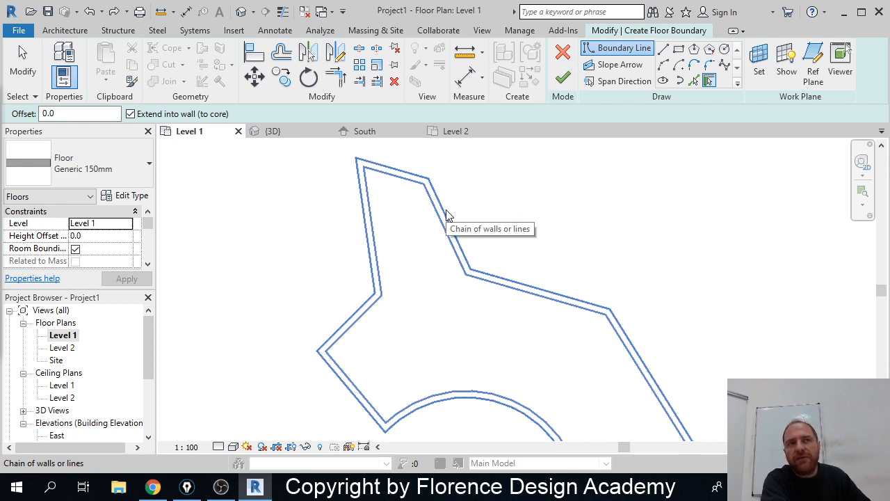
left_click(447, 216)
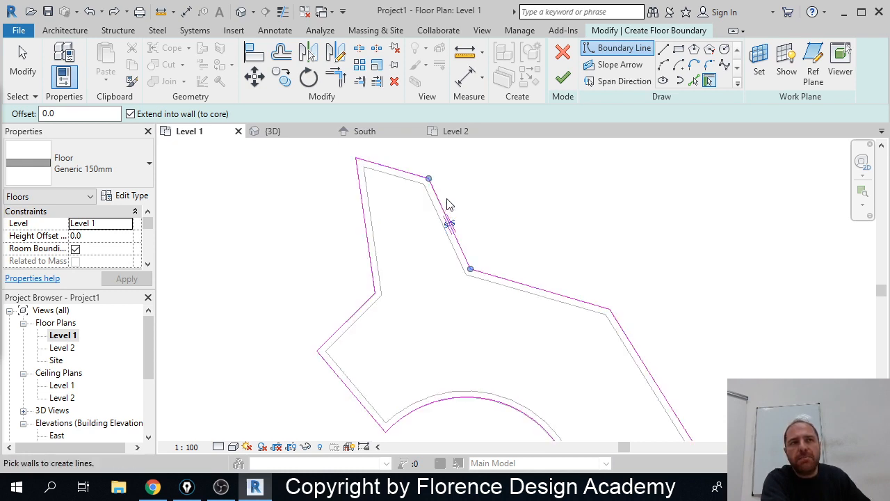
scroll(449, 212, "down", 4)
scroll(453, 199, "down", 1)
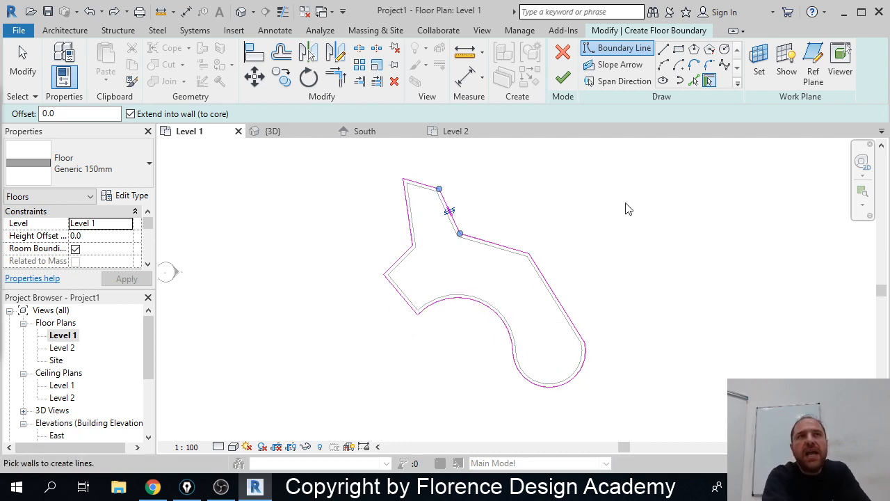
left_click(564, 77)
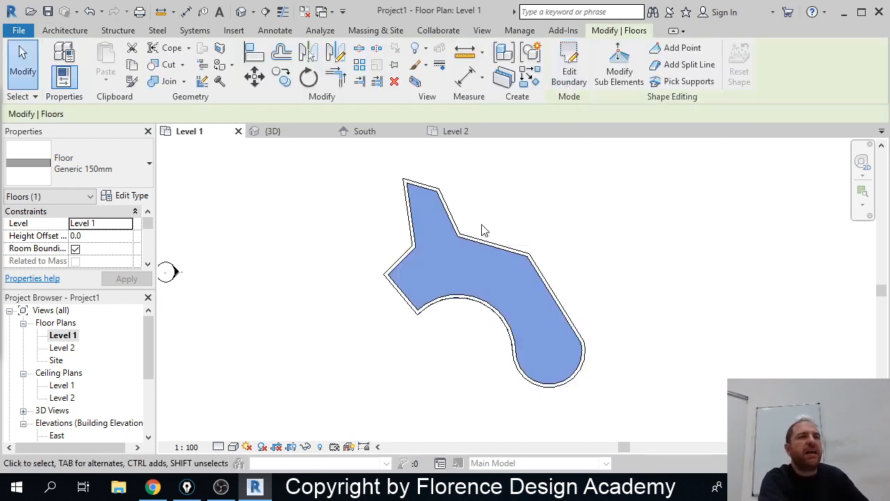
Step: Examine the new floor's edge beneath the walls in the 3D view, seen from the back
left_click(298, 132)
mouse_move(493, 290)
middle_mouse_down("shift")
mouse_move(228, 304)
mouse_move(566, 301)
mouse_move(640, 254)
mouse_move(556, 297)
mouse_move(574, 288)
mouse_move(705, 292)
mouse_move(560, 288)
mouse_move(656, 334)
mouse_move(540, 330)
mouse_move(621, 356)
mouse_move(635, 283)
mouse_move(600, 334)
mouse_move(592, 327)
middle_mouse_up("shift")
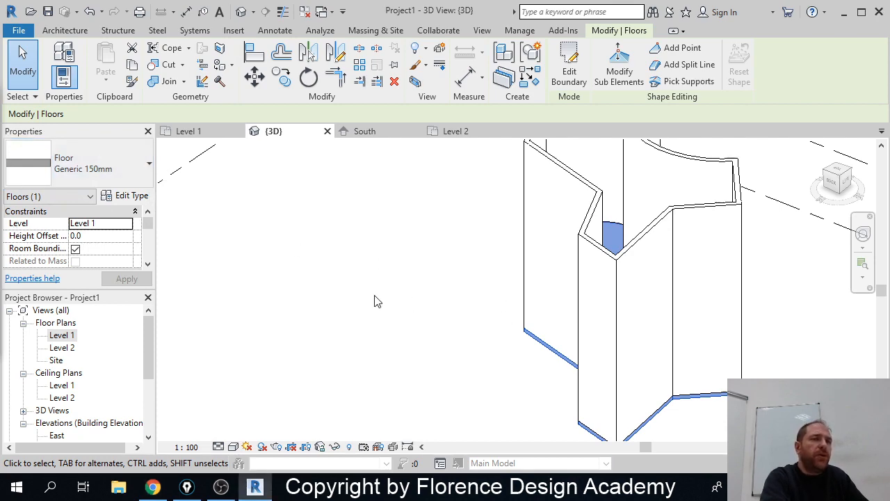
middle_click_drag(417, 350, 437, 325)
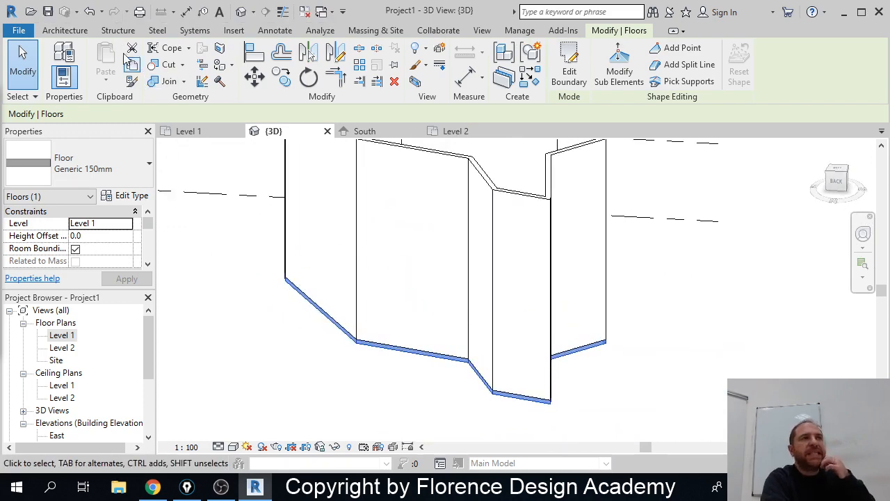
Step: Start a new floor and examine the available floor types, previewing the layers of Concrete-Commercial 362mm
left_click(70, 30)
left_click(198, 87)
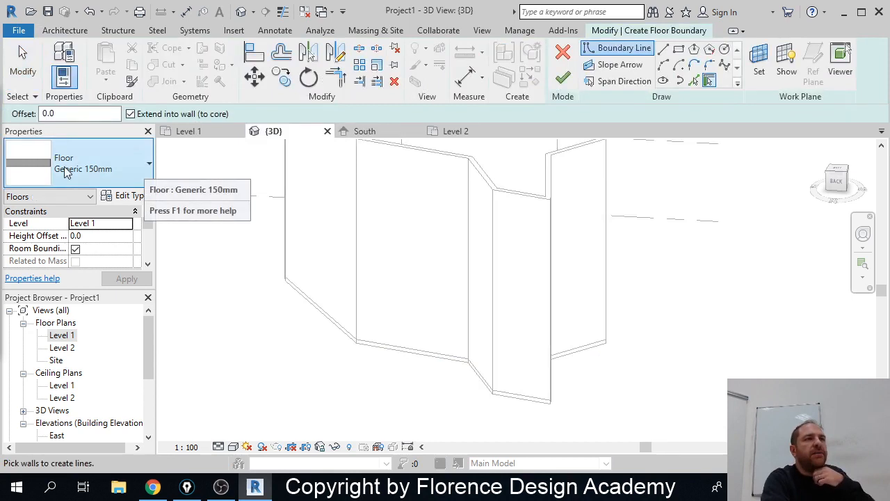
left_click(150, 167)
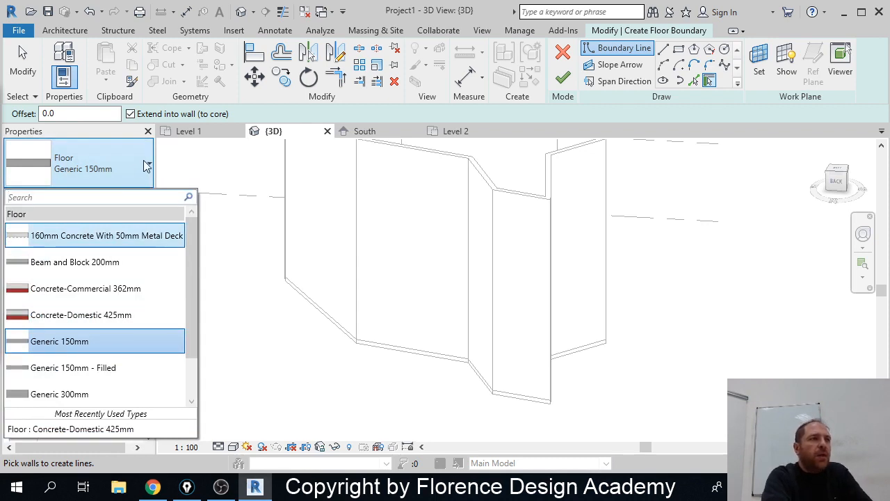
scroll(142, 323, "down", 1)
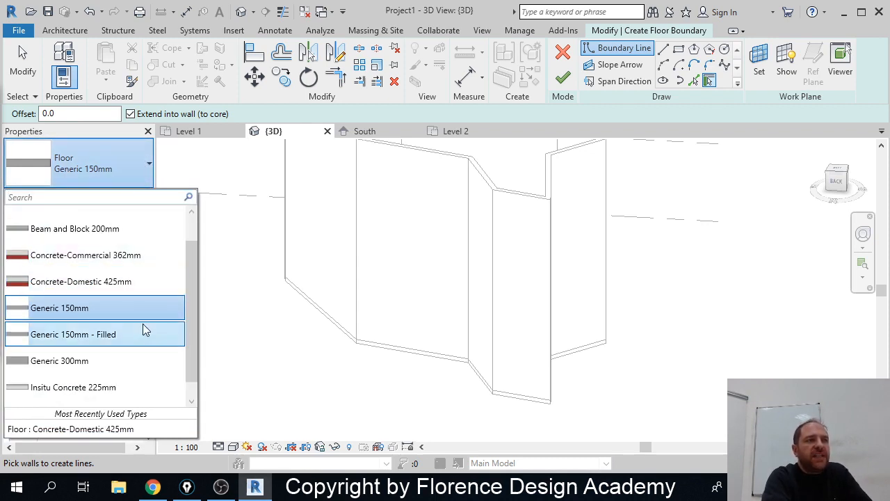
scroll(135, 373, "up", 1)
scroll(135, 292, "down", 1)
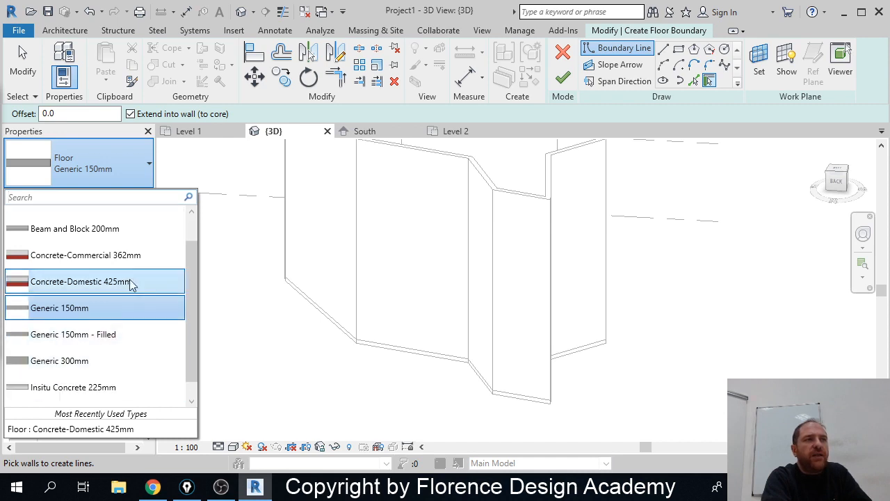
scroll(132, 280, "up", 1)
scroll(129, 249, "down", 1)
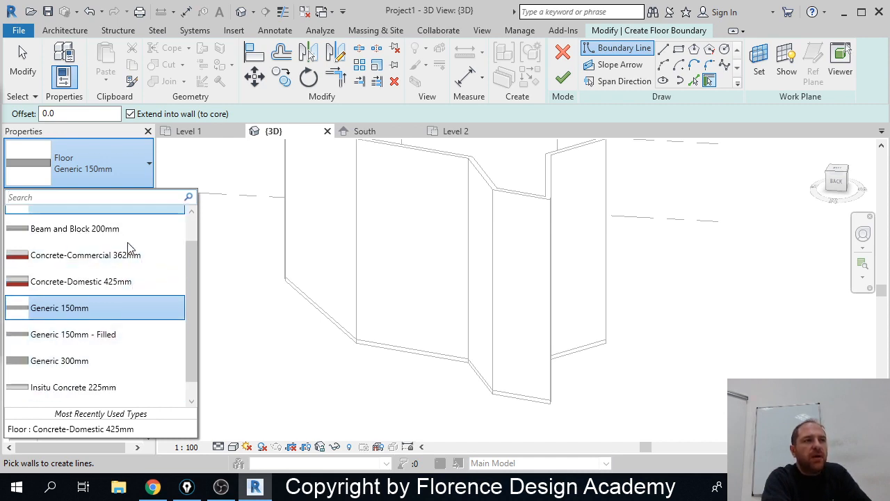
mouse_move(122, 260)
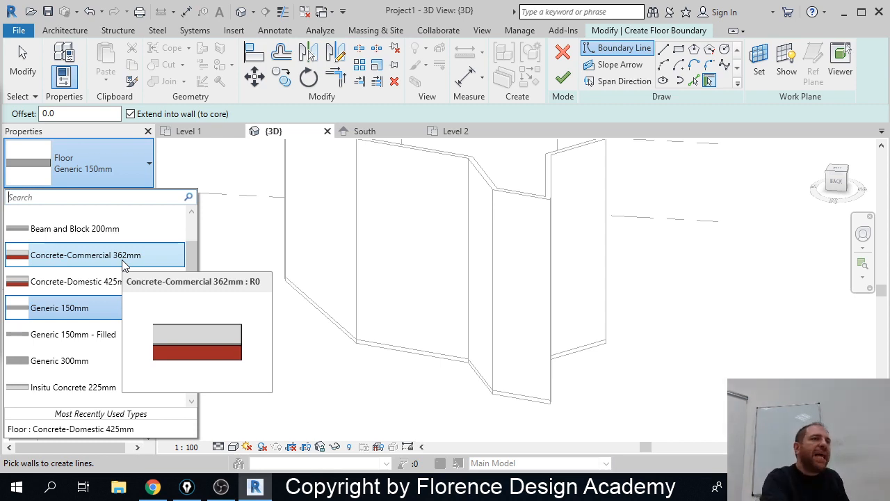
left_click(225, 249)
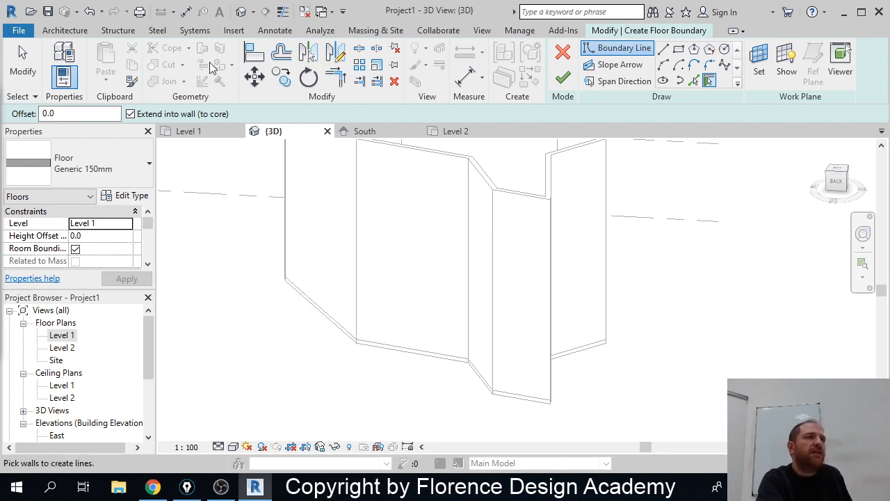
Step: Review the list of floor types once more, from 160mm Concrete With 50mm Metal Deck to Standard Timber-Wood Finish
left_click(148, 167)
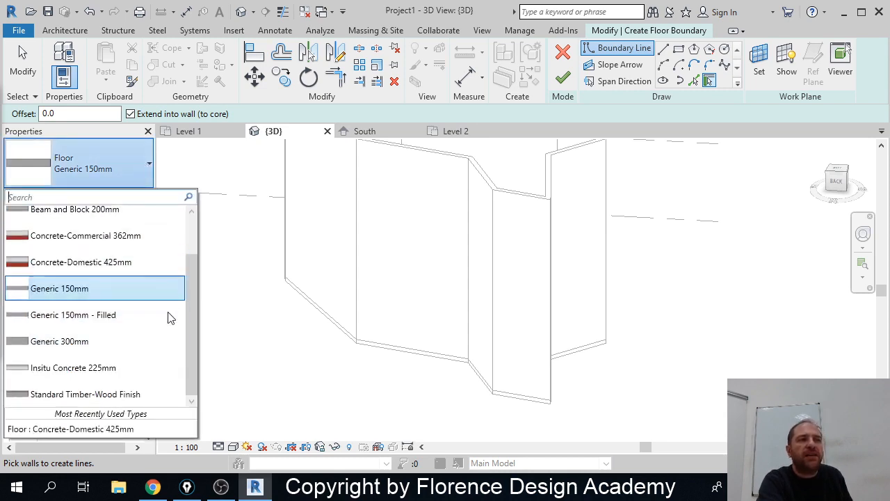
scroll(151, 327, "up", 1)
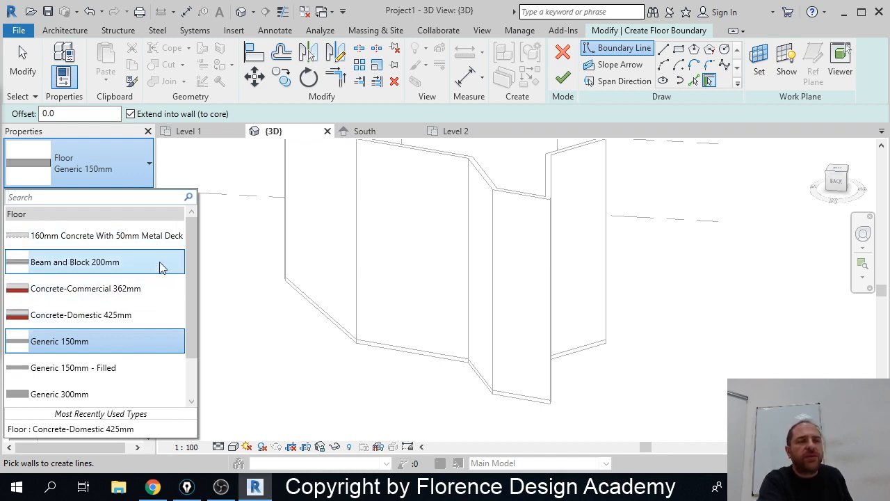
mouse_move(160, 264)
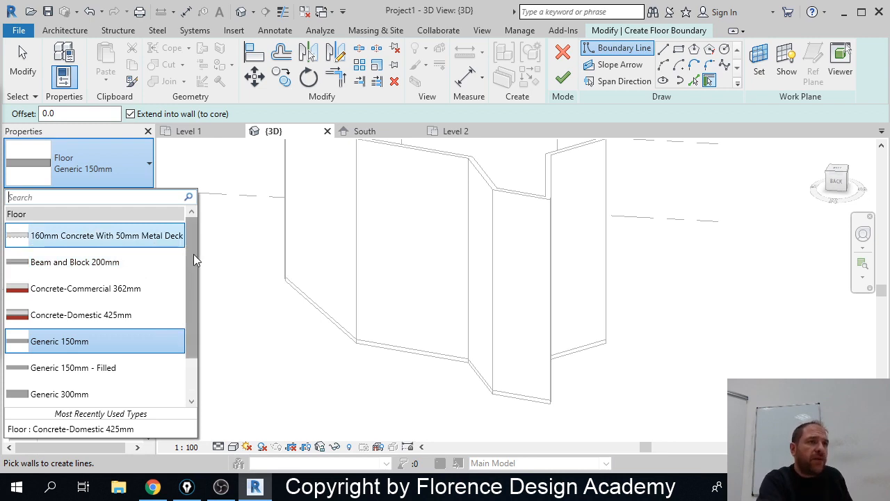
left_click_drag(193, 257, 207, 233)
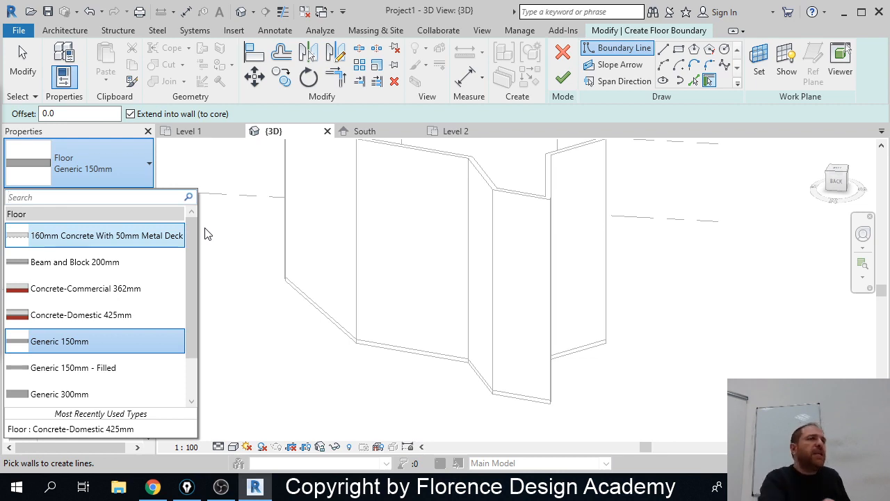
left_click(219, 247)
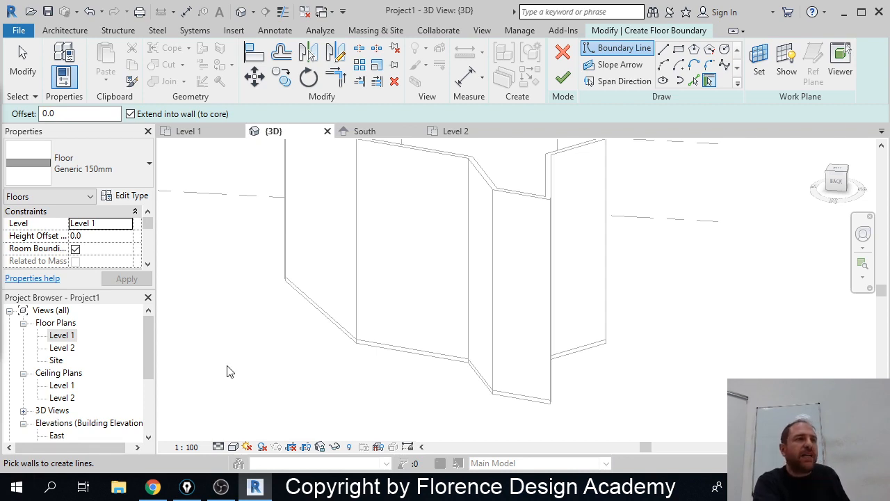
Step: Switch to the Windows Control Panel and open Programs and Features
left_click(15, 493)
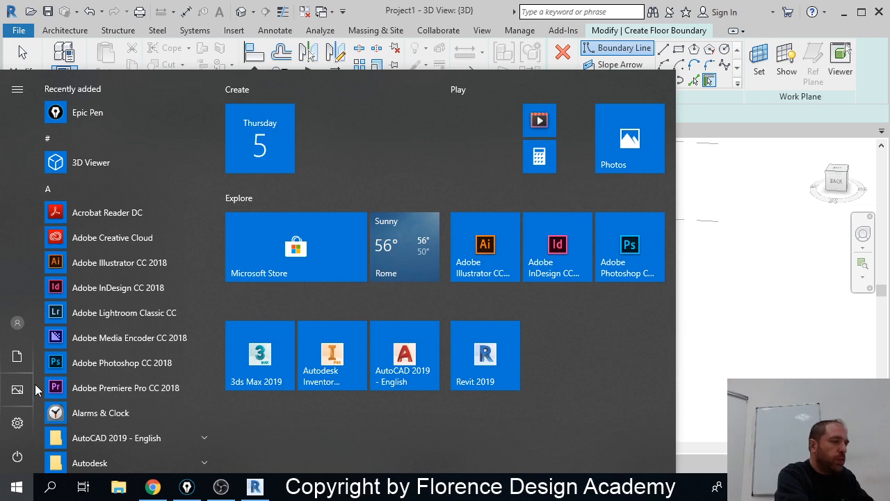
key("super+s")
type("con")
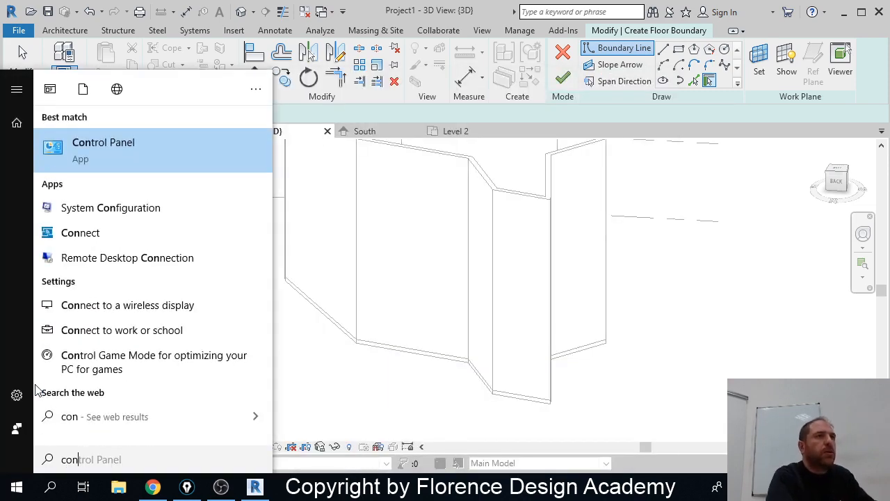
left_click(127, 158)
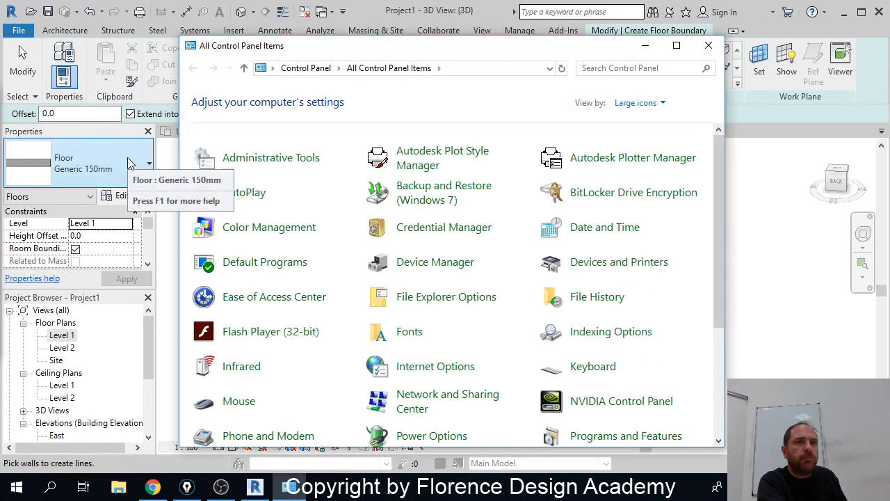
scroll(405, 228, "down", 3)
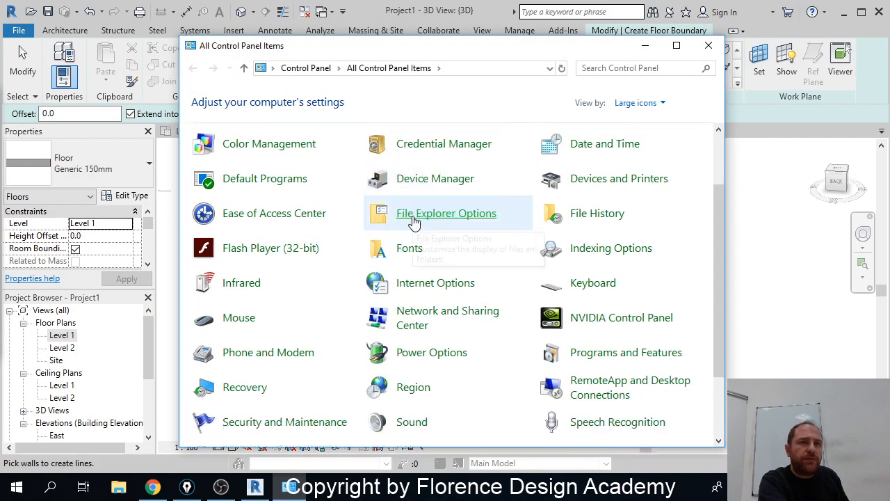
scroll(414, 217, "down", 2)
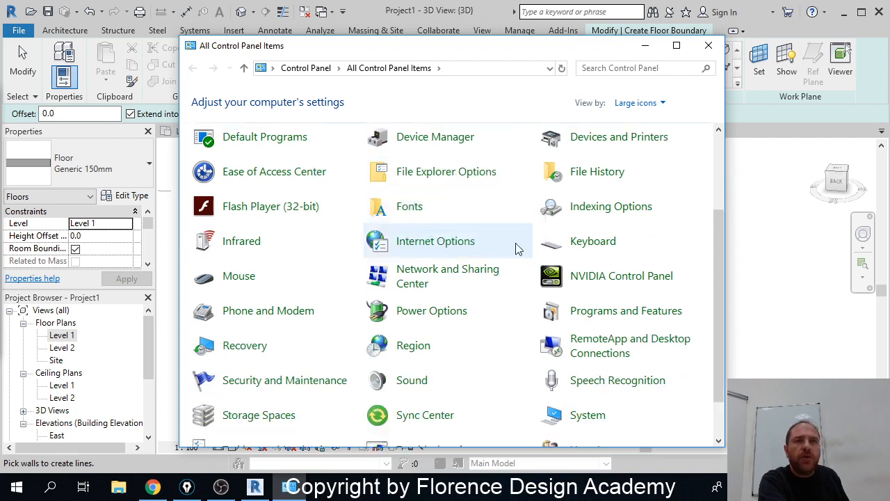
left_click(624, 312)
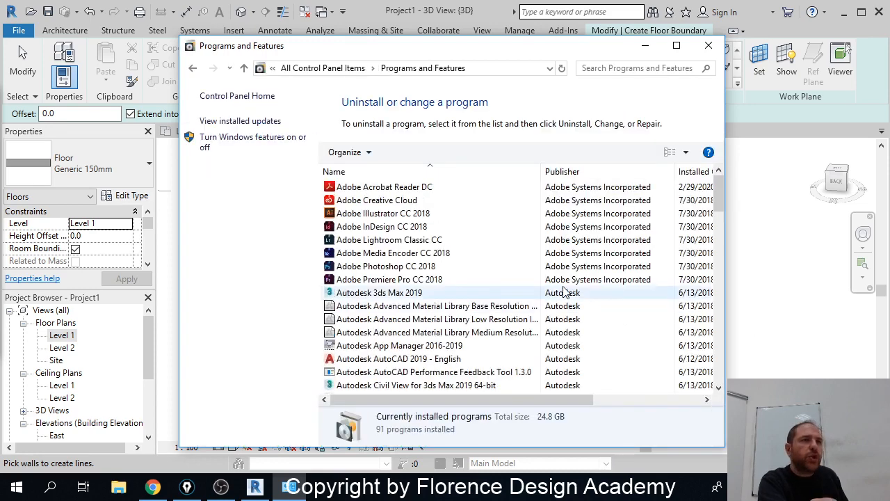
Step: Find Autodesk Revit Content Libraries 2019 among the installed programs and open its Add or Remove content page
scroll(535, 254, "down", 3)
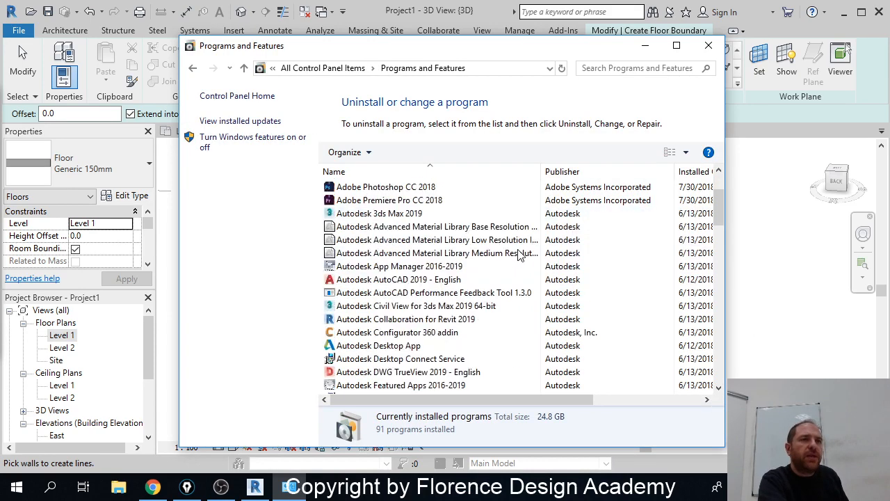
scroll(547, 258, "down", 3)
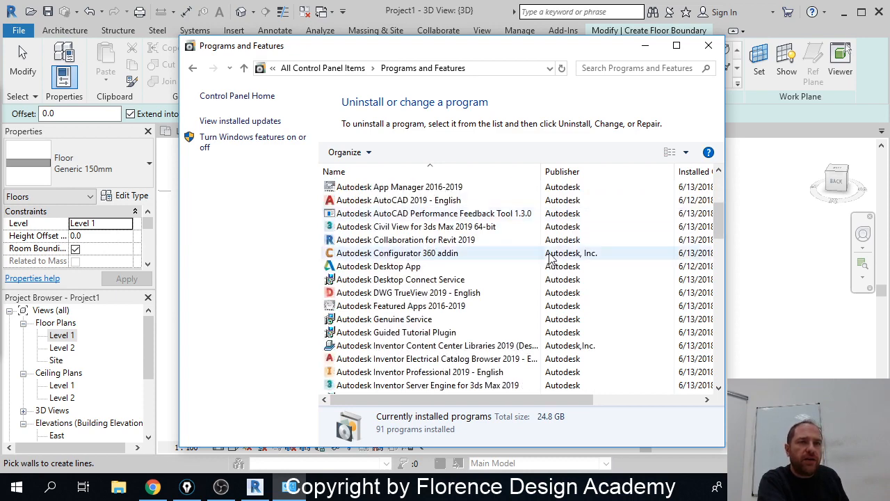
scroll(543, 256, "down", 1)
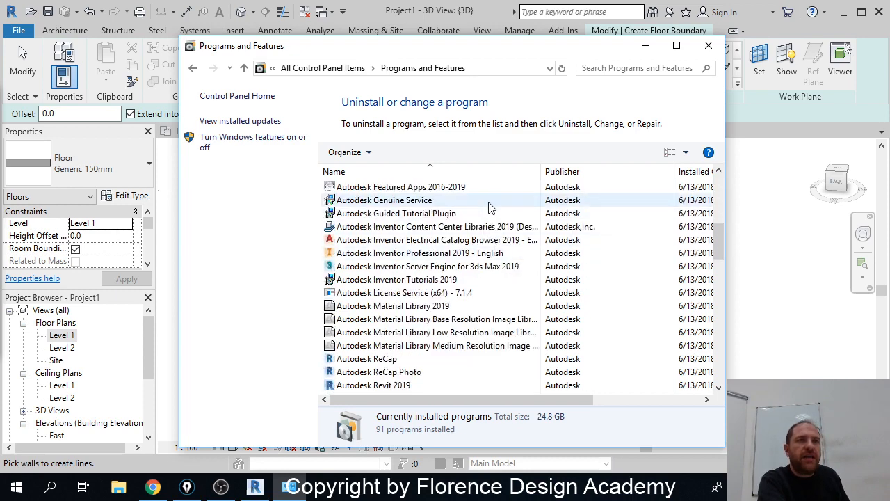
scroll(403, 118, "down", 1)
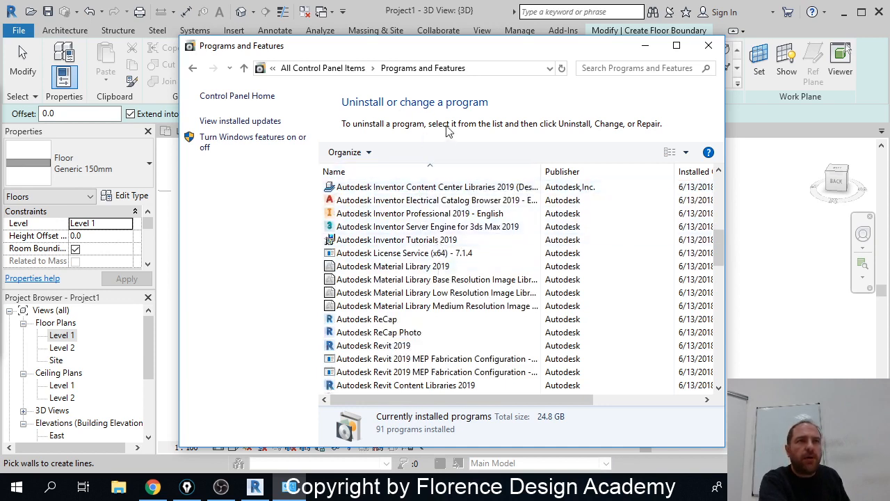
scroll(457, 254, "down", 1)
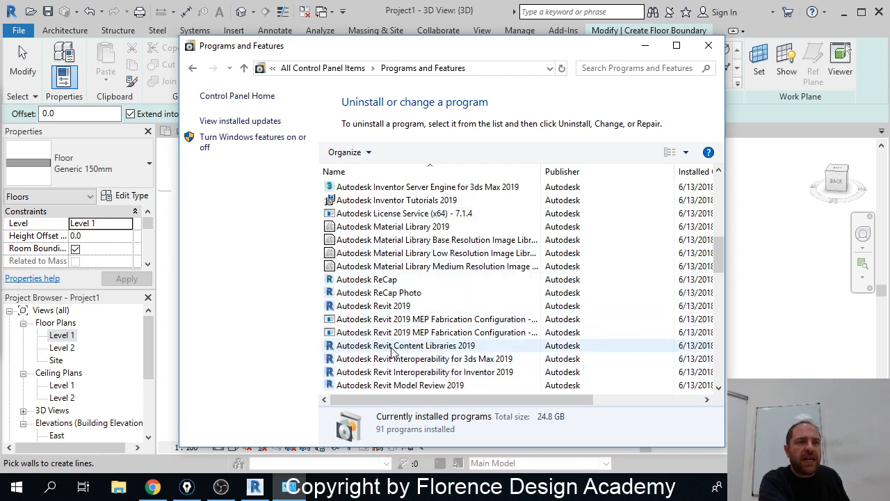
left_click(461, 348)
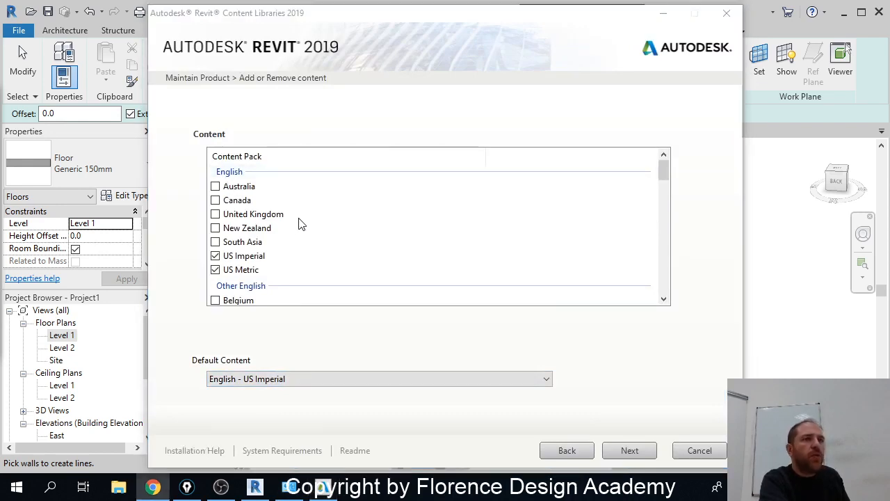
Step: Examine the content packs offered for each language and country, from the English group to the Spanish group
scroll(299, 224, "down", 1)
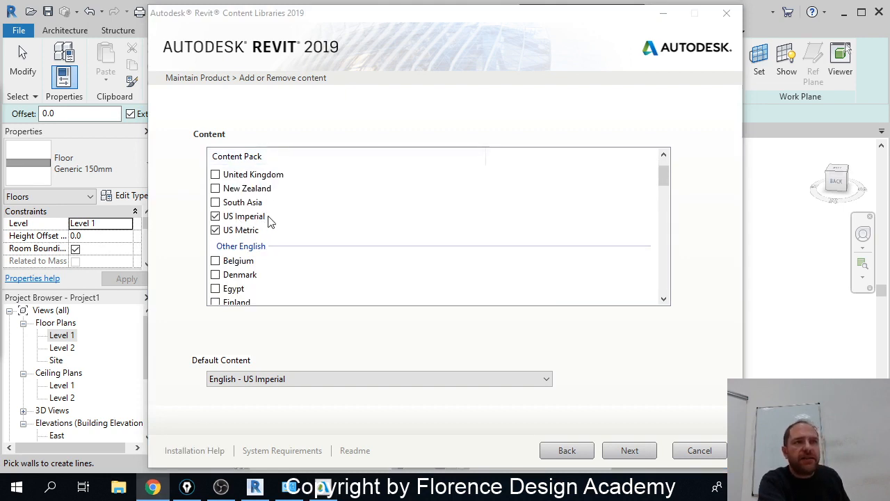
scroll(268, 232, "down", 1)
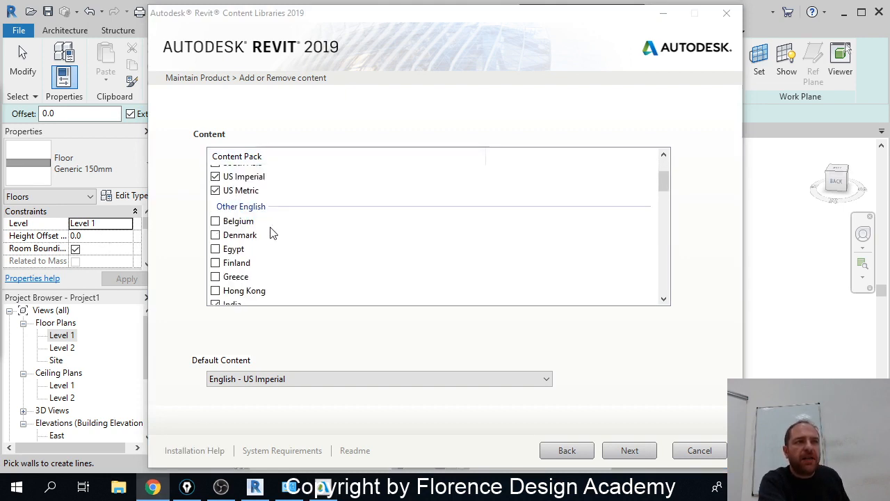
scroll(255, 221, "down", 1)
scroll(241, 271, "down", 3)
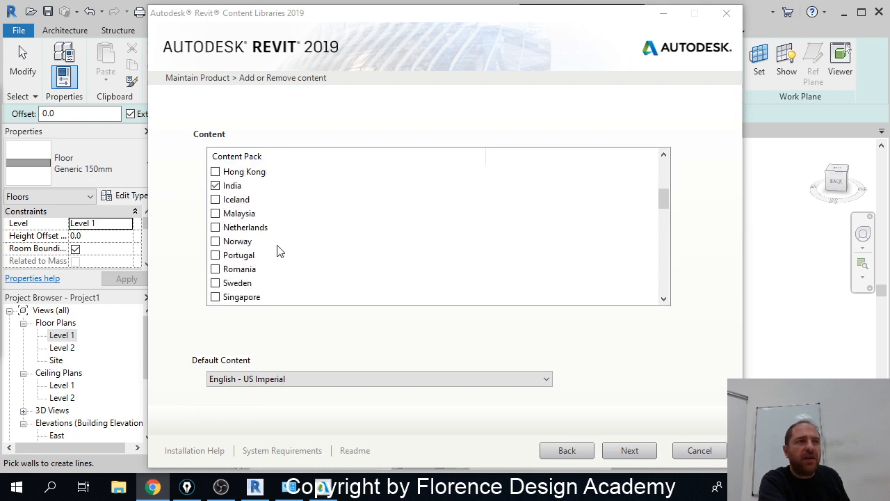
scroll(283, 248, "down", 5)
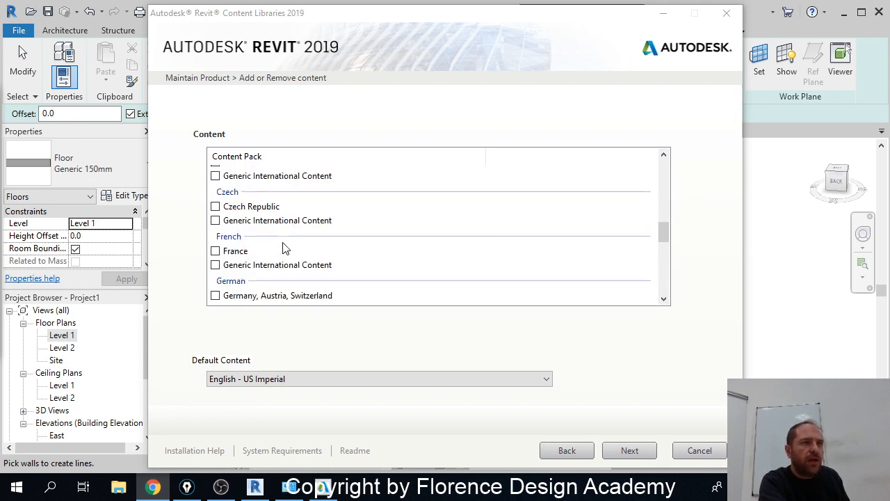
scroll(283, 245, "down", 1)
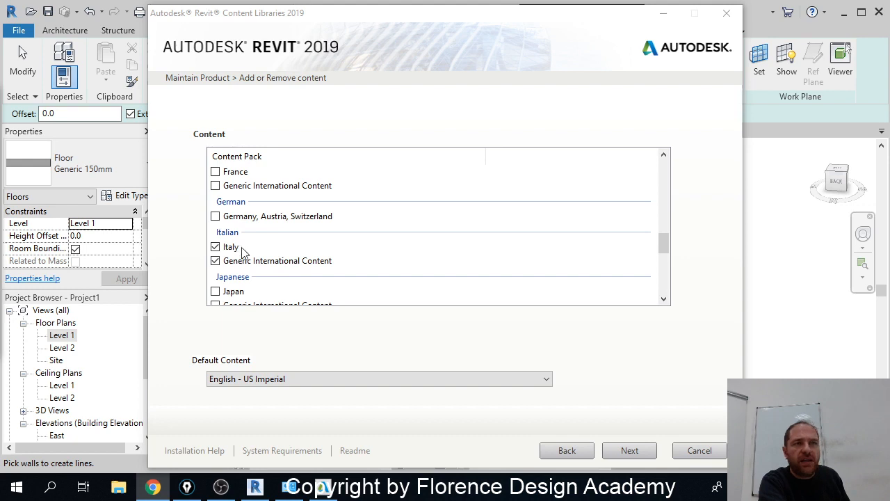
scroll(271, 247, "down", 2)
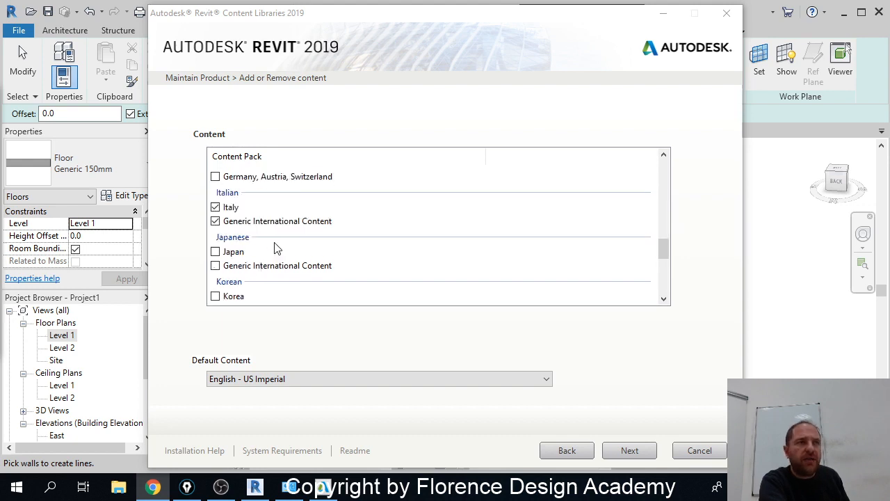
scroll(271, 246, "down", 4)
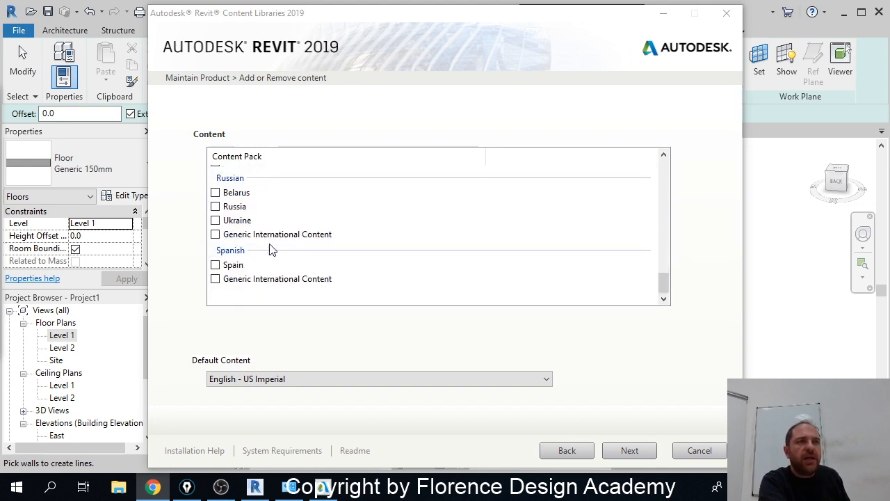
scroll(260, 254, "up", 3)
scroll(256, 256, "up", 15)
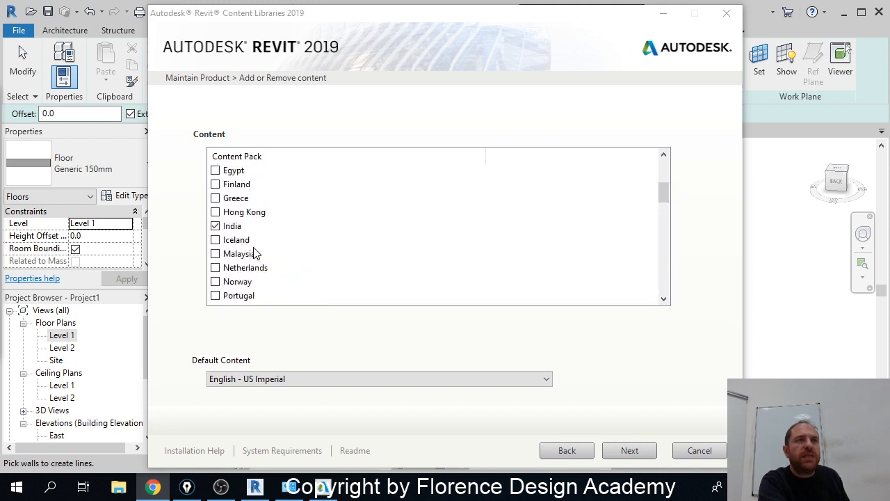
scroll(257, 252, "up", 3)
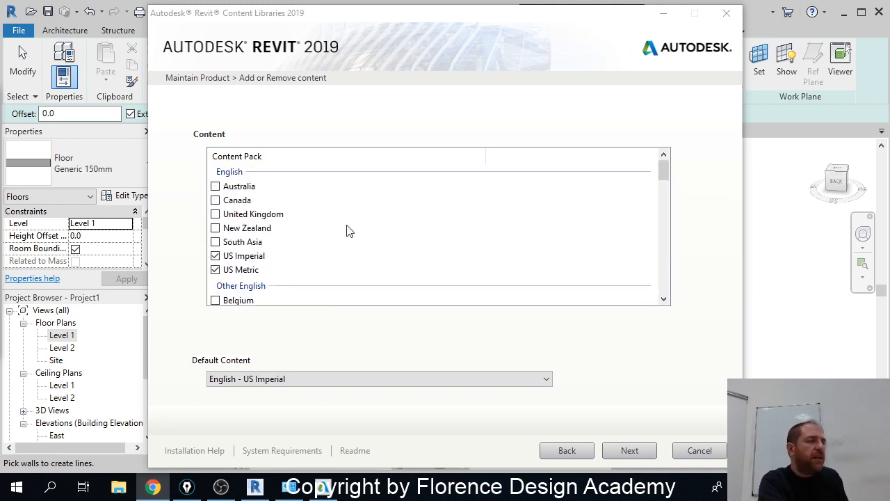
scroll(274, 235, "down", 2)
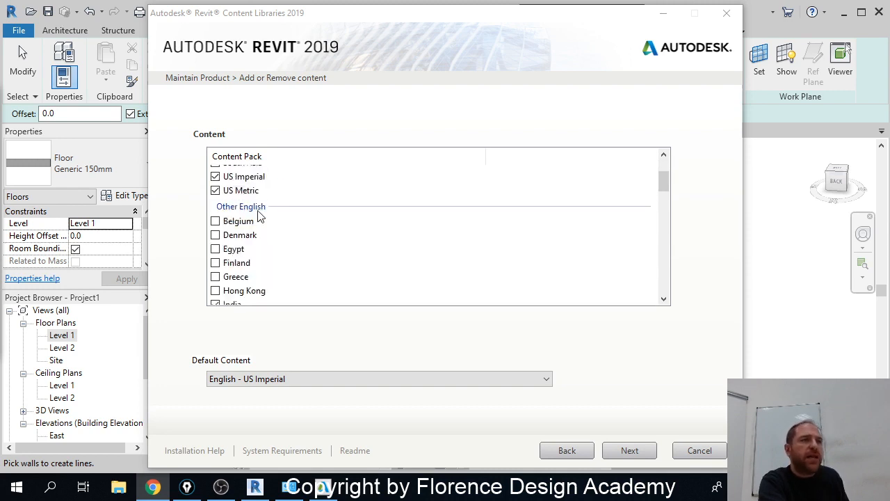
scroll(272, 211, "up", 2)
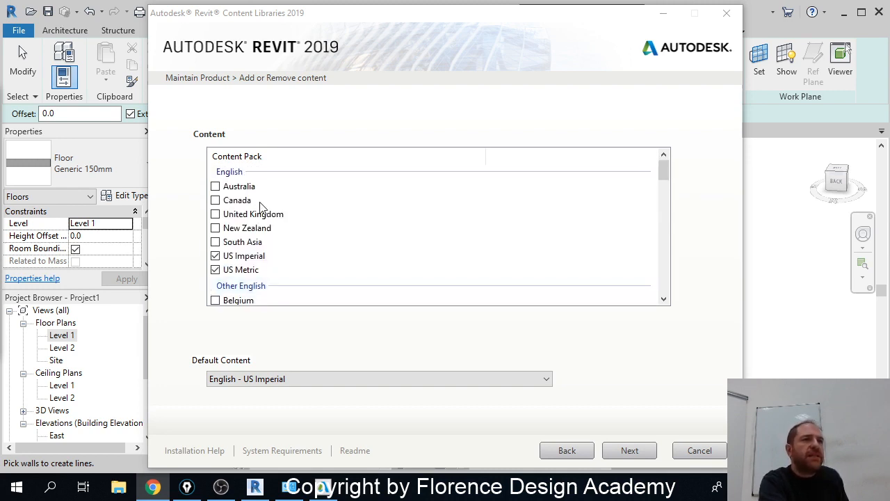
Step: Mark the United Kingdom content pack for installation, but cancel the content library maintenance process instead of running it
left_click(215, 215)
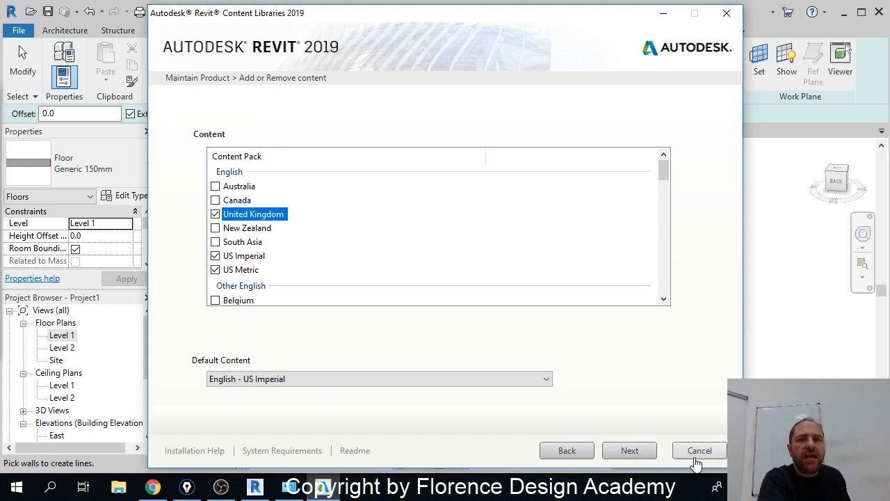
left_click(700, 450)
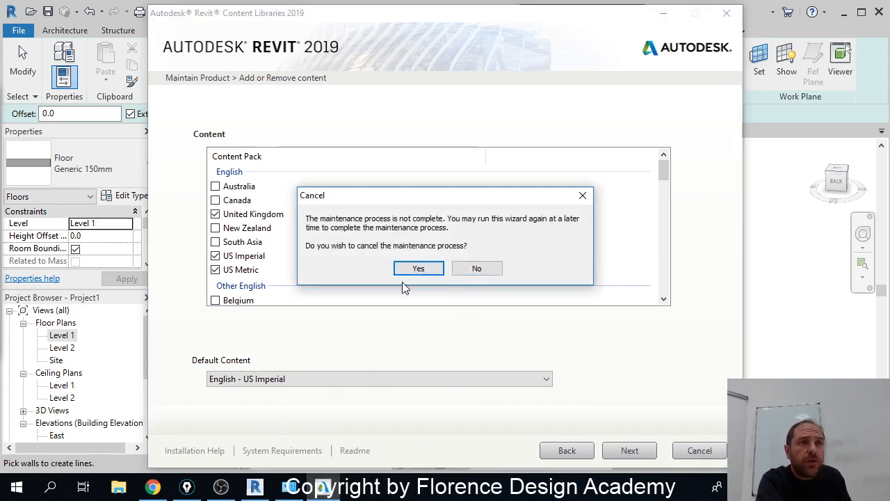
left_click(417, 269)
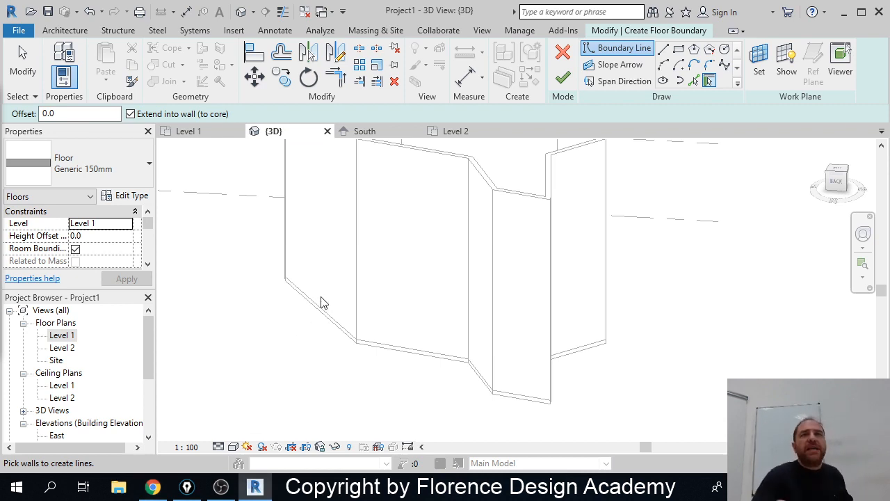
Step: Cancel the open floor boundary sketch and inspect the Level 1 floor edge at the base of the walls up close
left_click(562, 53)
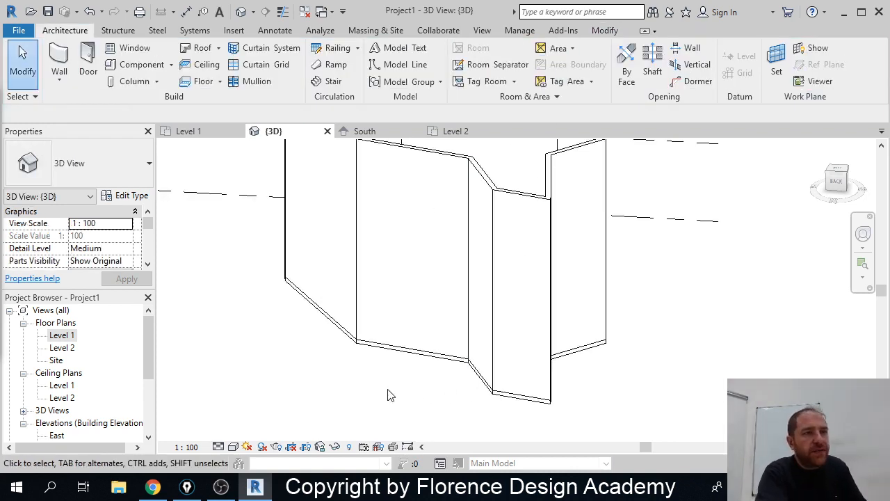
middle_click_drag(308, 313, 332, 283, "shift")
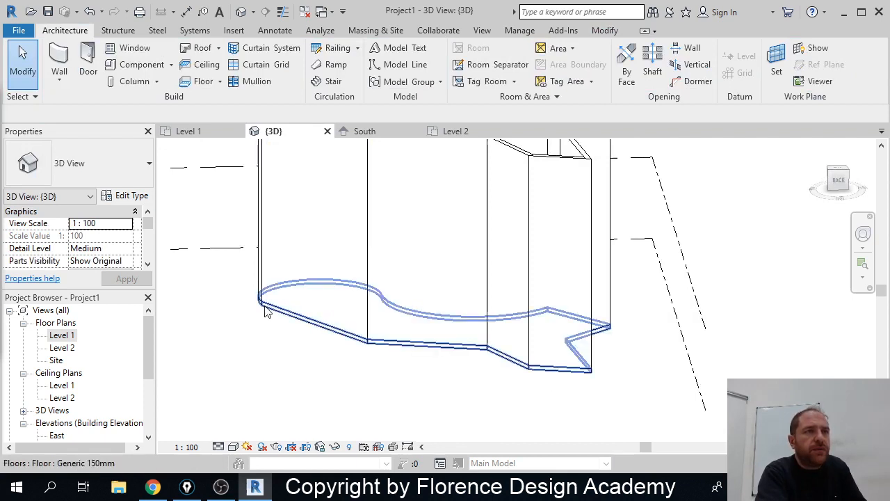
scroll(265, 310, "up", 5)
middle_click_drag(269, 308, 281, 276, "shift")
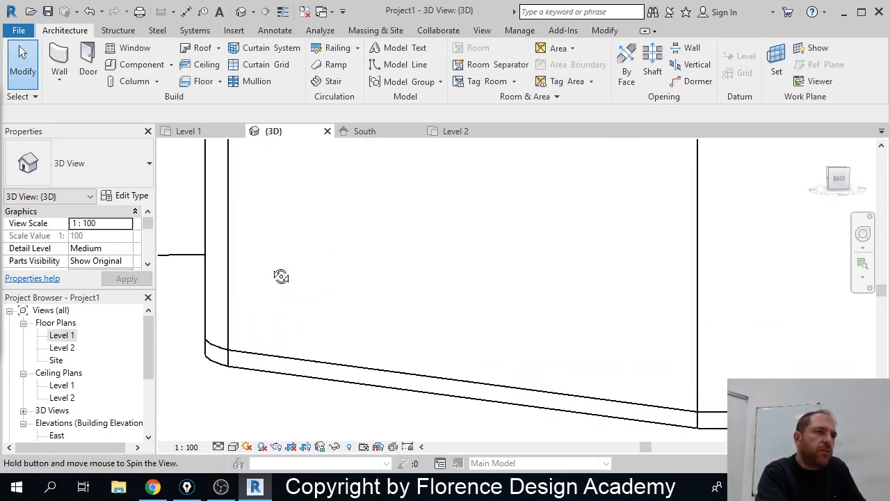
left_click(240, 357)
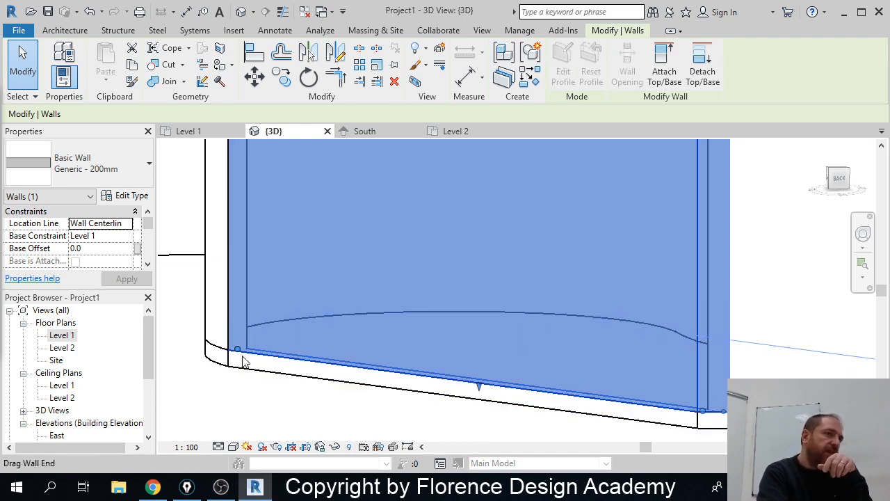
left_click_drag(242, 356, 238, 354)
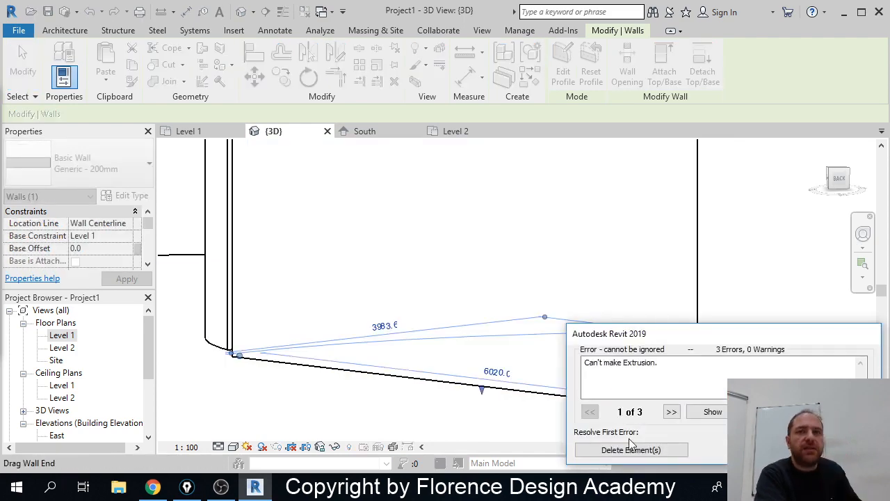
key("Escape")
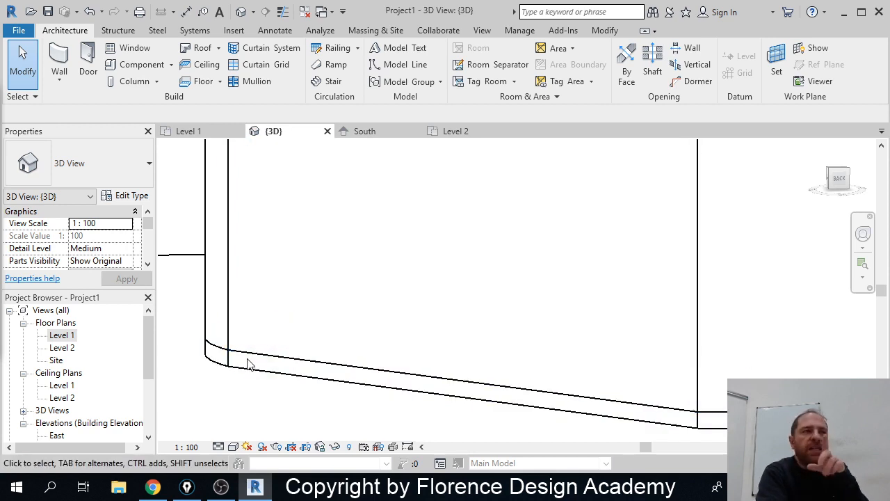
Step: Examine the building from several sides and select the Level 2 plane to see where it crosses the walls
scroll(249, 364, "down", 4)
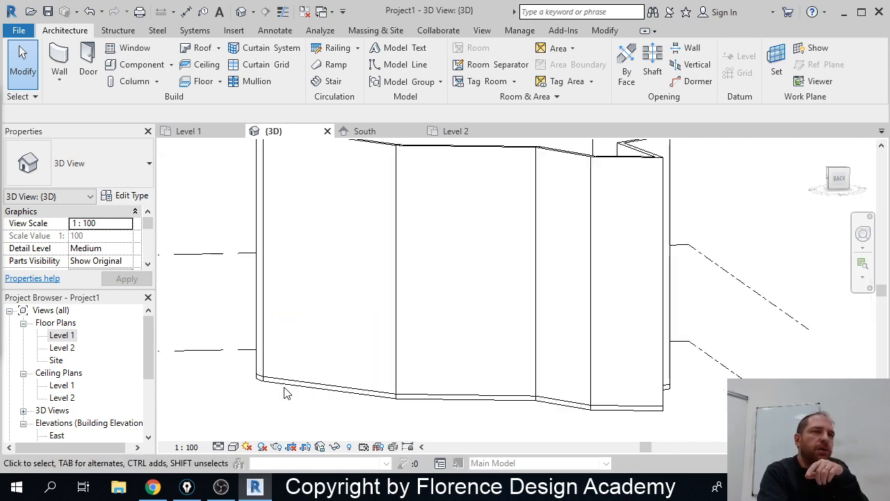
scroll(285, 393, "down", 2)
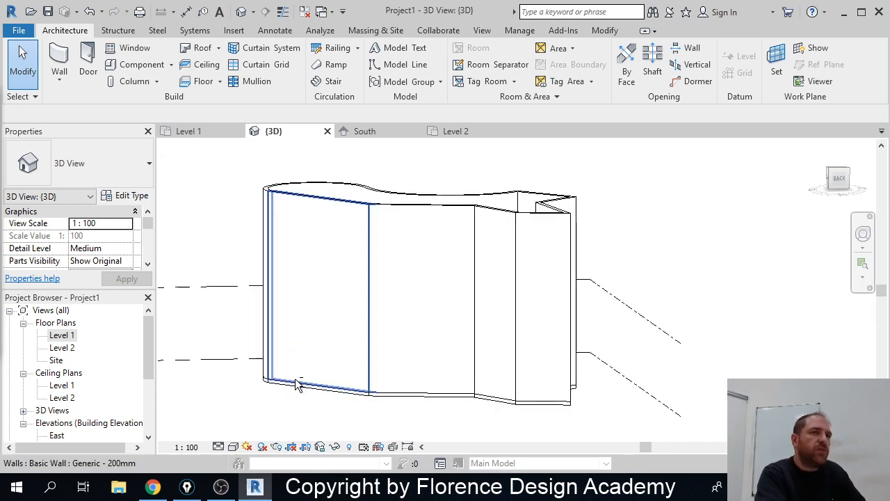
middle_click_drag(297, 384, 373, 368, "shift")
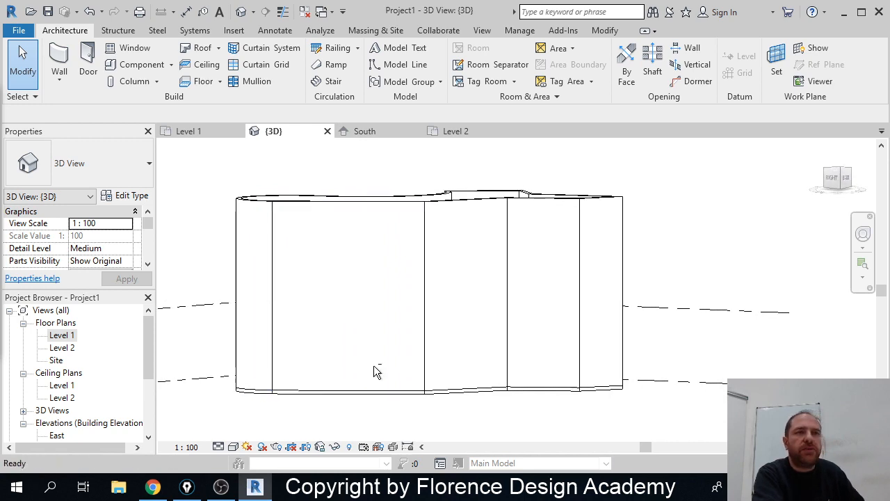
middle_click_drag(290, 369, 405, 363, "shift")
middle_click_drag(258, 342, 300, 346, "shift")
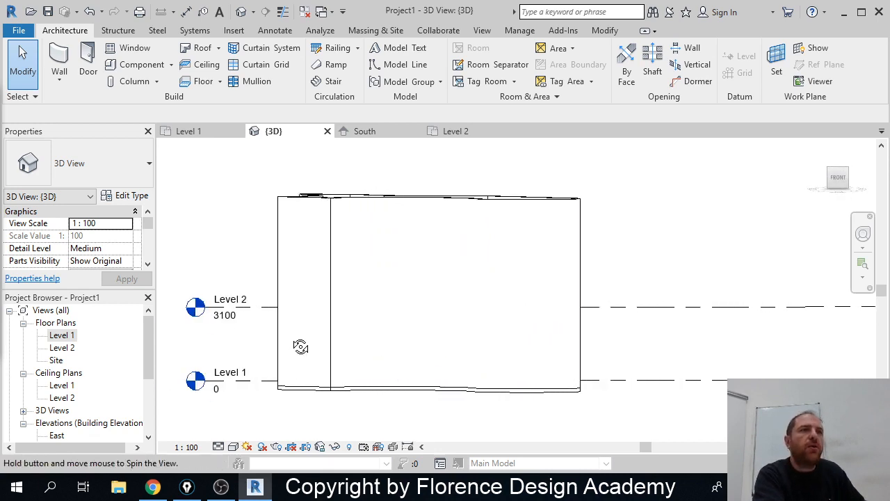
scroll(266, 316, "up", 2)
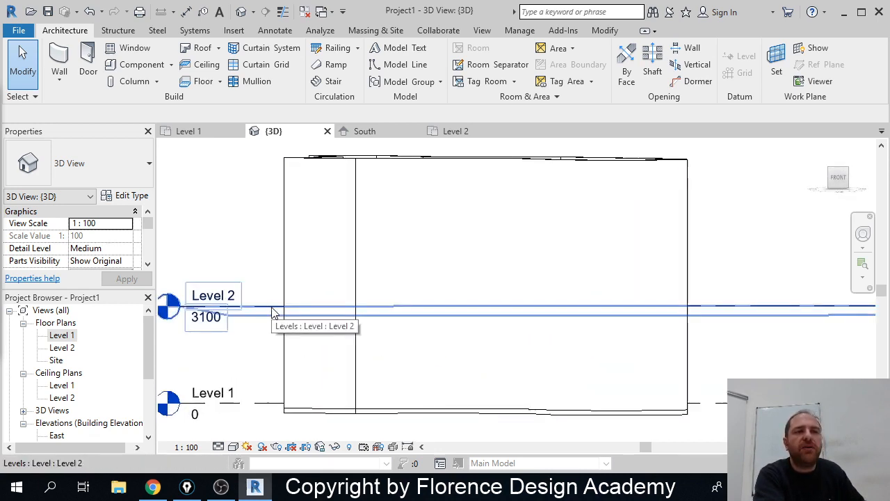
left_click(273, 309)
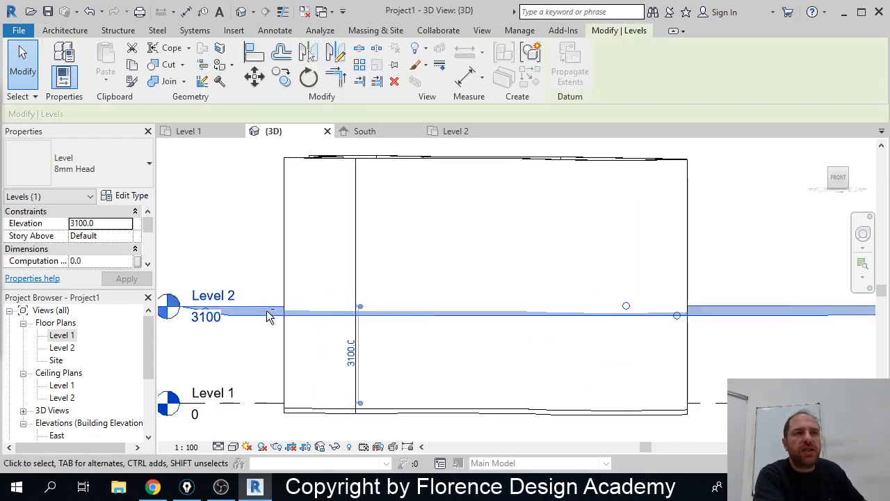
middle_click_drag(266, 310, 291, 363, "shift")
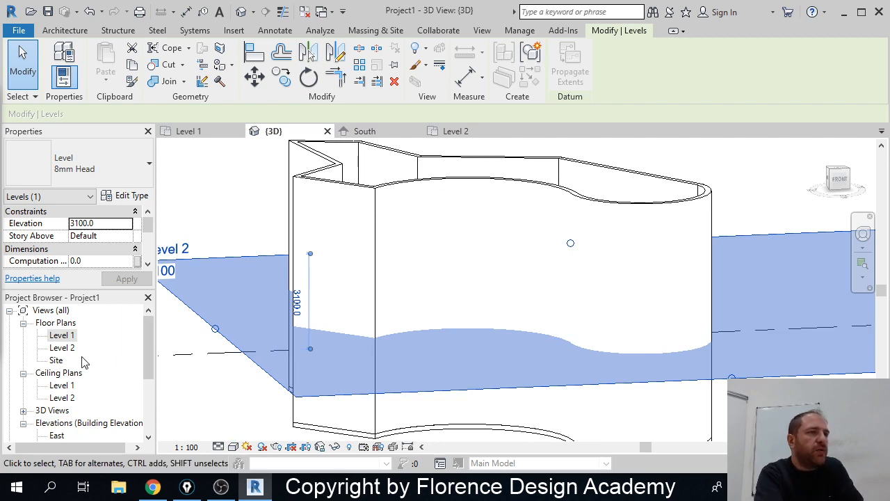
Step: In the Level 2 floor plan, create an architectural floor boundary from the whole chain of walls, using Generic 150mm
double_click(62, 347)
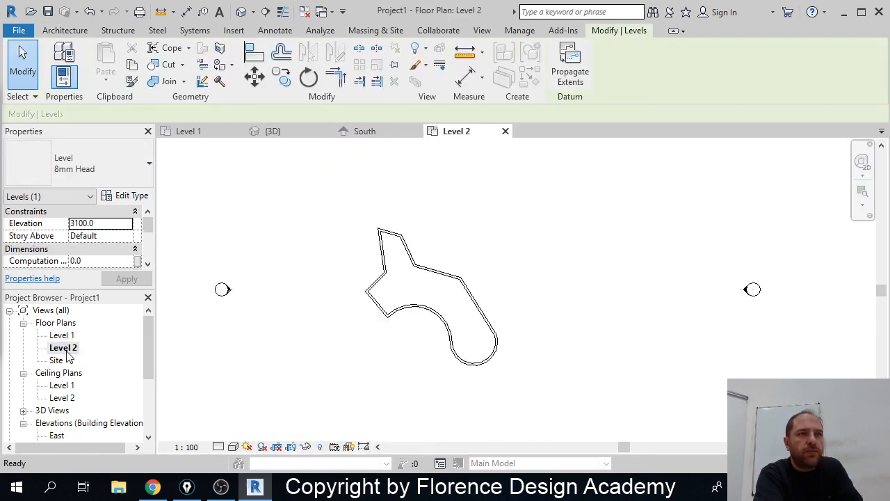
left_click(62, 30)
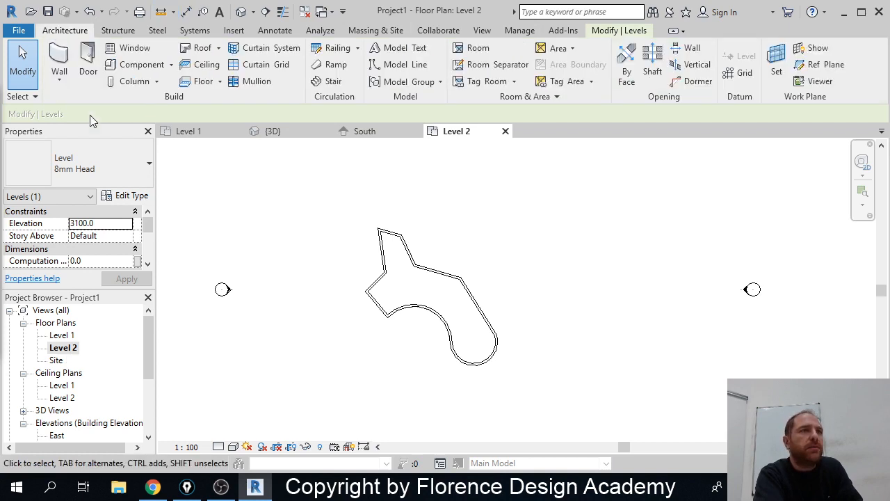
left_click(220, 82)
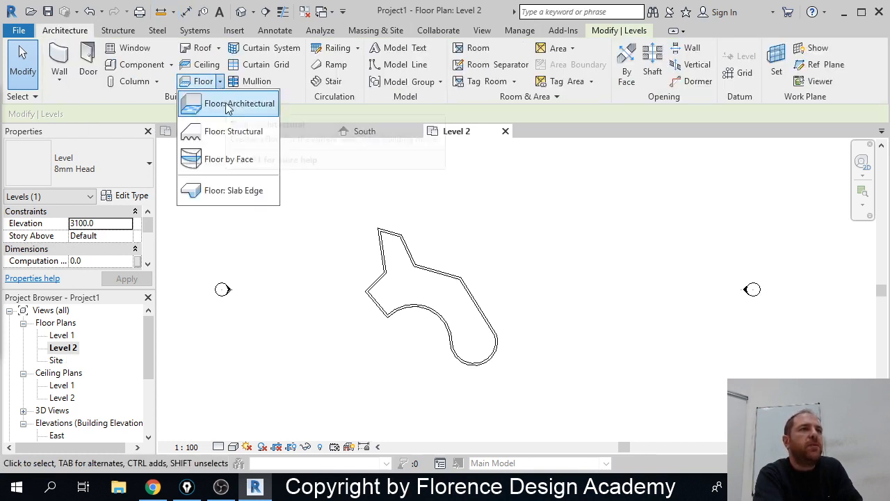
left_click(228, 109)
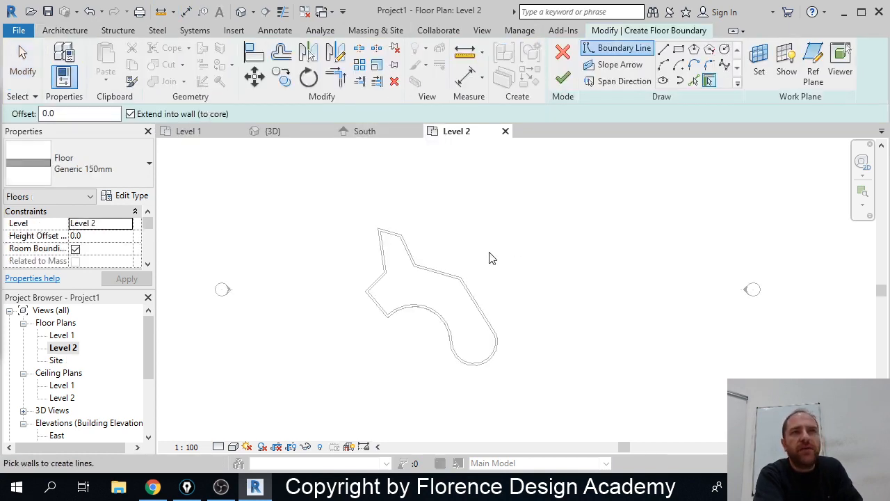
scroll(476, 258, "up", 3)
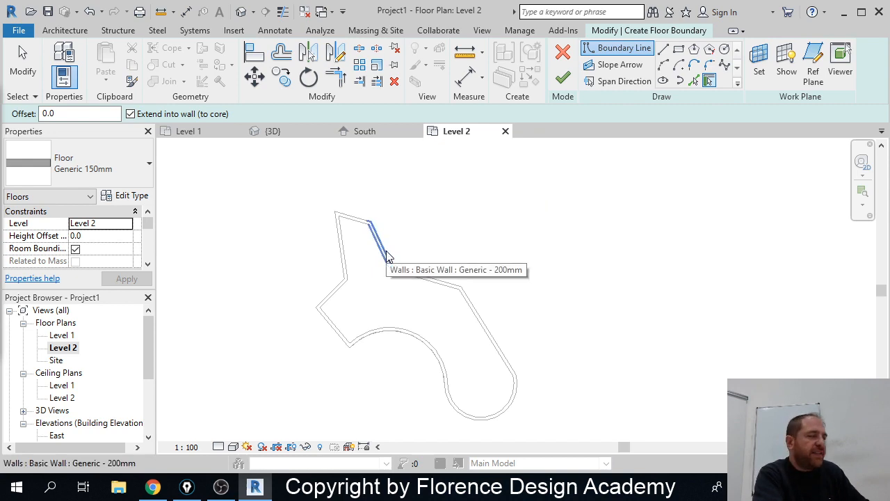
key("Tab")
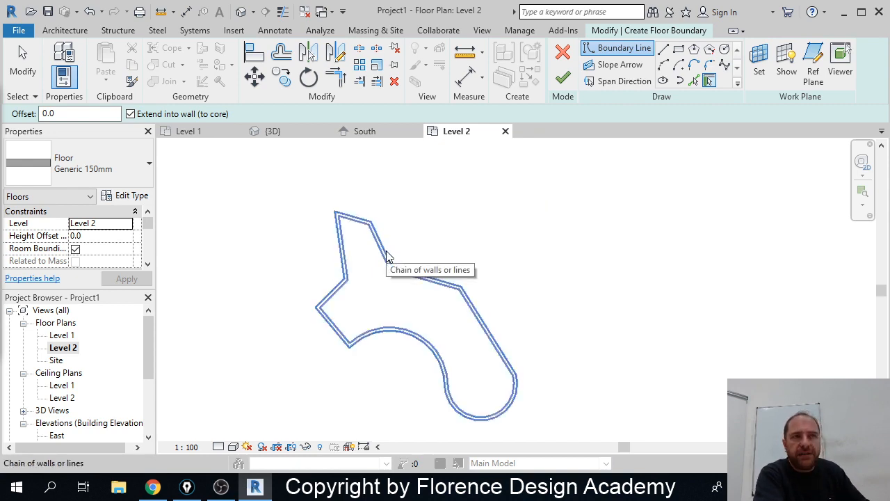
left_click(387, 256)
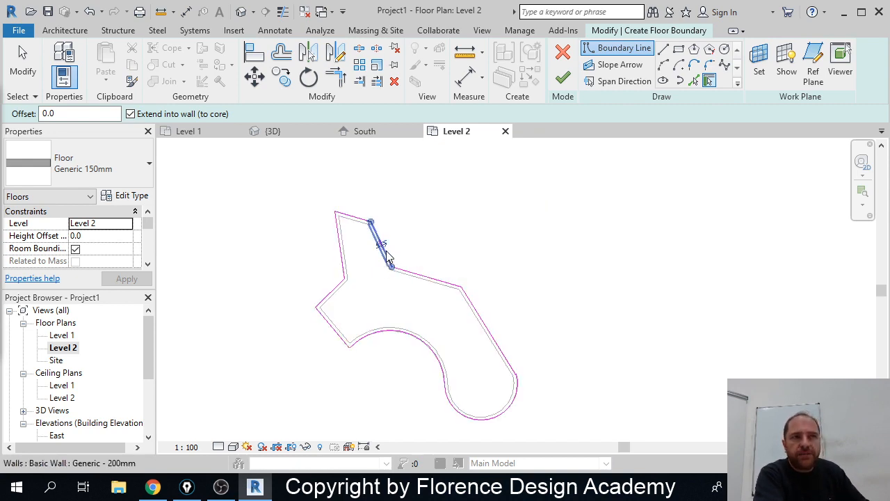
Step: Finish the Level 2 floor, joining its geometry with the walls and cutting the overlapping volume out of them
left_click(564, 80)
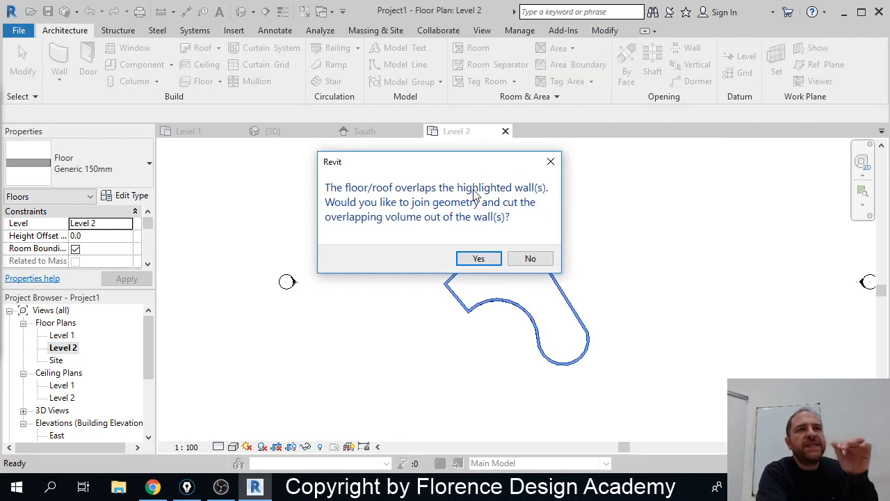
left_click_drag(486, 165, 341, 143)
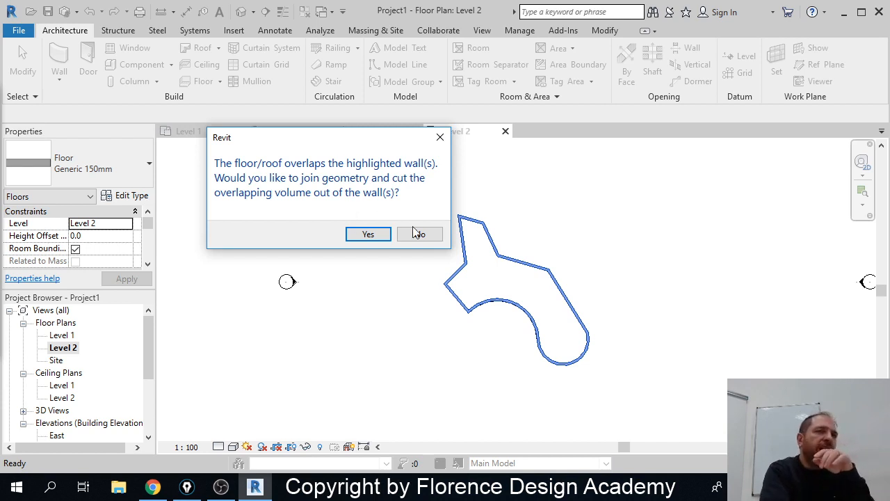
left_click(380, 235)
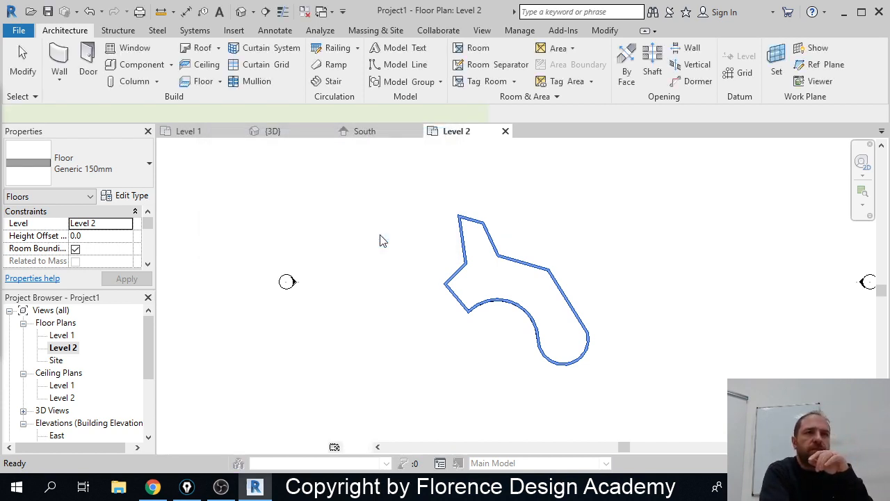
left_click(425, 237)
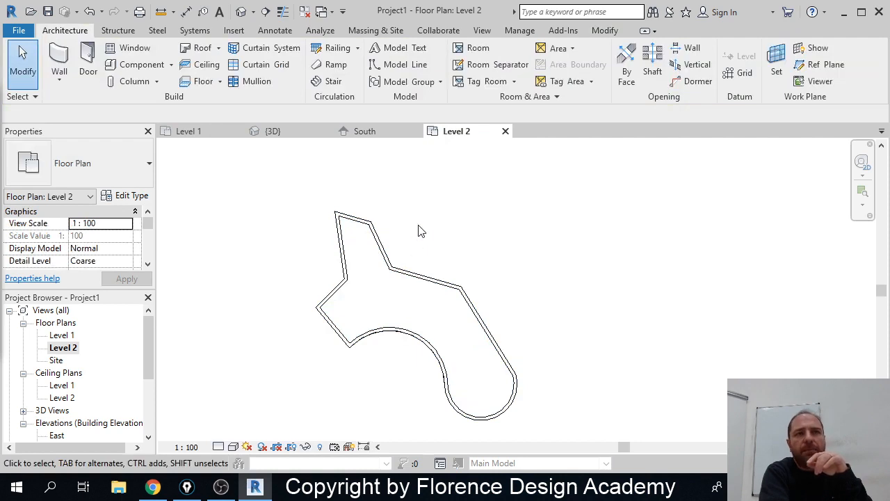
Step: Examine in the 3D view how the Level 2 floor meets the walls, selecting one straight wall to check the cut
left_click(294, 134)
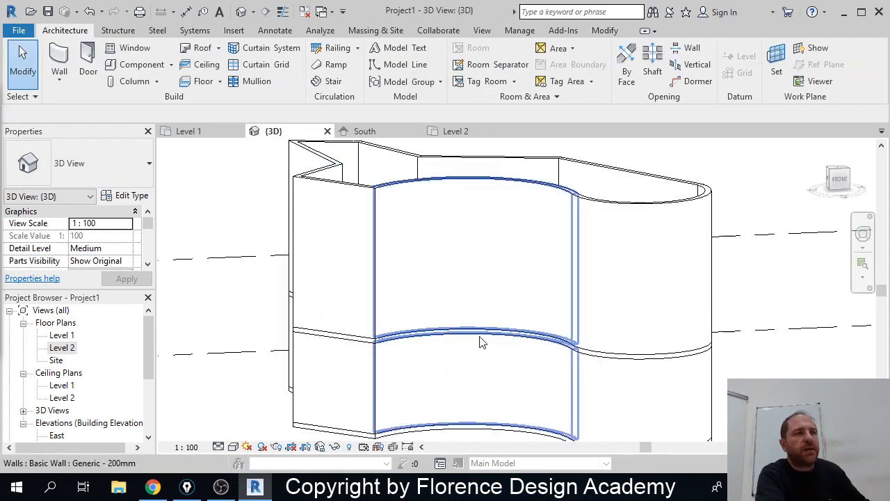
middle_click_drag(248, 298, 371, 274, "shift")
middle_click_drag(352, 309, 314, 308, "shift")
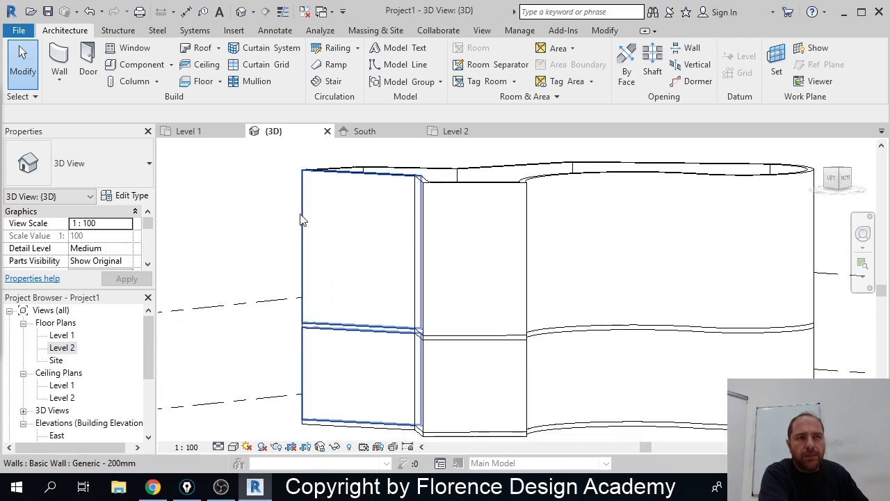
scroll(293, 357, "up", 3)
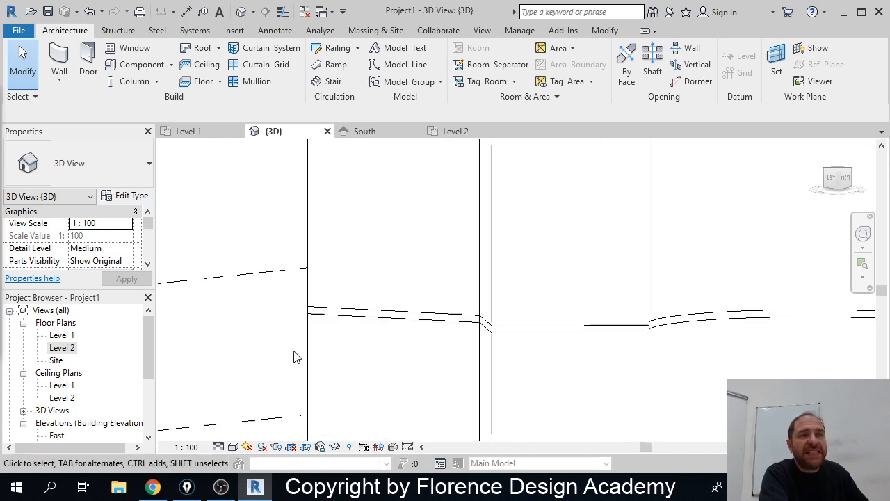
scroll(294, 356, "up", 3)
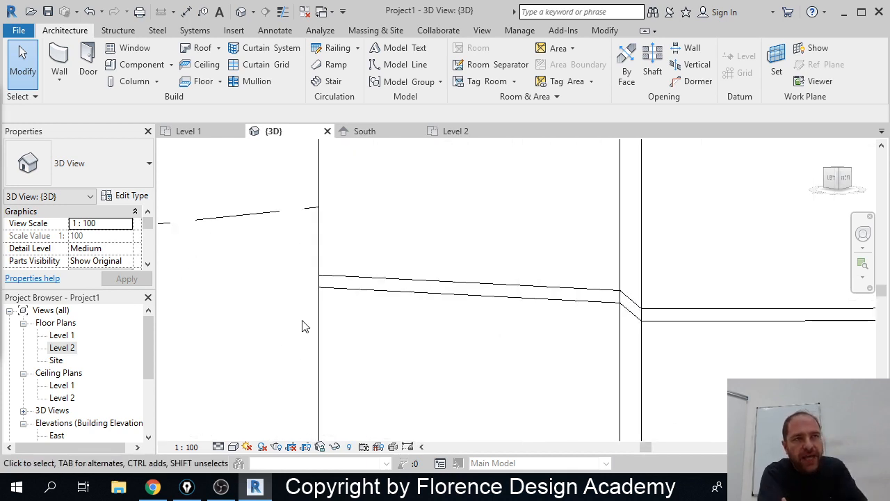
left_click(320, 327)
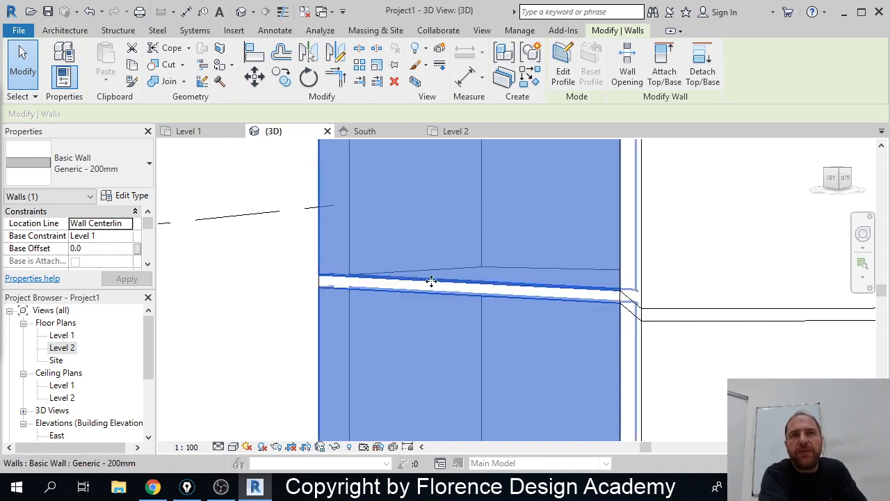
middle_click_drag(431, 278, 435, 381)
scroll(418, 344, "down", 1)
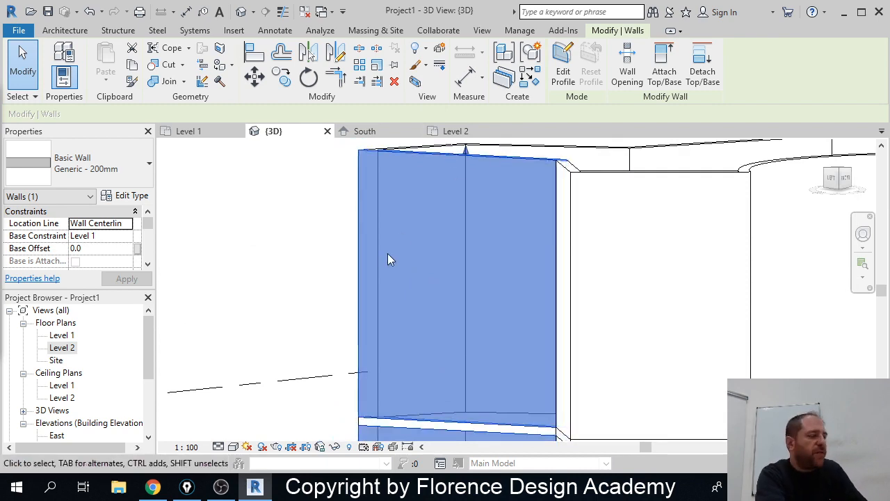
Step: Deselect the wall and undo the completion of the Level 2 floor back to its boundary sketch
key("Escape")
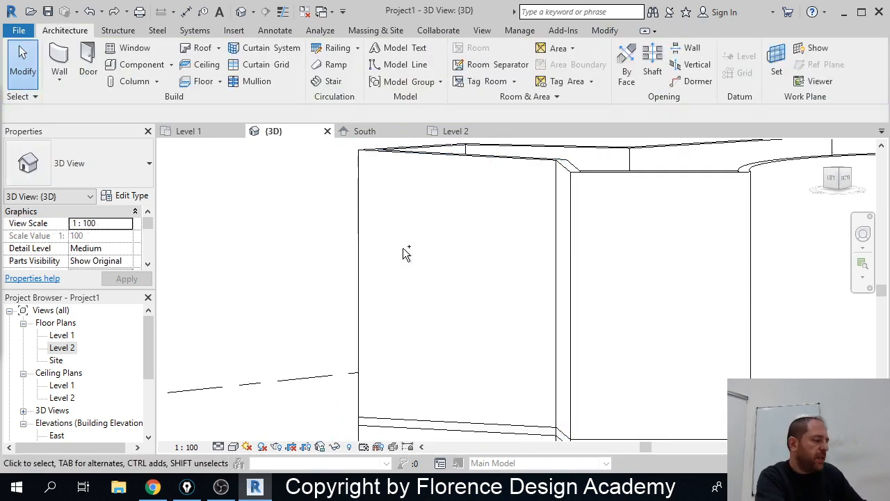
key("s")
key("b")
scroll(403, 251, "down", 3)
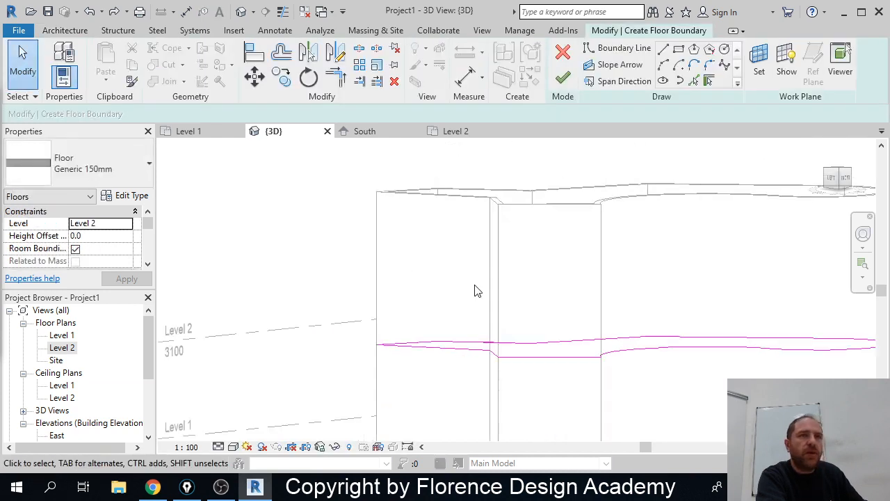
Step: Finish the Level 2 floor without joining its geometry to the walls or cutting the overlapping volume out, then deselect it
middle_click_drag(561, 299, 509, 345)
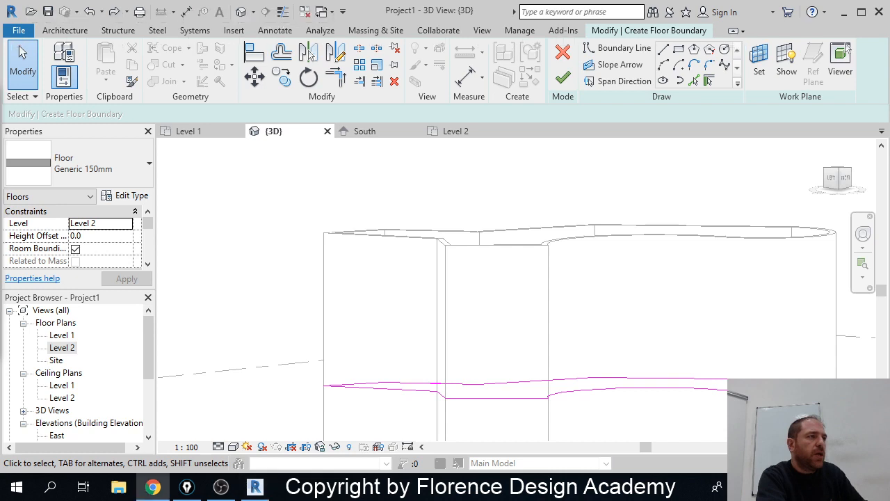
left_click(562, 76)
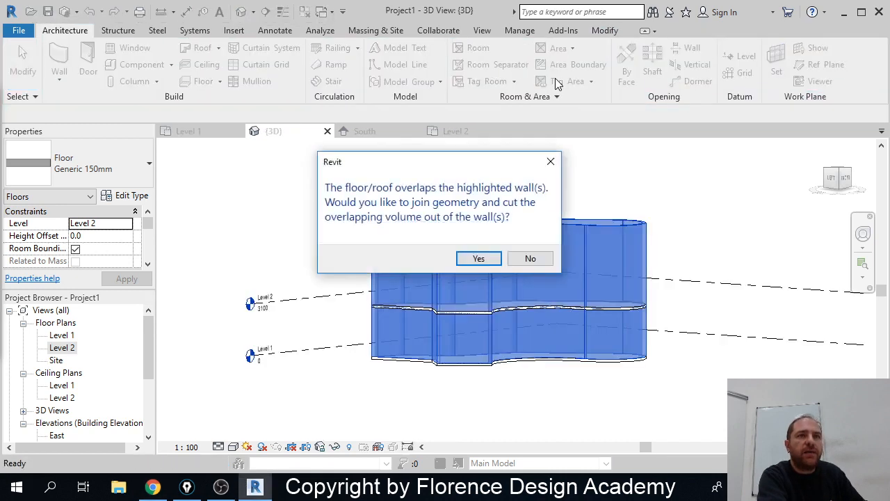
left_click(540, 262)
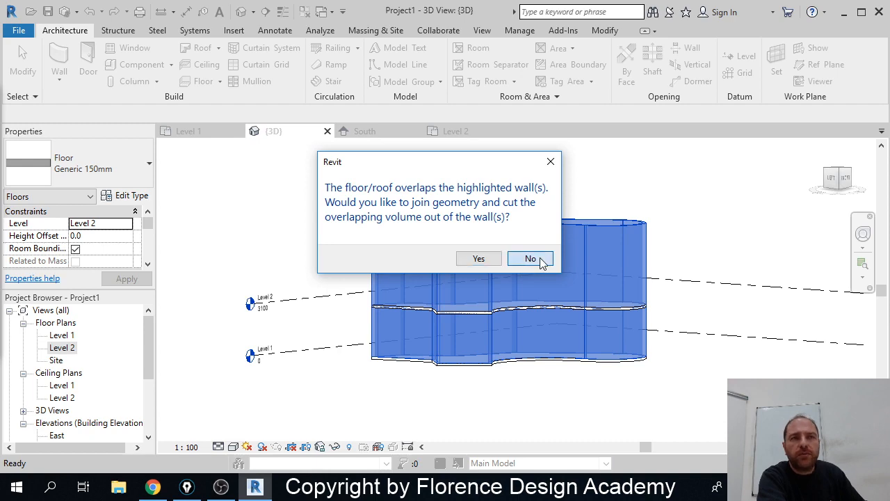
scroll(540, 258, "up", 5)
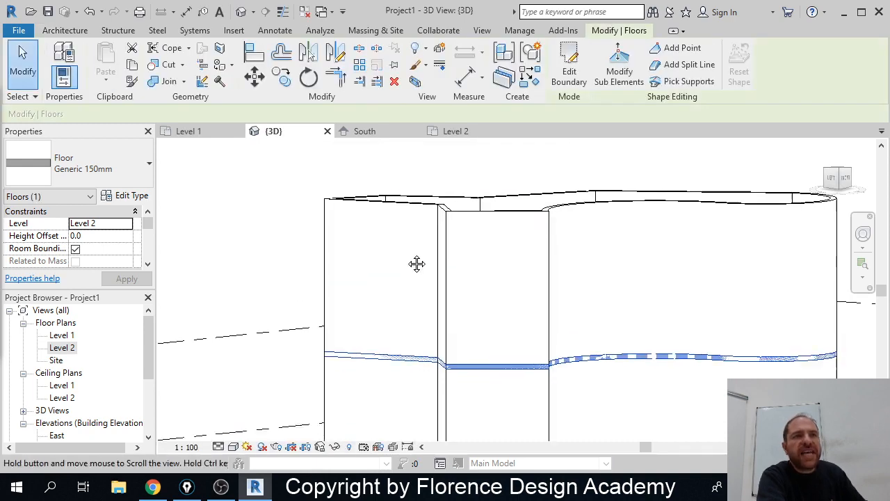
middle_click_drag(417, 263, 422, 197)
middle_click_drag(361, 248, 352, 266, "shift")
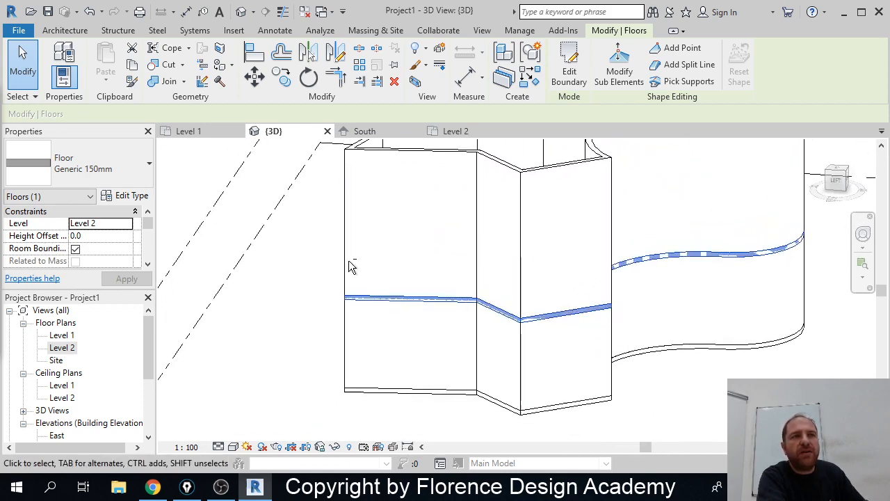
left_click(236, 267)
Step: Examine in the 3D view how the straight end wall meets the Level 2 floor, selecting the wall and the floor in turn
scroll(333, 309, "up", 2)
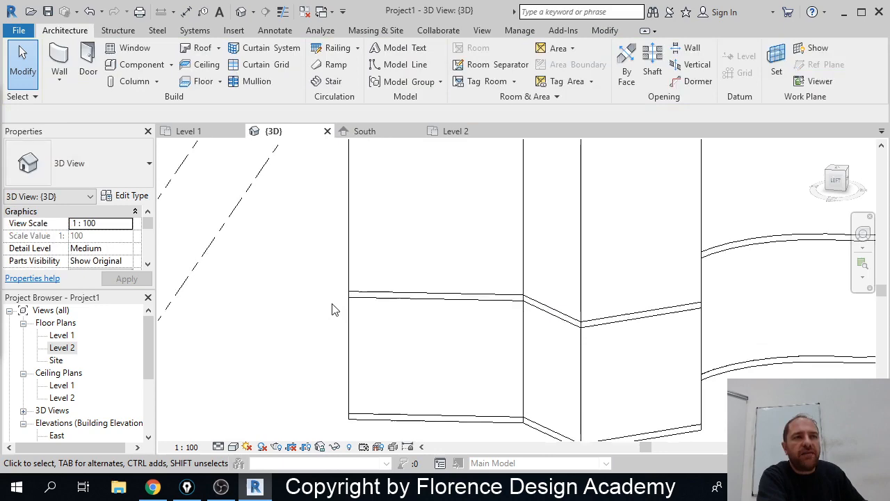
left_click(350, 245)
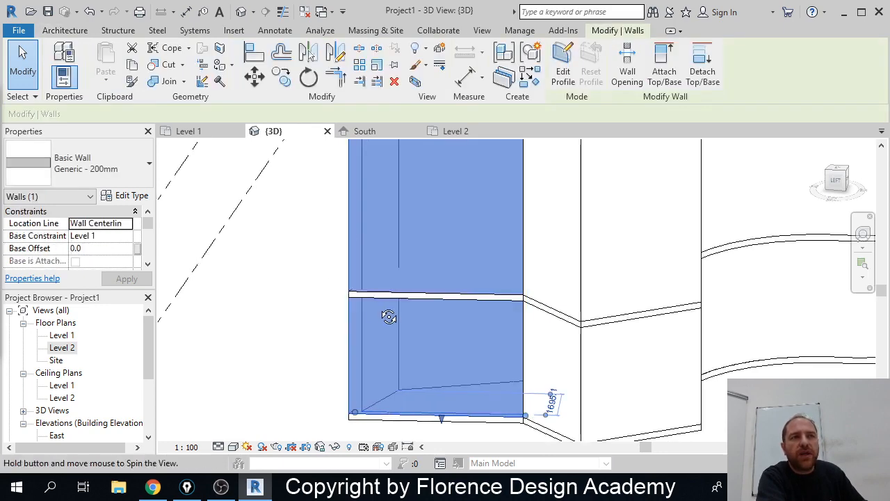
middle_click_drag(389, 317, 445, 317, "shift")
scroll(433, 224, "down", 1)
middle_click_drag(443, 413, 449, 336)
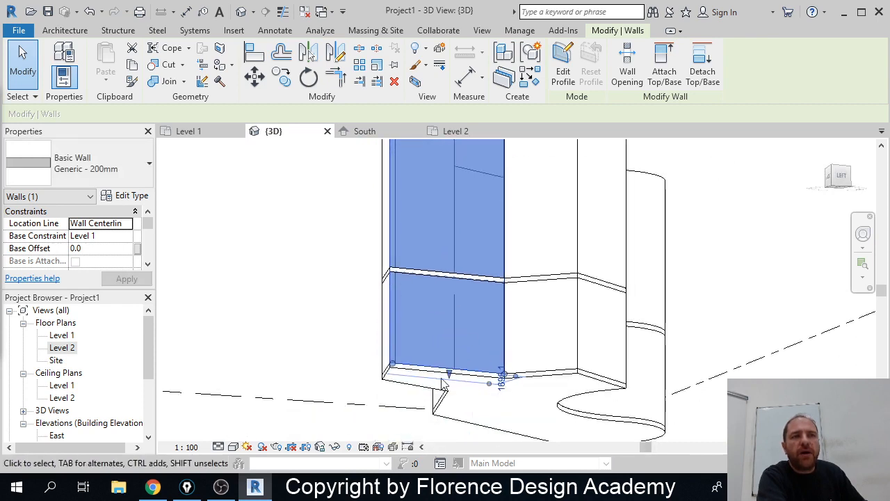
middle_click_drag(449, 371, 416, 231)
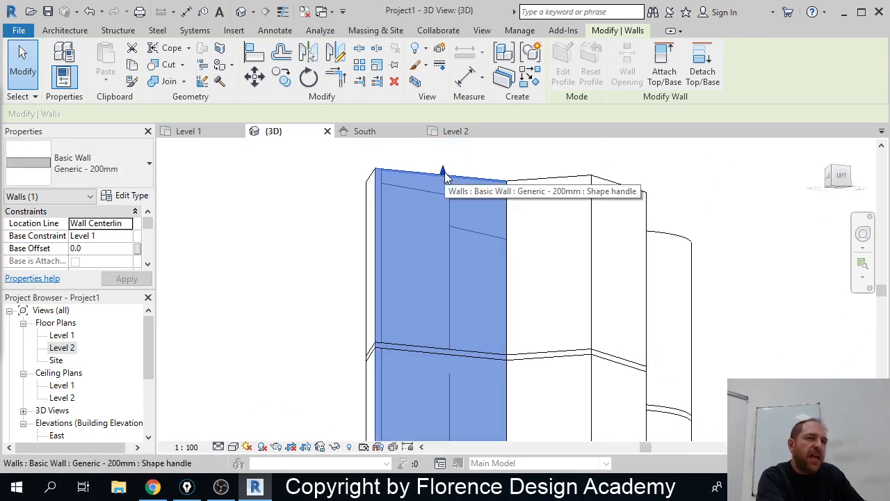
scroll(382, 351, "up", 3)
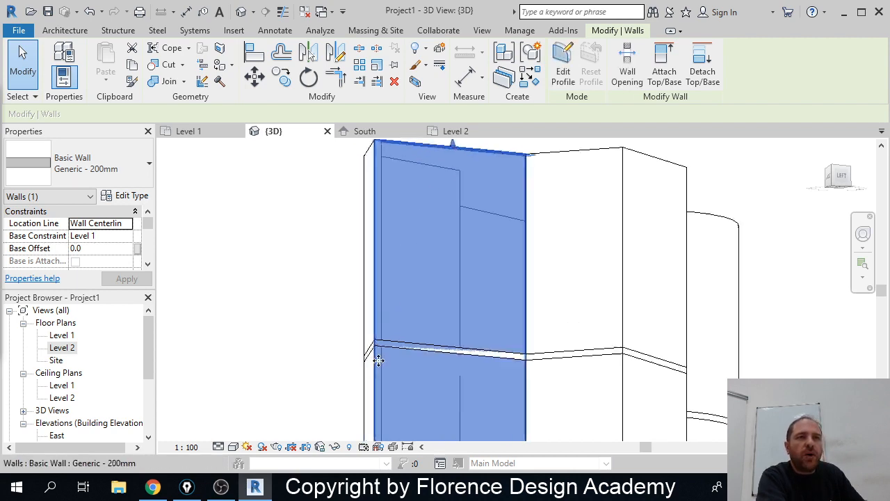
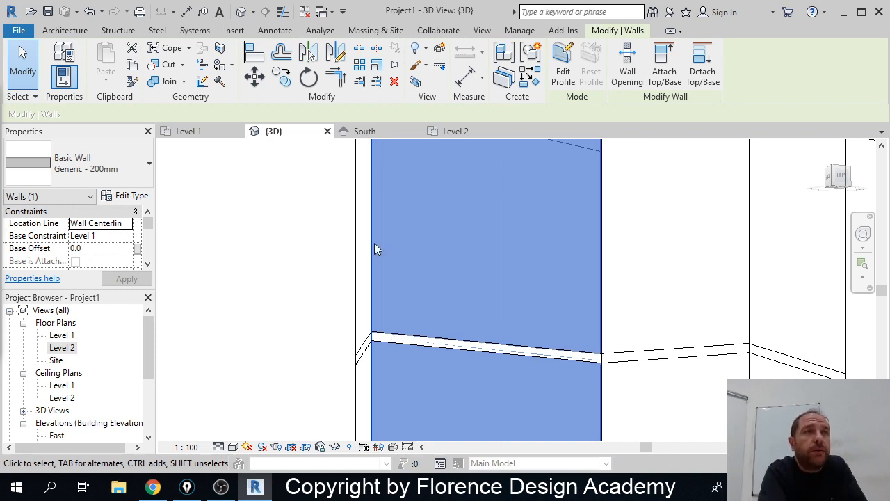
middle_click_drag(216, 294, 279, 308, "shift")
left_click(517, 341)
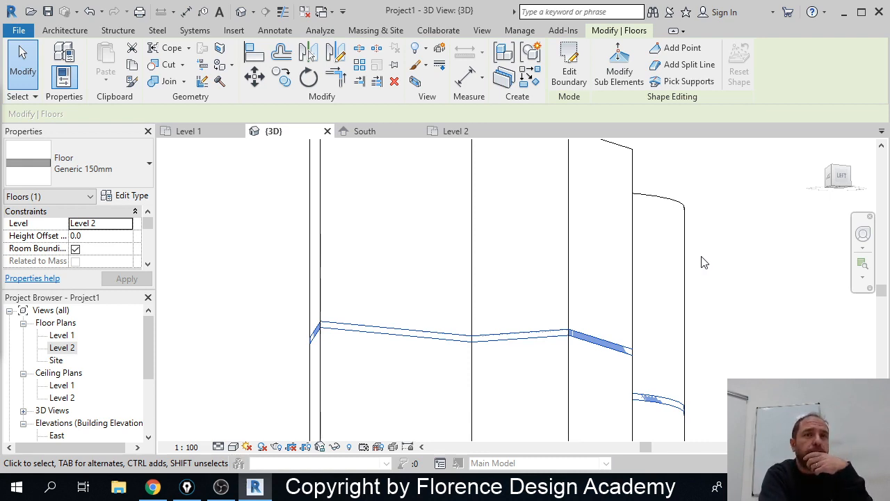
scroll(700, 262, "down", 2)
key("Escape")
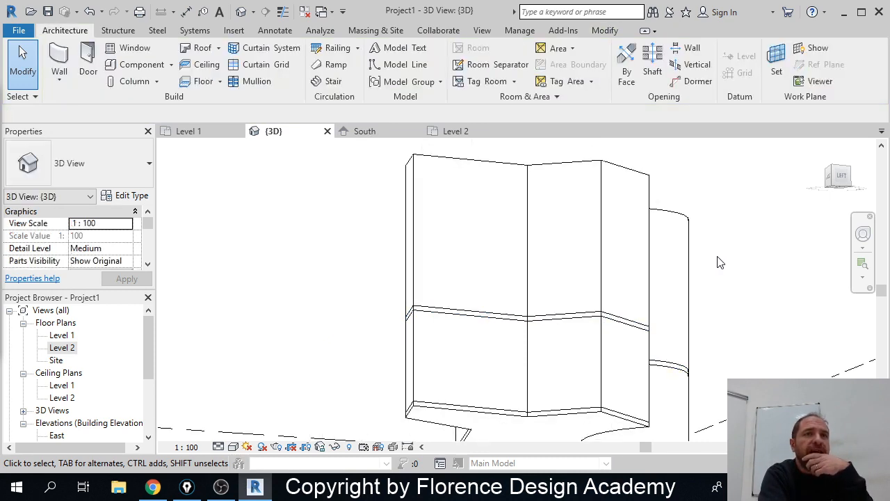
Step: Check the two adjoining straight walls and the Level 2 floor edge by selecting them one at a time
left_click(597, 216)
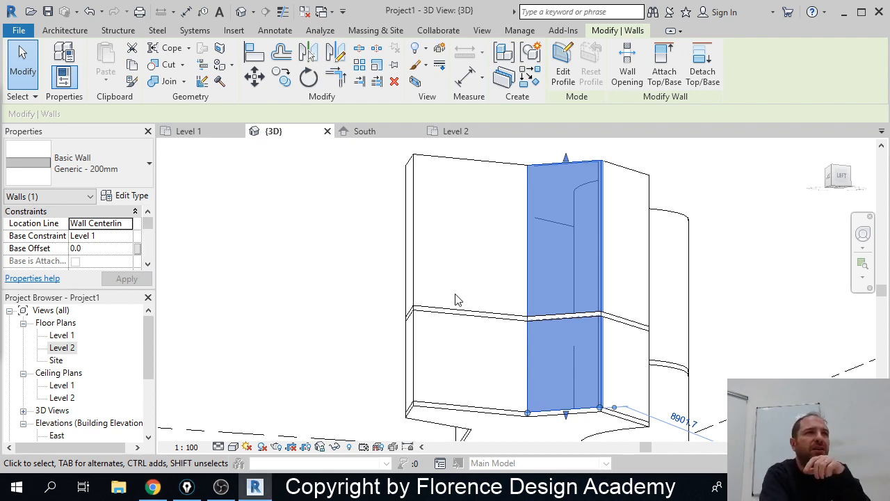
left_click(323, 269)
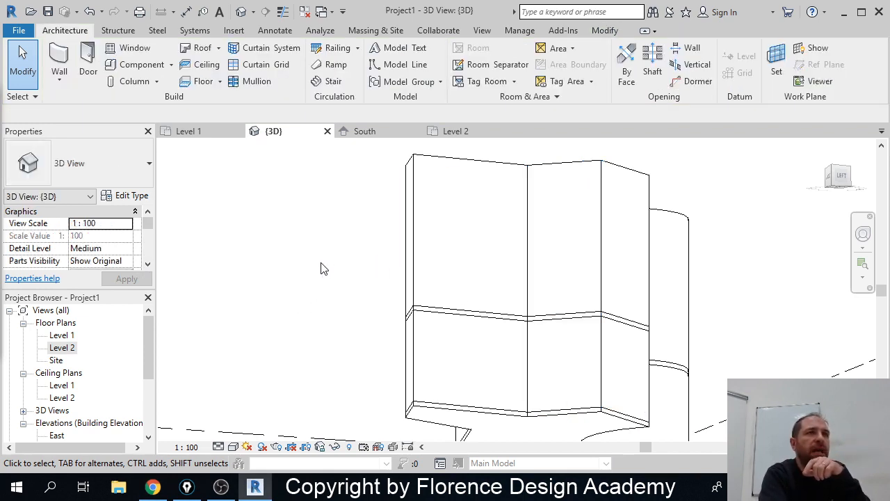
middle_click_drag(649, 280, 560, 343)
middle_click_drag(577, 292, 533, 387, "shift")
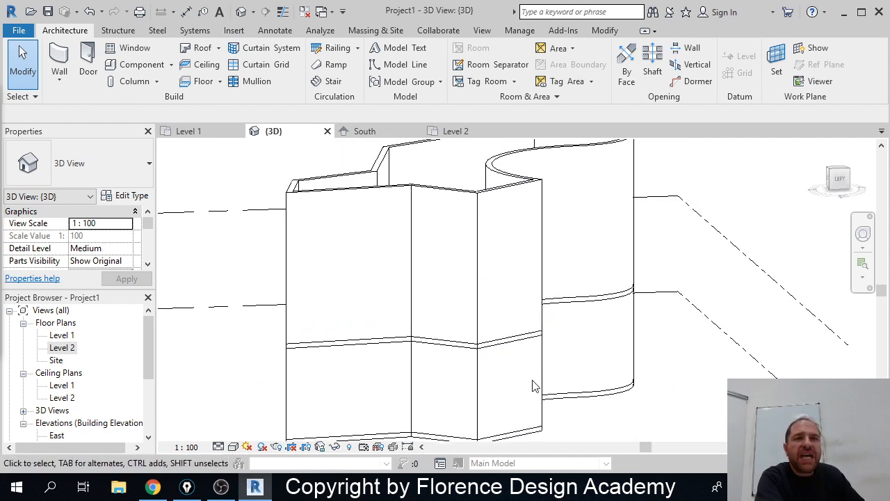
left_click(504, 345)
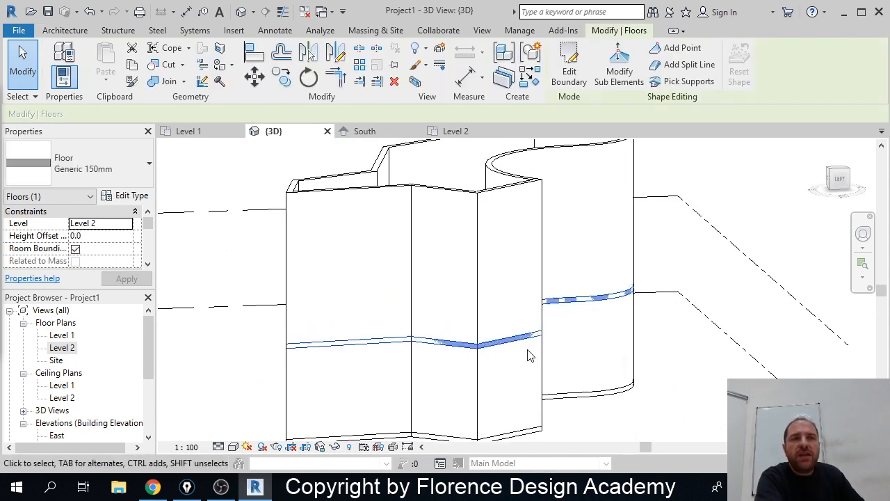
left_click(542, 358)
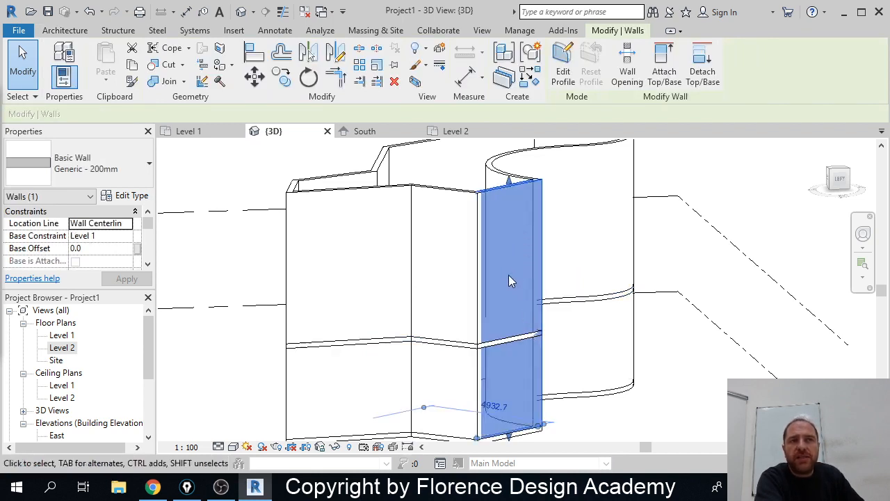
left_click(684, 427)
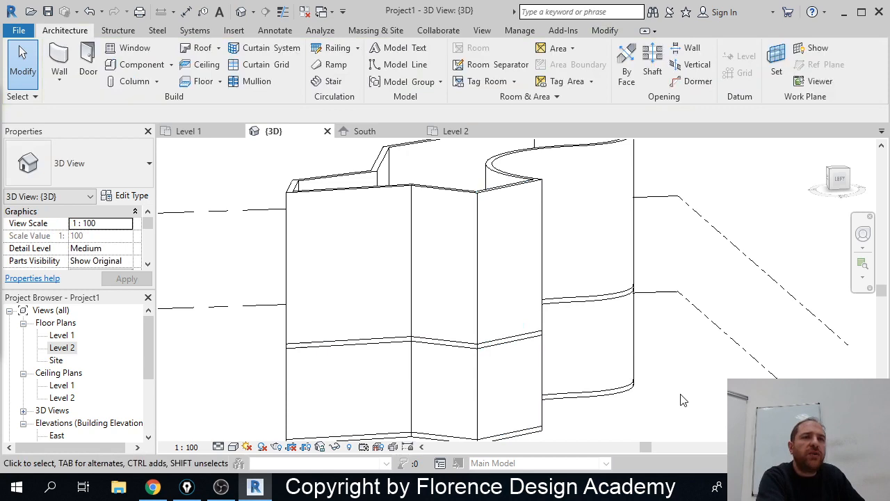
Step: Attach the top of the straight wall next to the curved wall to the Level 2 floor
left_click(495, 192)
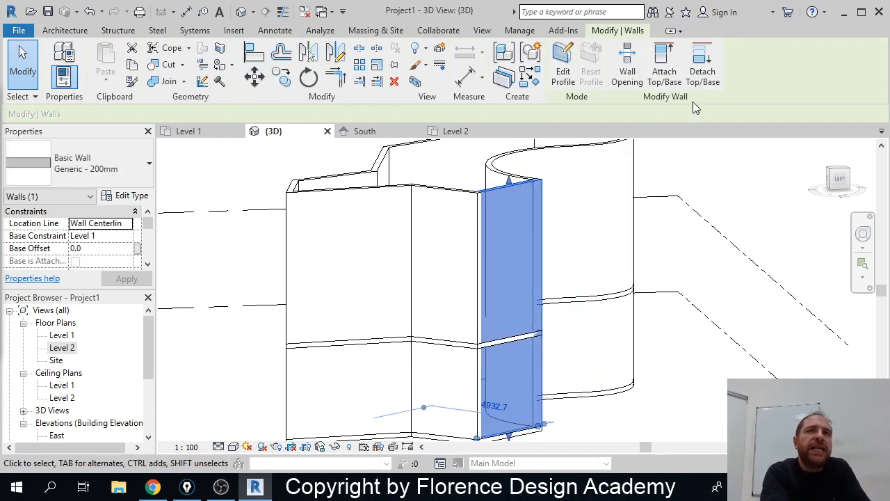
left_click(664, 77)
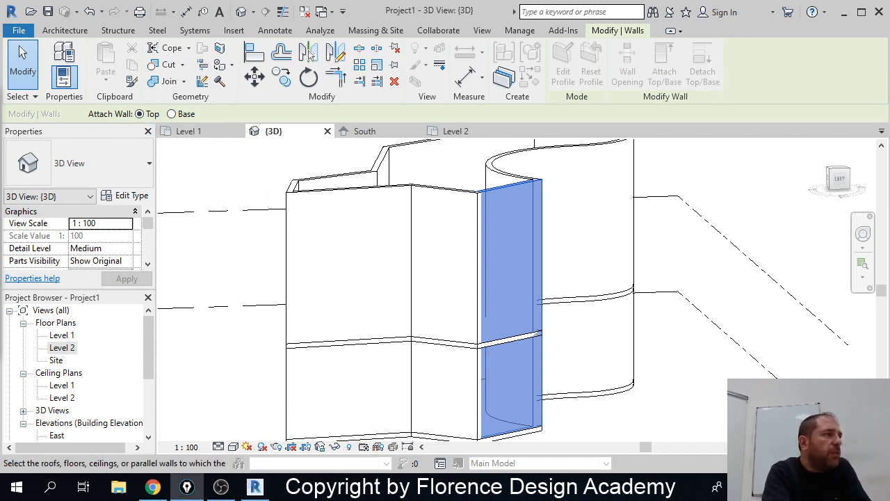
mouse_move(78, 98)
left_mouse_down()
mouse_move(79, 117)
mouse_move(112, 138)
mouse_move(199, 137)
mouse_move(209, 105)
mouse_move(95, 102)
mouse_move(79, 129)
mouse_move(177, 139)
mouse_move(203, 138)
mouse_move(208, 108)
mouse_move(89, 109)
left_mouse_up()
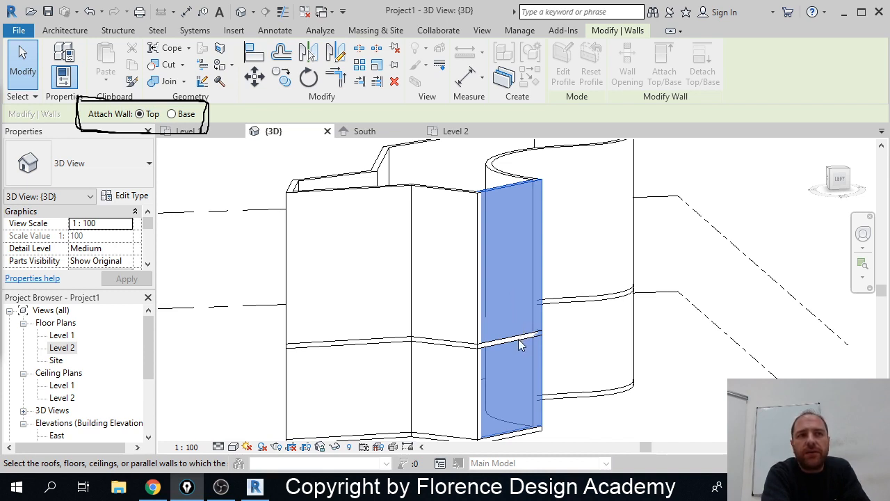
left_click(455, 347)
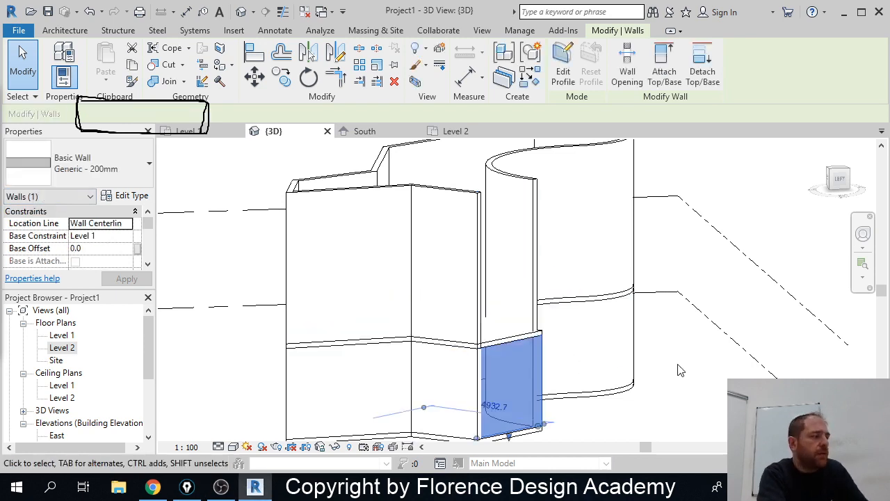
middle_click_drag(654, 389, 554, 360, "shift")
left_click(624, 417)
Step: Attach the base of the adjoining short angled wall to the Level 2 floor, then deselect the wall
scroll(554, 359, "up", 2)
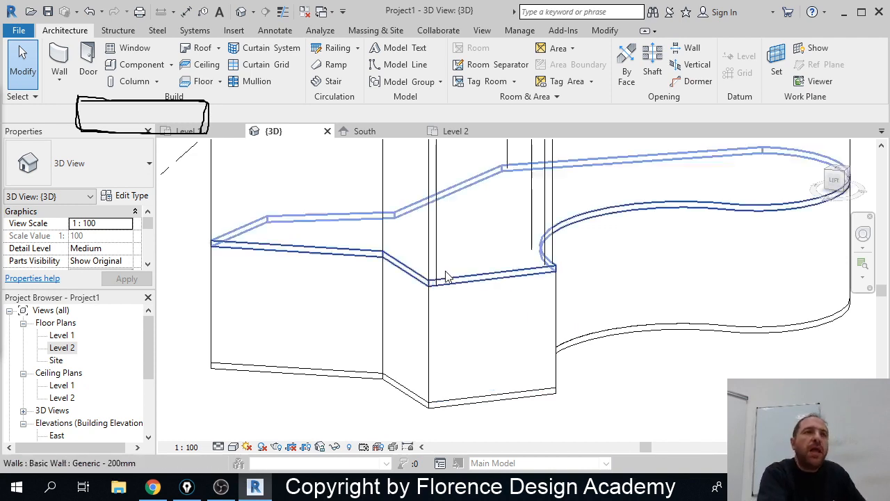
left_click(434, 228)
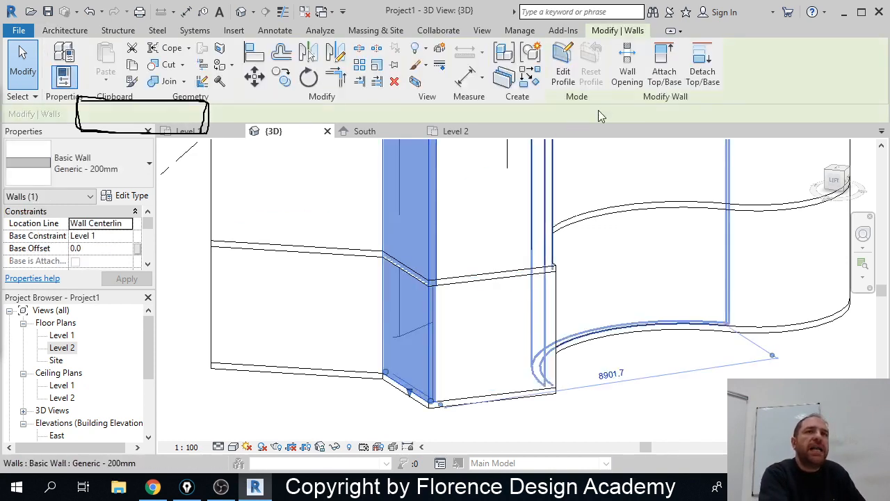
left_click(664, 69)
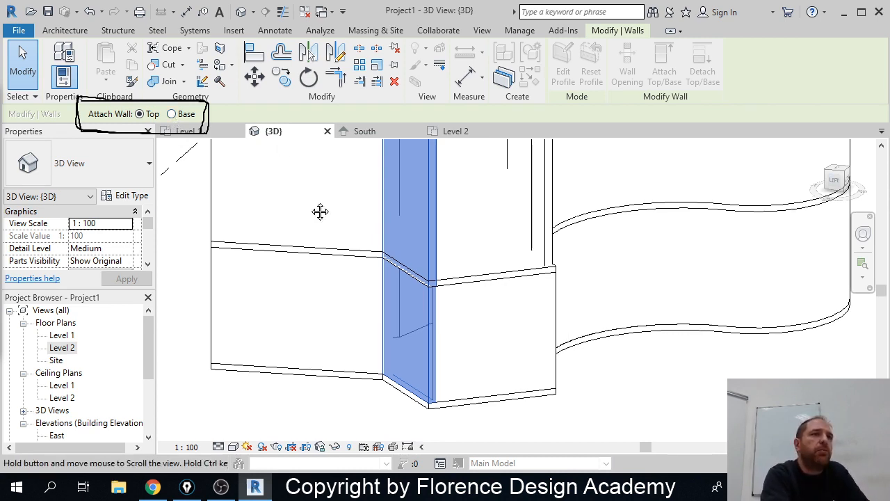
middle_click_drag(318, 210, 316, 273)
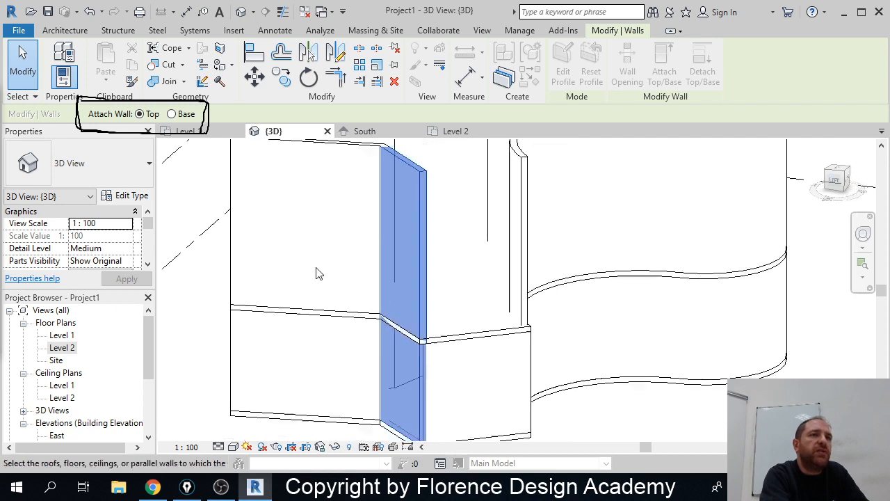
left_click(172, 114)
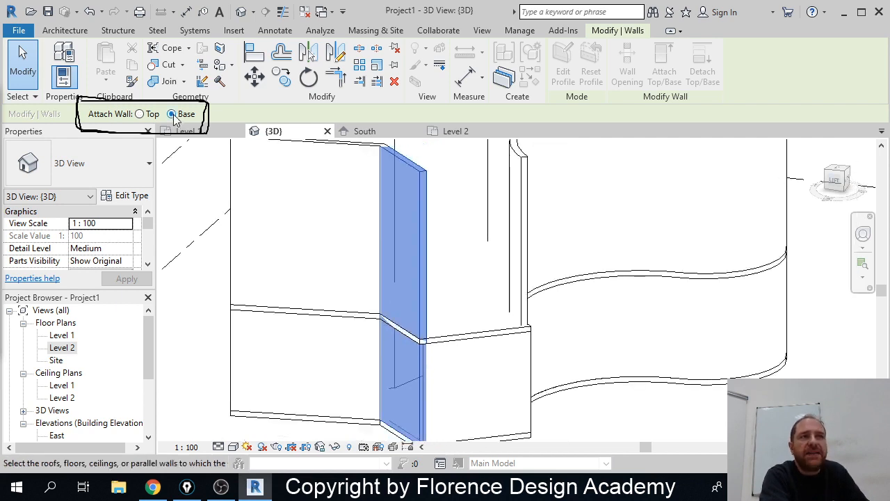
left_click(405, 336)
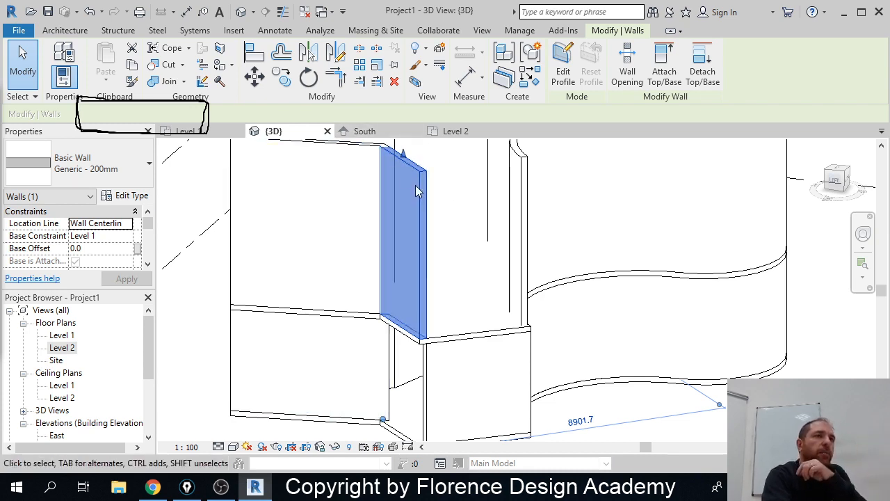
middle_click_drag(435, 415, 447, 352)
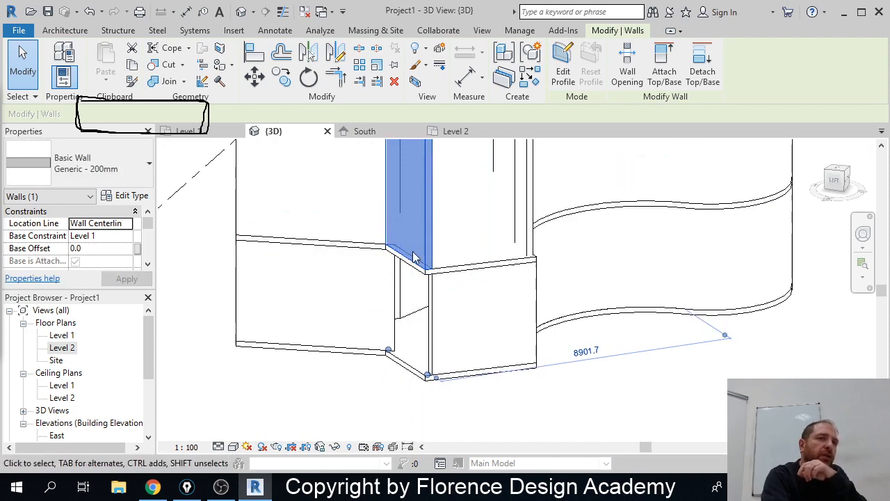
left_click(403, 398)
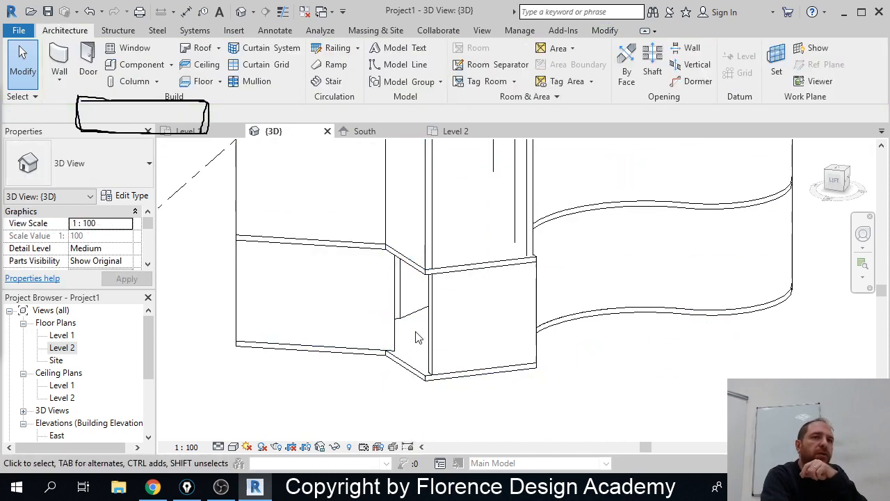
Step: Examine from several 3D angles how the two attached walls meet the Level 2 floor
scroll(417, 341, "down", 1)
middle_click_drag(436, 333, 415, 314)
scroll(393, 315, "up", 1)
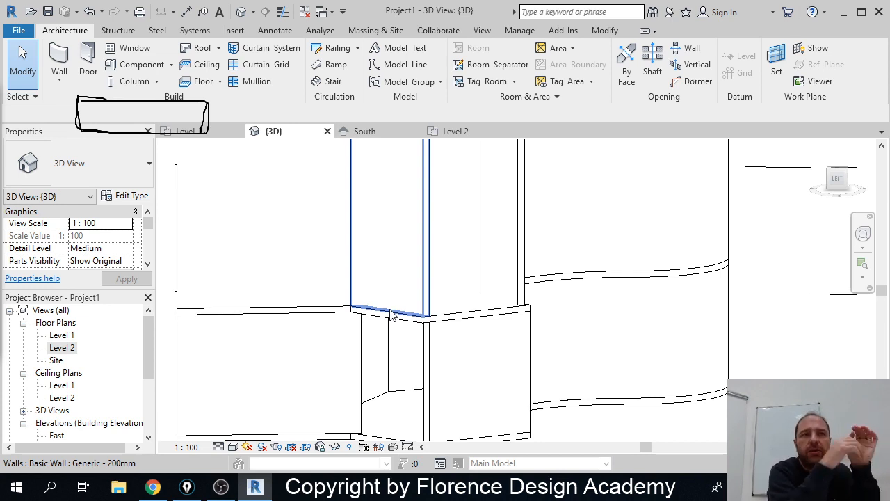
scroll(391, 314, "down", 5)
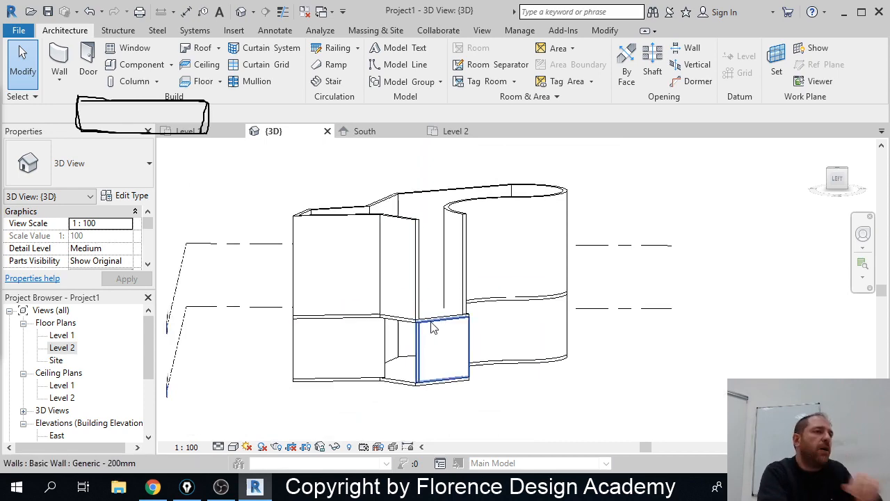
middle_click_drag(455, 314, 453, 409, "shift")
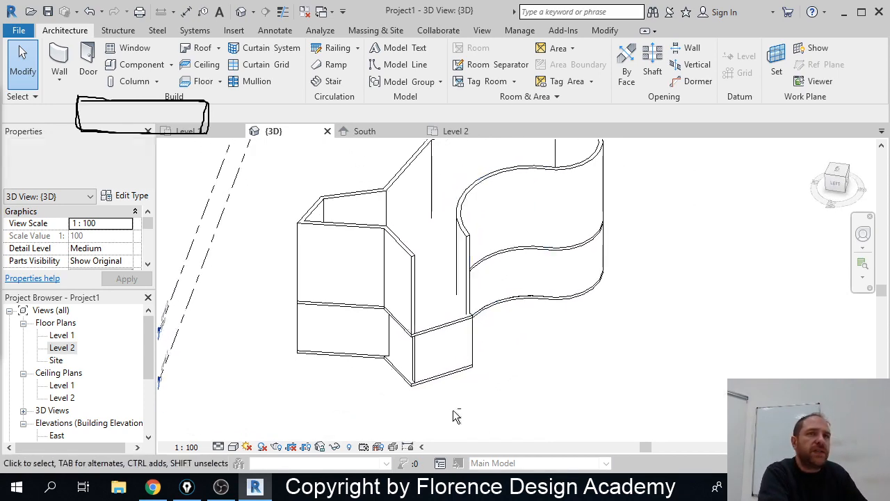
scroll(453, 357, "down", 2)
middle_click_drag(452, 356, 462, 348, "shift")
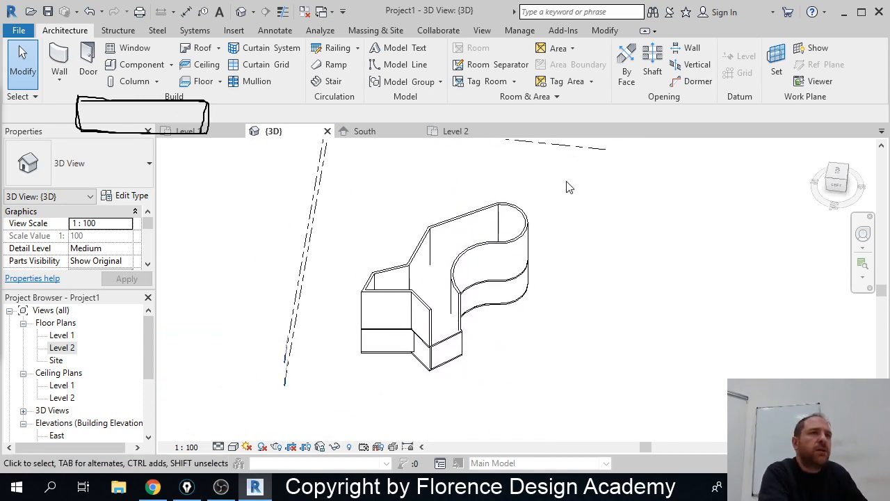
Step: Delete all the walls and floors in the 3D view, then switch to the Level 1 floor plan
left_click_drag(516, 273, 357, 388)
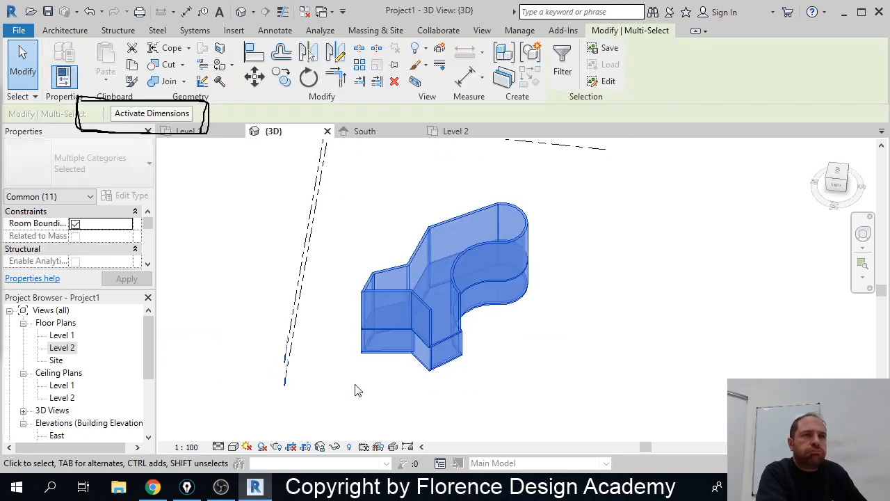
key("Delete")
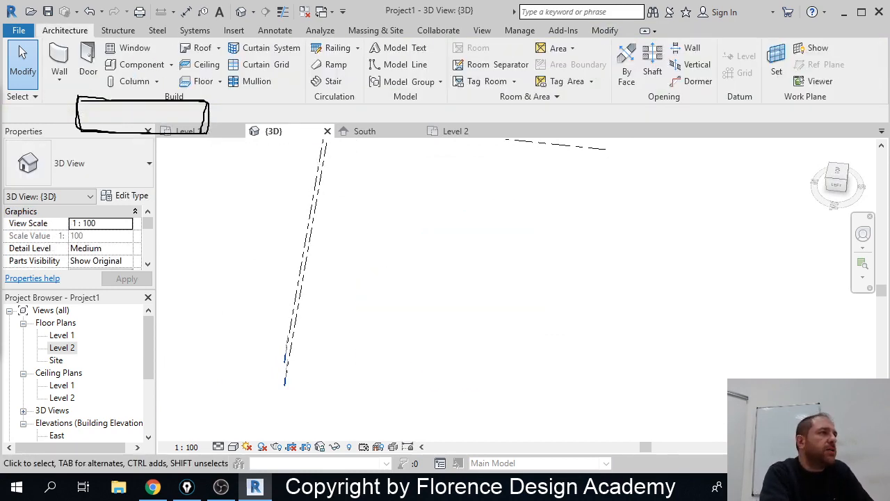
left_click(194, 131)
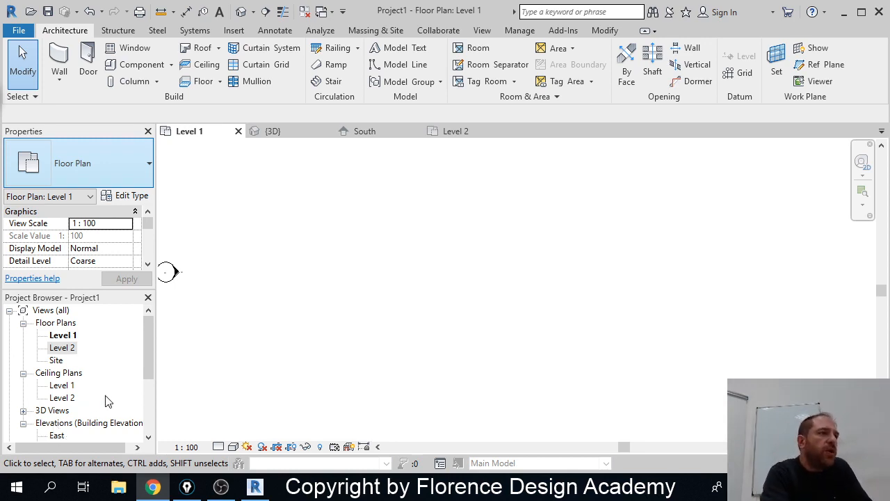
Step: In the North elevation, draw a new level line 700 mm above Level 1, between Level 1 and Level 2
scroll(106, 401, "down", 1)
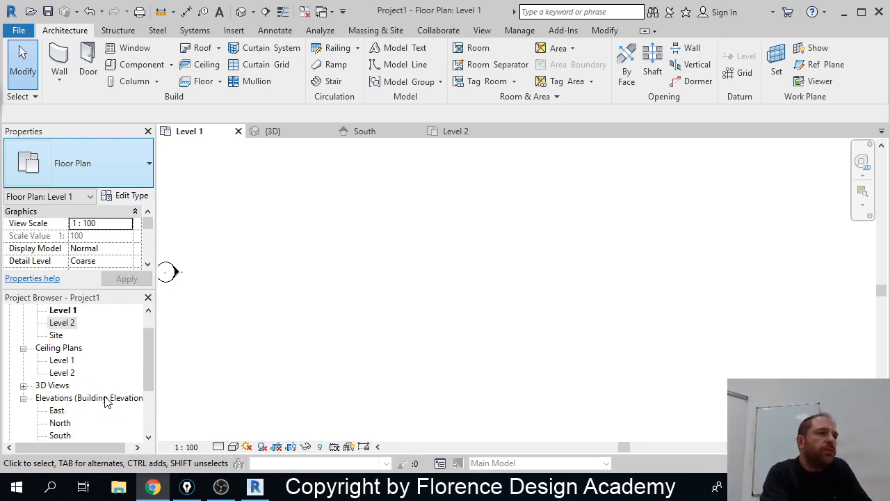
double_click(60, 423)
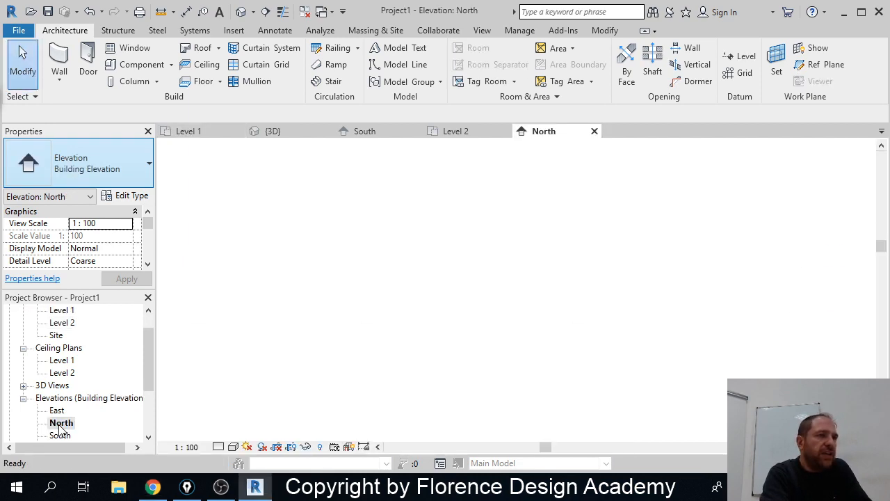
left_click(743, 59)
scroll(670, 357, "up", 1)
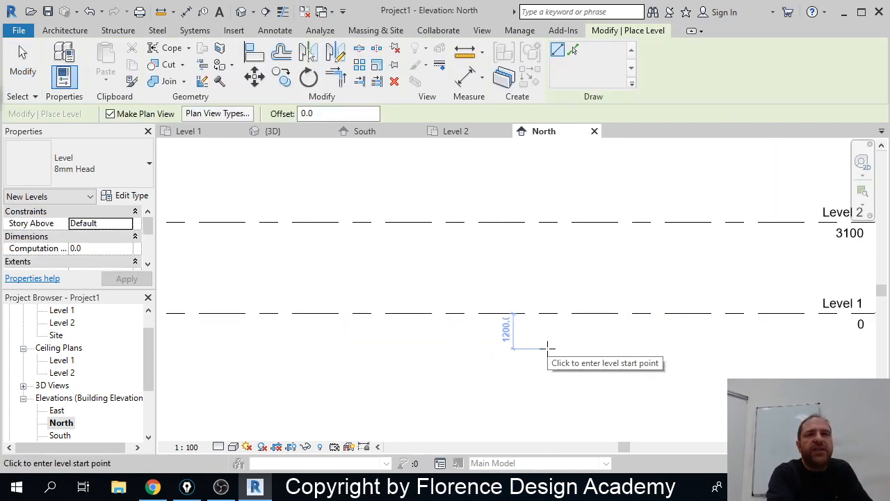
scroll(501, 299, "up", 1)
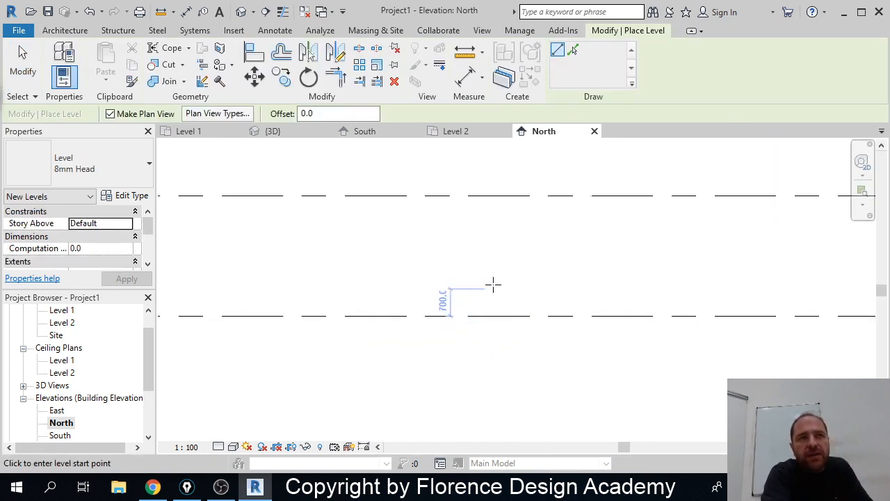
middle_click_drag(573, 310, 234, 311)
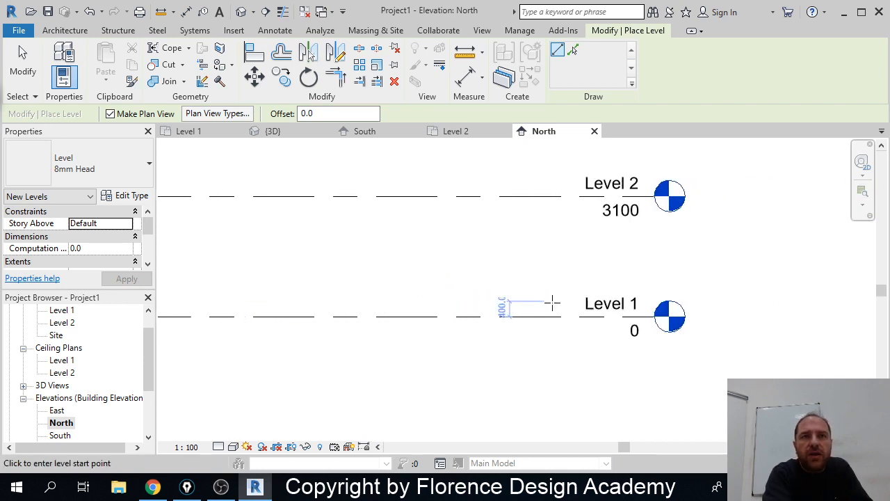
left_click(317, 289)
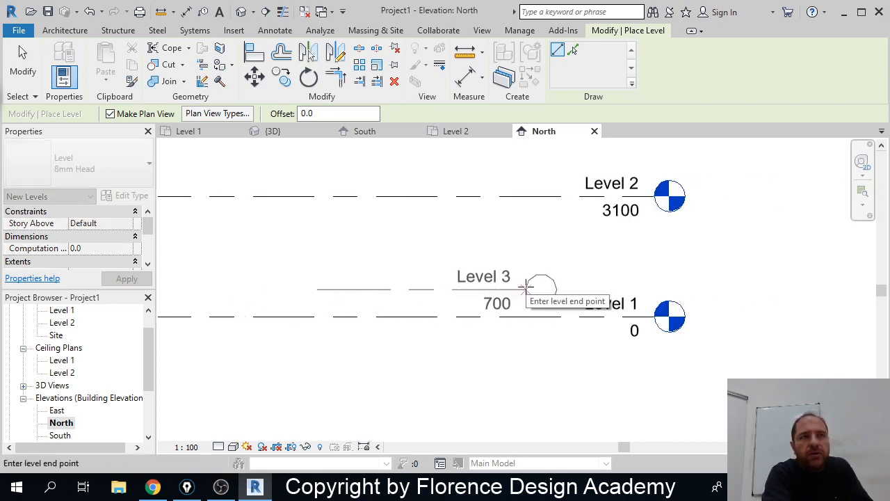
left_click(526, 286)
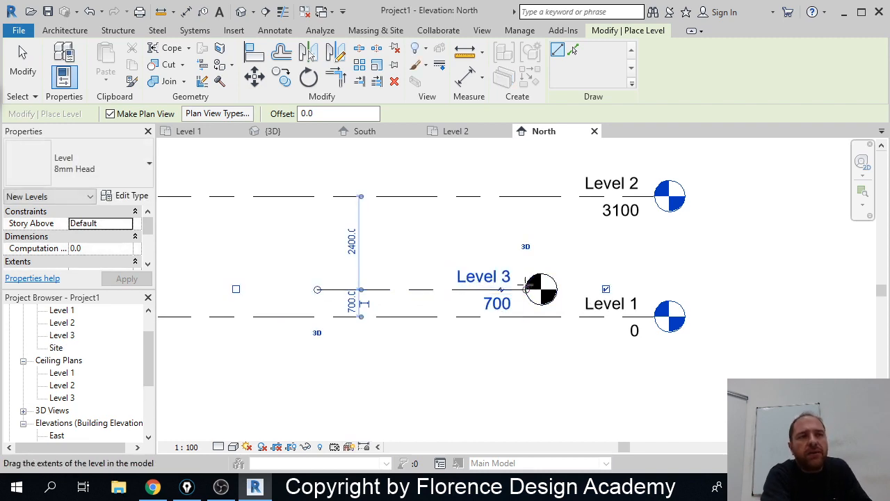
key("Escape")
key("Escape")
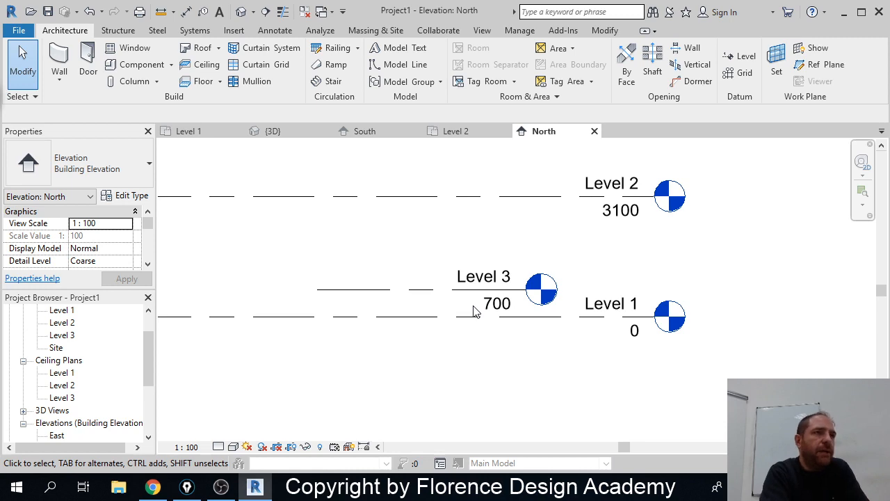
Step: Start a floor on the Level 1 plan and sketch a rectangular boundary about 4900 mm wide and 4300 mm high
left_click(207, 132)
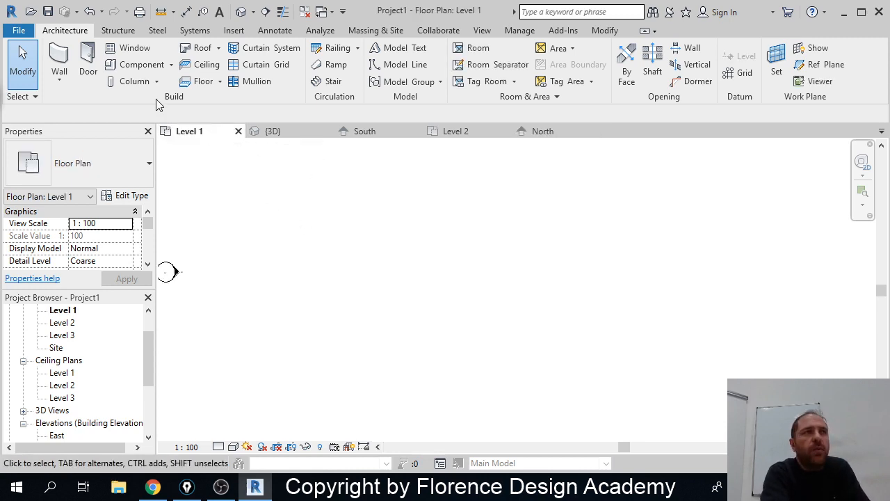
left_click(202, 82)
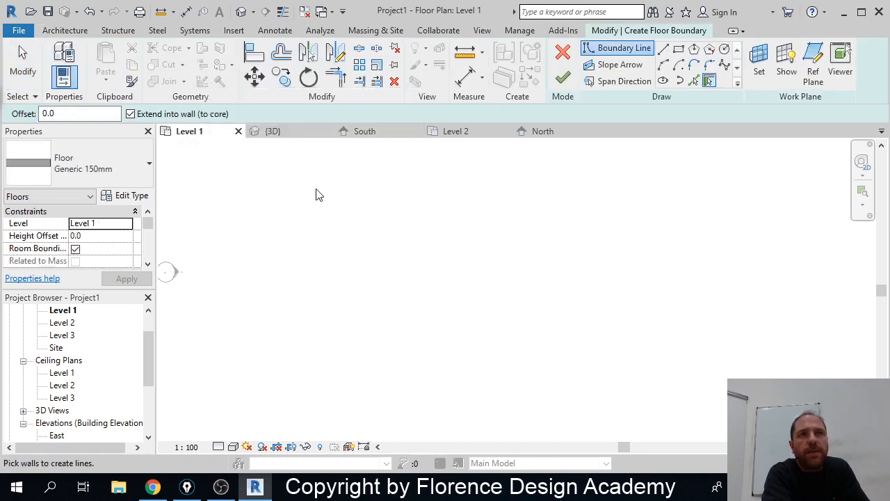
left_click(678, 48)
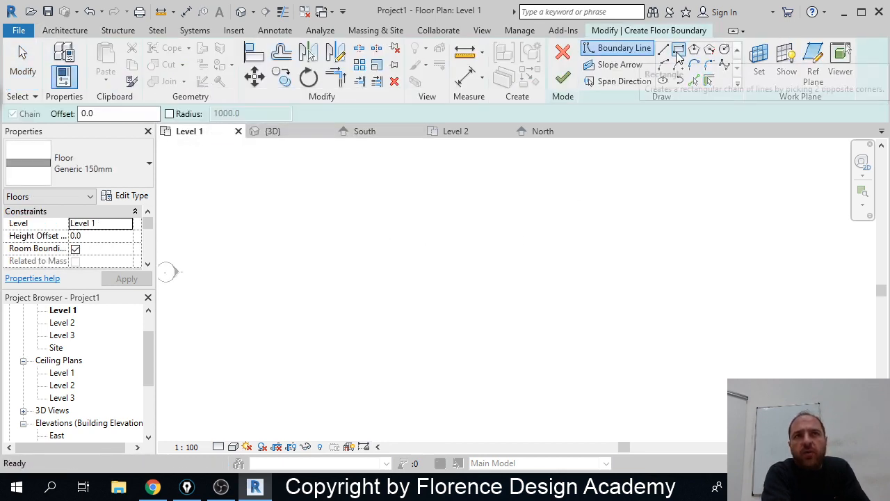
left_click(373, 213)
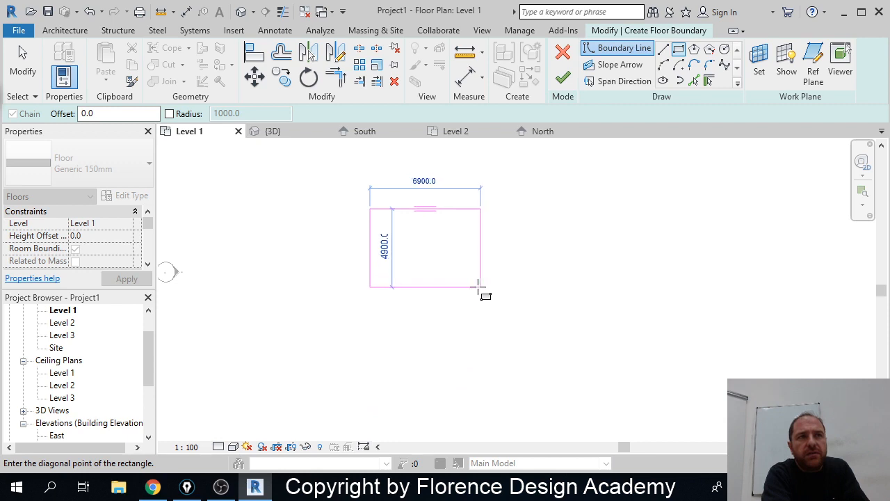
left_click(448, 277)
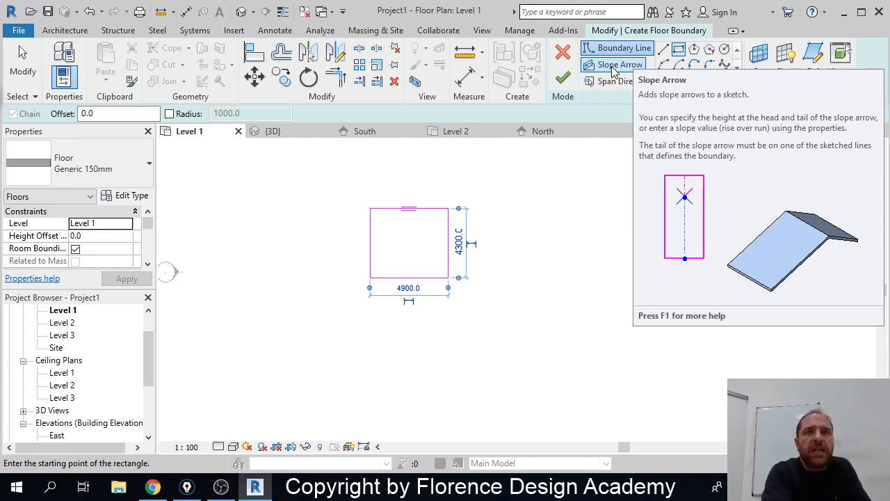
Step: Draw a vertical slope arrow from the floor boundary's upper edge to its lower edge, about 1500 mm from the left edge
left_click(614, 66)
scroll(433, 247, "up", 1)
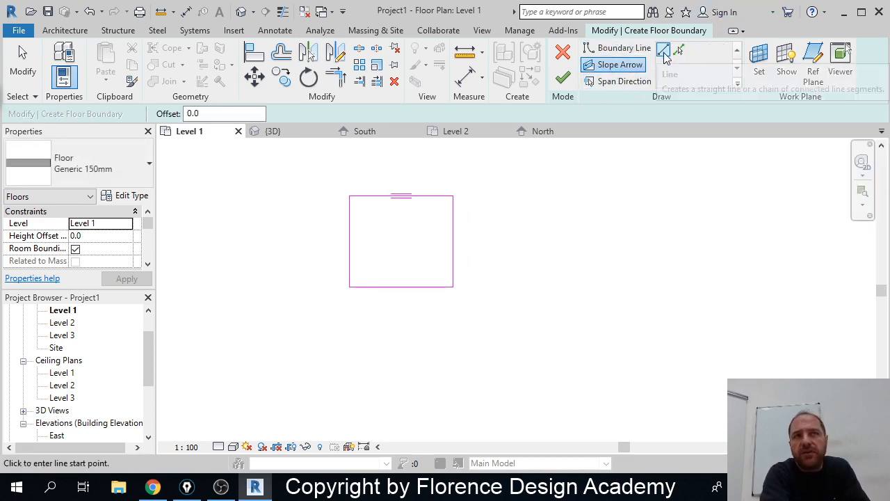
scroll(390, 254, "up", 2)
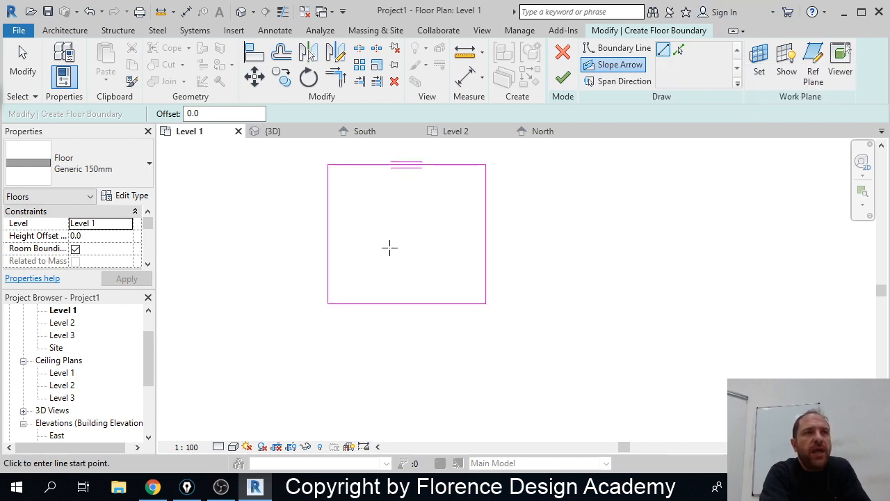
left_click(376, 165)
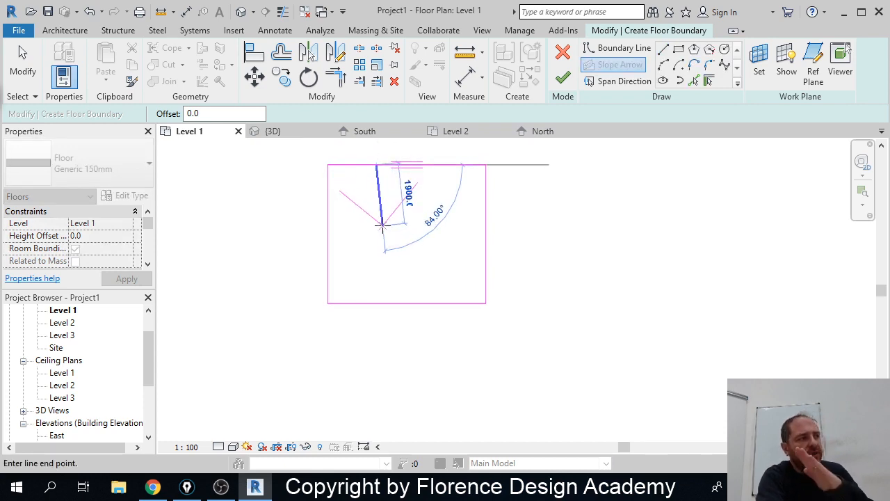
left_click(376, 303)
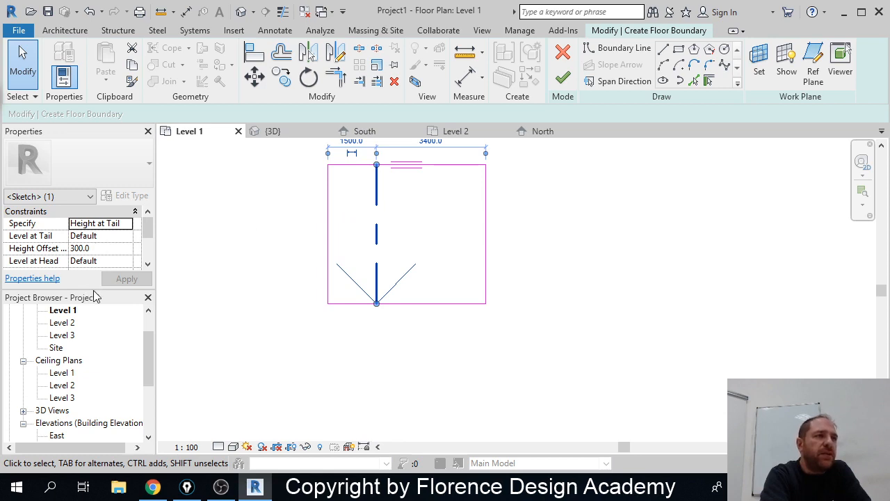
Step: Set the slope arrow's level at tail to Level 1 and its level at head to Level 3
left_click_drag(96, 289, 95, 300)
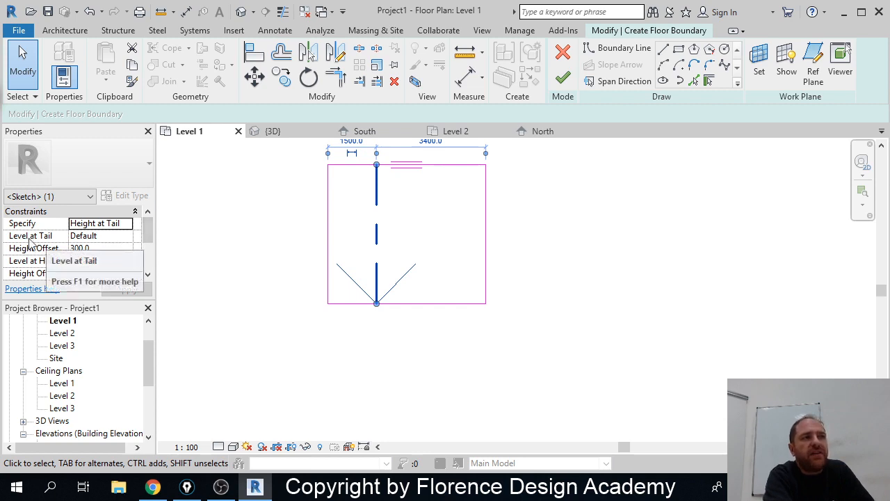
left_click(129, 239)
left_click(126, 236)
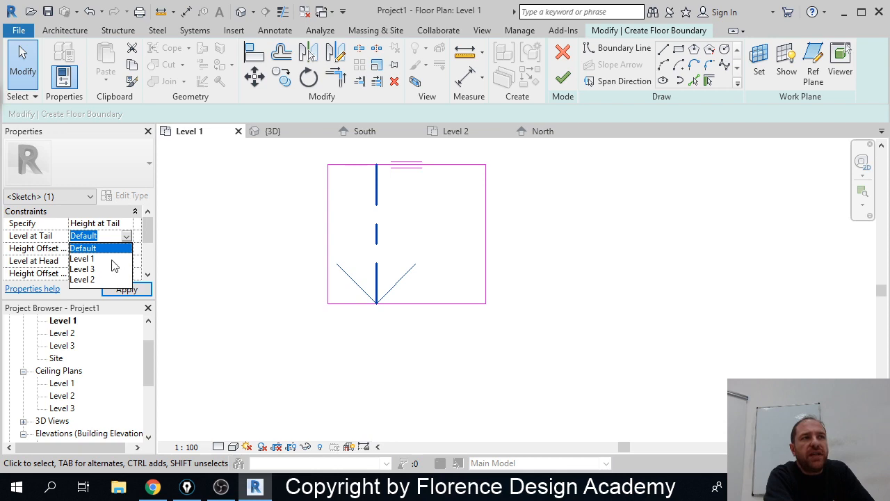
left_click(96, 259)
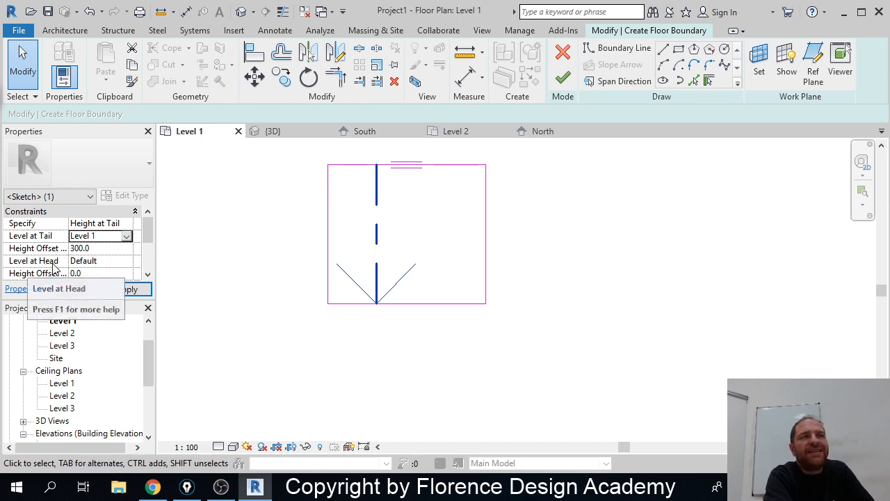
left_click(132, 260)
left_click(126, 260)
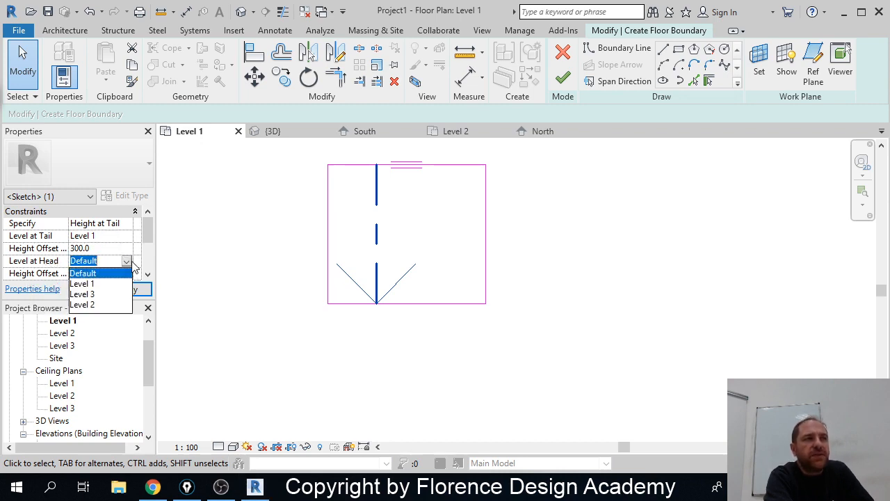
left_click(97, 300)
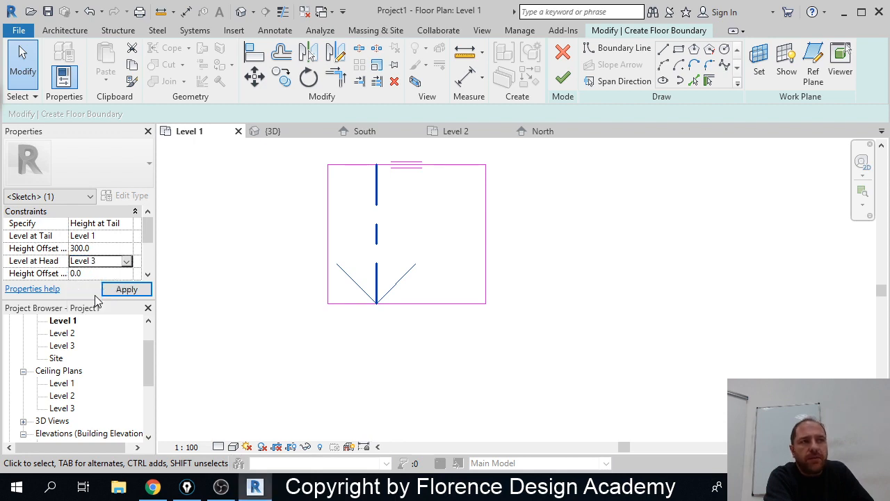
Step: Set the slope arrow's height offset at tail to 0 and apply the slope settings
left_click(97, 248)
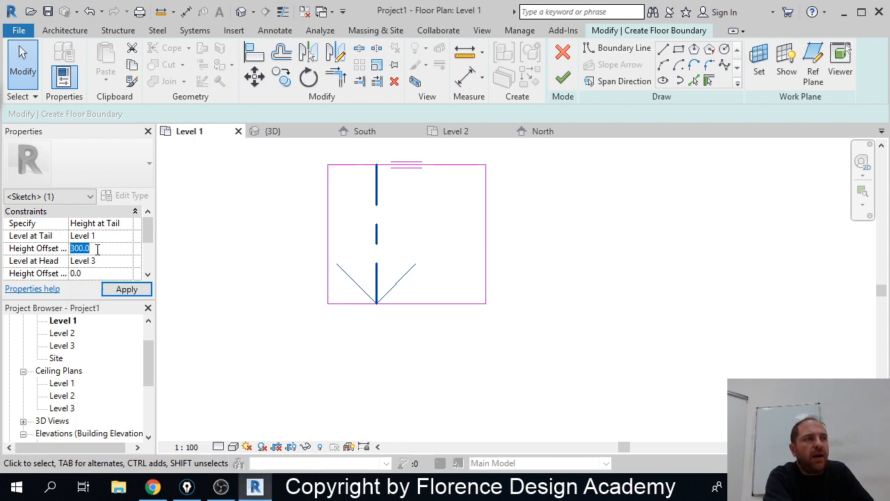
type("0")
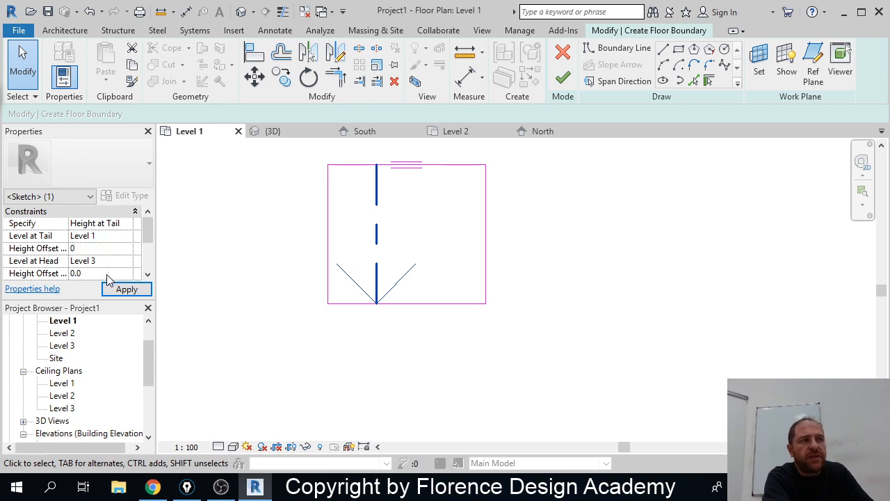
left_click(106, 275)
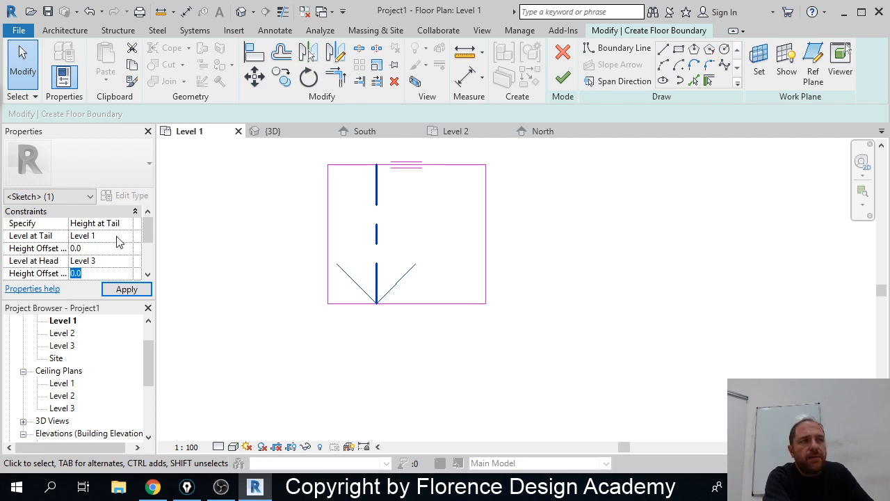
left_click(139, 293)
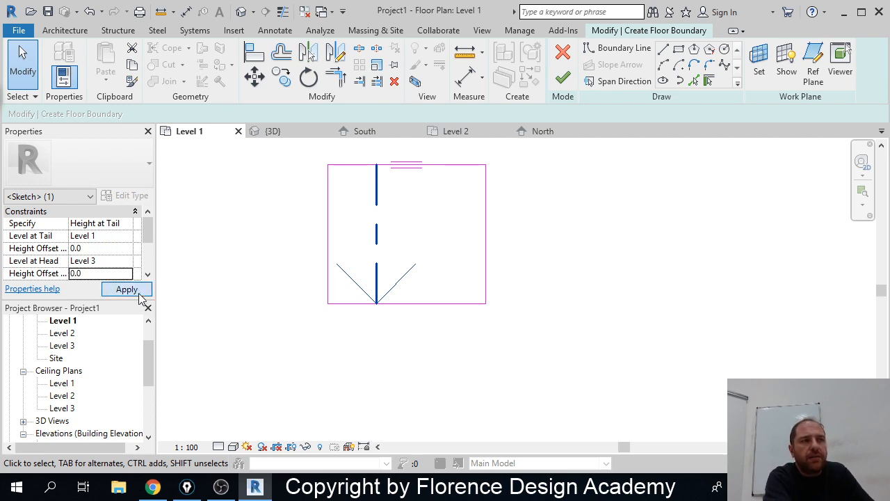
left_click(139, 295)
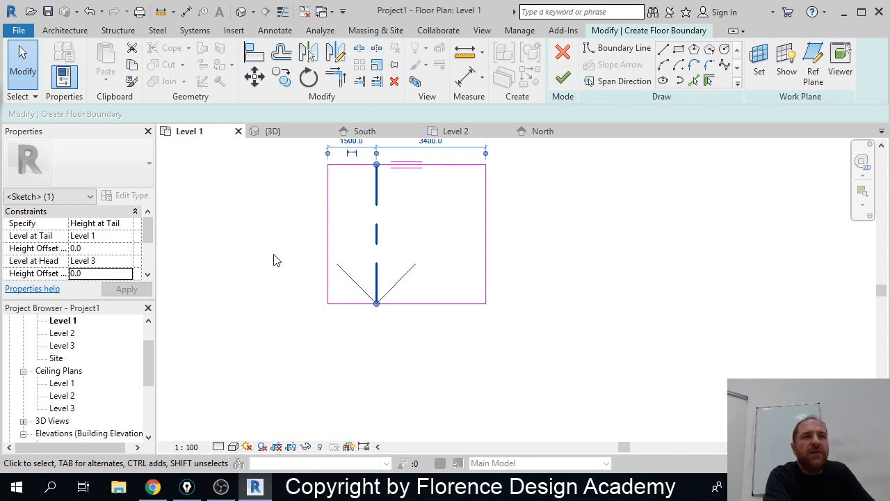
Step: Open the East elevation and finish the floor sketch to create the sloped floor between Level 1 and Level 3
left_click_drag(147, 358, 145, 390)
left_click(60, 370)
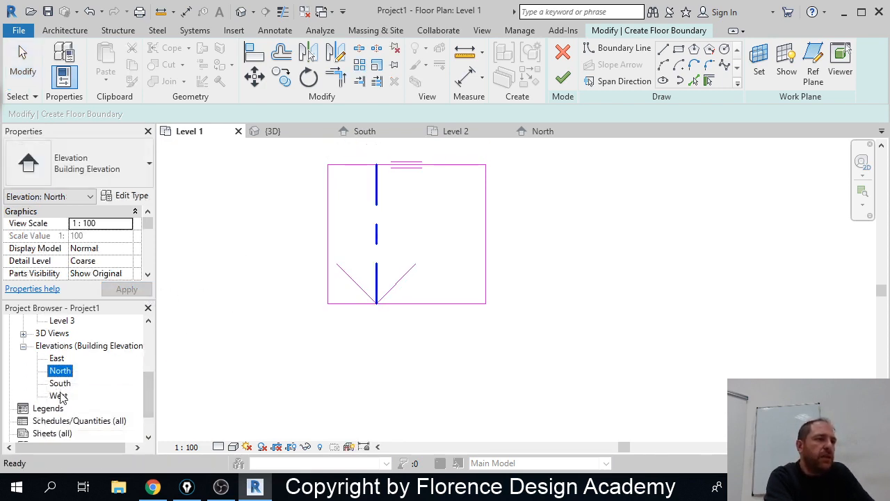
double_click(57, 359)
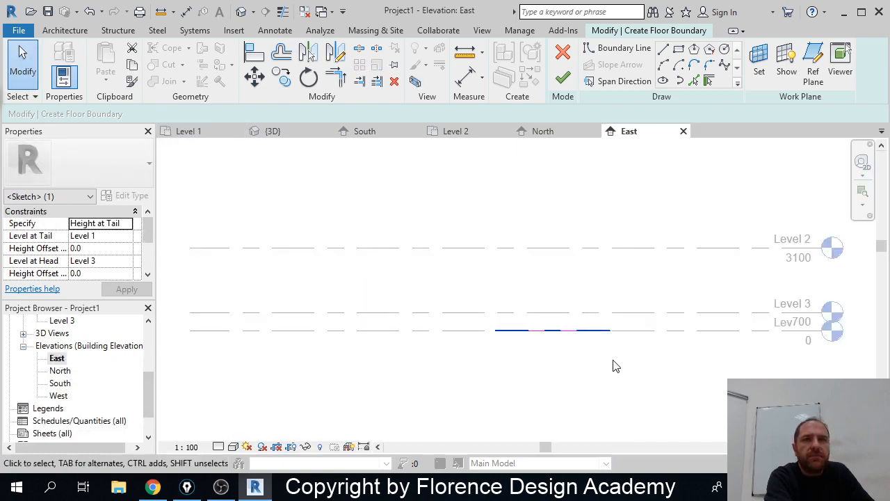
left_click(581, 358)
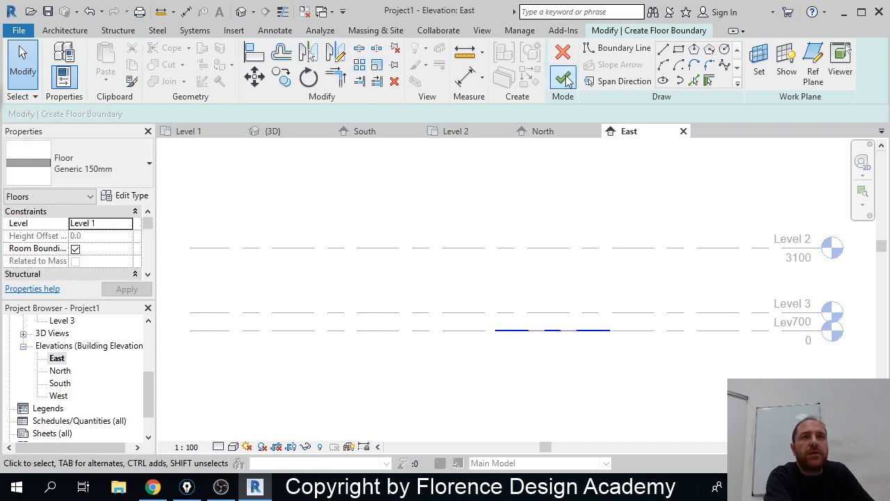
left_click(565, 79)
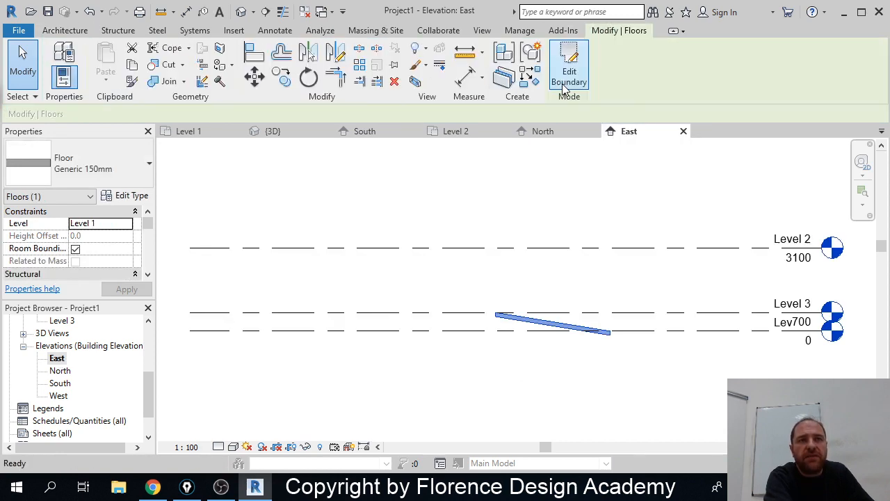
scroll(603, 359, "up", 2)
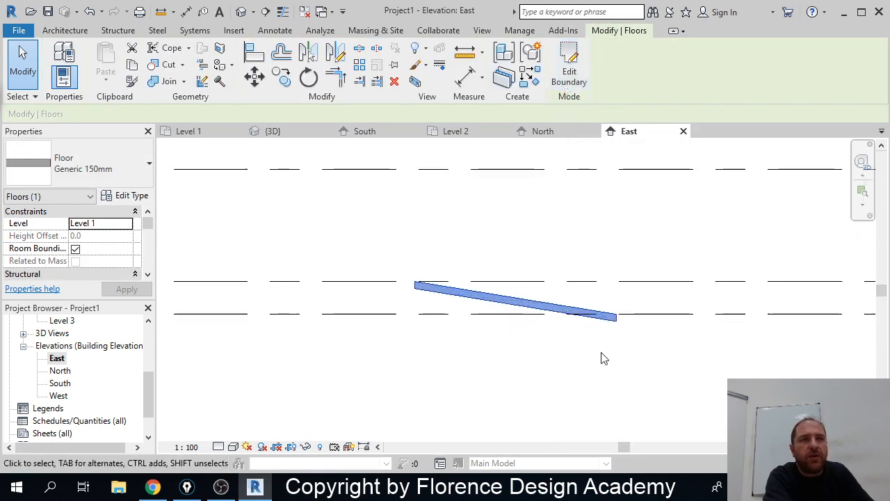
Step: Examine both ends of the sloped floor against the Level 1 and Level 3 lines in the East elevation
scroll(602, 354, "up", 2)
scroll(635, 310, "up", 2)
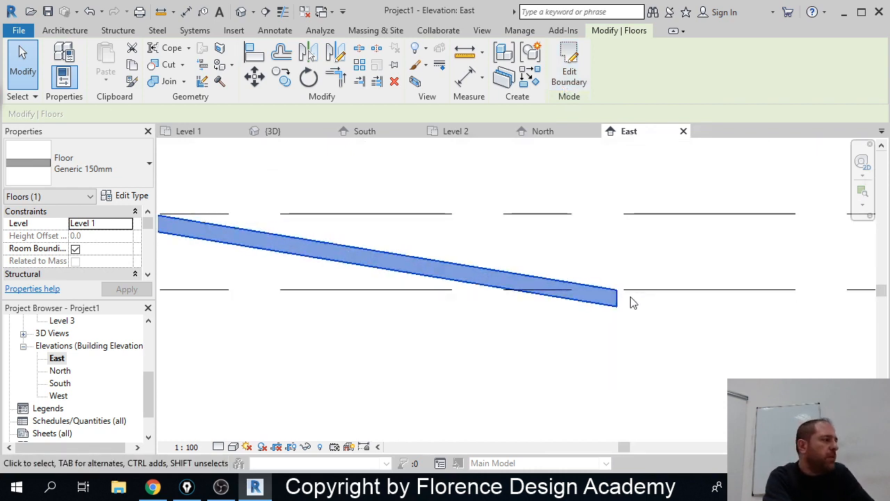
scroll(616, 292, "down", 1)
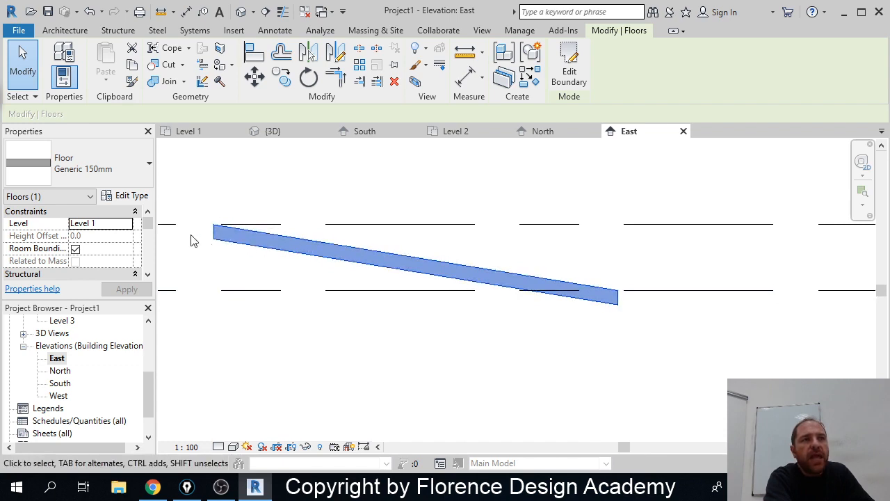
scroll(626, 292, "up", 2)
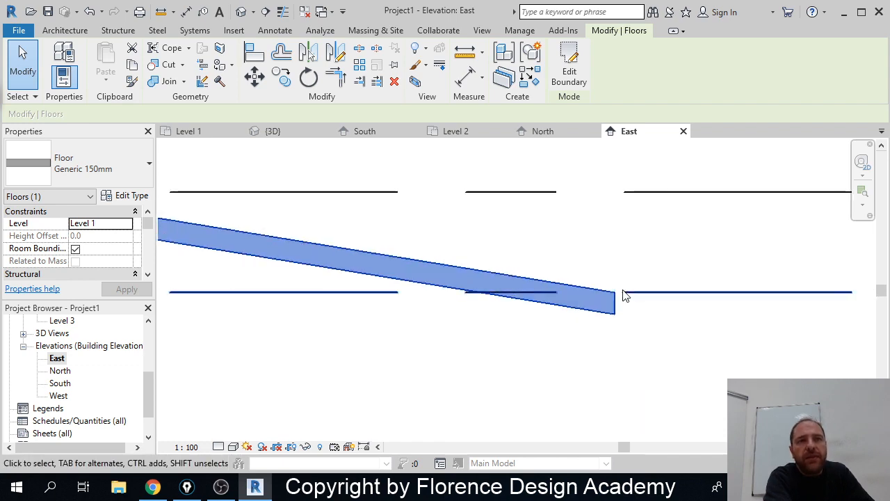
scroll(619, 297, "up", 2)
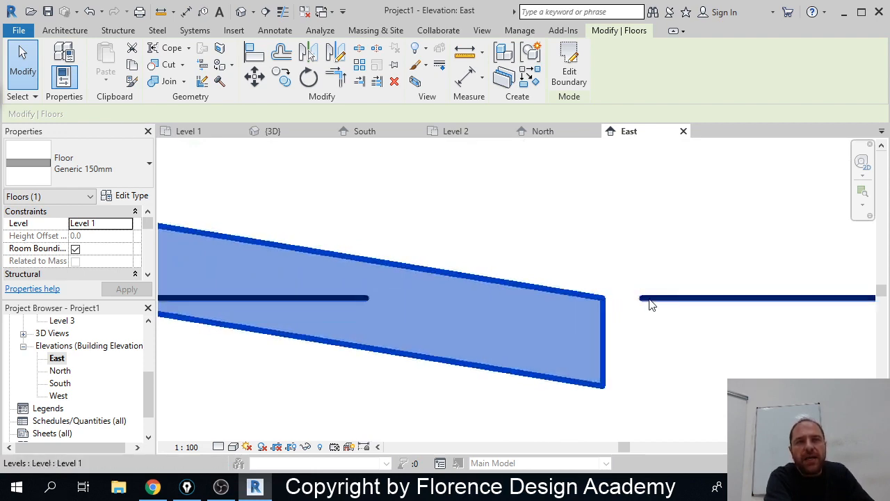
scroll(653, 304, "down", 5)
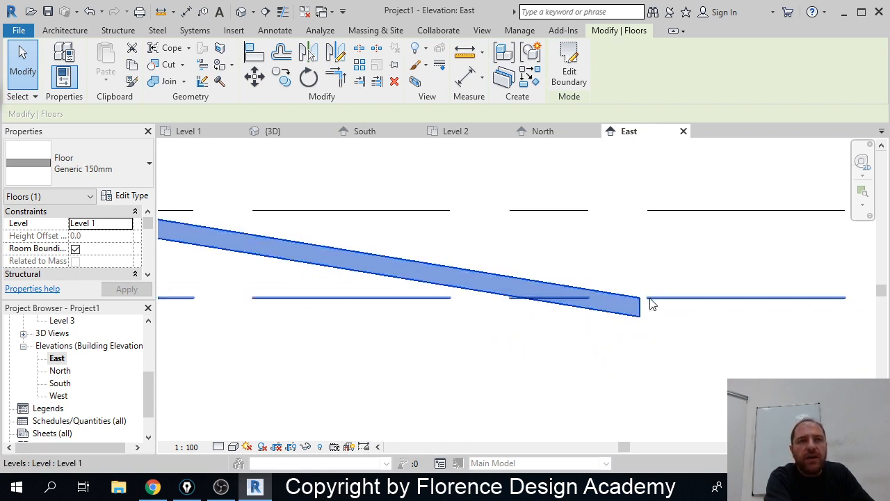
scroll(272, 234, "up", 5)
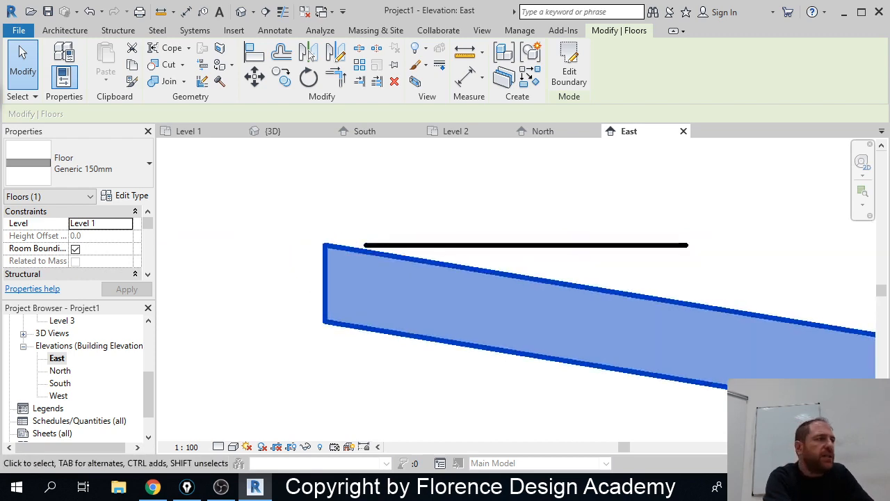
scroll(344, 324, "down", 4)
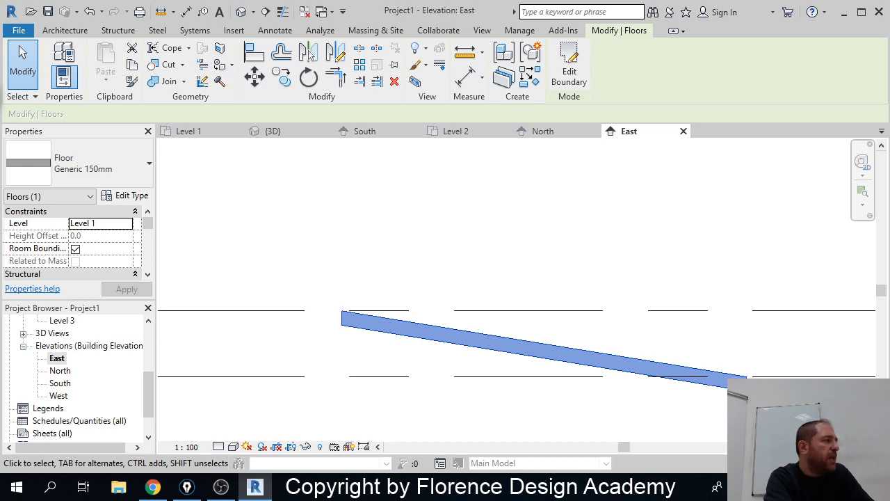
key("alt+Tab")
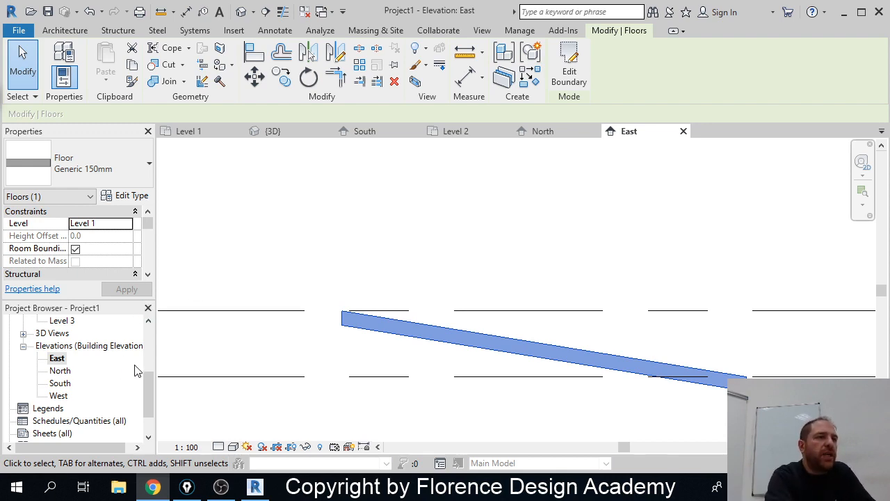
Step: Deselect the sloped floor and open the Level 1 floor plan
key("Escape")
left_click_drag(149, 380, 151, 346)
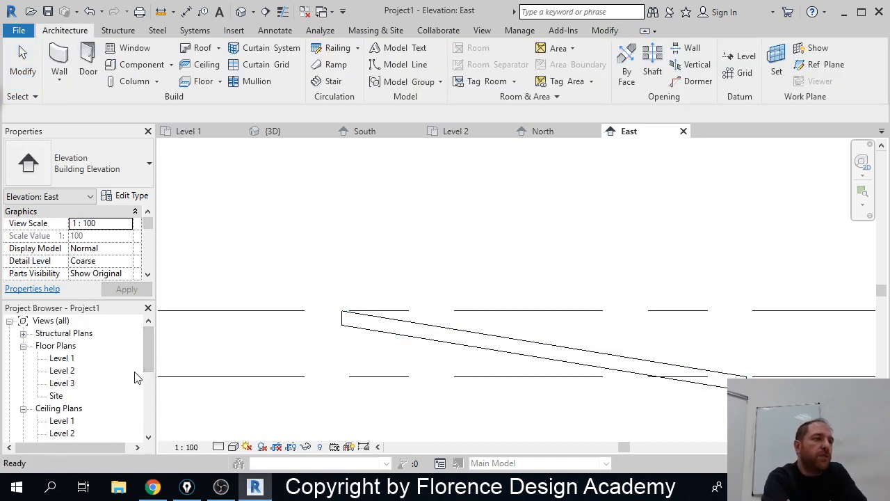
left_click(62, 358)
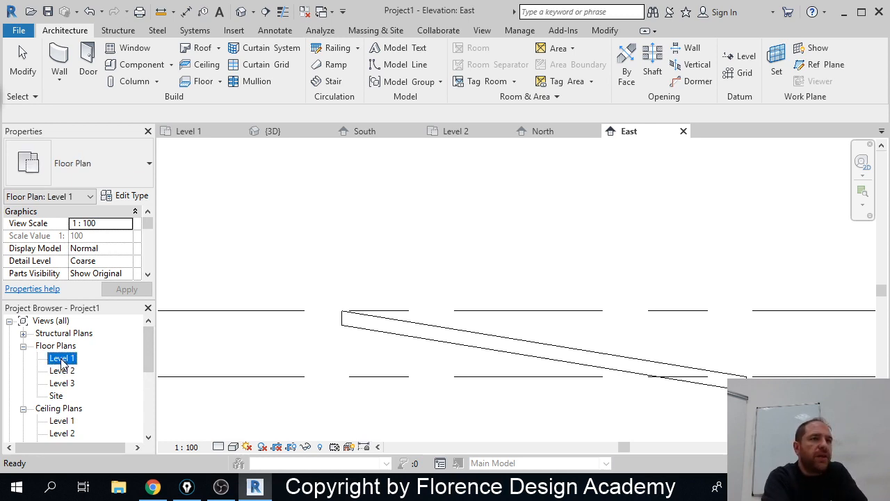
Step: Open the Level 1 floor plan and start a floor with a rectangular boundary, declining to save the project
double_click(62, 358)
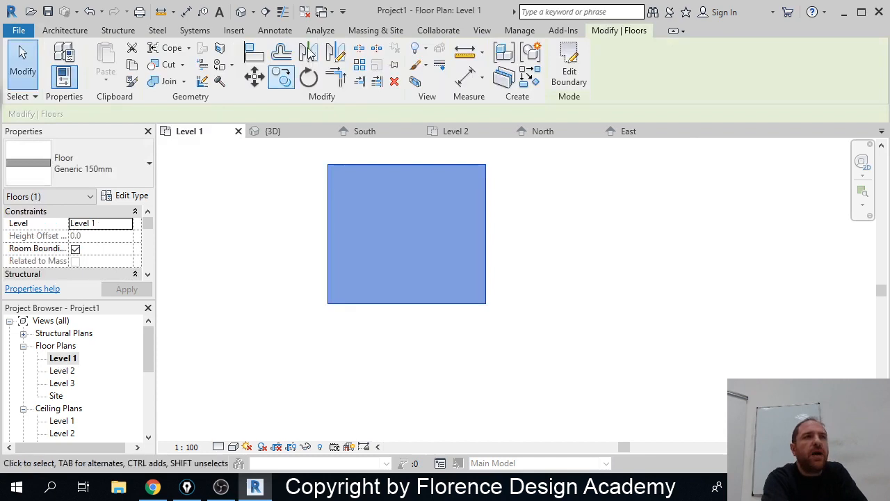
left_click(64, 31)
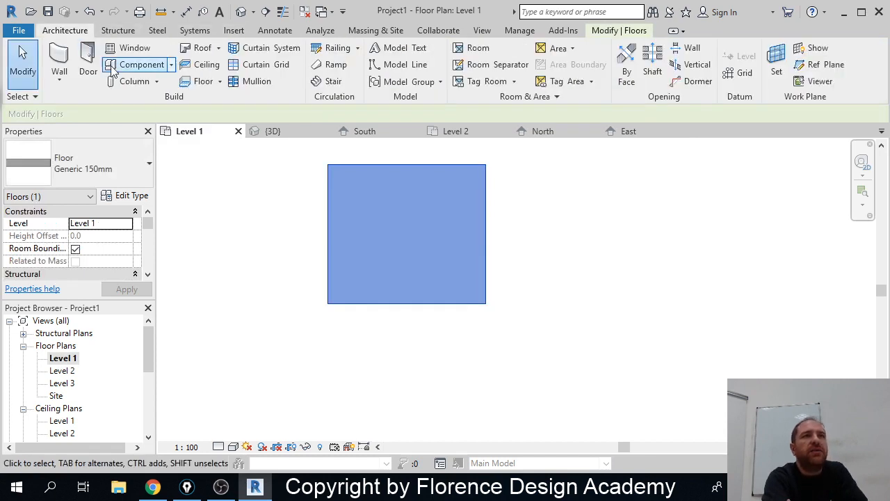
left_click(199, 82)
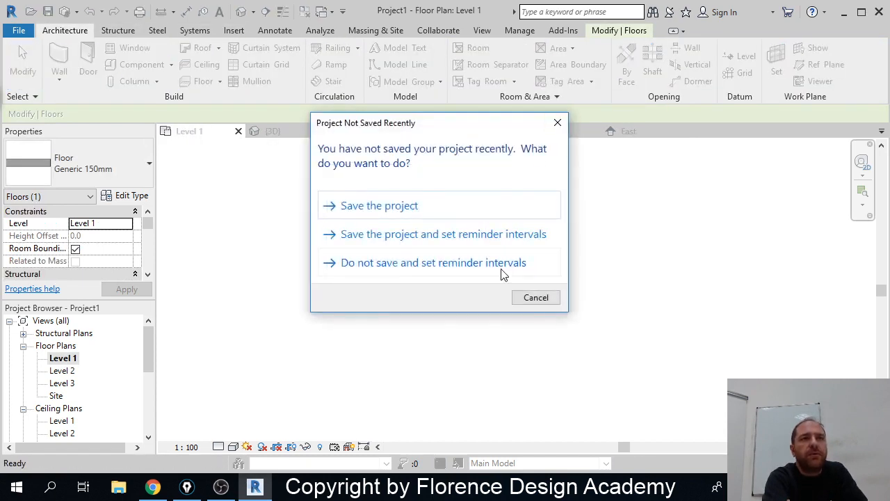
left_click(535, 297)
left_click(678, 48)
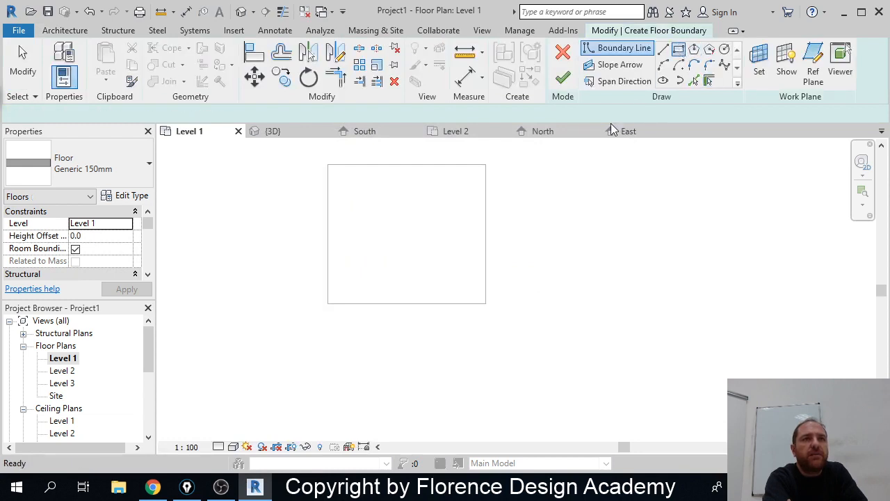
left_click(330, 307)
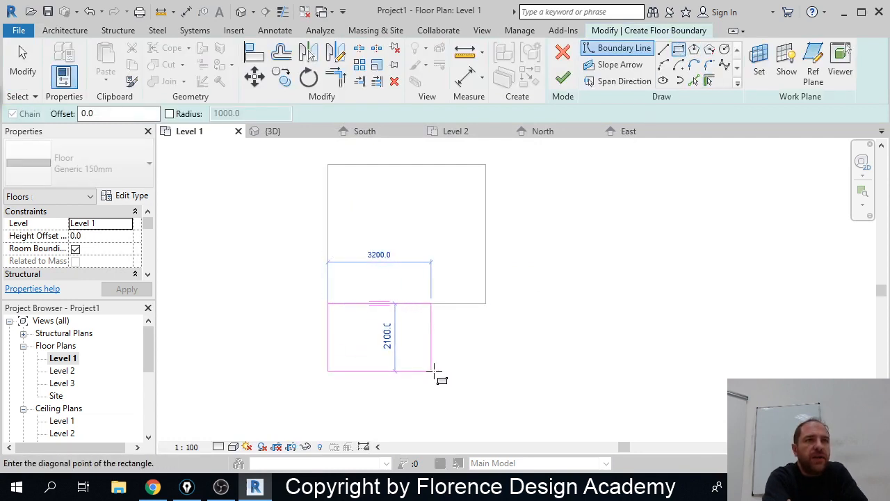
key("Escape")
key("Escape")
key("Return")
Step: Draw a rectangular floor about 4900 mm wide on Level 1, adjoining the upper edge of the sloped floor, and finish it
middle_click_drag(467, 290, 470, 425)
left_click(314, 302)
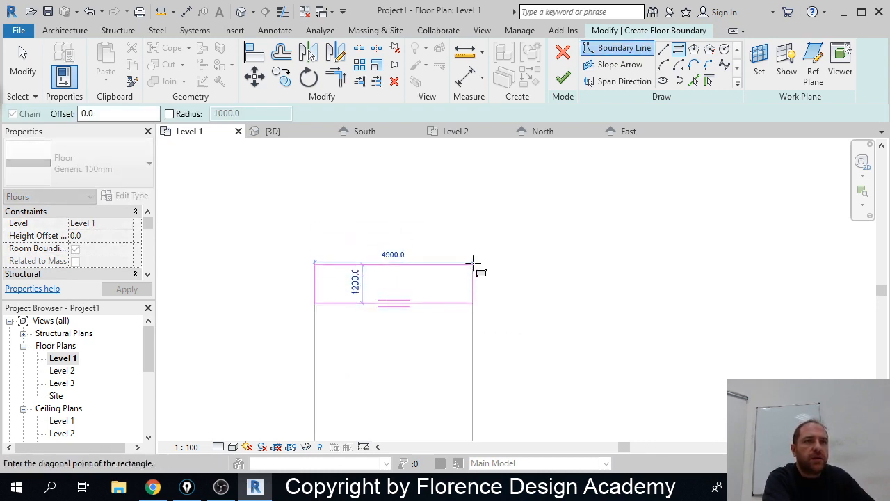
left_click(472, 210)
left_click(563, 78)
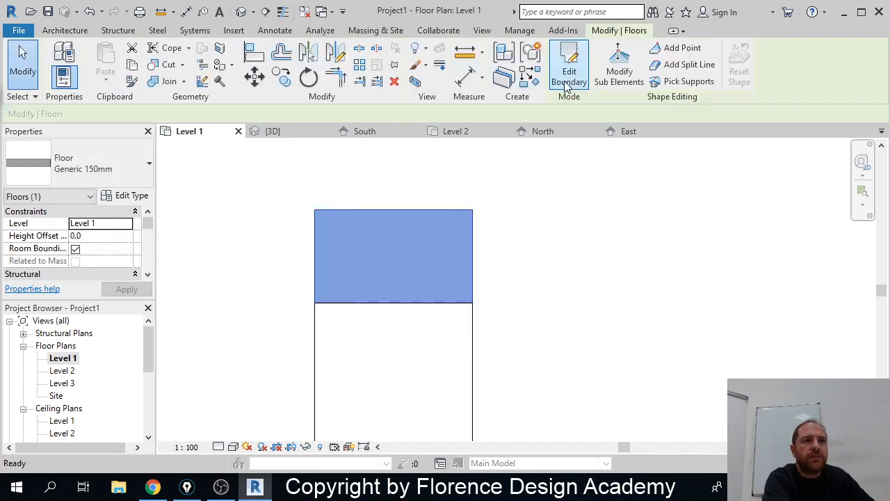
Step: On the Level 3 plan, create a rectangular floor about 4900 by 2500 mm adjoining the lower edge of the sloped floor
middle_click_drag(403, 292, 418, 198)
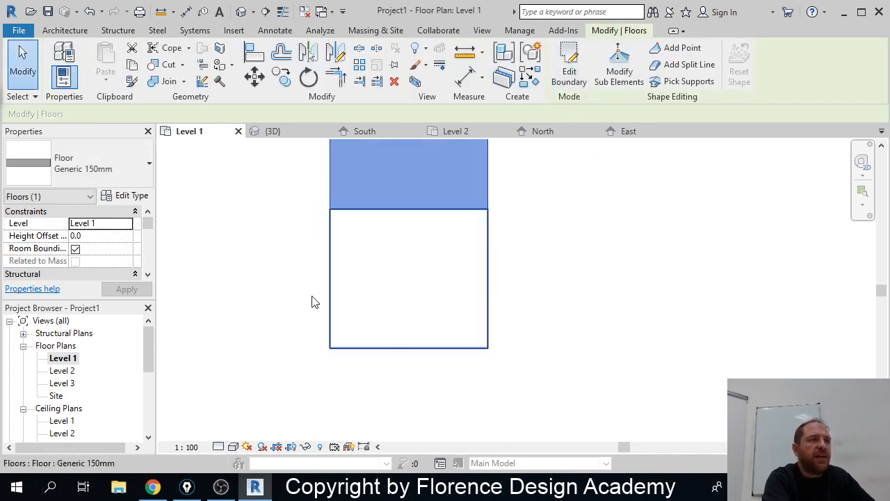
double_click(62, 383)
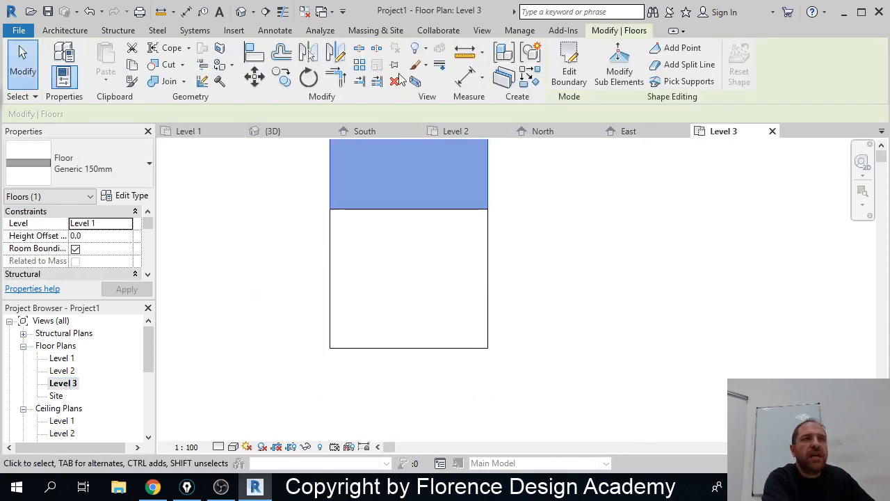
left_click(71, 34)
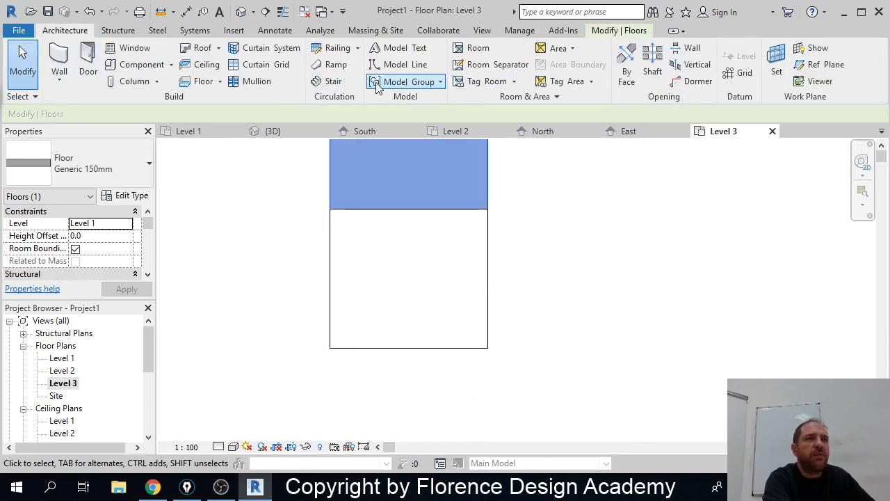
left_click(201, 82)
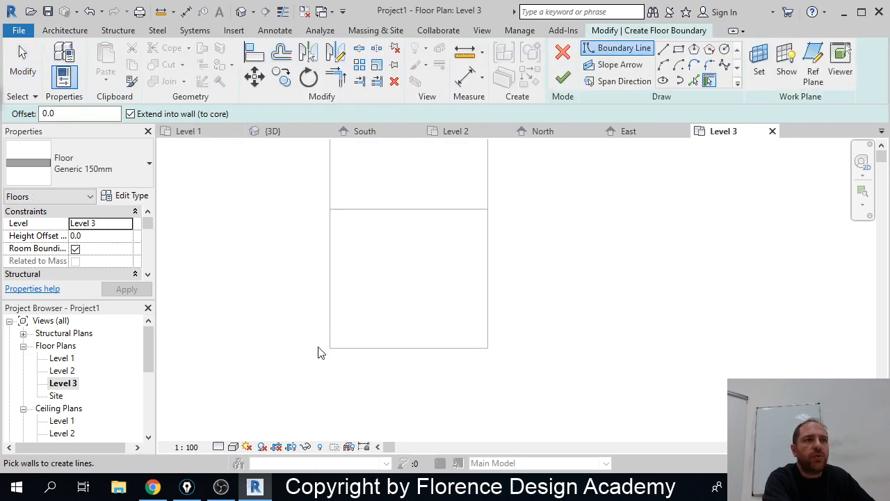
left_click(678, 49)
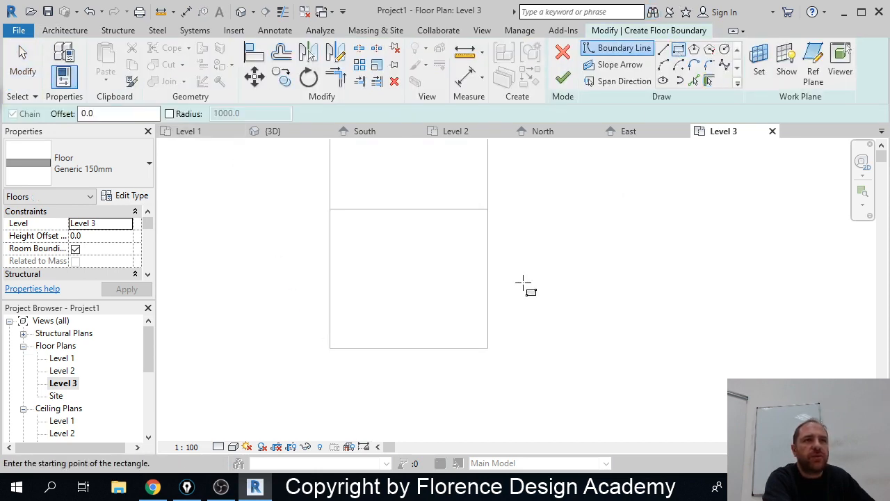
left_click(329, 347)
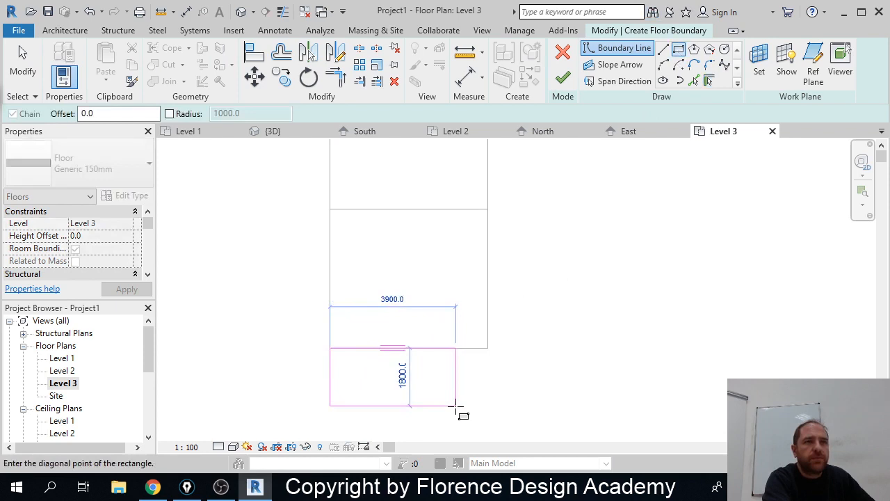
left_click(487, 429)
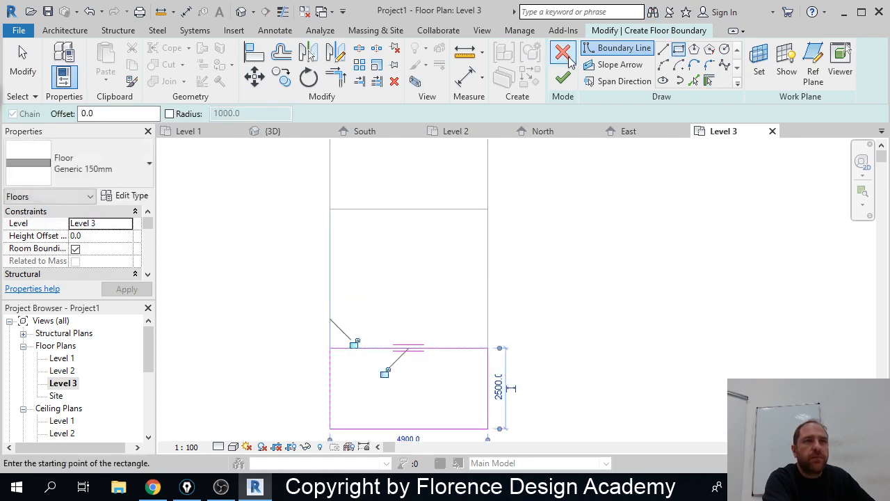
left_click(563, 77)
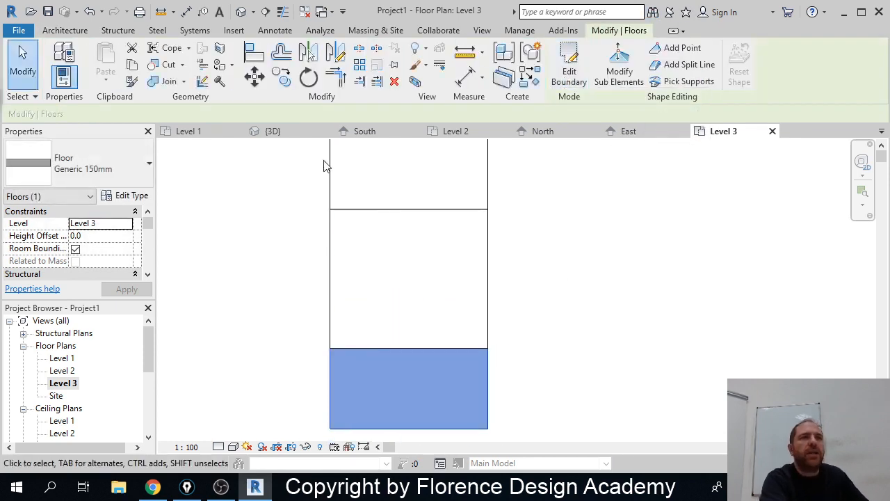
Step: Examine in 3D how the sloped floor connects the Level 1 and Level 3 floors, selecting each slab in turn
left_click(297, 130)
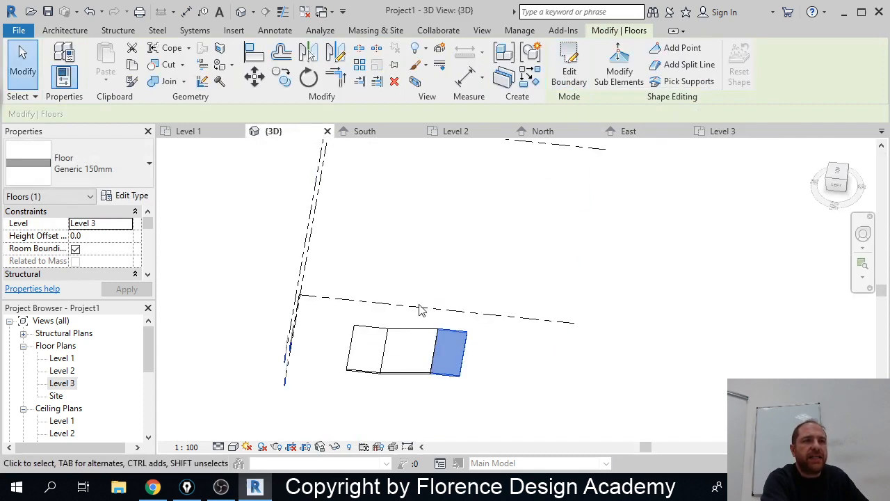
middle_click_drag(407, 405, 427, 285, "shift")
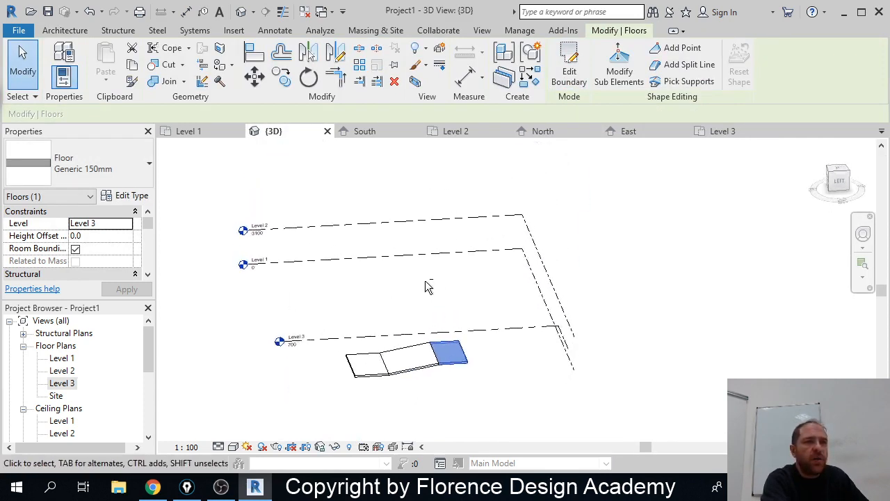
scroll(421, 402, "up", 3)
left_click(427, 396)
middle_click_drag(419, 385, 379, 316, "shift")
left_click(240, 321)
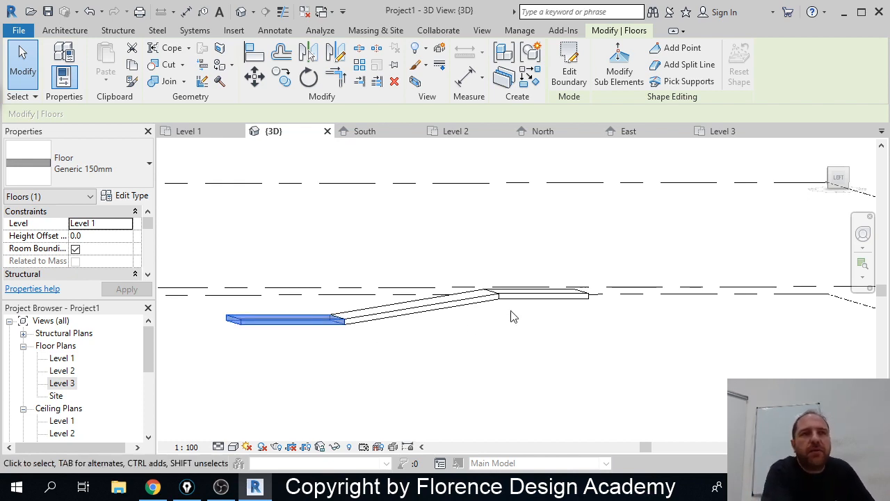
left_click(468, 304)
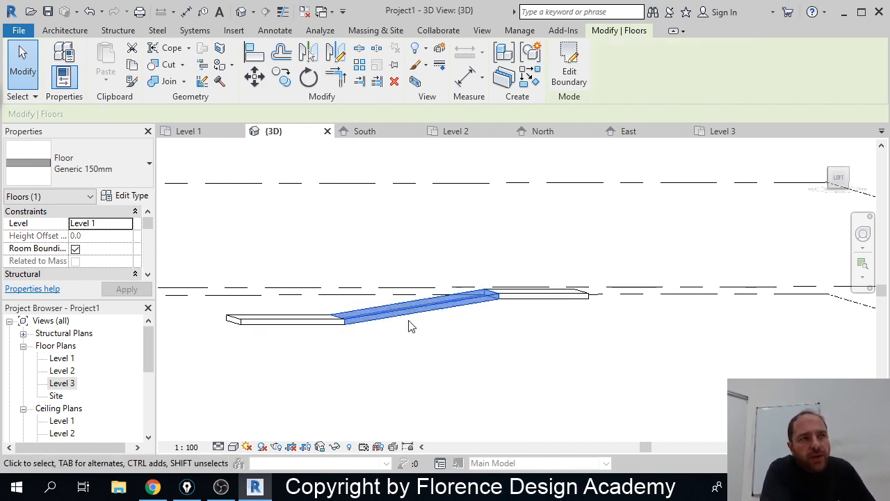
middle_click_drag(356, 334, 352, 361)
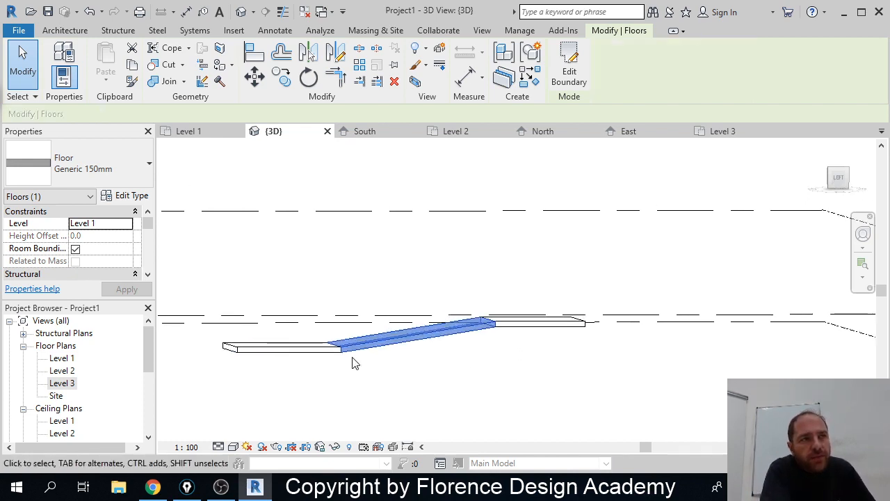
left_click(290, 351)
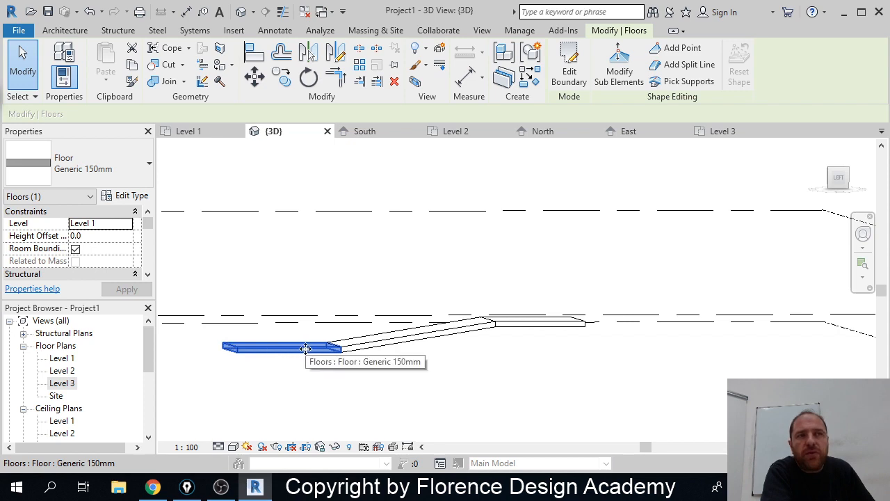
left_click(517, 327)
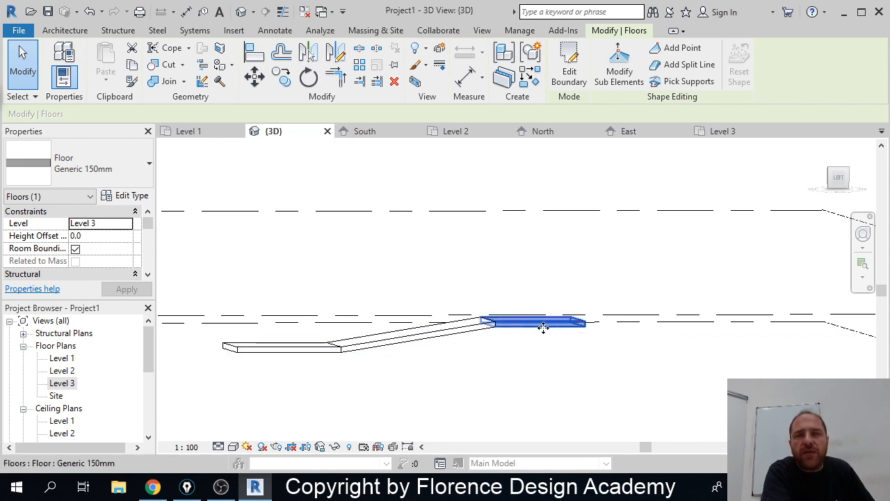
middle_click_drag(602, 352, 596, 347, "shift")
left_click(461, 330)
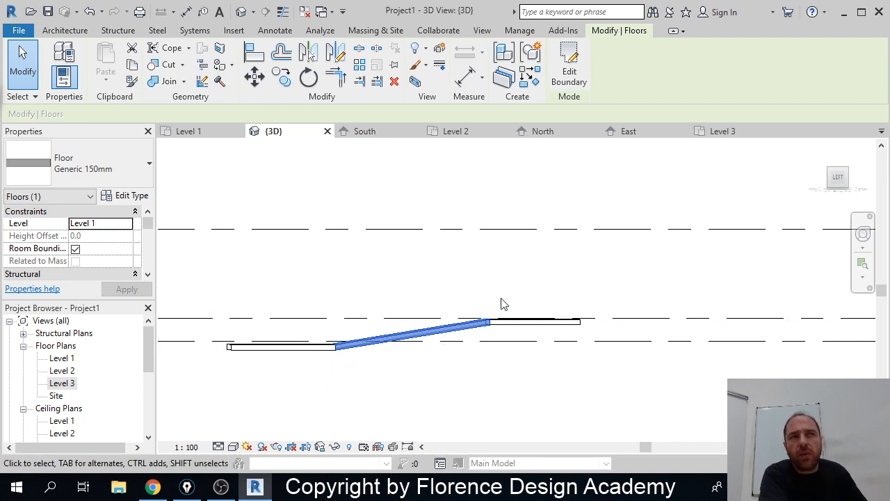
Step: Select the sloped floor and both flat floors in the 3D view and delete all three
middle_click_drag(502, 305, 512, 369, "shift")
left_click_drag(547, 366, 514, 344)
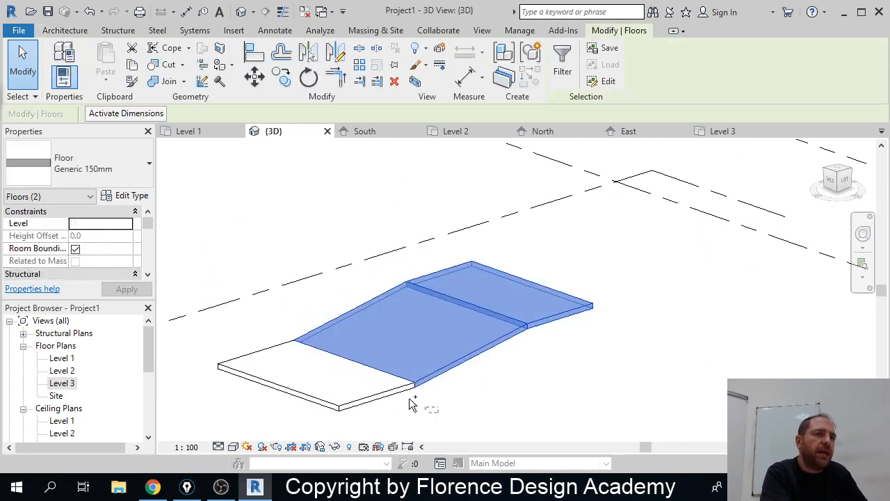
left_click(355, 360, "ctrl")
key("Delete")
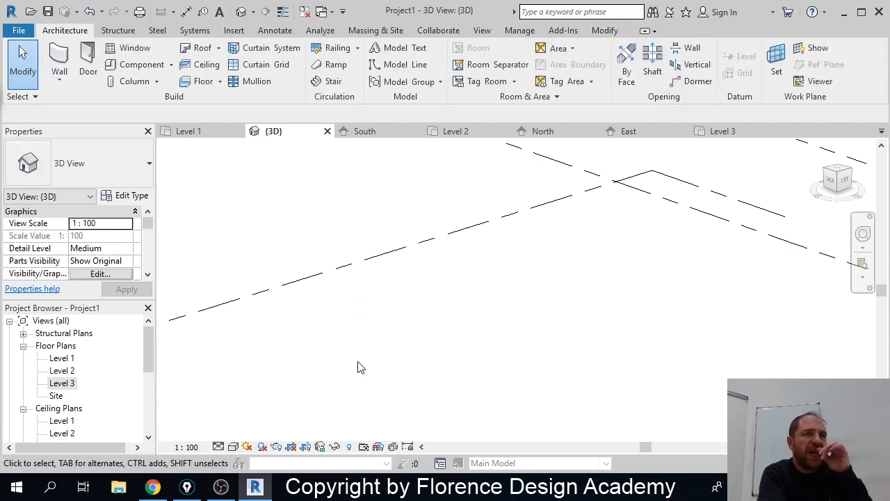
Step: Open the East elevation and delete the Level 3 datum
left_click_drag(156, 365, 151, 391)
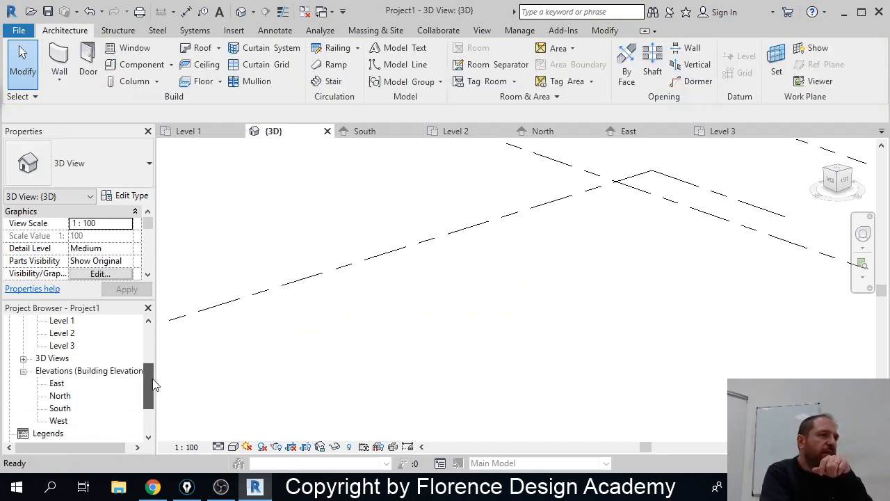
double_click(57, 384)
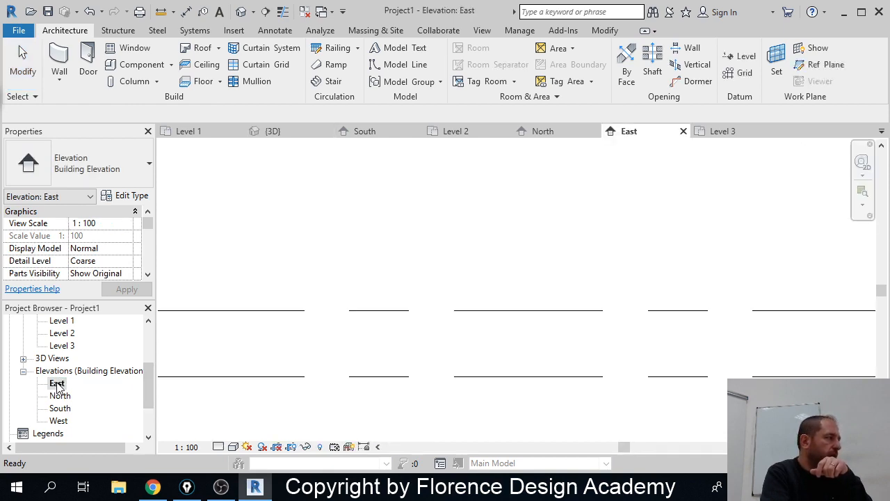
scroll(399, 338, "down", 5)
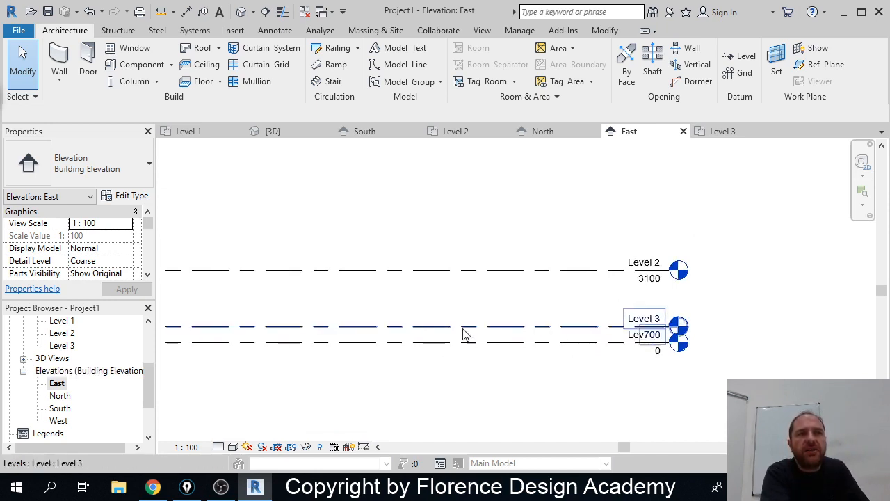
scroll(408, 332, "down", 1)
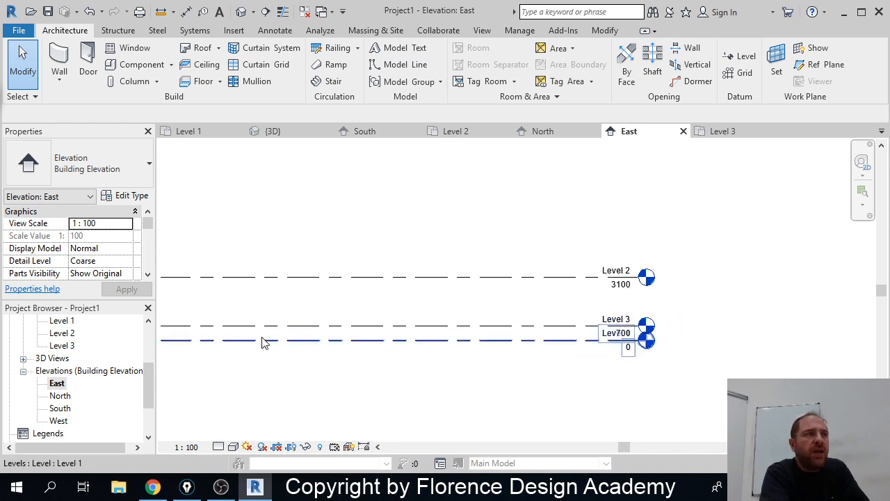
left_click(401, 326)
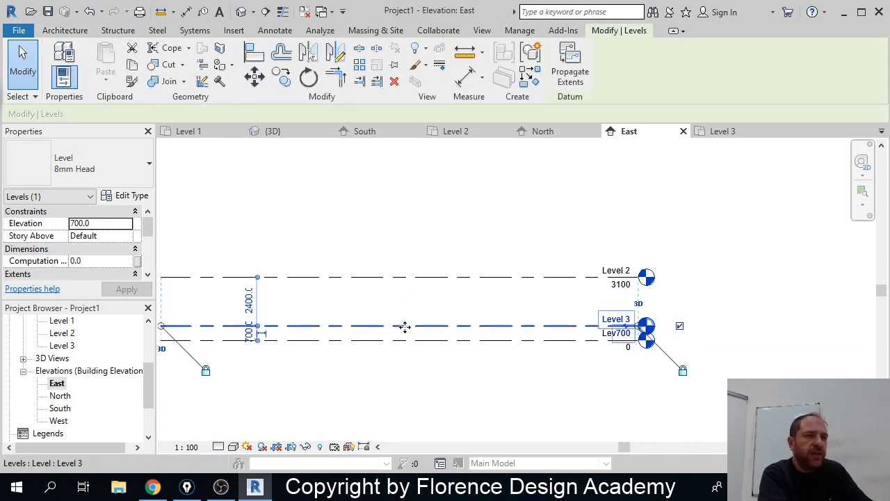
key("Delete")
left_click(496, 290)
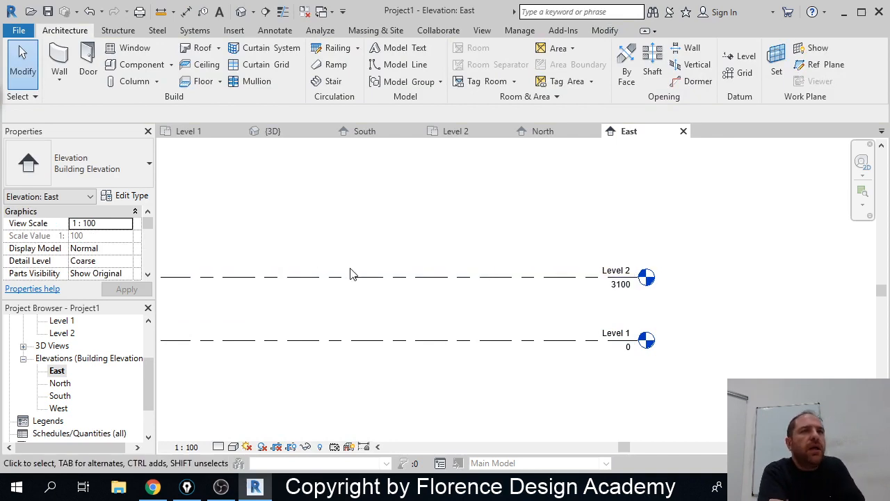
Step: Draw a new level between Level 1 and Level 2 at an elevation of about 1300 mm in the East elevation
scroll(630, 333, "up", 2)
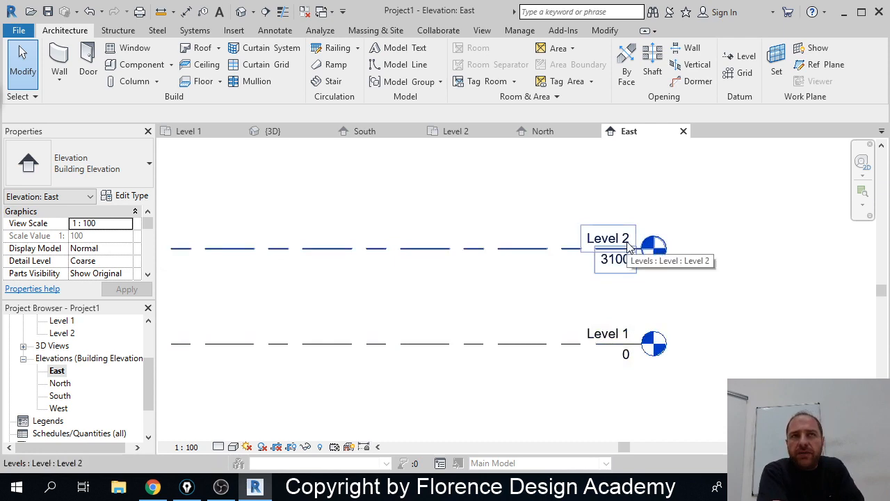
left_click(741, 57)
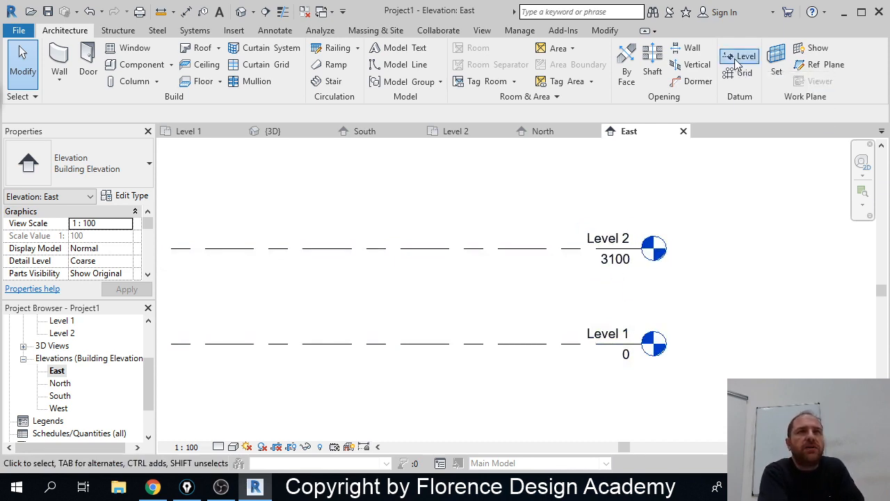
left_click(320, 303)
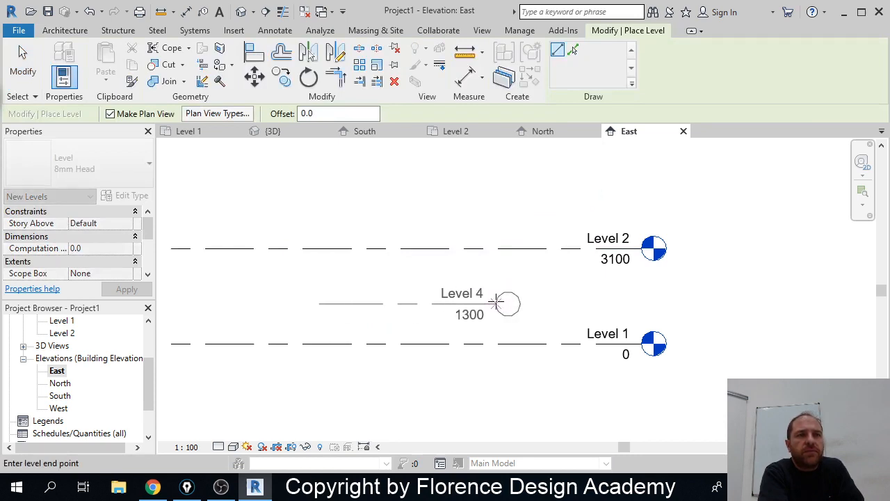
left_click(497, 303)
left_click(462, 293)
key("Escape")
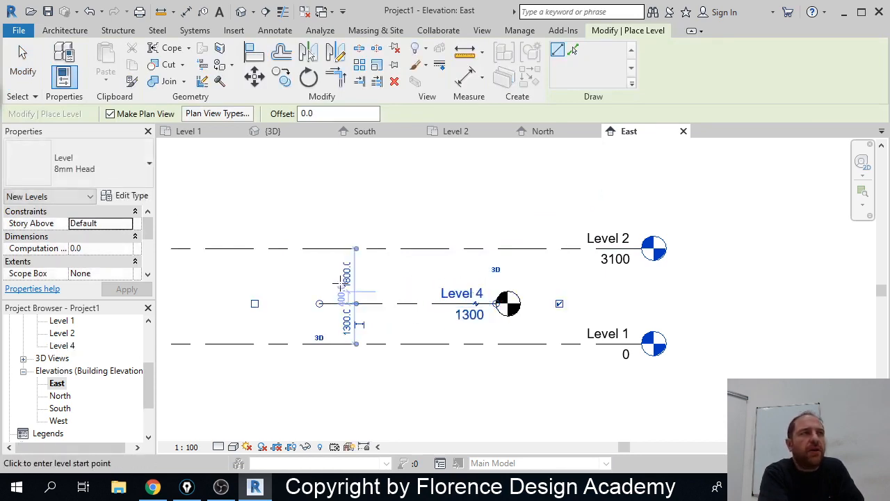
Step: Rename the new 1300 mm level with a person's first name and rename its corresponding views to match
key("Escape")
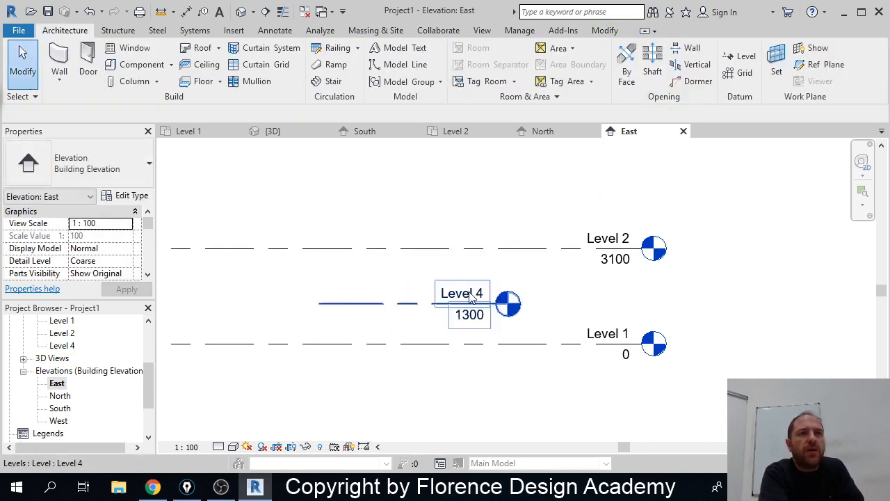
left_click(459, 292)
left_click(481, 292)
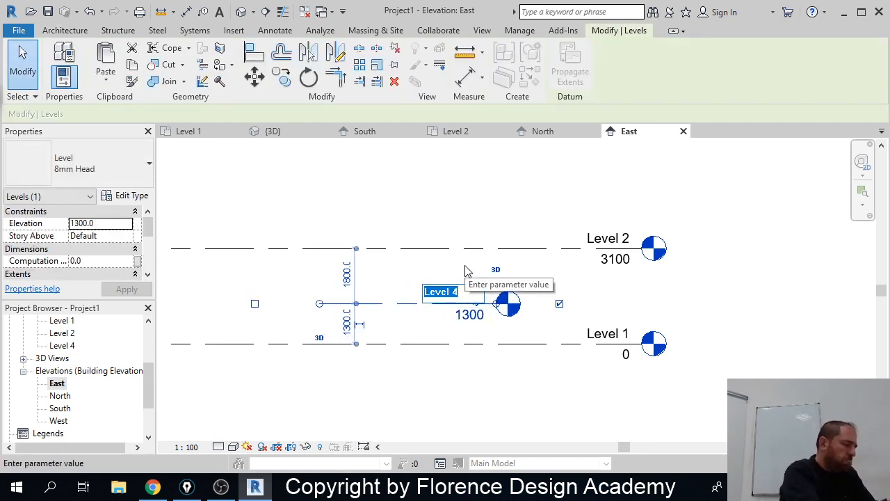
type("mar")
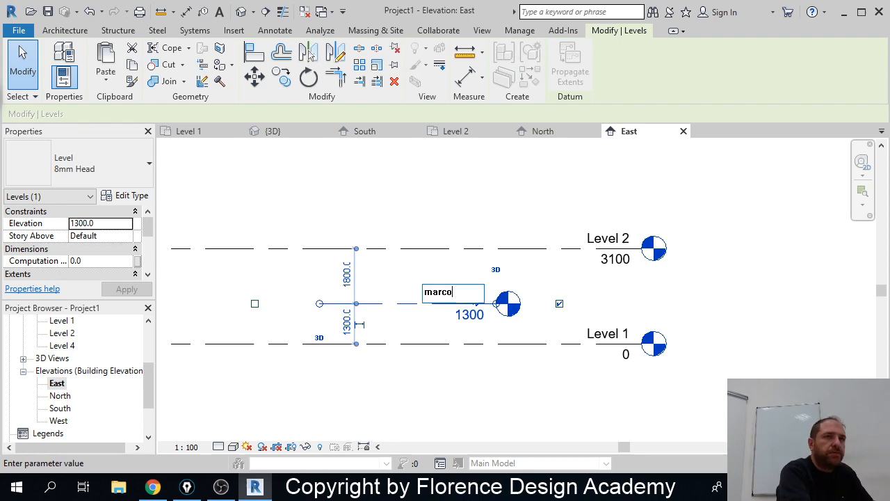
type("co")
left_click(479, 385)
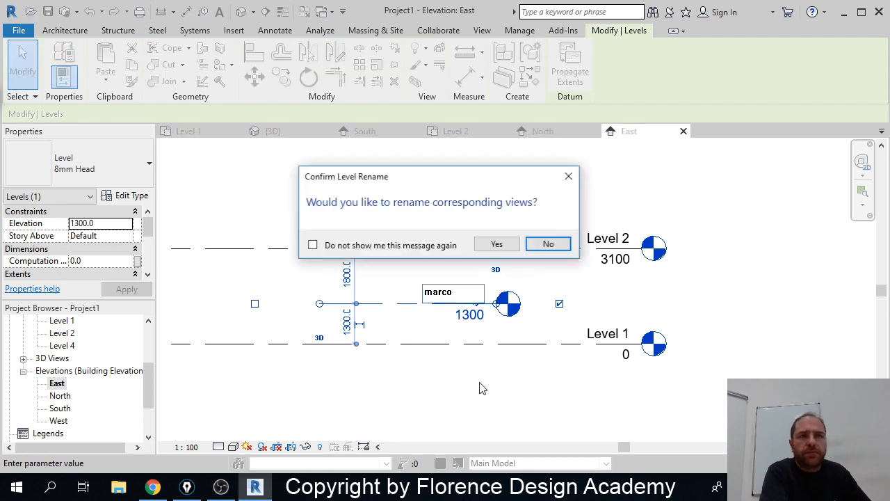
left_click(496, 244)
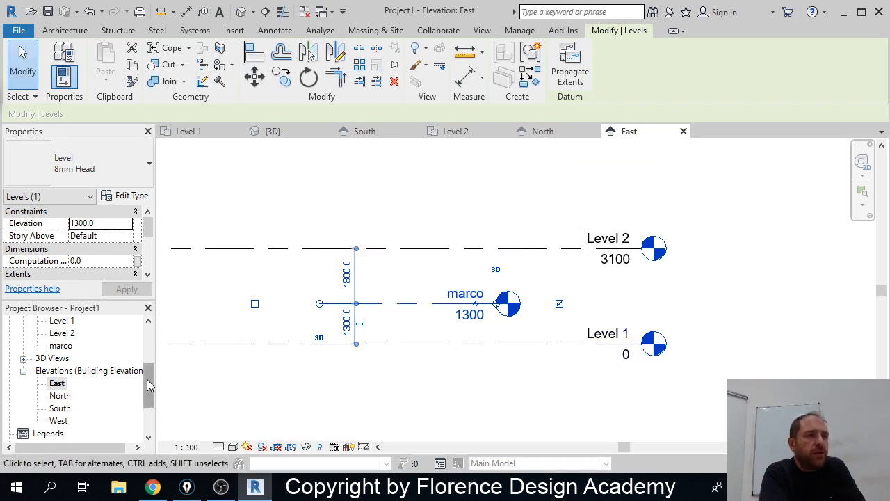
Step: In the Level 1 floor plan, sketch a closed eight-sided floor boundary about 3900 mm wide and 4460 mm tall, with a narrower upper part
left_click_drag(148, 384, 148, 334)
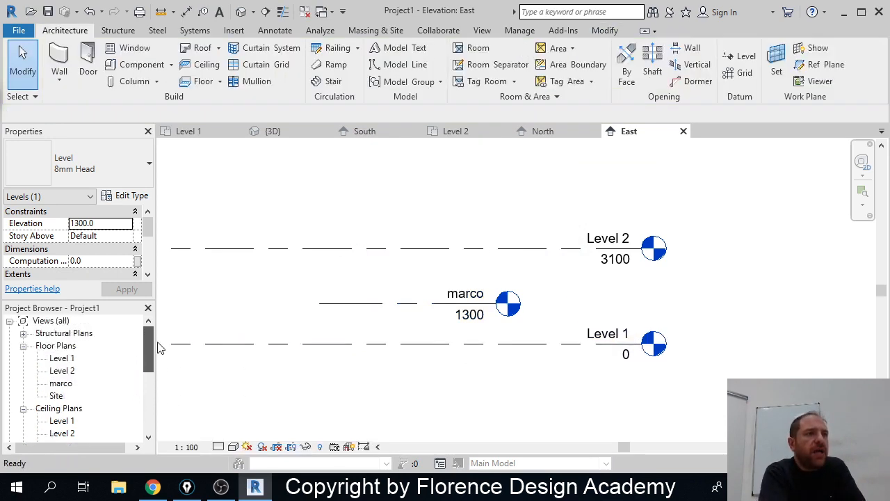
double_click(61, 359)
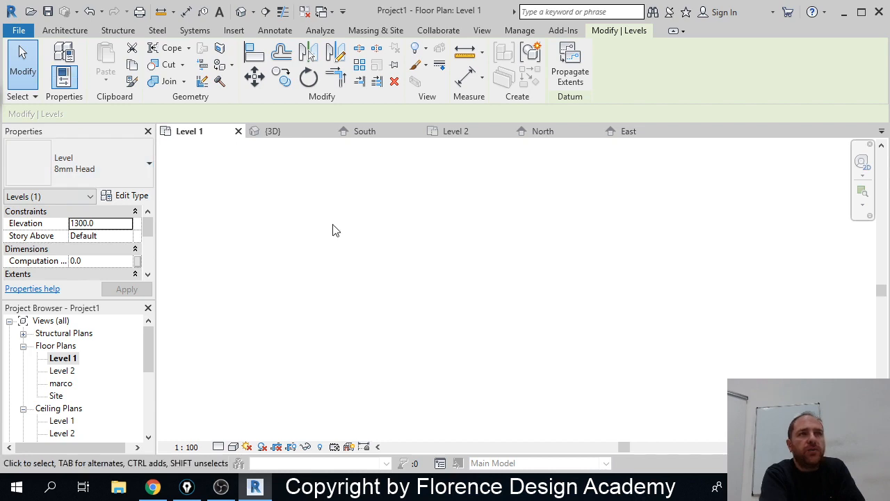
left_click(61, 31)
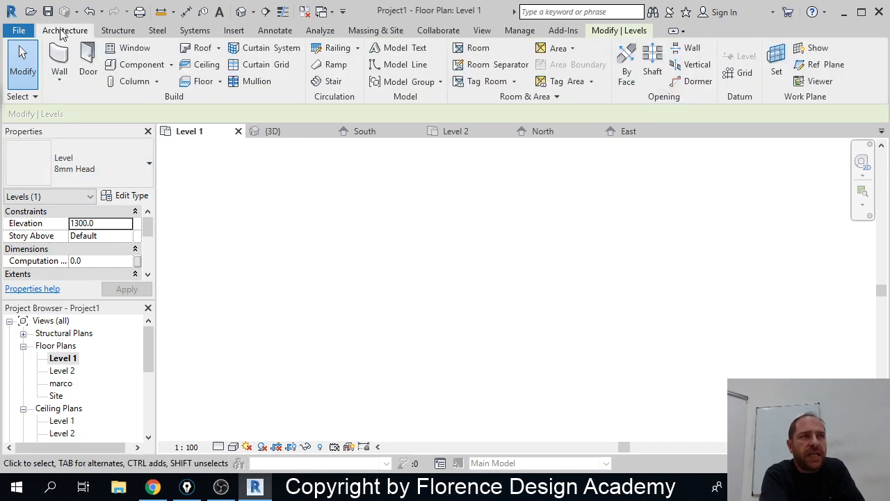
left_click(200, 84)
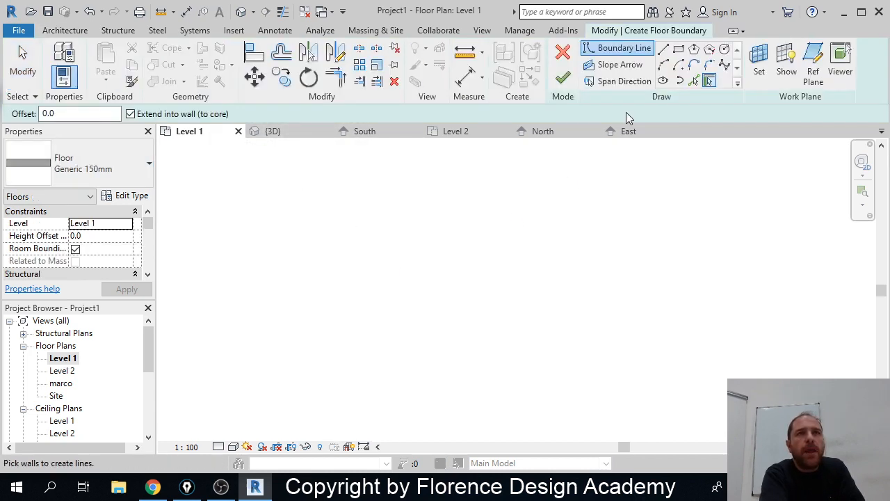
left_click(679, 50)
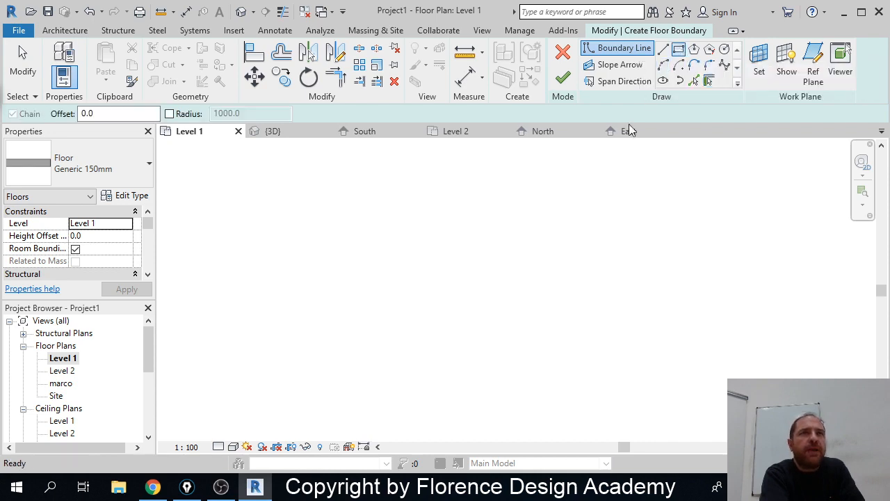
left_click(663, 49)
left_click(398, 207)
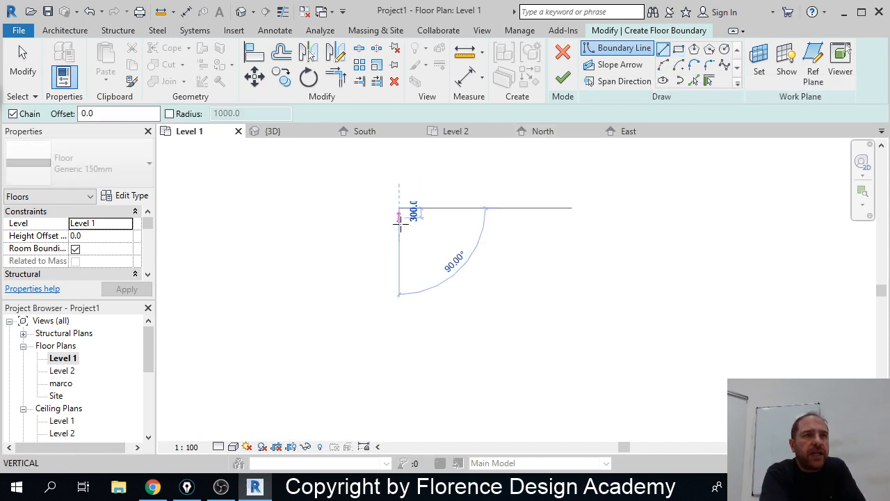
left_click(398, 269)
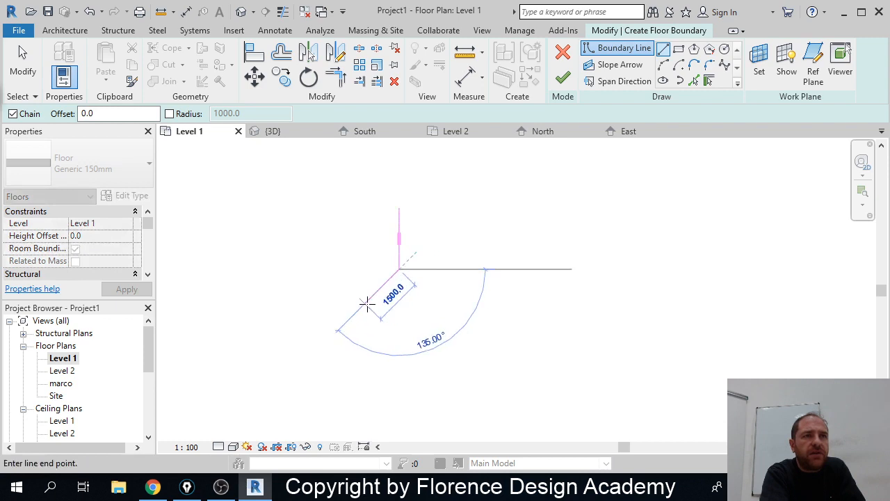
left_click(365, 302)
left_click(365, 351)
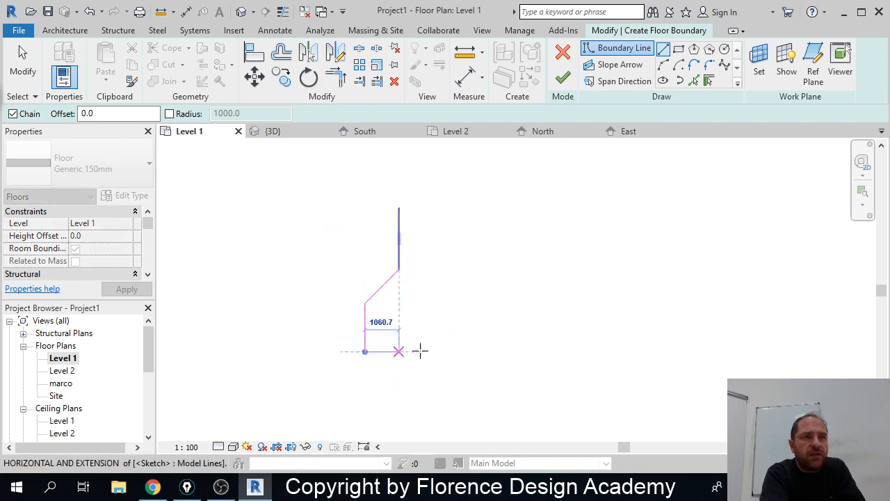
left_click(490, 352)
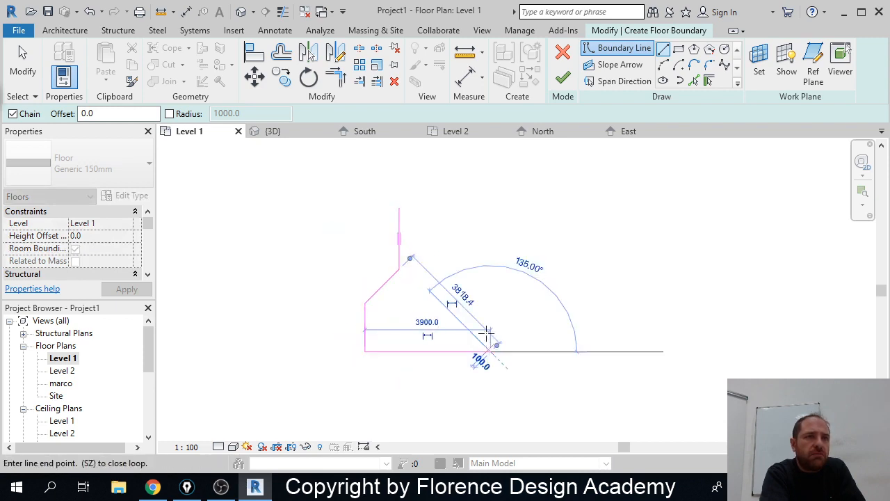
left_click(490, 277)
left_click(445, 277)
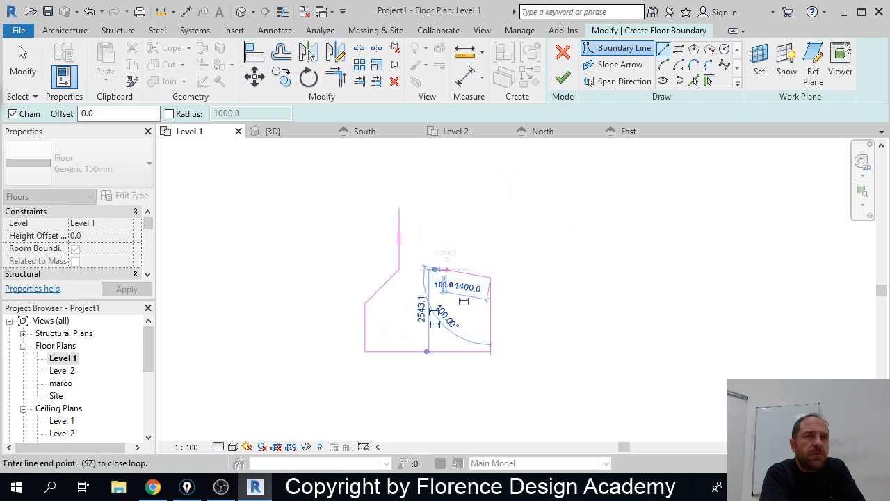
left_click(446, 207)
left_click(399, 207)
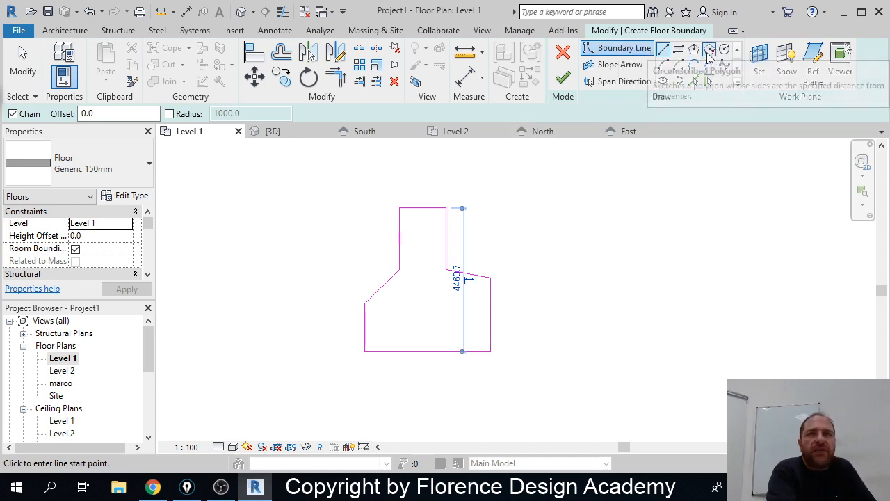
Step: Draw a slope arrow from the midpoint of the floor's narrow upper edge straight down to its lower edge
left_click(613, 65)
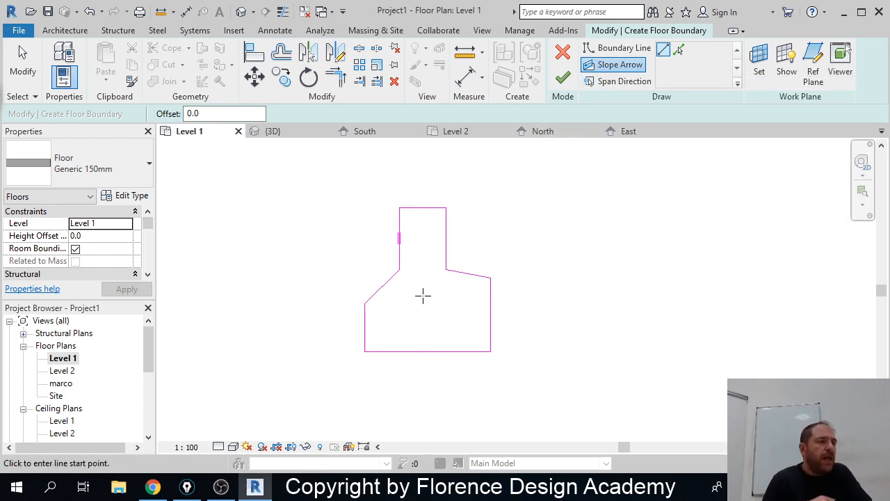
left_click(423, 208)
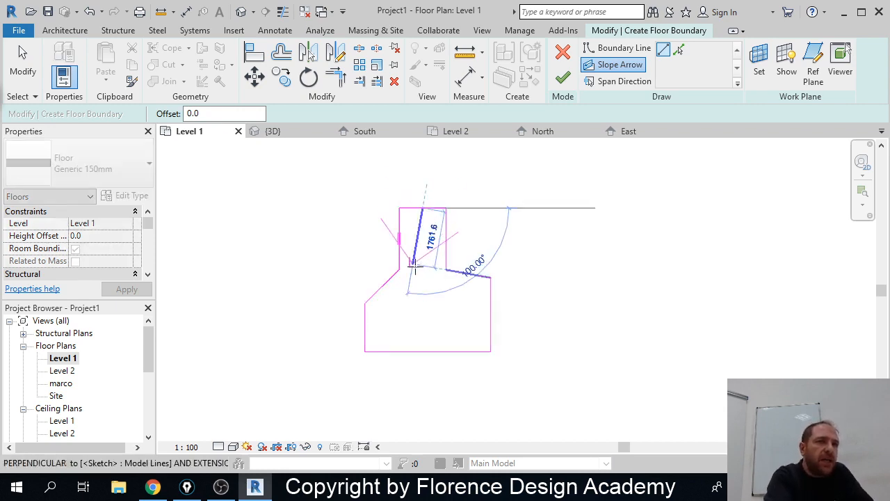
left_click(421, 354)
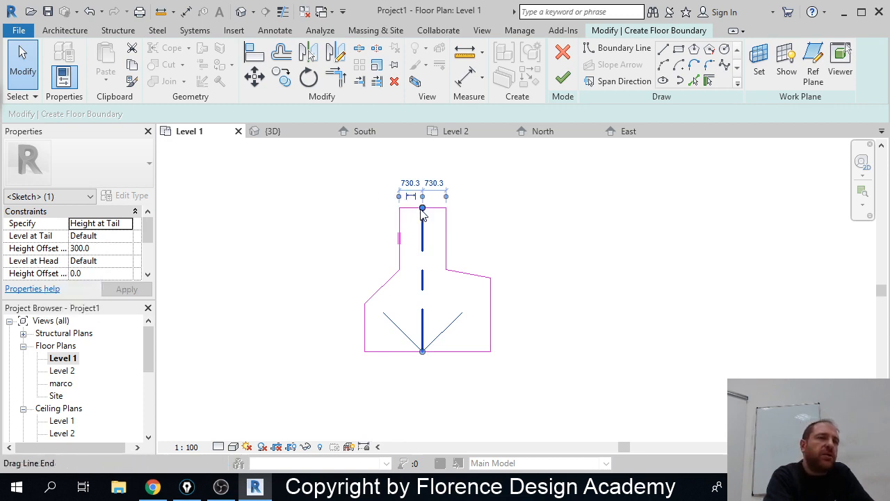
Step: Set the slope arrow's tail to Level 1 with a height offset of 0
scroll(420, 214, "up", 2)
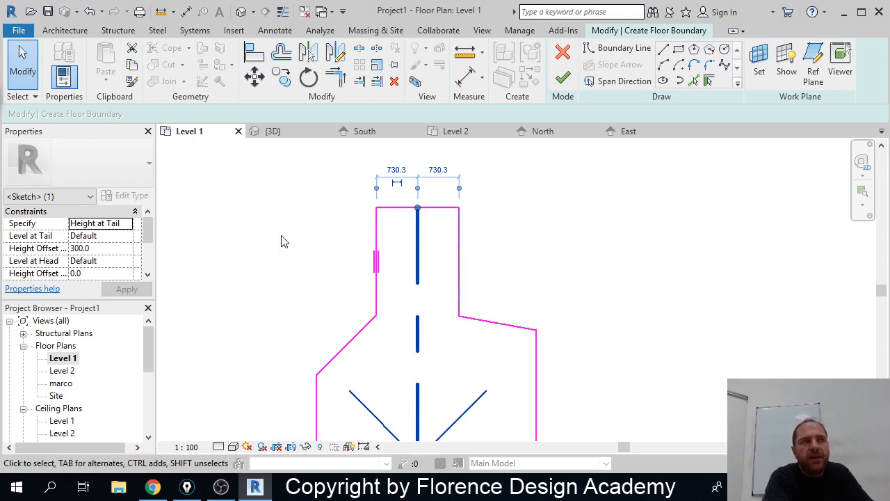
left_click(125, 236)
left_click(127, 239)
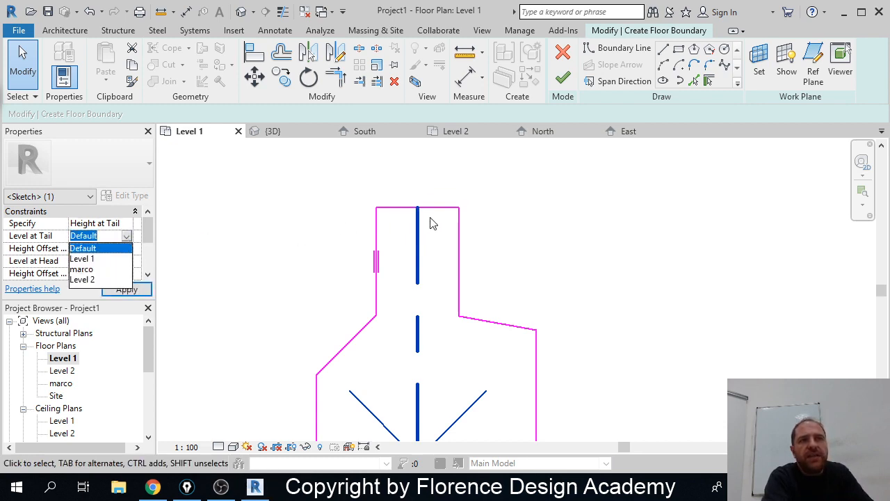
left_click(96, 259)
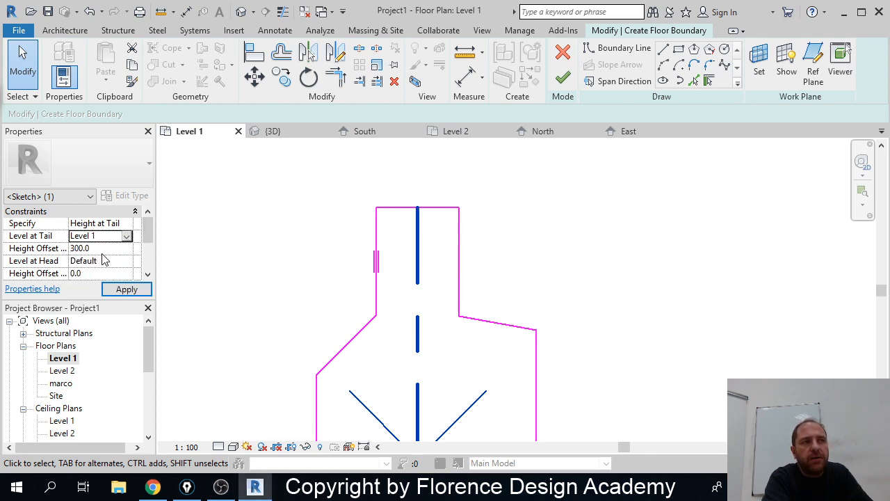
left_click(101, 249)
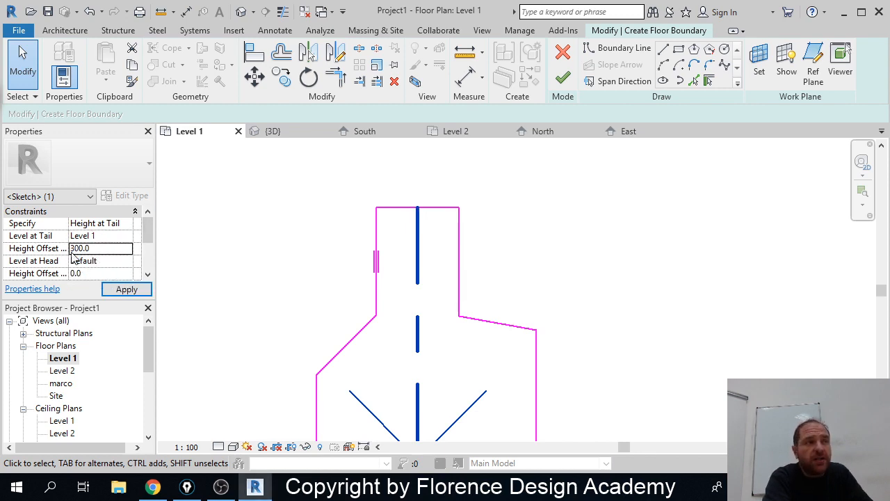
double_click(101, 252)
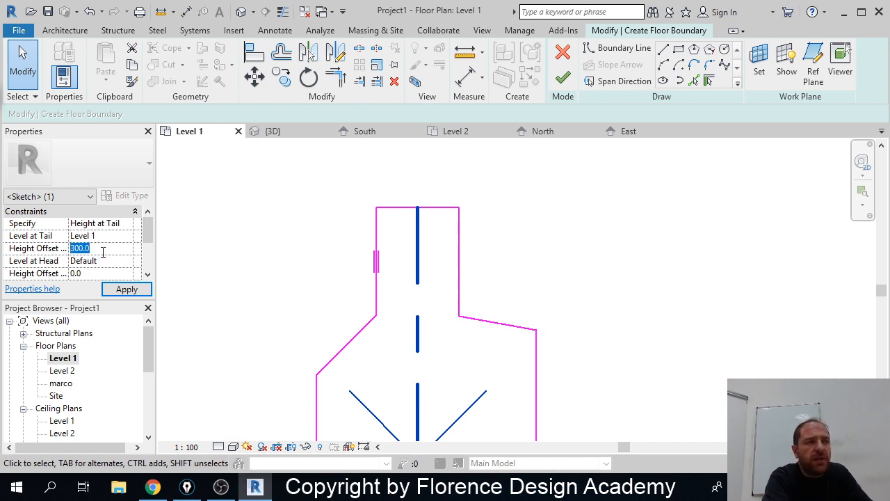
type("0")
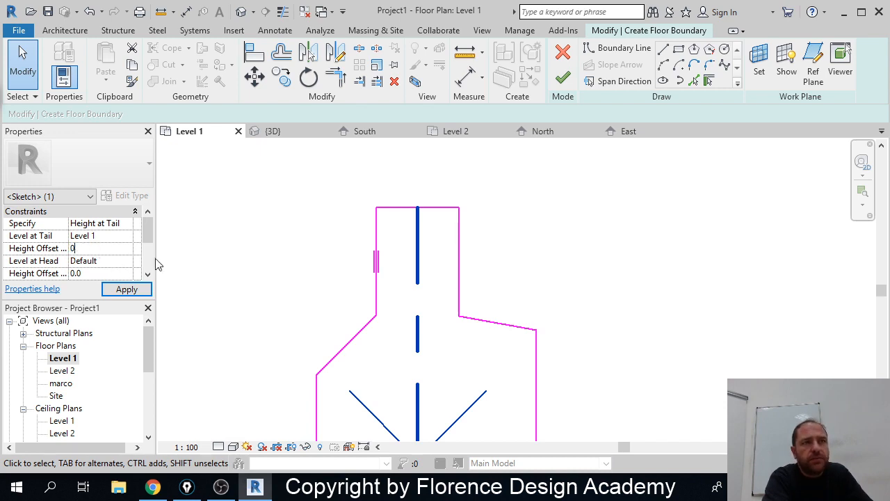
left_click(290, 278)
mouse_move(341, 306)
middle_mouse_down()
mouse_move(340, 219)
mouse_move(360, 274)
middle_mouse_up()
scroll(330, 256, "down", 1)
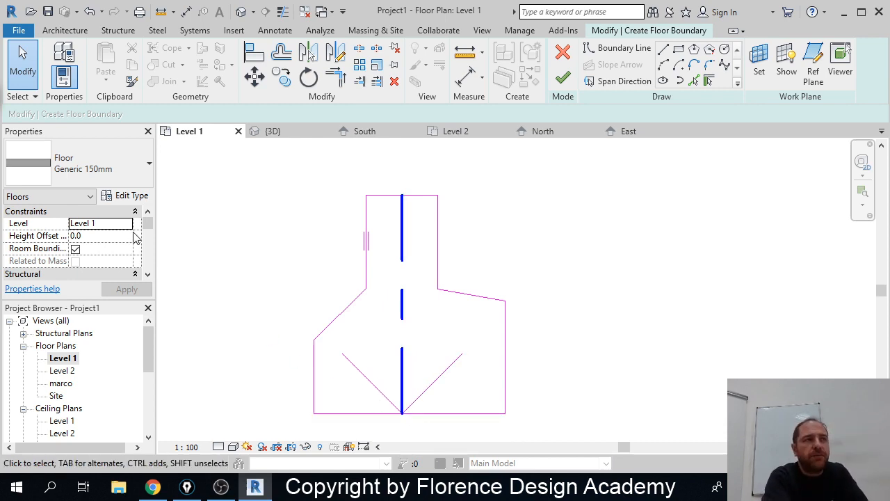
Step: Set the slope arrow's head to the 1300 mm intermediate level and finish the floor sketch
mouse_move(148, 219)
left_mouse_down()
mouse_move(148, 227)
mouse_move(148, 219)
left_mouse_up()
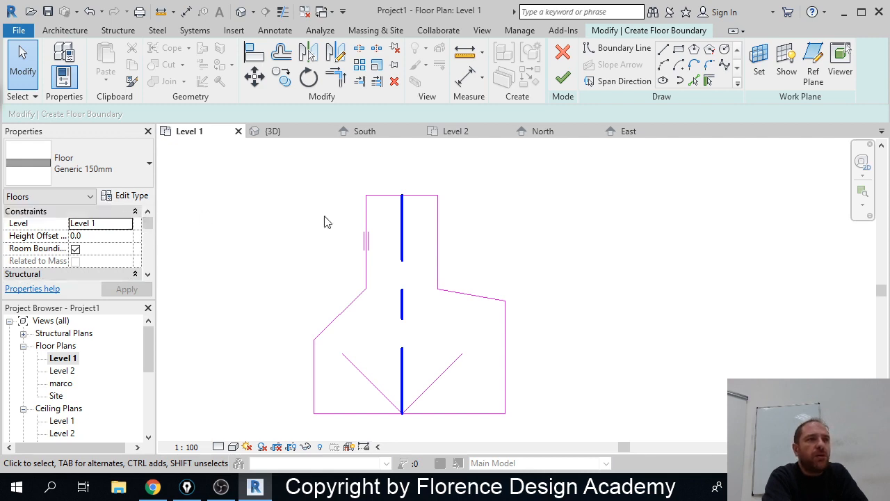
left_click(403, 227)
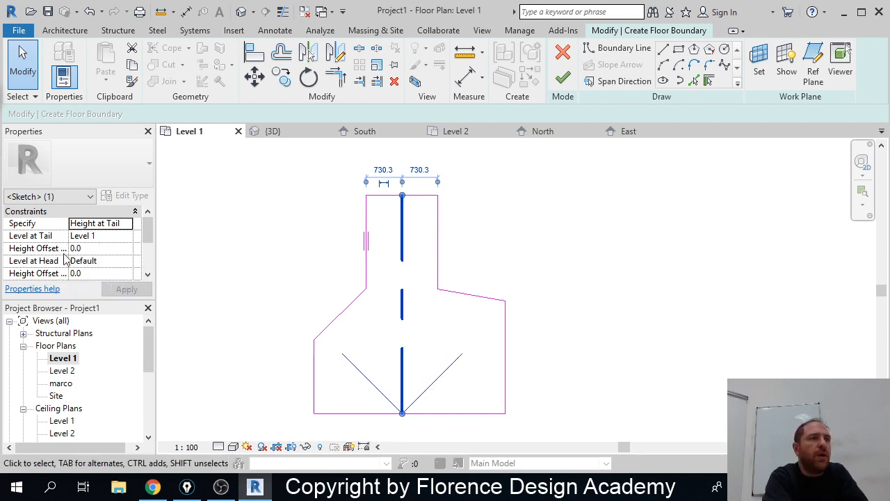
left_click(128, 263)
left_click(83, 294)
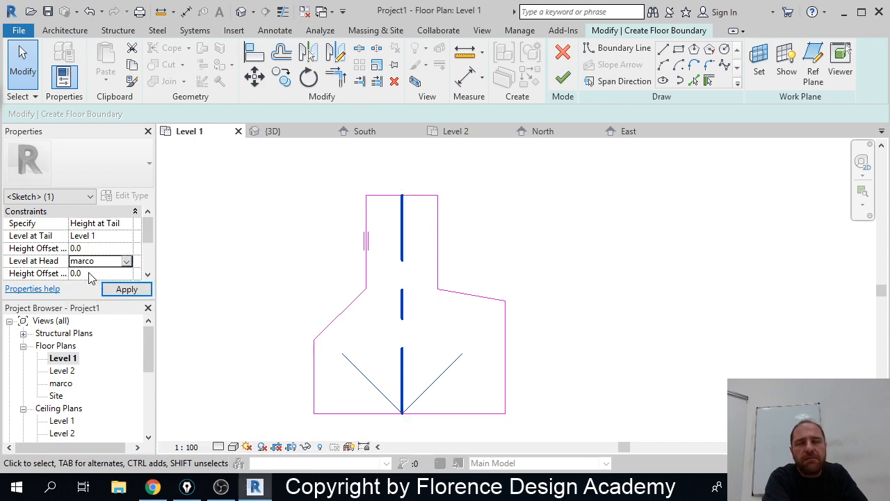
left_click(116, 291)
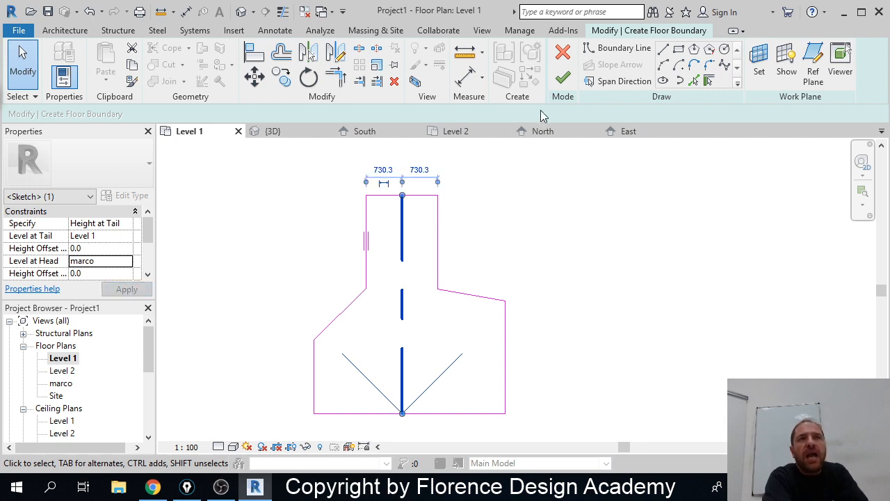
left_click(564, 78)
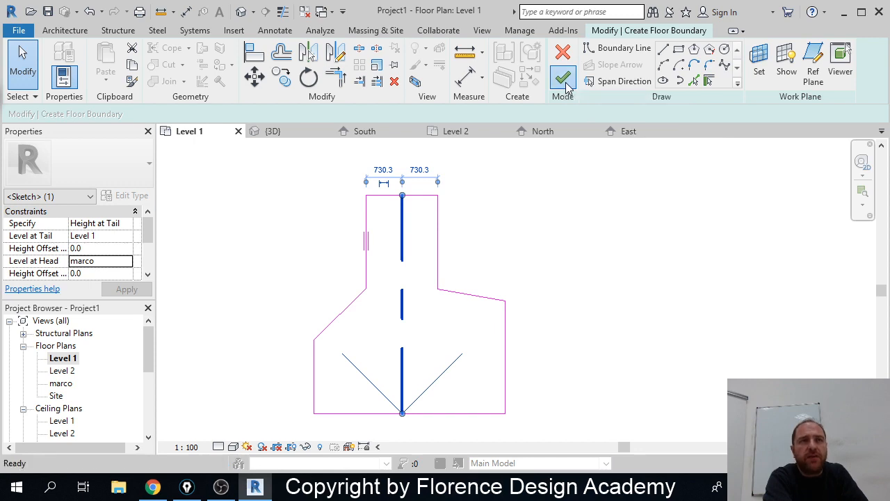
left_click(522, 267)
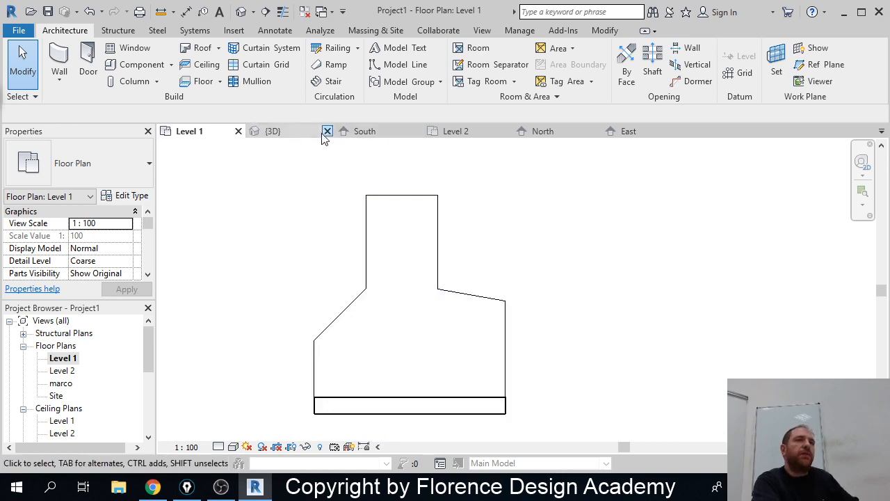
Step: Inspect the sloped floor from the side in the 3D view to check its incline between the levels
left_click(289, 133)
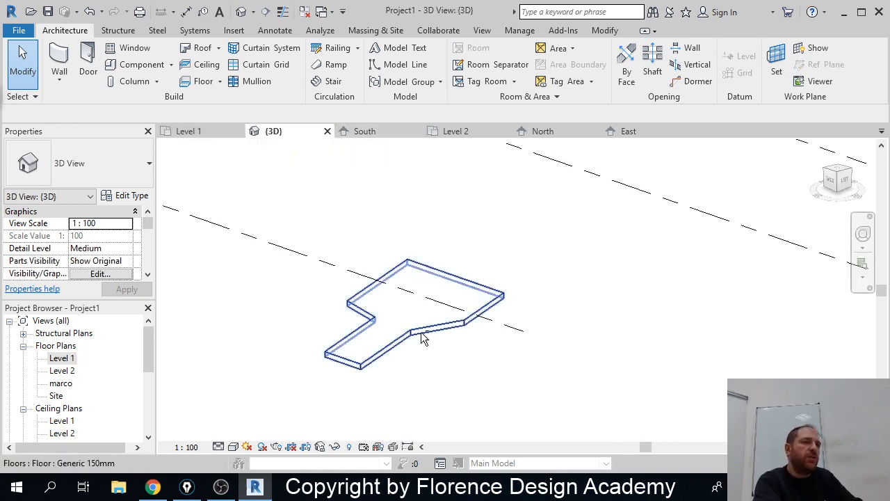
middle_click_drag(421, 332, 361, 268, "shift")
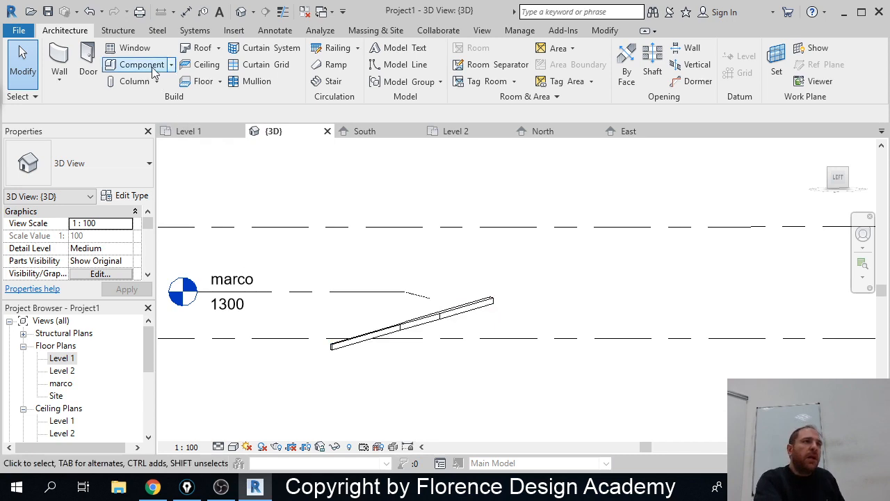
left_click(61, 61)
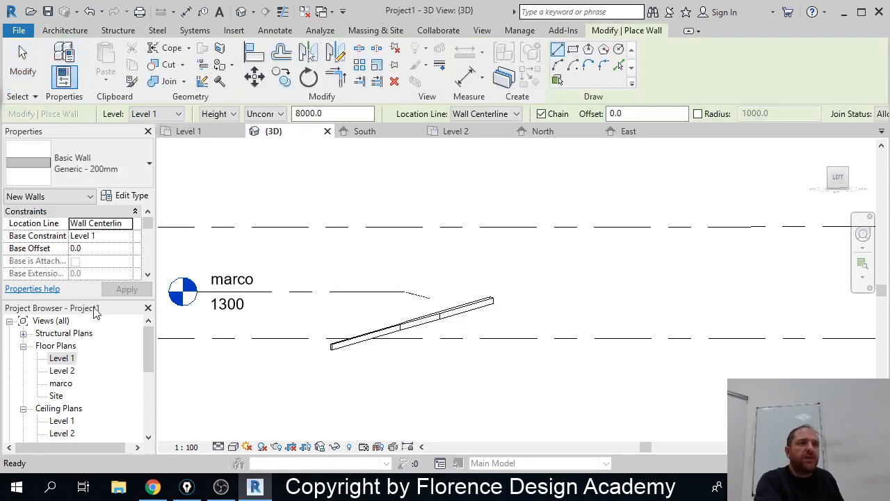
Step: In the Level 1 floor plan, start a new floor and draw its inner boundary arc, radius about 3440 mm, from the narrow part's upper-left corner
left_click(203, 132)
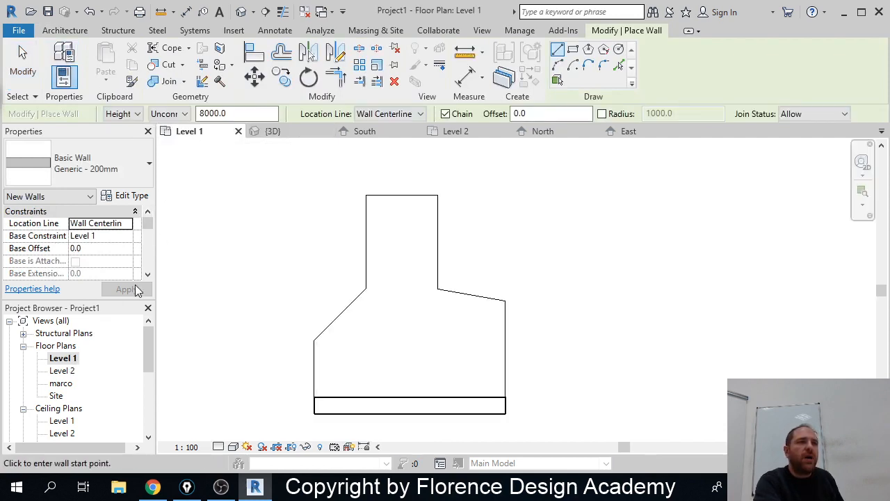
left_click(80, 33)
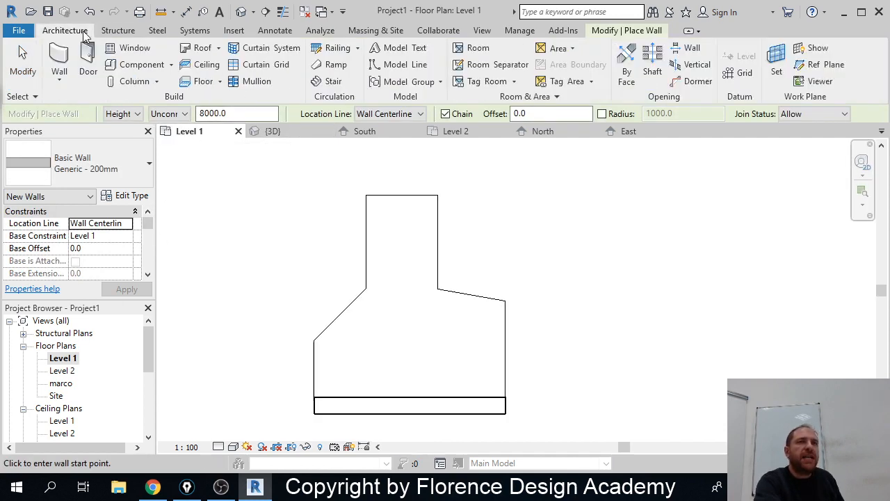
left_click(199, 81)
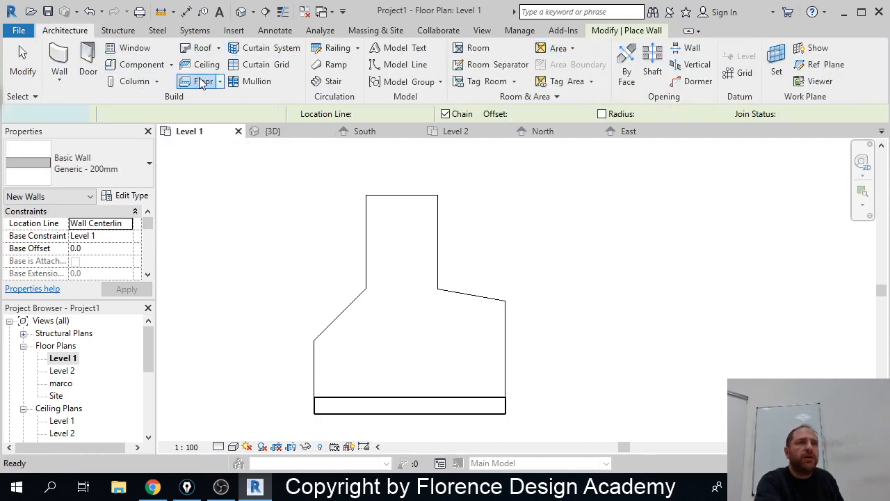
middle_click_drag(394, 179, 430, 341)
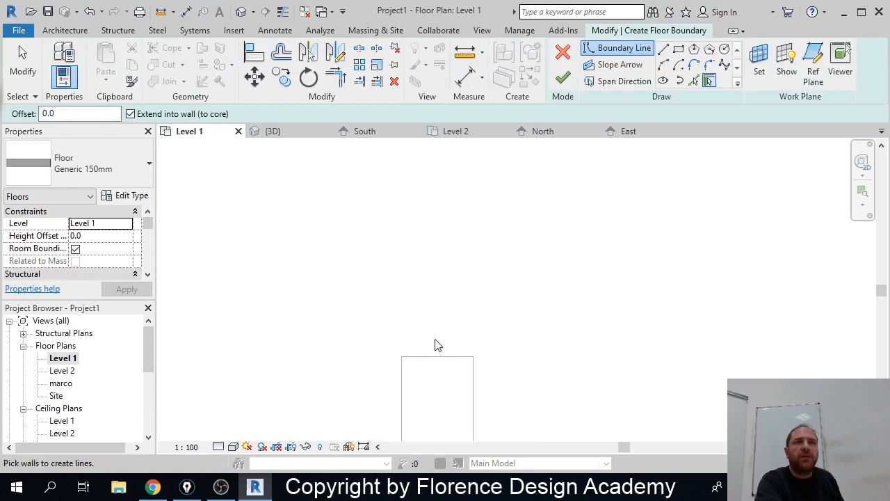
left_click(663, 65)
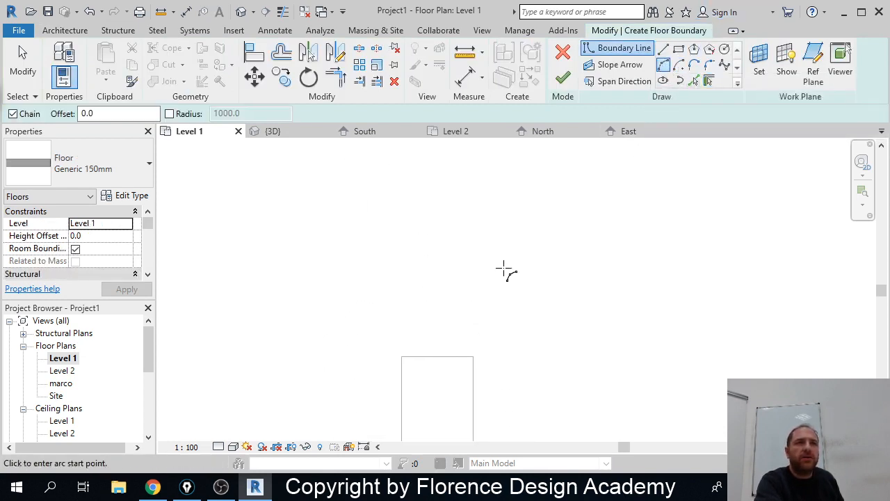
left_click(401, 356)
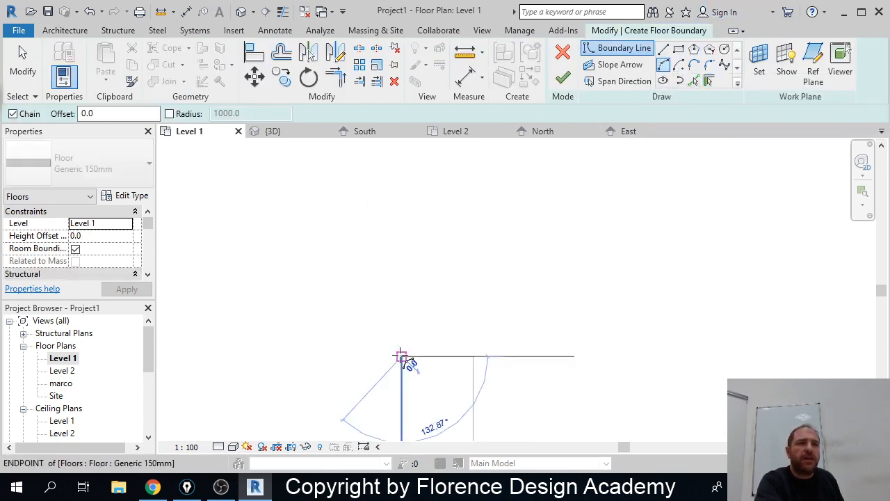
left_click(288, 187)
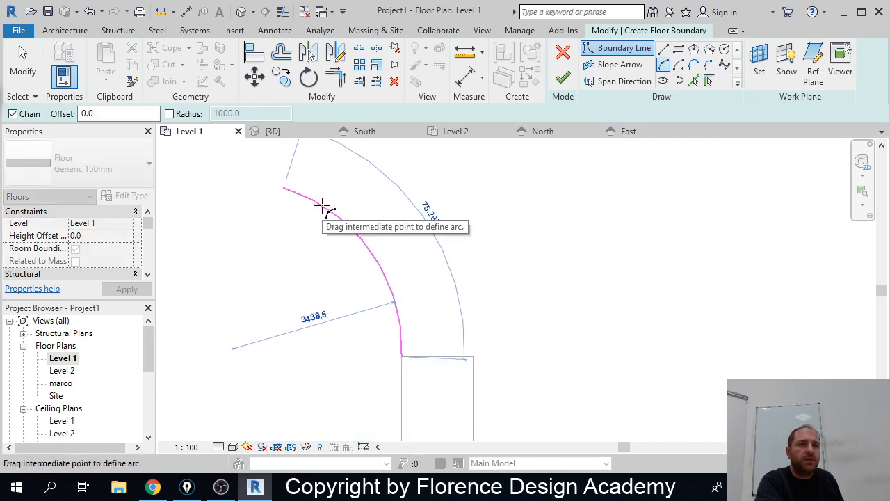
left_click(322, 208)
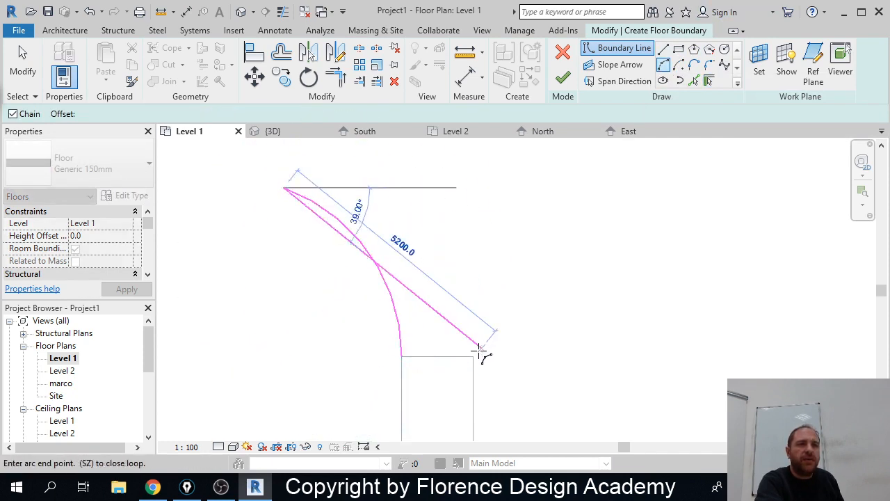
right_click(376, 185)
left_click(461, 197)
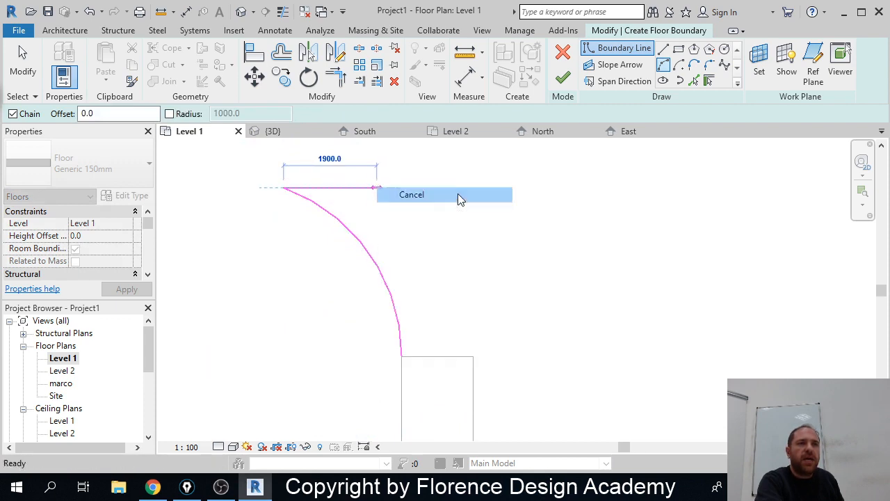
Step: Draw the outer boundary arc, radius about 5160 mm, from the narrow part's upper-right corner, curving alongside the inner arc
left_click(472, 356)
middle_click_drag(379, 194, 392, 238)
left_click(324, 188)
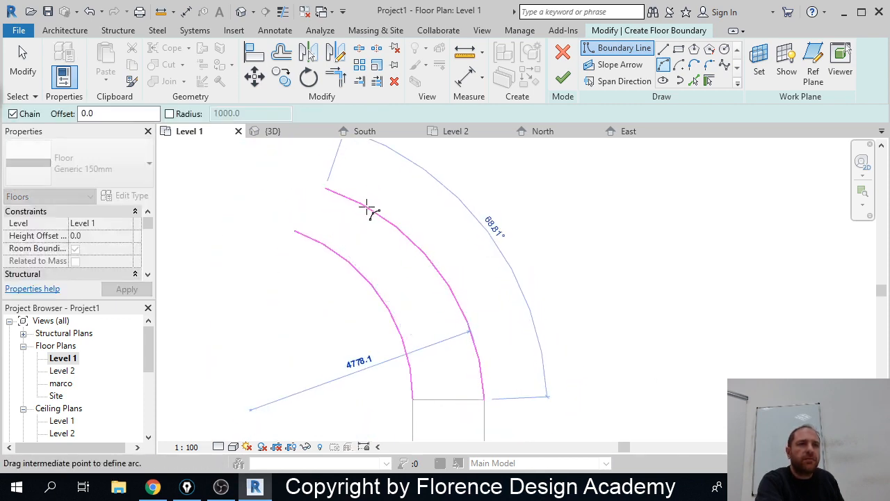
left_click(365, 208)
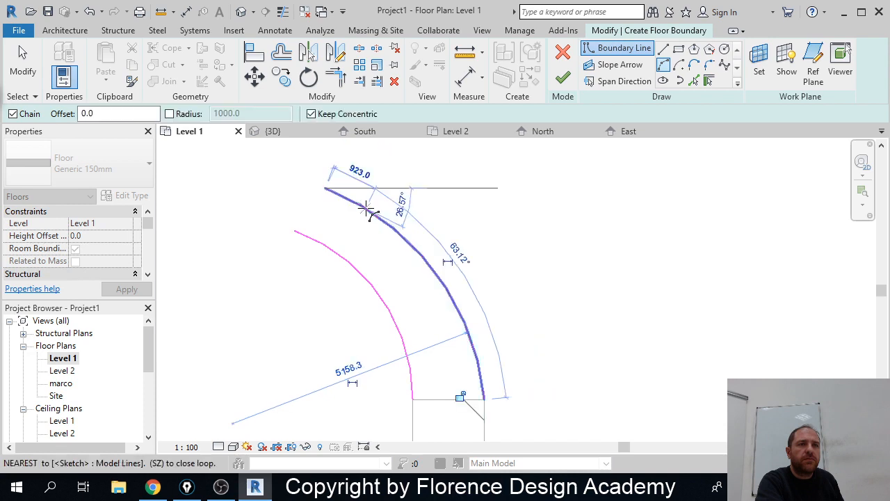
Step: Try to close the far end of the two arcs with a straight line, and undo that line
left_click(661, 50)
left_click(326, 189)
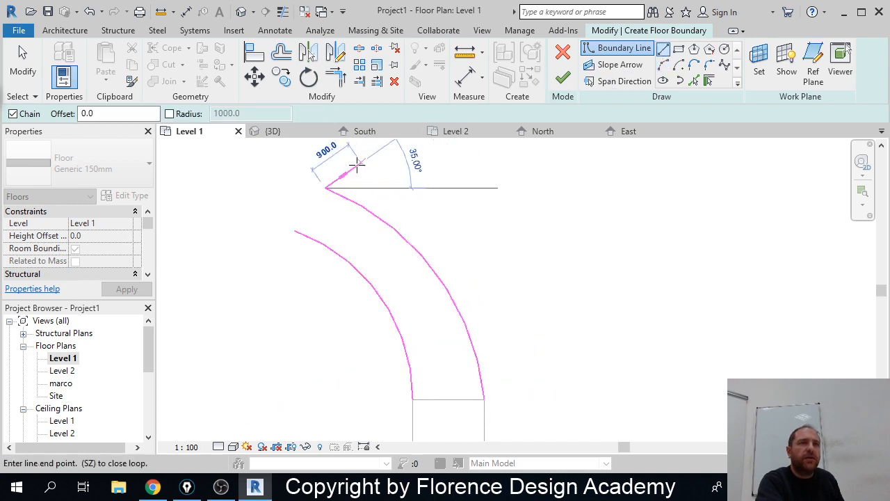
left_click(292, 228)
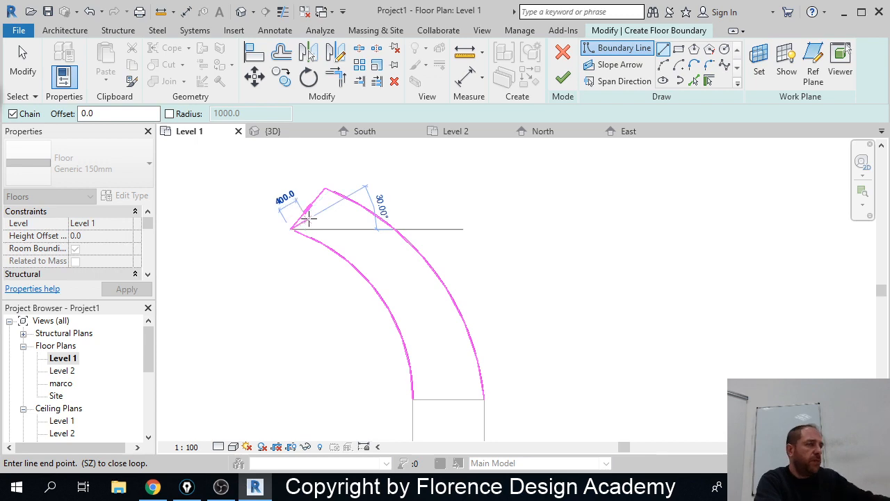
key("Escape")
key("ctrl+z")
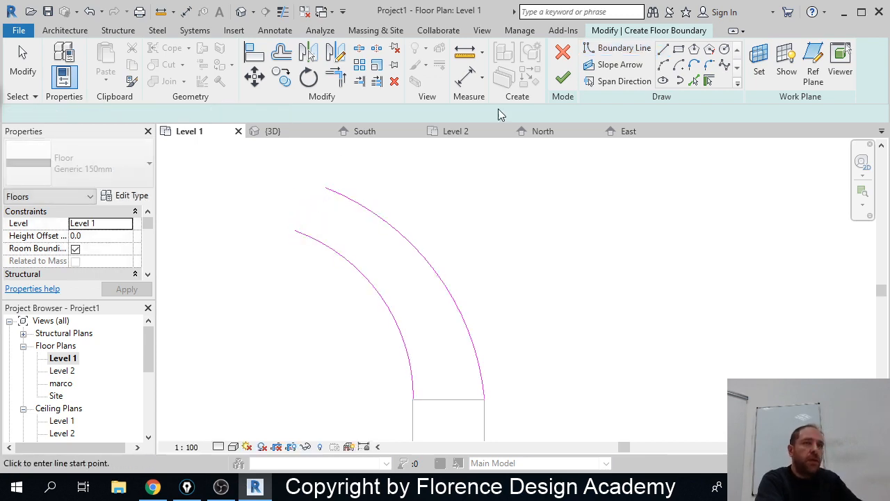
Step: Close both ends of the curved boundary with straight lines, one along the existing floor's upper edge, and finish the floor sketch
left_click(325, 188)
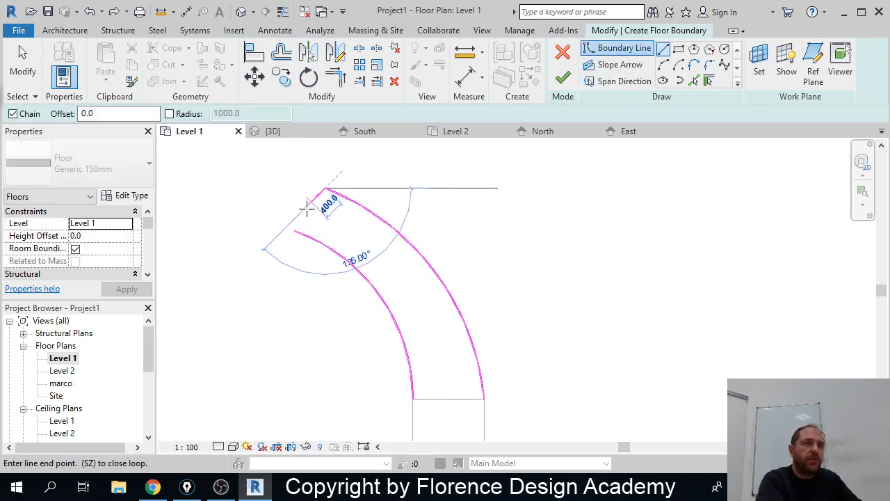
left_click(293, 229)
key("Escape")
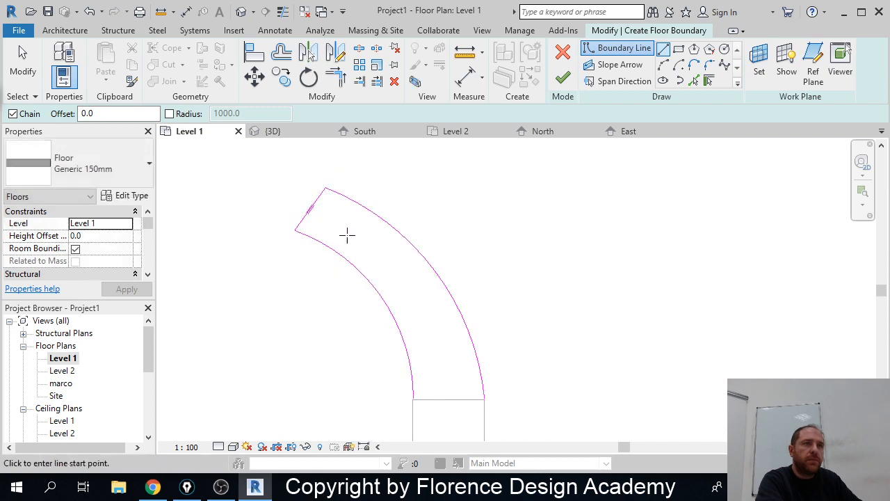
left_click(484, 398)
left_click(413, 398)
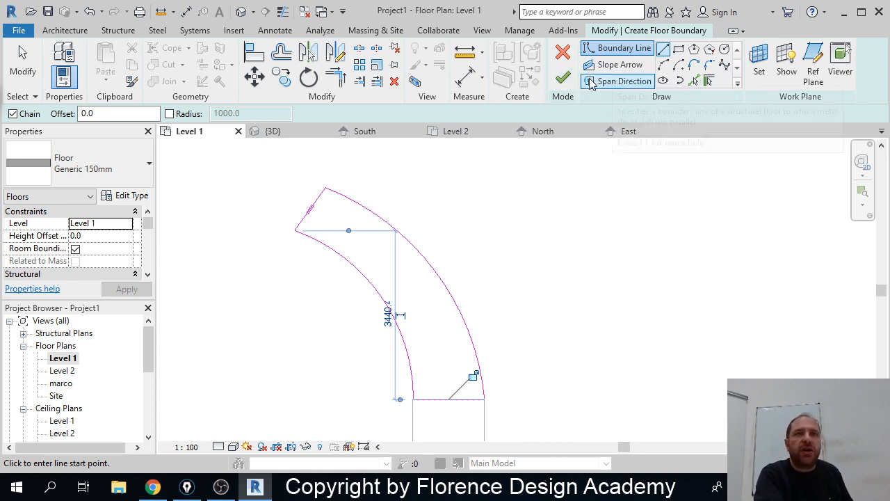
left_click(564, 80)
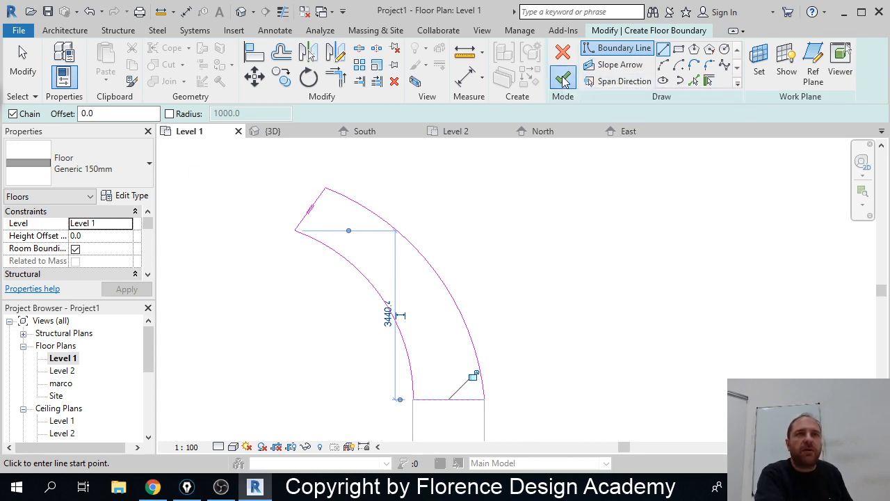
left_click(554, 198)
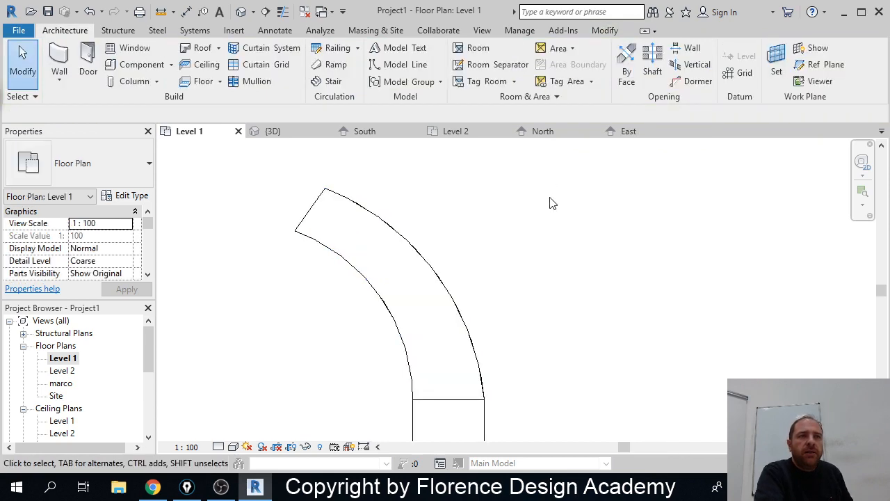
Step: Examine in the 3D view how the flat curved floor meets the lower end of the sloped floor
scroll(540, 207, "down", 2)
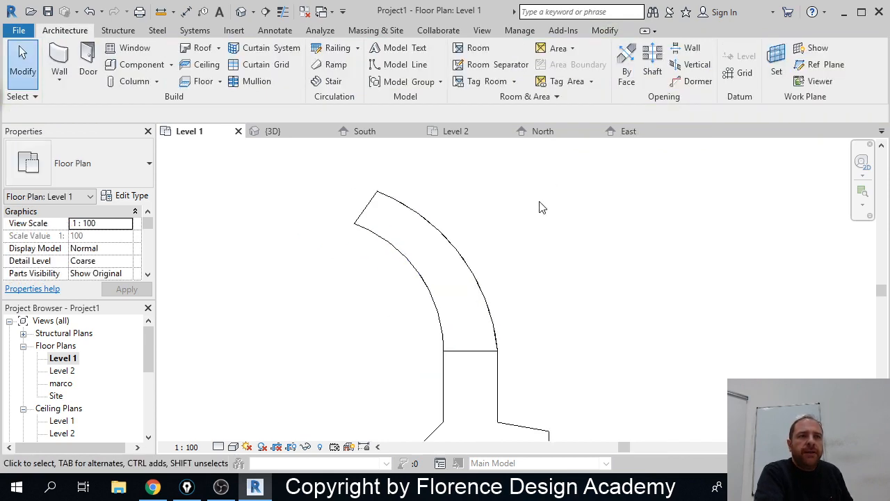
left_click(285, 132)
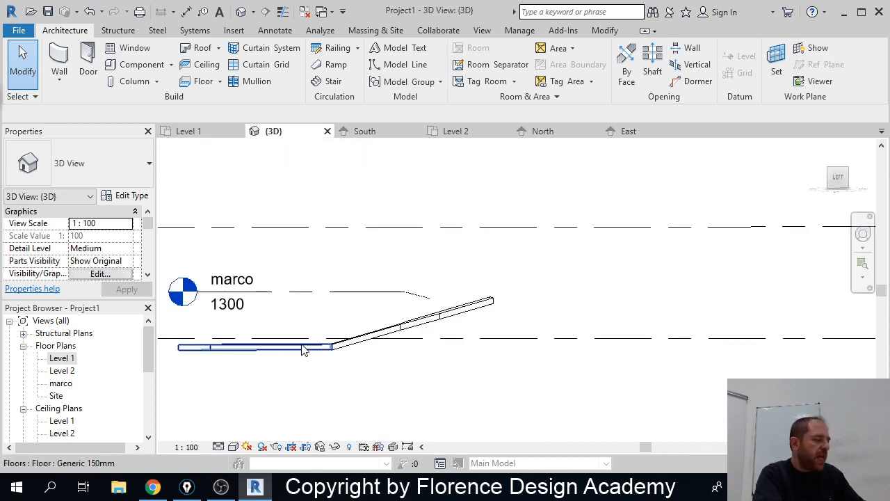
key("alt")
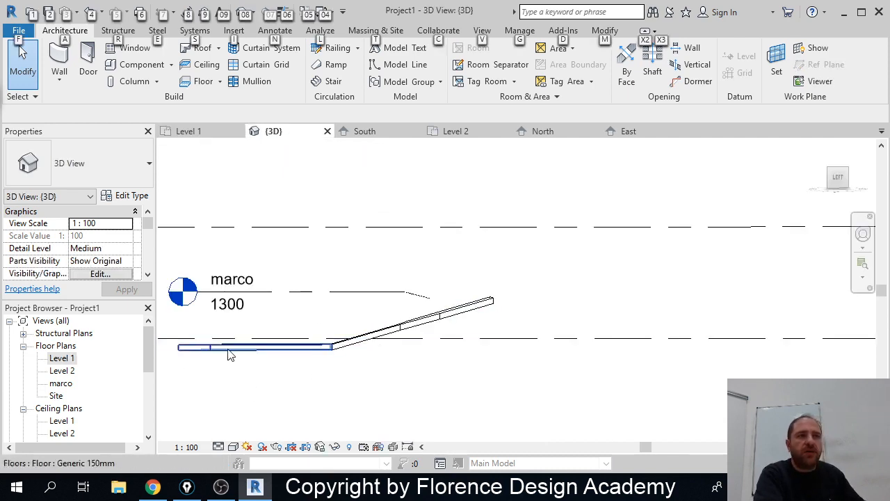
middle_click(306, 342)
middle_click_drag(306, 342, 276, 359, "shift")
scroll(323, 353, "up", 5)
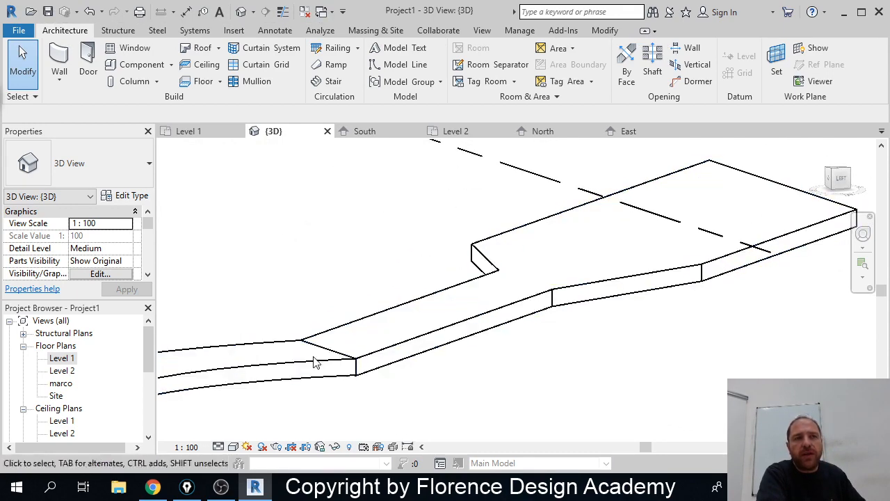
scroll(337, 358, "down", 1)
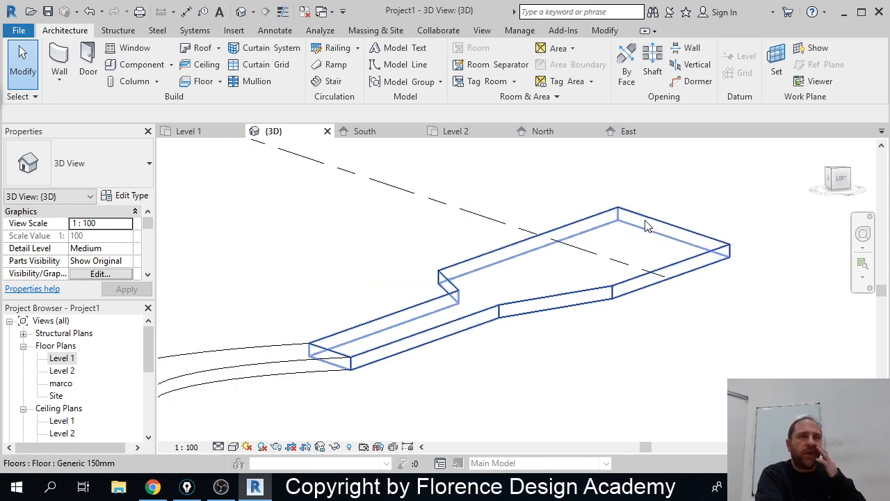
Step: In the 1300 mm intermediate level's plan, start a Generic 150mm floor with a boundary line along the sloped floor's wide lower edge
left_click(61, 384)
double_click(61, 384)
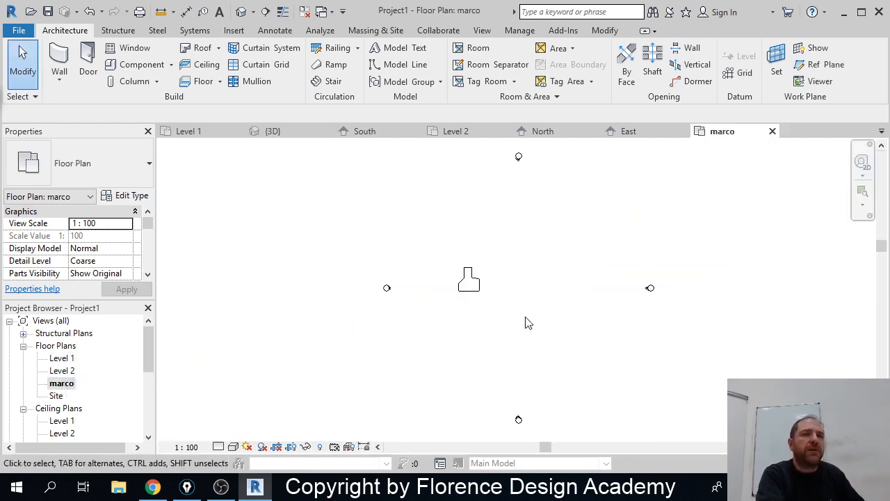
scroll(459, 284, "up", 4)
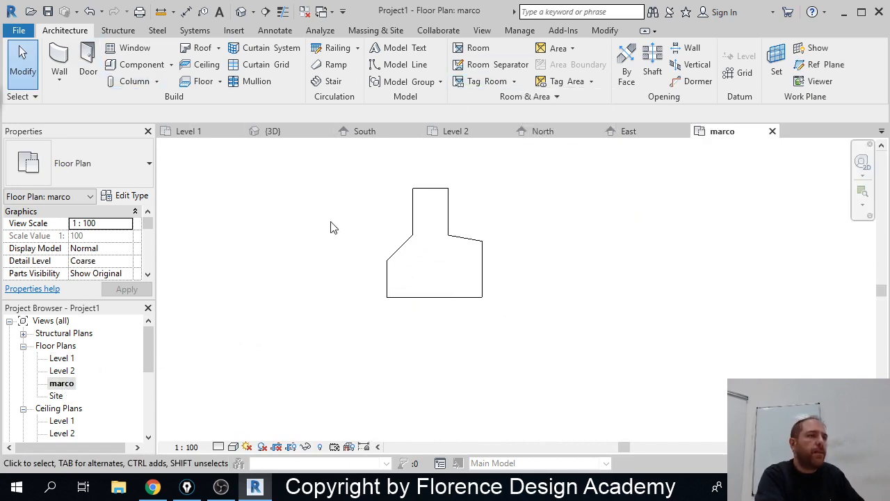
left_click(201, 82)
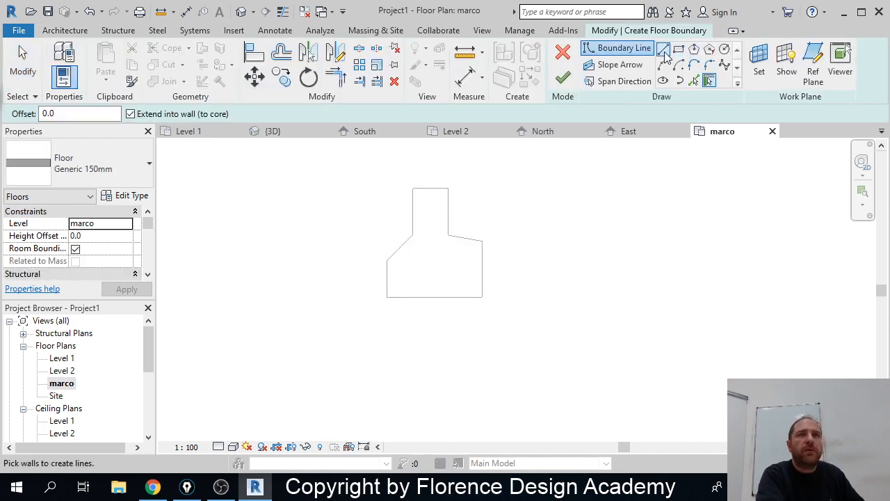
left_click(387, 297)
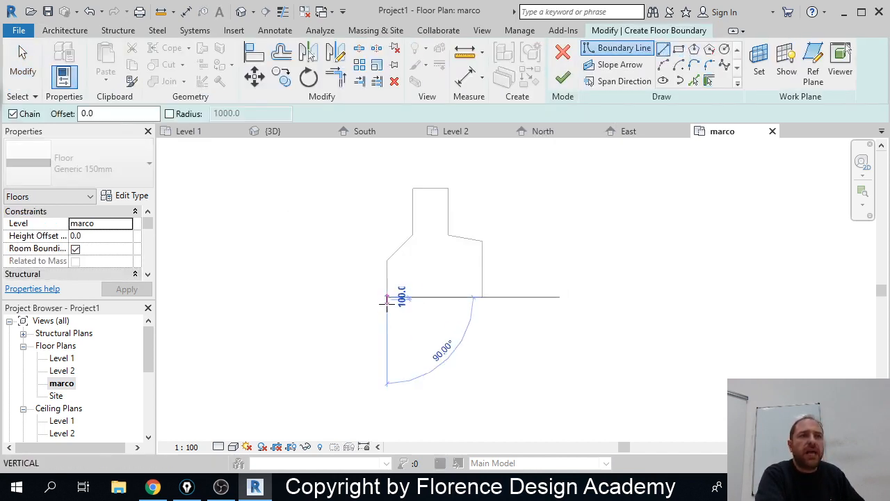
left_click(483, 297)
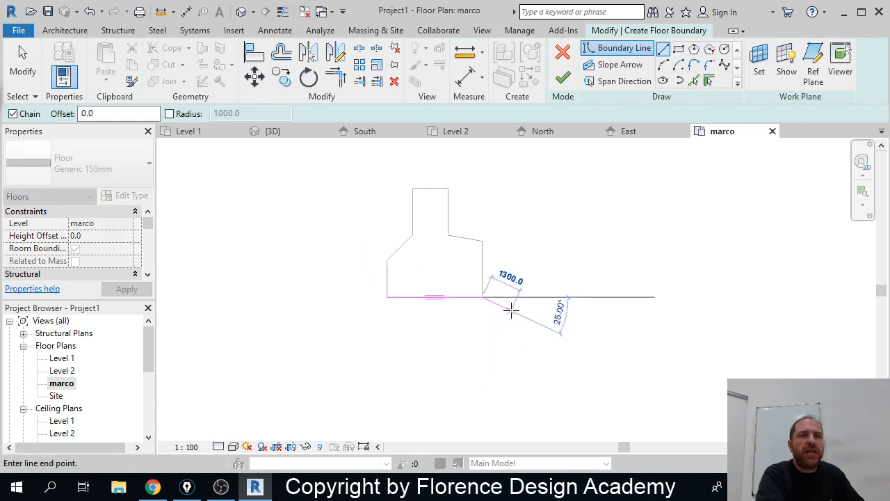
Step: Complete the floor boundary as two wings spreading downward, with ends about 2800 mm and 2200 mm wide, and finish the sketch
left_click(557, 341)
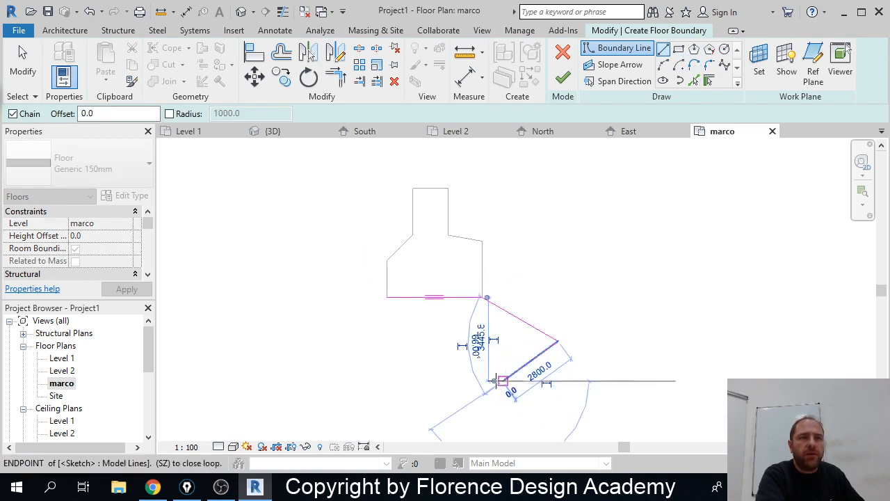
left_click(502, 381)
left_click(432, 340)
left_click(365, 379)
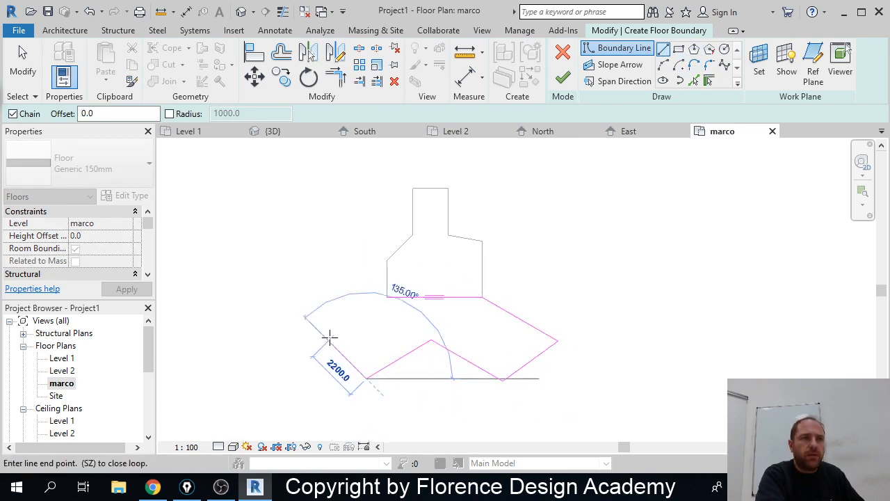
left_click(327, 340)
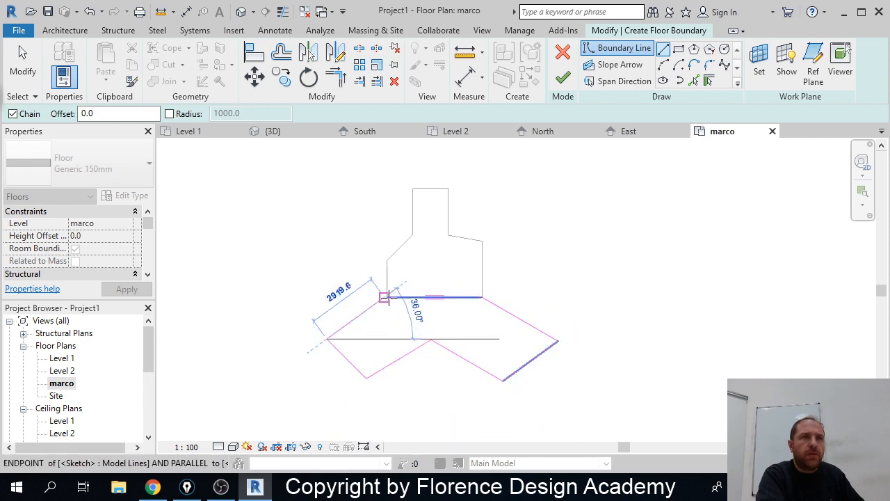
left_click(386, 296)
scroll(391, 308, "up", 2)
scroll(378, 298, "up", 5)
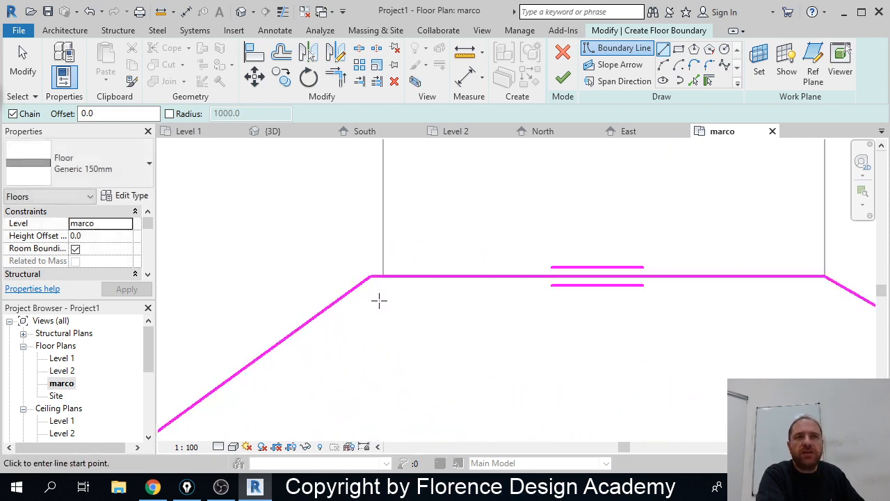
left_click(562, 77)
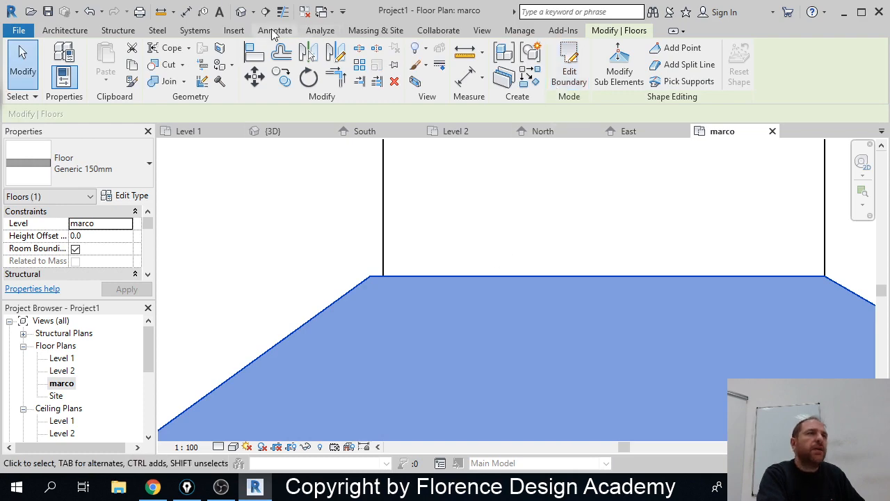
Step: Examine in the 3D view and from the side how the new flat floor meets the sloped floor's upper end
left_click(303, 132)
middle_click_drag(405, 264, 454, 303, "shift")
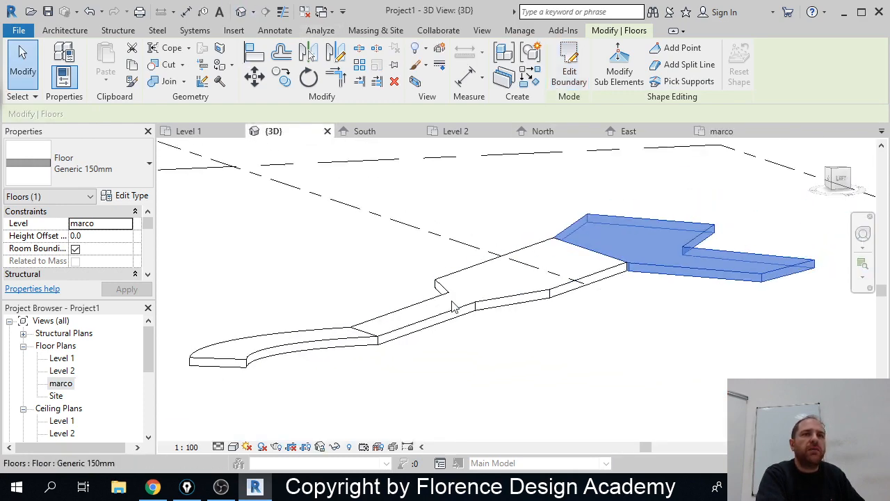
left_click(576, 368)
mouse_move(576, 368)
middle_mouse_down("shift")
mouse_move(601, 379)
mouse_move(576, 354)
middle_mouse_up("shift")
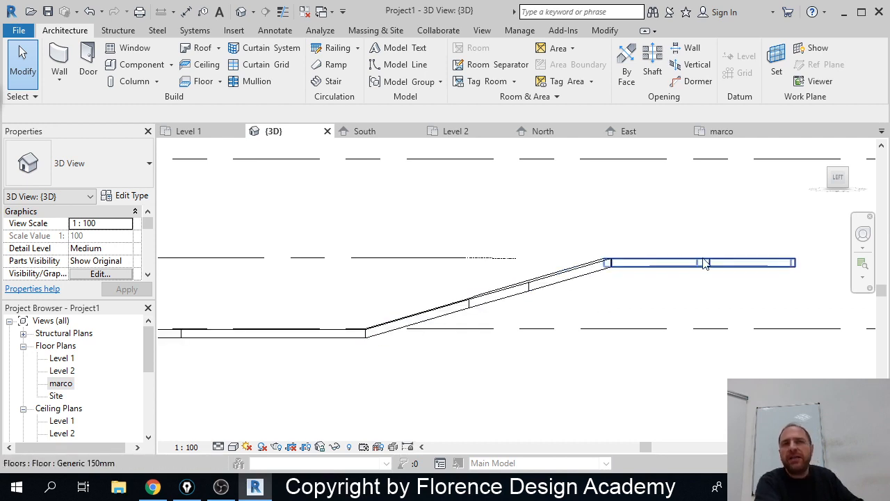
middle_click_drag(661, 274, 665, 320, "shift")
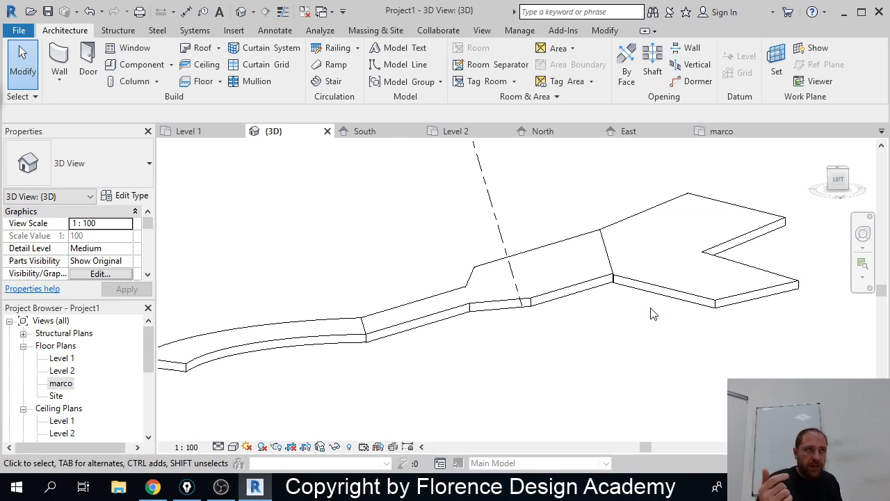
Step: On Level 1, draw a chain of Generic - 200mm walls, 8000 mm high, from the curved floor's far end to the two-winged floor's left end
left_click(61, 63)
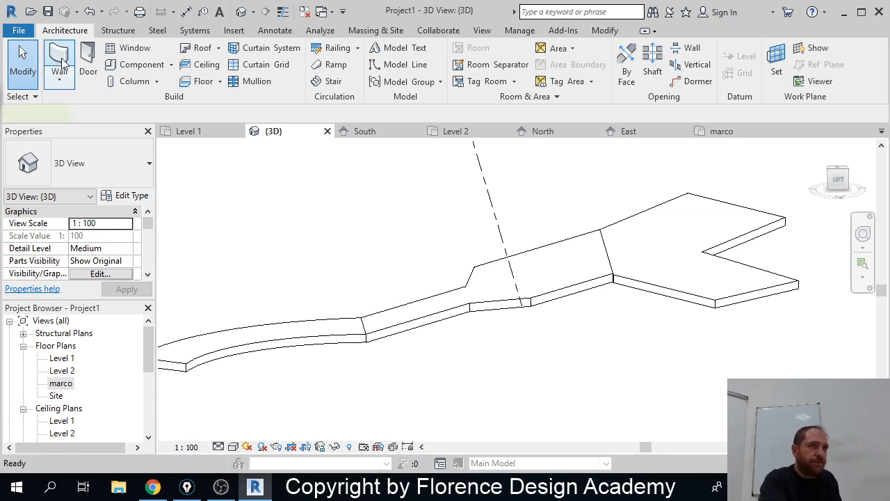
left_click(207, 130)
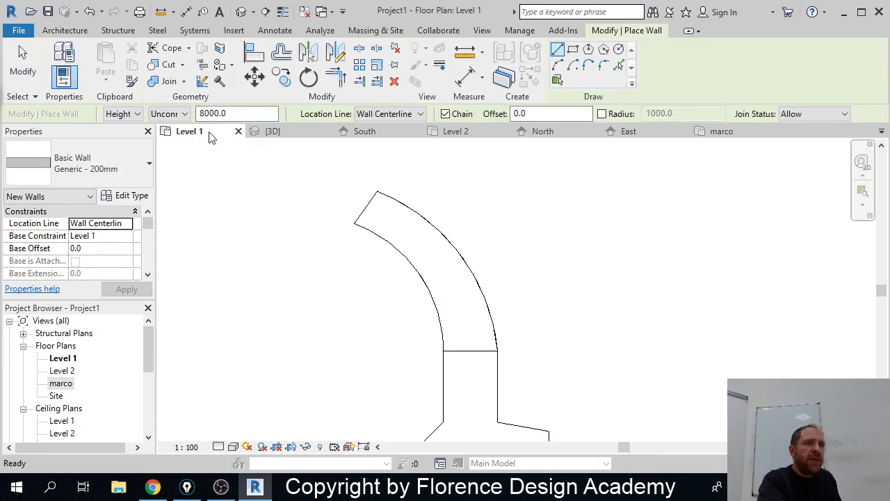
scroll(526, 249, "down", 3)
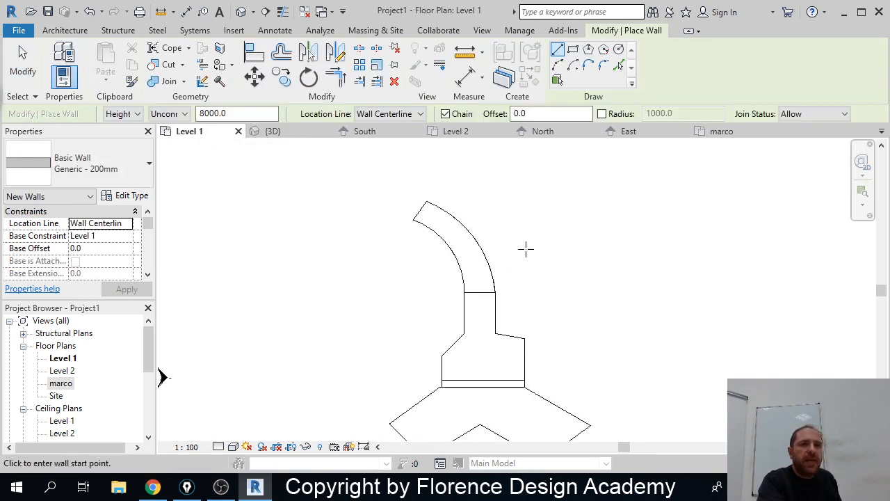
middle_click_drag(525, 248, 502, 219)
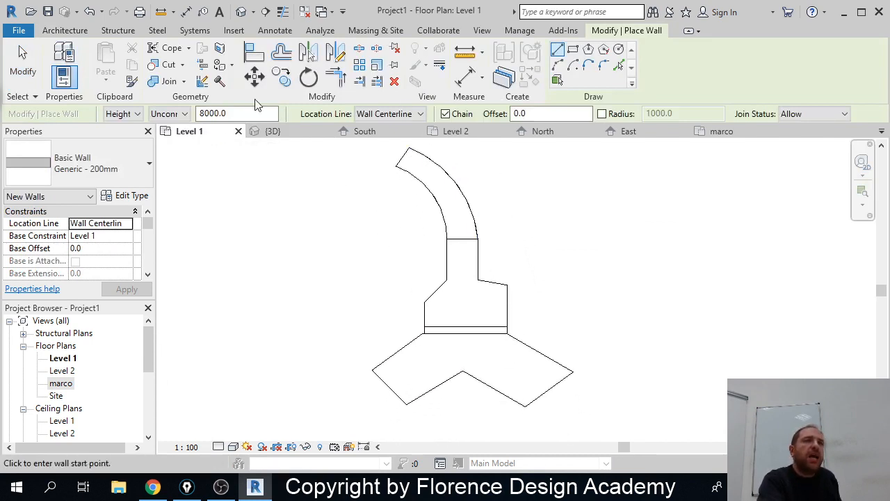
left_click(402, 158)
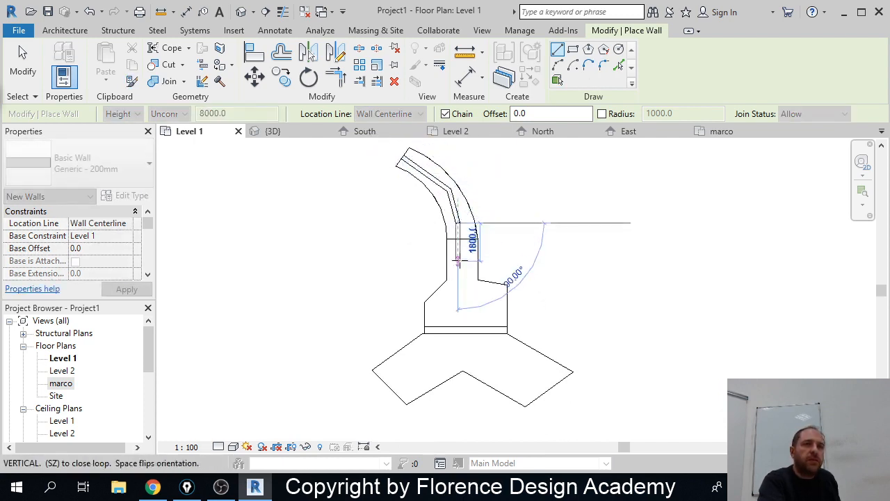
left_click(457, 260)
left_click(449, 339)
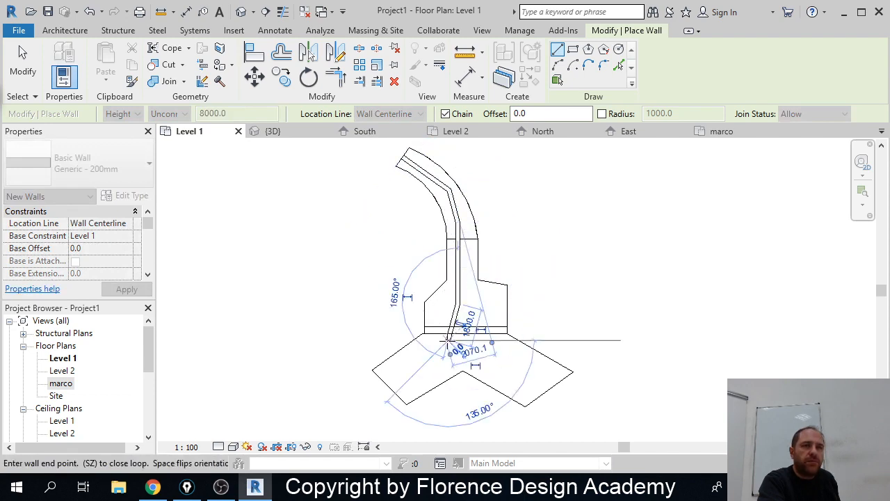
left_click(387, 385)
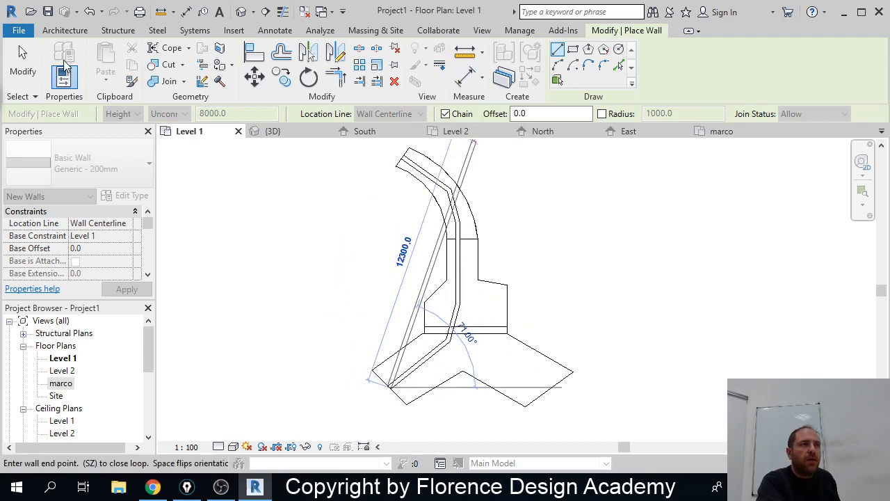
left_click(24, 66)
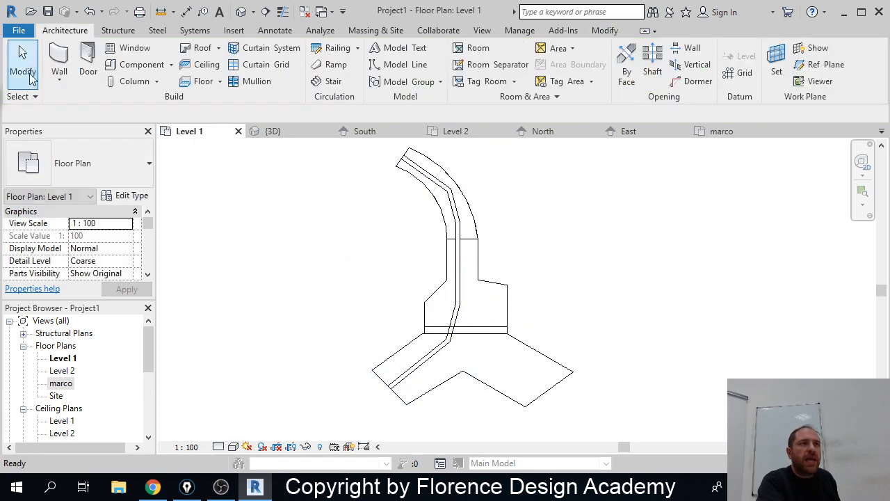
Step: Examine in the 3D view where the wall bases run relative to the curved, sloped and raised floors
left_click(280, 130)
scroll(594, 318, "down", 2)
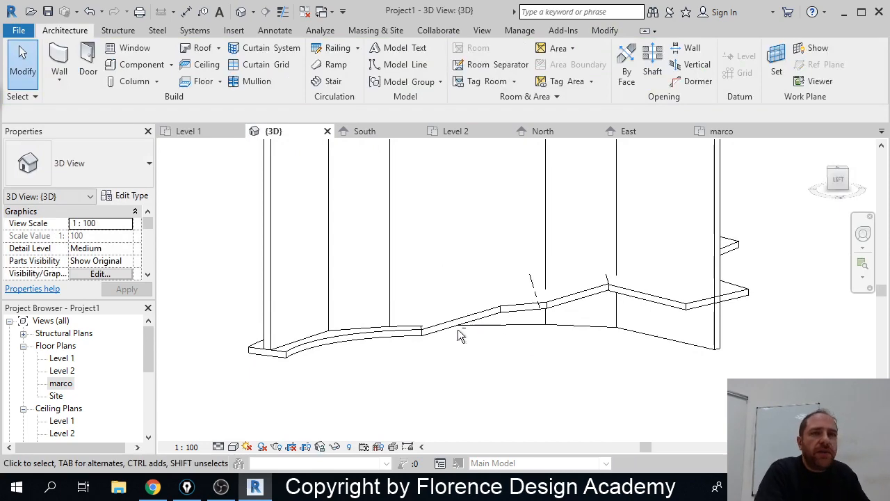
middle_click_drag(458, 336, 512, 324, "shift")
middle_click_drag(563, 317, 308, 364, "shift")
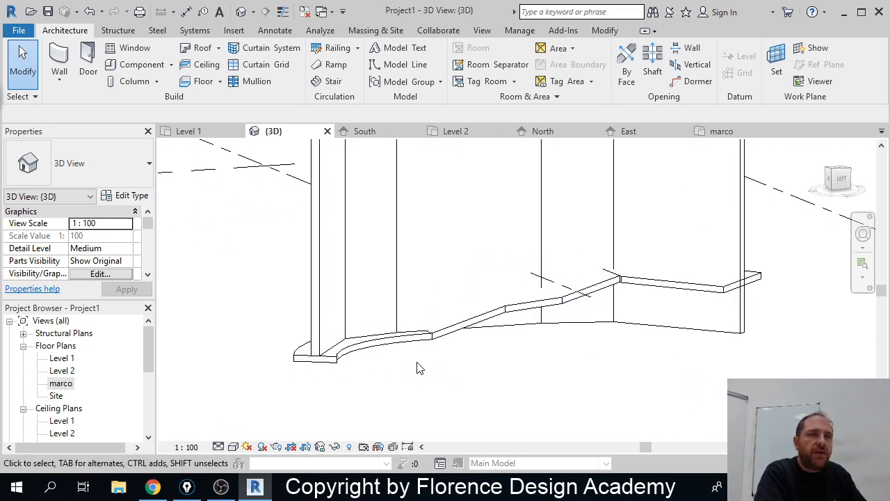
middle_click_drag(417, 364, 296, 373, "shift")
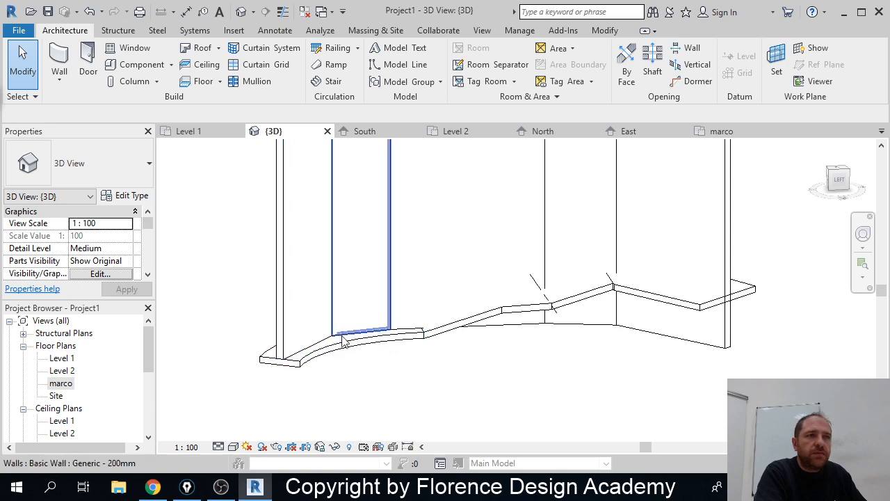
scroll(291, 367, "up", 2)
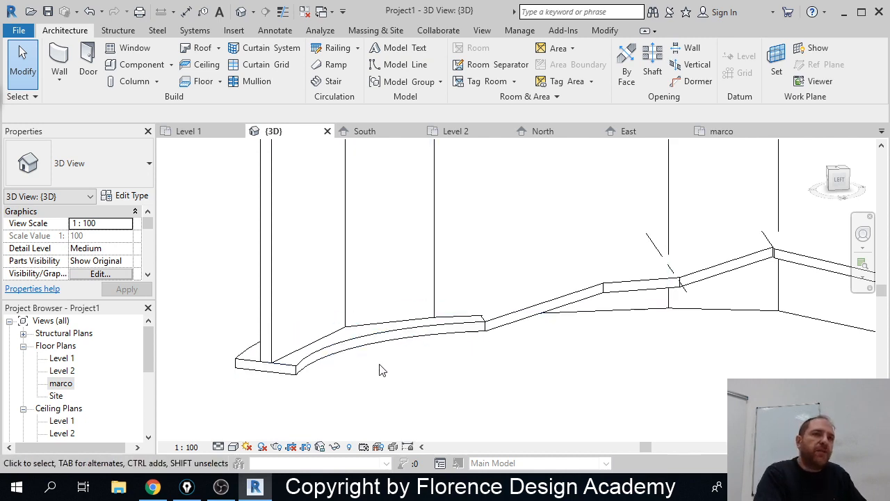
middle_click_drag(503, 277, 366, 330)
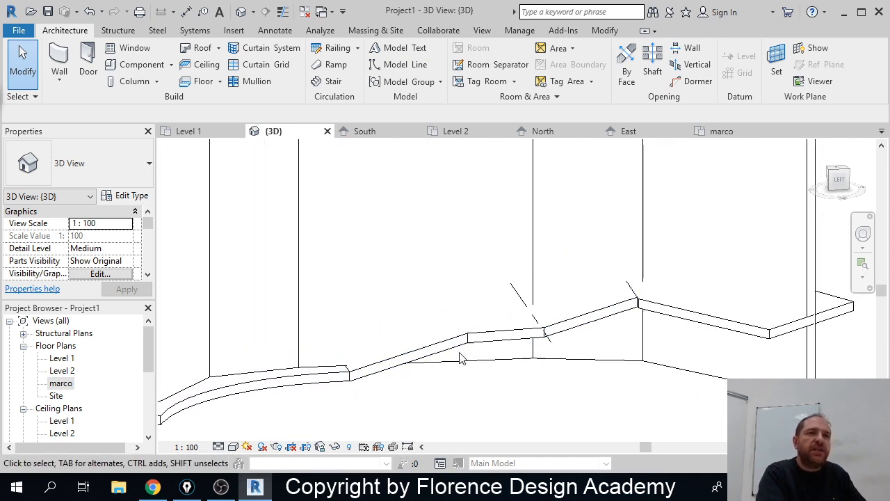
Step: Highlight the middle wall segment and inspect its base against the sloped floor from several angles
left_click(469, 363)
middle_click_drag(473, 380, 480, 362, "shift")
scroll(313, 367, "up", 3)
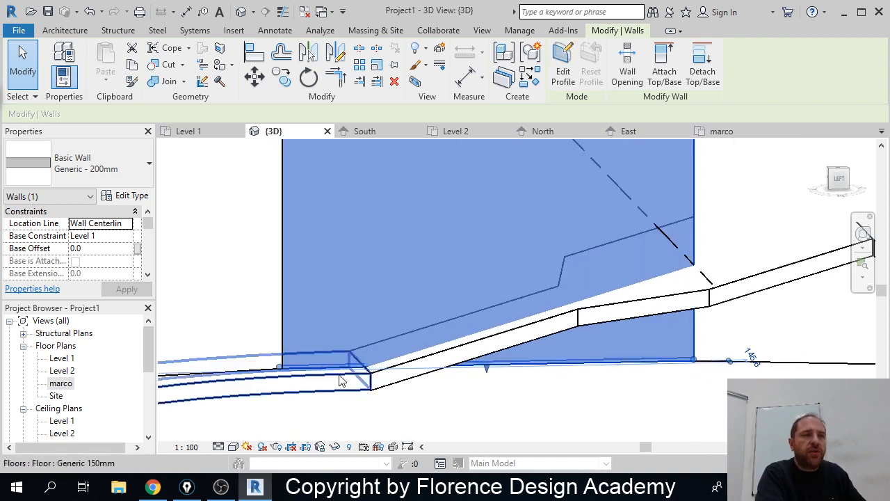
middle_click_drag(340, 380, 441, 358, "shift")
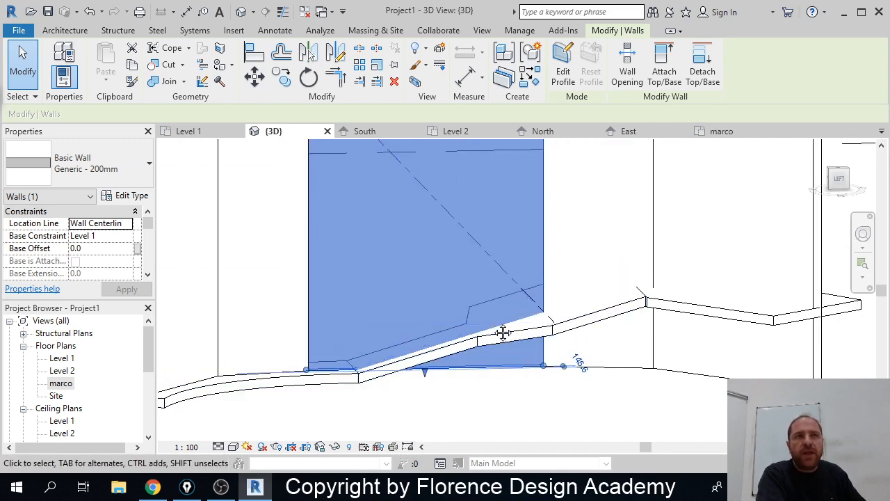
middle_click_drag(505, 331, 496, 391, "shift")
left_click(496, 391)
scroll(495, 386, "up", 3)
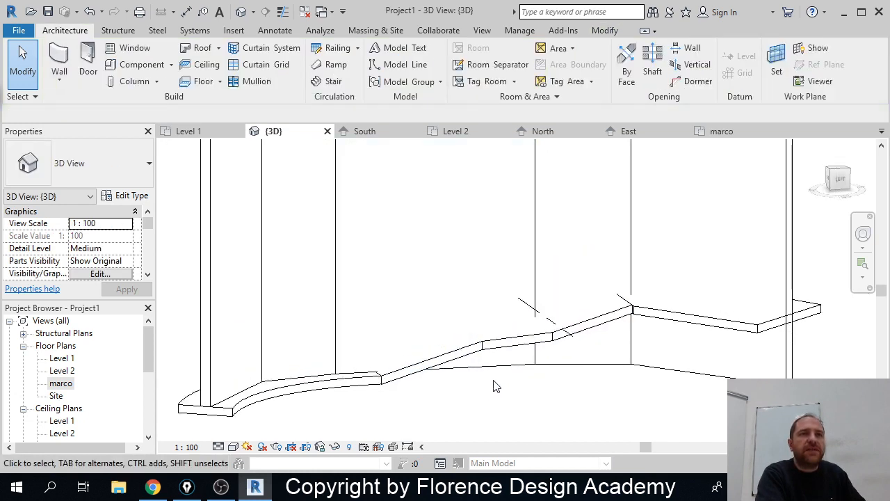
Step: Attach the base of the middle wall segment to the sloped floor
scroll(455, 299, "down", 4)
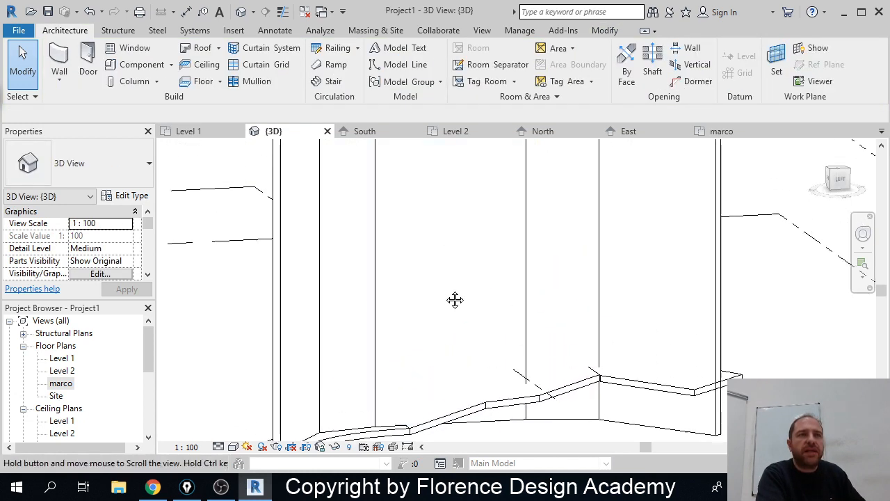
left_click(452, 183)
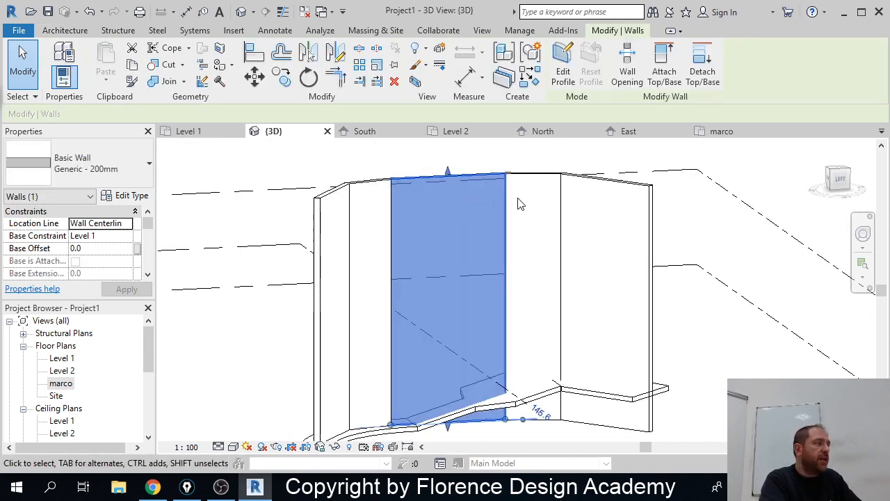
left_click(664, 80)
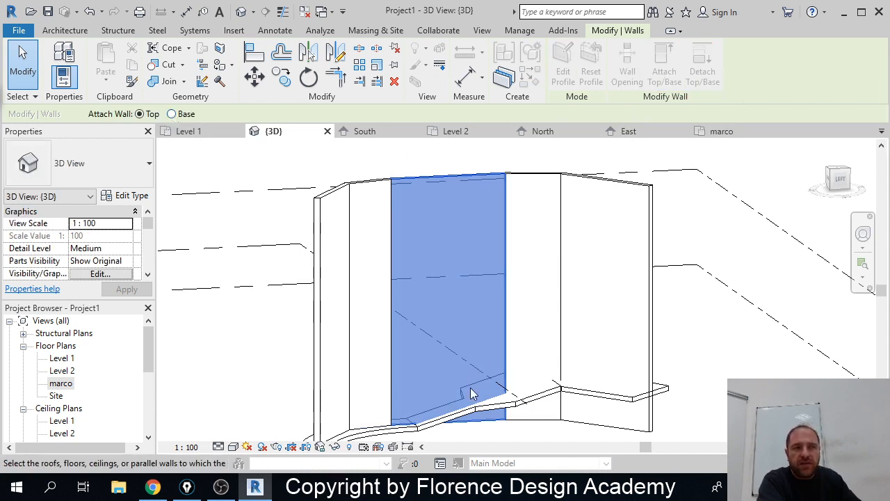
left_click(172, 114)
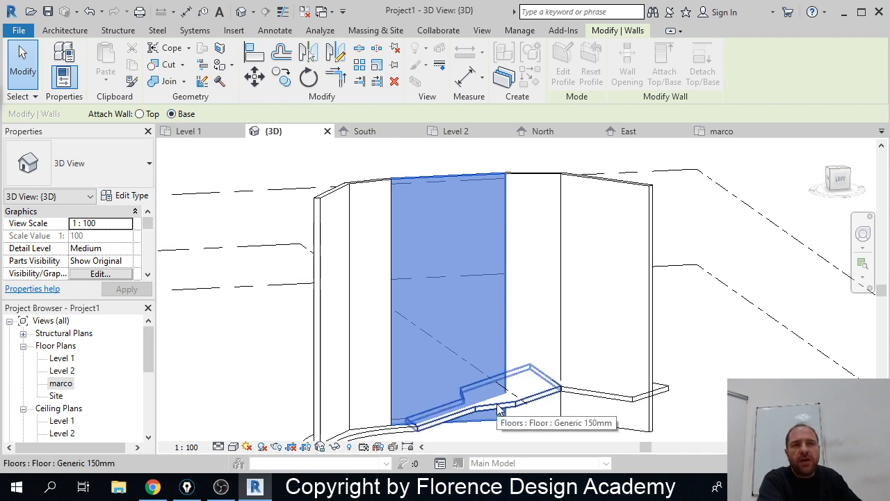
middle_click_drag(498, 410, 502, 410, "shift")
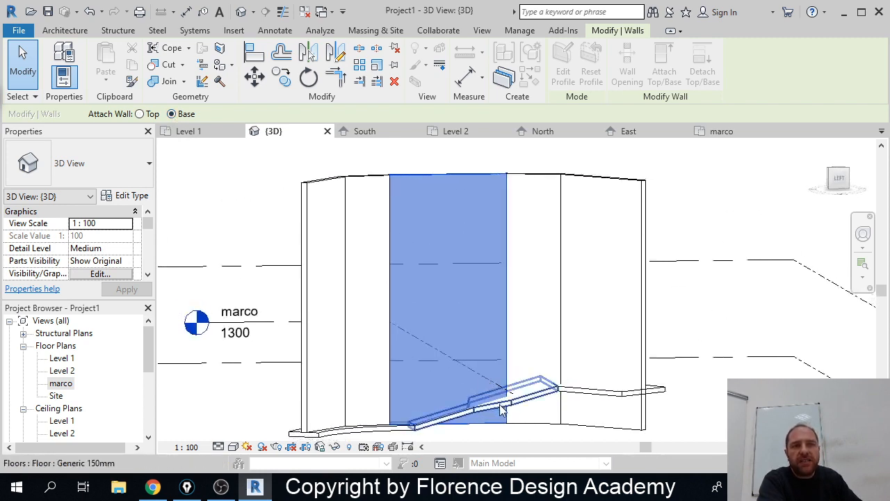
left_click(499, 410)
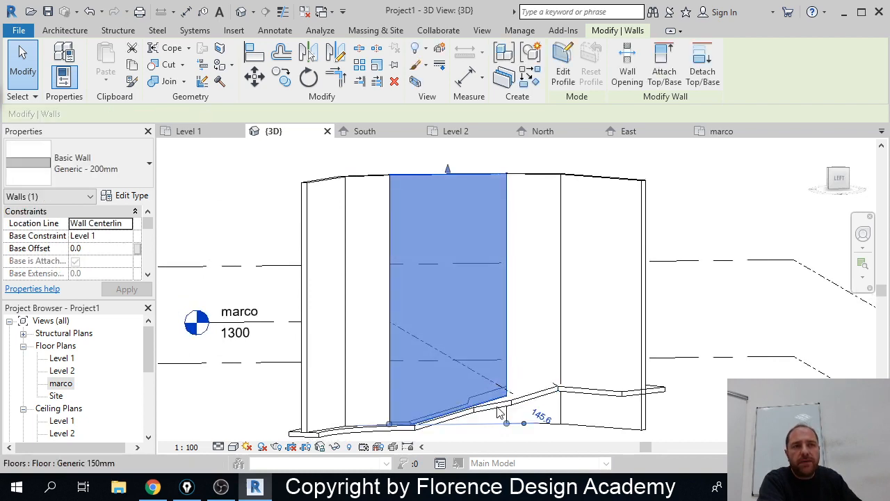
Step: Examine how the middle wall segment's base follows the sloped floor and where the neighbouring walls extend below the floors
middle_click_drag(498, 411, 498, 409, "shift")
scroll(485, 366, "up", 3)
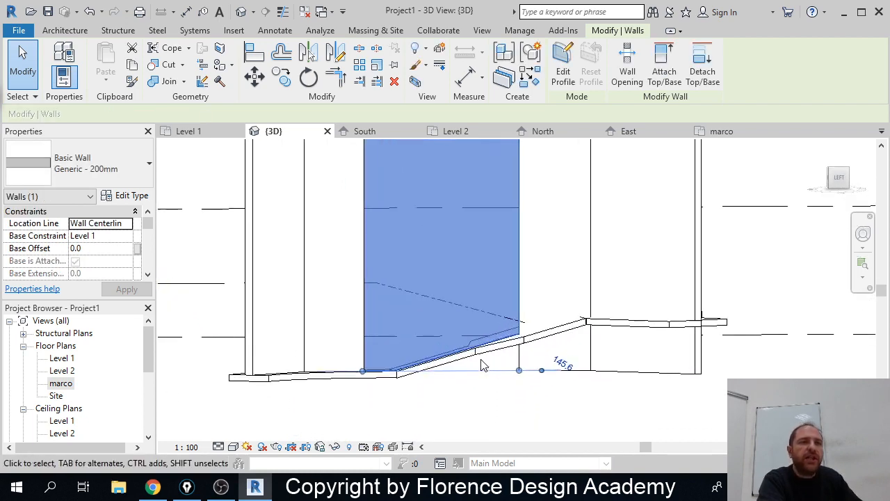
scroll(485, 366, "up", 4)
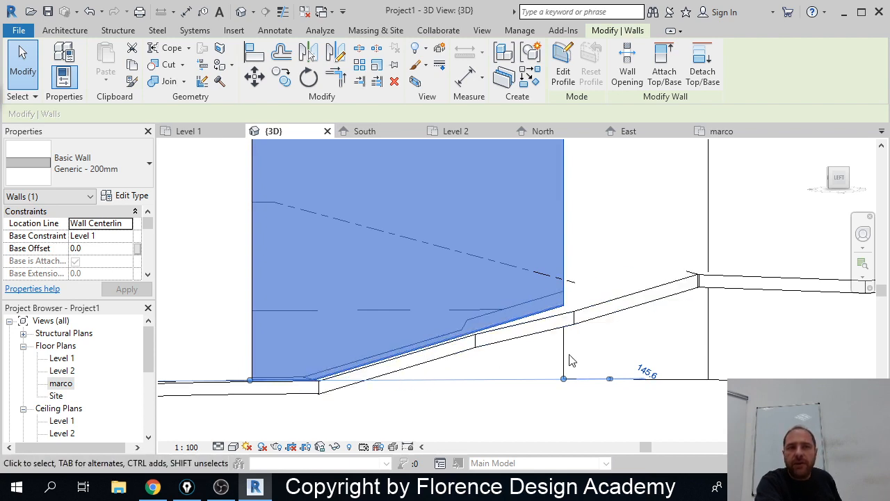
middle_click_drag(569, 360, 452, 376)
scroll(452, 375, "down", 1)
middle_click_drag(562, 379, 494, 388)
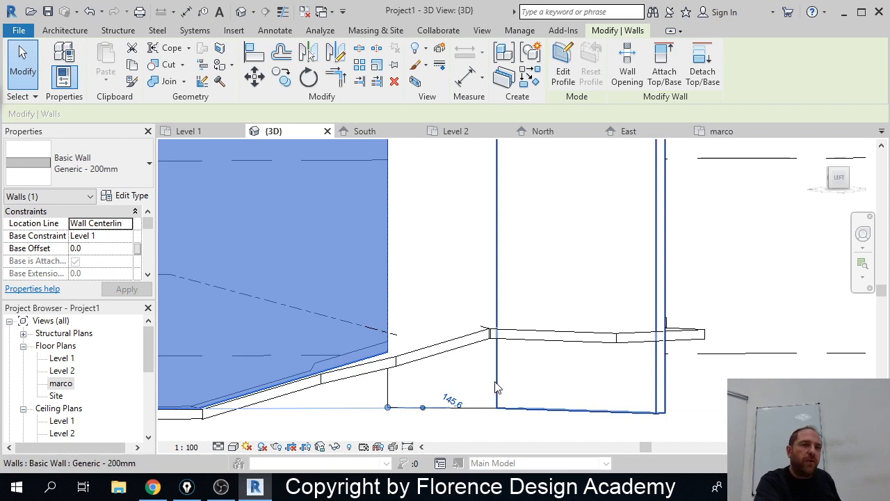
scroll(509, 388, "down", 1)
middle_click_drag(555, 306, 523, 362)
scroll(523, 361, "down", 2)
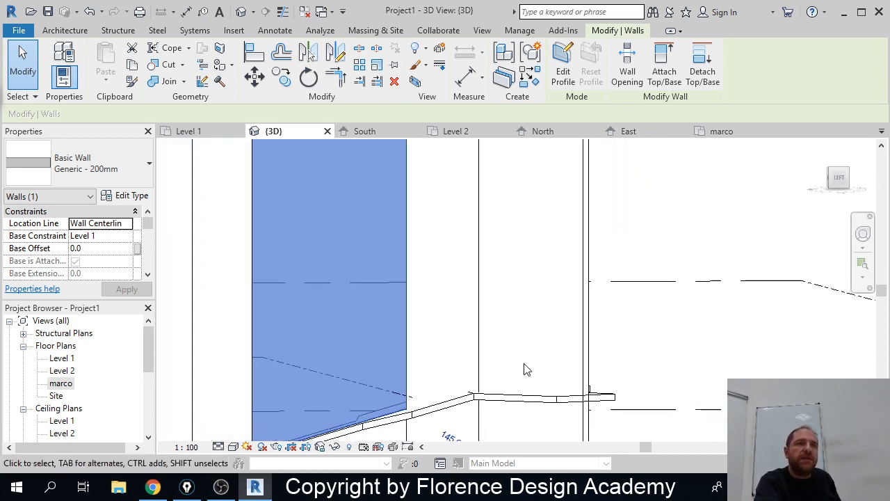
Step: Attach the base of the end wall standing over the raised floor to that two-winged floor
left_click(586, 220)
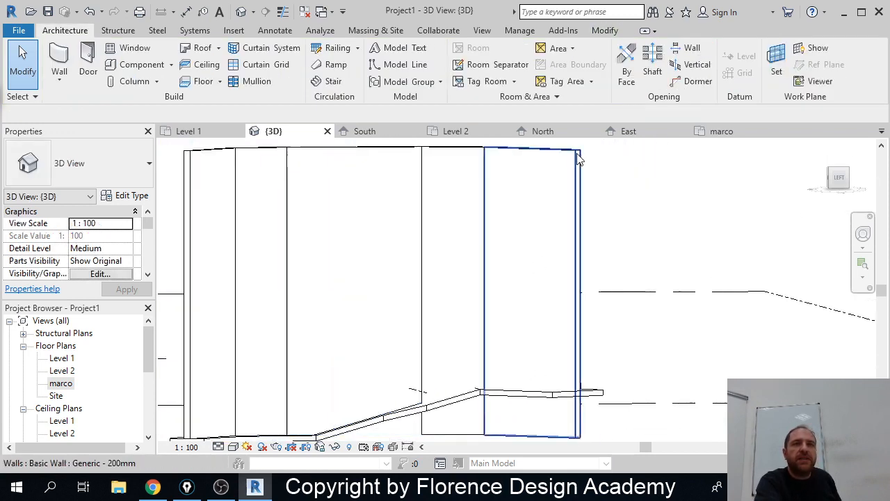
left_click(577, 156)
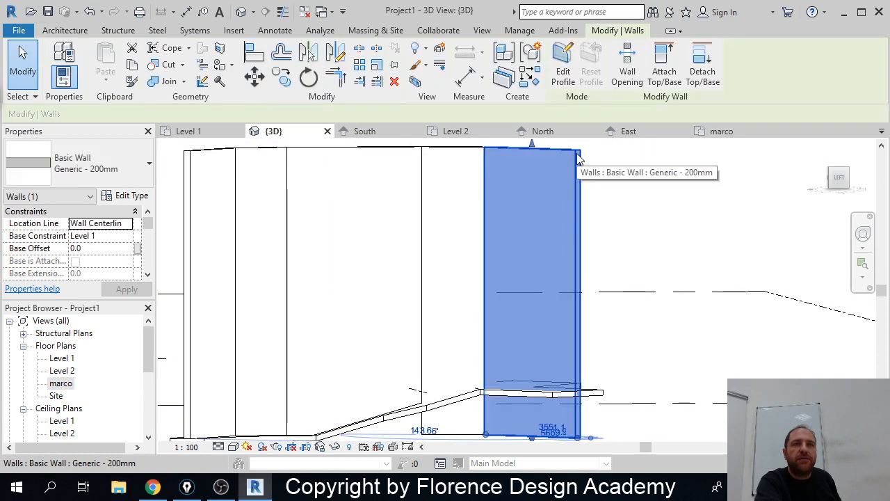
left_click(659, 82)
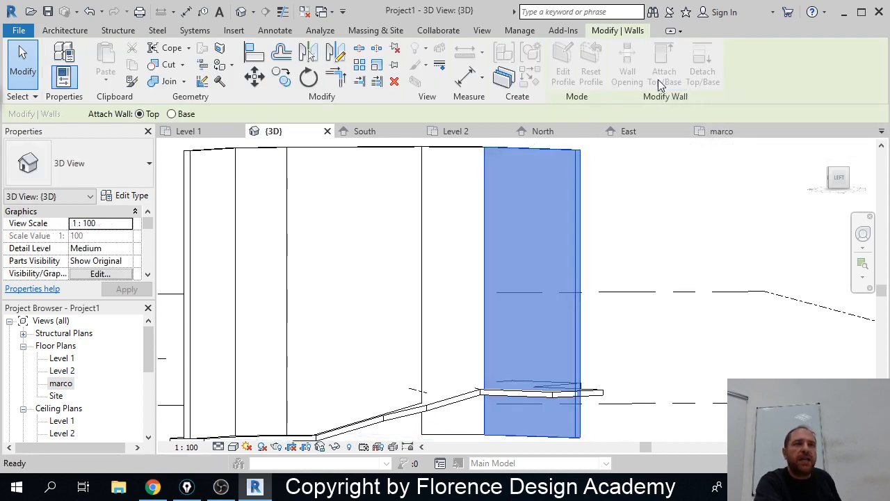
left_click(172, 115)
left_click(602, 401)
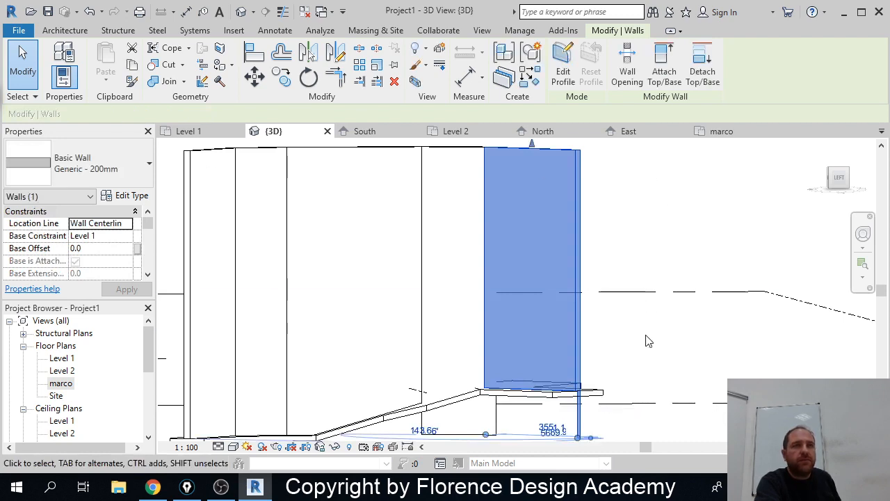
key("Escape")
Step: Inspect the end wall's base at the raised floor's edge, and highlight the sloped and raised floors beneath the adjacent wall segment
scroll(583, 396, "up", 4)
scroll(582, 396, "up", 4)
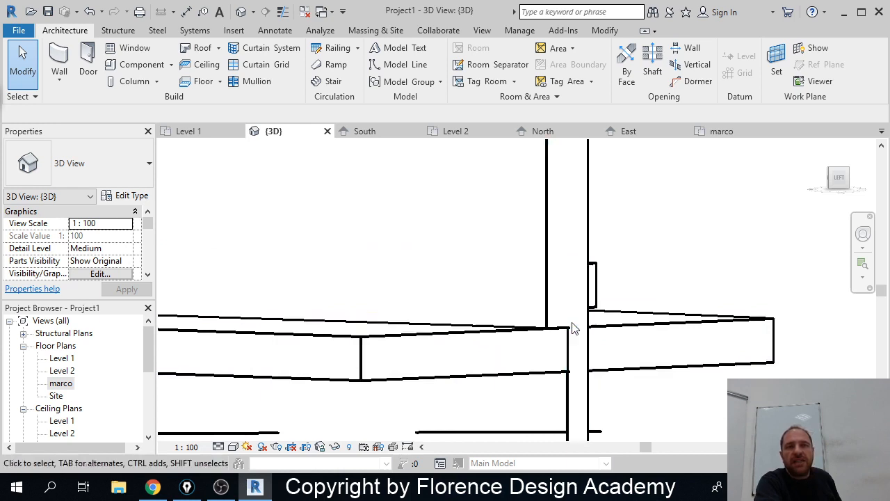
scroll(612, 331, "down", 5)
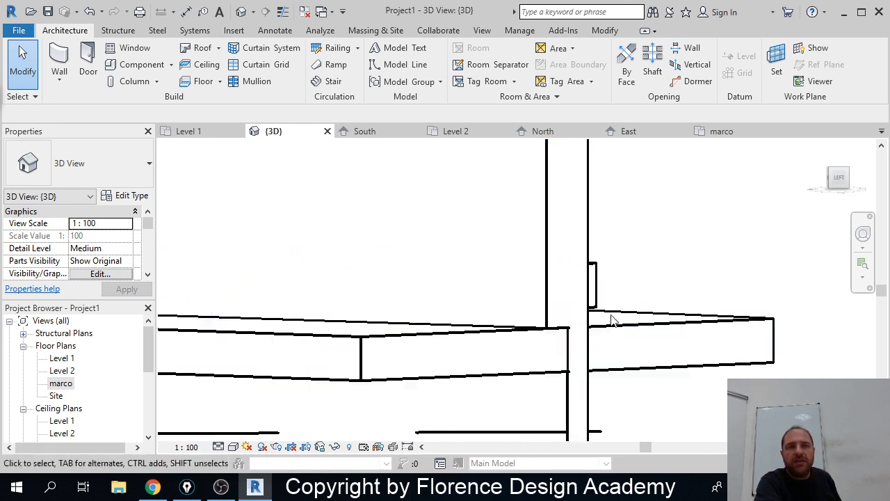
scroll(601, 389, "down", 2)
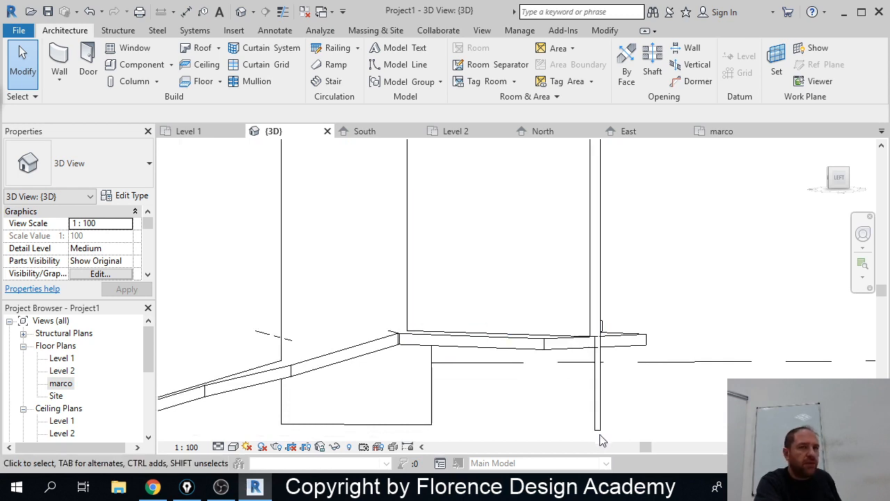
middle_click_drag(412, 416, 369, 360)
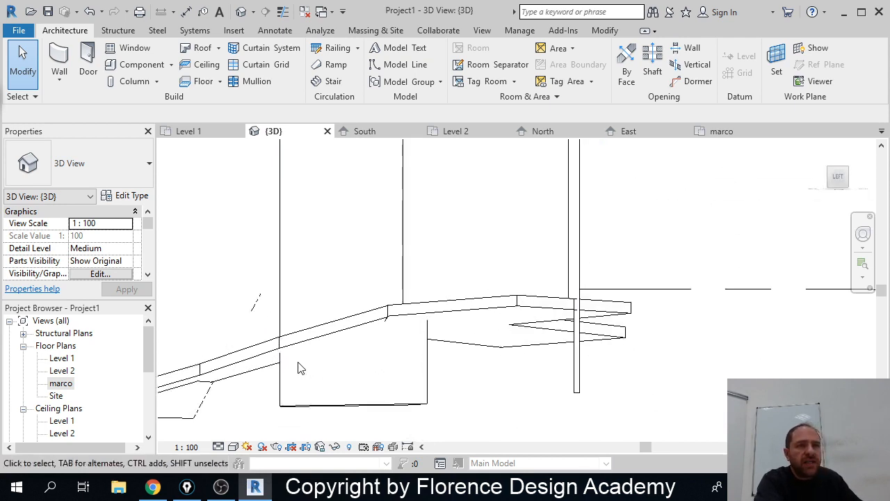
scroll(297, 368, "up", 2)
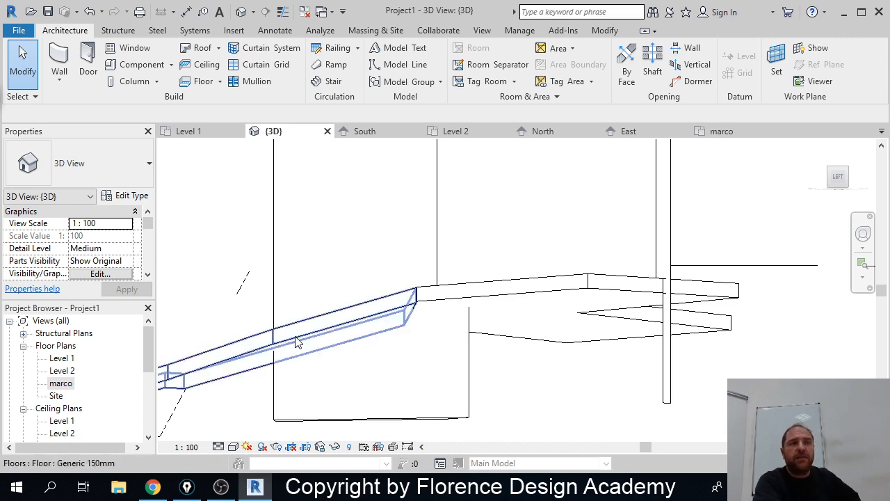
left_click(297, 340)
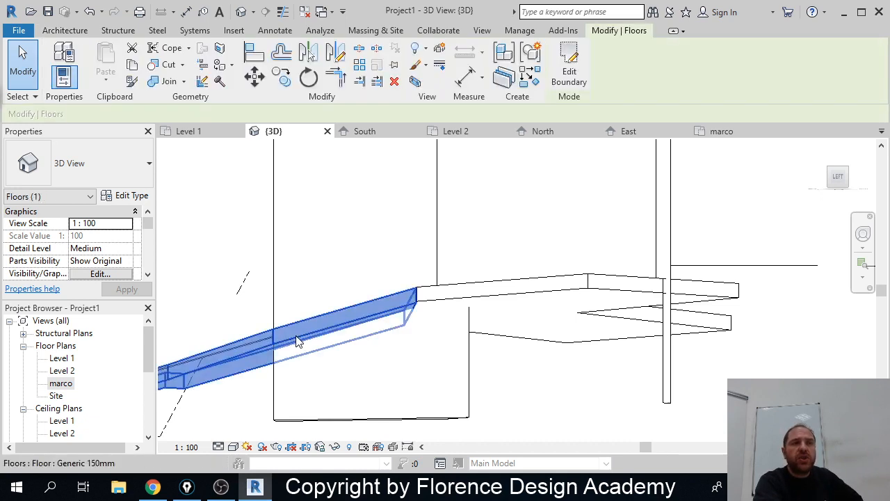
left_click(465, 299)
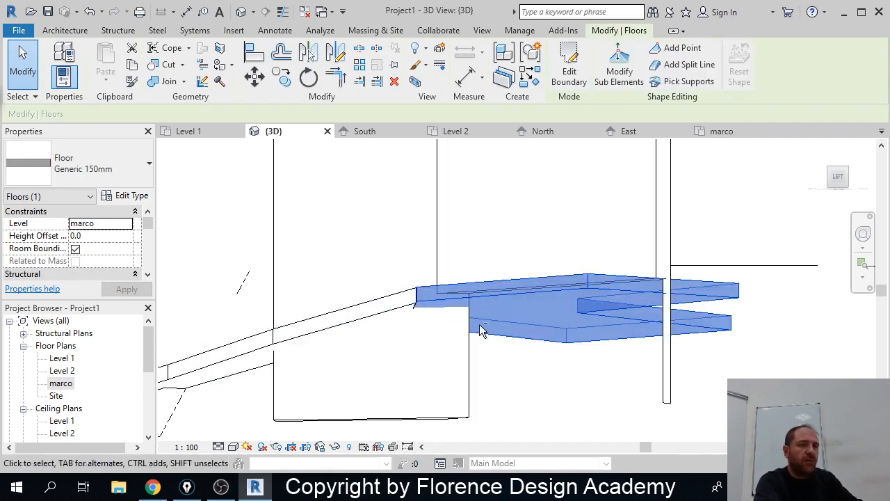
middle_click_drag(480, 330, 488, 350, "shift")
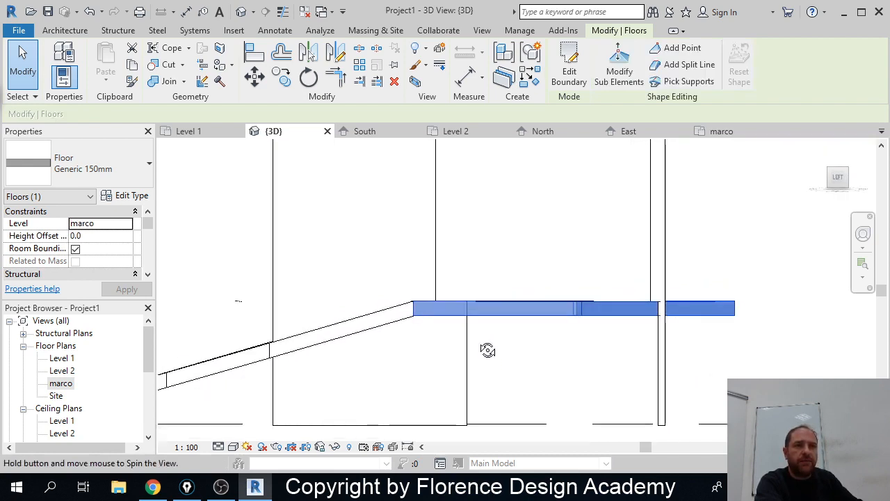
Step: Attach the base of the wall segment between the middle and end walls to the sloped floor
scroll(477, 340, "down", 2)
middle_click_drag(470, 285, 487, 401)
scroll(491, 351, "down", 1)
left_click(456, 189)
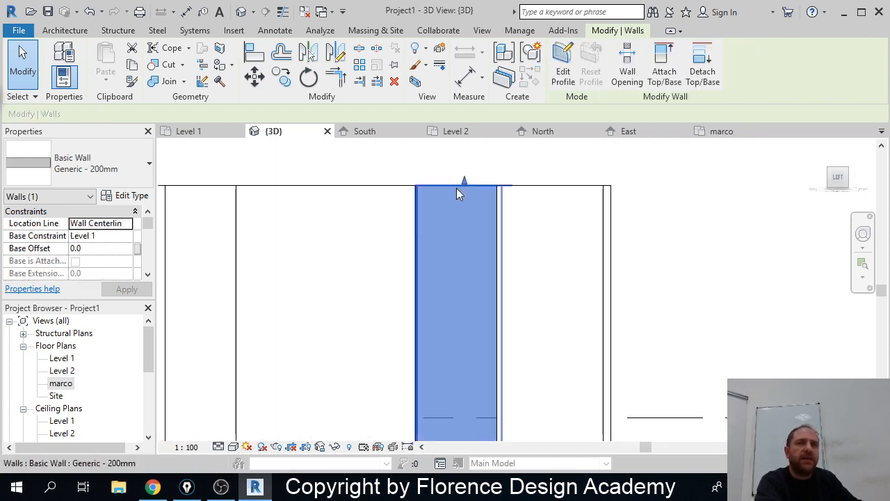
left_click(664, 79)
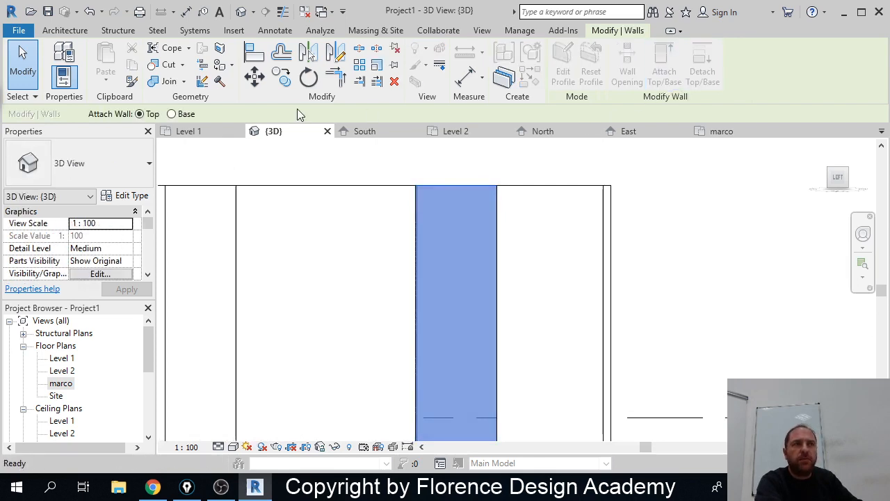
left_click(182, 115)
middle_click_drag(501, 371, 501, 217)
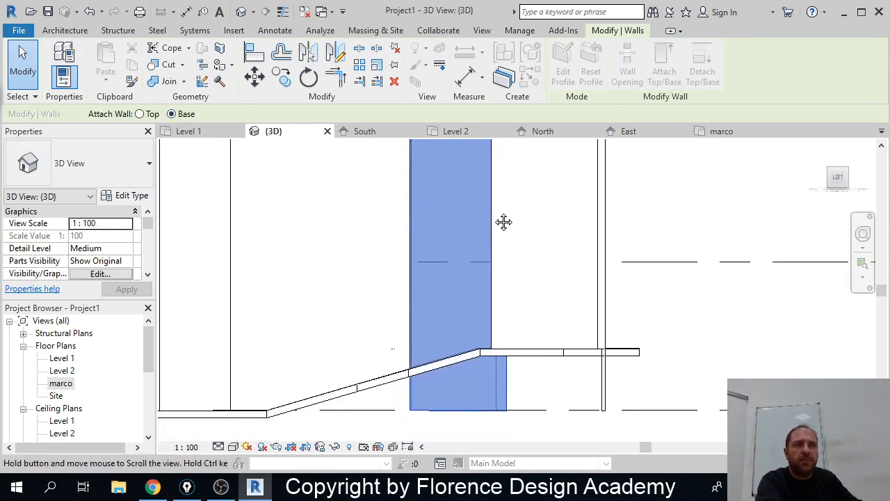
left_click(445, 361)
Step: Attach the remaining lower part of the same wall segment's base to the raised floor and check it from both sides
middle_click_drag(445, 361, 491, 358, "shift")
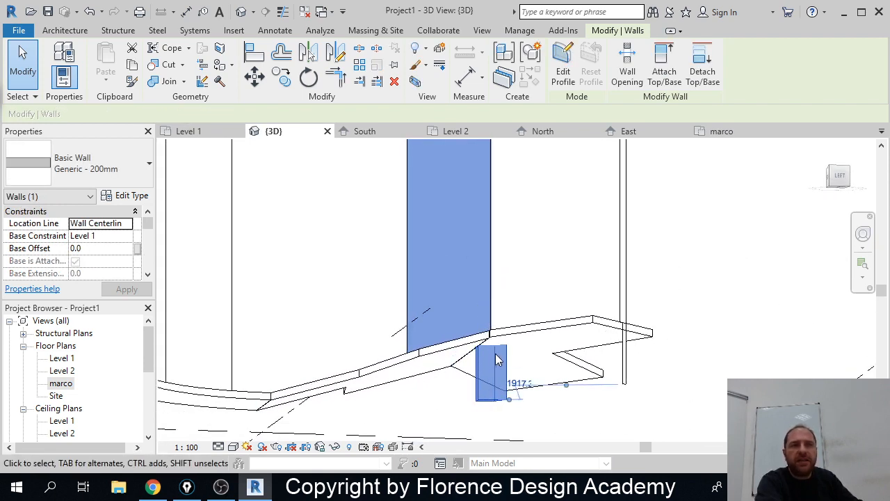
middle_click_drag(498, 356, 488, 374, "shift")
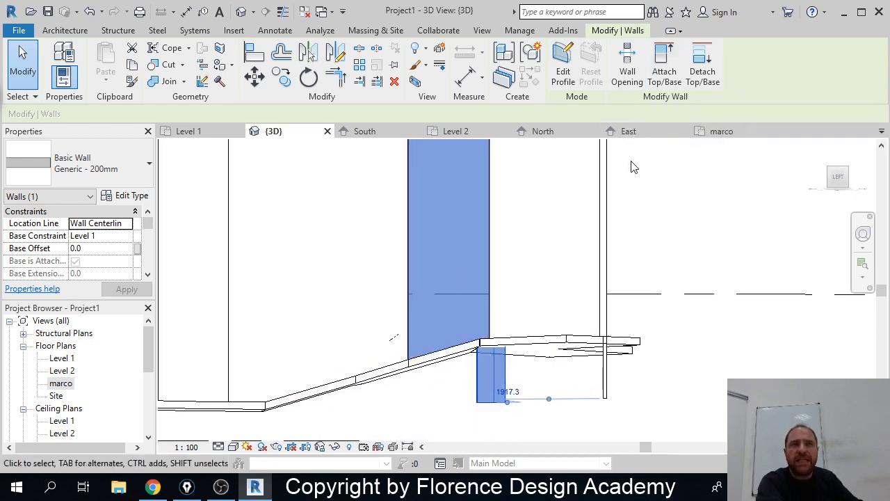
left_click(667, 82)
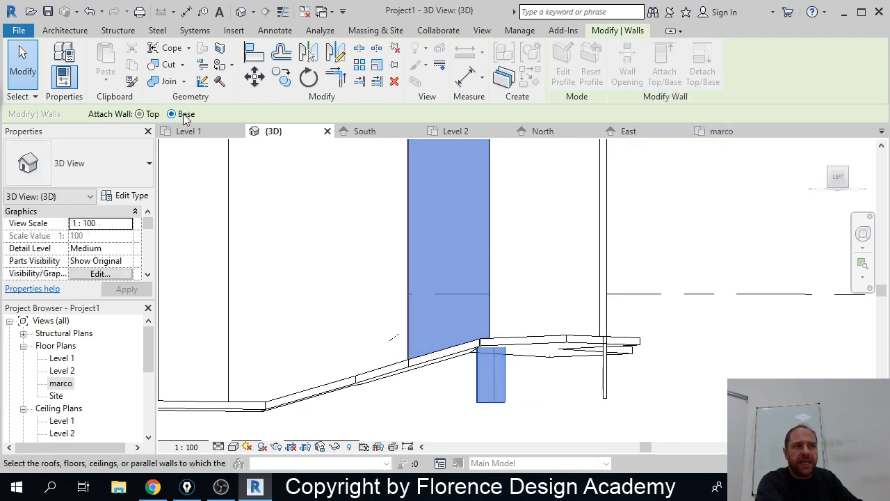
left_click(565, 349)
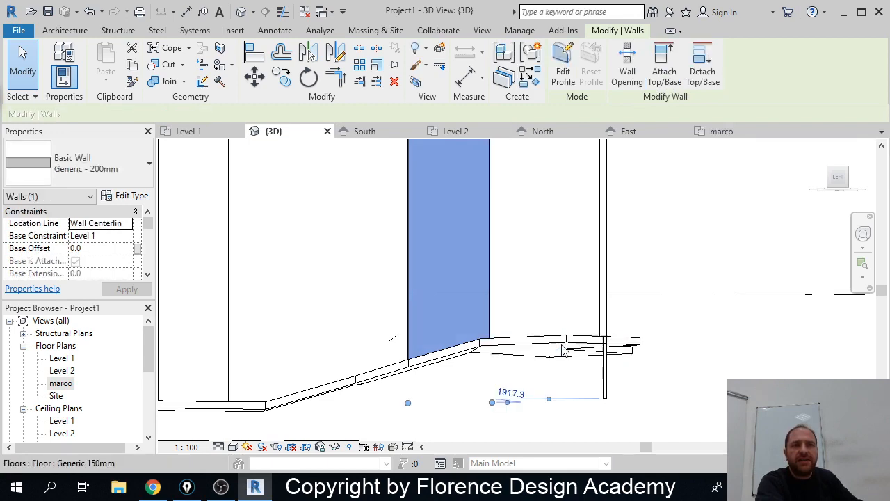
mouse_move(556, 351)
middle_mouse_down("shift")
mouse_move(505, 359)
mouse_move(534, 377)
mouse_move(427, 360)
mouse_move(489, 369)
mouse_move(517, 351)
middle_mouse_up("shift")
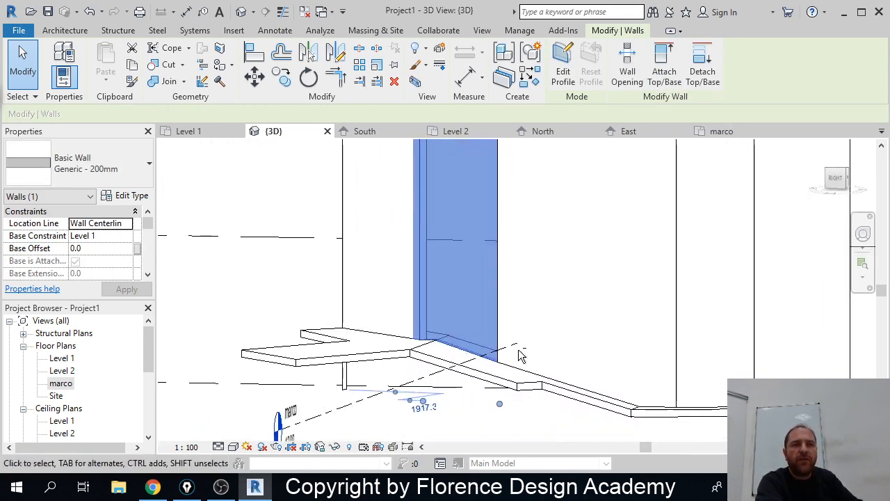
middle_click_drag(455, 371, 497, 364, "shift")
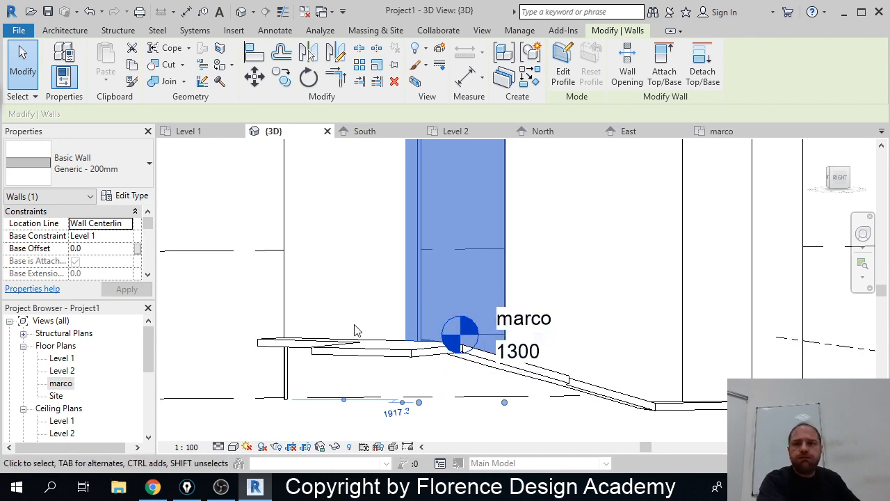
Step: Delete all the wall segments standing on the floors in the 3D view
middle_click_drag(350, 312, 411, 186, "shift")
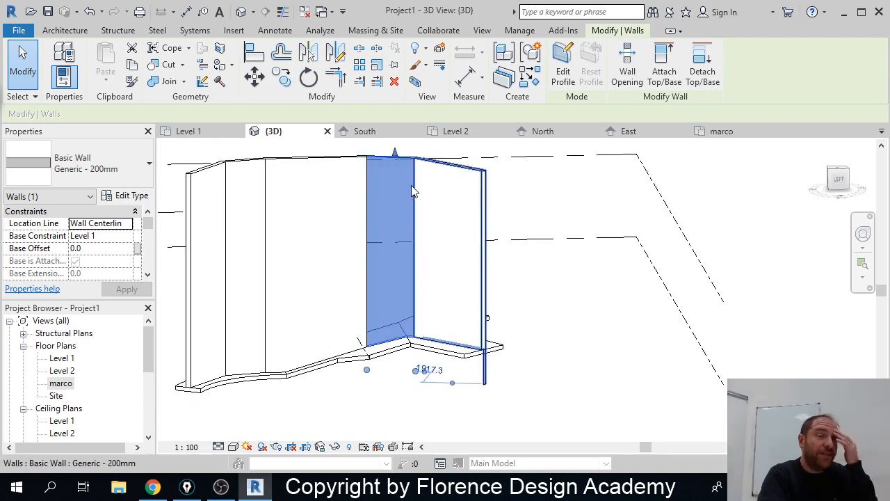
middle_click_drag(411, 185, 591, 200)
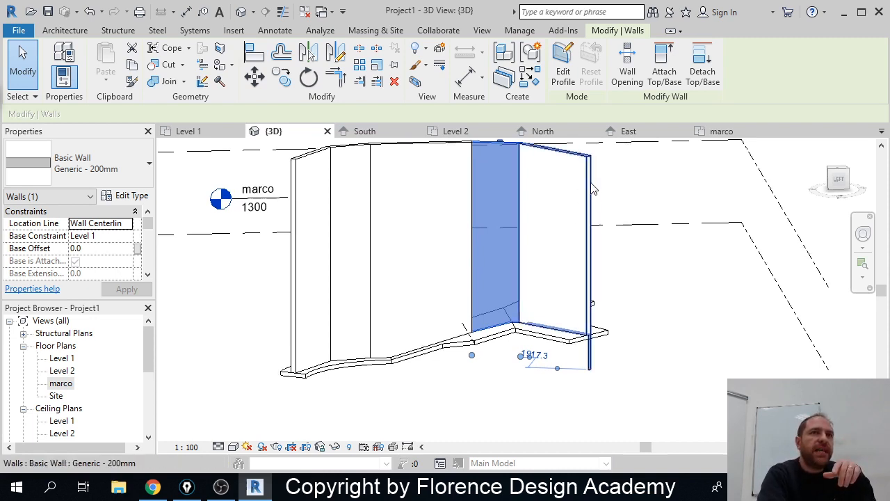
left_click(592, 190)
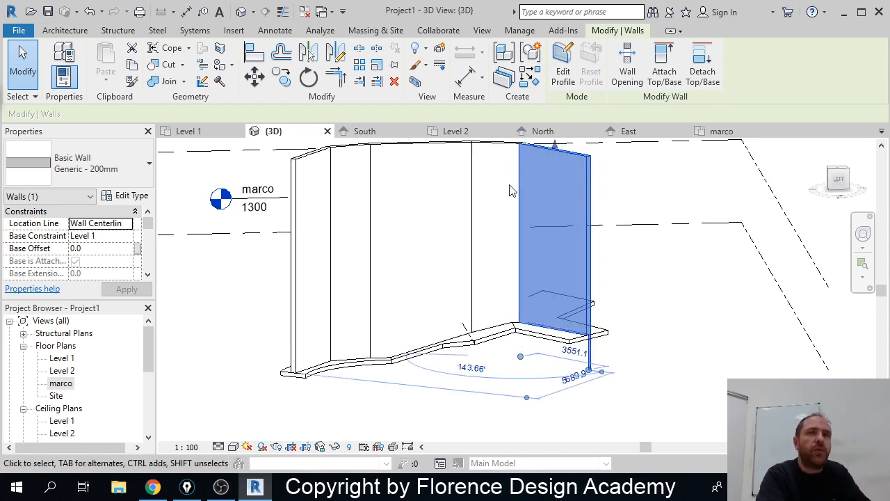
key("Delete")
left_click(469, 189)
key("Delete")
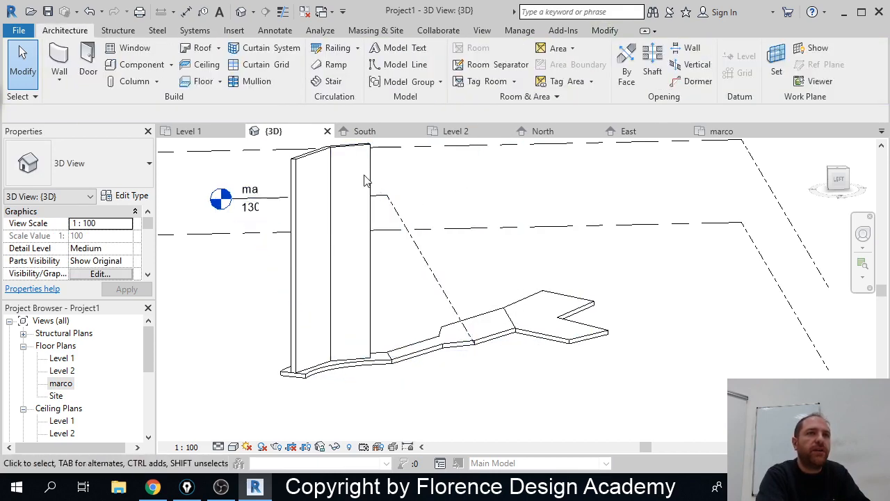
left_click(367, 174)
key("Delete")
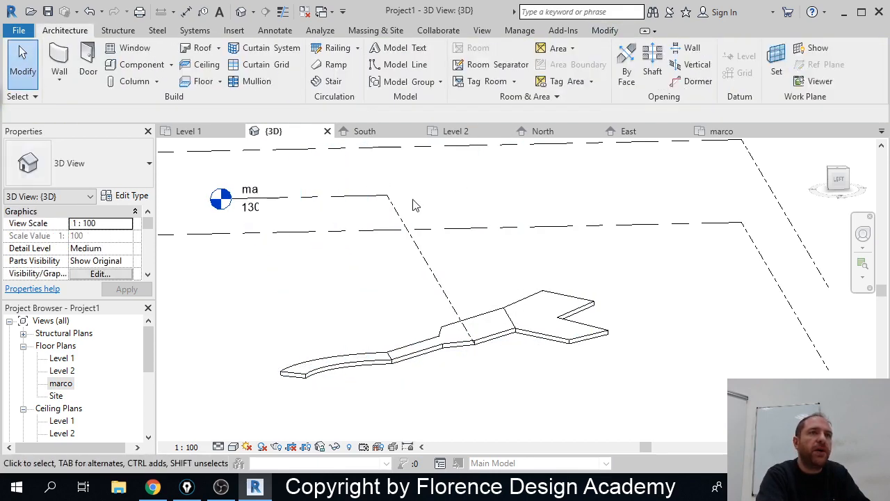
Step: Delete the two-winged raised floor, the sloped floor and the curved floor
left_click(545, 317)
key("Delete")
left_click(452, 330)
key("Delete")
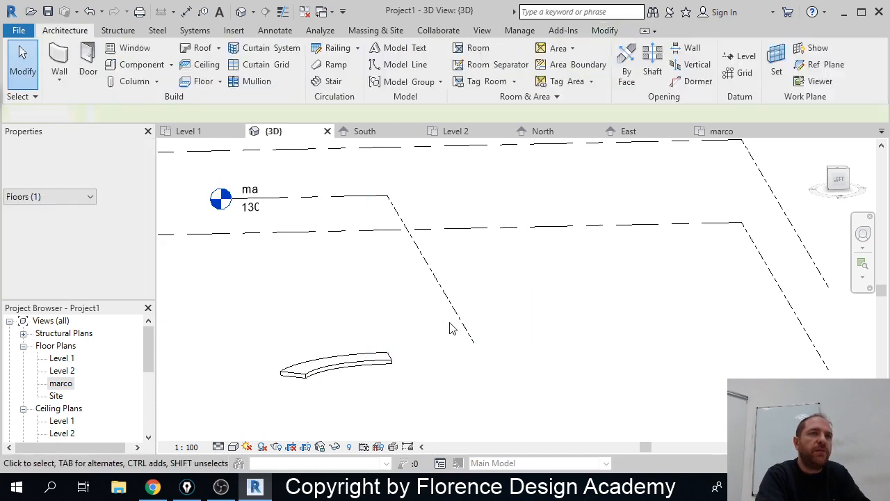
left_click(387, 364)
key("Delete")
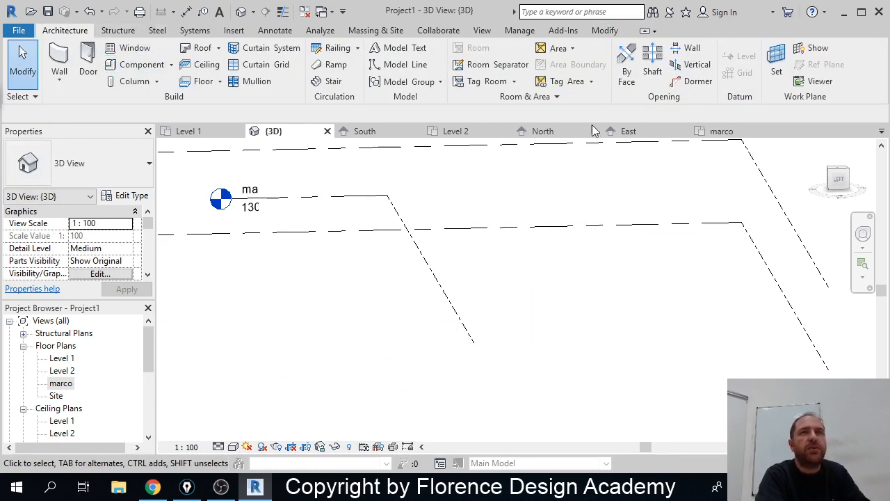
Step: Start a Generic 150mm floor on Level 1 and sketch its inner curved boundary with a start-end-radius arc
double_click(68, 360)
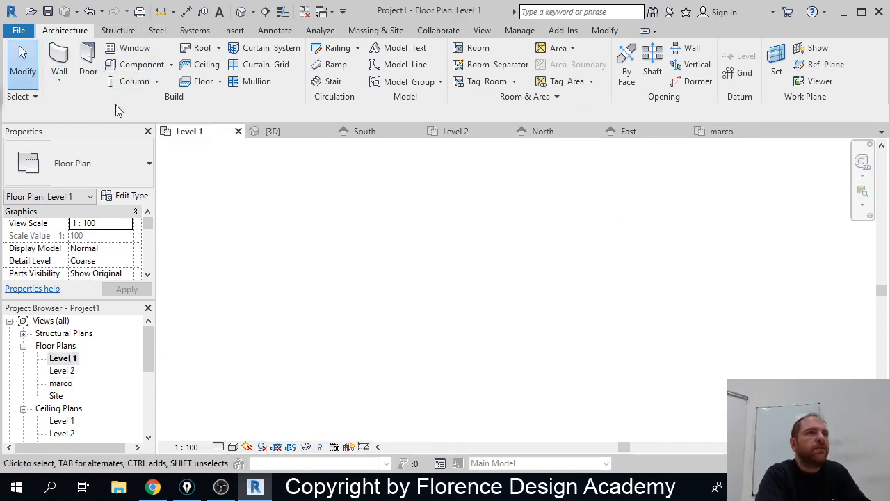
left_click(201, 82)
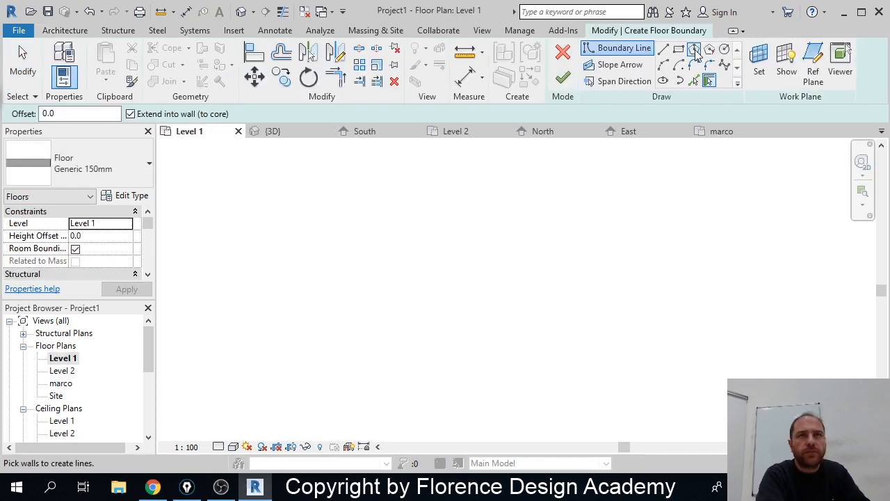
left_click(663, 65)
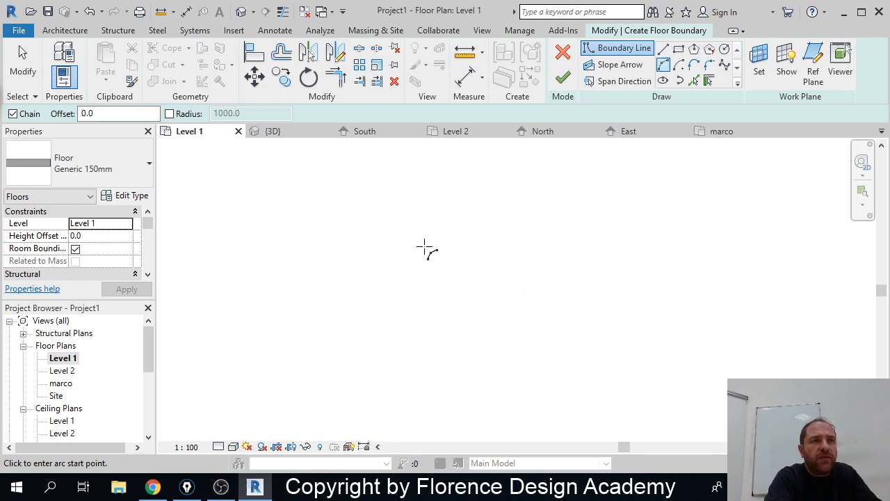
left_click(435, 228)
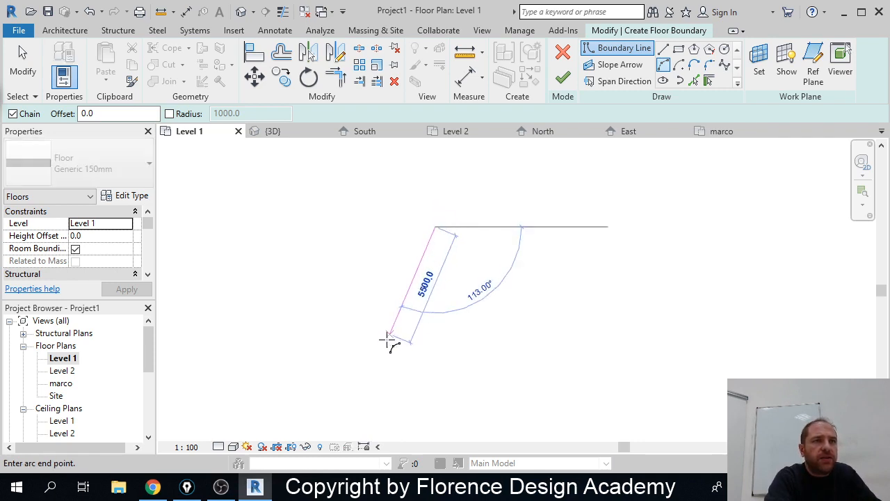
left_click(357, 374)
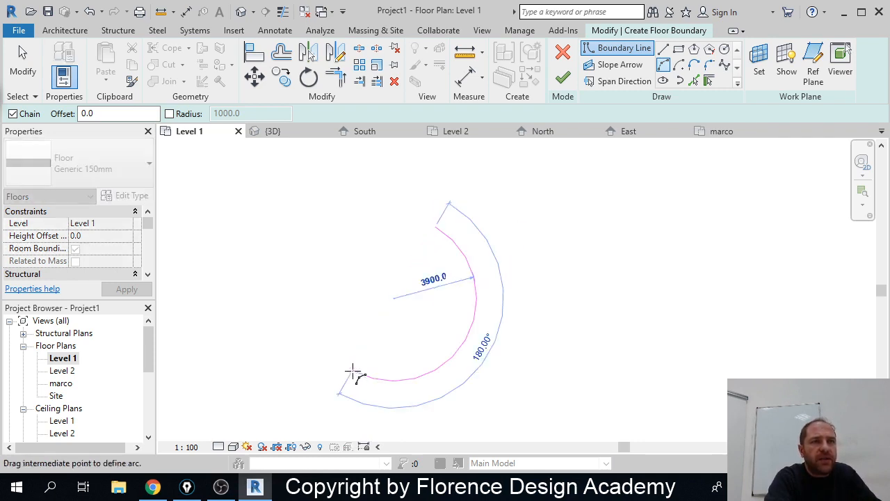
left_click(391, 344)
Step: Add a short straight edge at the arc's lower end and a roughly parallel outer arc with a radius of about 8200 mm
left_click(663, 48)
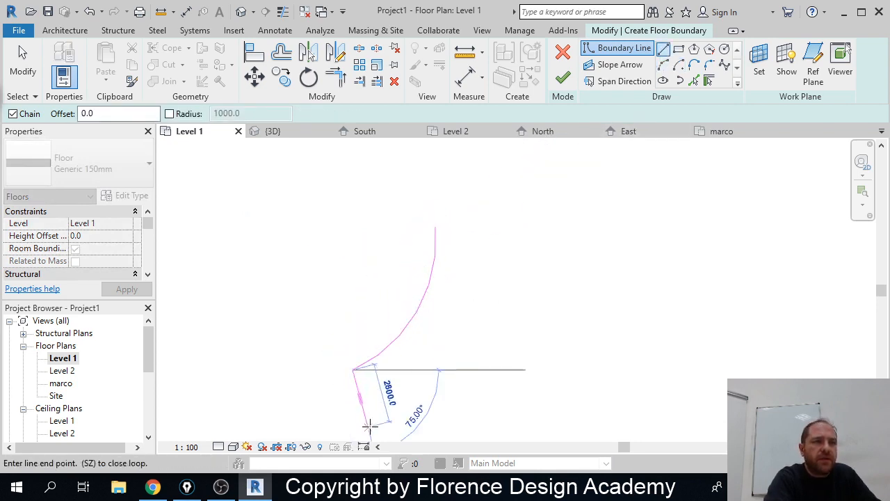
left_click(380, 408)
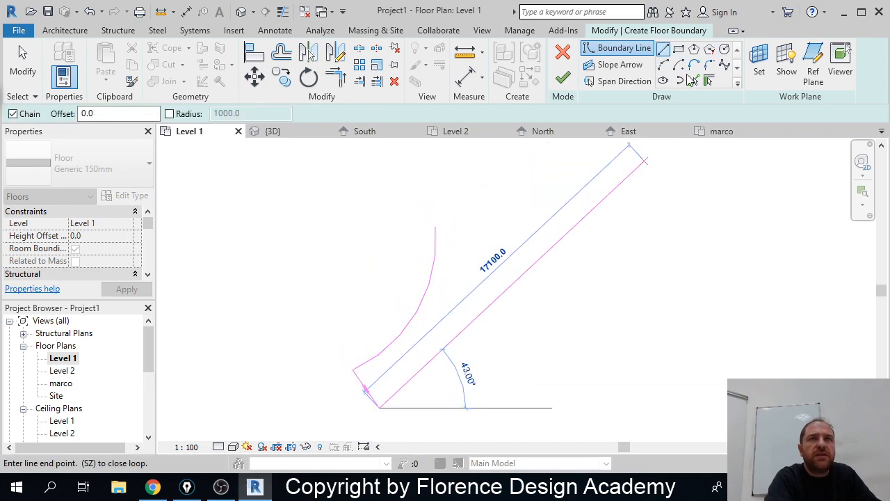
left_click(664, 67)
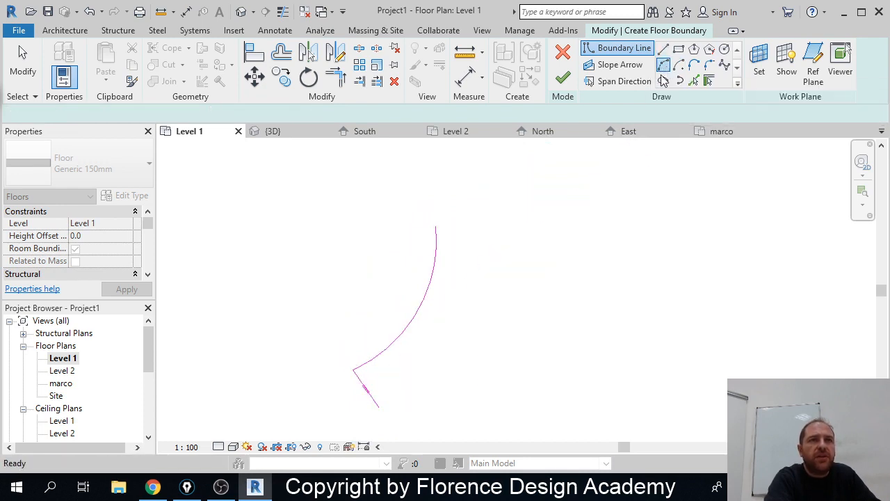
left_click(462, 235)
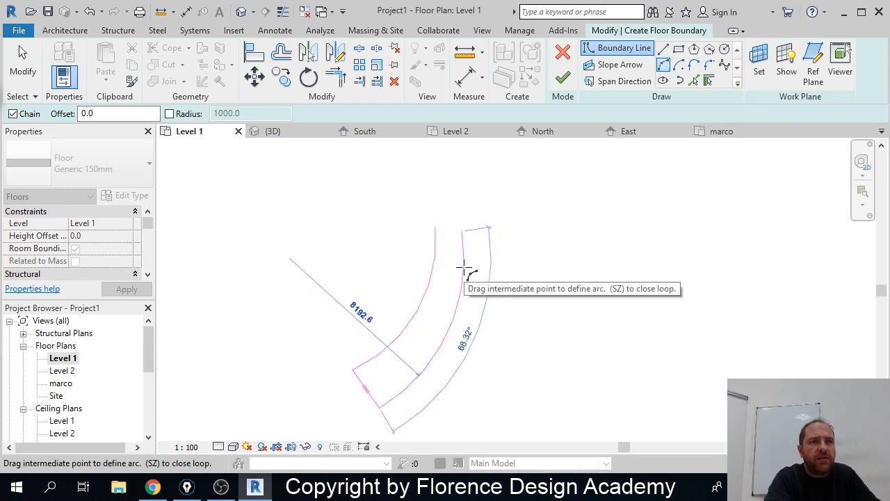
left_click(466, 265)
Step: Close the boundary with a line about 1270 mm long between the upper ends of the two arcs and finish the floor
left_click(663, 48)
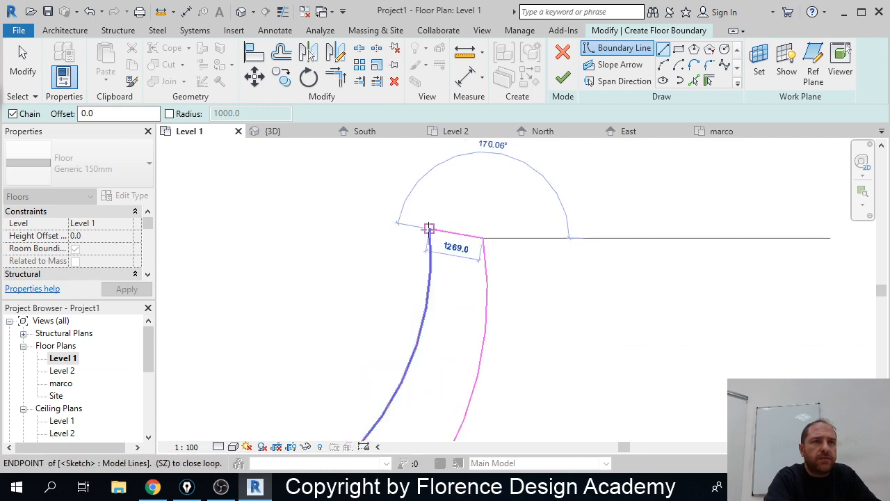
key("Escape")
scroll(427, 229, "up", 3)
left_click(562, 77)
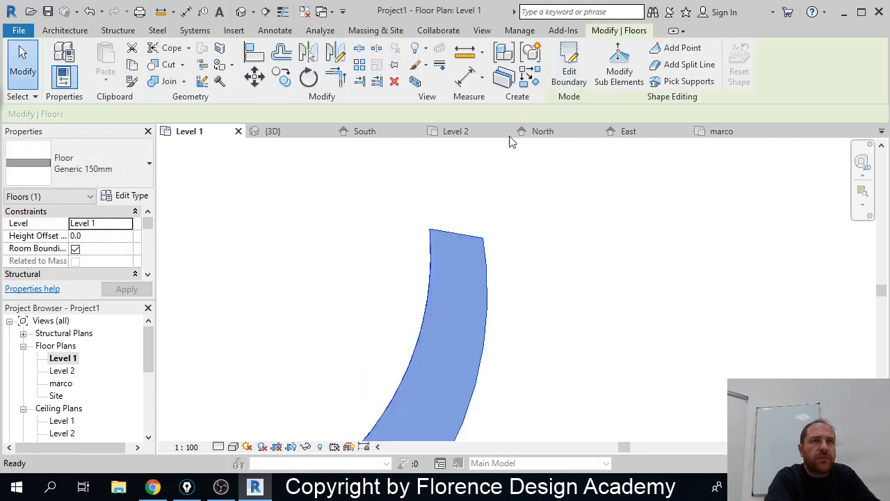
Step: Switch to the 3D view and examine the curved floor from the front and from above
scroll(513, 182, "down", 2)
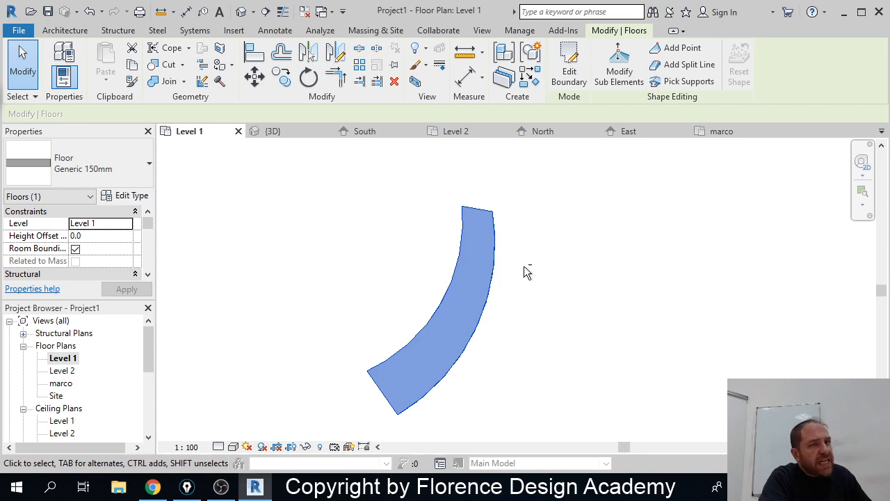
middle_click_drag(524, 271, 513, 323)
key("alt")
left_click(283, 133)
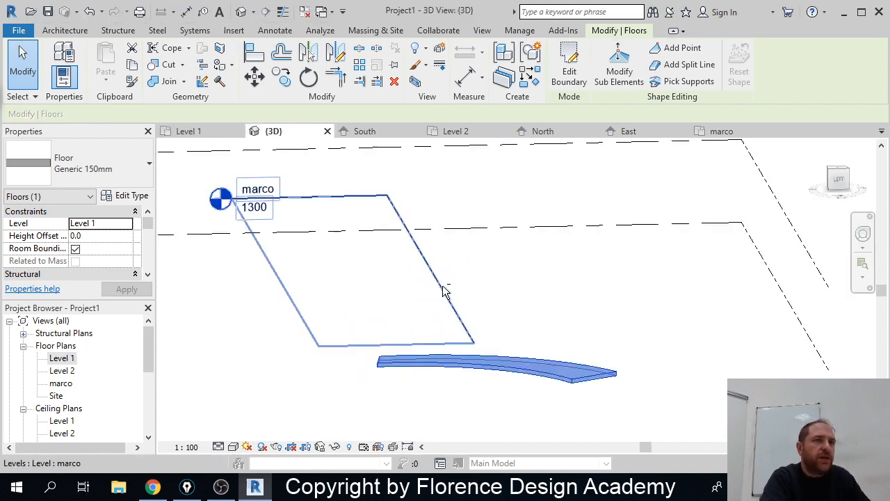
middle_click_drag(443, 290, 627, 369, "shift")
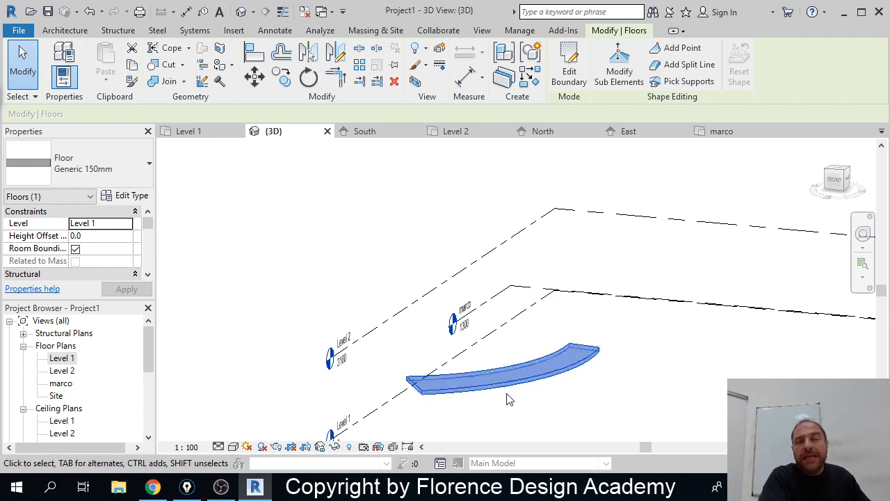
middle_click_drag(502, 391, 508, 429, "shift")
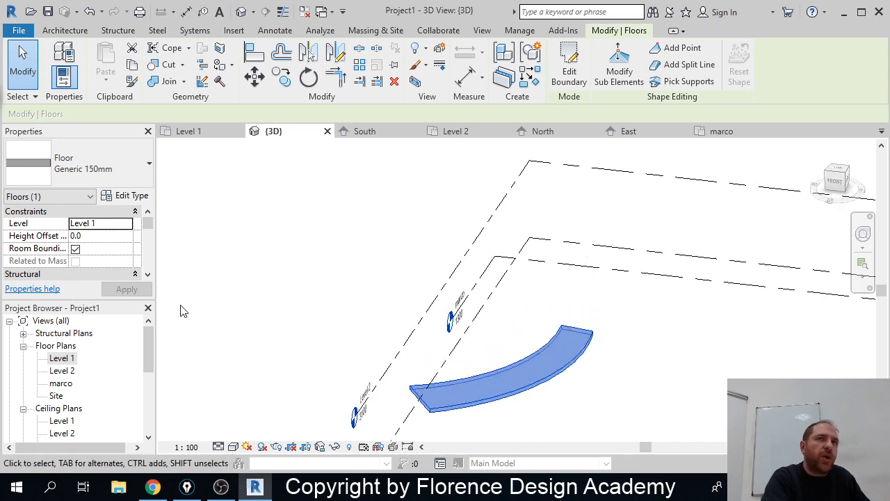
left_click(62, 32)
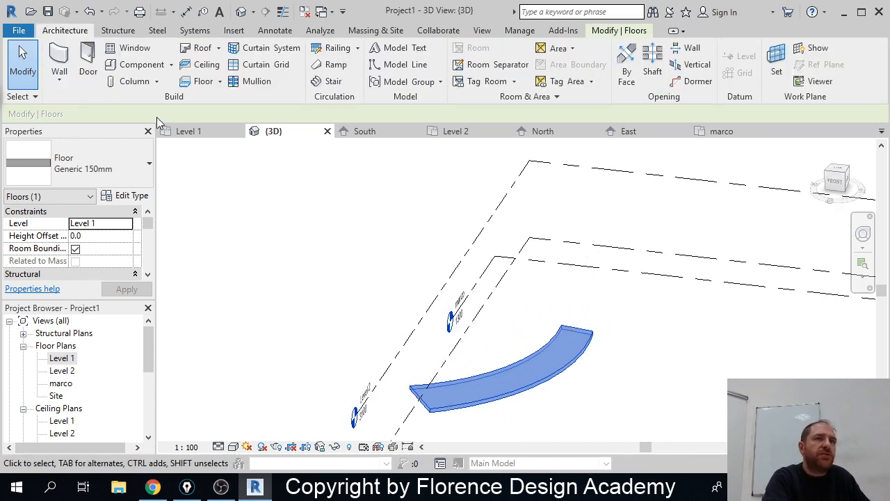
Step: Edit the curved floor's boundary and draw a slope arrow from the midpoint of its upper short edge to the midpoint of its lower short edge
double_click(532, 355)
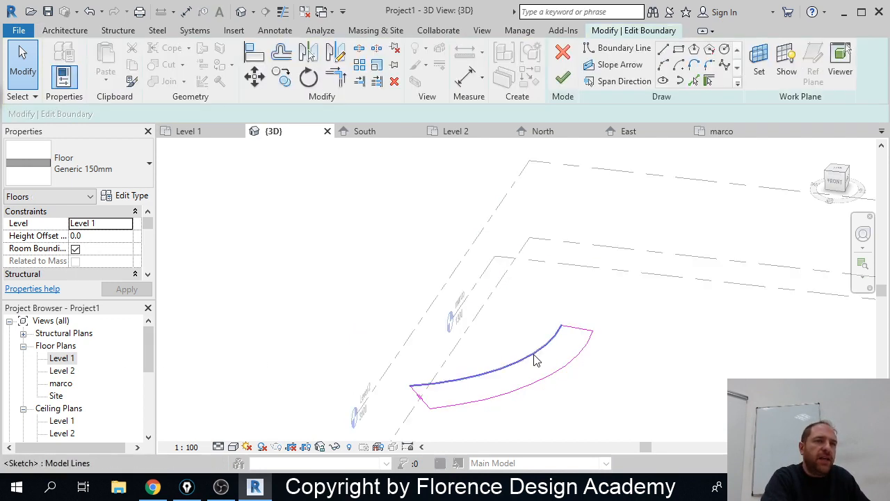
mouse_move(510, 327)
middle_mouse_down("shift")
mouse_move(526, 379)
mouse_move(539, 277)
middle_mouse_up("shift")
left_click(616, 70)
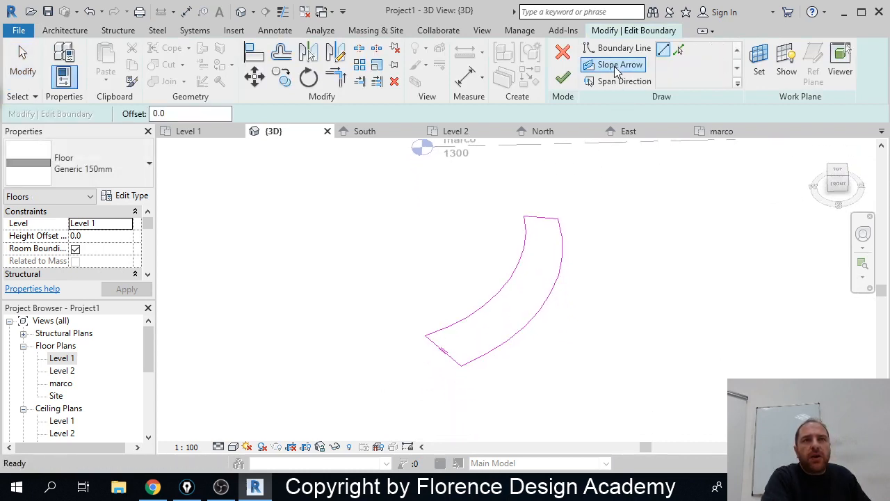
middle_click_drag(550, 215, 555, 302, "shift")
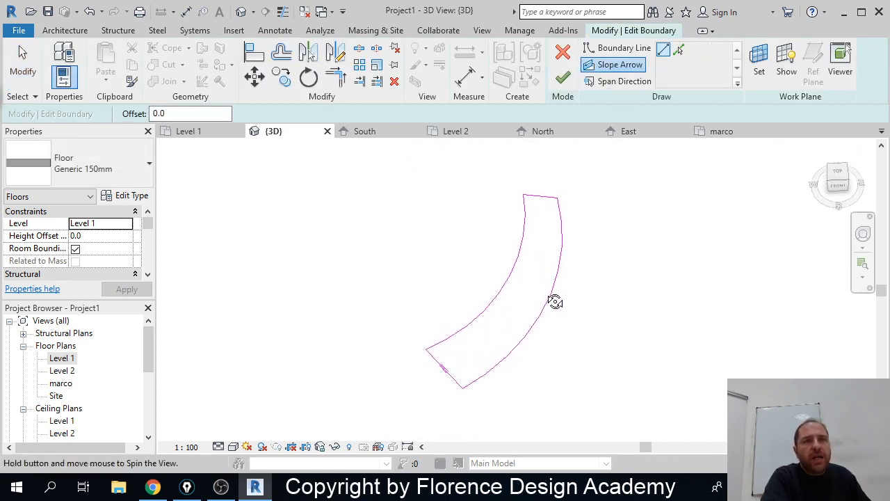
left_click(541, 196)
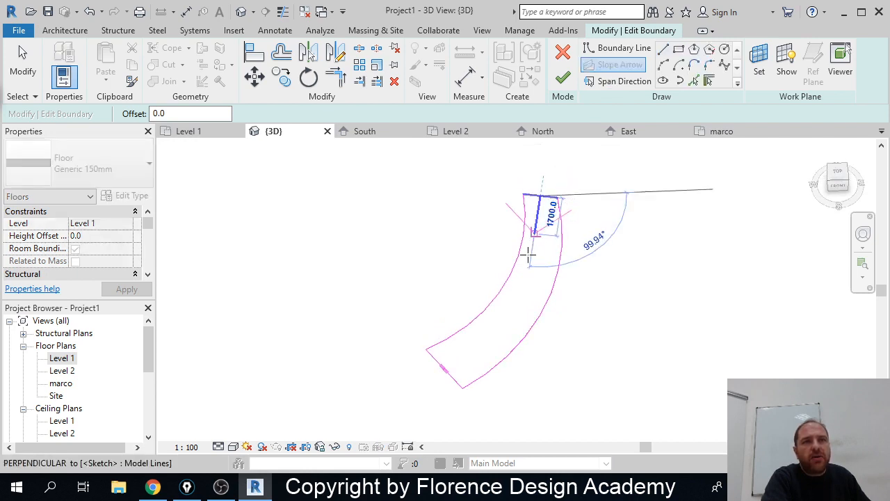
left_click(443, 369)
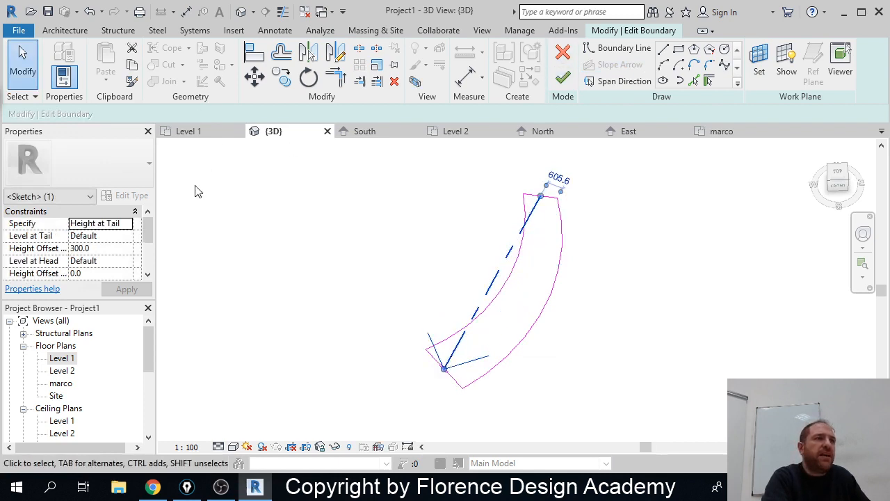
Step: Set the slope arrow's tail to Level 1 with offset 0 and its head to level marco, and finish the floor sketch
left_click(126, 237)
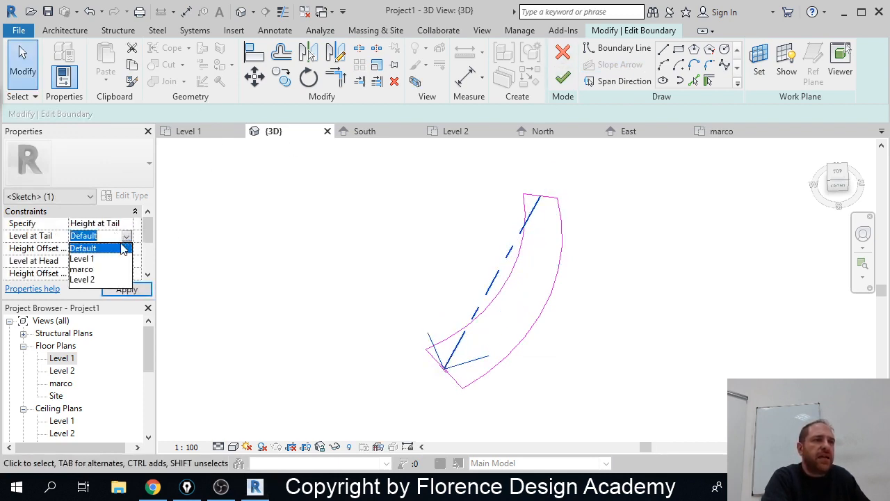
left_click(109, 259)
left_click(115, 248)
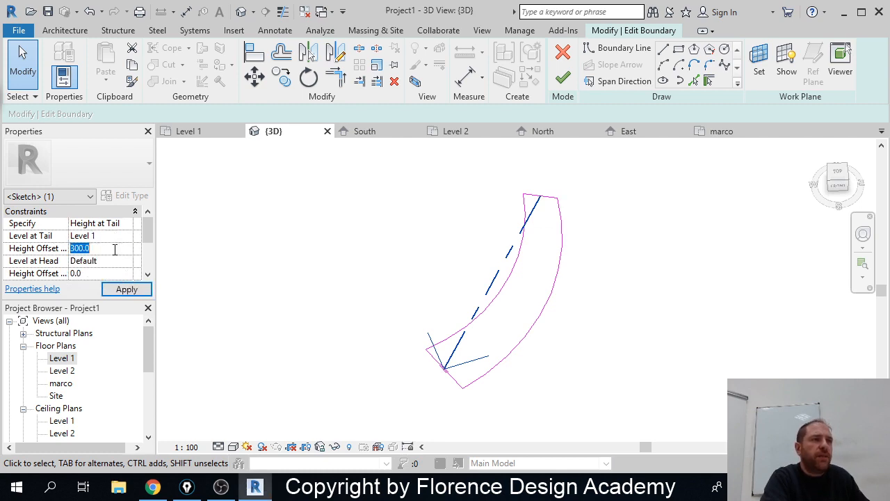
type("0")
left_click(108, 261)
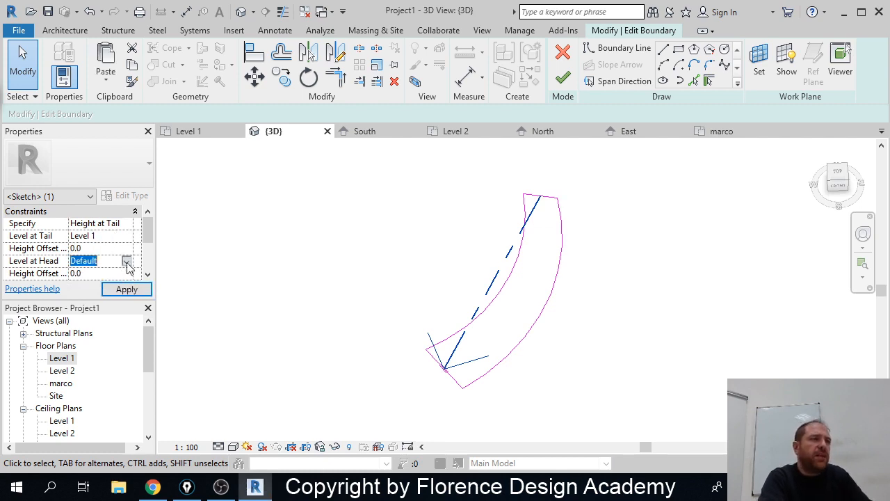
left_click(126, 261)
left_click(111, 293)
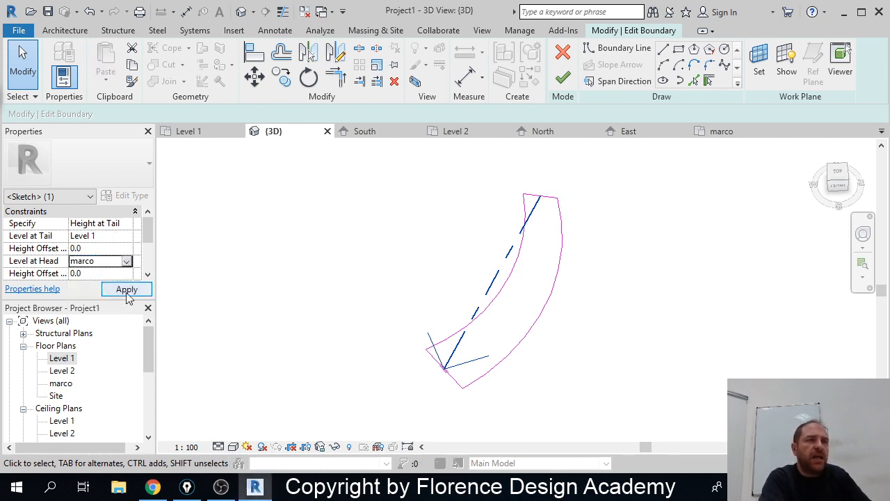
left_click(126, 290)
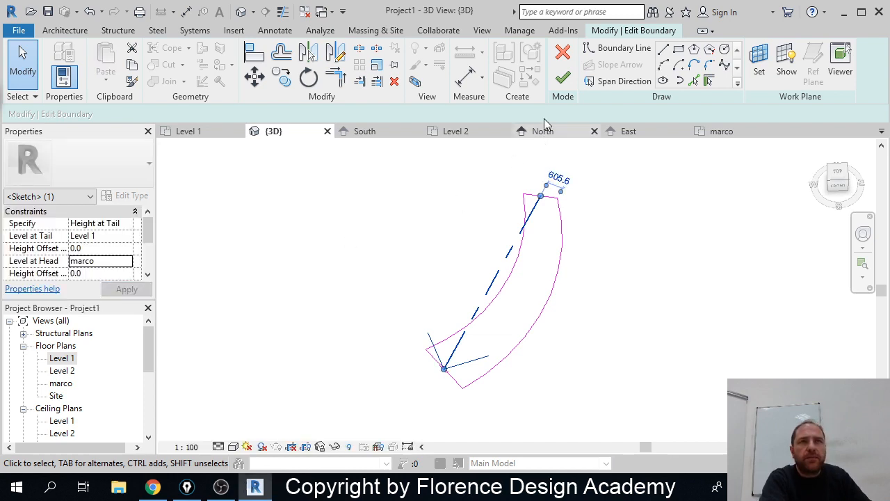
left_click(563, 77)
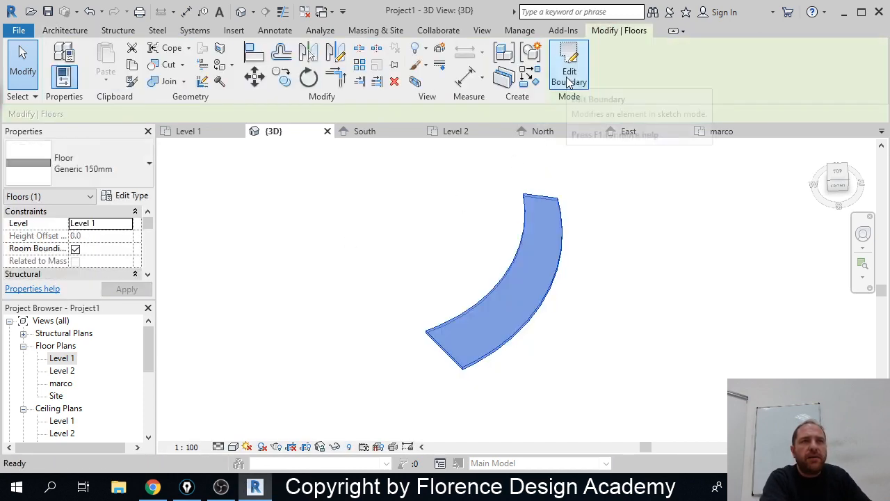
Step: Examine the sloped curved floor from several angles and from the right side, checking both ends against the levels
middle_click_drag(401, 264, 479, 83, "shift")
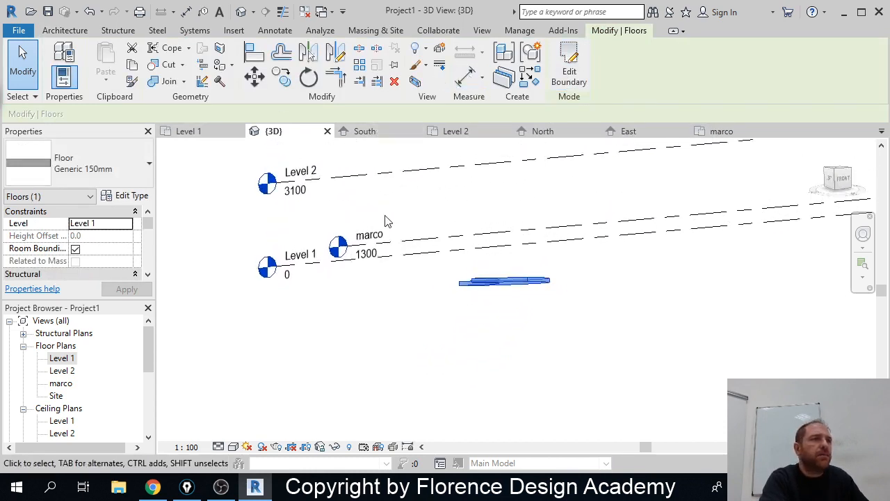
middle_click_drag(442, 279, 748, 257, "shift")
mouse_move(556, 289)
middle_mouse_down("shift")
mouse_move(623, 295)
mouse_move(562, 294)
middle_mouse_up("shift")
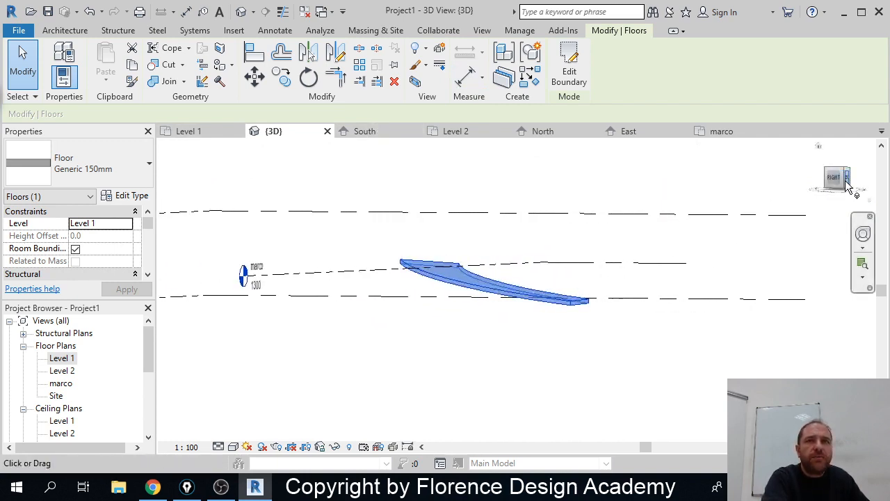
left_click(839, 182)
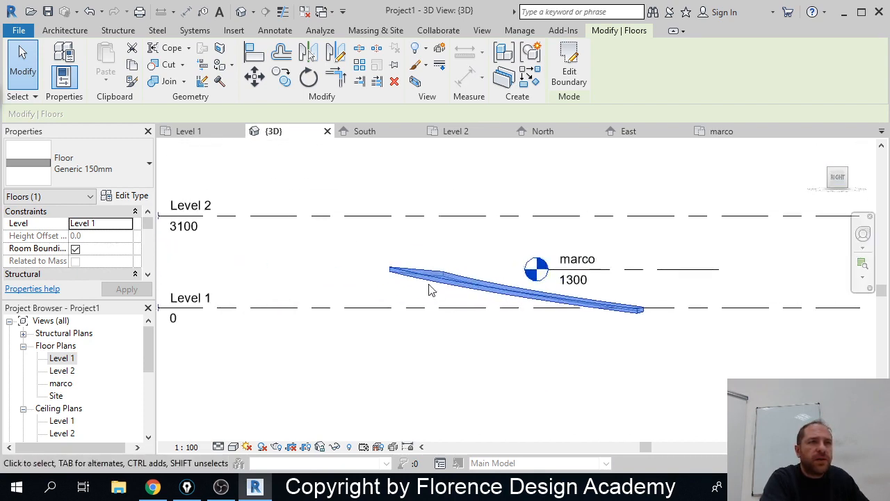
scroll(436, 281, "up", 1)
scroll(442, 277, "up", 1)
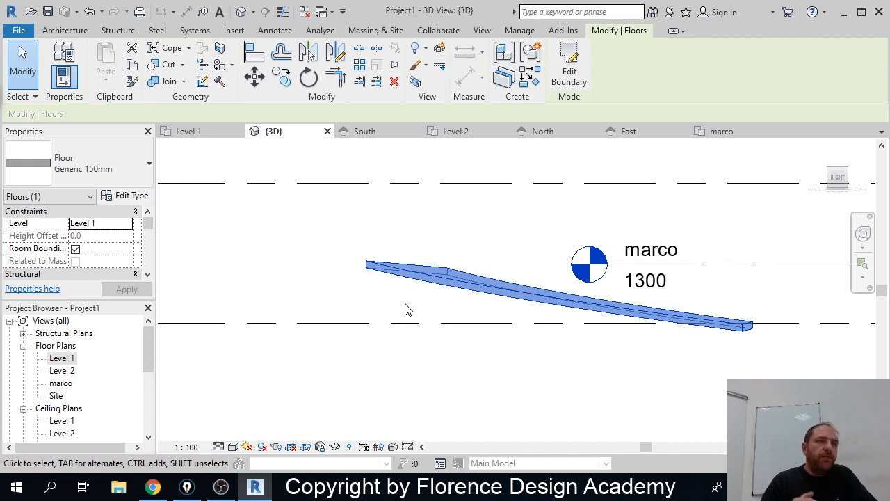
scroll(756, 337, "up", 5)
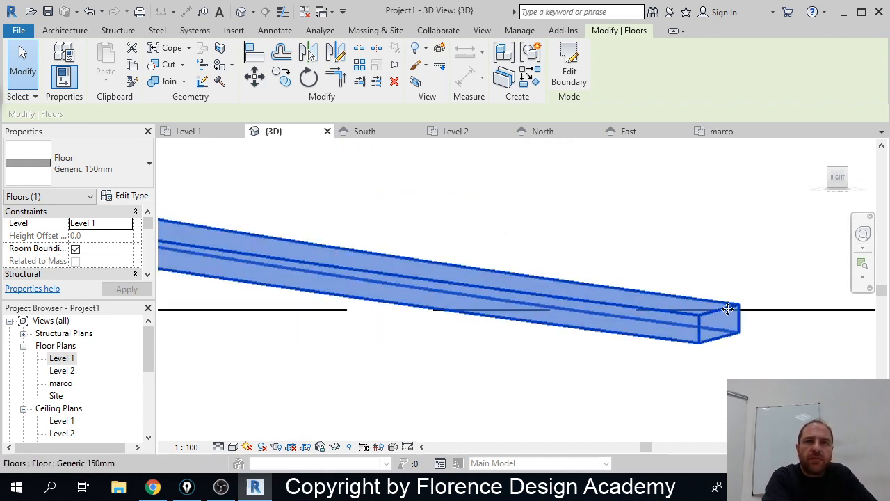
scroll(749, 332, "down", 5)
scroll(445, 275, "up", 5)
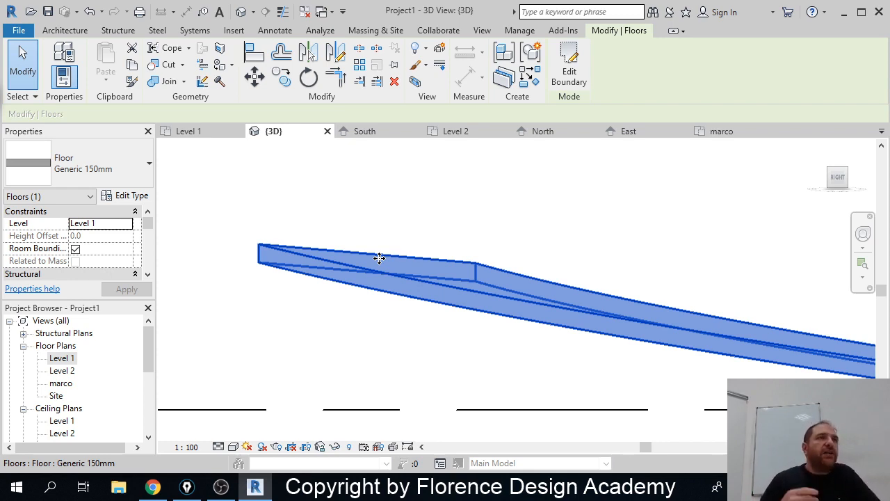
left_click(65, 29)
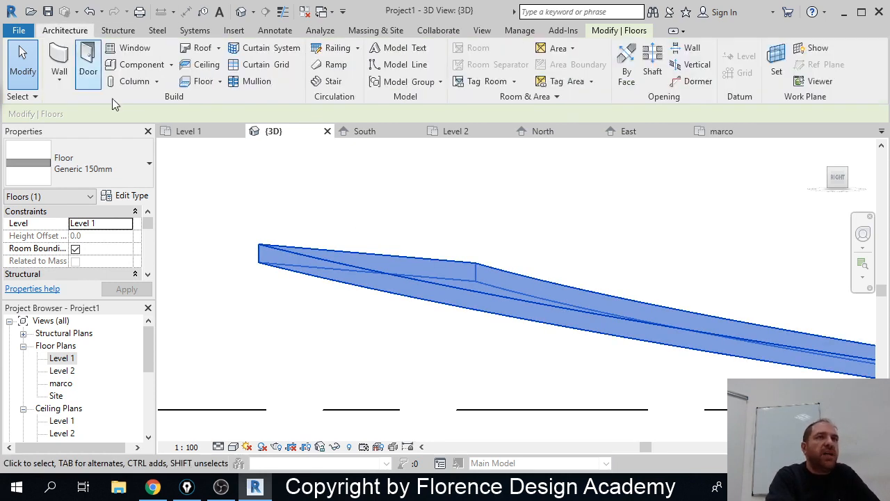
left_click(334, 66)
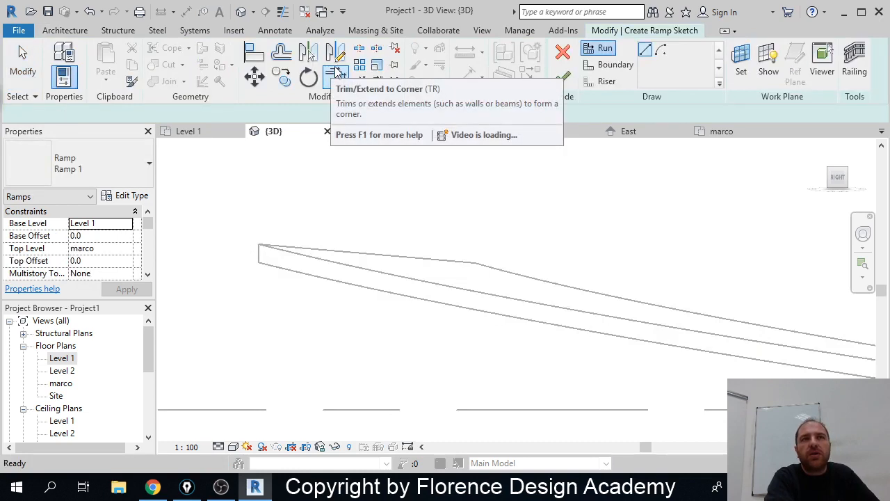
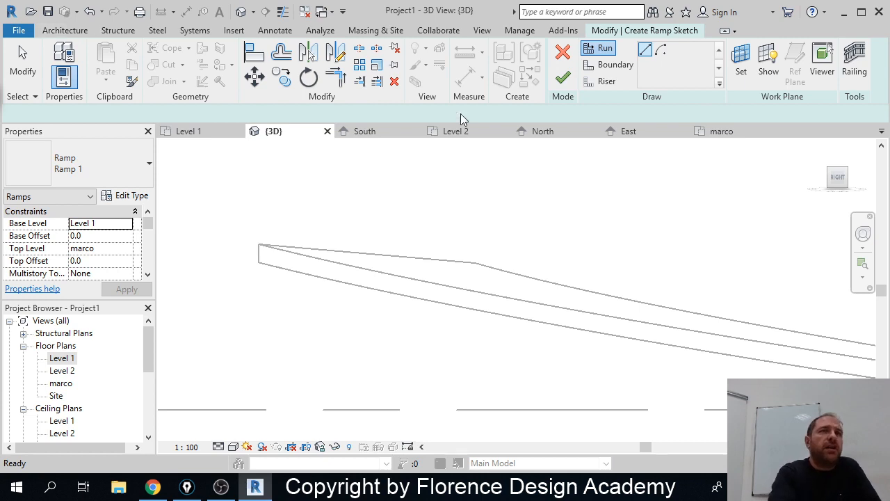
left_click(563, 52)
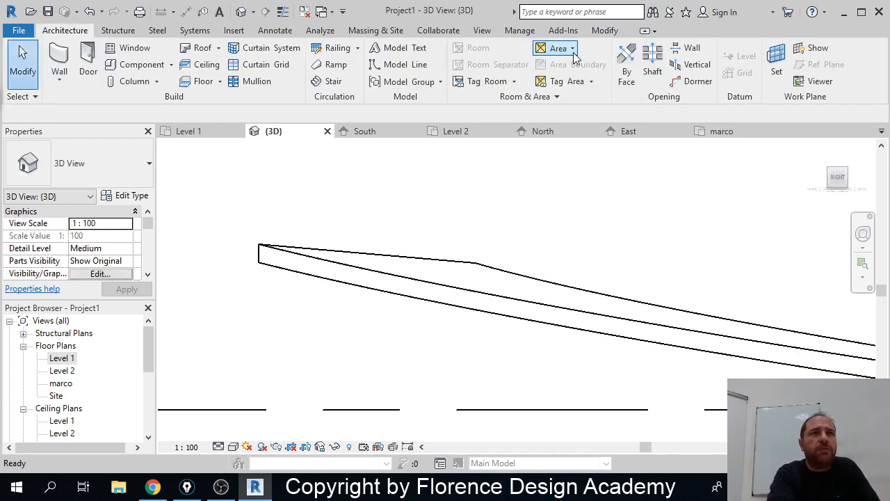
Step: Delete the sloped curved floor from the 3D view
middle_click_drag(419, 278, 436, 174)
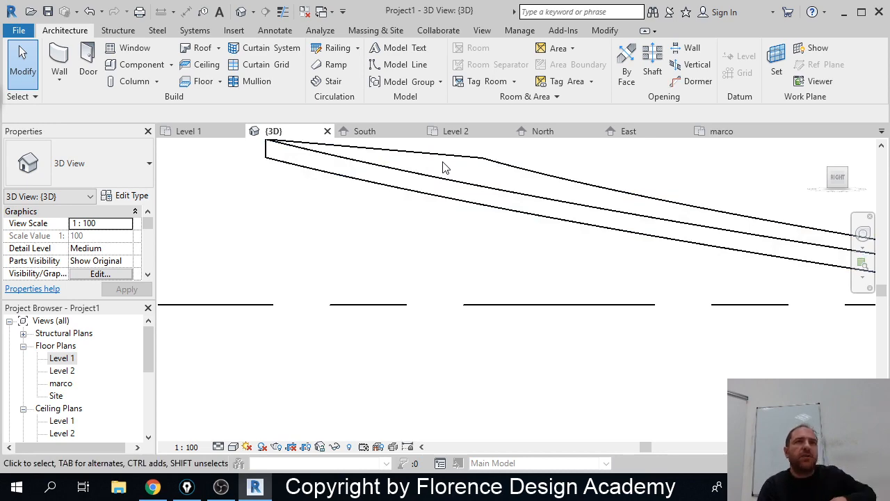
scroll(435, 252, "up", 3)
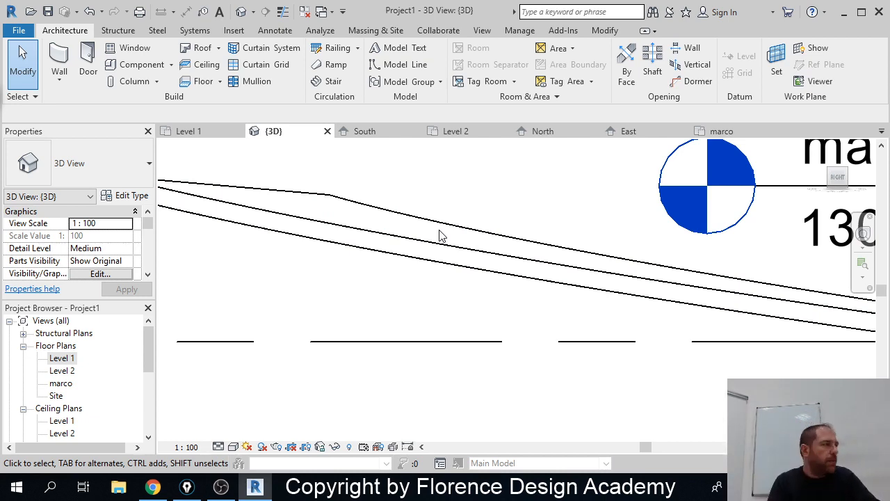
left_click(450, 228)
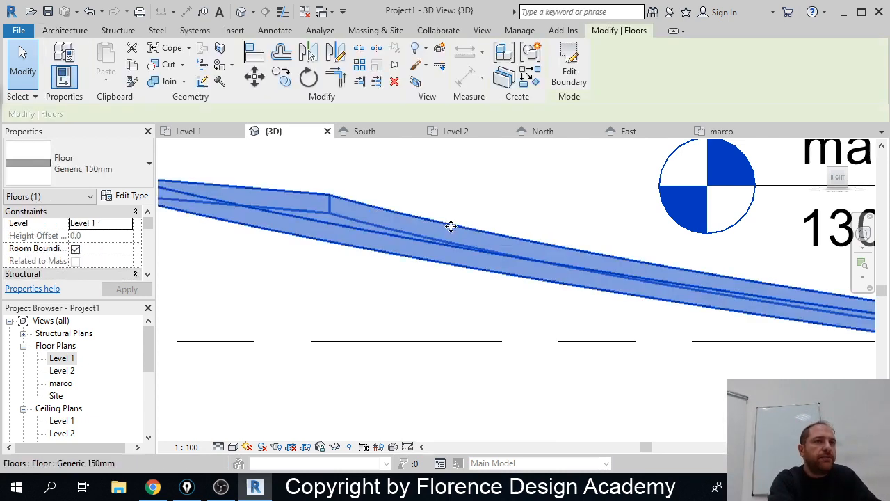
key("Delete")
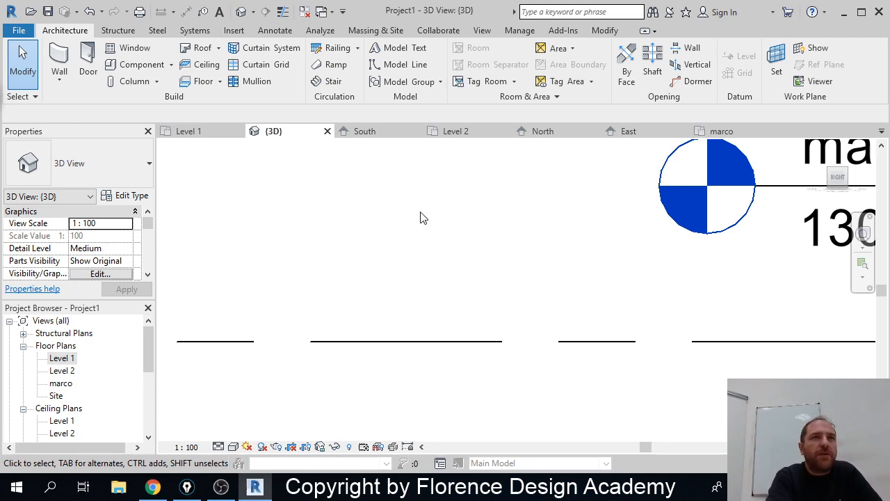
Step: Delete level marco, together with its associated plan view
scroll(422, 219, "down", 5)
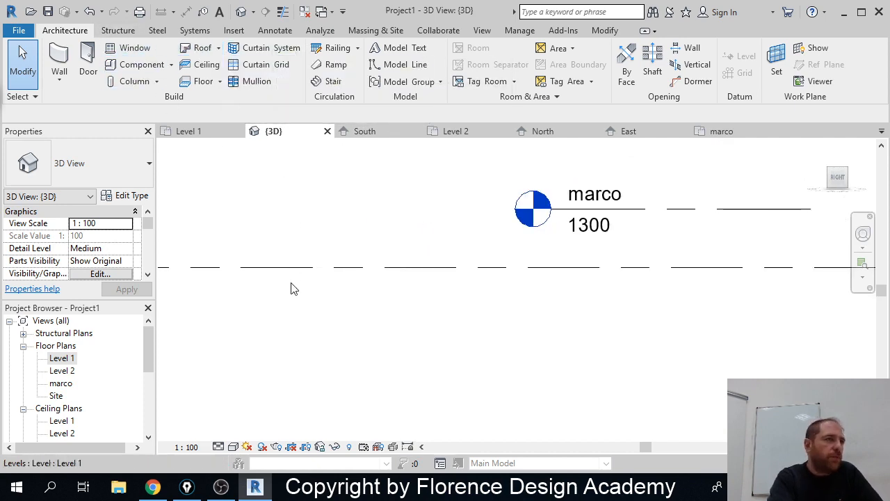
left_click(681, 210)
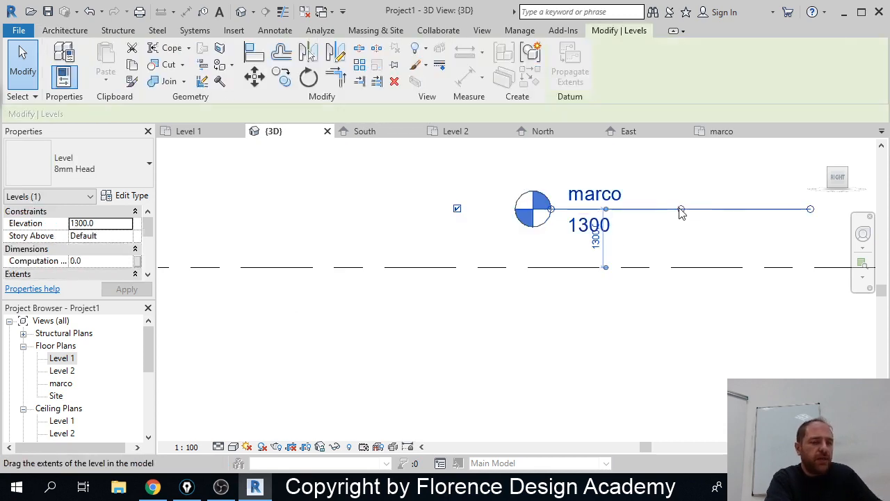
key("Delete")
left_click(499, 298)
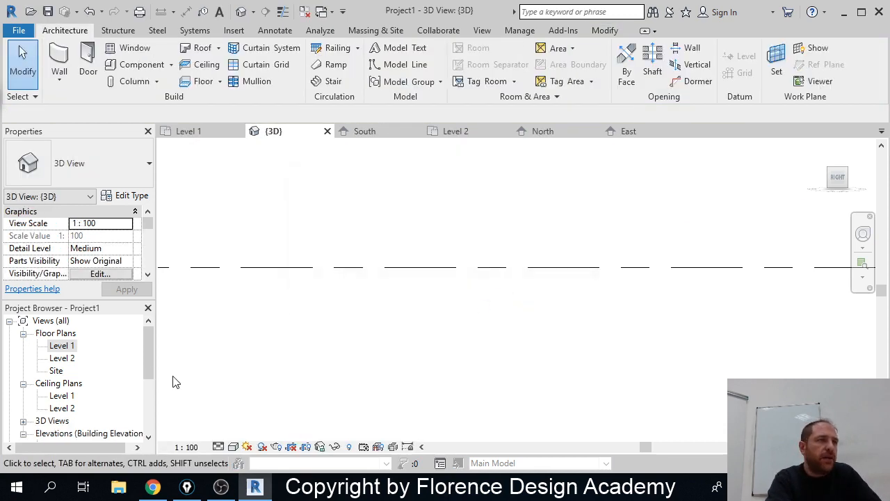
Step: Open the Level 1 floor plan and start a footprint roof with its base moved to Level 2
double_click(59, 345)
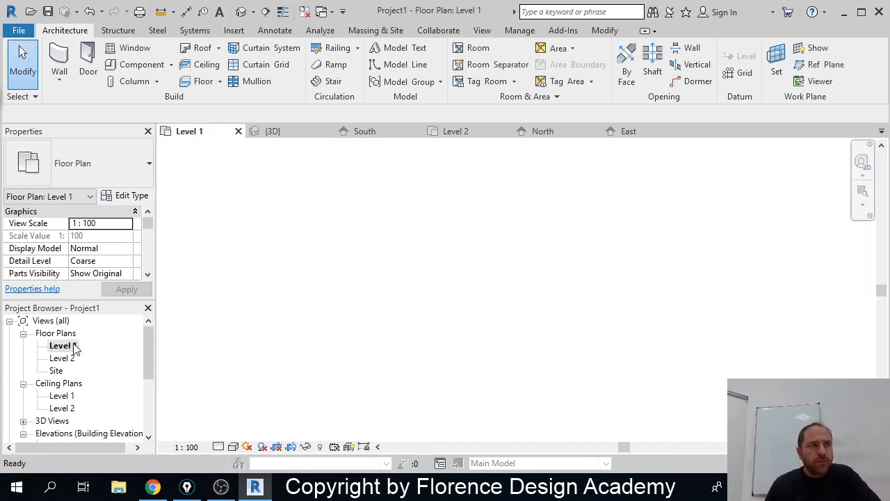
left_click(198, 49)
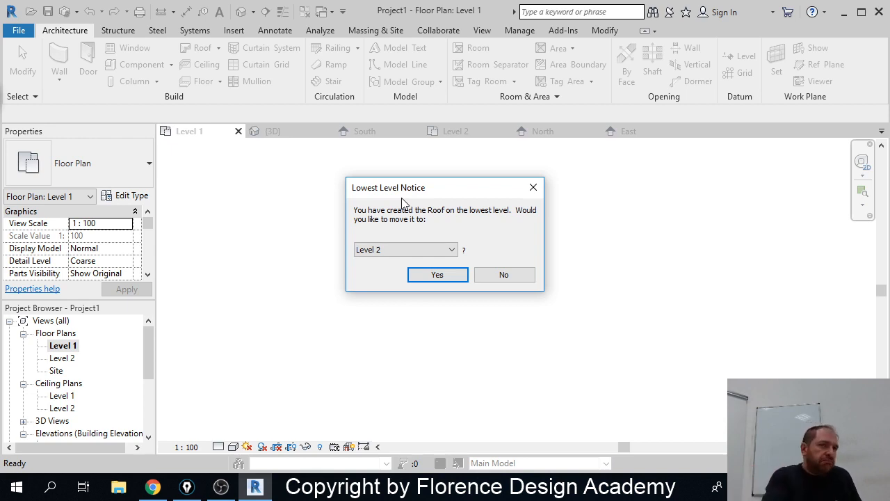
left_click(453, 275)
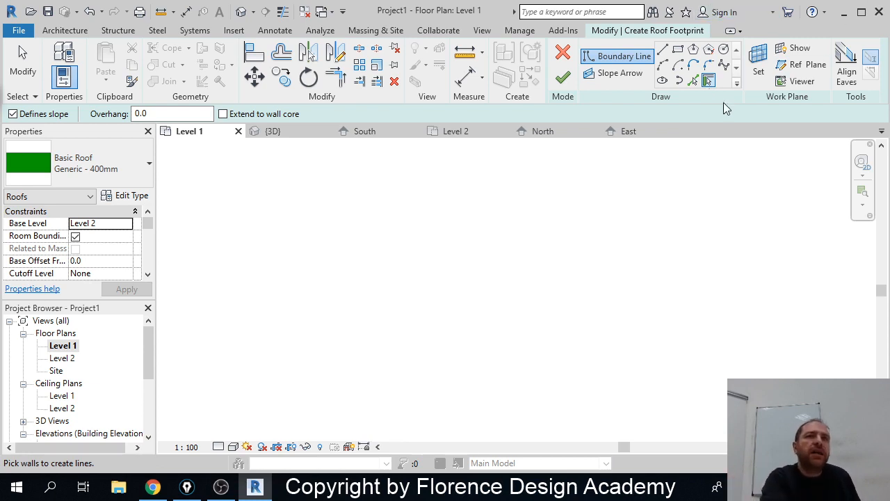
Step: Sketch a closed, irregular four-sided roof boundary with slope-defining lines, its upper edge about 6100 mm long, and finish the roof
left_click(663, 50)
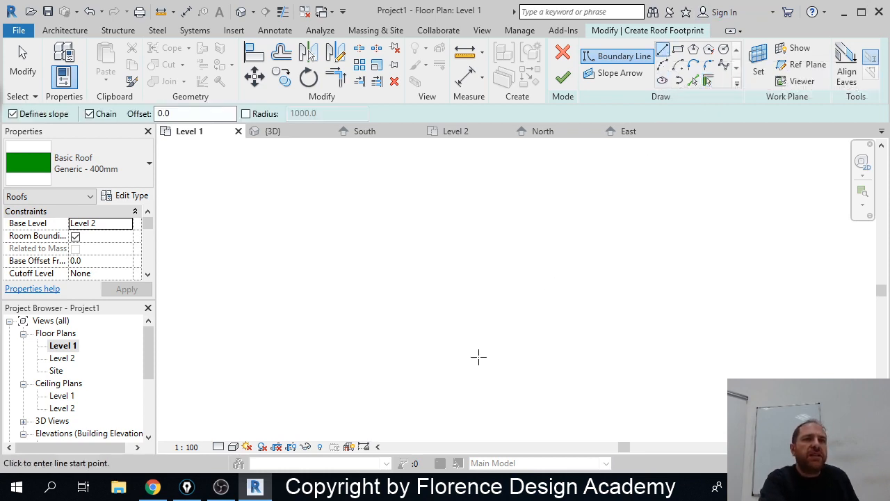
left_click(384, 324)
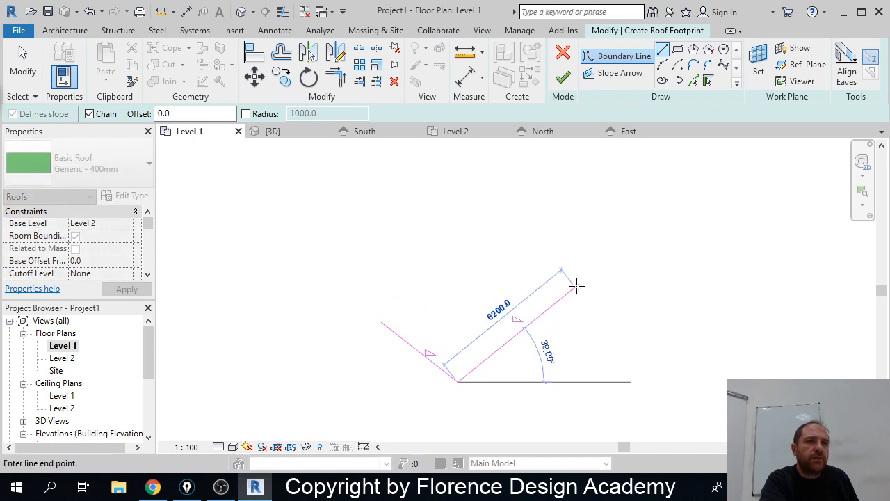
left_click(607, 290)
left_click(456, 271)
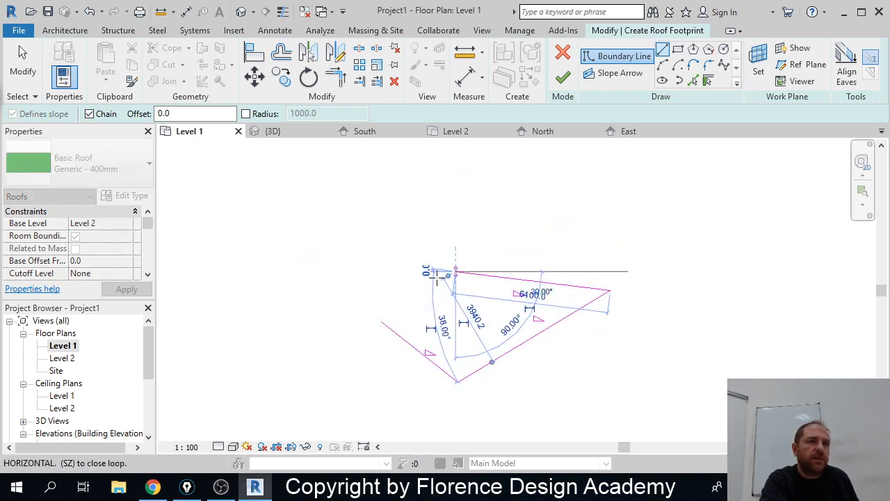
left_click(381, 321)
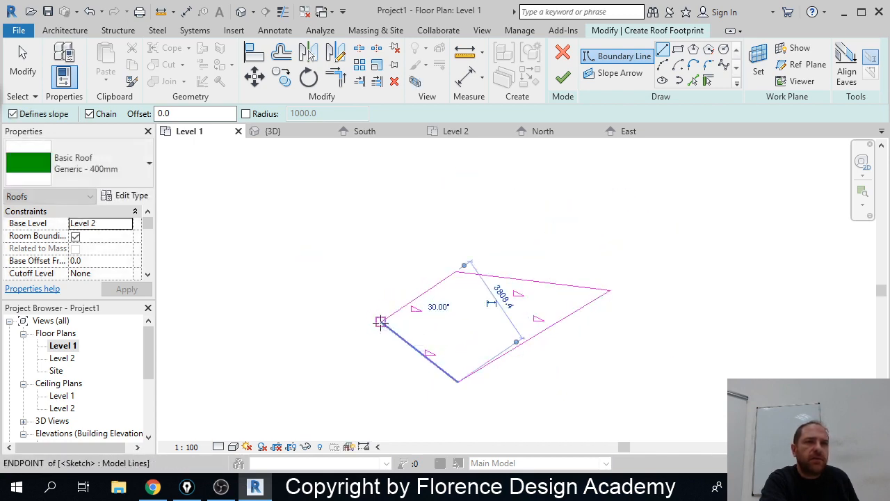
scroll(475, 342, "up", 2)
scroll(476, 341, "up", 1)
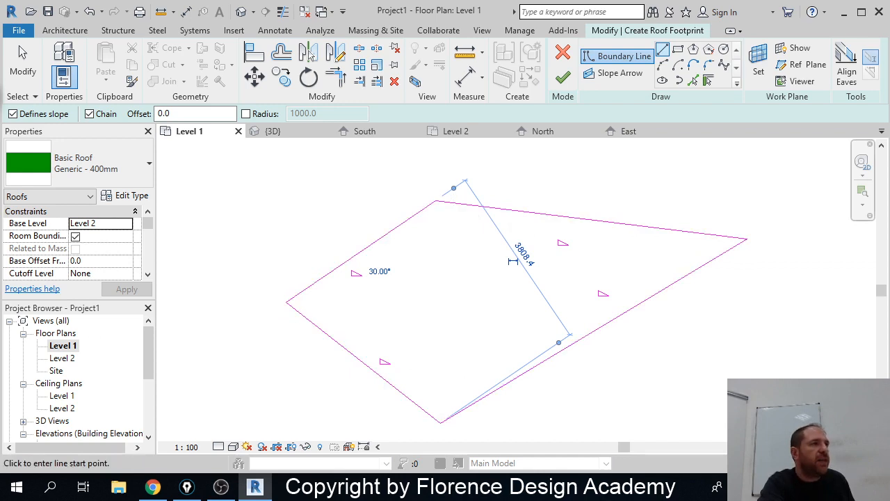
key("alt+Tab")
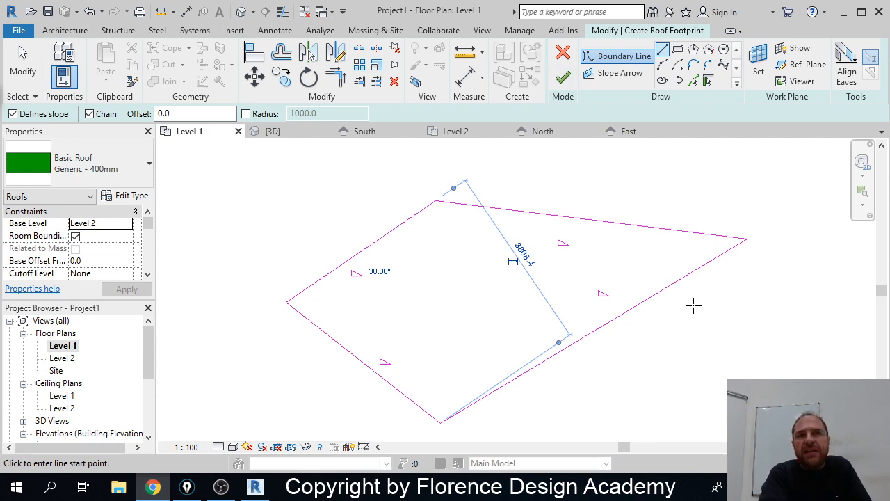
left_click(562, 80)
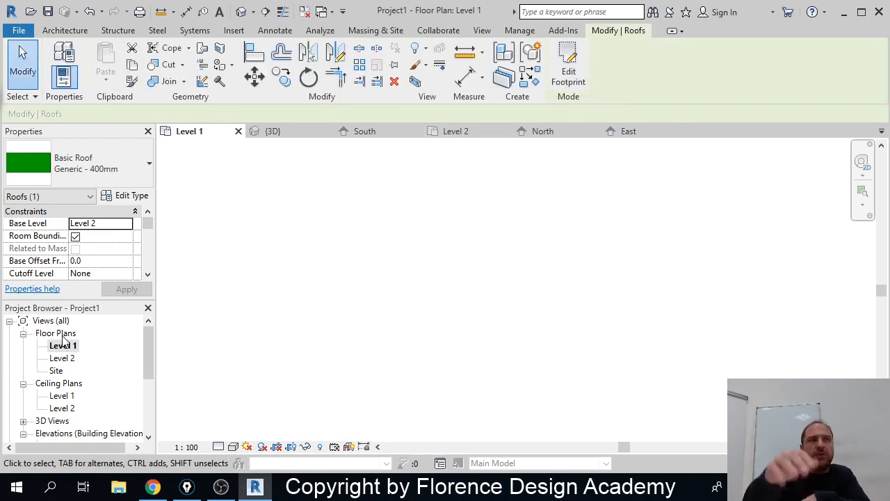
Step: Switch to the 3D view and examine the hipped roof's slopes and ridge from several sides and from above
left_click(299, 133)
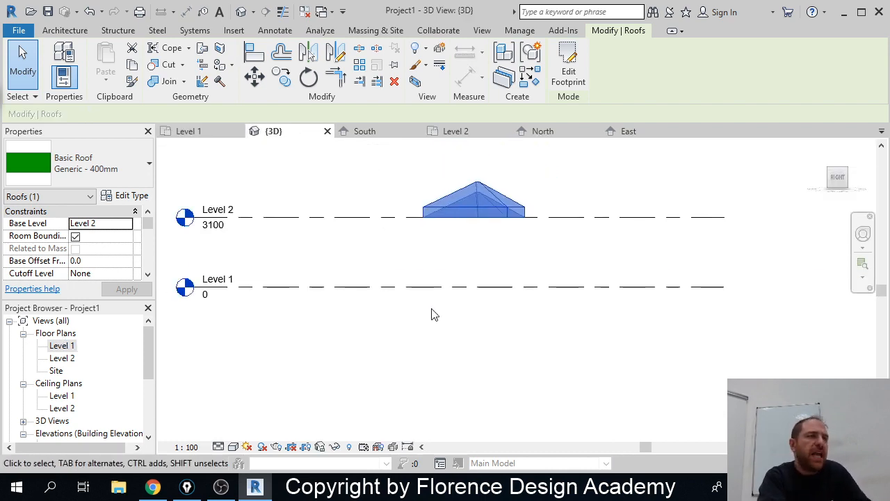
mouse_move(603, 202)
middle_mouse_down("shift")
mouse_move(588, 228)
mouse_move(533, 257)
mouse_move(510, 288)
mouse_move(700, 313)
mouse_move(475, 218)
mouse_move(612, 281)
middle_mouse_up("shift")
left_click(558, 278)
middle_click_drag(492, 253, 534, 308)
middle_click_drag(482, 290, 648, 285, "shift")
scroll(534, 277, "up", 2)
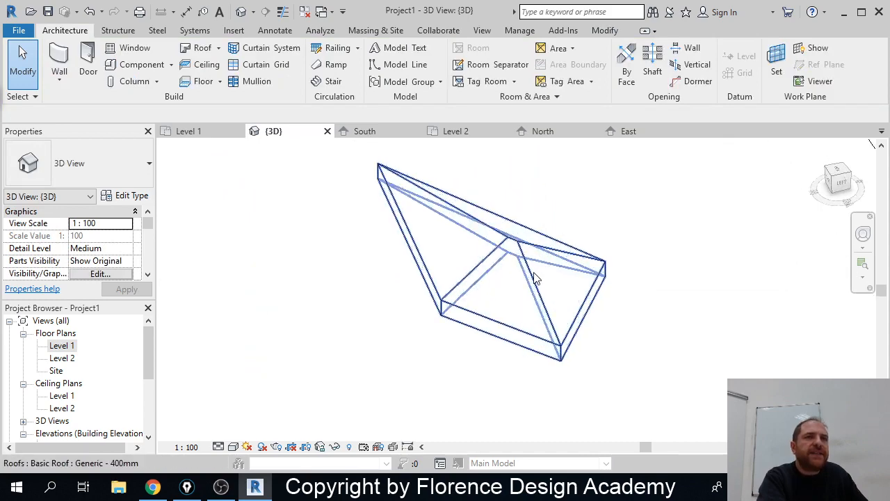
middle_click_drag(535, 278, 479, 248, "shift")
middle_click_drag(576, 246, 409, 248, "shift")
middle_click_drag(575, 252, 557, 274, "shift")
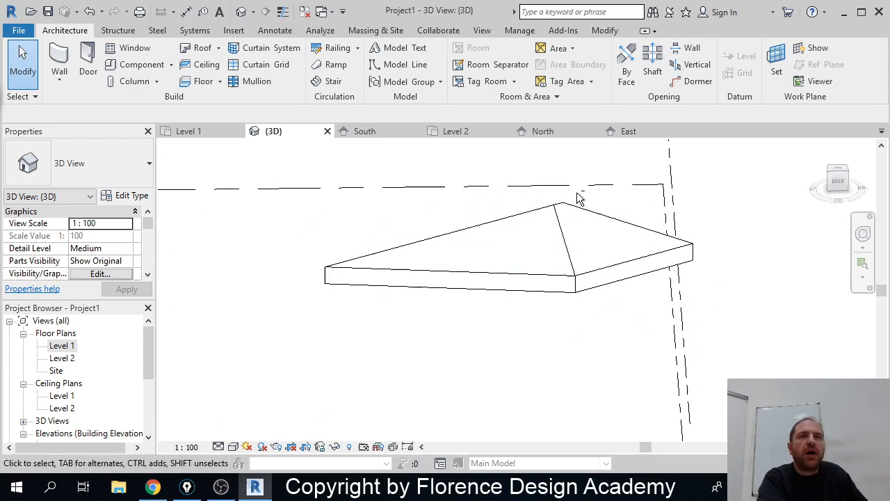
middle_click_drag(578, 198, 550, 292, "shift")
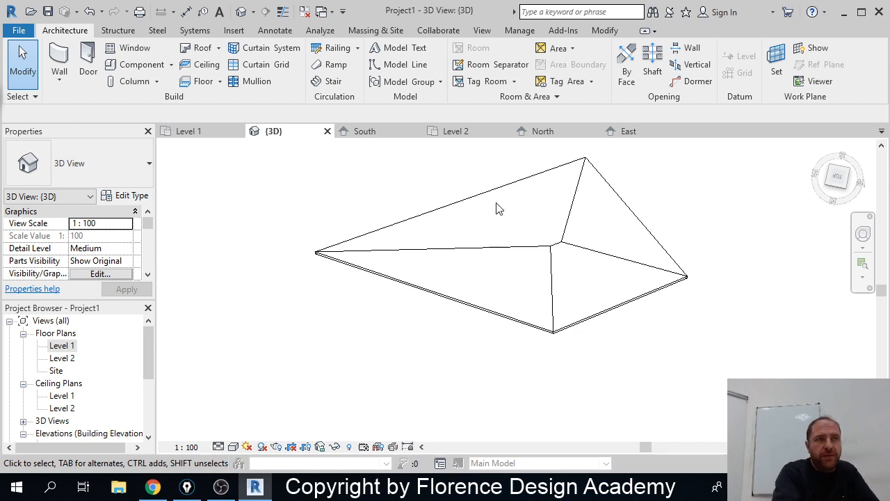
middle_click_drag(513, 228, 485, 262)
scroll(455, 244, "up", 1)
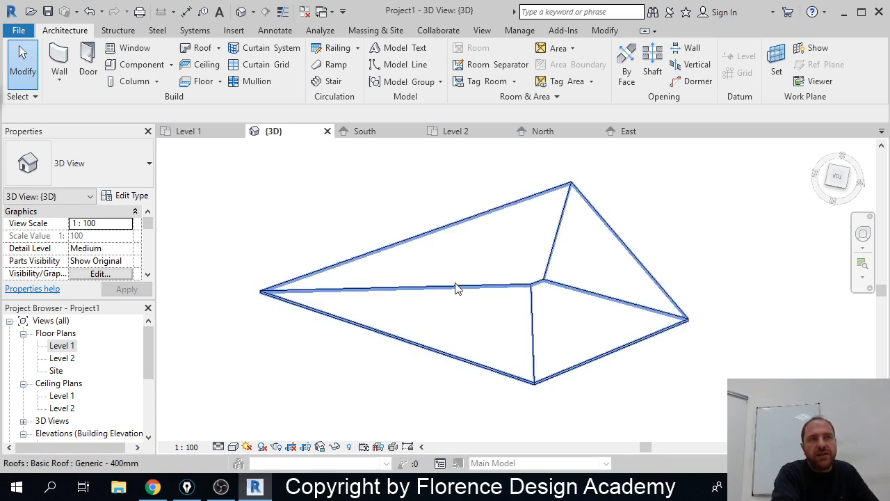
middle_click_drag(505, 325, 582, 231, "shift")
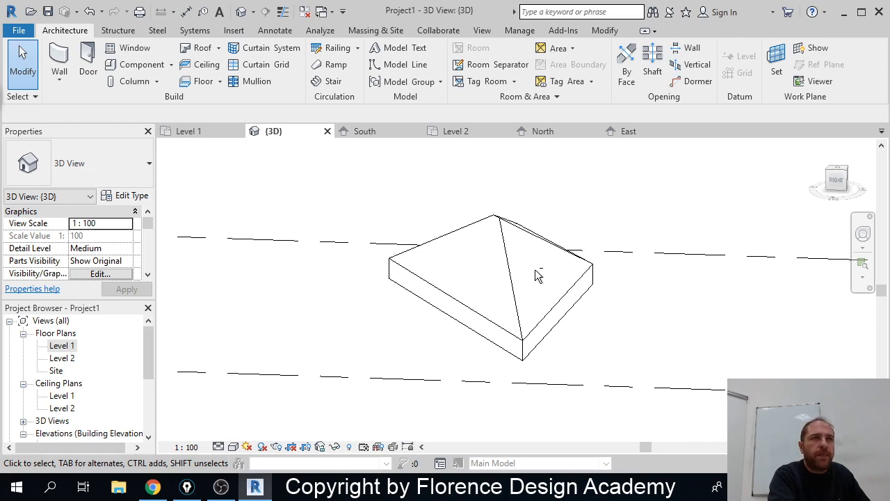
middle_click_drag(510, 292, 480, 310, "shift")
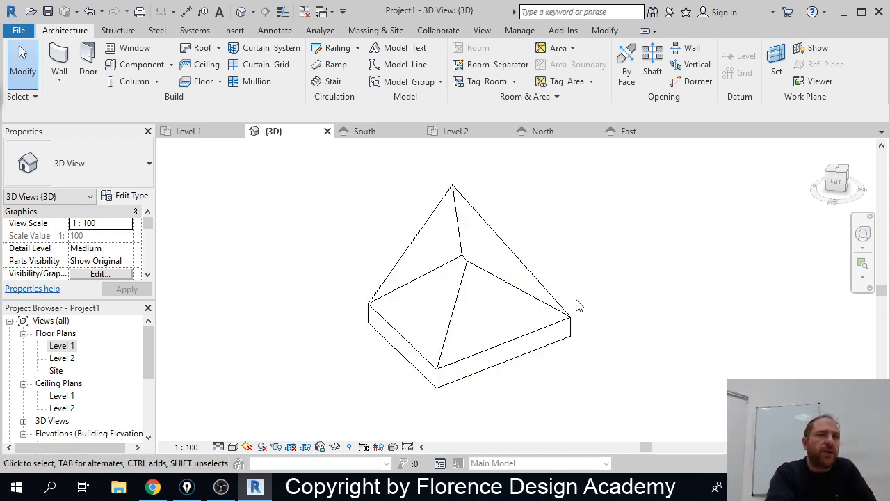
Step: Select the roof and examine its instance properties down to the Slope value under Dimensions
left_click(569, 324)
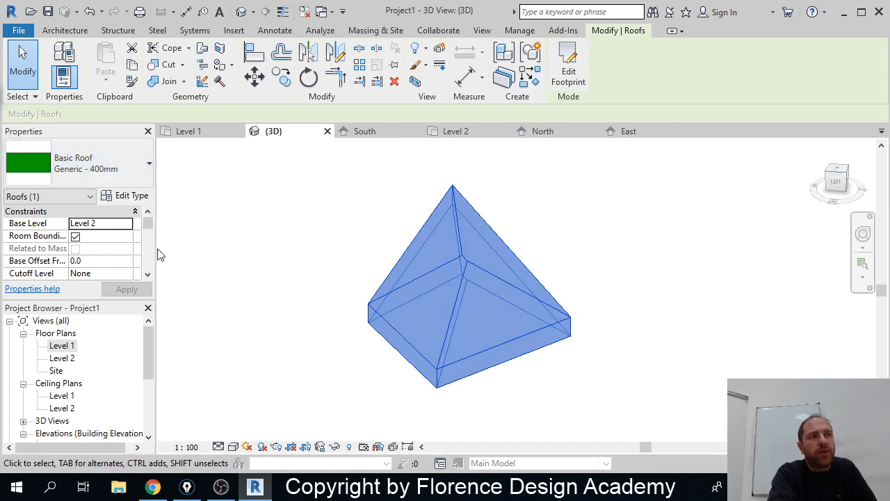
left_click(148, 277)
left_click(148, 277)
left_click(148, 278)
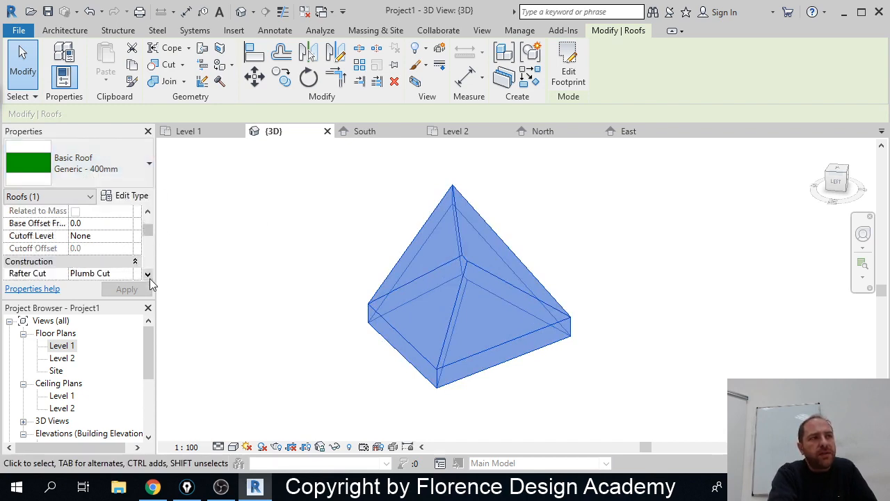
left_click(148, 277)
left_click(148, 275)
left_click(148, 275)
left_click(148, 276)
left_click(148, 276)
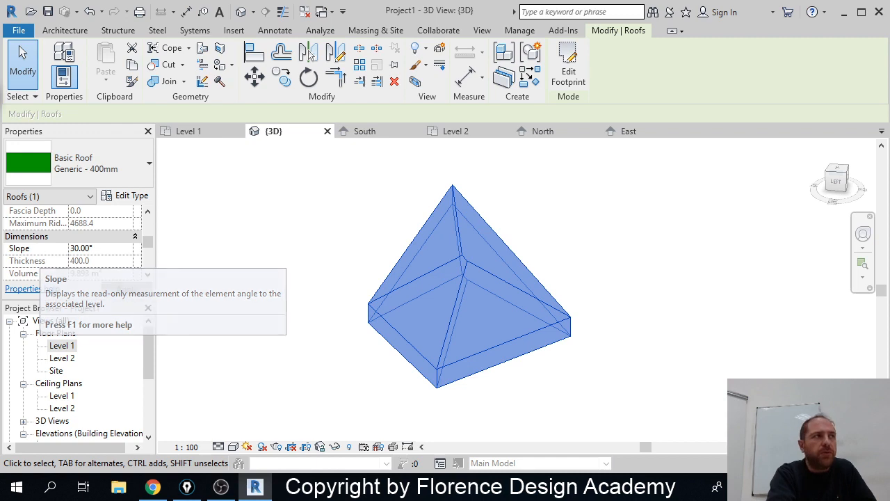
Step: Switch to the screen annotation tool, clear the stray black markup, and circle the roof's Slope property in pink
left_click(187, 487)
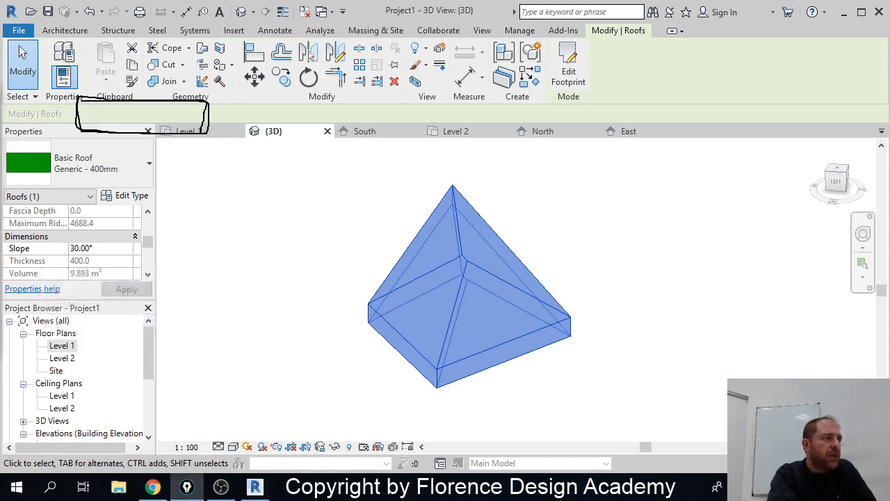
key("ctrl+shift+7")
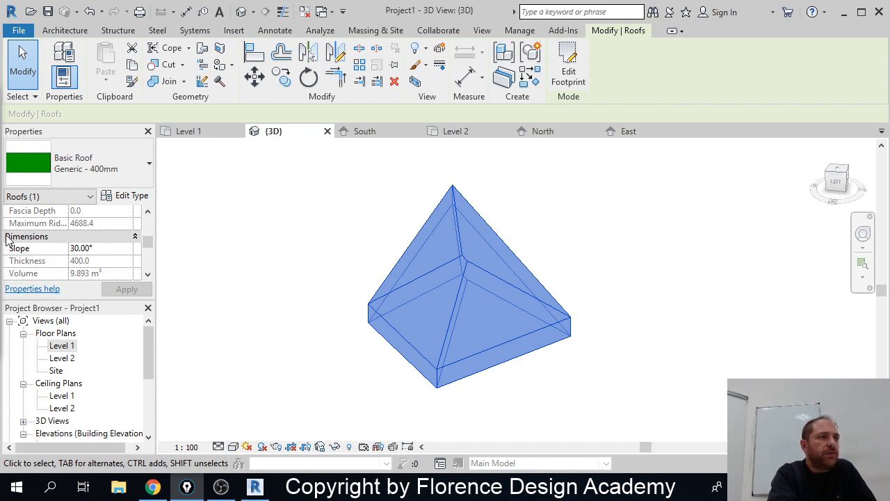
mouse_move(13, 237)
left_mouse_down()
mouse_move(83, 238)
mouse_move(111, 254)
mouse_move(69, 259)
left_mouse_up()
mouse_move(8, 262)
left_mouse_down()
mouse_move(15, 237)
mouse_move(104, 237)
mouse_move(87, 259)
mouse_move(8, 263)
left_mouse_up()
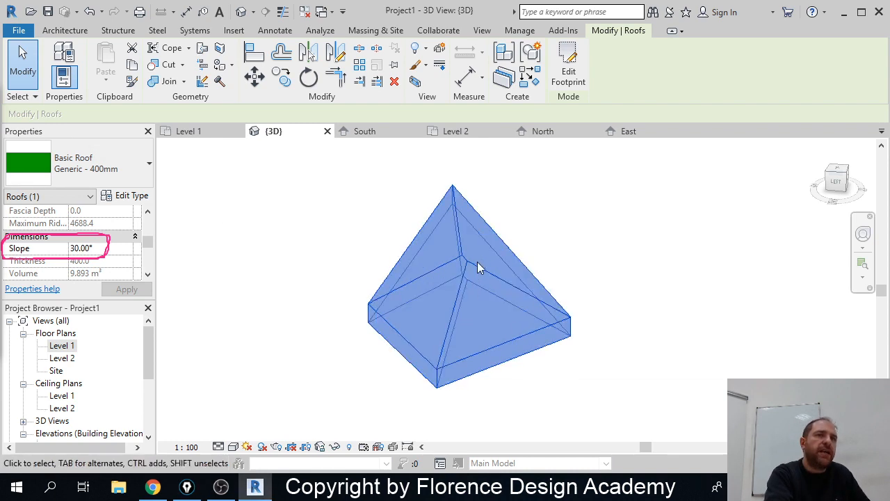
middle_click_drag(460, 314, 463, 280, "shift")
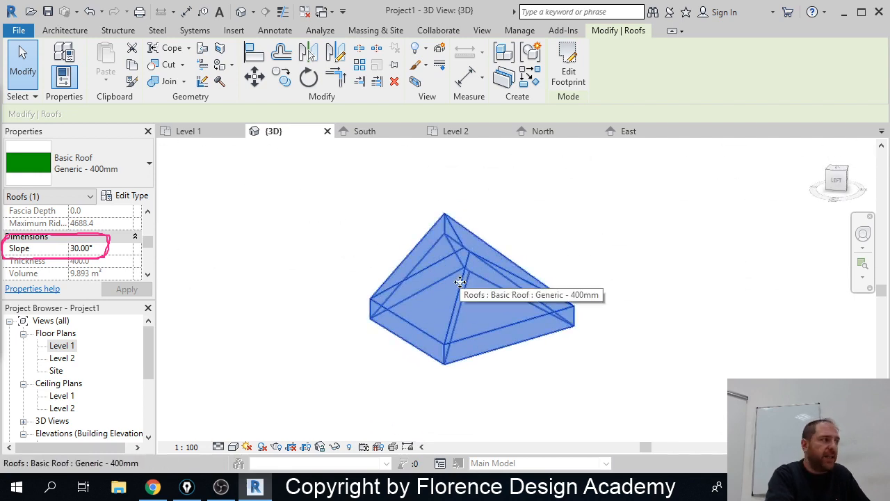
Step: Set the selected roof's slope to 10° and view the flatter roof from the side
left_click(100, 248)
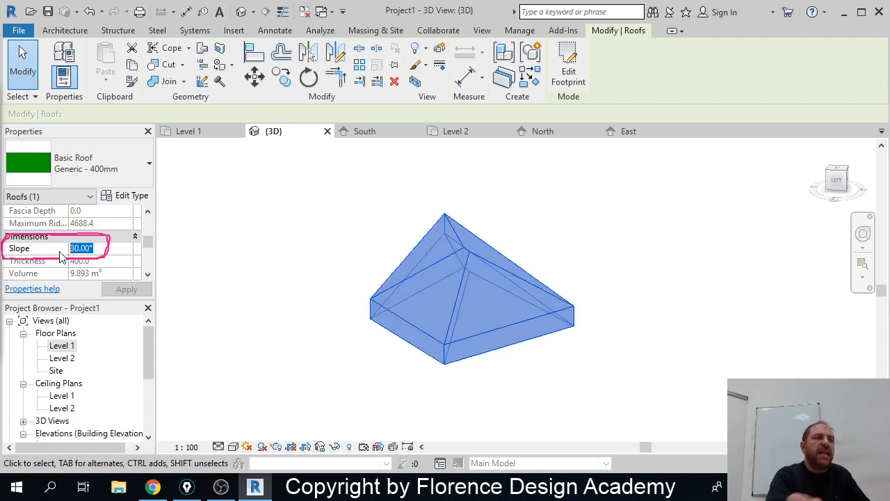
type("10")
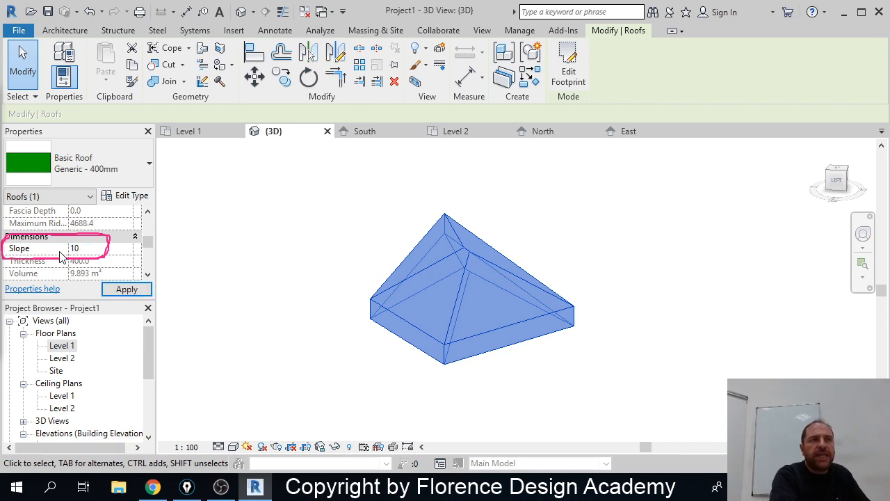
left_click(134, 292)
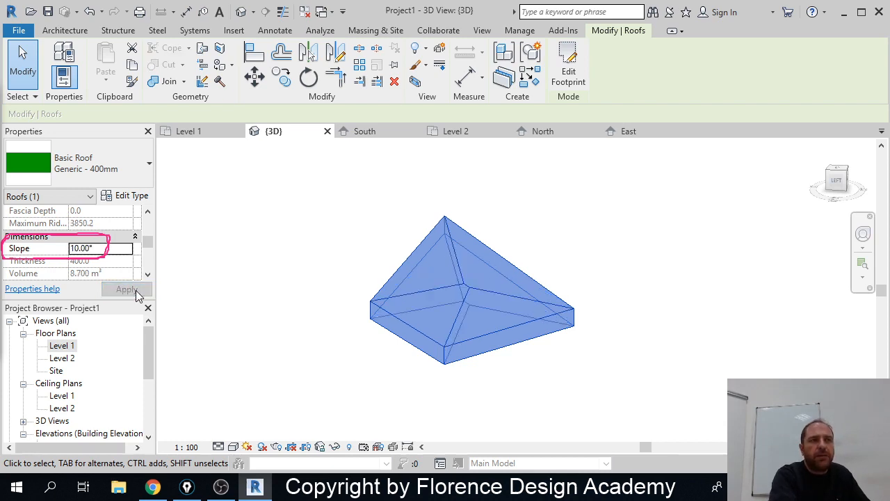
middle_click_drag(463, 358, 586, 308, "shift")
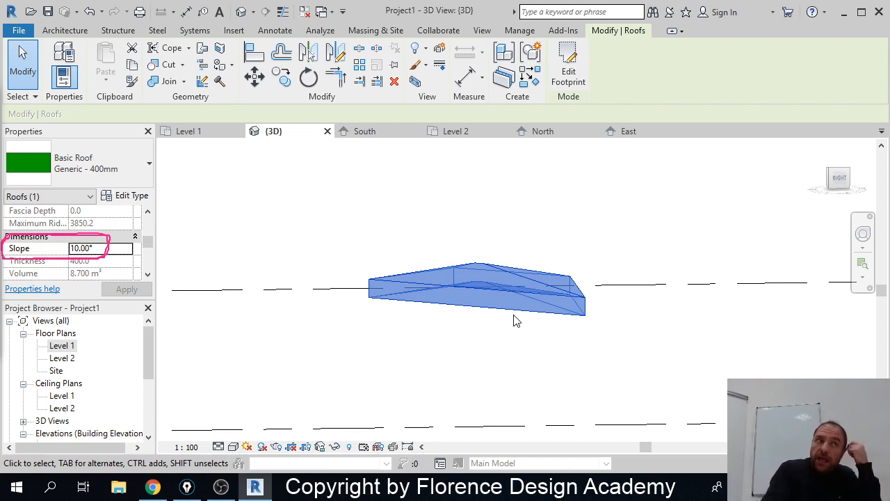
Step: Set the roof's slope to 45° and orbit around the steeper roof
double_click(81, 248)
type("45")
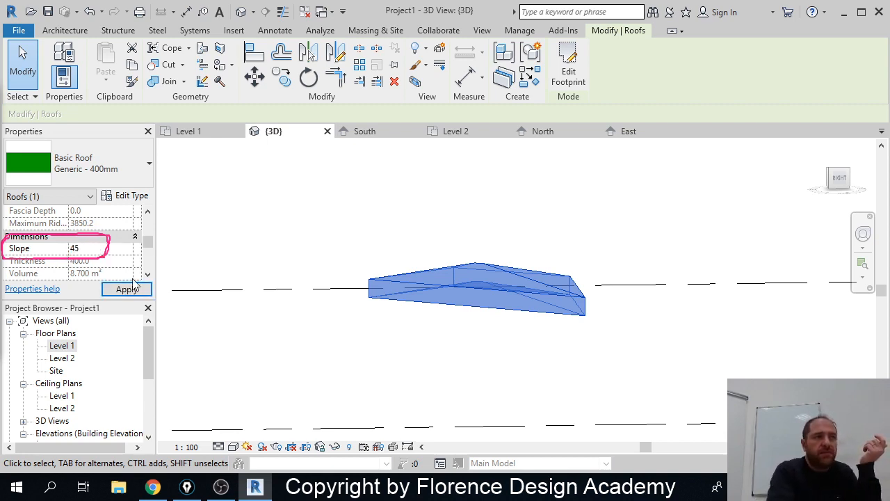
left_click(134, 286)
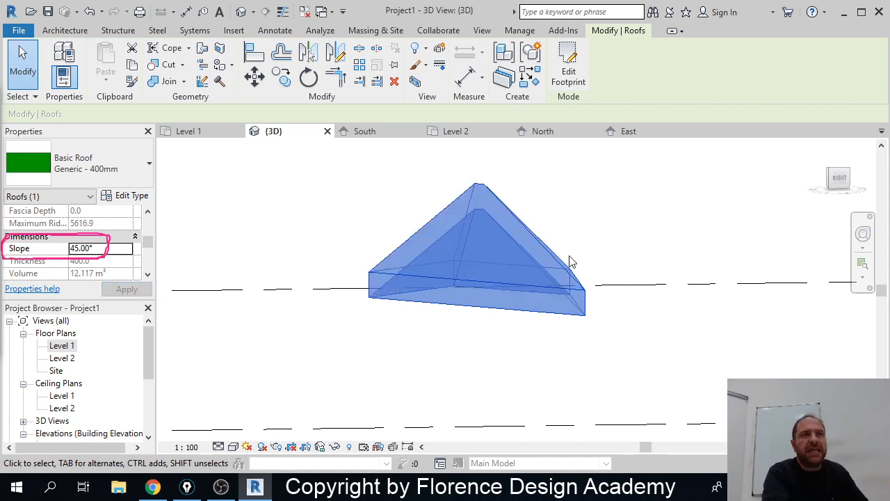
middle_click_drag(570, 258, 484, 269, "shift")
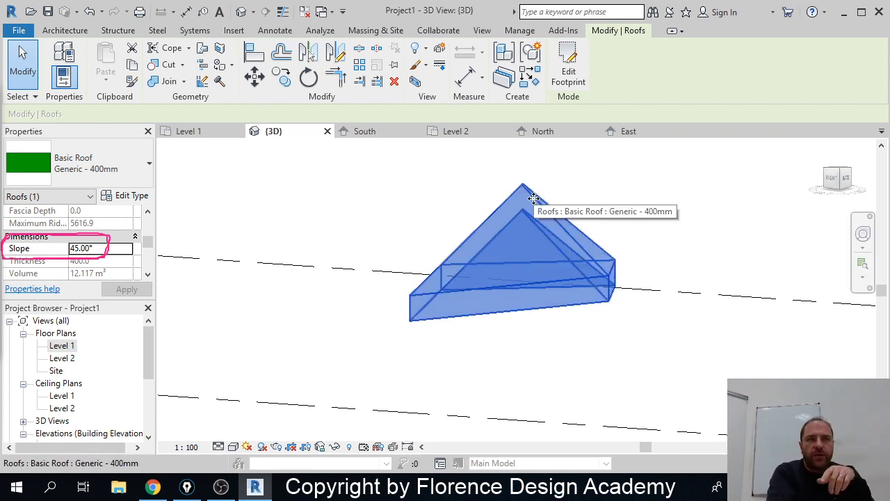
Step: Delete the roof, open the Level 1 floor plan, and start a new footprint roof assigned to Level 2
key("Delete")
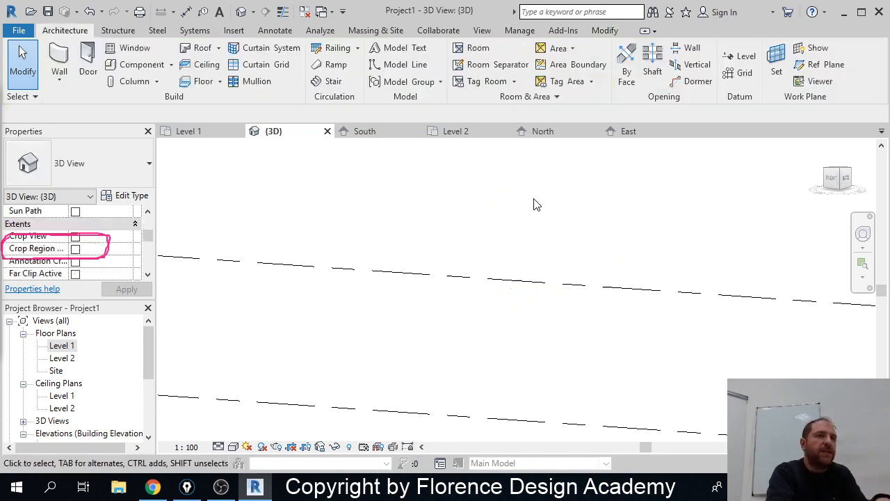
double_click(70, 349)
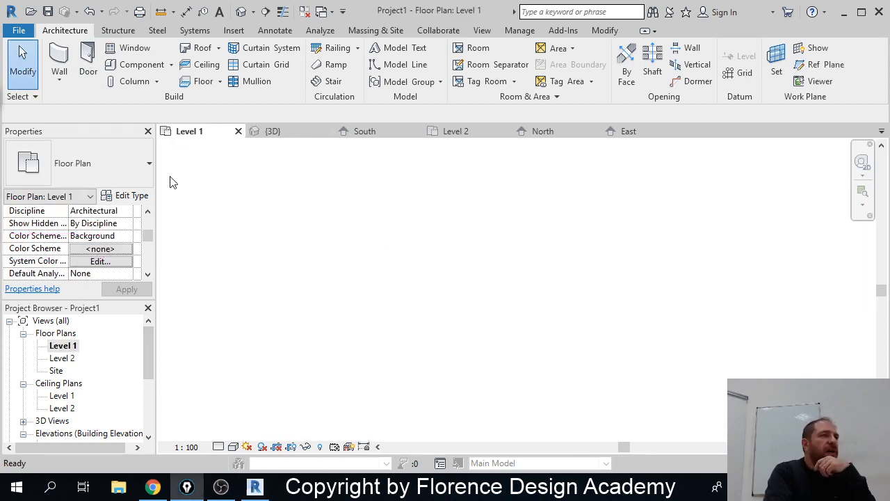
left_click(203, 81)
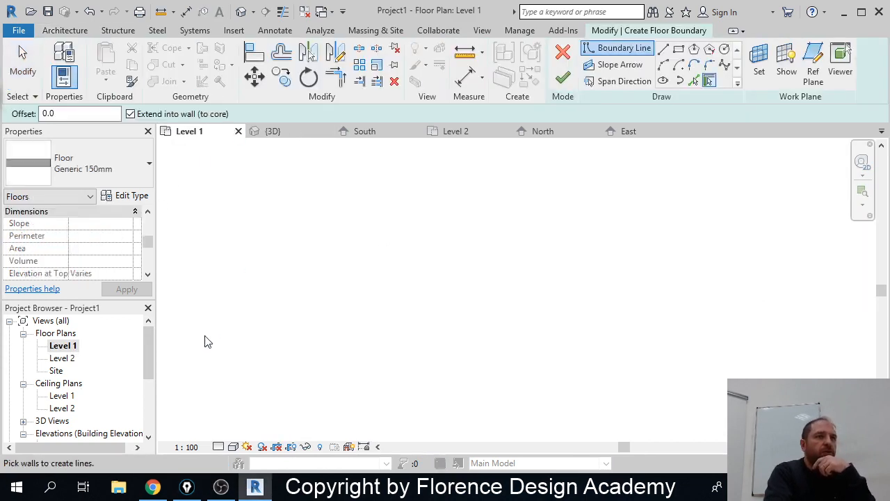
left_click(562, 52)
left_click(201, 47)
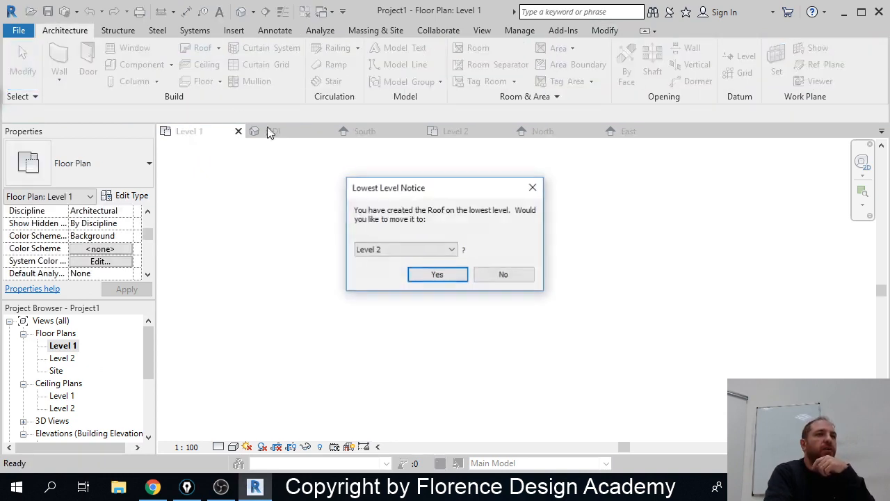
left_click(437, 274)
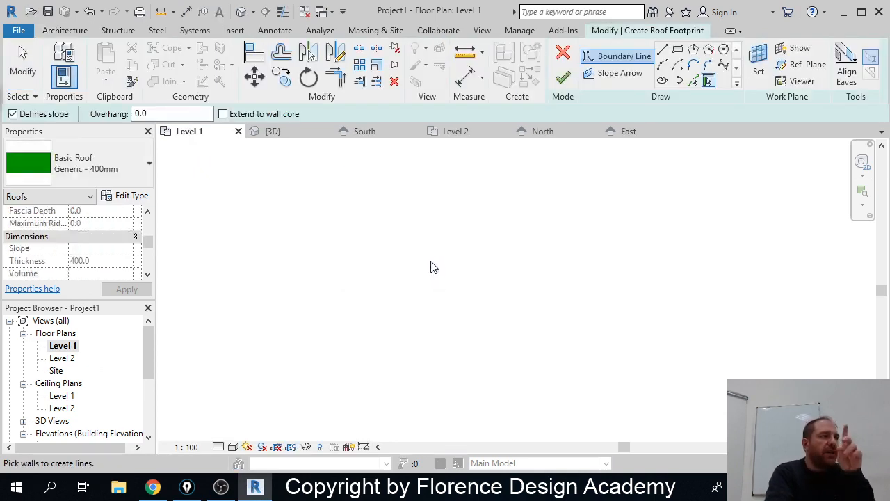
Step: Sketch a closed five-sided roof boundary with slope-defining lines, its left edge about 4000 mm and its bottom edge about 5400 mm long
left_click(664, 51)
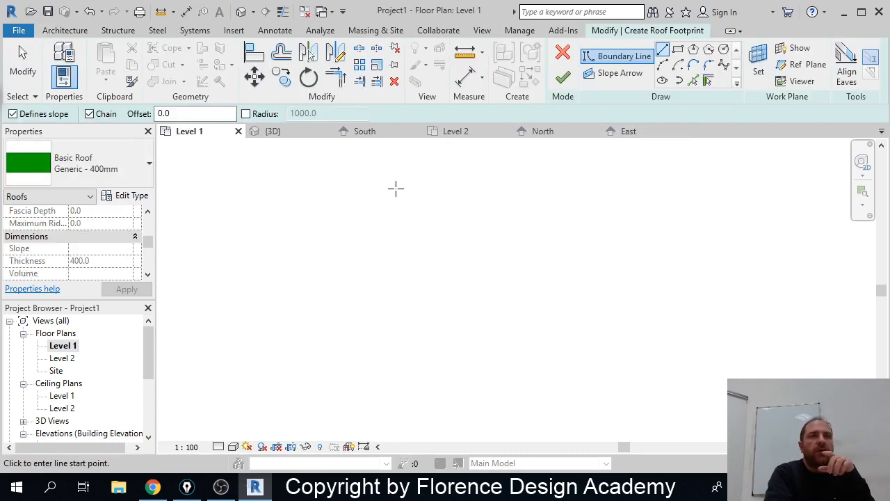
left_click(317, 196)
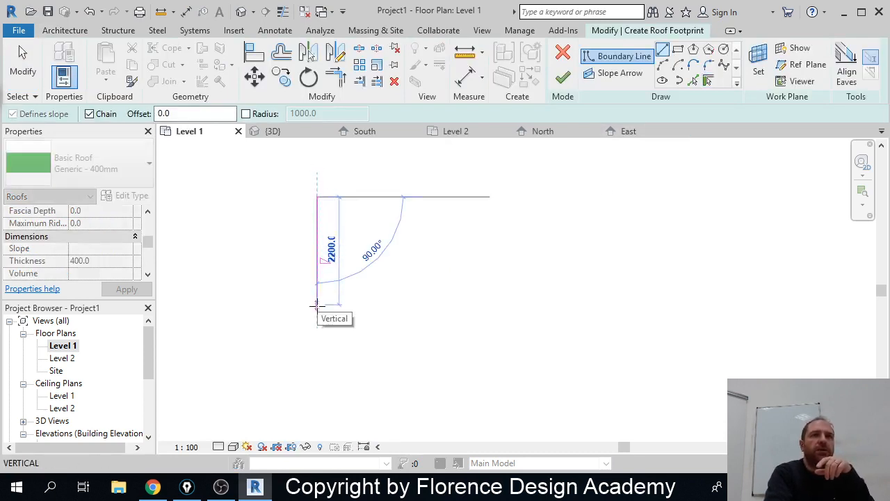
left_click(317, 393)
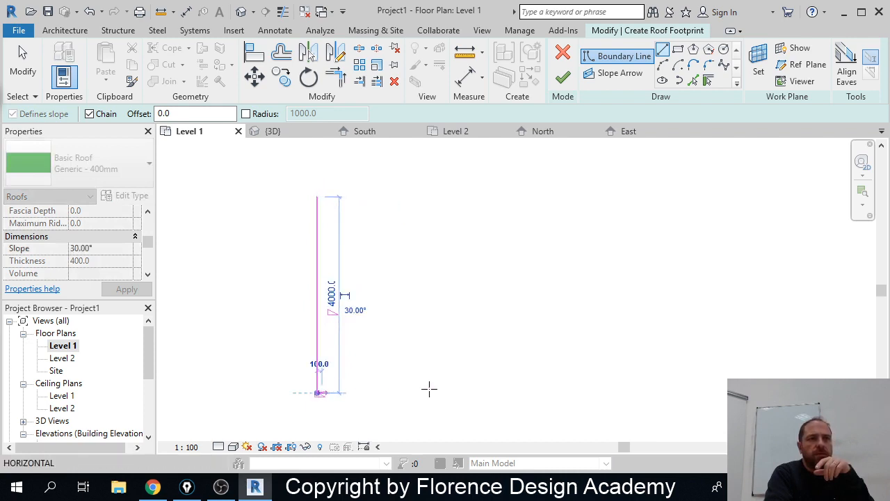
left_click(595, 393)
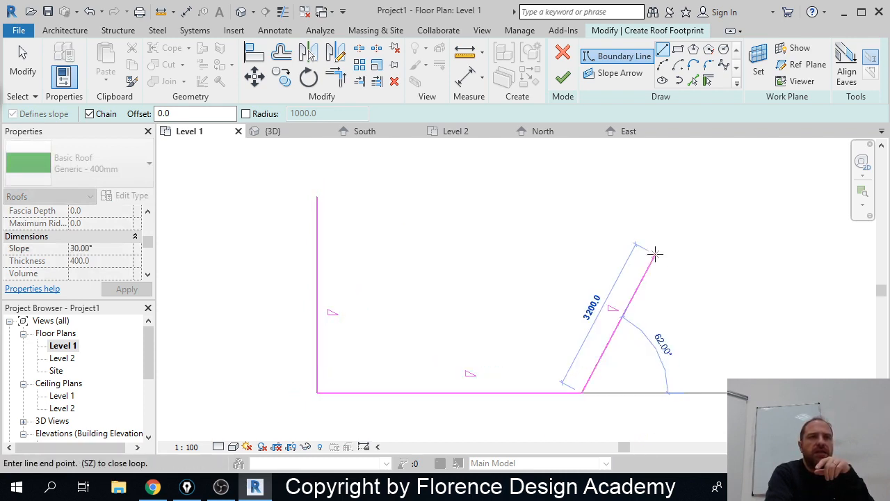
left_click(655, 255)
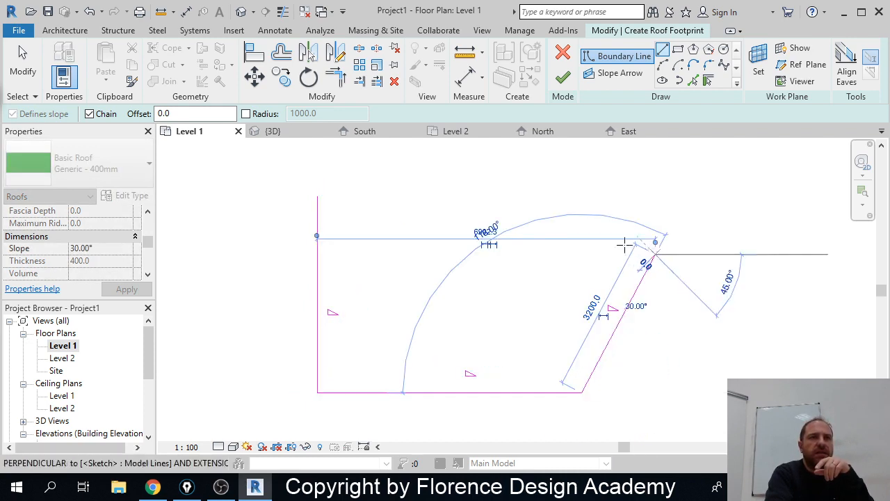
left_click(452, 183)
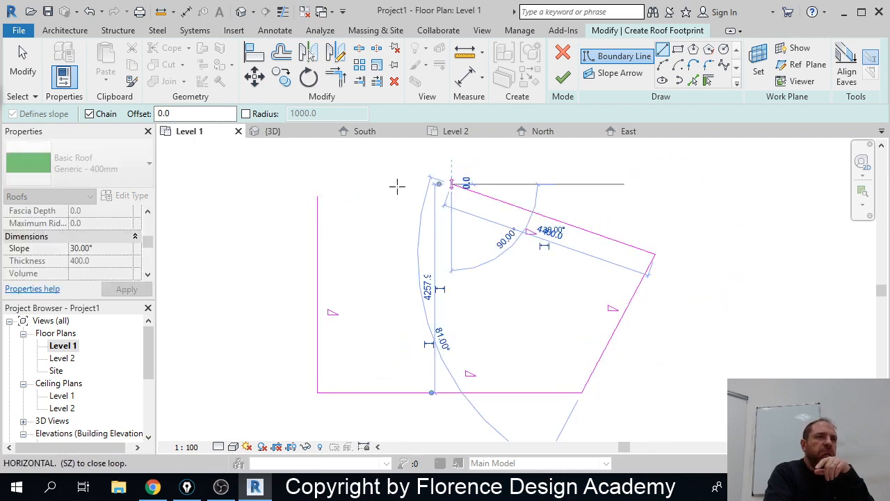
left_click(317, 198)
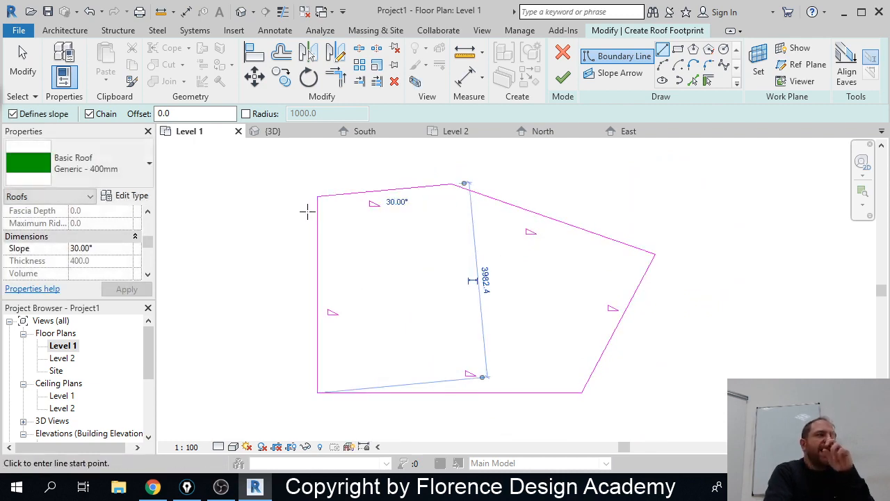
left_click(35, 56)
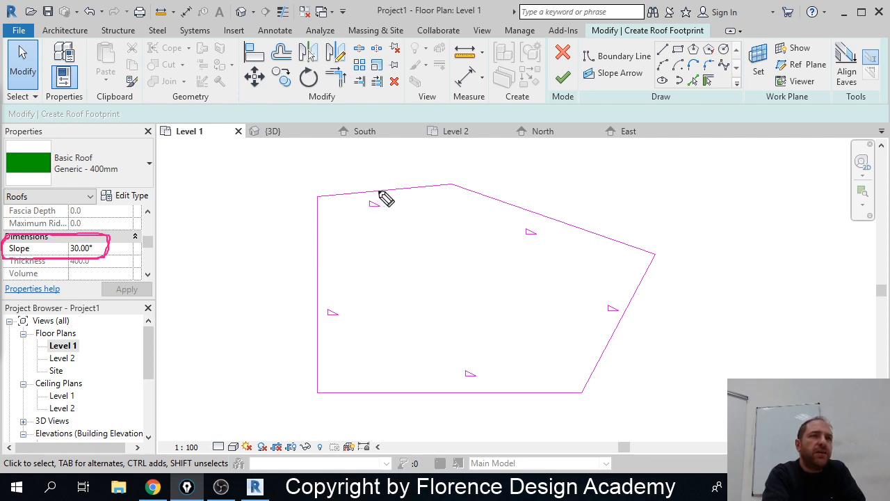
Step: Mark the slope directions with green arrows running inward from each of the five boundary lines
mouse_move(379, 190)
left_mouse_down()
mouse_move(393, 265)
mouse_move(385, 268)
mouse_move(406, 266)
left_mouse_up()
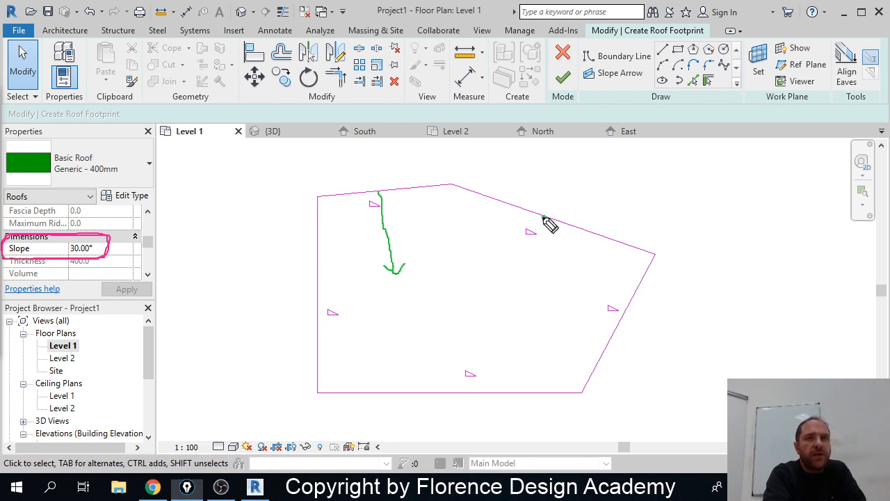
mouse_move(545, 217)
left_mouse_down()
mouse_move(510, 273)
mouse_move(523, 279)
left_mouse_up()
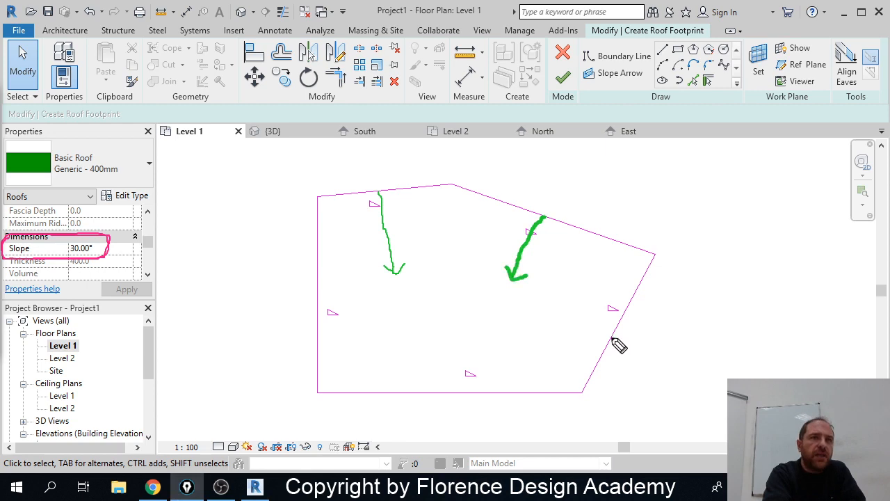
mouse_move(612, 335)
left_mouse_down()
mouse_move(538, 317)
mouse_move(556, 325)
left_mouse_up()
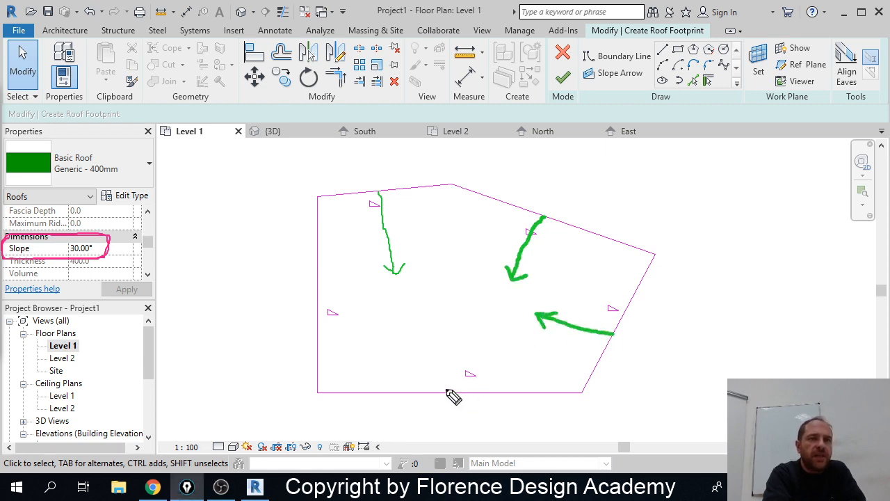
mouse_move(446, 391)
left_mouse_down()
mouse_move(437, 317)
mouse_move(465, 328)
left_mouse_up()
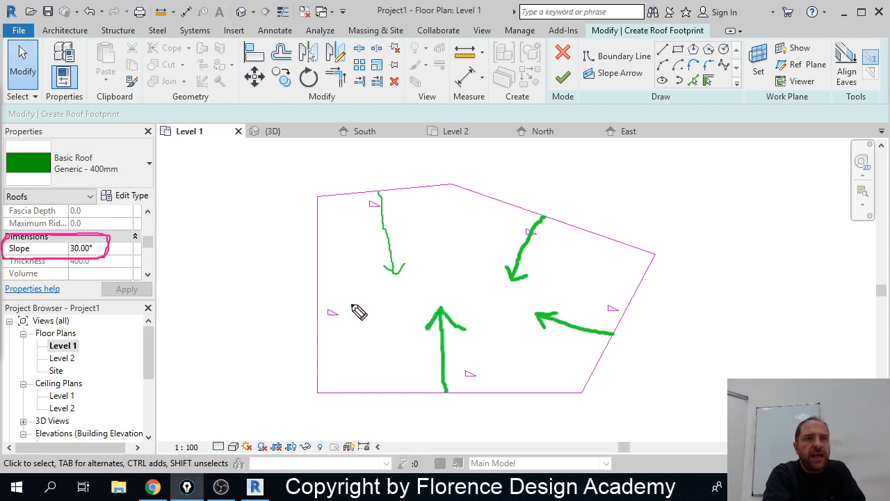
mouse_move(318, 291)
left_mouse_down()
mouse_move(386, 291)
mouse_move(381, 306)
left_mouse_up()
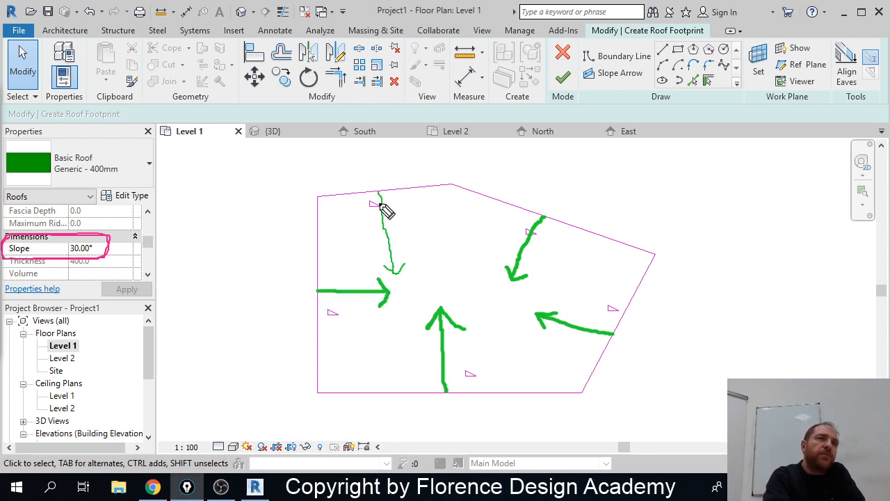
mouse_move(379, 194)
left_mouse_down()
mouse_move(395, 271)
mouse_move(403, 262)
left_mouse_up()
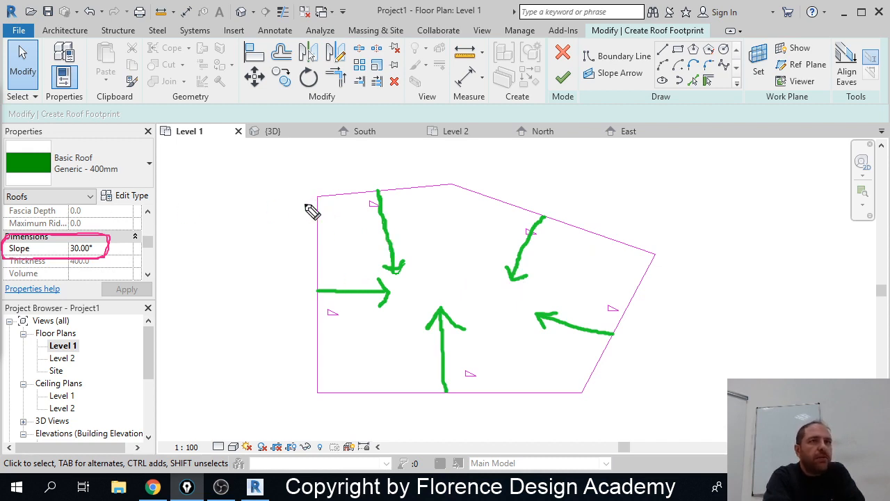
Step: Trace blue hip lines inward from the five corners, join them with a ridge line, and clear all the markup
left_click_drag(318, 199, 402, 286)
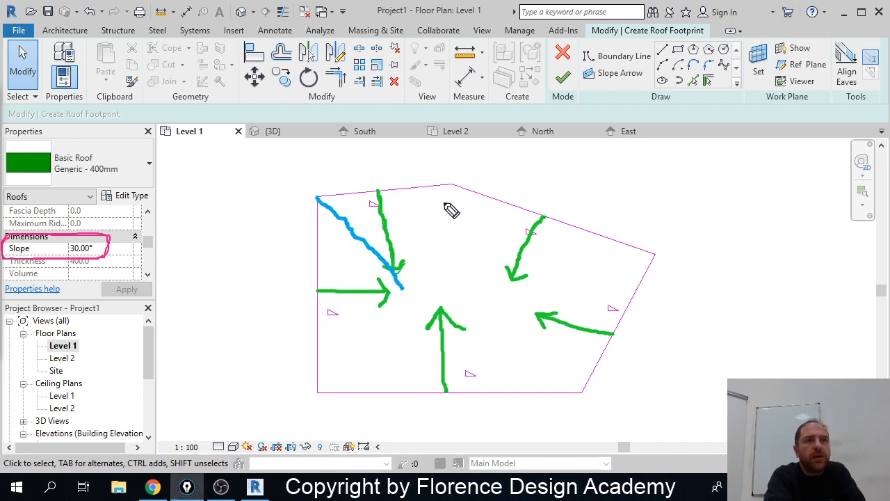
left_click_drag(452, 185, 407, 295)
left_click_drag(653, 257, 549, 297)
left_click_drag(581, 393, 516, 297)
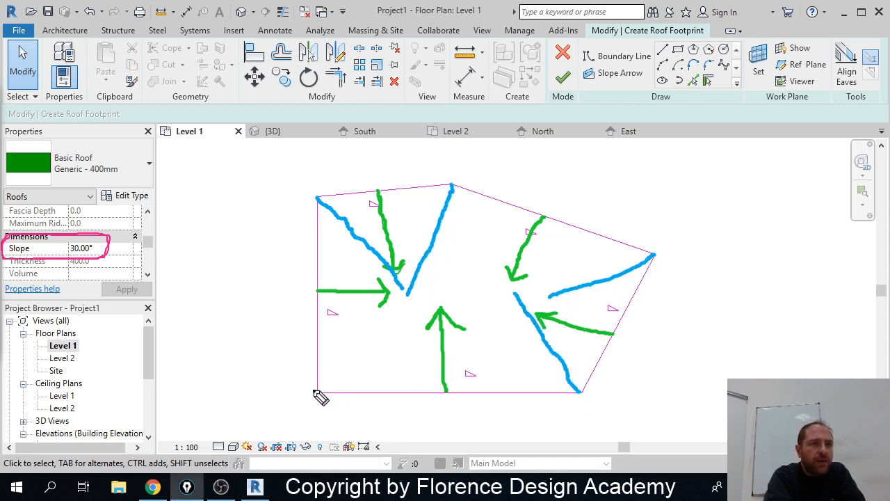
mouse_move(322, 387)
left_mouse_down()
mouse_move(412, 313)
mouse_move(404, 290)
mouse_move(413, 306)
left_mouse_up()
left_click_drag(324, 389, 308, 396)
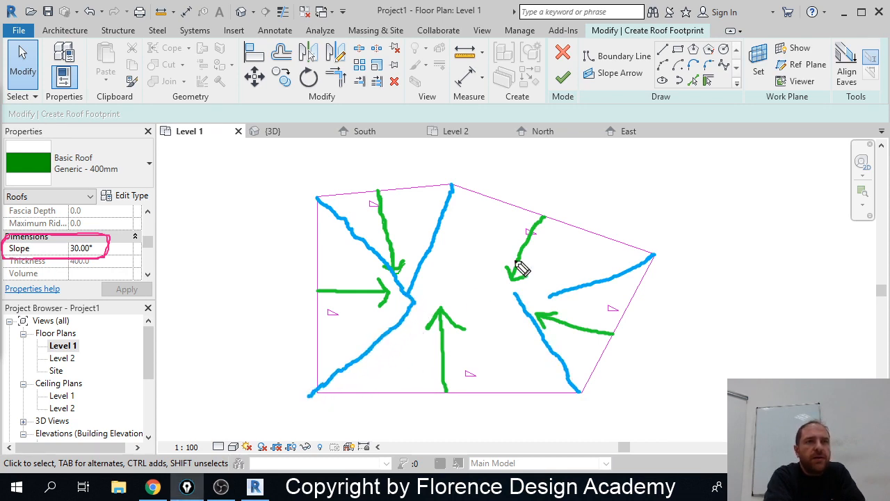
mouse_move(412, 304)
left_mouse_down()
mouse_move(538, 298)
mouse_move(520, 301)
left_mouse_up()
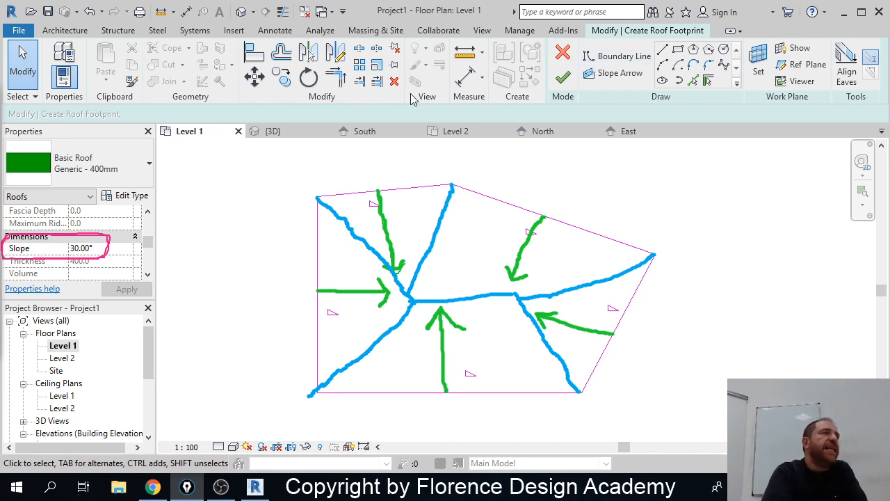
key("ctrl+shift+7")
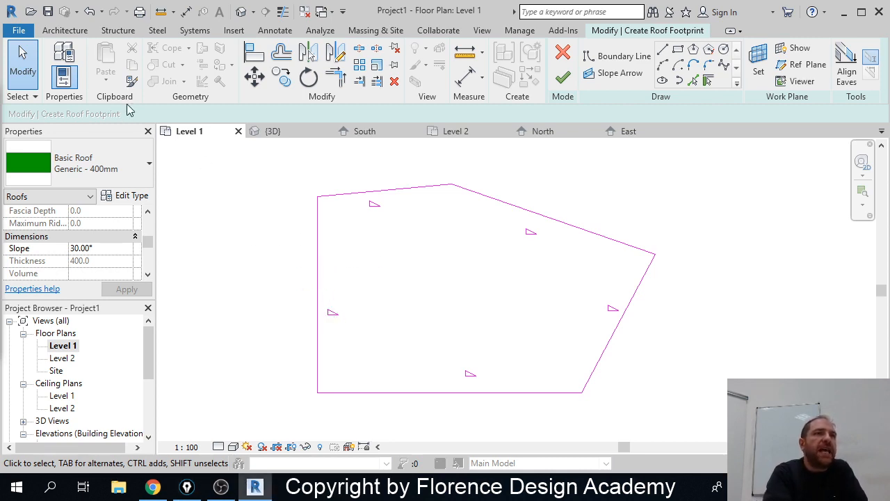
Step: Select the upper-right, top, left and bottom boundary lines one at a time and check each line's slope
left_click(560, 225)
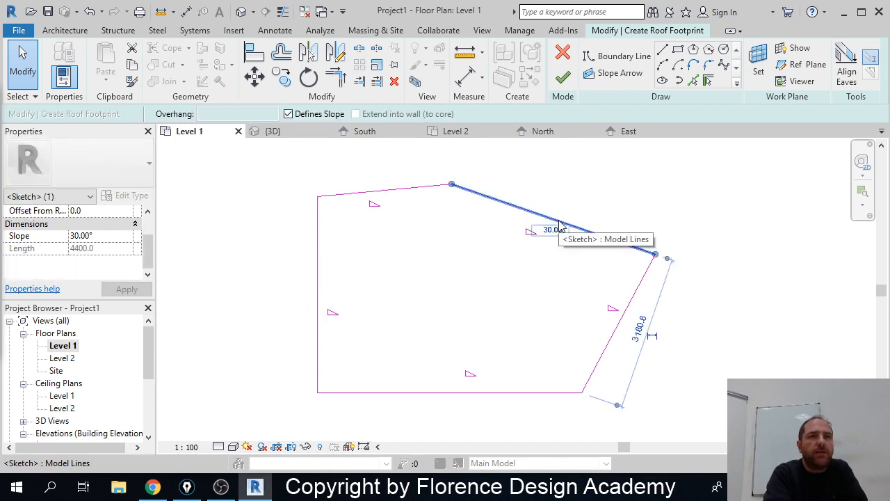
left_click(406, 188)
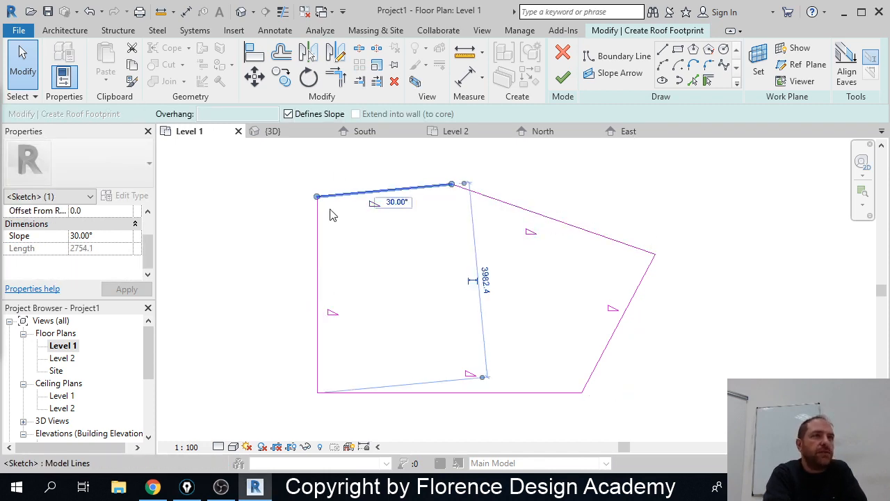
left_click(320, 247)
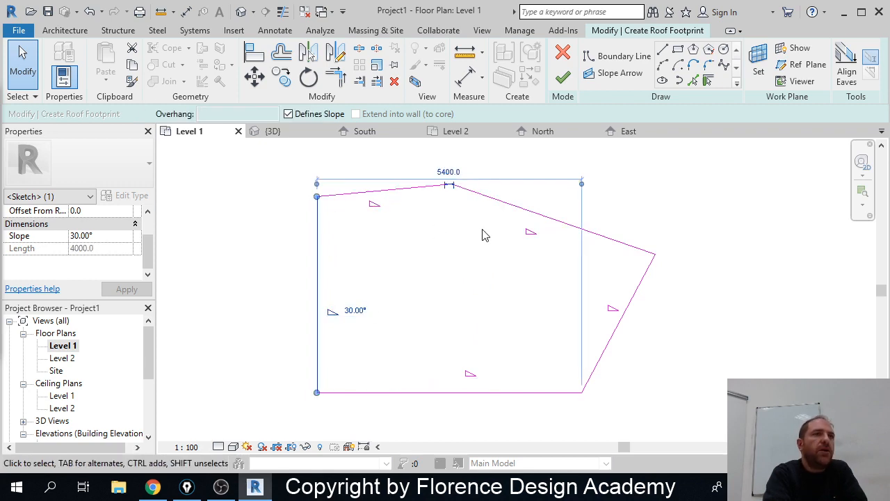
left_click(434, 394)
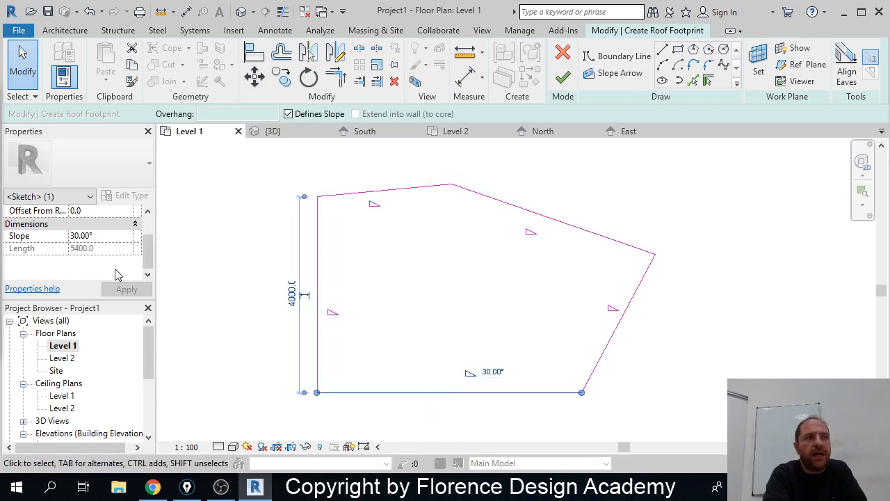
Step: Go around all five roof boundary lines again, ending on the lower-right one, and examine the slope assigned to each
left_click(322, 267)
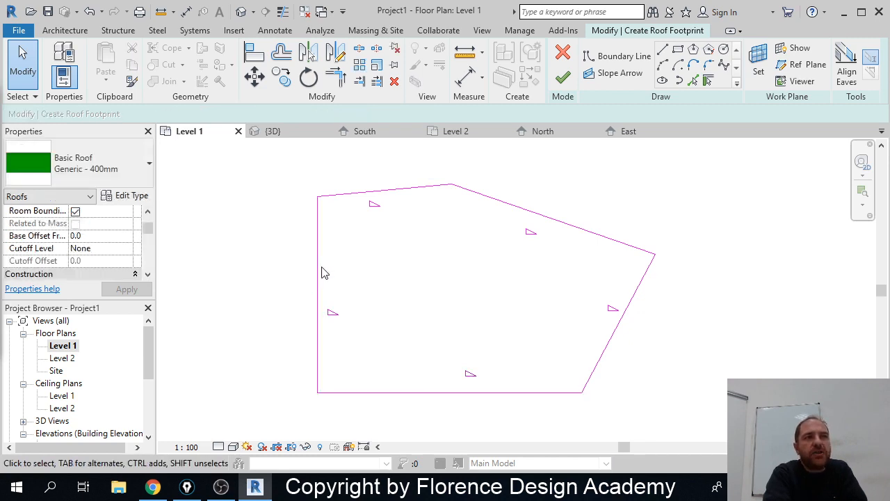
left_click(318, 267)
left_click(380, 191)
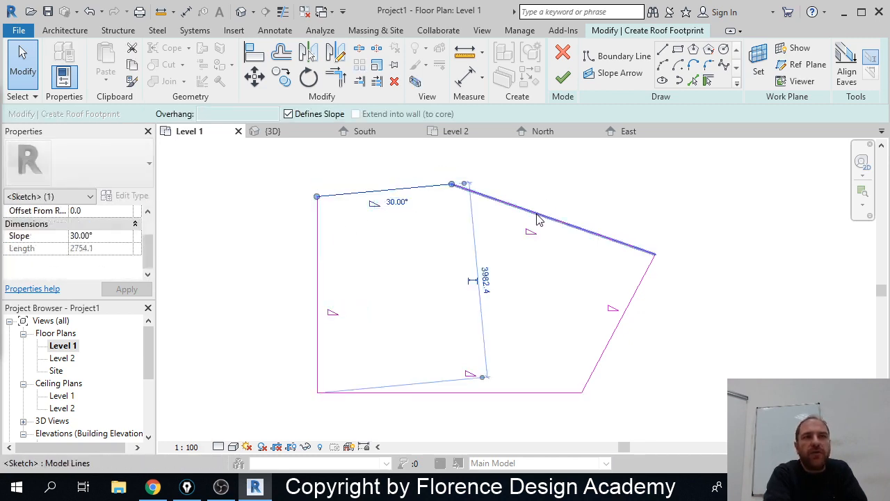
left_click(540, 216)
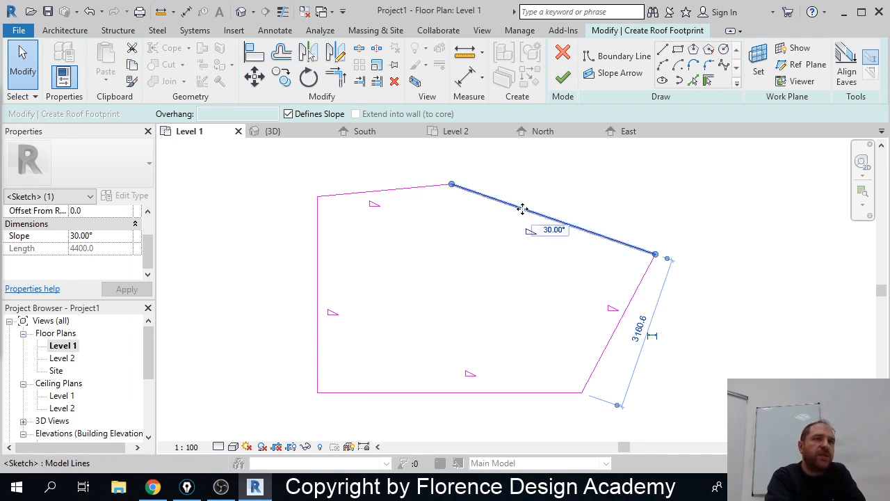
left_click(403, 189)
left_click(318, 259)
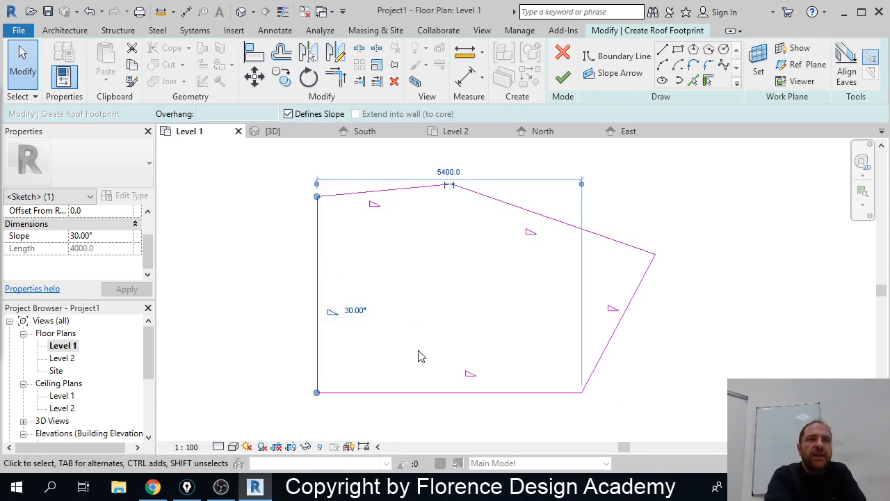
left_click(435, 392)
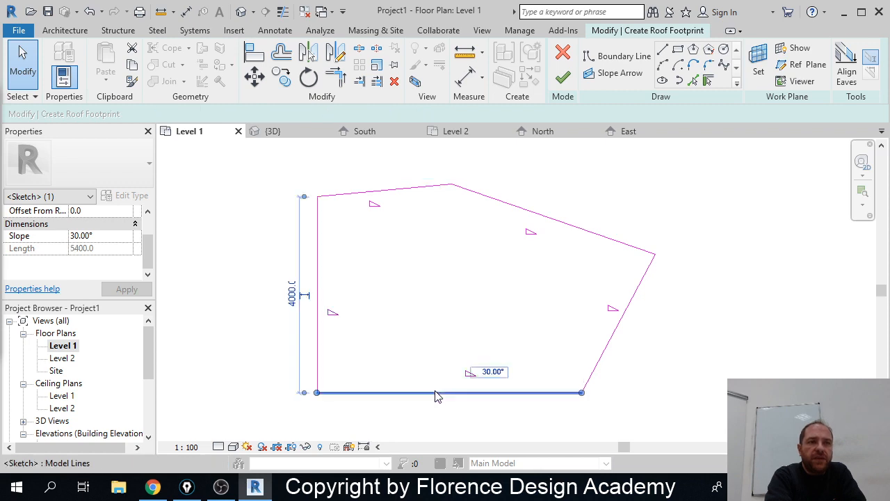
left_click(616, 327)
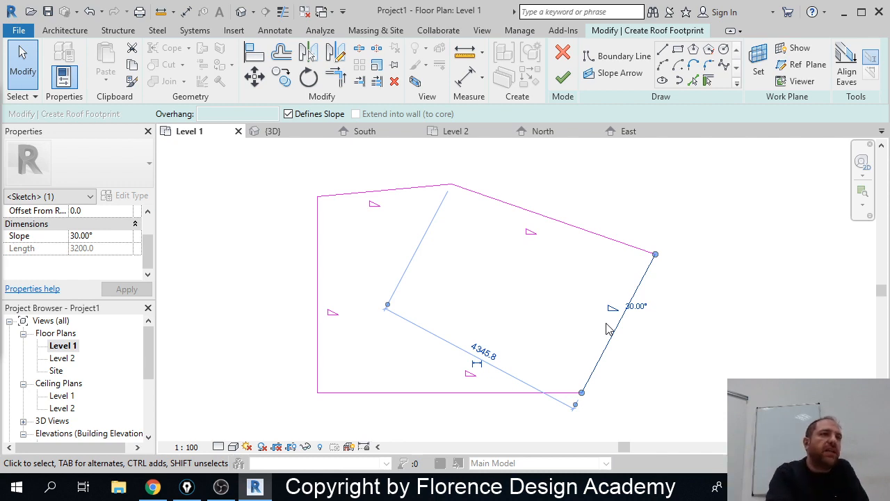
Step: Set the slope of the top boundary line, between the left edge and the peak corner, to 10°
left_click(399, 190)
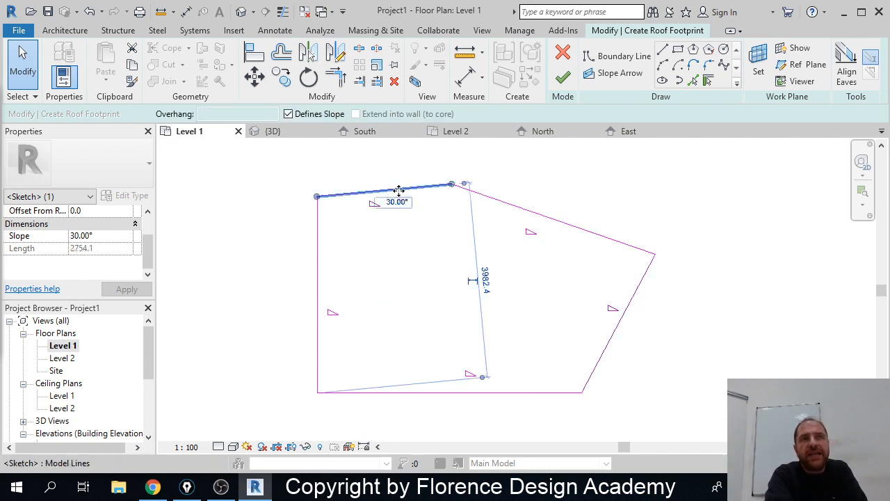
left_click(113, 236)
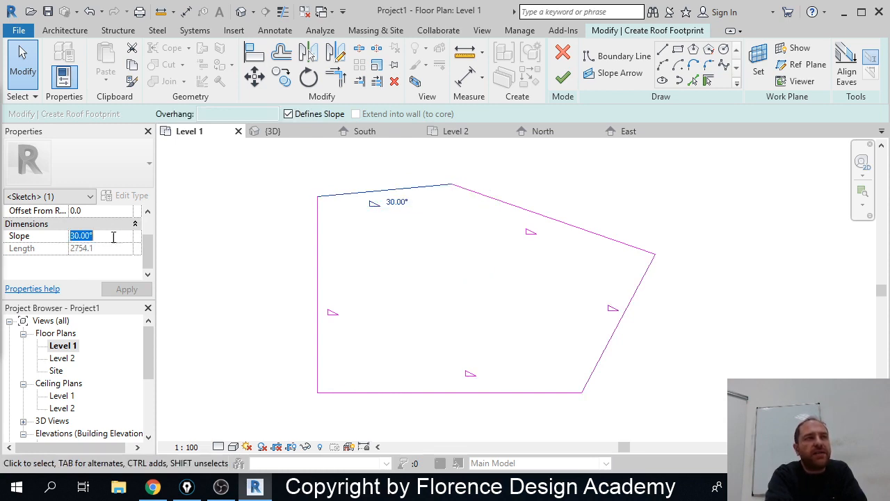
type("10")
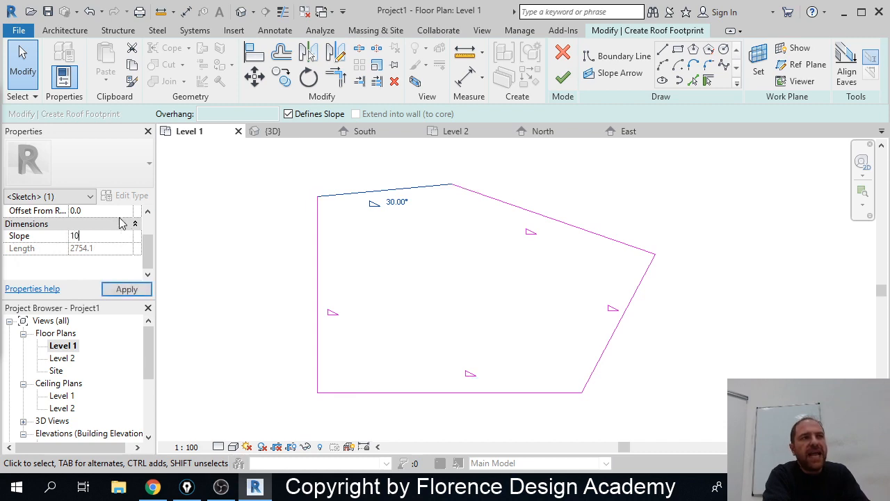
key("Return")
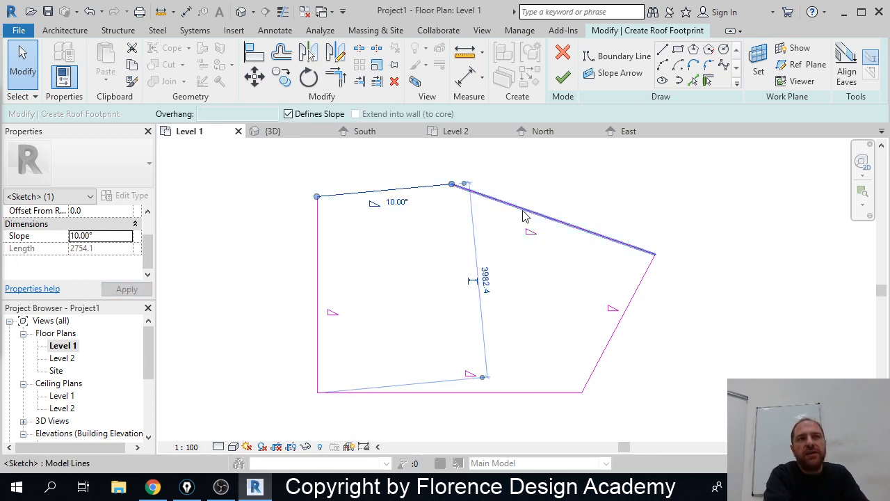
Step: Set the slope of the long upper-right boundary line to 10° and clear the selection
left_click(536, 214)
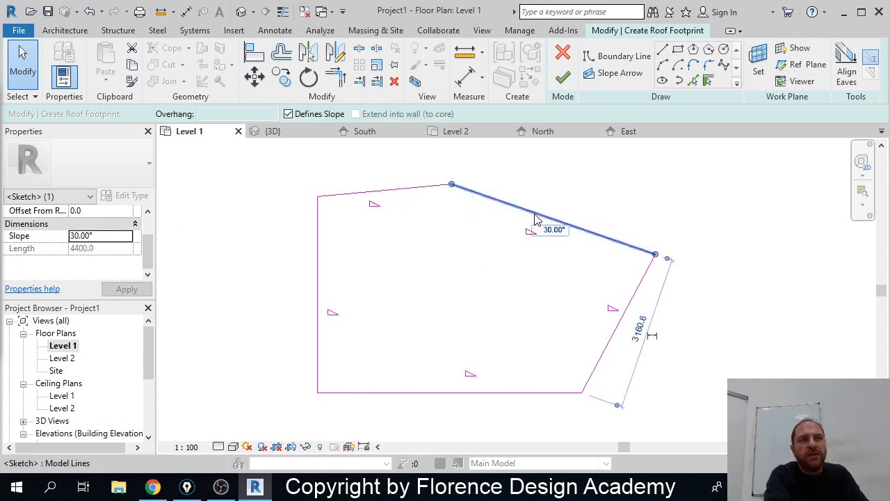
left_click(103, 234)
type("10")
key("Return")
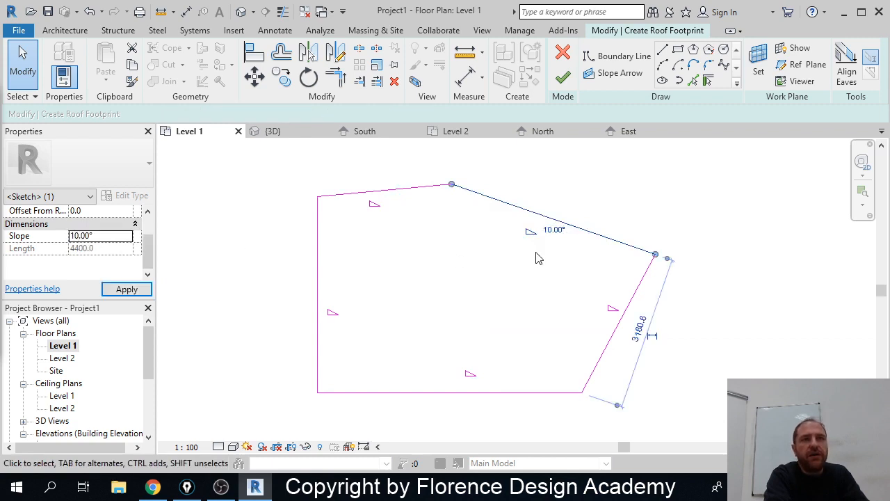
left_click(602, 249)
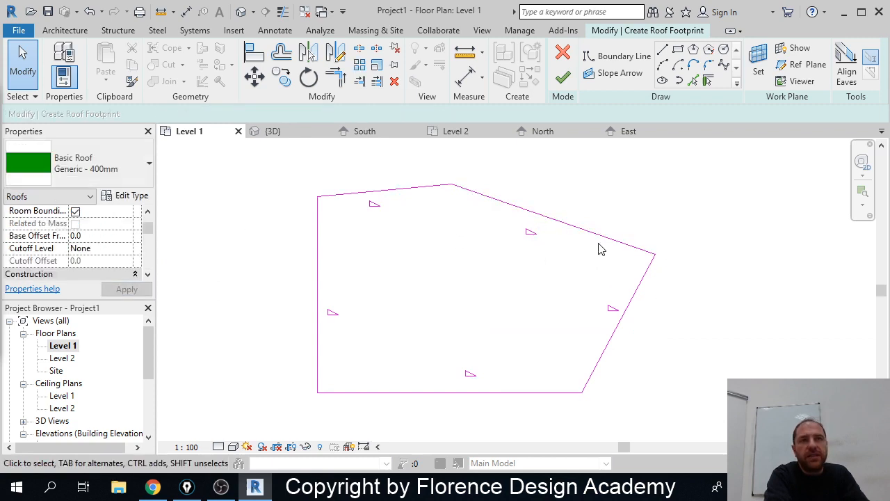
Step: Select the lower-right boundary line and open its slope value for editing
left_click(634, 305)
left_click(105, 235)
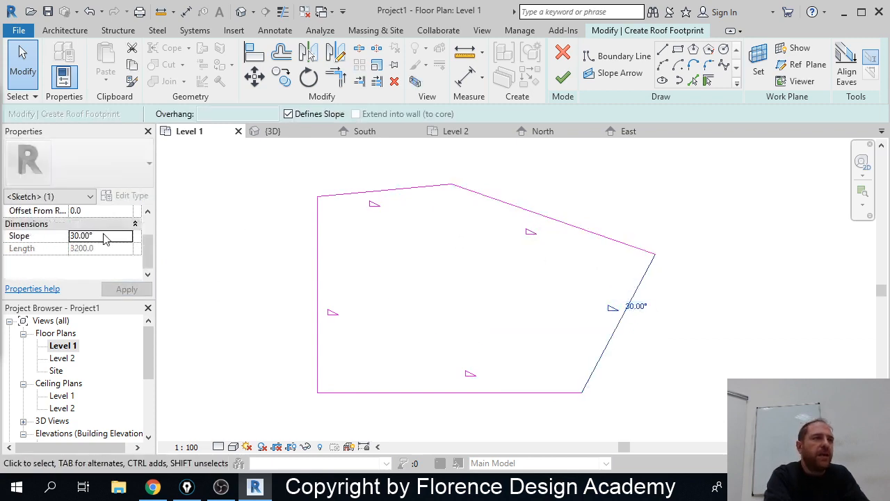
Step: Set the slope of the roof footprint's slanted right edge and its vertical left edge to 60°
type("60")
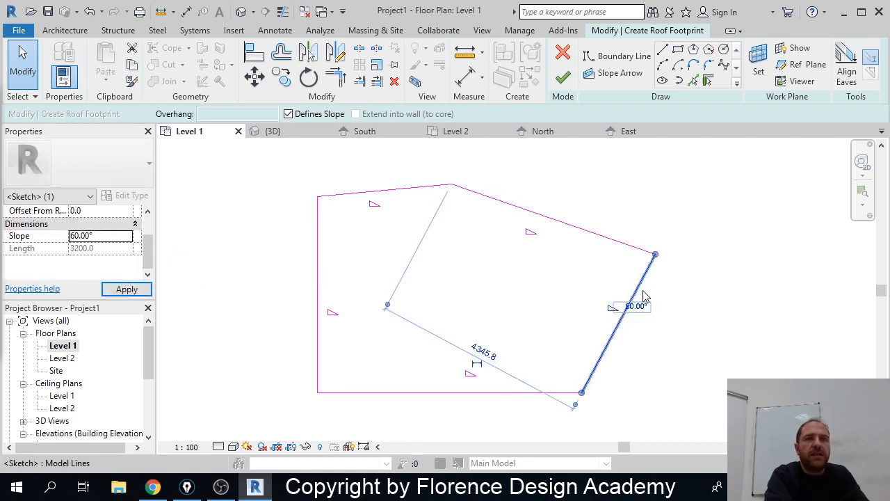
left_click(363, 294)
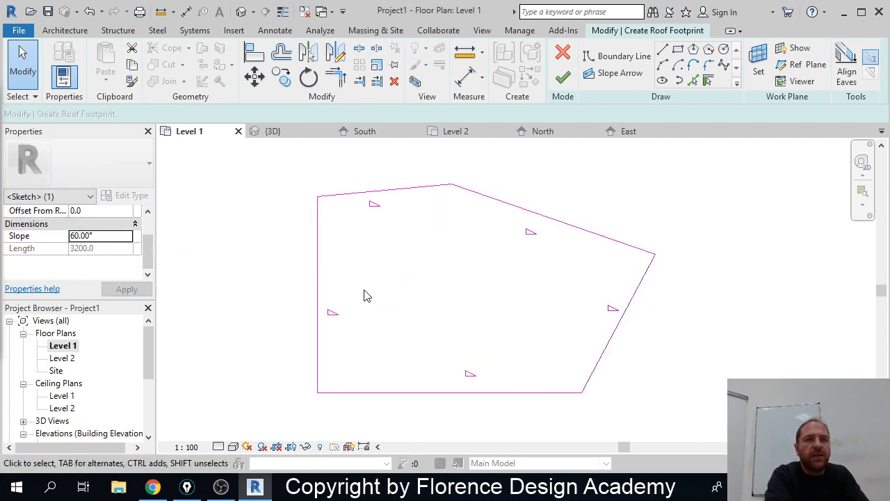
left_click(318, 297)
left_click(103, 235)
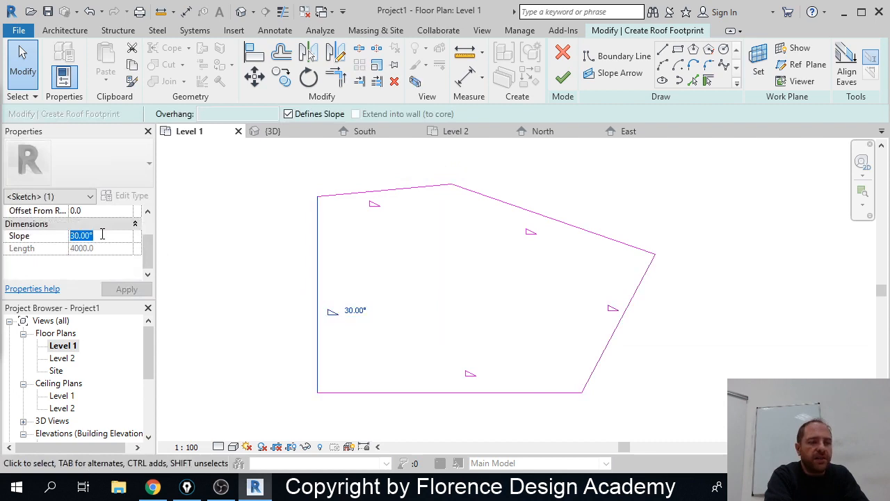
type("60")
left_click(216, 254)
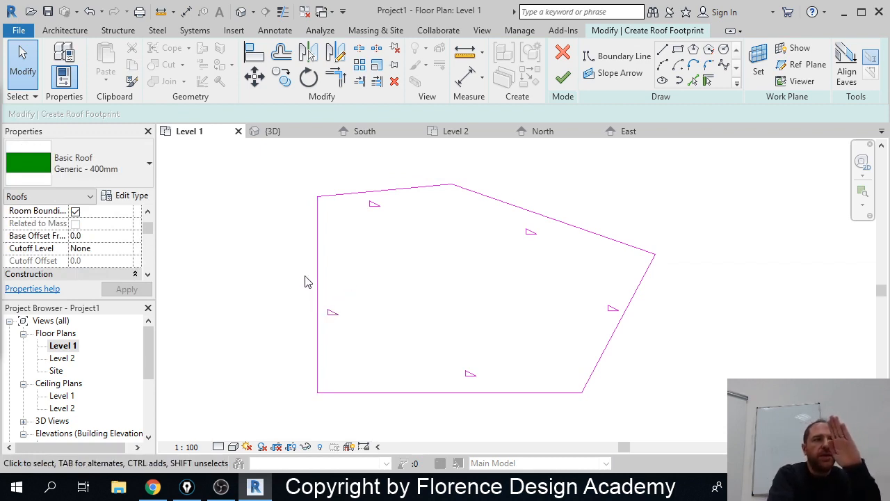
Step: Check the slope of the bottom, right and two upper footprint edges and finish the roof sketch
left_click(381, 394)
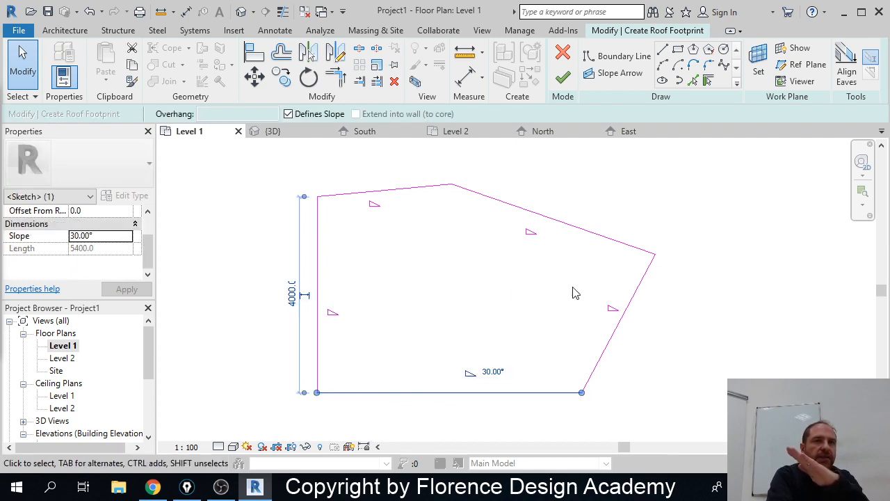
left_click(632, 292)
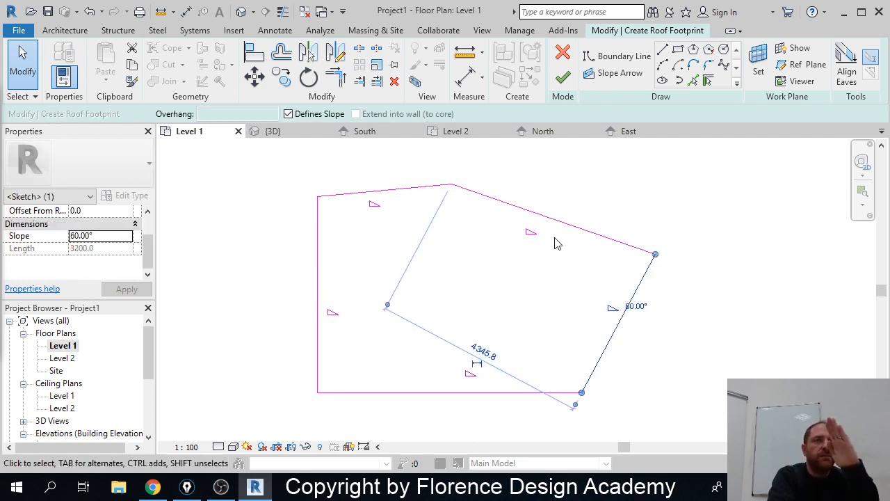
left_click(530, 212)
left_click(400, 190)
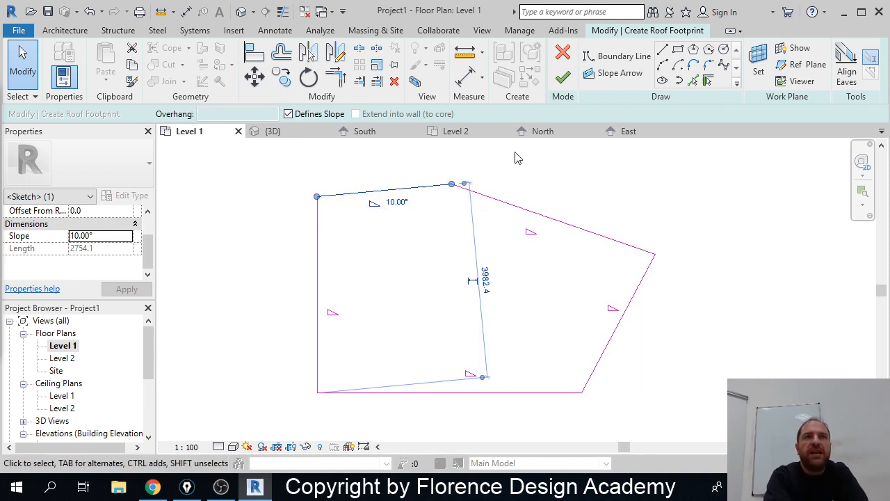
left_click(563, 76)
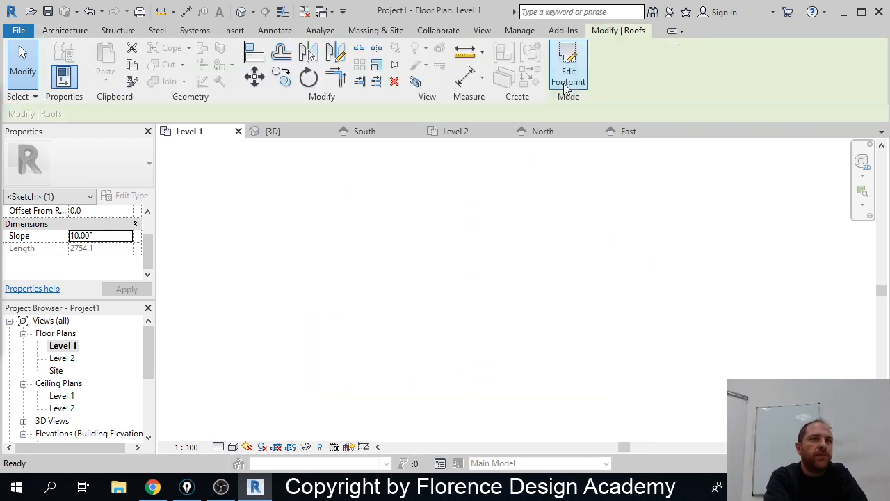
Step: Examine the finished roof in the 3D view from several sides, comparing its faces, eaves and ridge with the Level 2 line
left_click(286, 135)
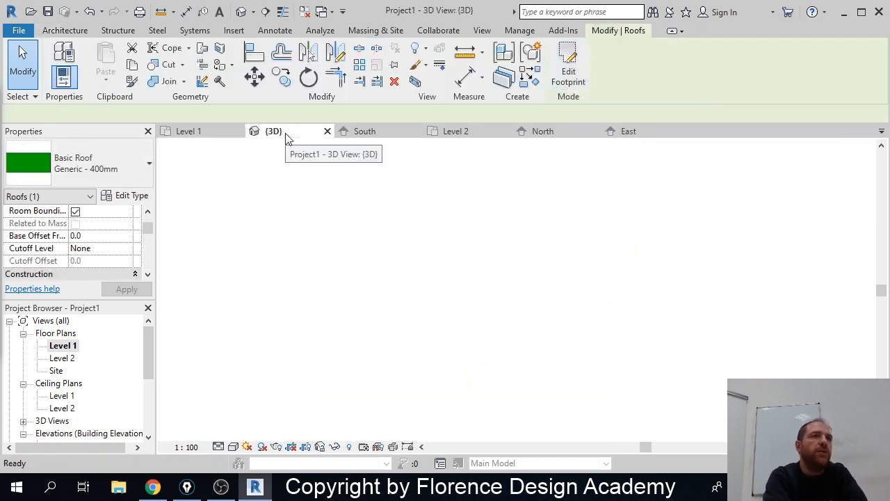
left_click(417, 238)
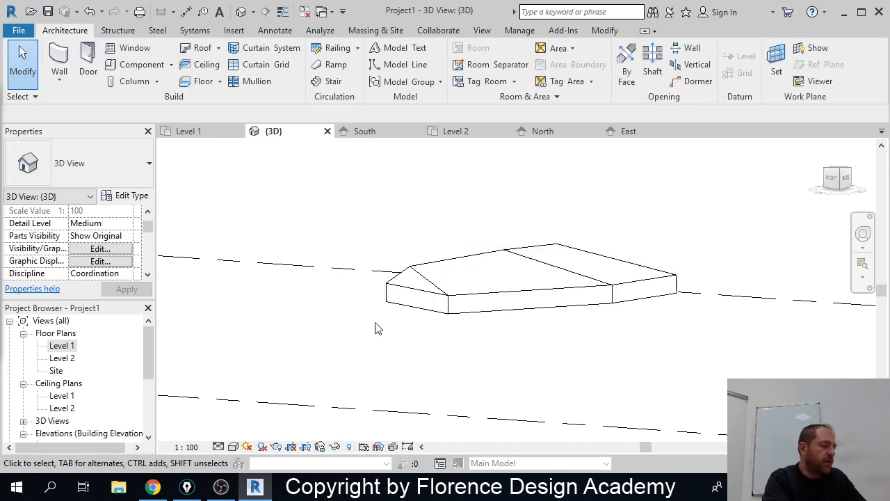
middle_click_drag(368, 315, 438, 301, "shift")
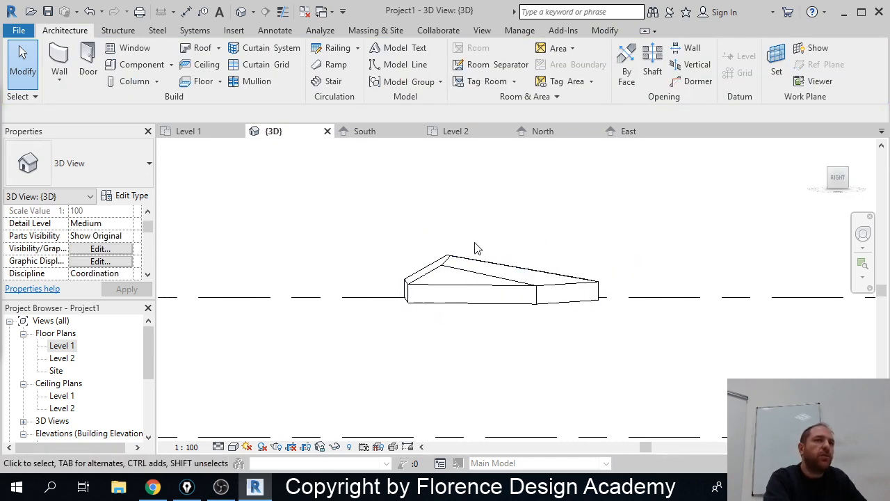
scroll(482, 256, "up", 2)
scroll(483, 256, "up", 1)
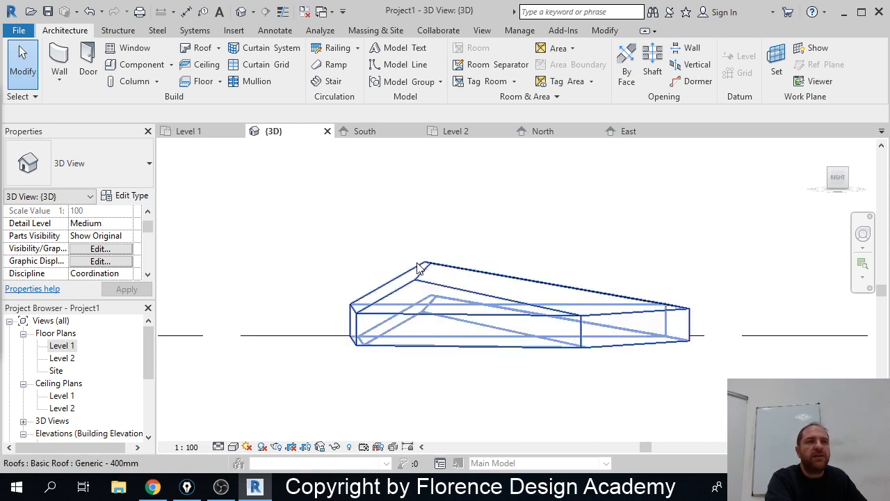
middle_click_drag(420, 269, 271, 340, "shift")
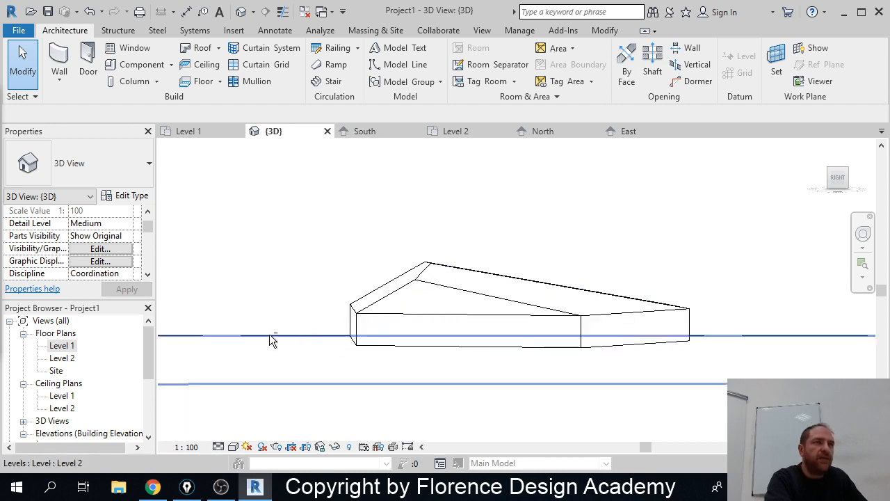
middle_click_drag(453, 333, 479, 338, "shift")
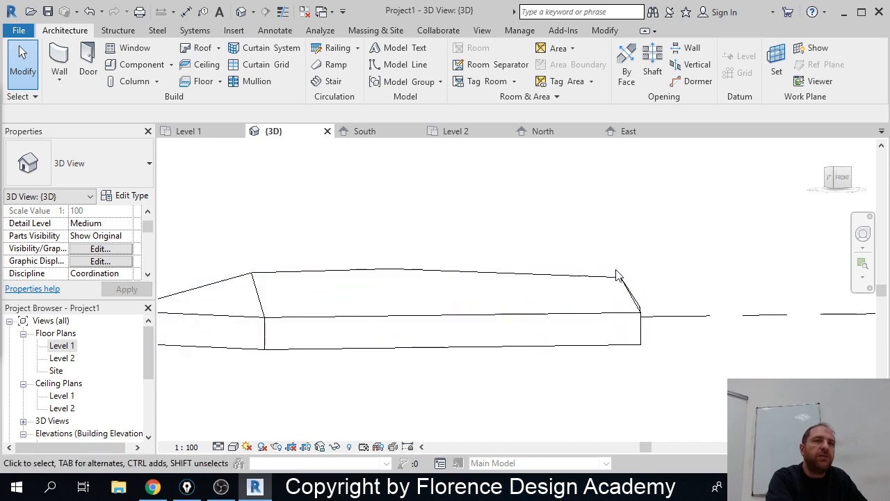
middle_click_drag(527, 294, 428, 296, "shift")
middle_click_drag(336, 296, 457, 296)
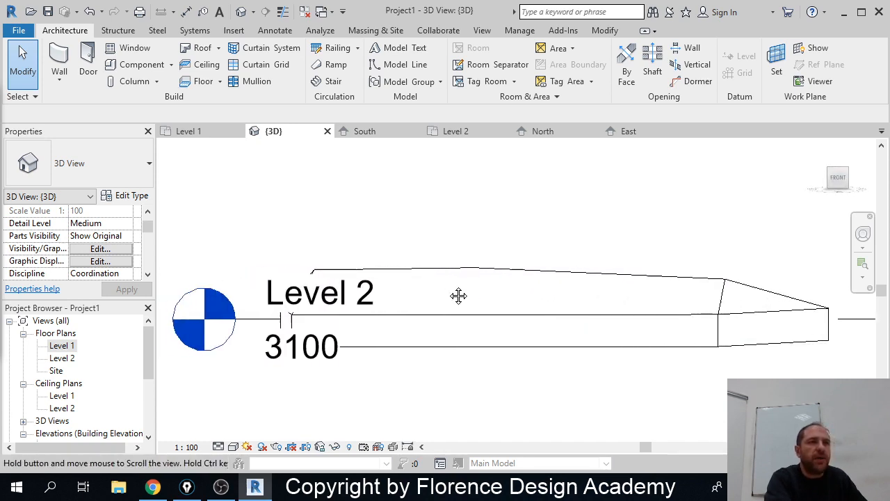
middle_click_drag(391, 299, 375, 297, "shift")
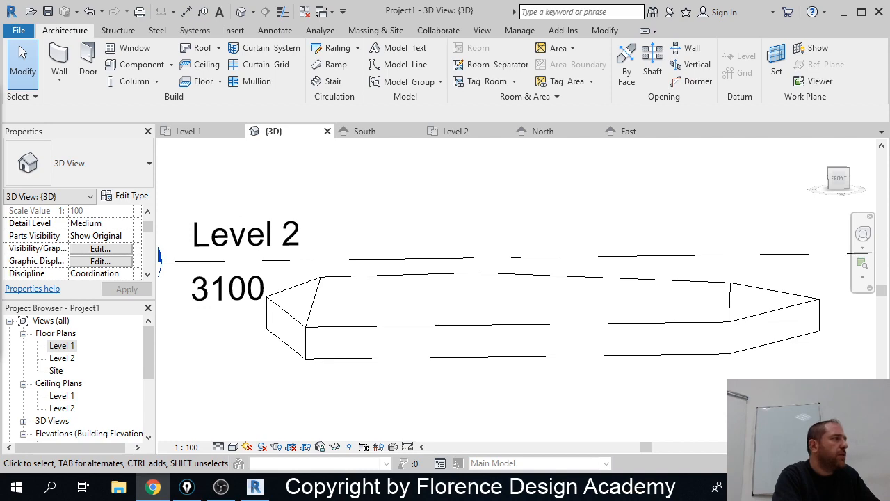
Step: Switch to Chrome and view the InterNACHI and "Anatomy of a Roof | DIY" pictures in the roof image results
left_click_drag(0, 55, 433, 24)
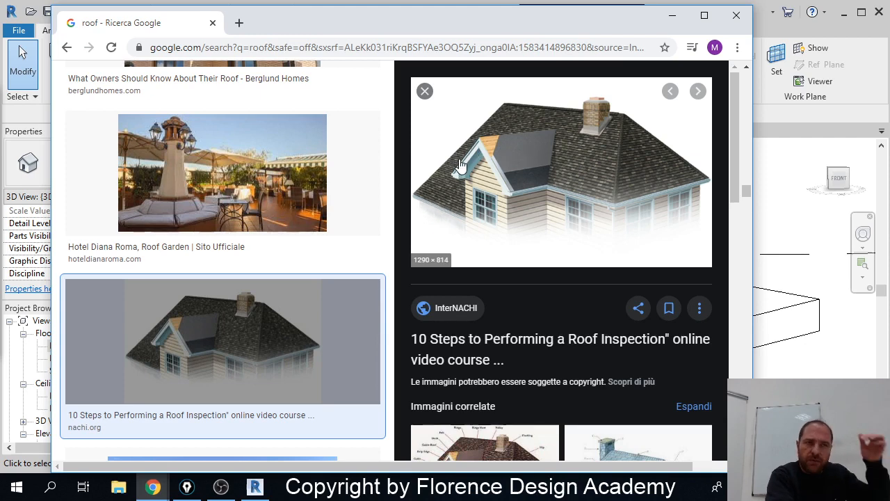
scroll(525, 178, "down", 2)
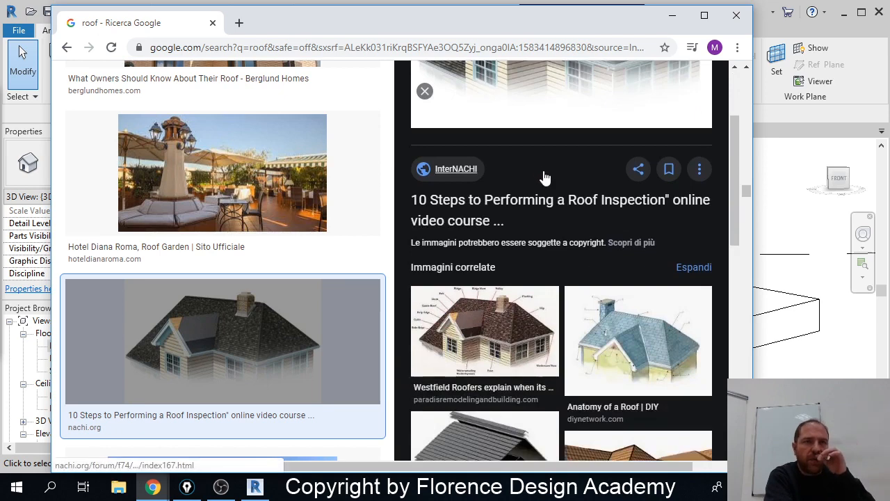
left_click(648, 339)
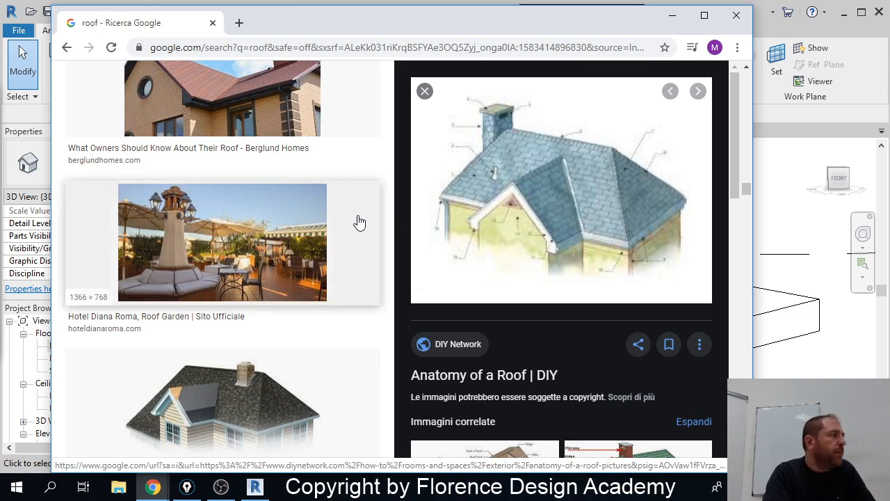
left_click(673, 21)
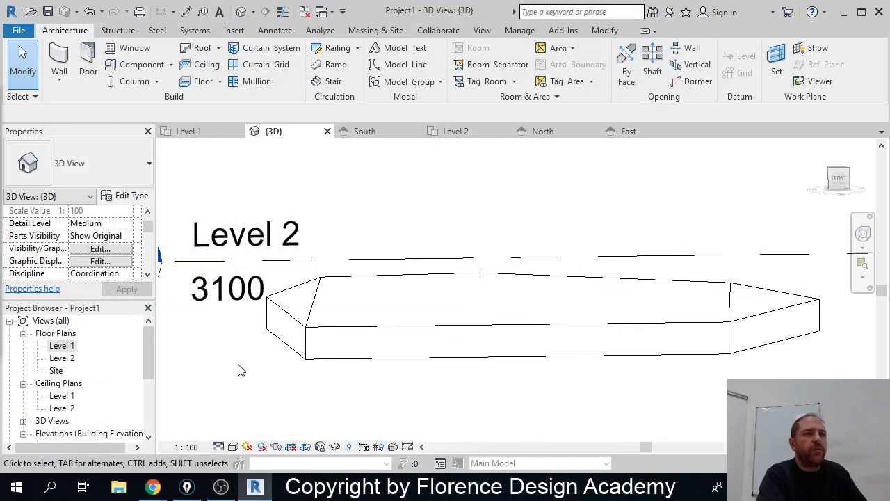
Step: In Revit's Level 1 plan, draw chained Generic - 200mm walls for a stepped outline's left and bottom sides, starting with a vertical wall about 3900 mm long
left_click(235, 132)
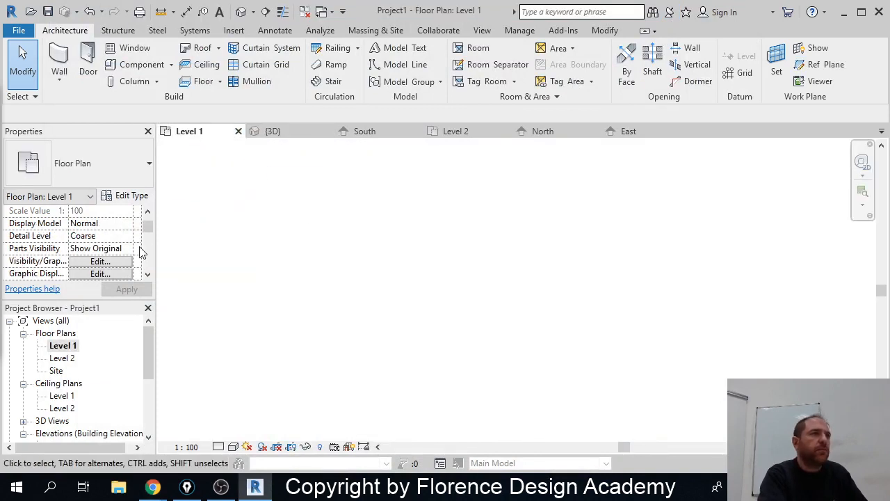
left_click(60, 56)
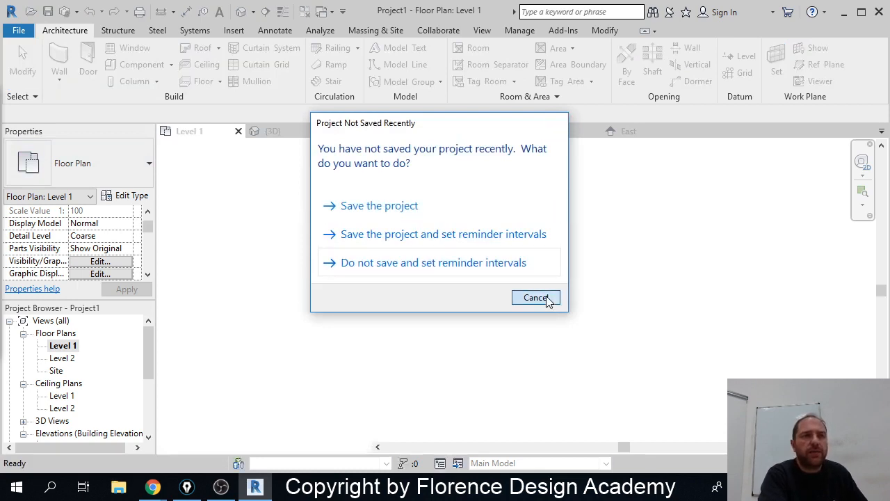
left_click(545, 298)
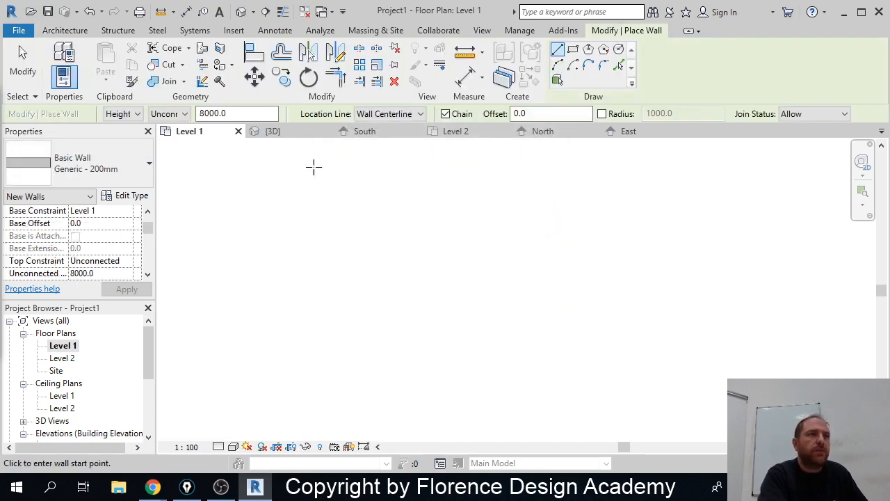
left_click(375, 242)
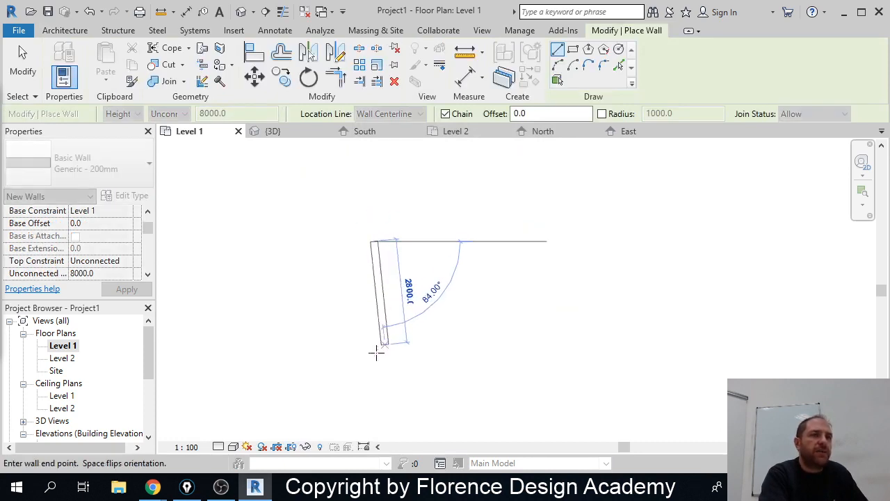
left_click(374, 386)
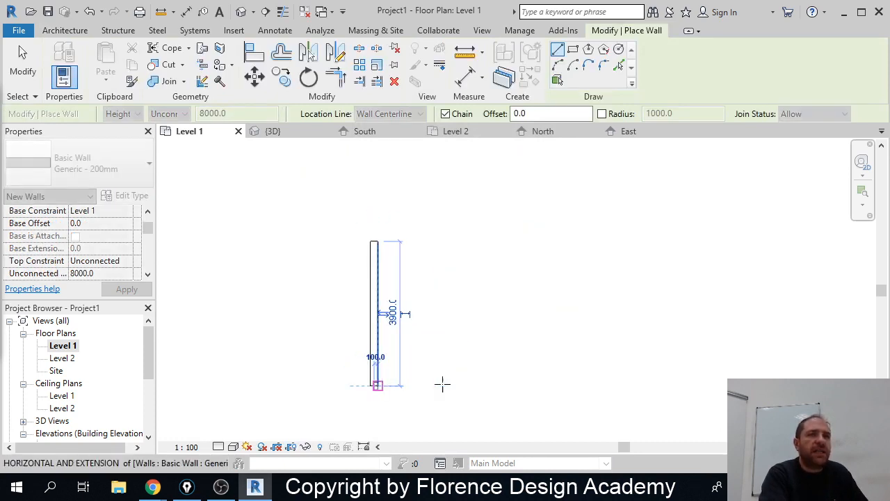
left_click(477, 386)
scroll(477, 320, "down", 4)
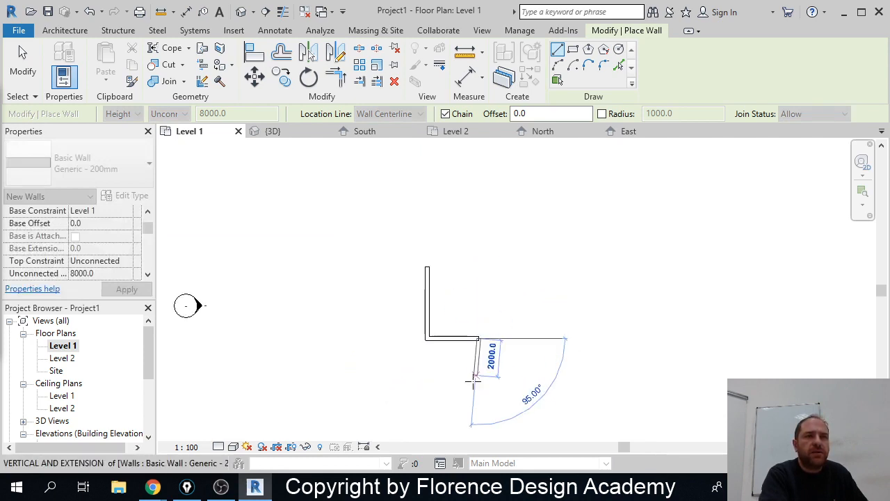
left_click(513, 421)
left_click(561, 422)
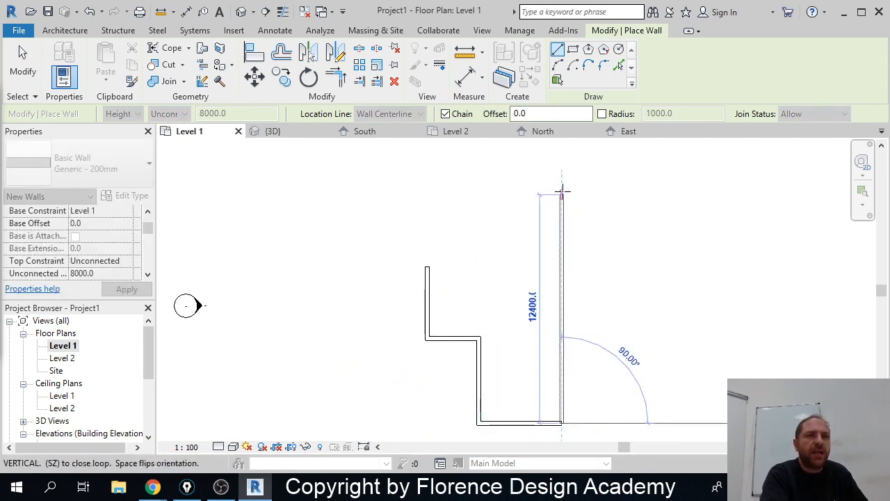
Step: Close the T-shaped wall outline with a right wall about 12400 mm long, a top wall about 4500 mm long and the upper step
left_click(562, 190)
left_click(478, 190)
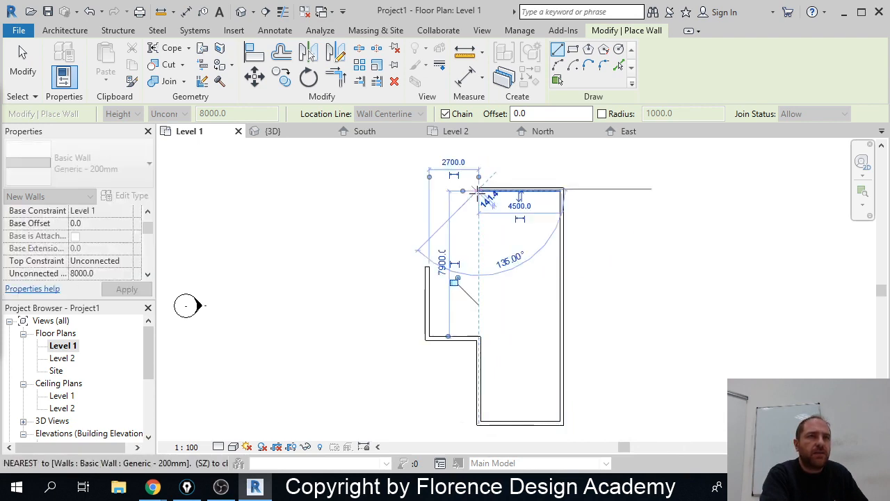
left_click(478, 265)
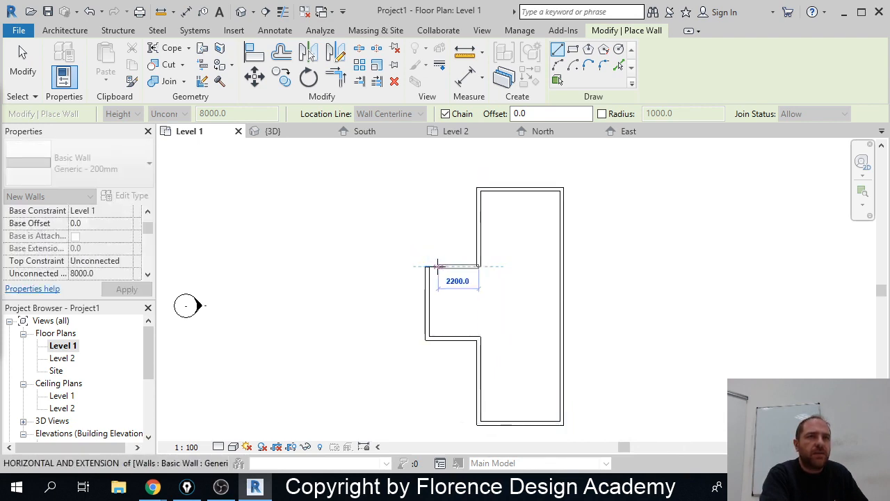
left_click(427, 266)
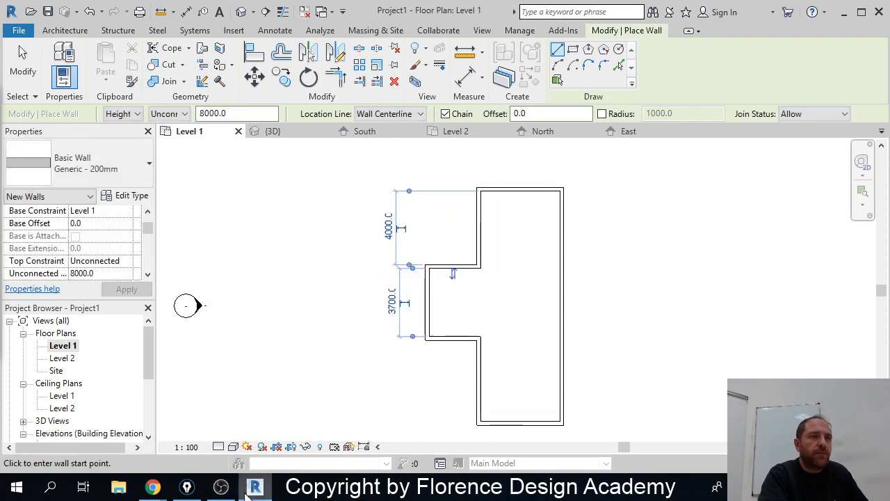
Step: Switch to Chrome and compare the drawn plan with the "Anatomy of a Roof" reference picture
mouse_move(153, 487)
left_click(219, 453)
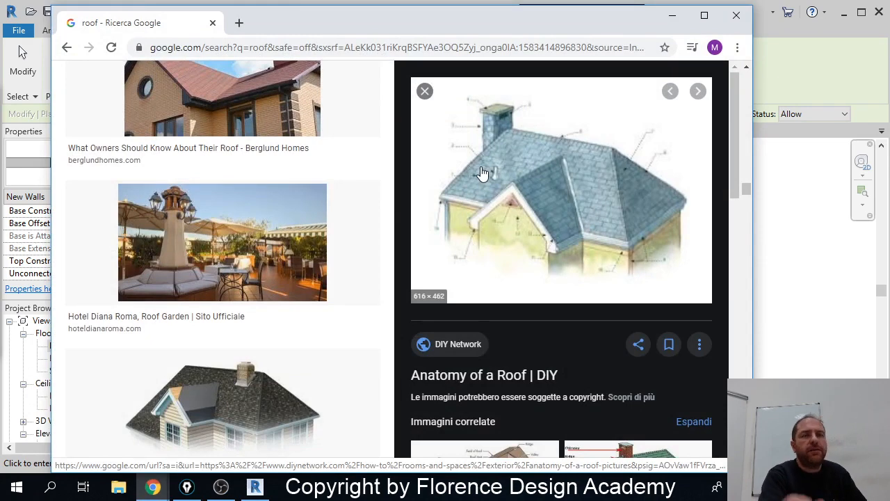
left_click(672, 23)
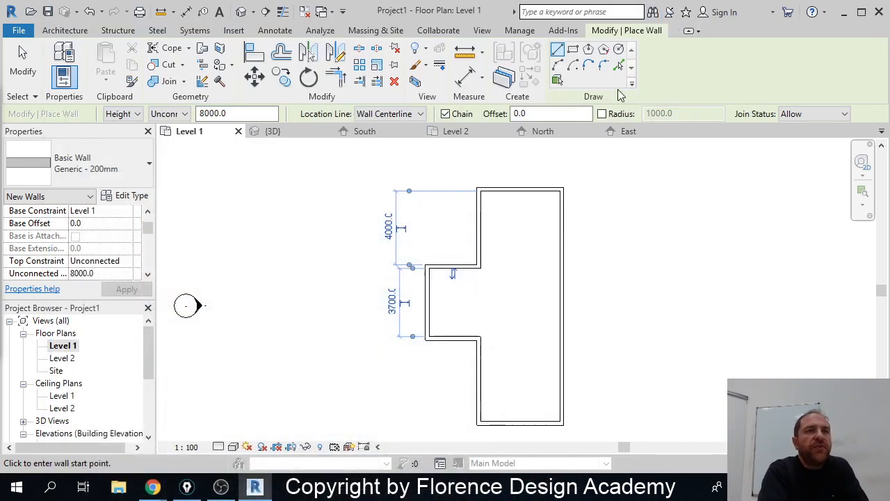
Step: Move the top and bottom end walls inward to shorten both wings of the T-shaped plan, leaving the upper one about 2600 mm long
left_click(20, 66)
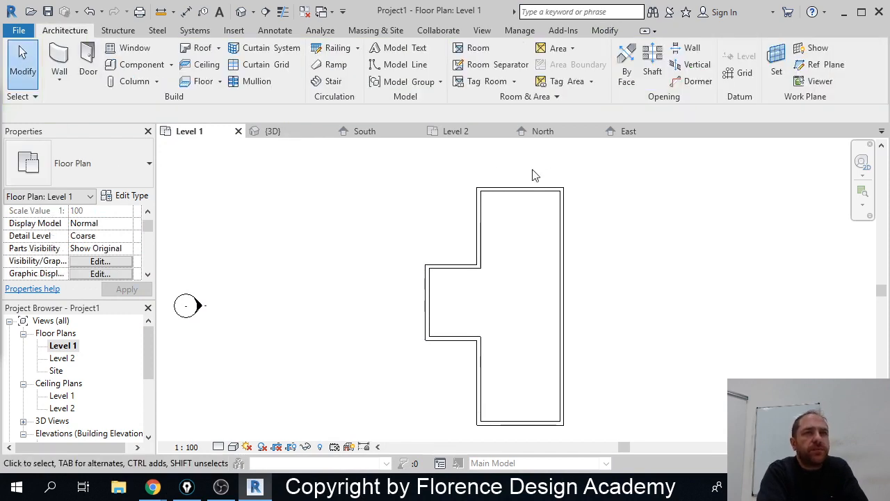
left_click(523, 195)
left_click_drag(524, 198, 522, 221)
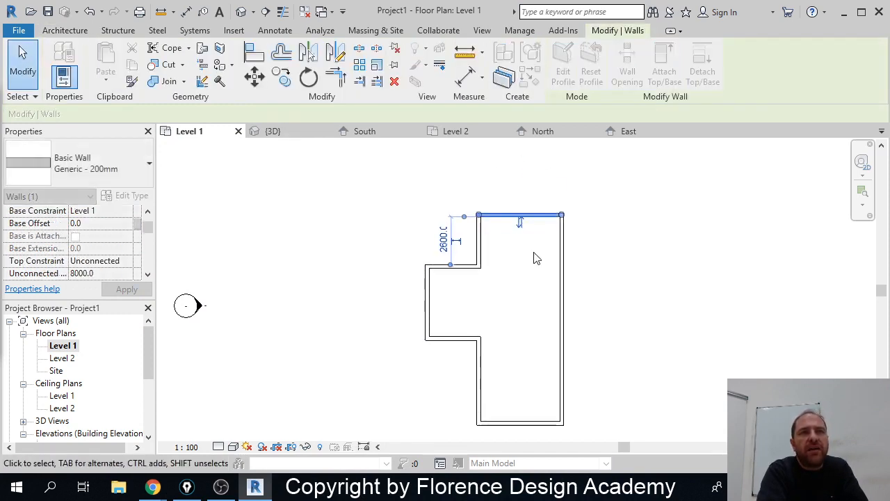
left_click_drag(527, 424, 539, 378)
middle_click_drag(521, 307, 469, 300)
left_click(468, 298)
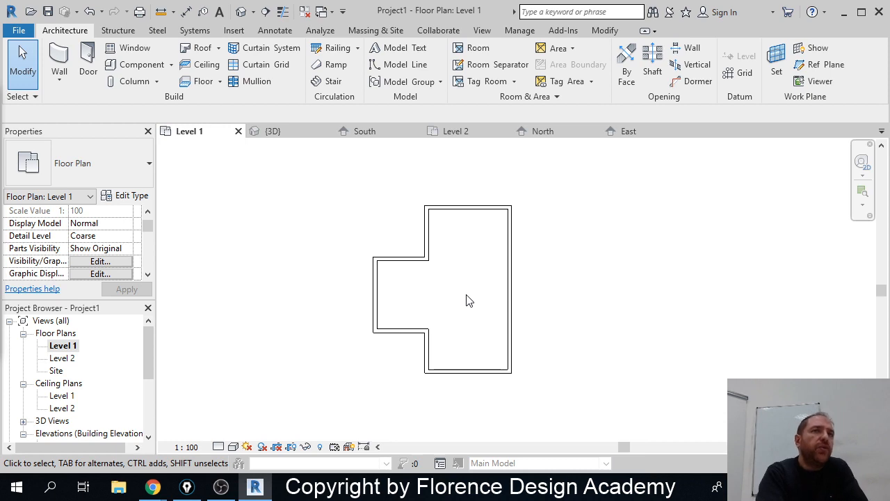
Step: Start a roof by footprint and move it to Level 2
left_click(194, 51)
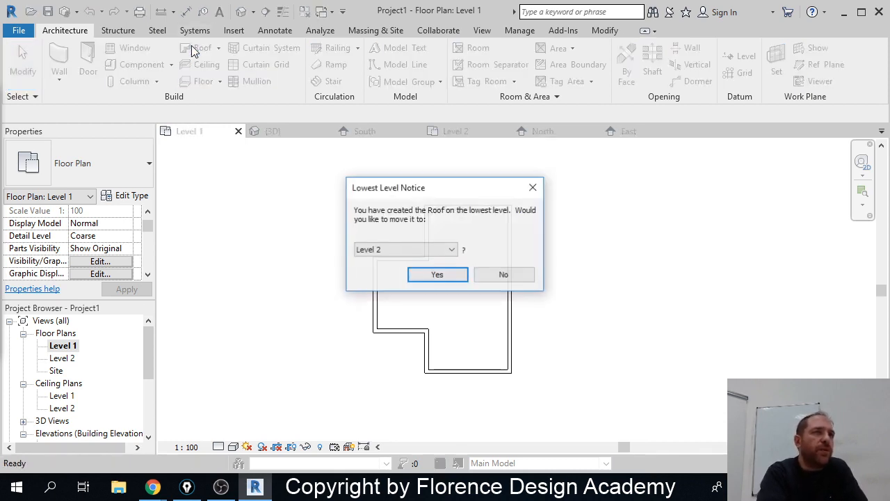
left_click(438, 275)
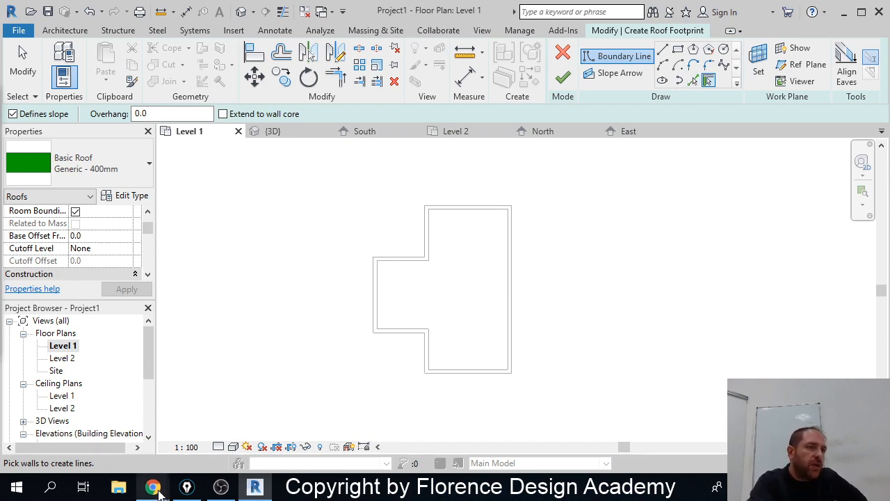
Step: Switch to Chrome, compare the Berglund Homes roof photo with the "Anatomy of a Roof" picture, and return to Revit
mouse_move(156, 488)
left_click(239, 440)
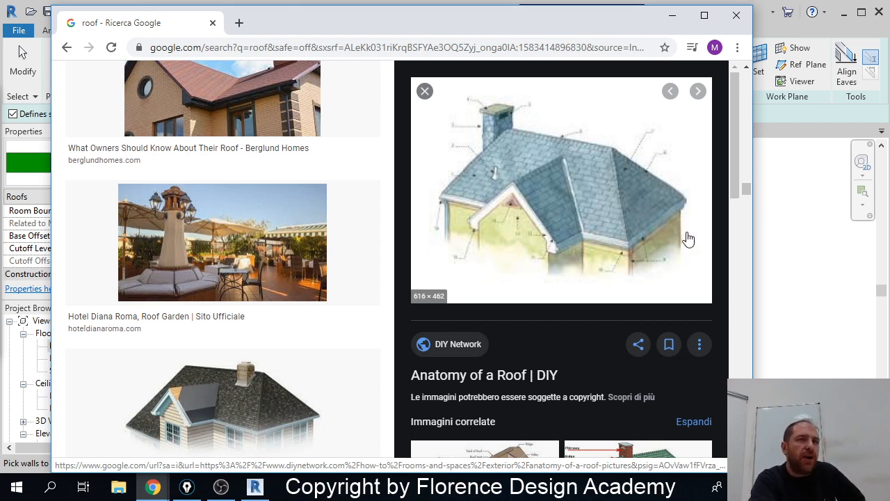
left_click(271, 125)
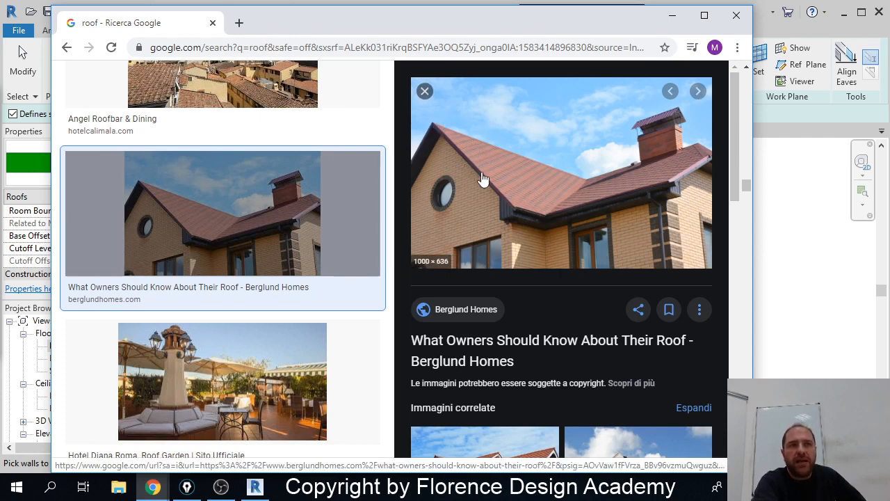
scroll(548, 213, "down", 1)
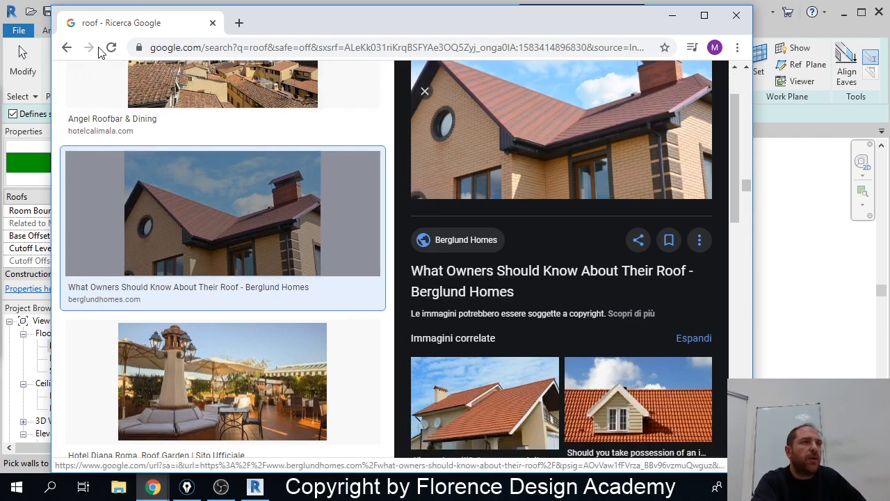
left_click(66, 47)
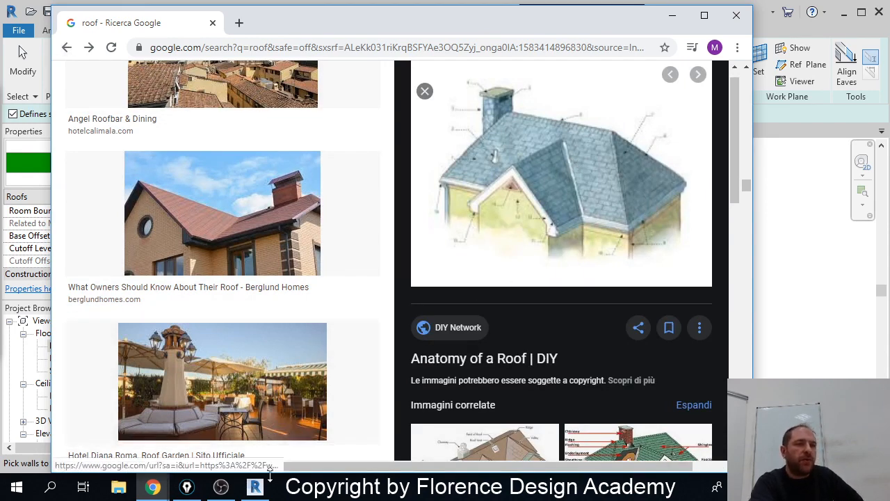
mouse_move(261, 491)
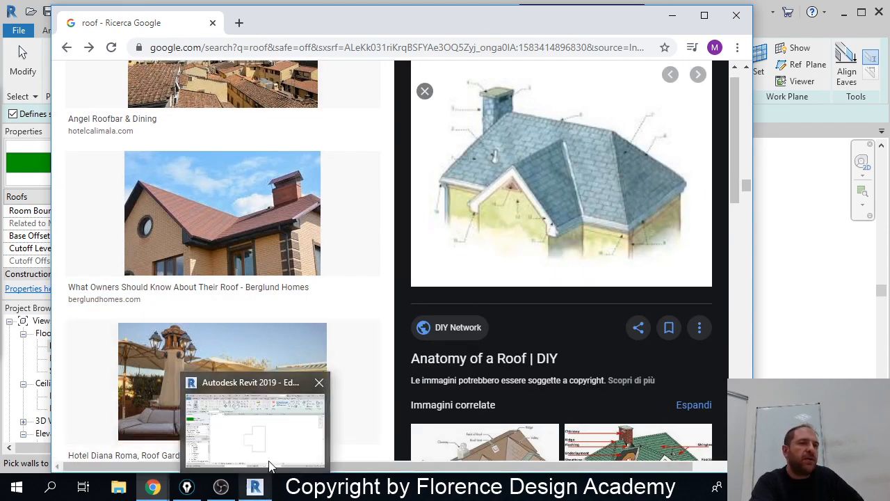
left_click(278, 417)
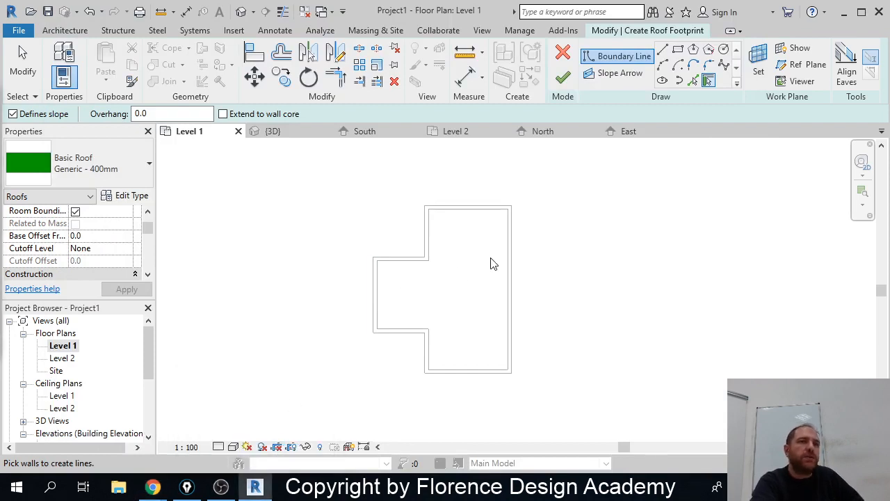
Step: Set the overhang to 600 and create slope-defining boundary lines from the main wing's top, right, bottom and lower-left walls
scroll(488, 262, "up", 2)
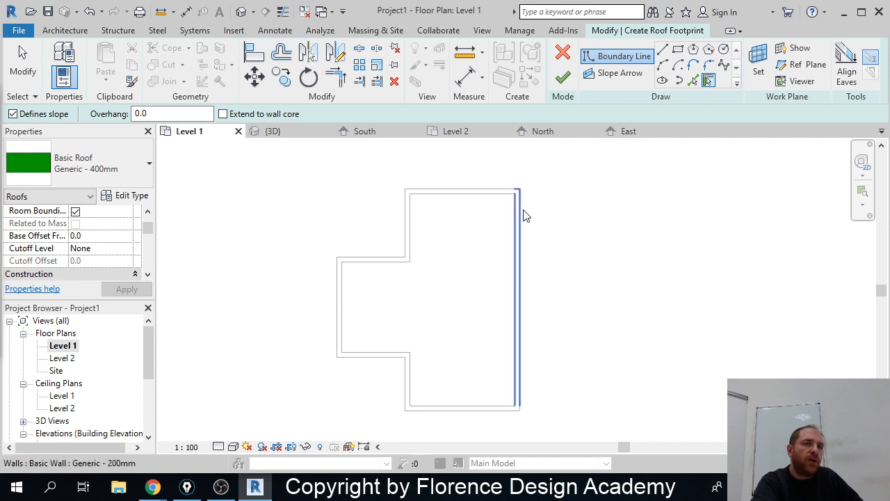
scroll(529, 192, "down", 1)
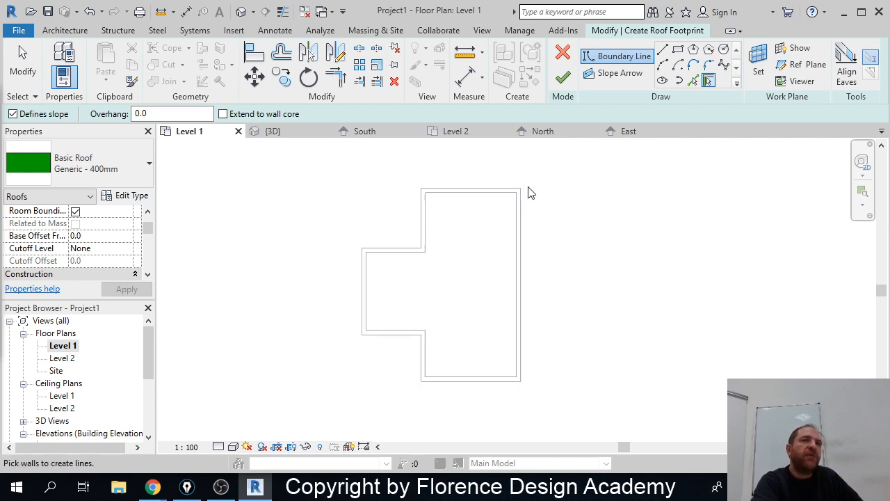
scroll(529, 192, "down", 1)
middle_click_drag(528, 227, 525, 189)
scroll(521, 183, "up", 2)
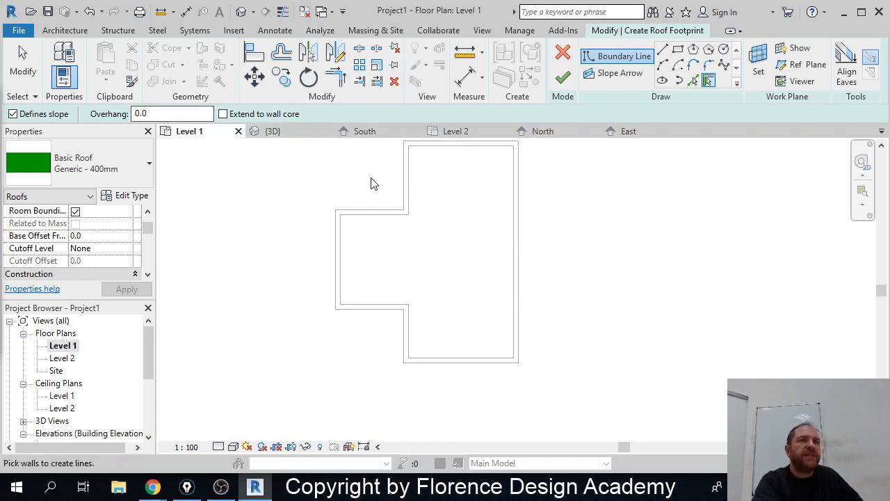
middle_click_drag(428, 204, 417, 272)
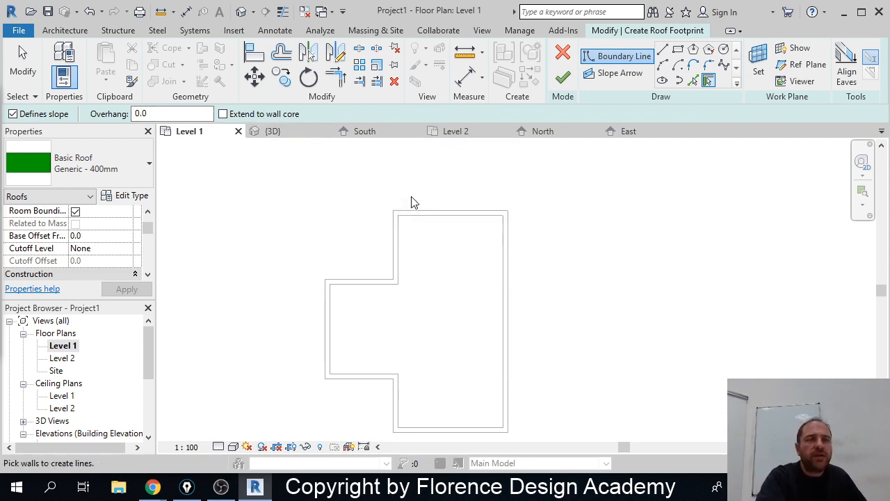
left_click_drag(174, 113, 111, 118)
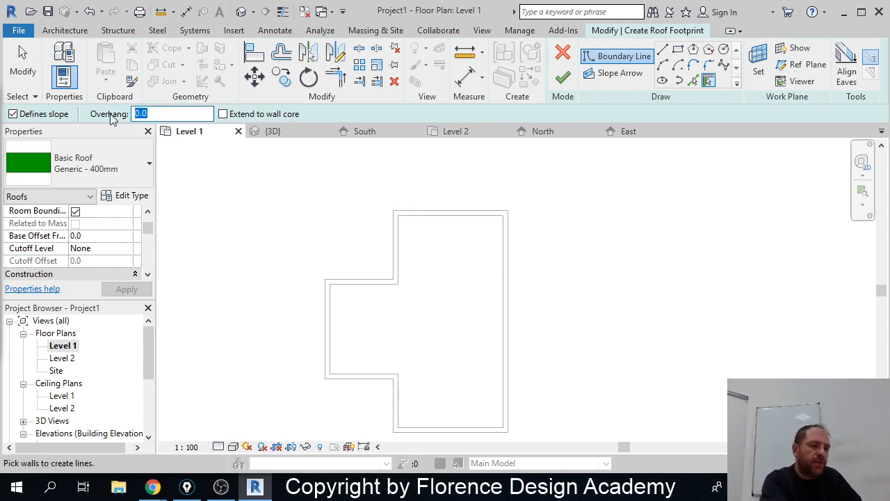
type("600")
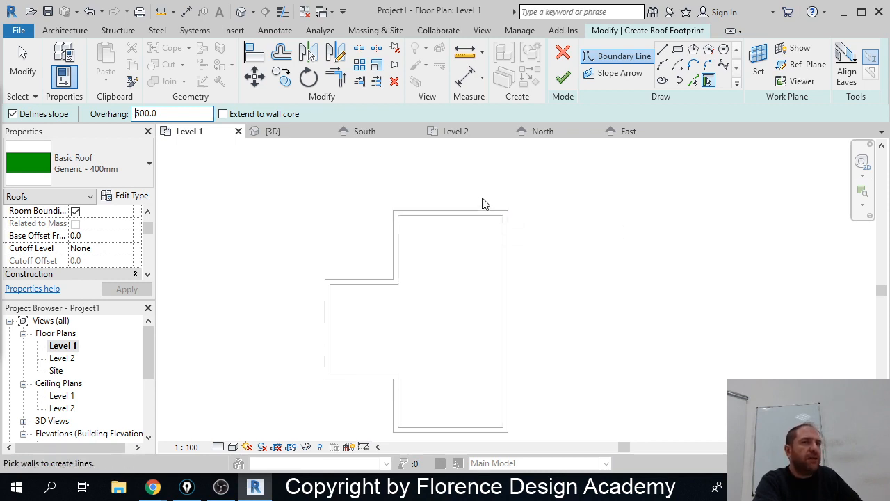
left_click(483, 217)
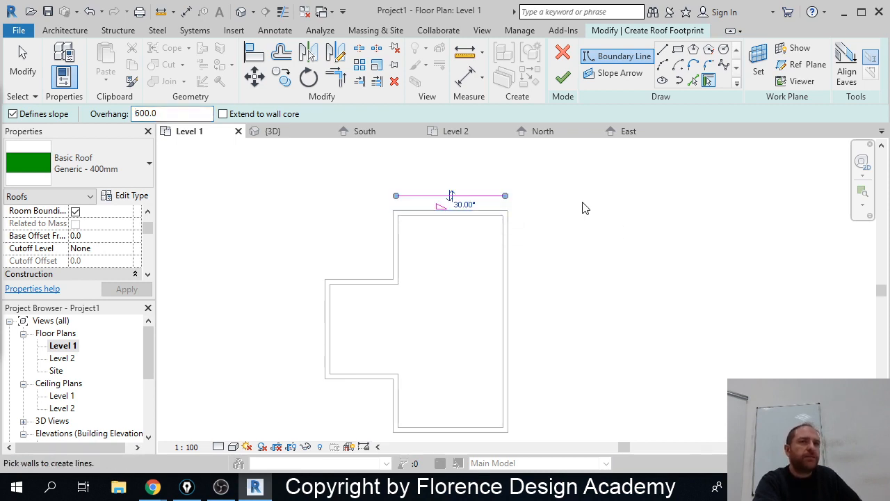
left_click(507, 285)
middle_click_drag(521, 302, 535, 229)
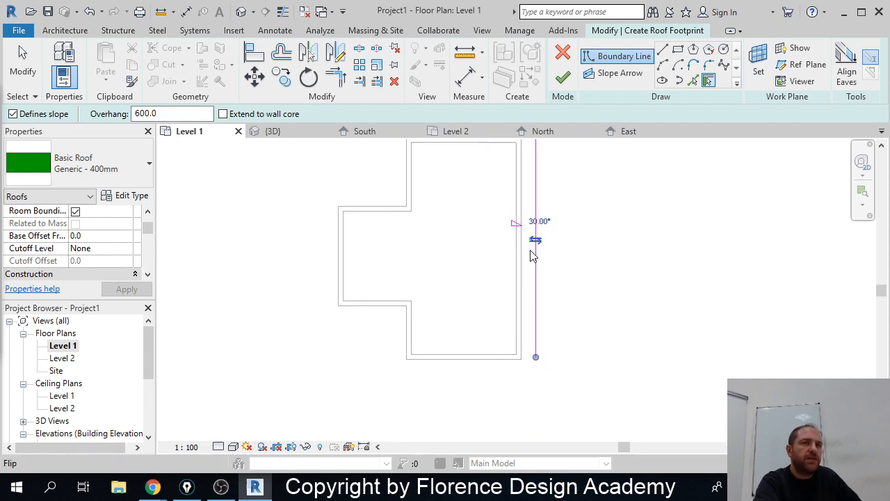
left_click(495, 363)
left_click(404, 332)
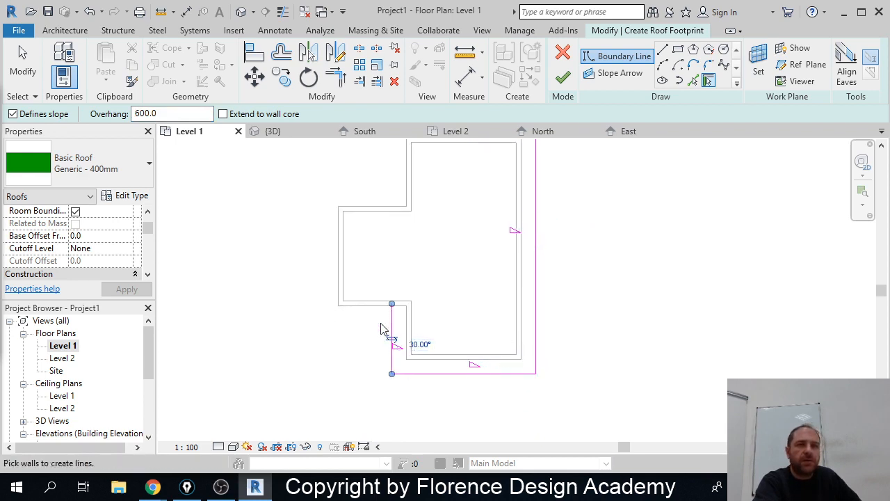
Step: Close the roof boundary by picking the projecting wing's three walls and the main wing's upper-left wall
left_click(374, 311)
left_click(339, 278)
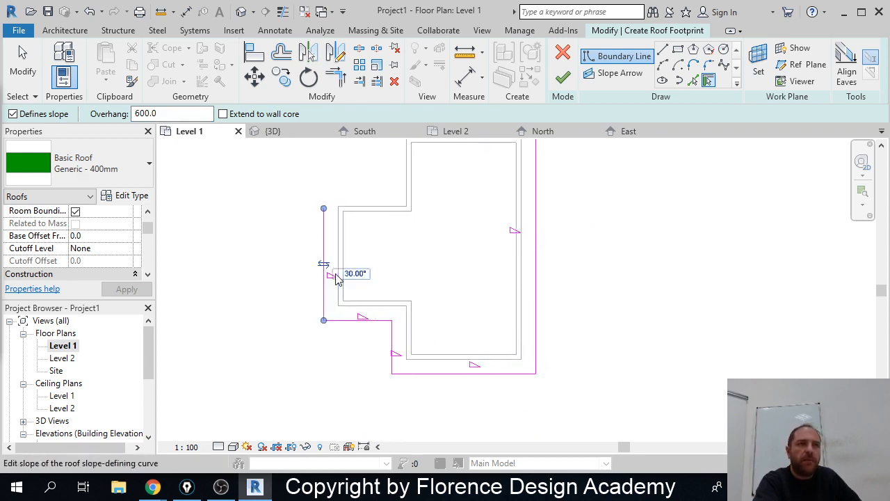
left_click(375, 209)
left_click(409, 170)
middle_click_drag(430, 189, 431, 276)
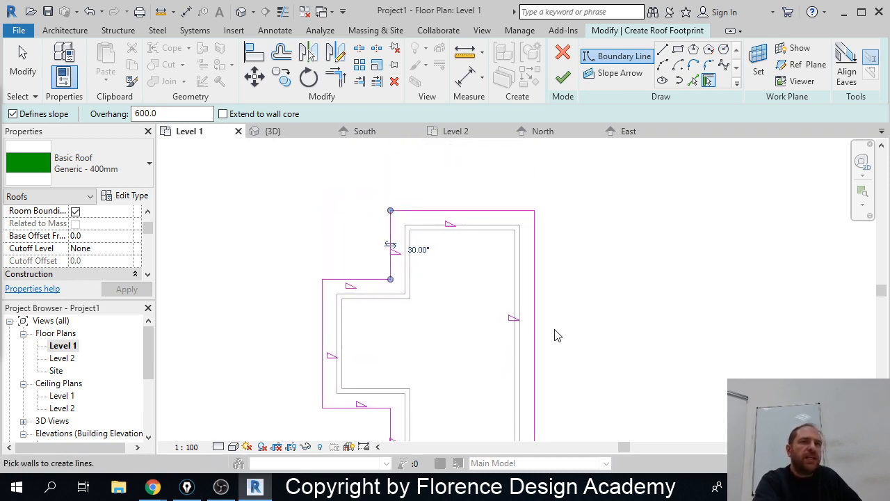
middle_click_drag(555, 335, 549, 232)
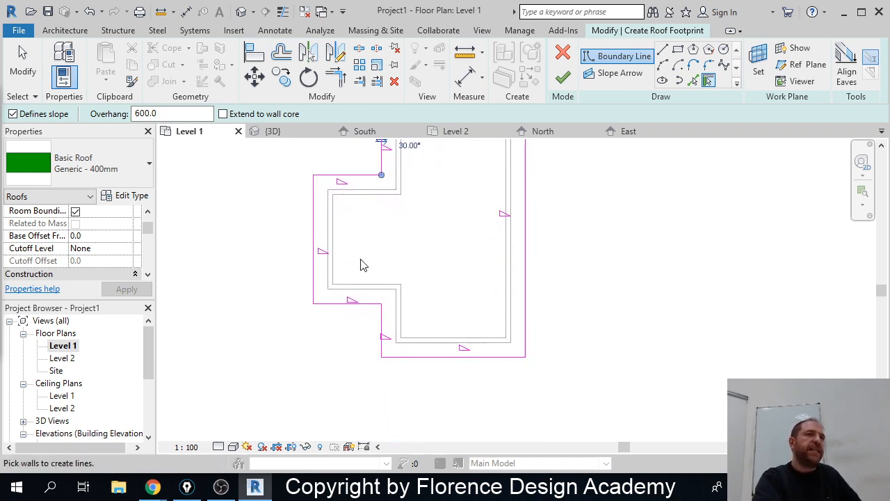
middle_click_drag(399, 217, 334, 282)
mouse_move(437, 187)
middle_mouse_down()
mouse_move(485, 283)
mouse_move(435, 200)
middle_mouse_up()
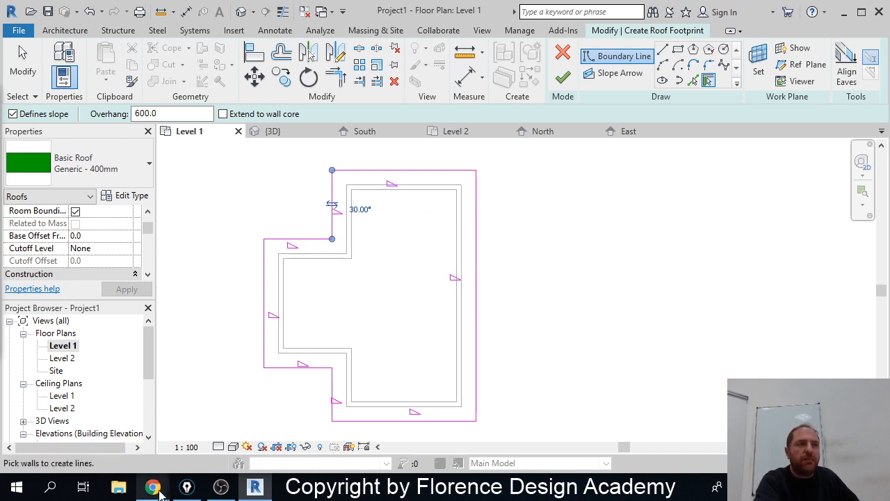
Step: Switch to Chrome, sketch a sloped face over the gable end in the "Anatomy of a Roof" picture, clear it and return to Revit
mouse_move(172, 479)
left_click(227, 425)
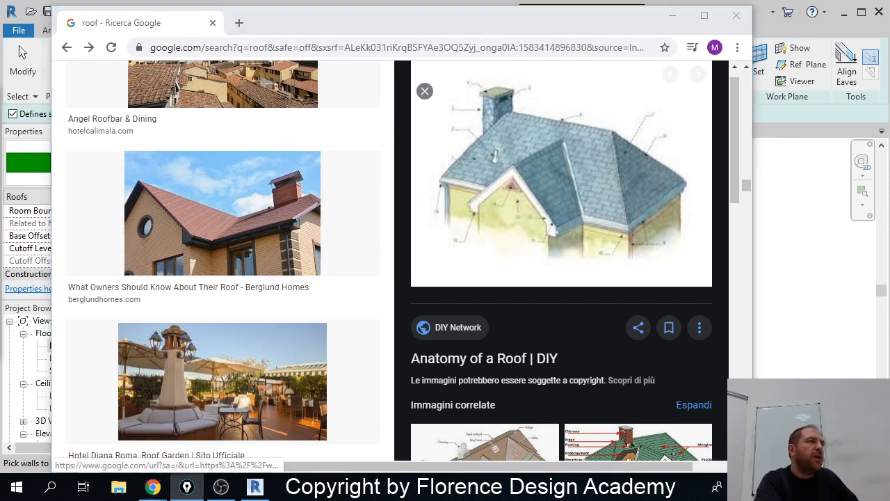
left_click_drag(471, 205, 557, 230)
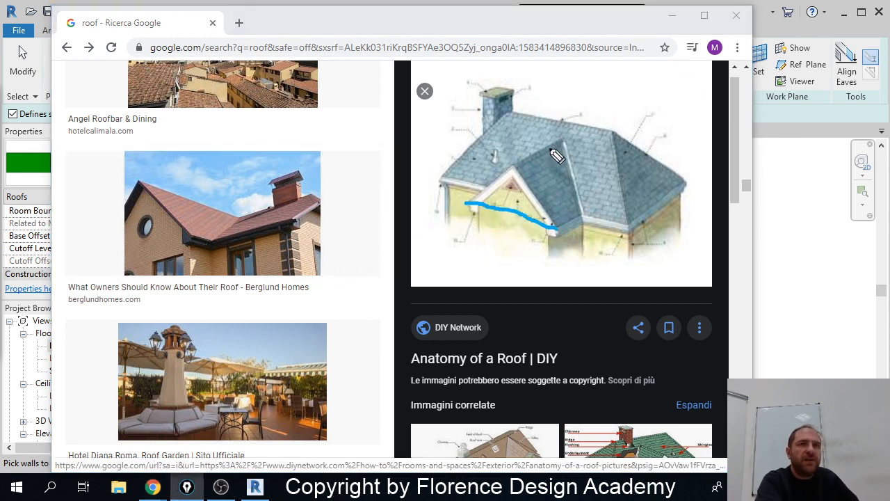
left_click_drag(550, 149, 553, 228)
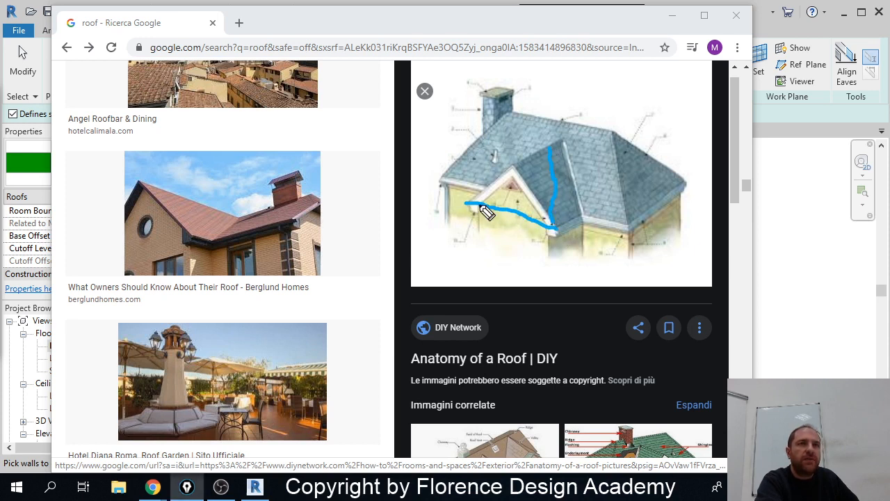
mouse_move(466, 203)
left_mouse_down()
mouse_move(551, 149)
mouse_move(549, 167)
mouse_move(513, 185)
mouse_move(516, 199)
mouse_move(563, 222)
left_mouse_up()
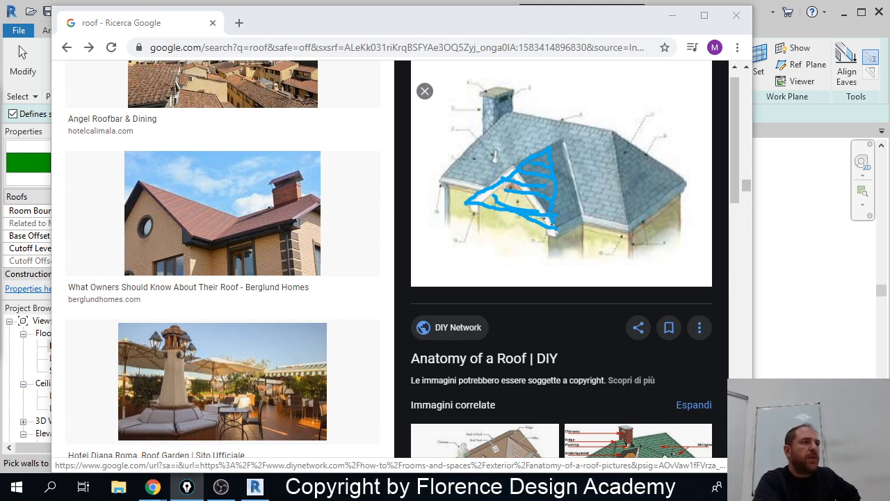
key("ctrl+shift+7")
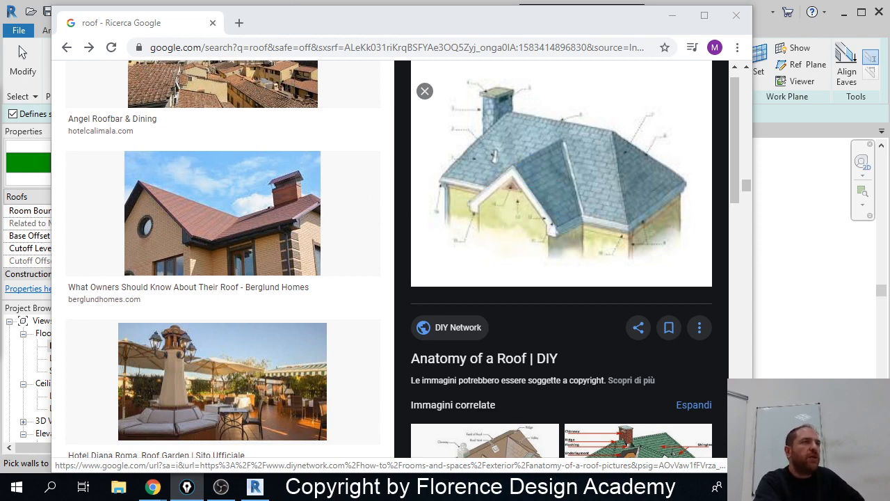
left_click(672, 14)
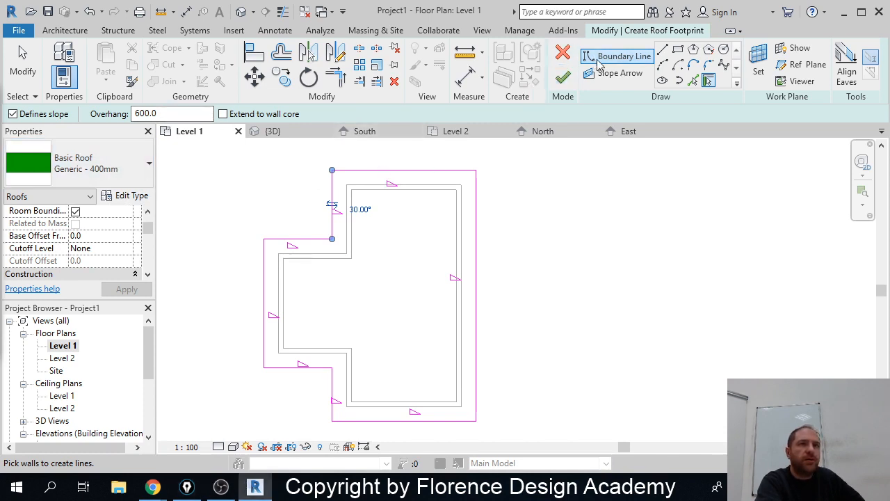
Step: Turn off Defines Slope for the projecting wing's left end edge to make it a gable
left_click(663, 50)
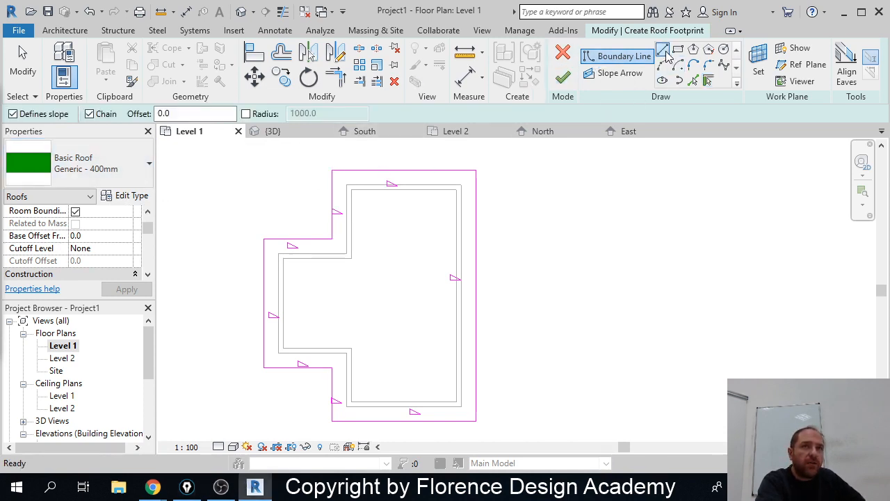
right_click(439, 163)
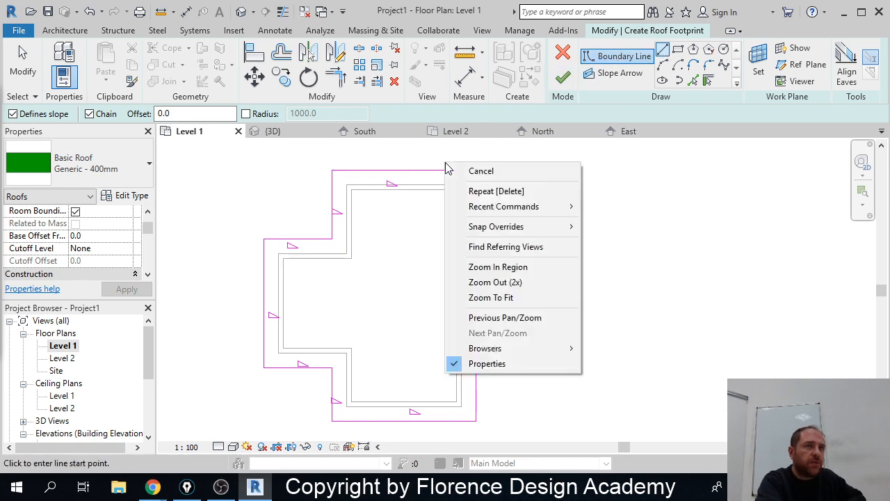
left_click(456, 169)
left_click(452, 170)
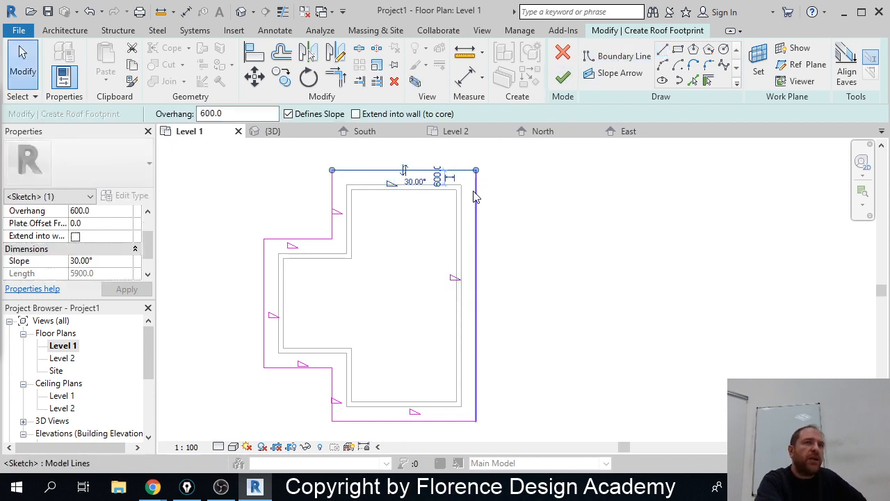
left_click(476, 292)
left_click(445, 421)
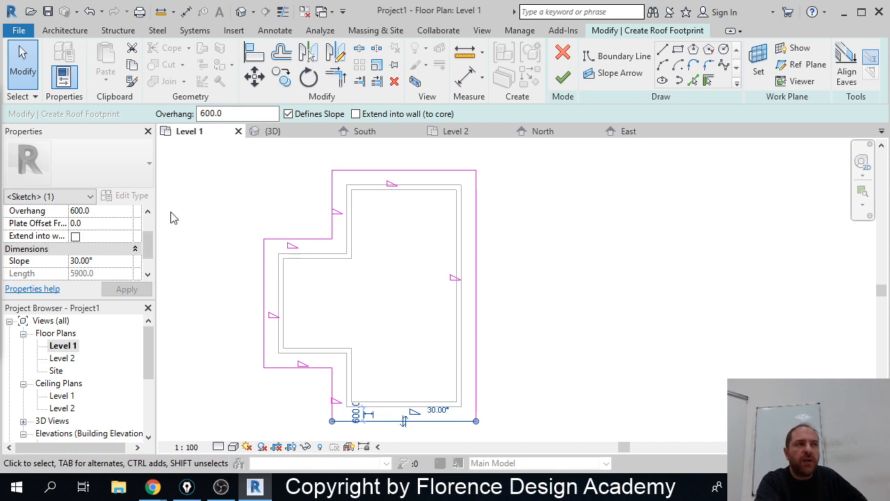
left_click(266, 288)
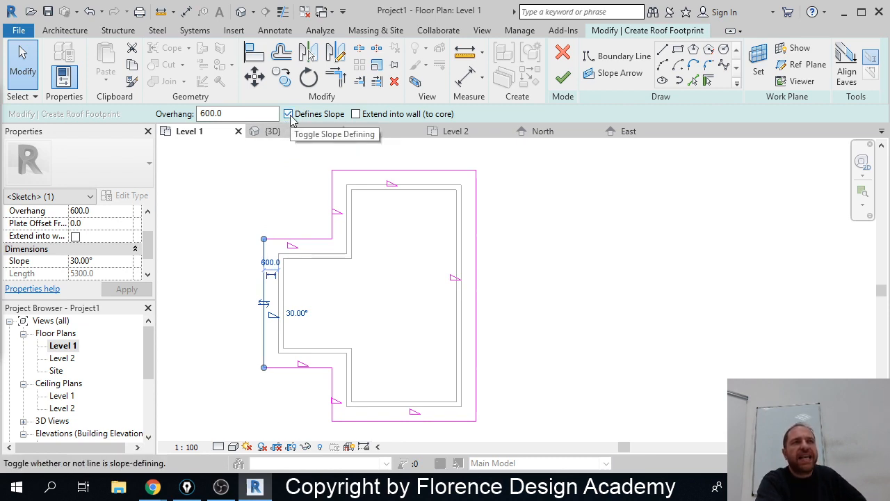
left_click(289, 114)
left_click(304, 318)
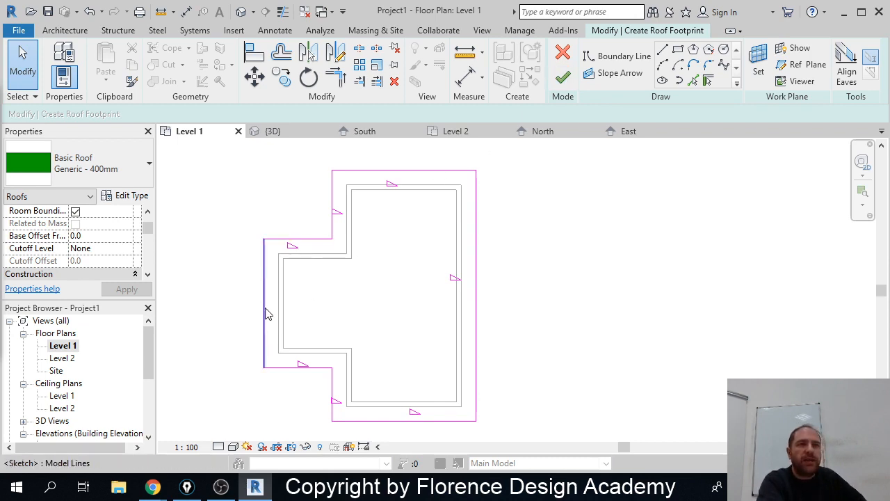
Step: Finish the roof footprint and attach the highlighted walls to the roof
left_click(563, 79)
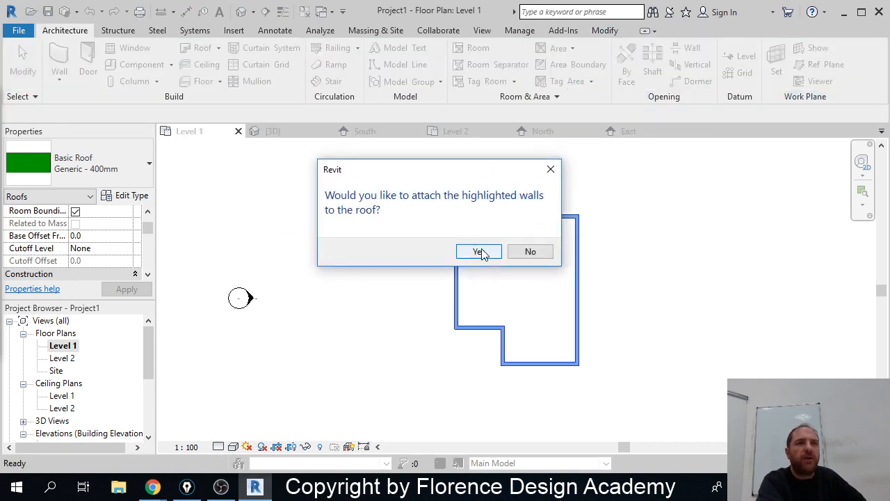
left_click(480, 252)
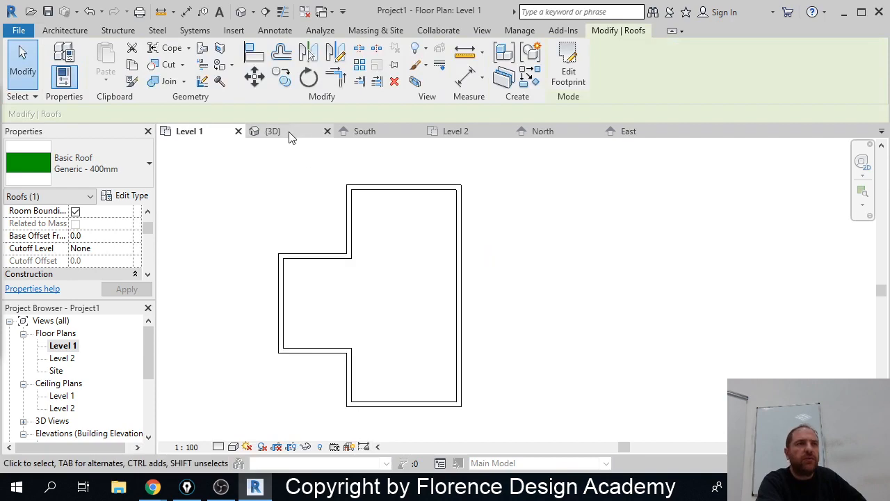
Step: Open the 3D view and delete the leftover lower roof that runs through the new gabled roof
left_click(281, 132)
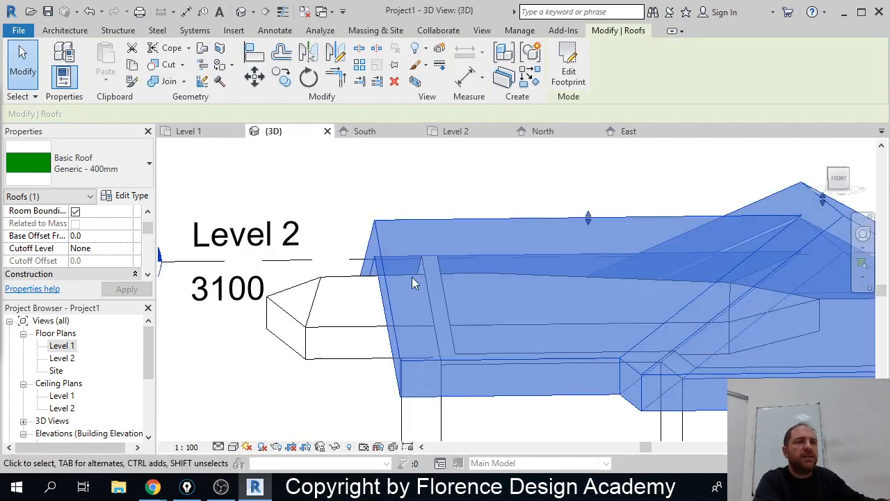
scroll(413, 284, "down", 2)
middle_click_drag(334, 326, 407, 318, "shift")
key("Escape")
left_click(418, 312)
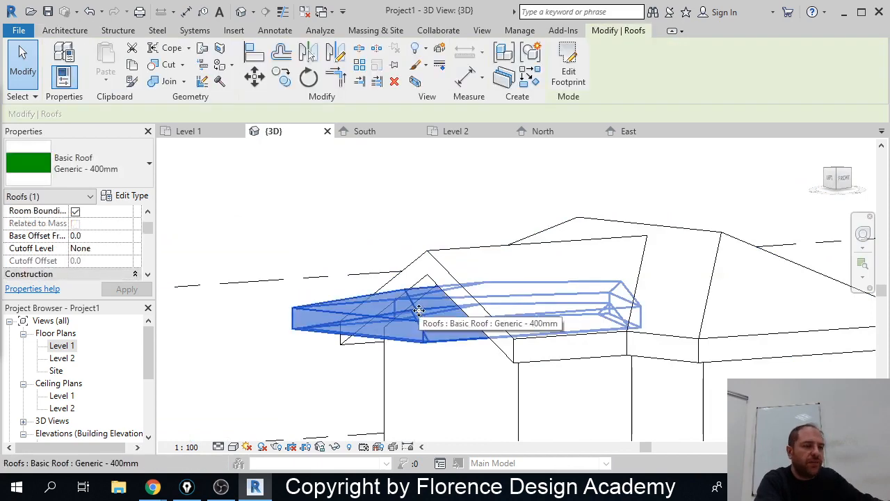
key("Delete")
scroll(312, 297, "down", 3)
middle_click_drag(363, 326, 352, 365, "shift")
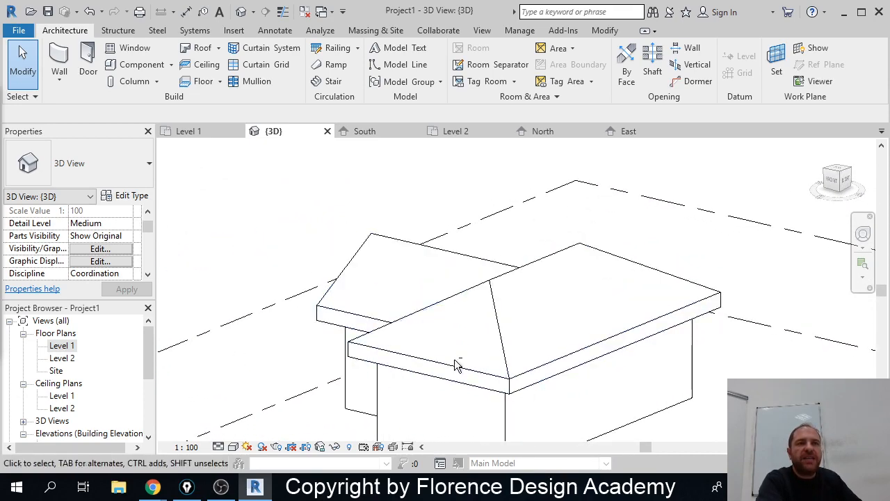
Step: Examine the finished gabled roof from the front, back, top and gable end in the 3D view
middle_click_drag(455, 366, 429, 359, "shift")
middle_click_drag(458, 288, 662, 317, "shift")
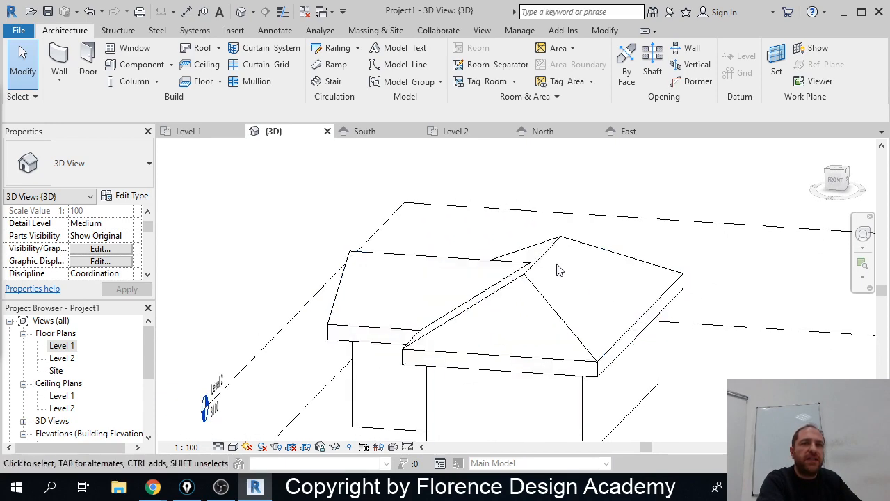
middle_click_drag(550, 276, 441, 354, "shift")
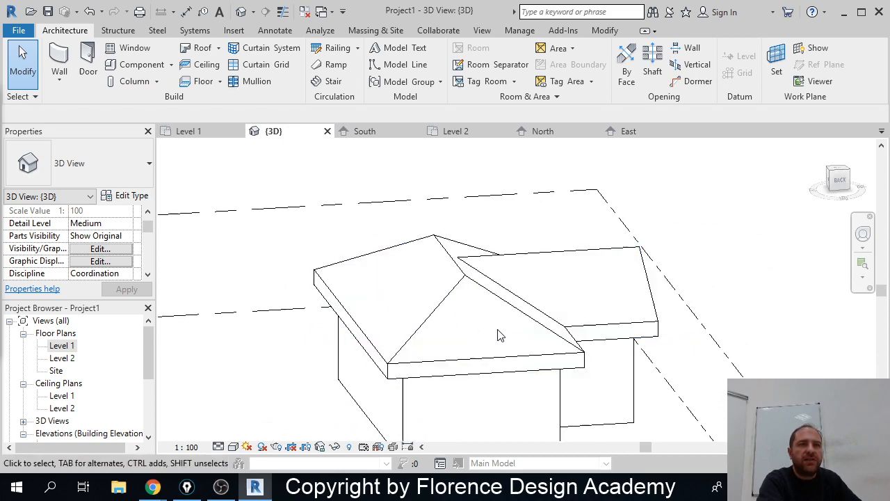
middle_click_drag(497, 335, 452, 342, "shift")
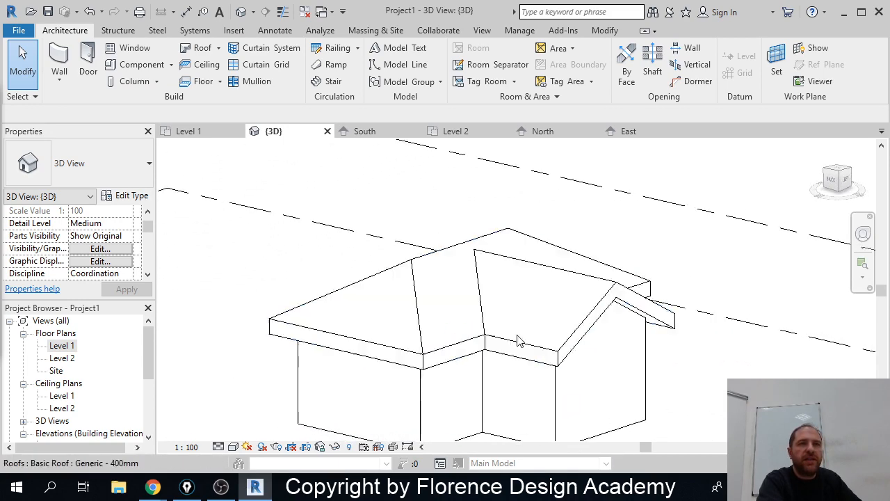
middle_click_drag(334, 348, 592, 397, "shift")
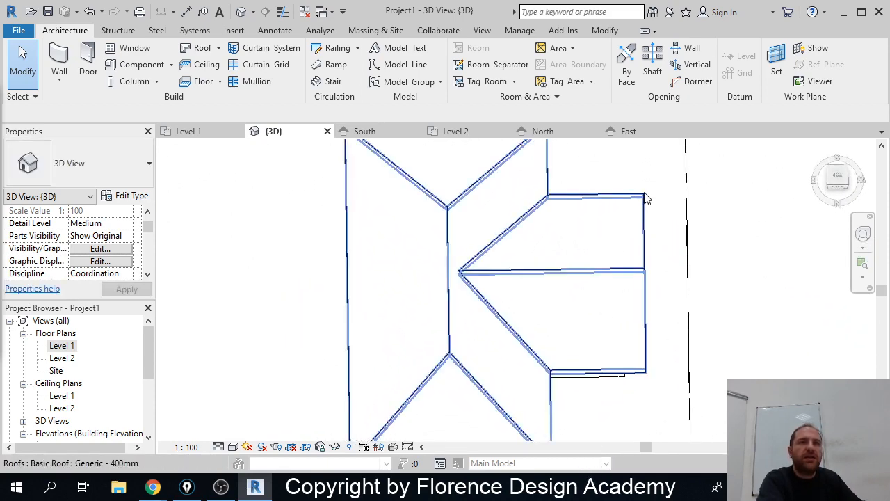
middle_click_drag(654, 230, 338, 360, "shift")
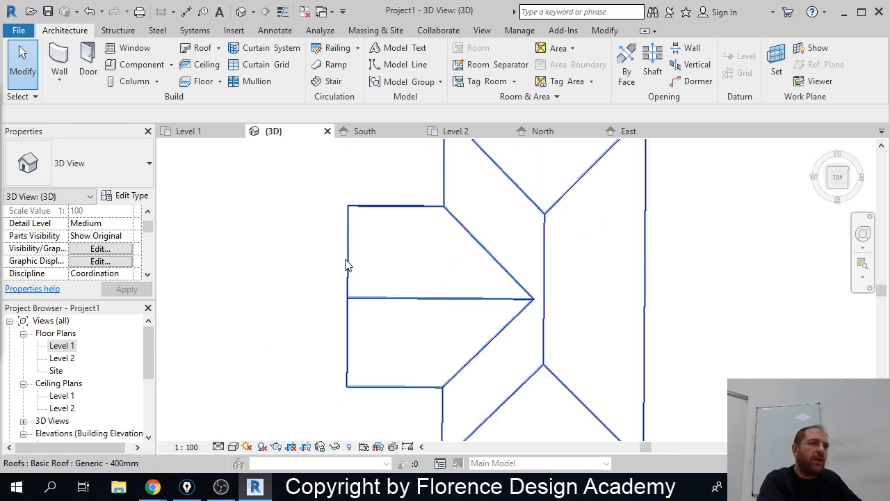
left_click(346, 297)
left_click(330, 278)
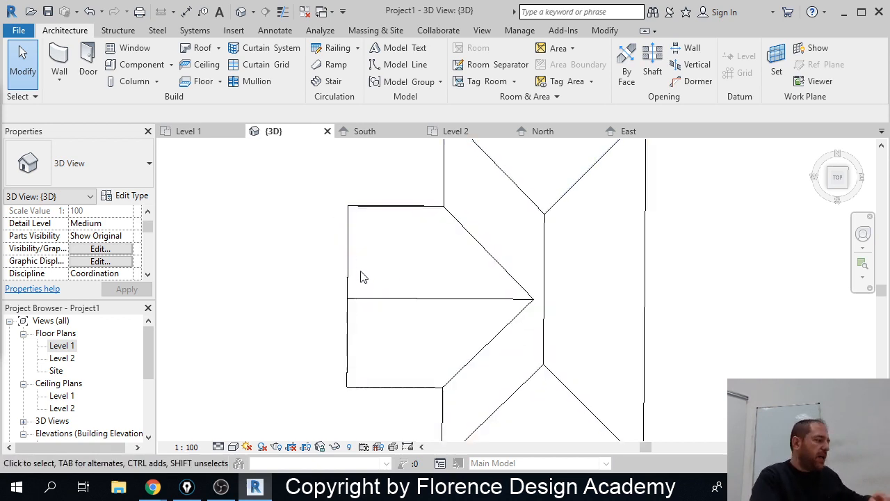
middle_click_drag(381, 280, 389, 229, "shift")
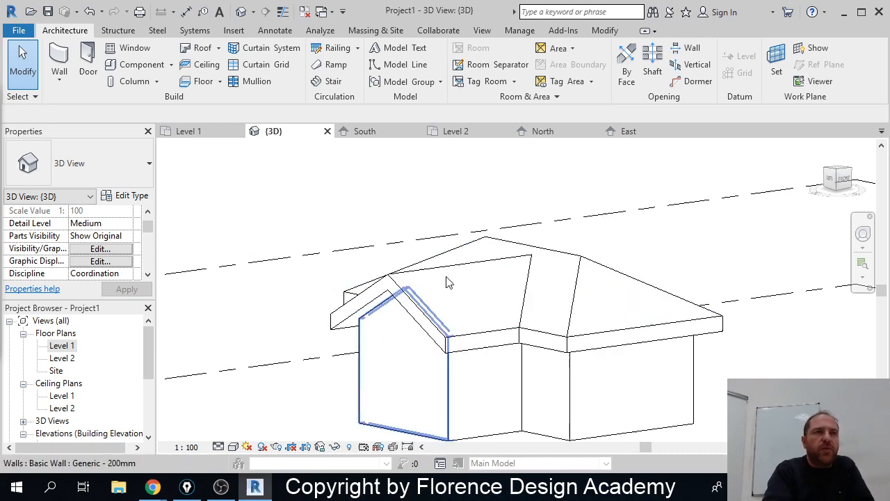
left_click(404, 295)
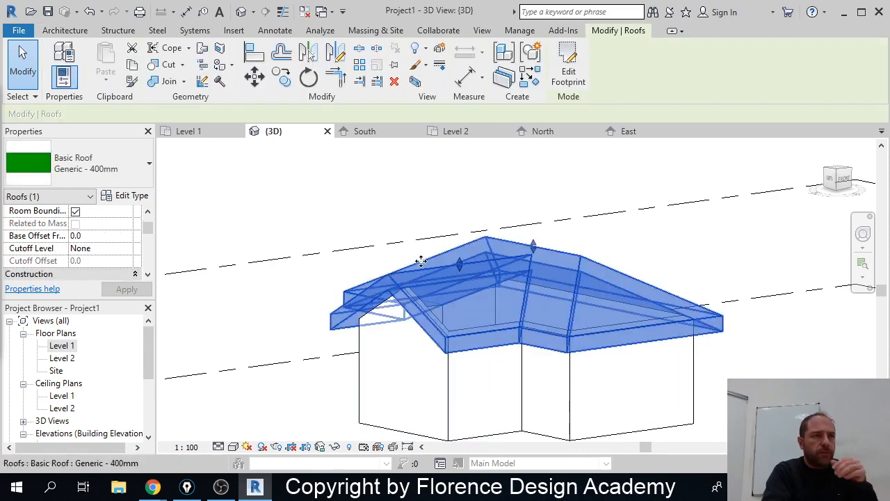
scroll(397, 257, "down", 3)
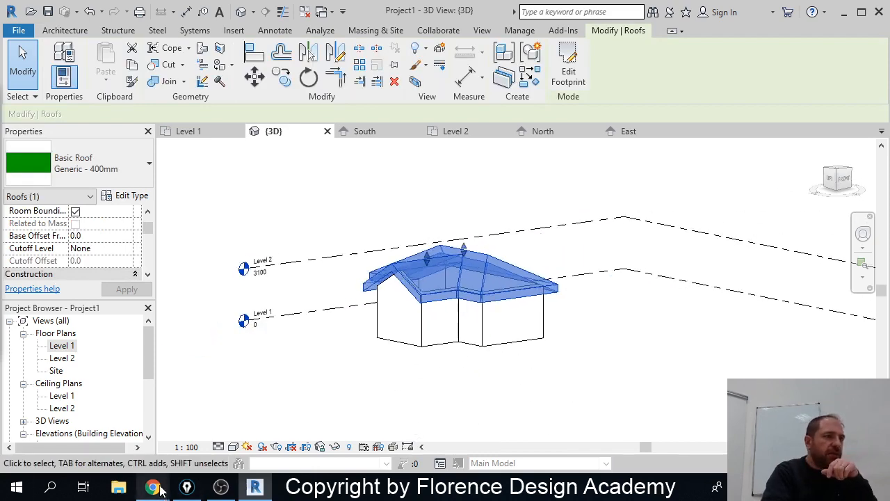
Step: Switch to Chrome and look through the roof image results and related pictures for another reference roof
mouse_move(153, 487)
left_click(234, 394)
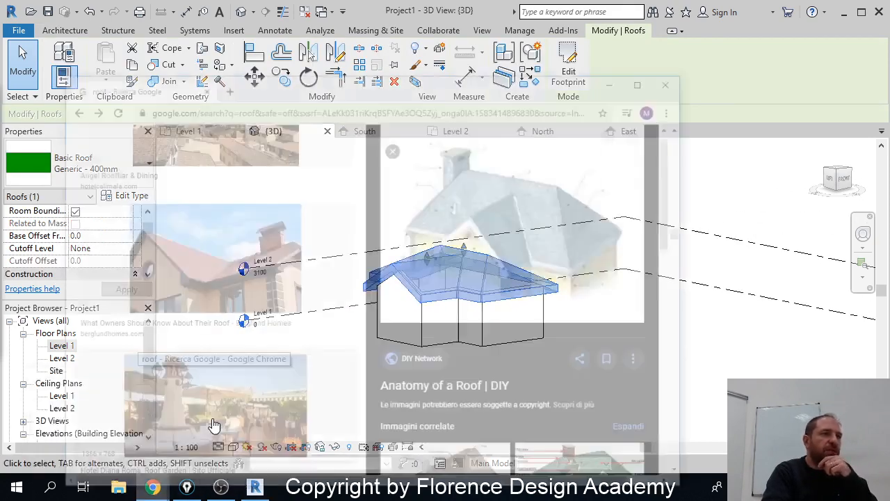
scroll(316, 312, "down", 3)
scroll(317, 312, "down", 10)
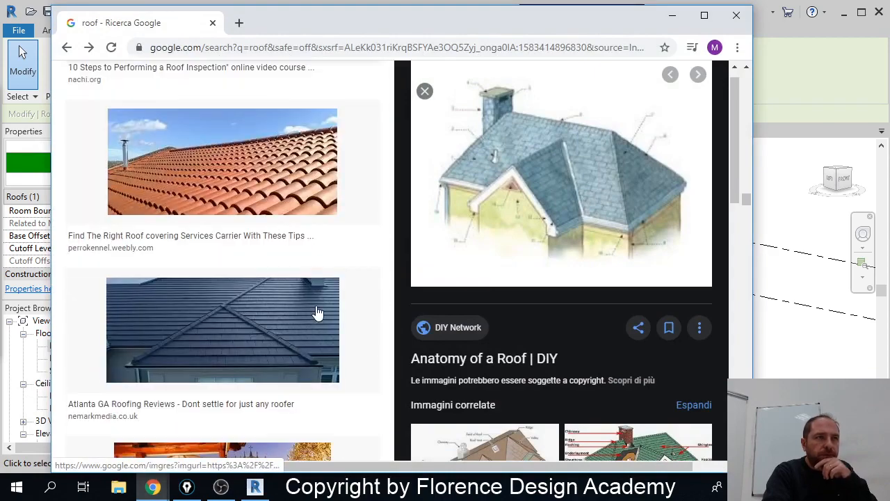
scroll(313, 357, "down", 4)
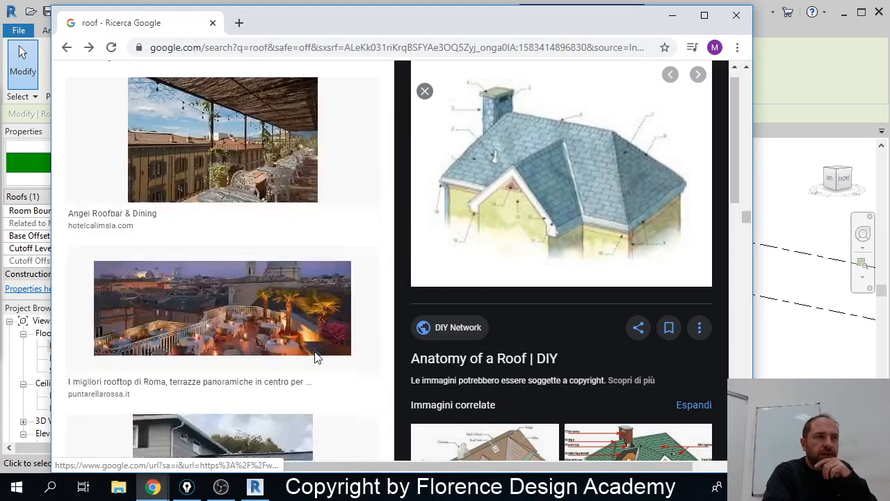
scroll(313, 358, "down", 4)
scroll(315, 358, "down", 10)
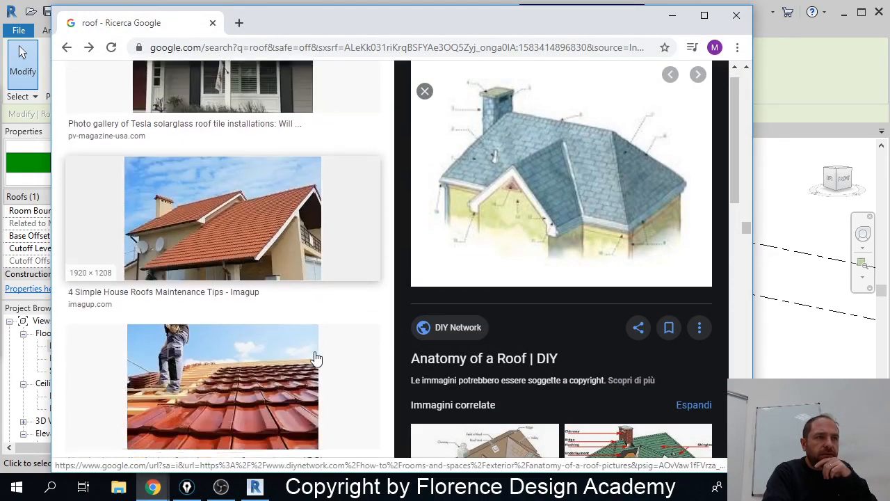
scroll(513, 368, "down", 5)
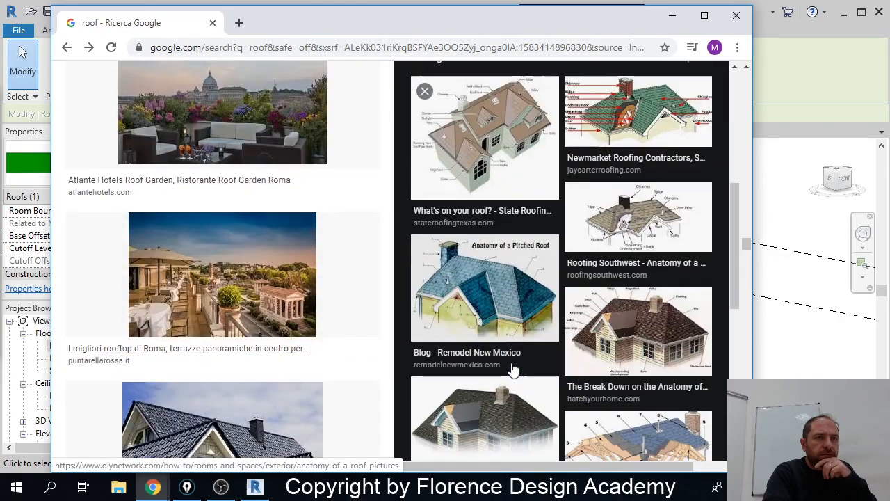
scroll(513, 369, "down", 4)
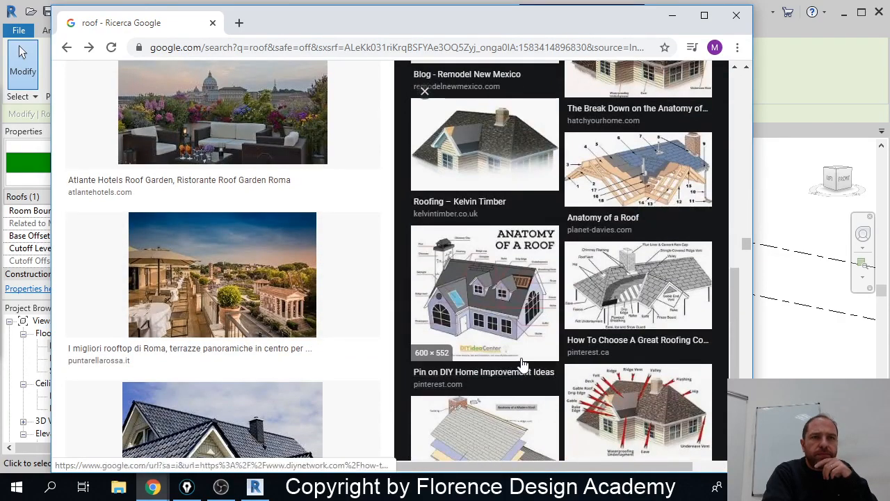
scroll(523, 366, "down", 3)
scroll(418, 356, "down", 1)
scroll(297, 358, "down", 4)
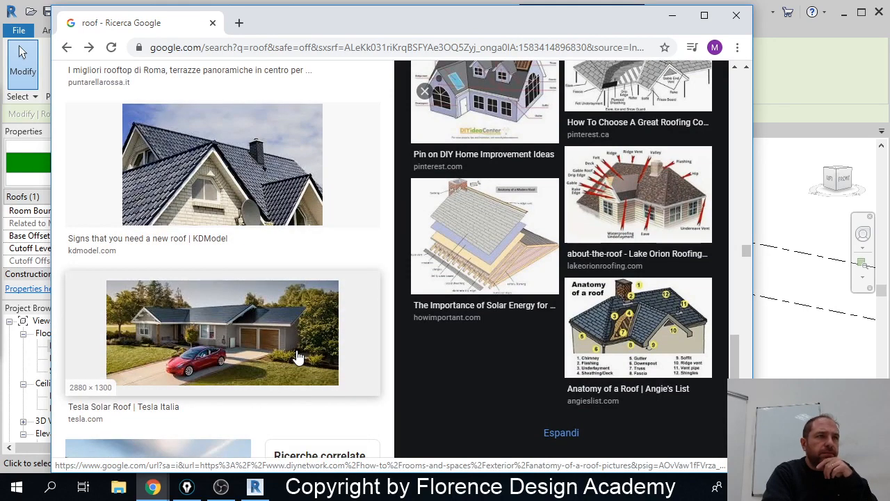
Step: Preview the Tesla Solar Roof picture and open the source page of its related Gewoonvoorhem house photo
left_click(203, 324)
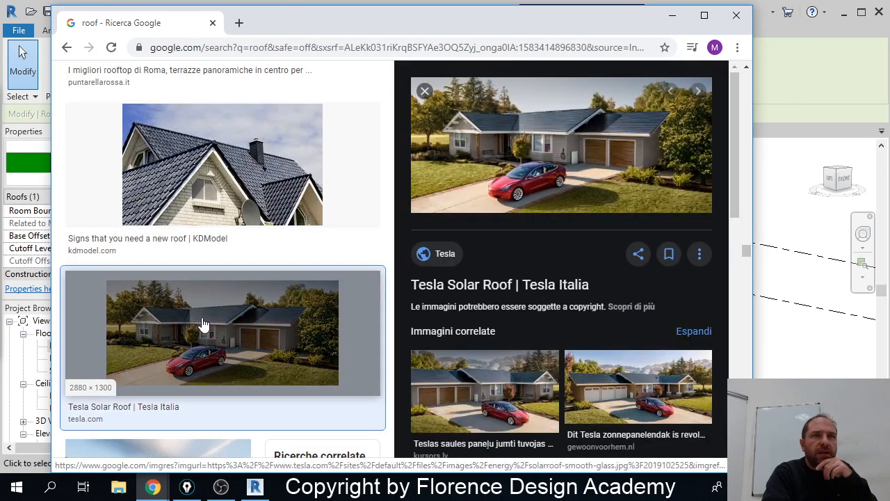
left_click(646, 379)
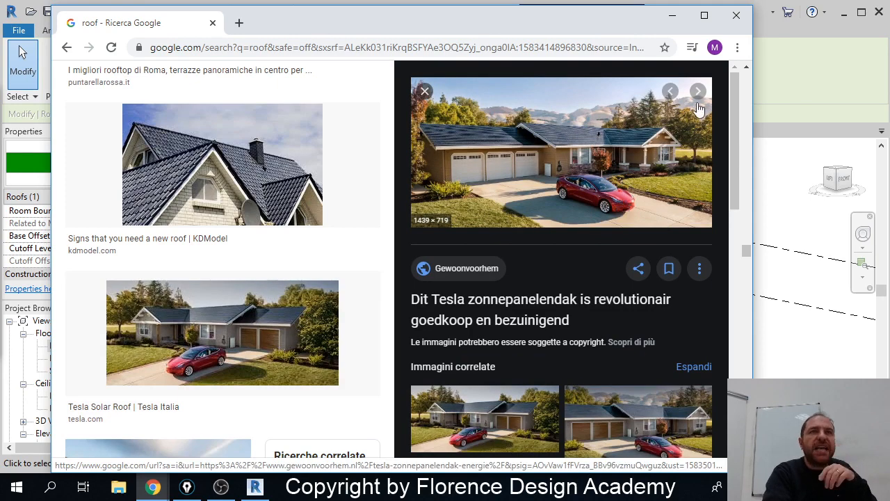
left_click(609, 212)
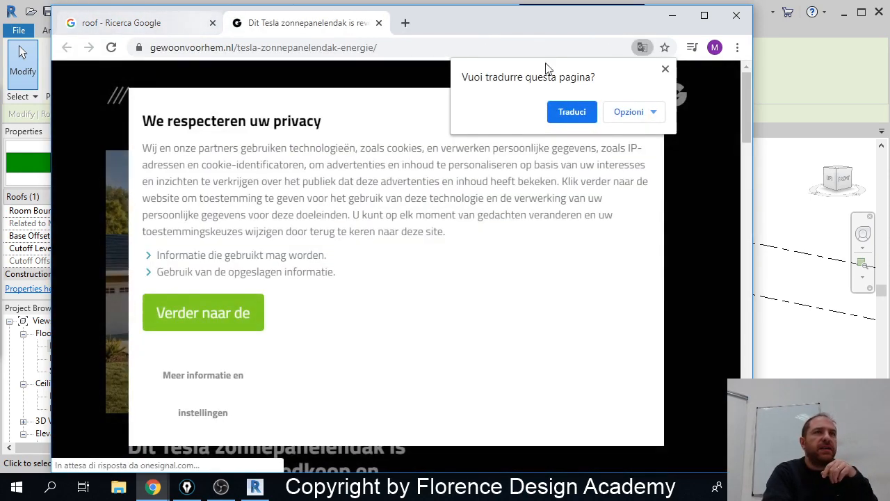
Step: Dismiss the page's translation, notification, privacy and advert overlays, enlarge the house photo to study its roof, and return to Revit
left_click(664, 69)
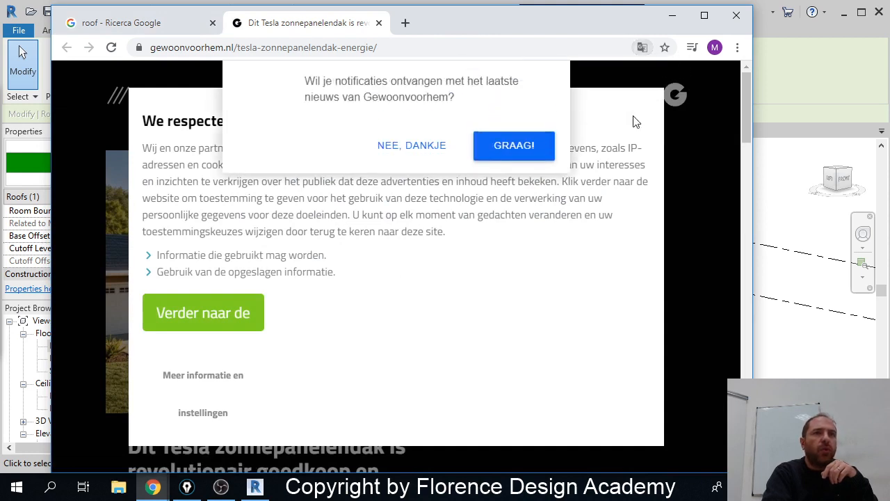
left_click(403, 150)
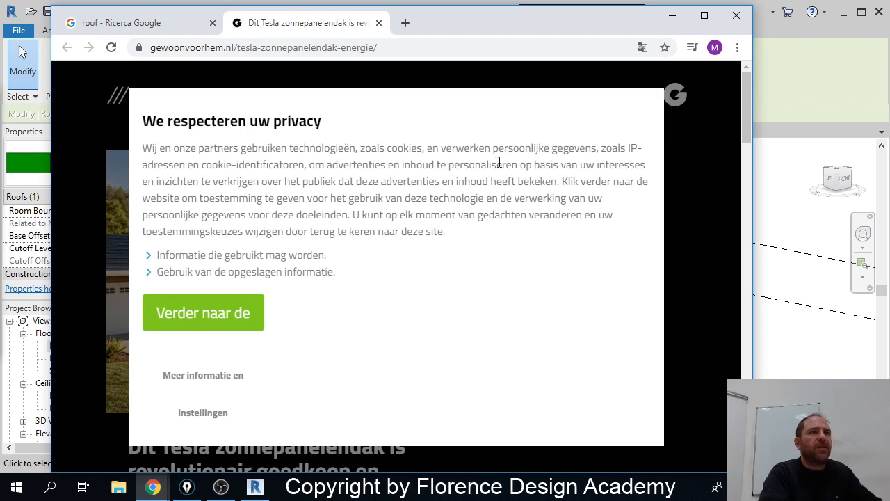
left_click(233, 321)
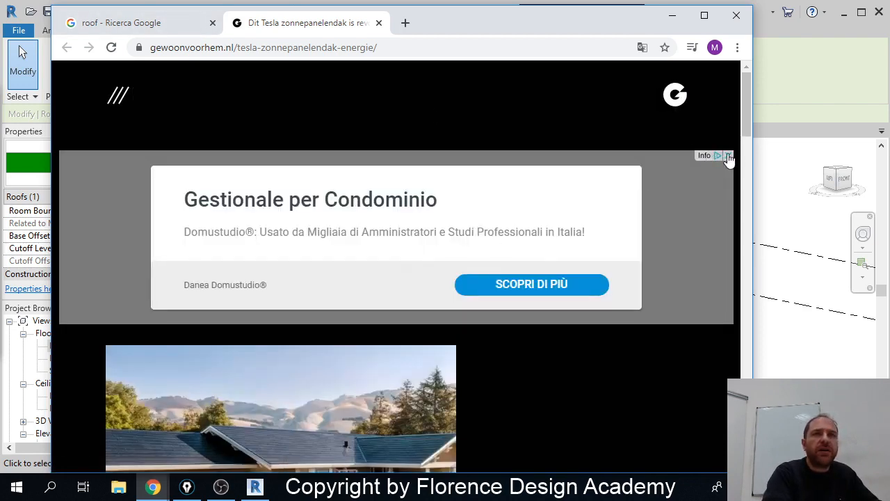
left_click(728, 156)
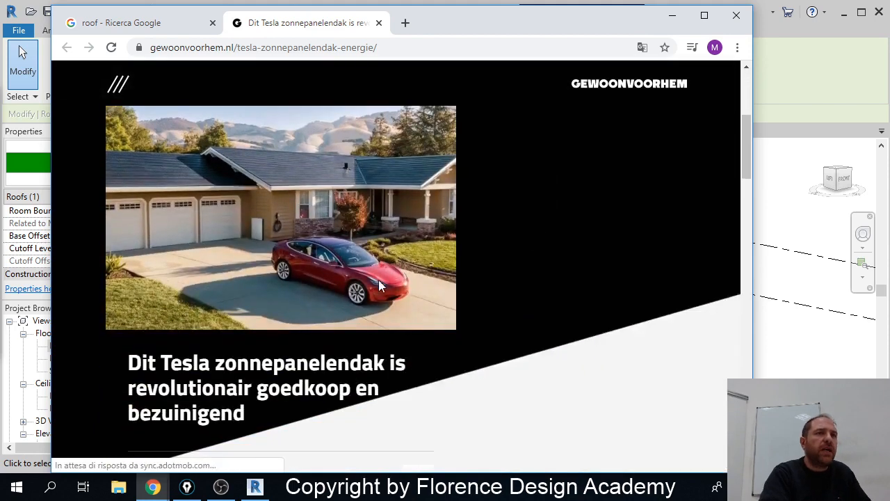
scroll(271, 266, "up", 2, "ctrl")
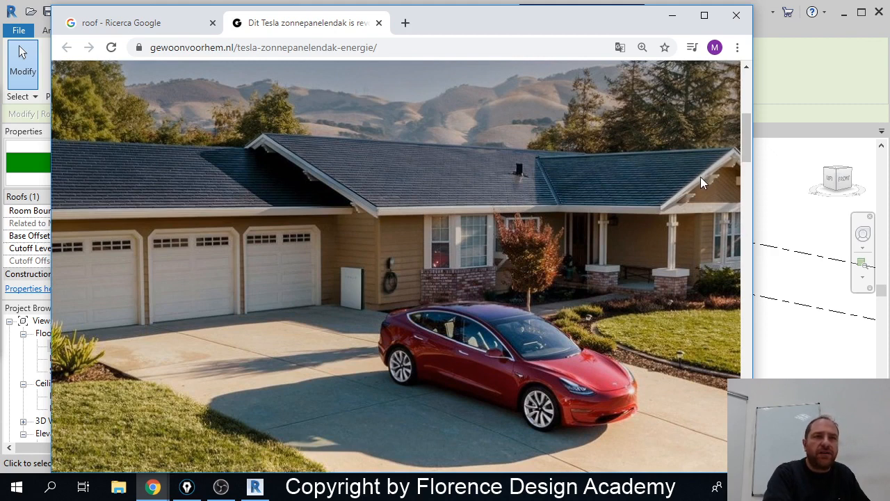
left_click(673, 15)
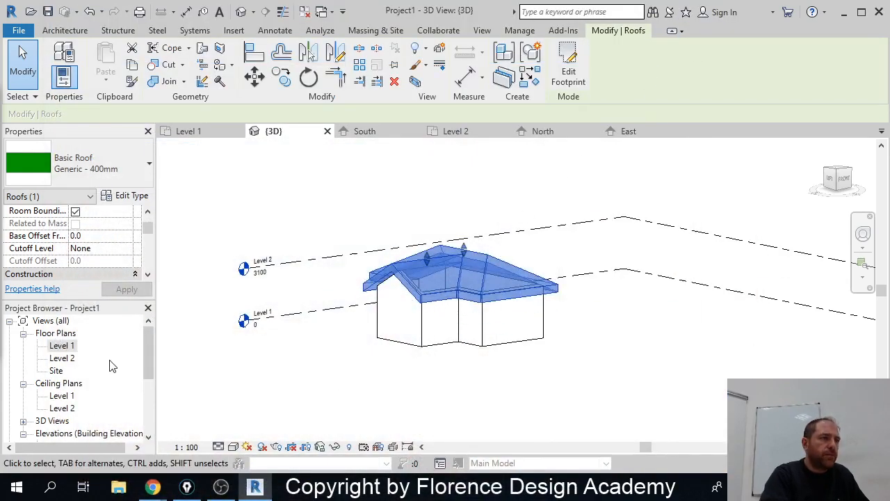
Step: Open the Level 2 floor plan and deselect the roof
double_click(73, 360)
left_click(570, 288)
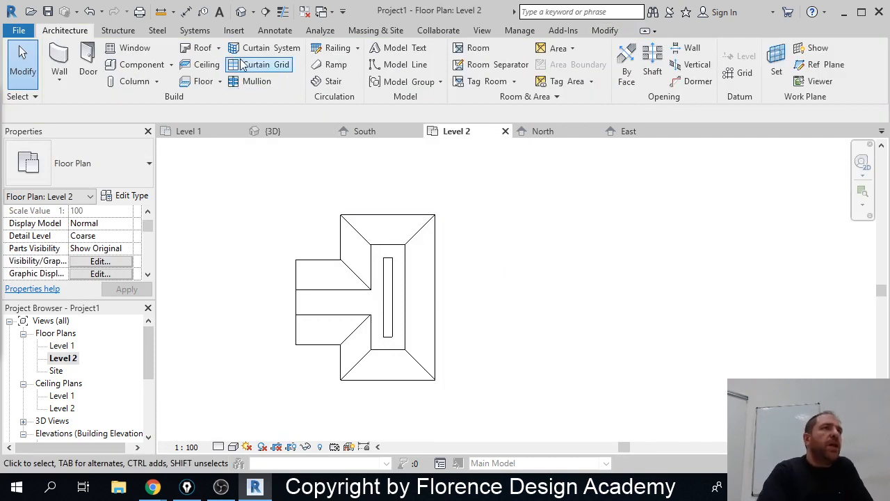
left_click(209, 81)
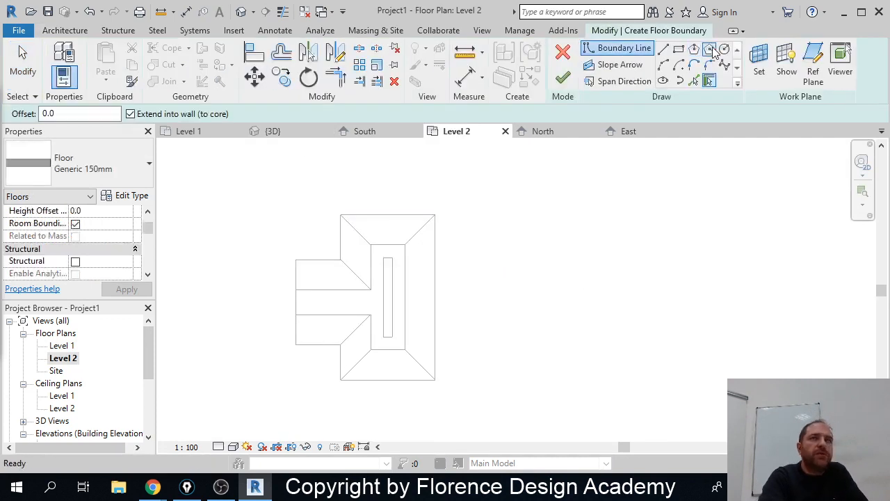
left_click(562, 52)
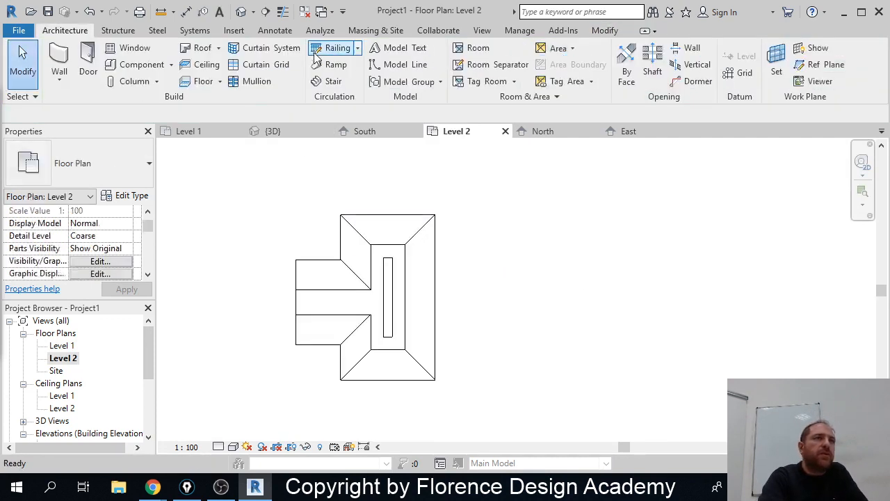
Step: Sketch a closed L-shaped footprint roof boundary beside the existing roof, about 11000 by 11400 overall with a 3800 by 6000 notch
left_click(197, 53)
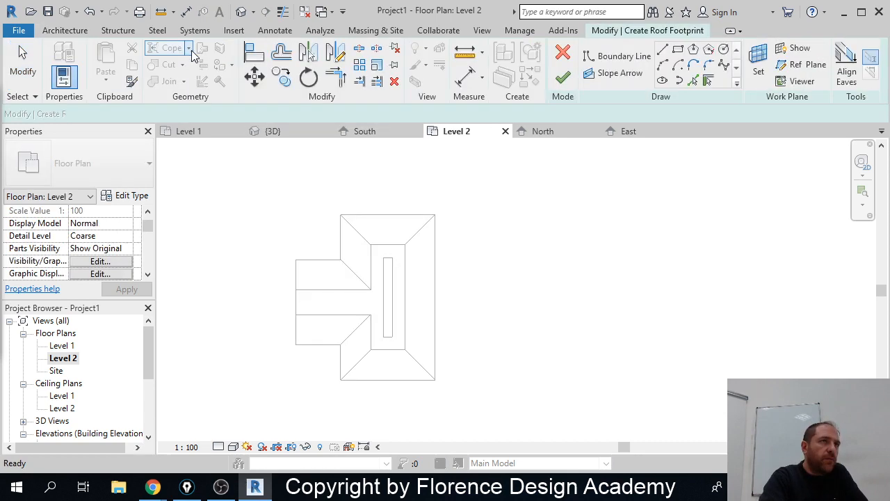
left_click(662, 49)
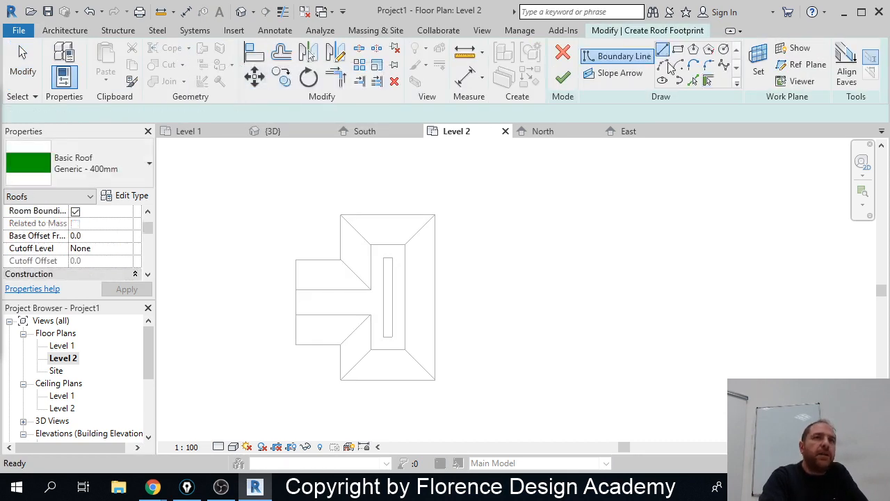
middle_click_drag(590, 279, 454, 252)
left_click(439, 235)
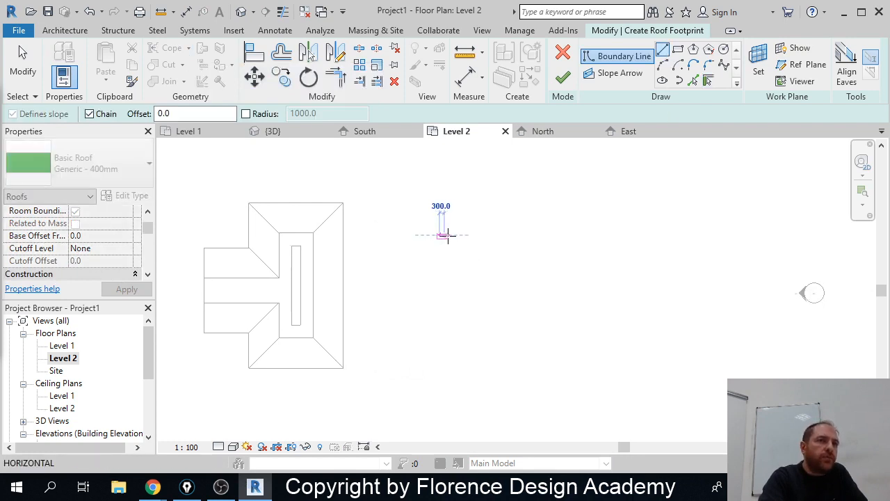
left_click(554, 235)
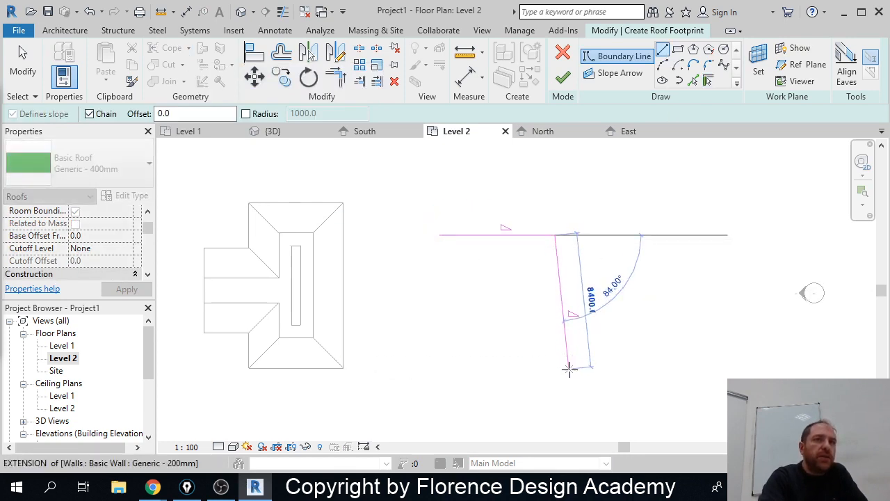
left_click(555, 417)
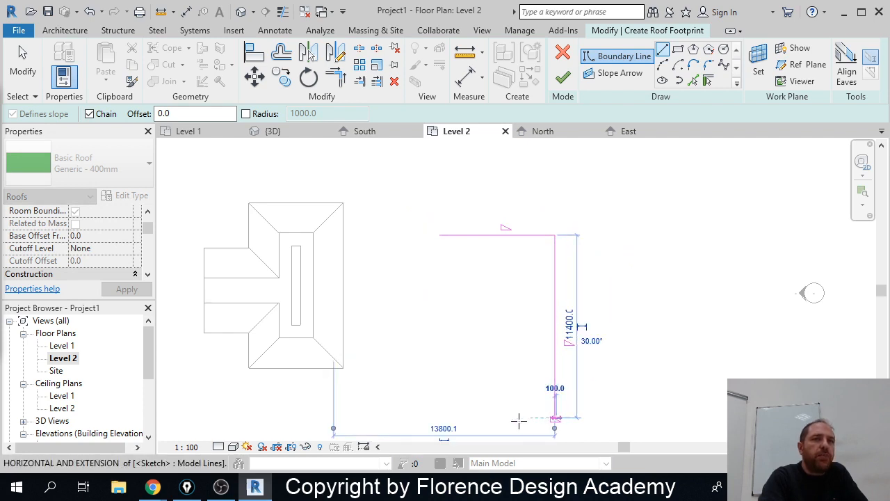
left_click(379, 418)
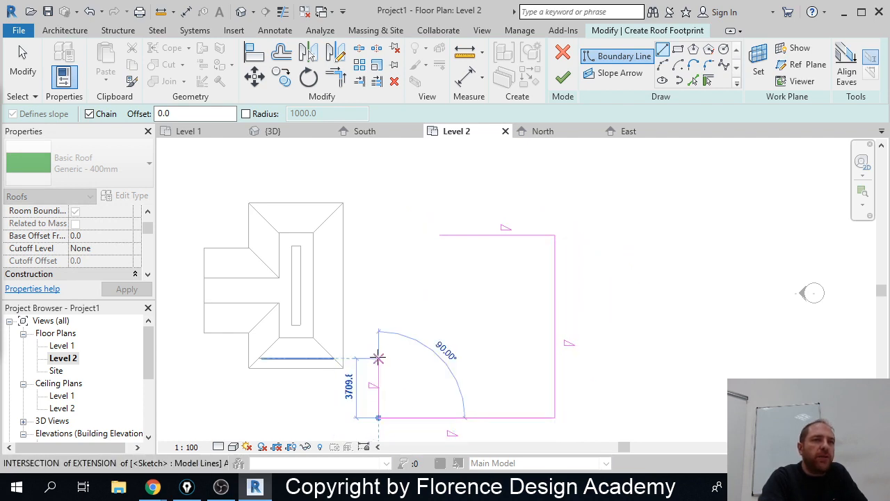
left_click(378, 331)
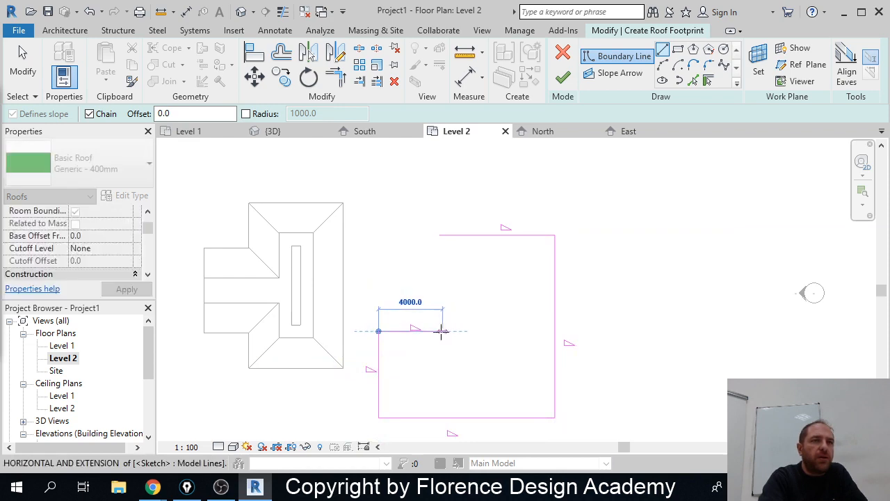
left_click(438, 331)
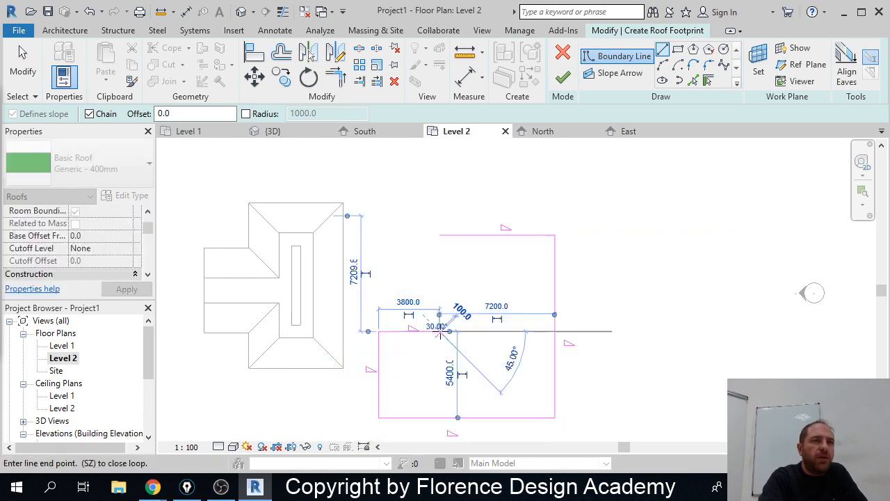
left_click(440, 235)
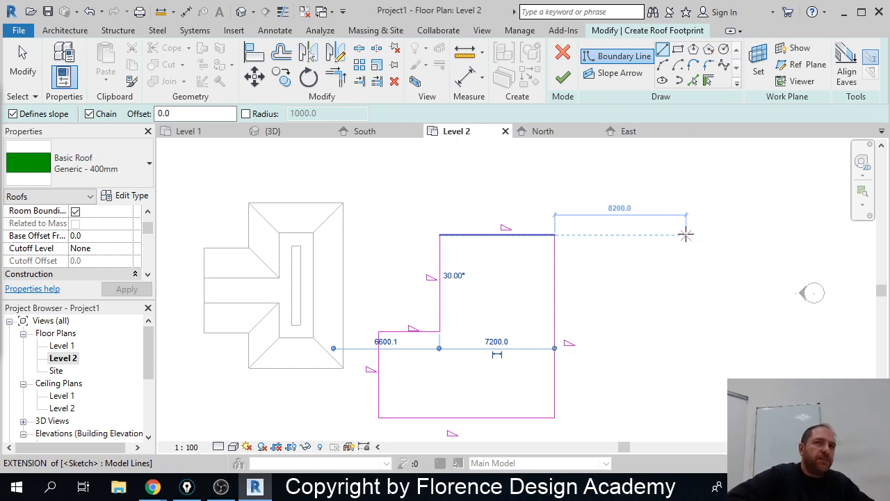
key("Escape")
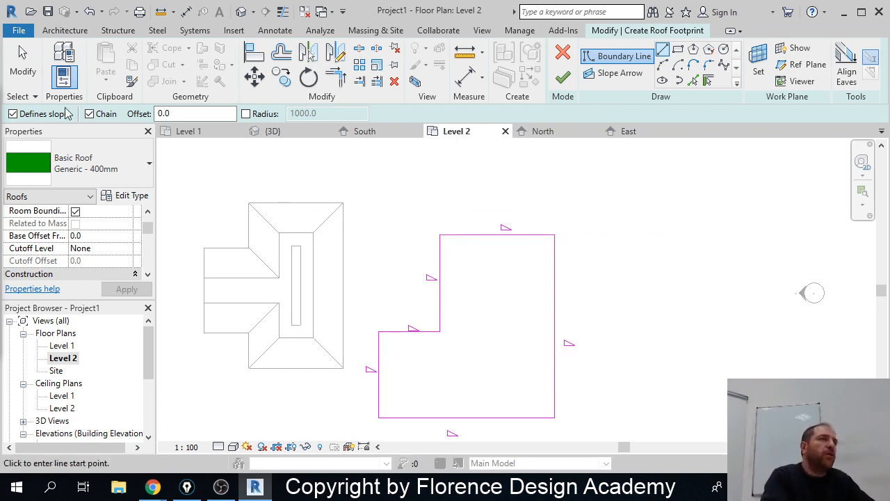
Step: Examine the slope settings of the L-shaped footprint's boundary lines one by one, ending with the upper edge selected
left_click(24, 68)
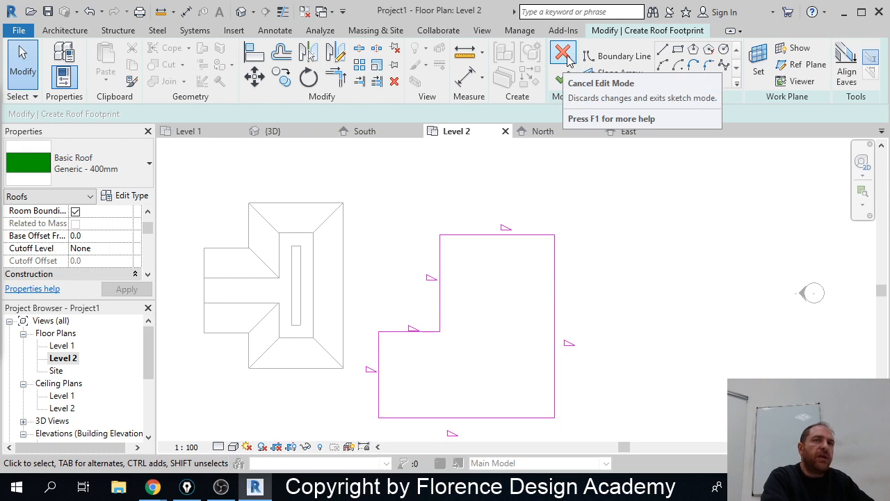
left_click(481, 236)
left_click(554, 266)
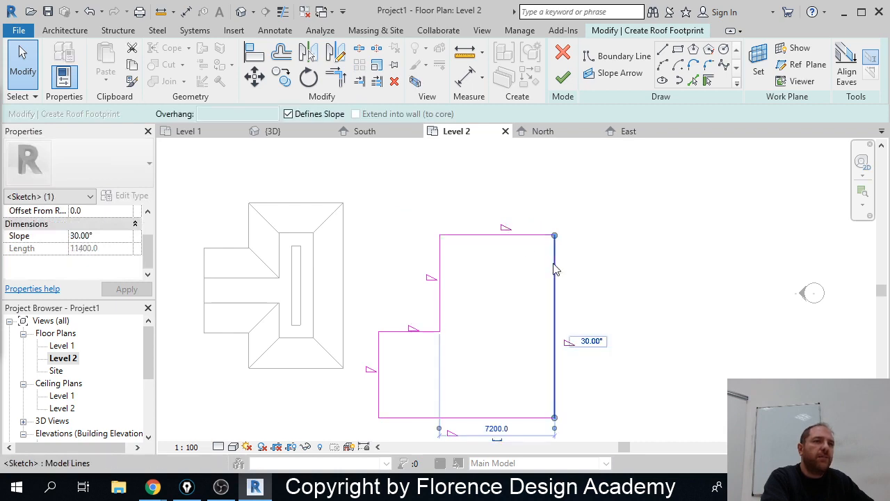
left_click(431, 417)
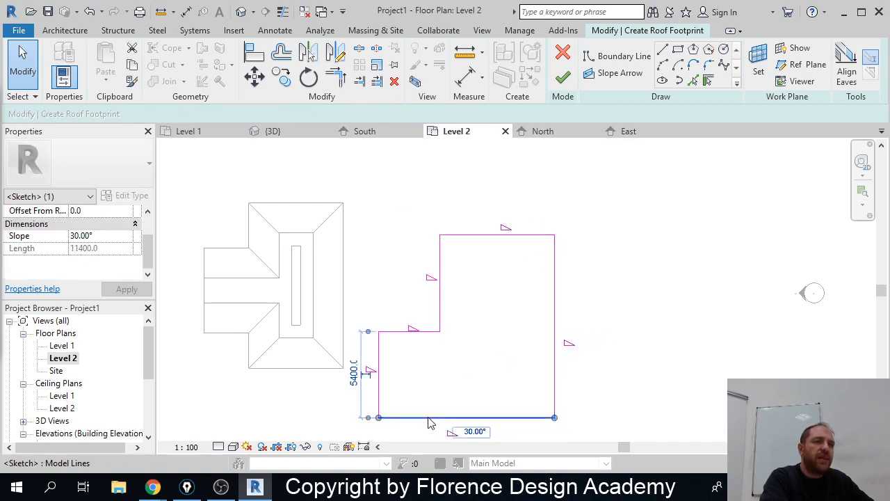
left_click(380, 355)
left_click(439, 264)
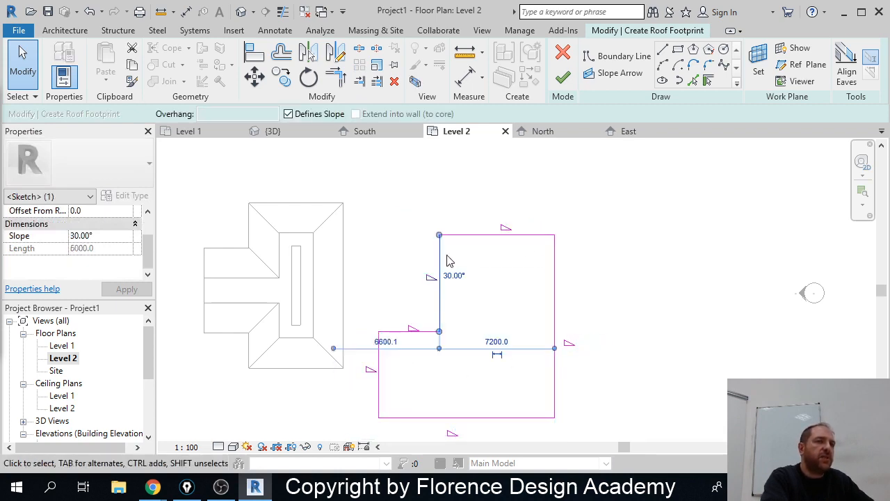
left_click(466, 239)
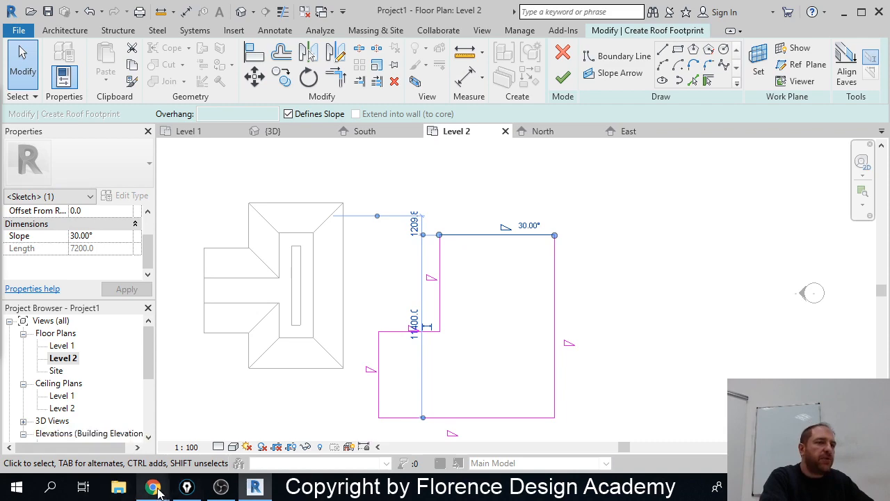
Step: Switch to Chrome to compare the footprint with the gable ends in the Tesla house photo, and return to Revit
mouse_move(157, 490)
left_click(213, 428)
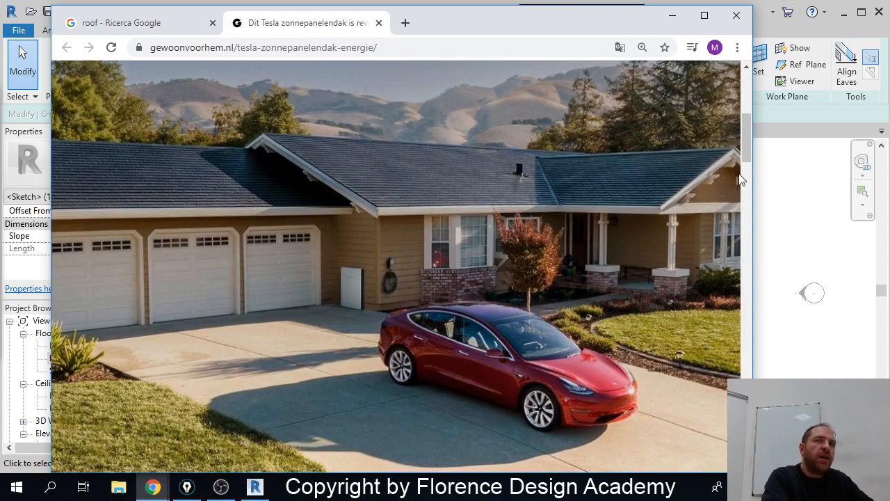
left_click(673, 15)
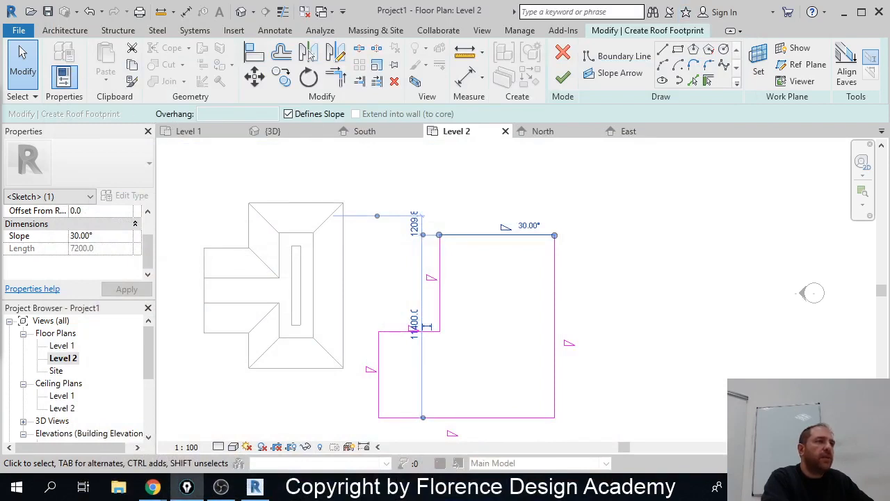
Step: Mark the four sloping edges with blue arrows and the two gable edges with yellow strokes on screen, and clear the markings
mouse_move(440, 281)
left_mouse_down()
mouse_move(480, 281)
mouse_move(472, 273)
mouse_move(473, 295)
left_mouse_up()
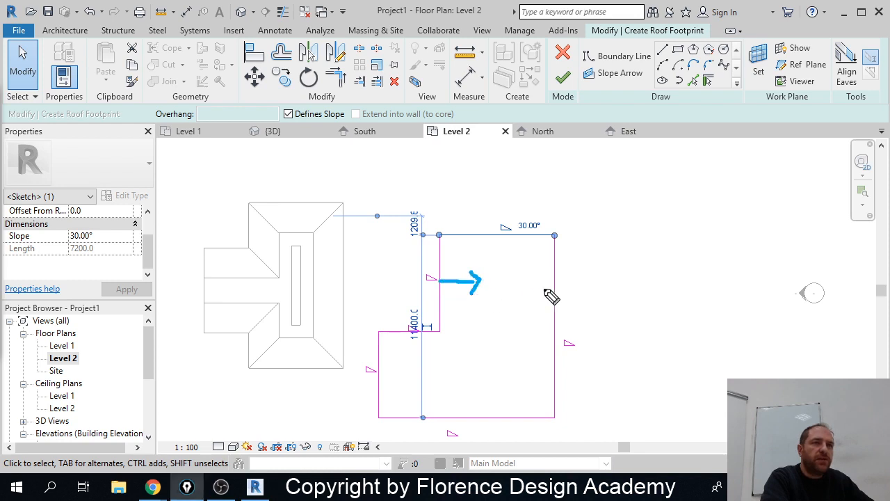
mouse_move(555, 282)
left_mouse_down()
mouse_move(519, 283)
mouse_move(533, 292)
left_mouse_up()
mouse_move(413, 332)
left_mouse_down()
mouse_move(418, 366)
mouse_move(432, 359)
left_mouse_up()
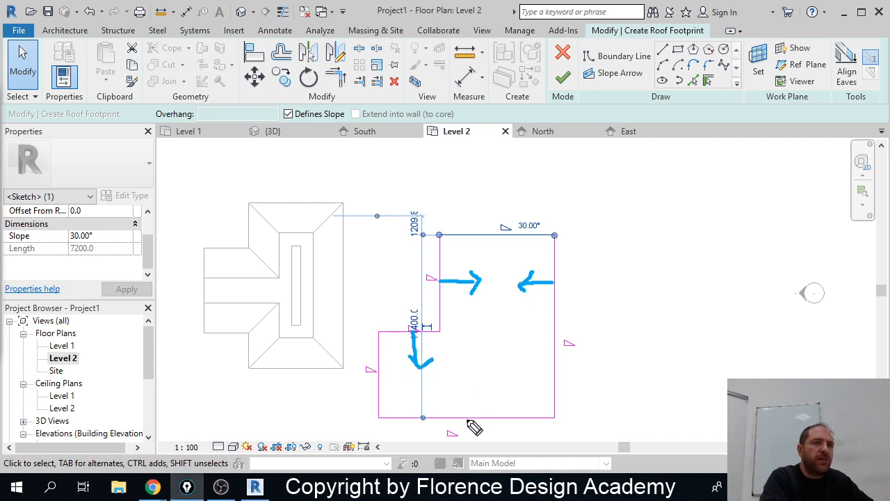
mouse_move(466, 417)
left_mouse_down()
mouse_move(448, 379)
mouse_move(464, 387)
left_mouse_up()
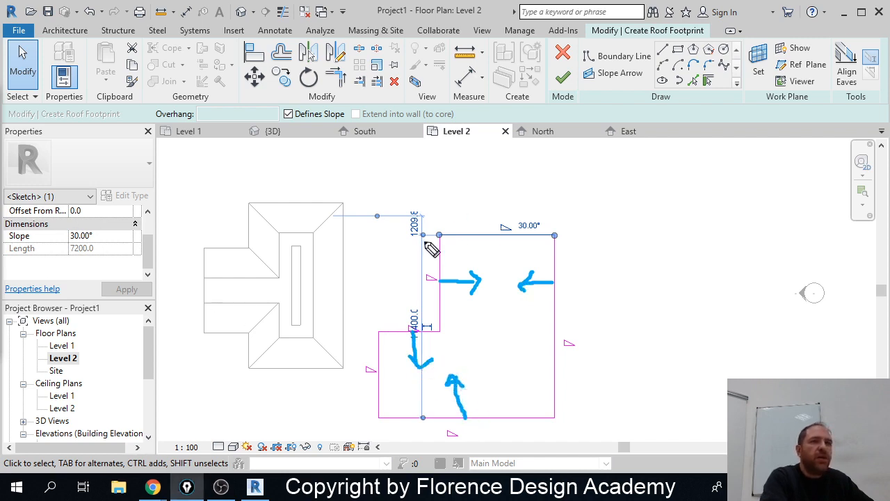
left_click_drag(439, 235, 557, 235)
left_click_drag(379, 332, 374, 418)
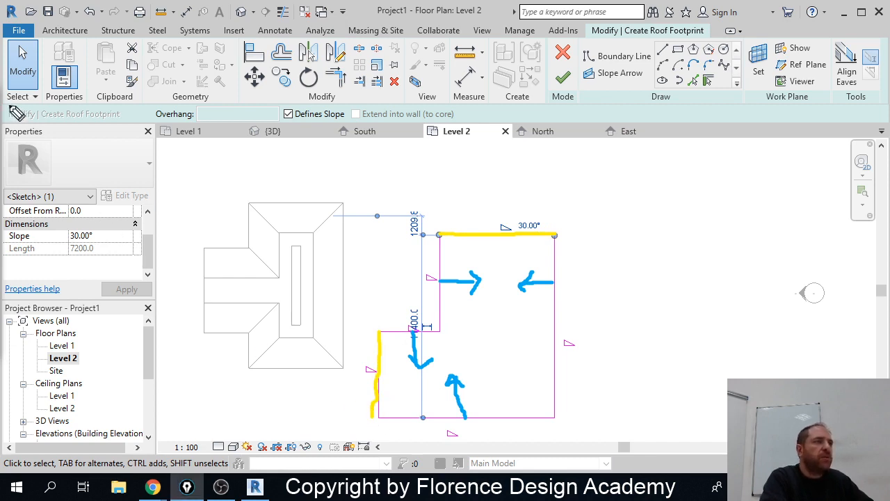
key("ctrl+shift+1")
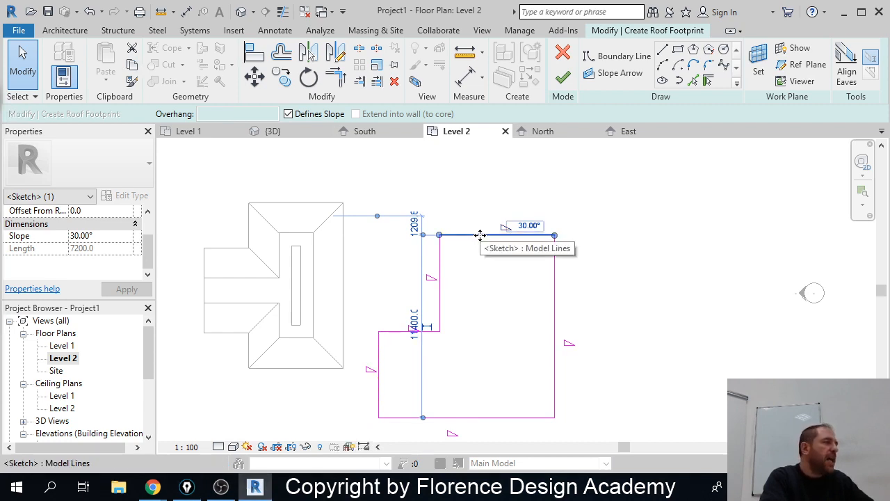
Step: Turn off Defines Slope for the upper edge and the short left edge of the L-shaped footprint, and finish the roof
left_click(289, 114)
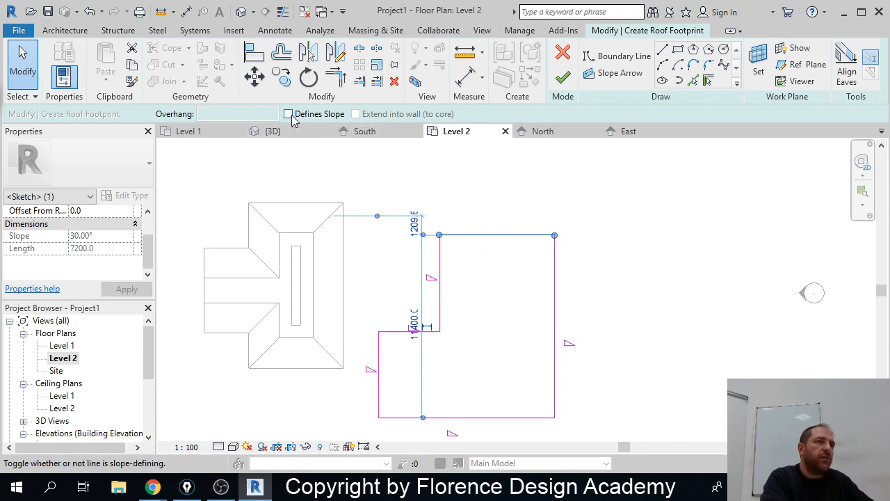
left_click(379, 362)
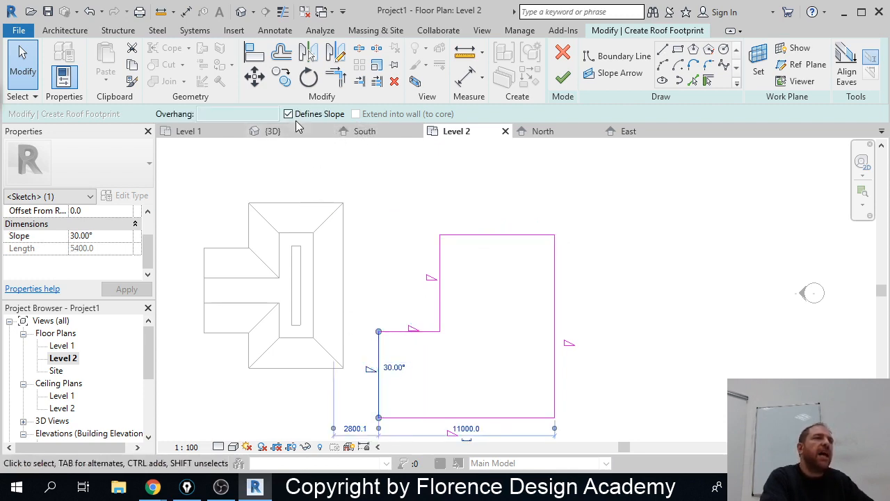
left_click(288, 115)
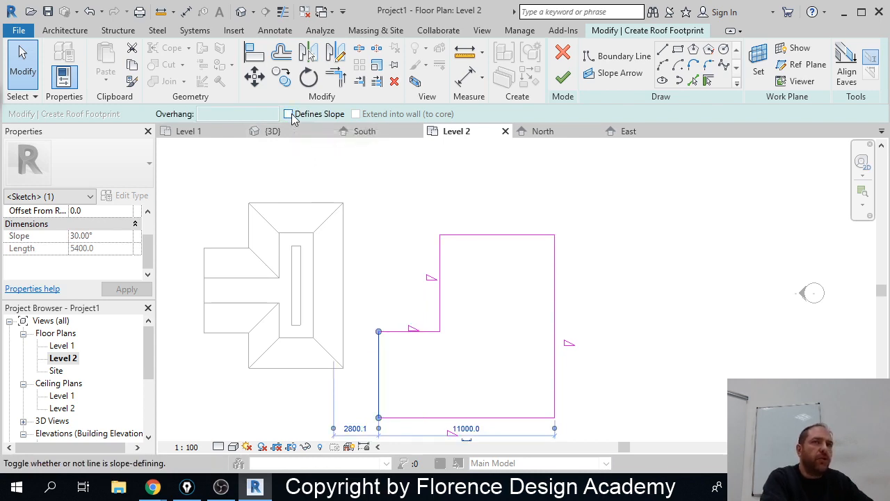
left_click(564, 79)
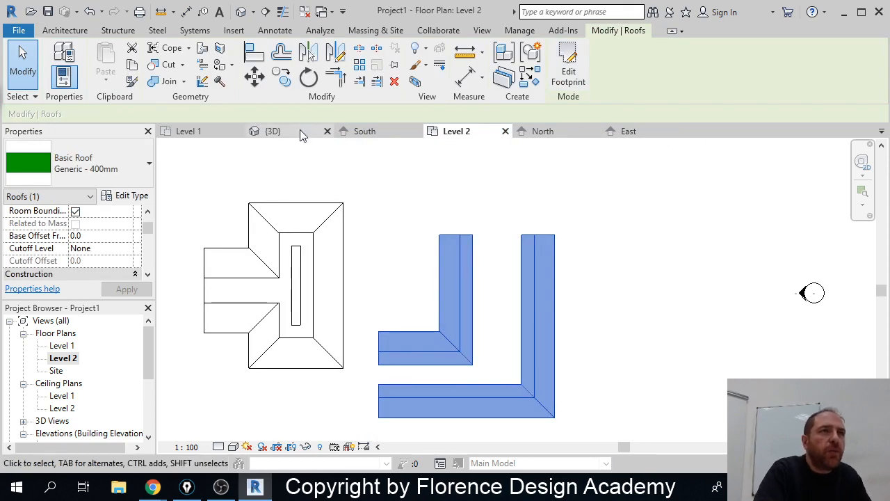
Step: Examine the L-shaped gabled roof in the 3D view from several angles
left_click(272, 130)
middle_click_drag(560, 299, 688, 284, "shift")
left_click(657, 284)
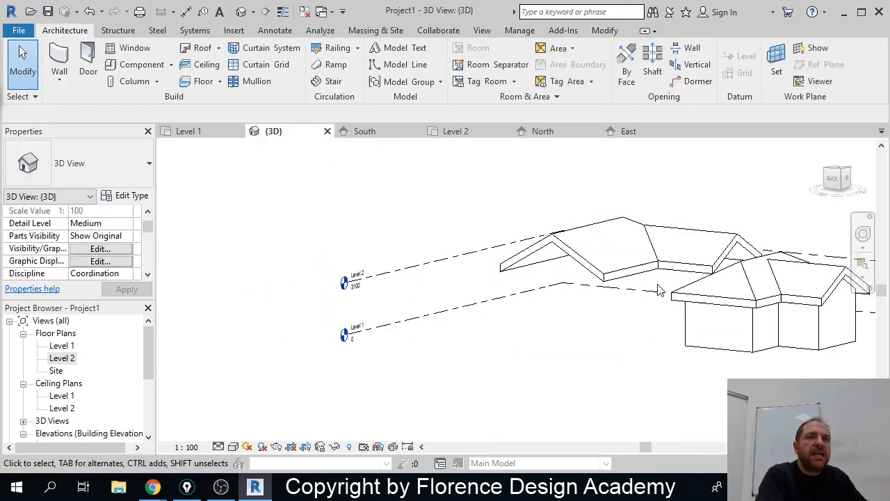
scroll(662, 283, "up", 5)
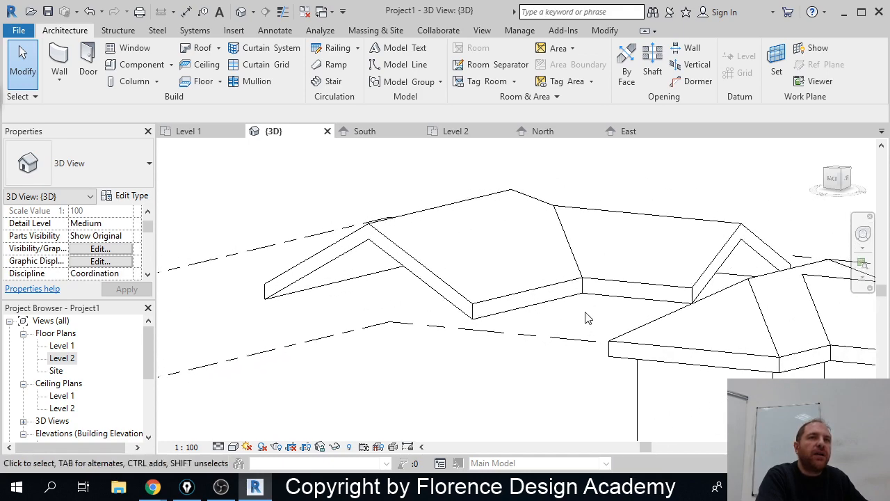
middle_click_drag(585, 317, 590, 320, "shift")
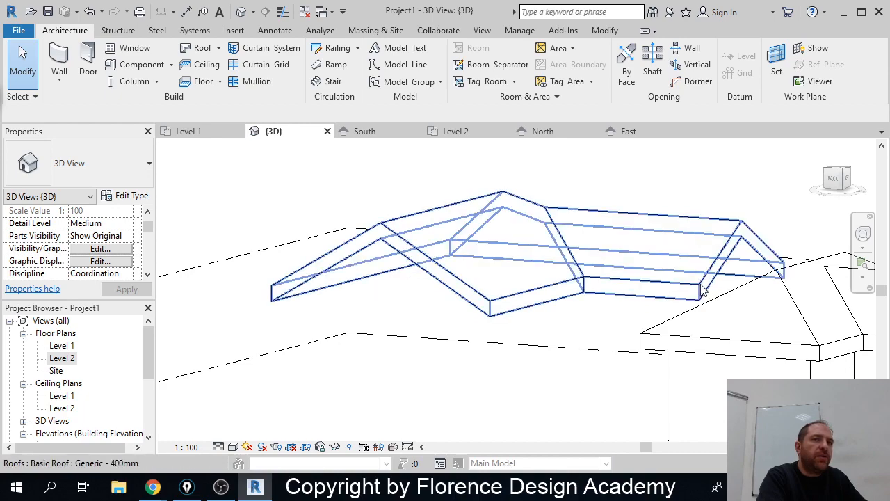
middle_click_drag(765, 273, 415, 252, "shift")
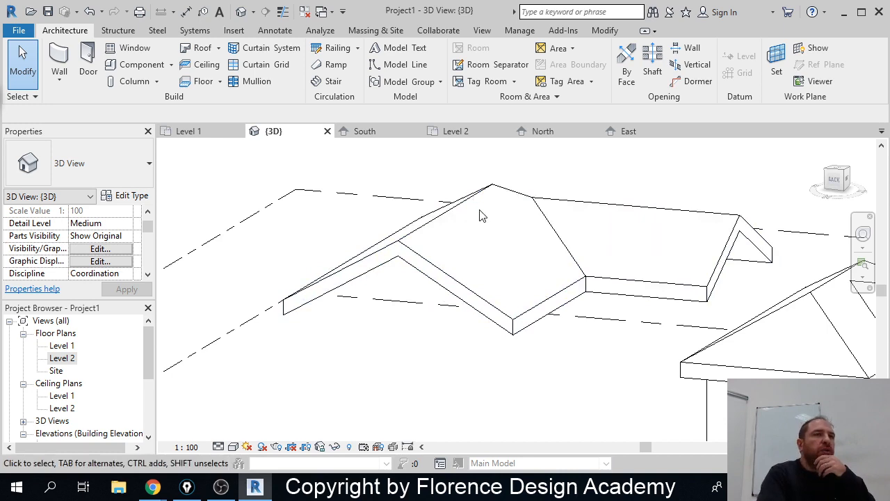
scroll(483, 212, "down", 1)
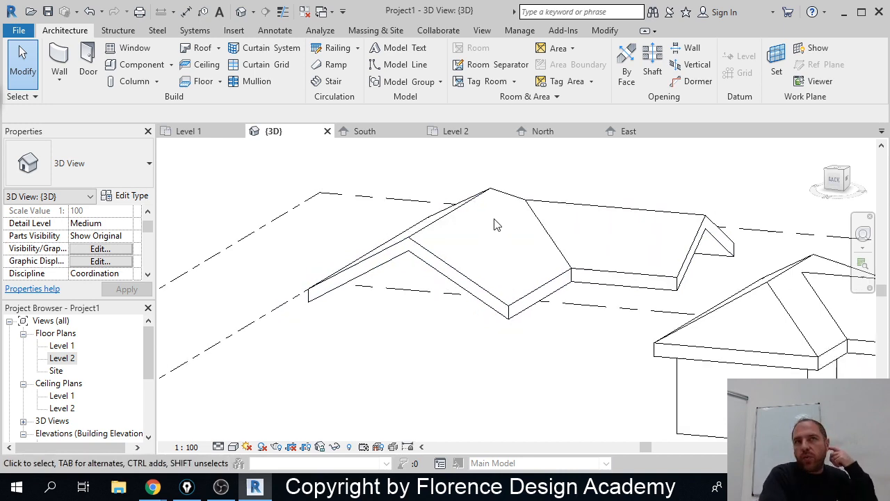
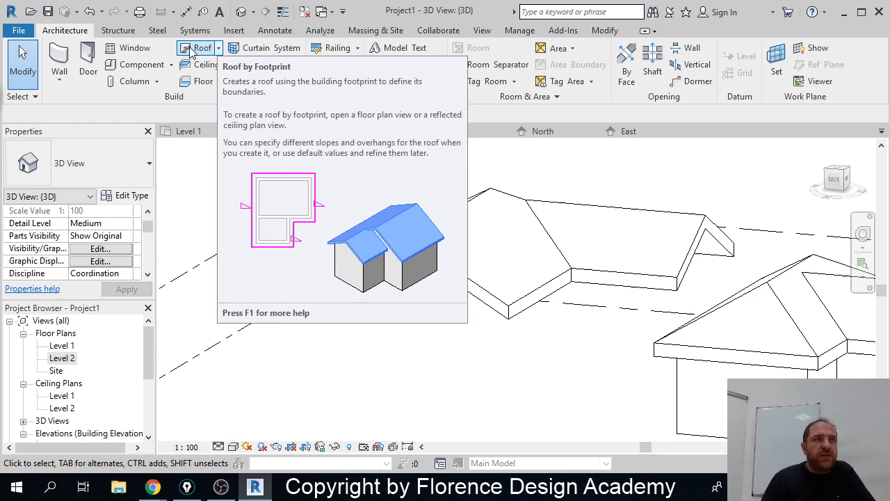
Step: Delete the L-shaped roof in the 3D view, keeping the roof over the walls
scroll(272, 283, "down", 1)
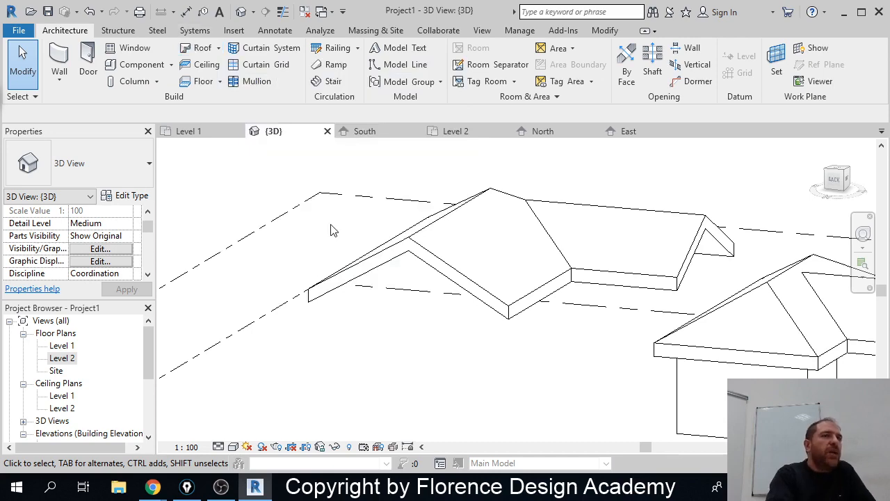
scroll(351, 285, "down", 2)
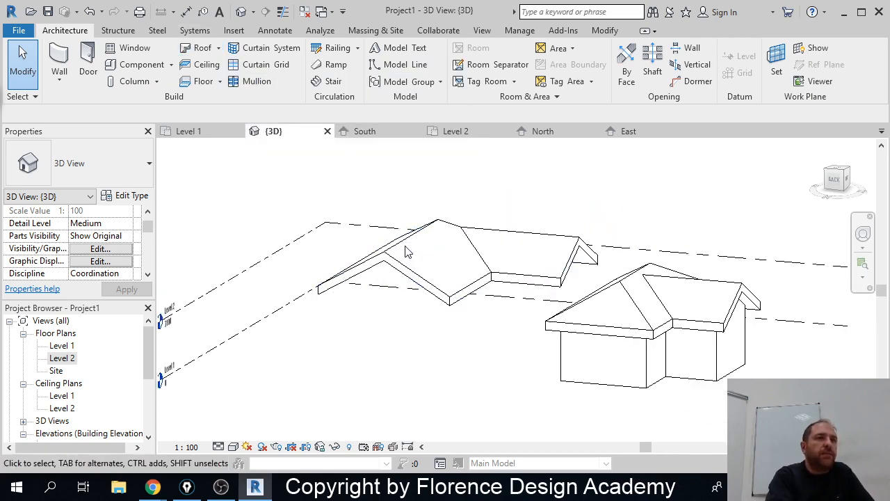
left_click(401, 244)
left_click_drag(402, 244, 652, 270)
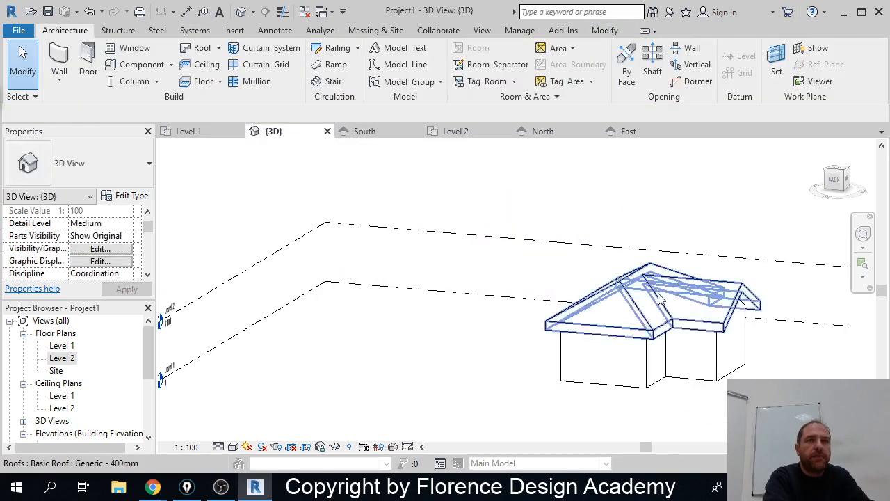
Step: Delete the remaining roof over the walls in the 3D view
left_click(653, 271)
key("Delete")
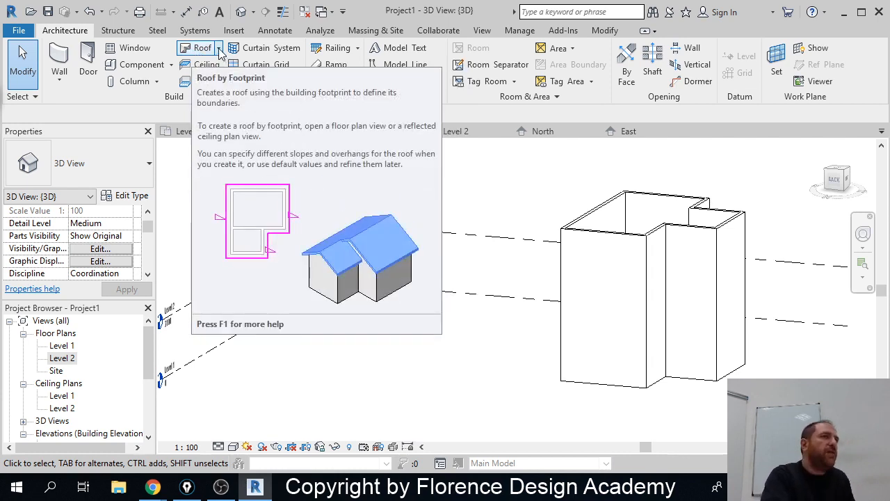
left_click(219, 49)
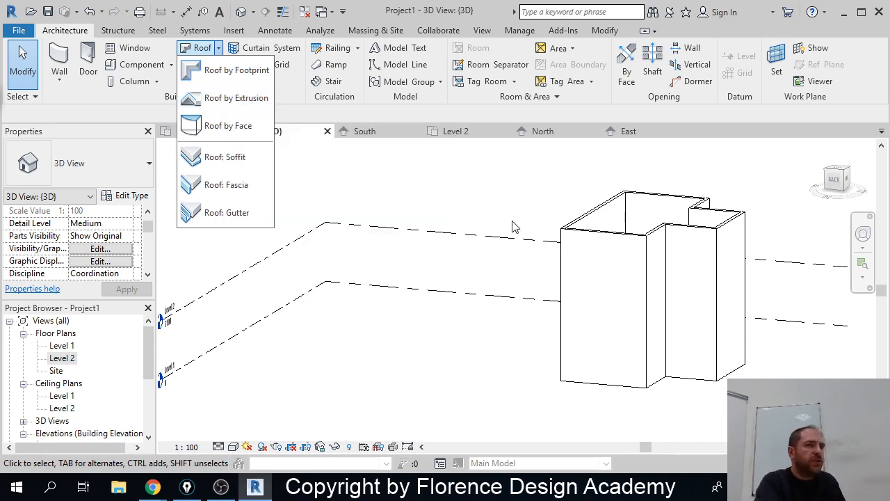
left_click(462, 201)
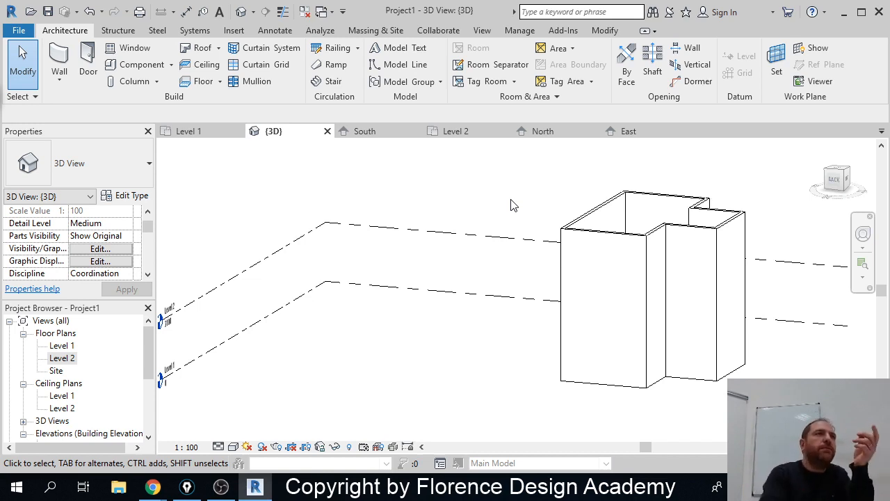
Step: Start a Roof by Extrusion on the protruding back wall's picked vertical plane, with reference level Level 2 and offset 0.0
left_click(218, 48)
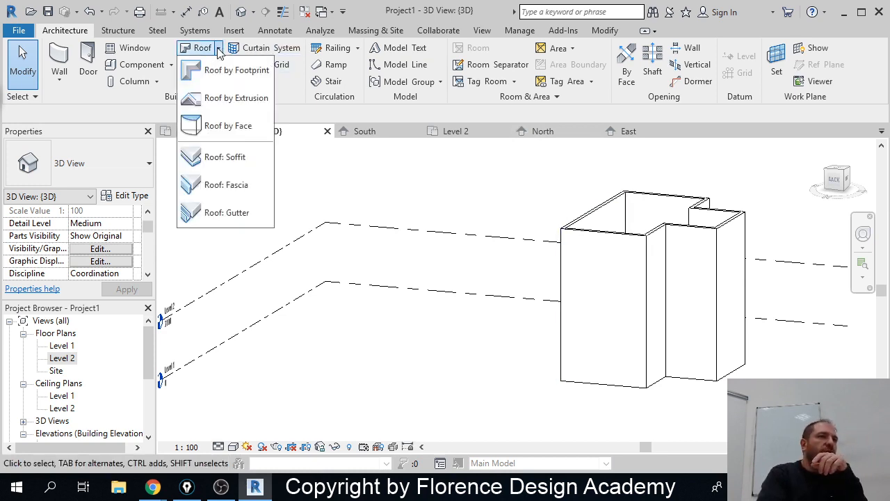
left_click(232, 99)
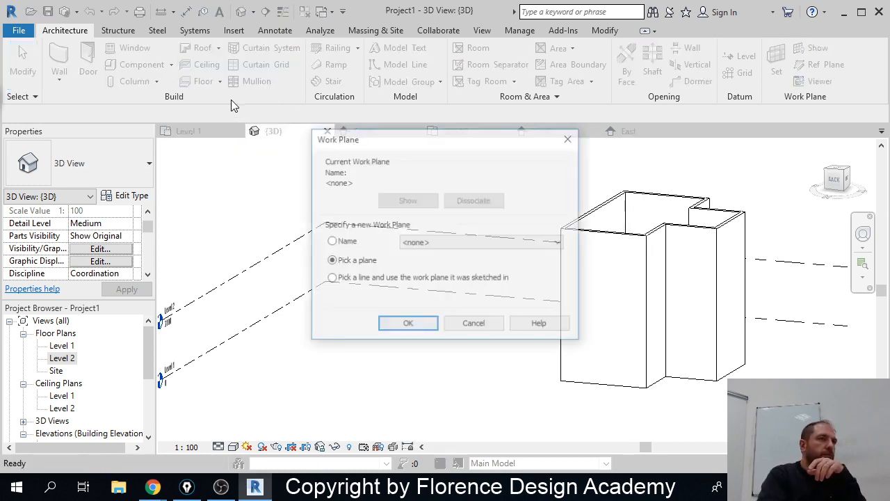
left_click_drag(401, 144, 339, 133)
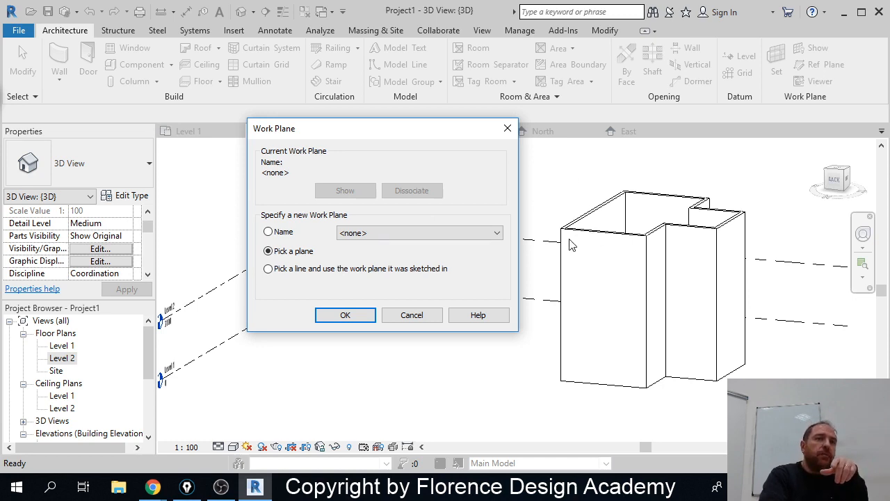
left_click(365, 316)
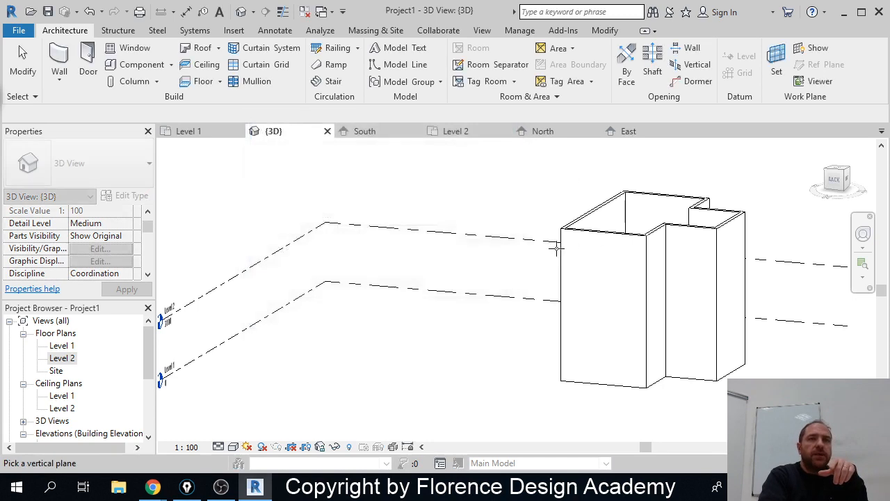
scroll(566, 237, "up", 4)
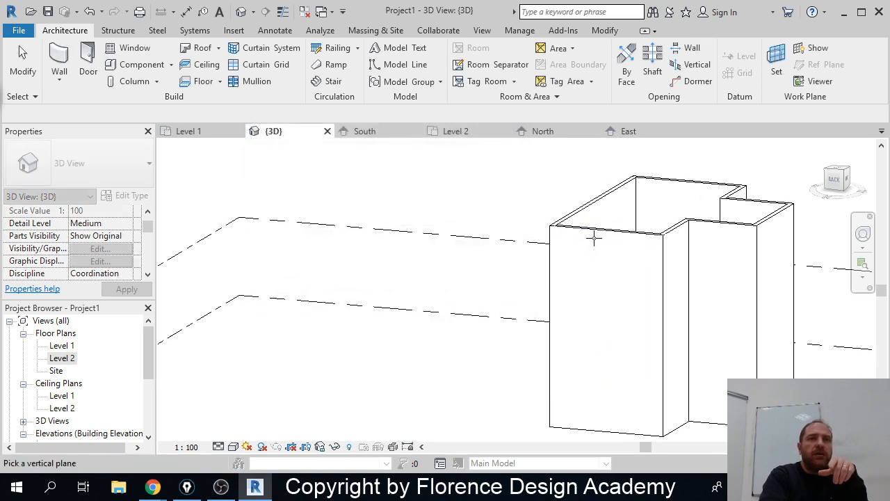
left_click(586, 221)
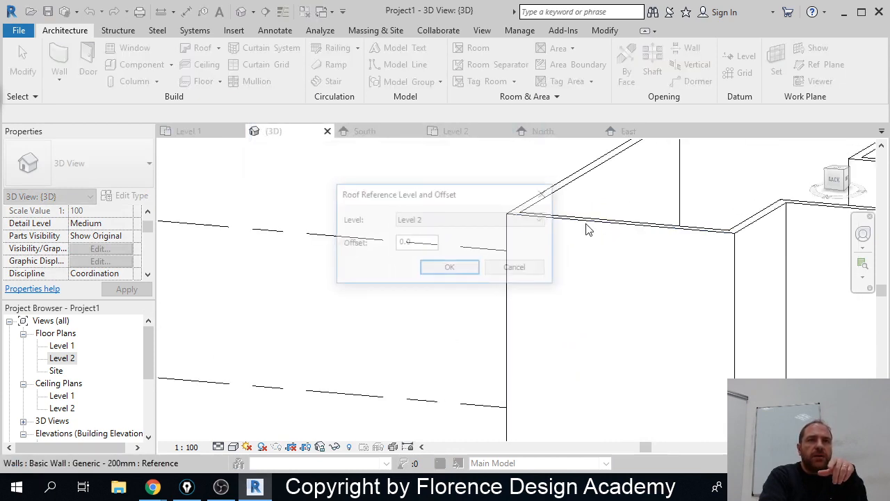
left_click(451, 268)
Step: Sketch an open four-segment profile across the back walls, one rising line and three falling lines about 1000, 3200 and 2000 mm long, and finish the roof
scroll(408, 289, "down", 4)
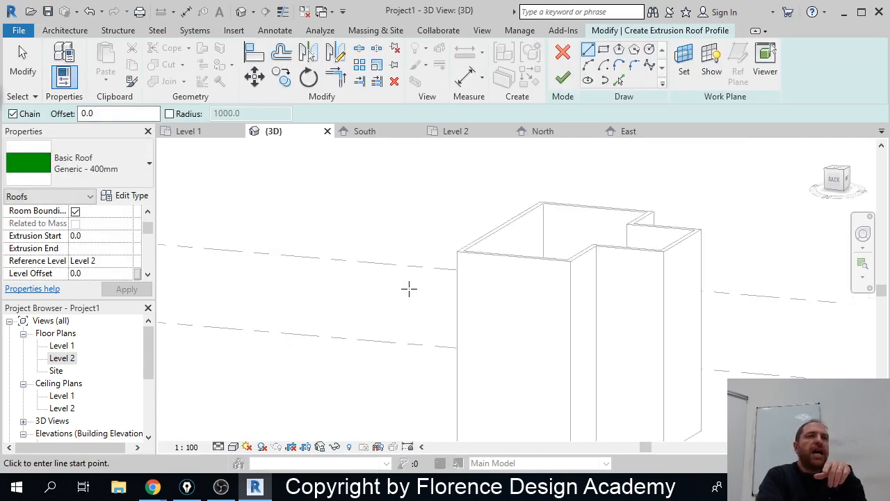
middle_click_drag(456, 302, 496, 262, "shift")
middle_click_drag(597, 226, 423, 238)
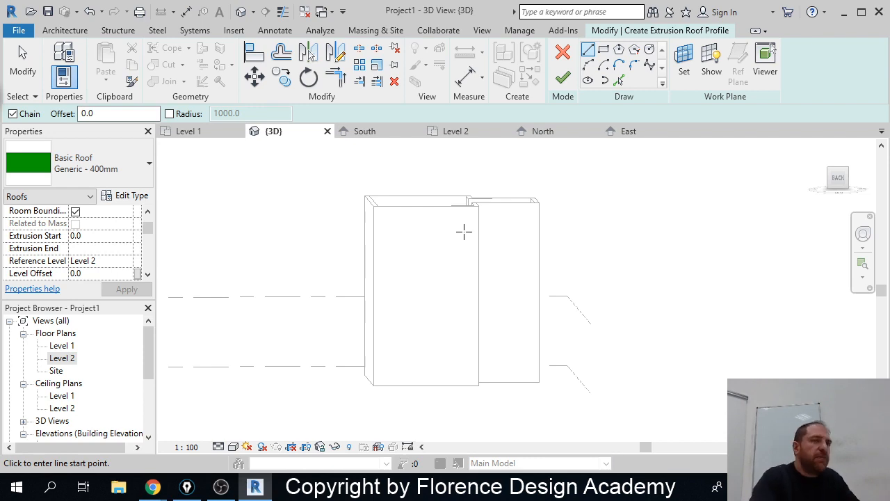
middle_click_drag(463, 232, 445, 264, "shift")
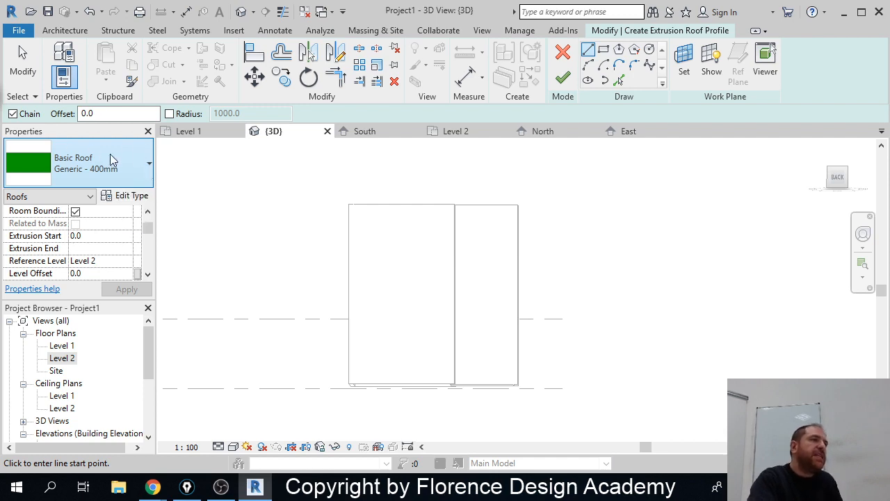
left_click(147, 161)
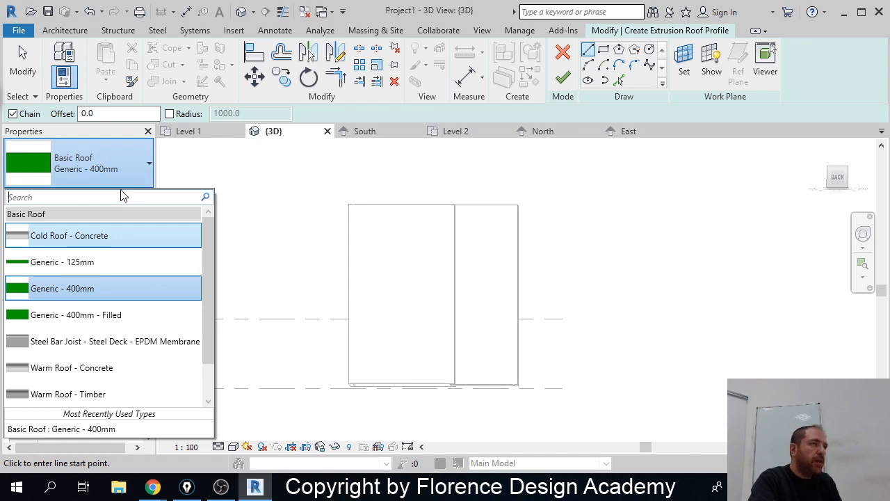
left_click(282, 134)
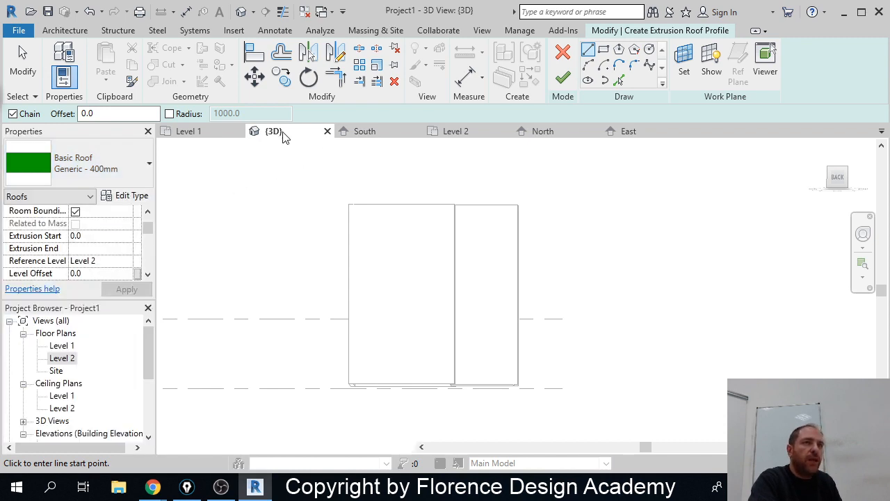
scroll(427, 224, "up", 2)
scroll(428, 226, "up", 1)
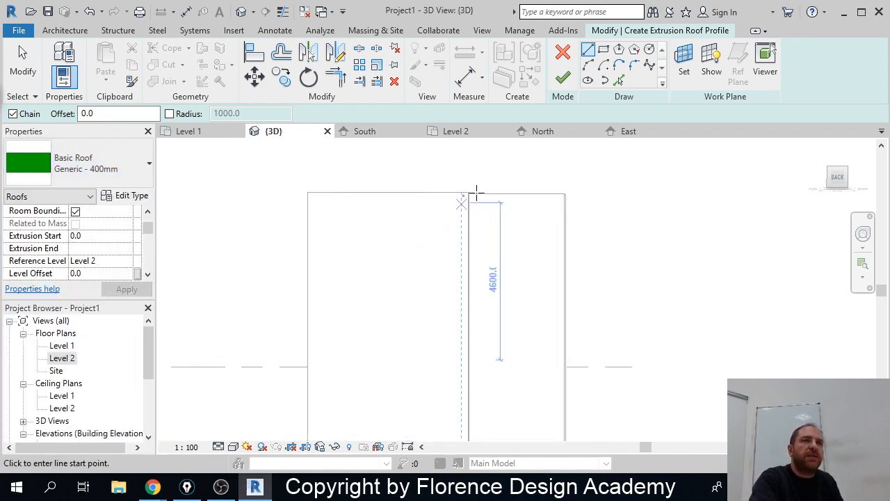
left_click(278, 290)
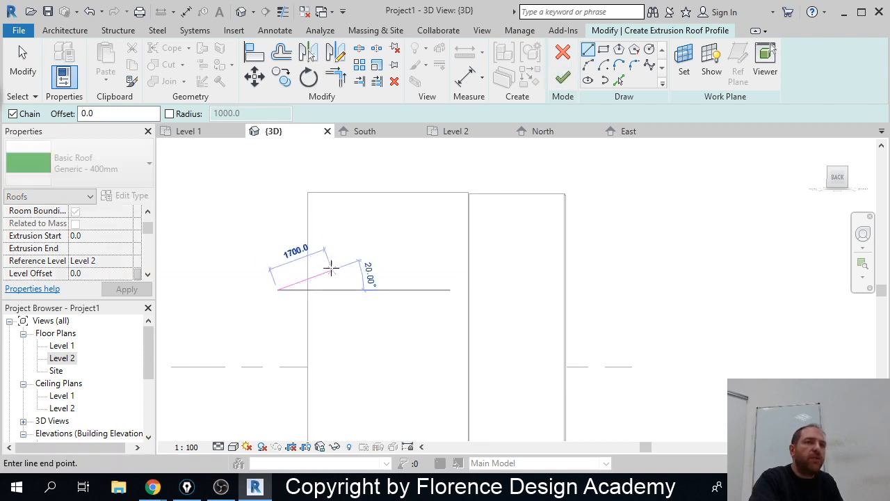
left_click(433, 259)
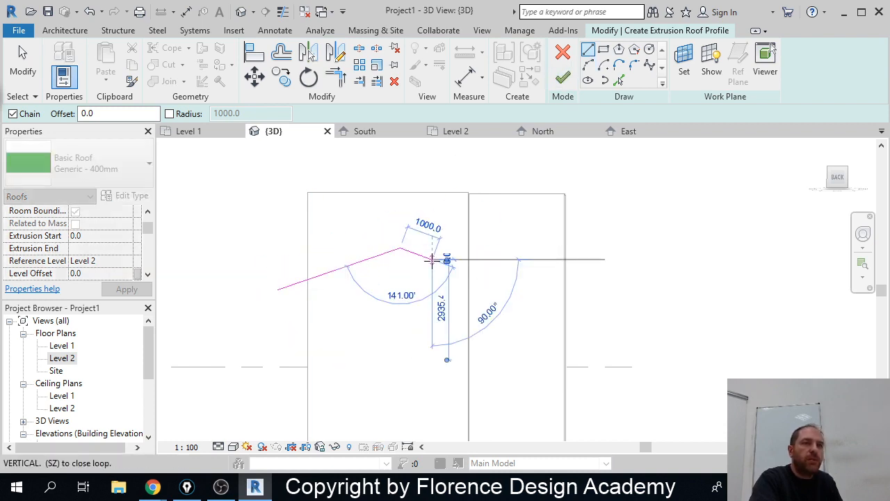
left_click(541, 273)
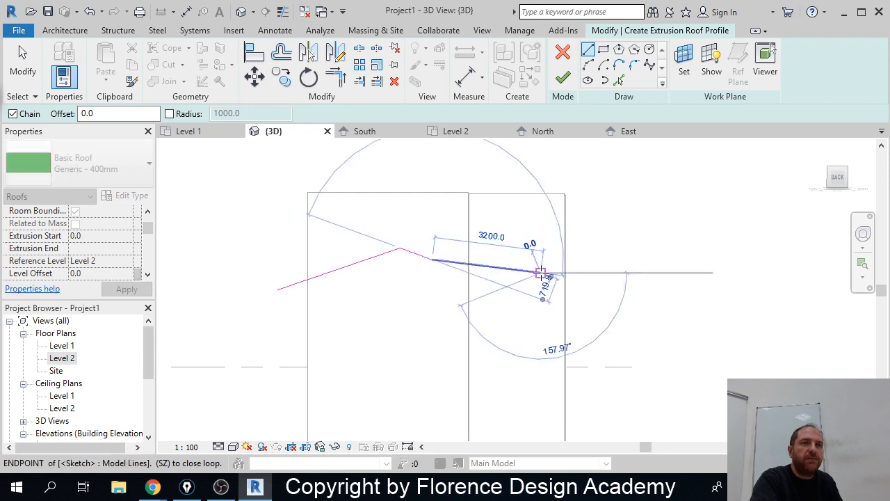
left_click(589, 320)
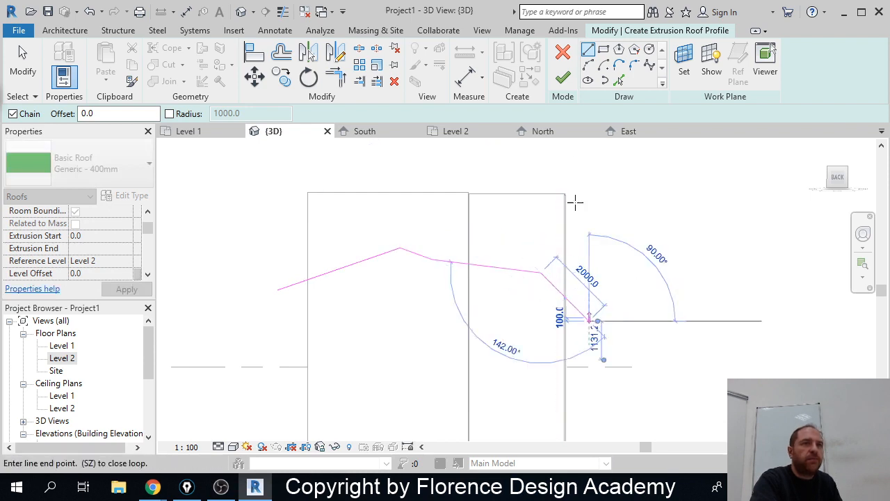
left_click(565, 79)
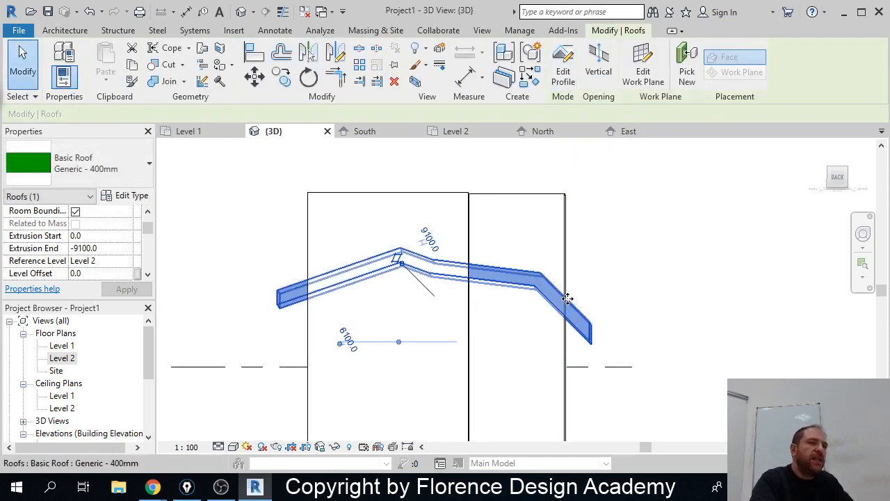
Step: Try the Generic - 125mm and Steel Bar Joist - Steel Deck - EPDM Membrane types on the extruded roof, and settle on Cold Roof - Concrete
middle_click_drag(602, 302, 638, 331, "shift")
left_click(645, 266)
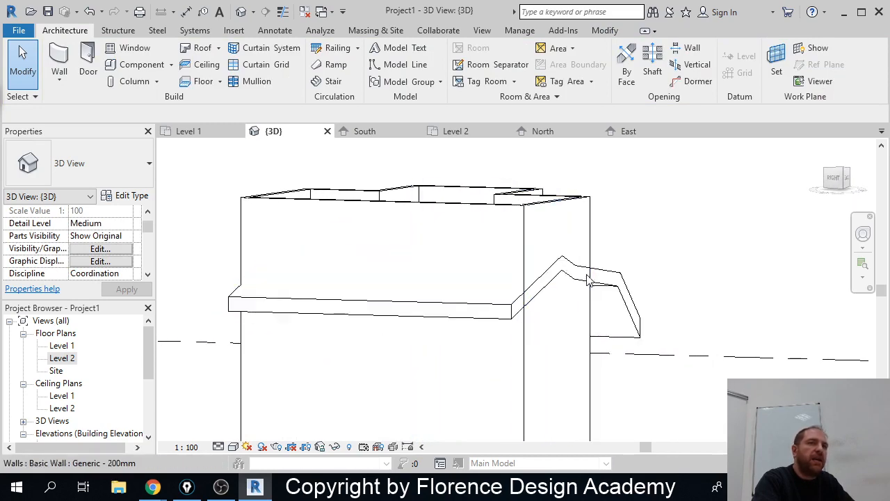
left_click(511, 317)
middle_click_drag(512, 318, 431, 288, "shift")
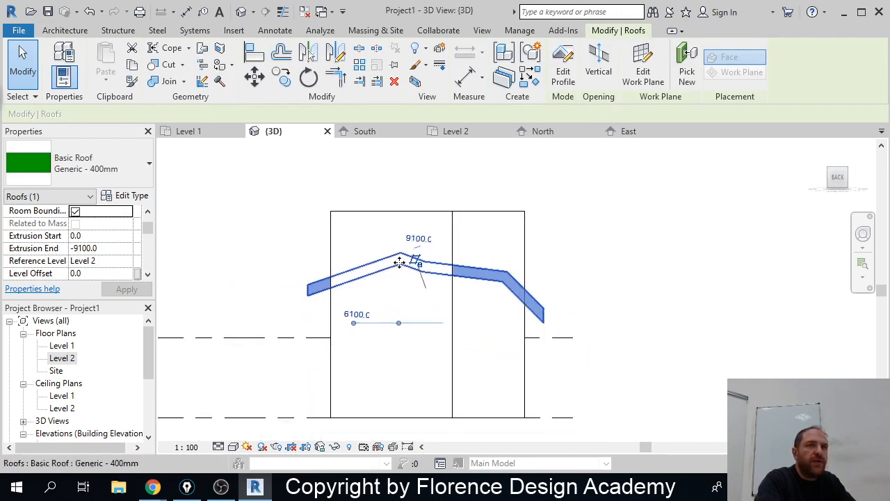
scroll(400, 256, "up", 3)
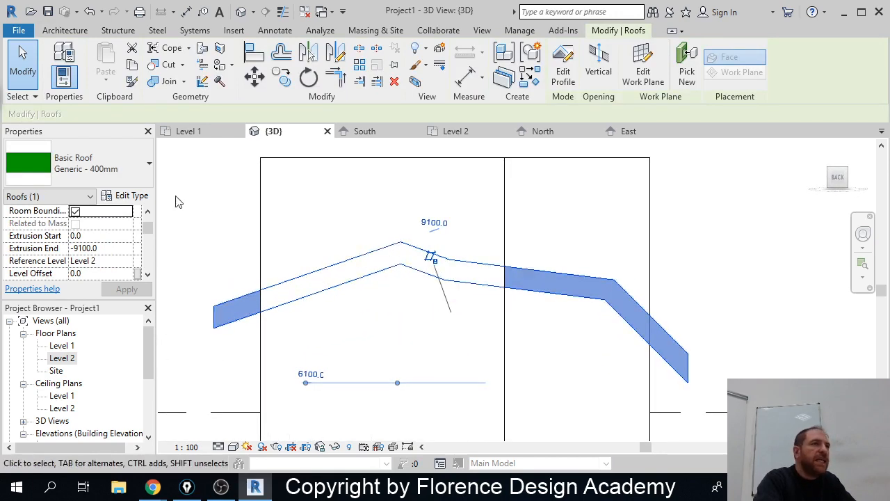
left_click(149, 167)
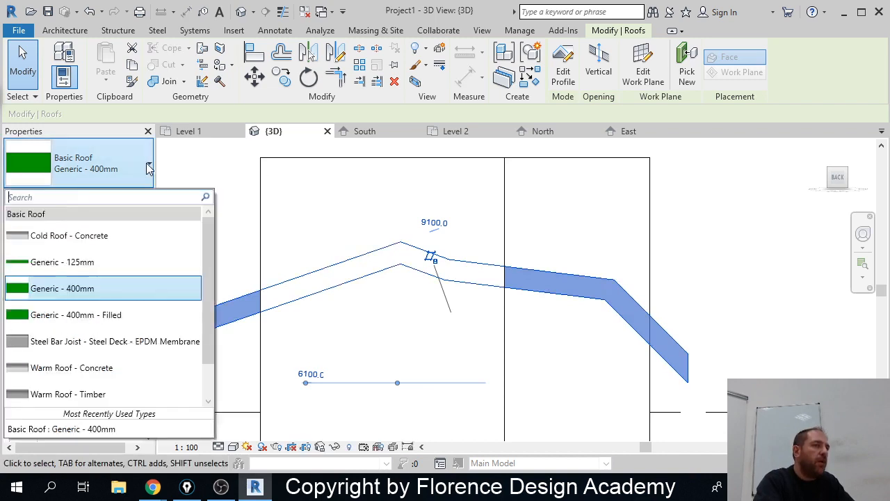
left_click(102, 263)
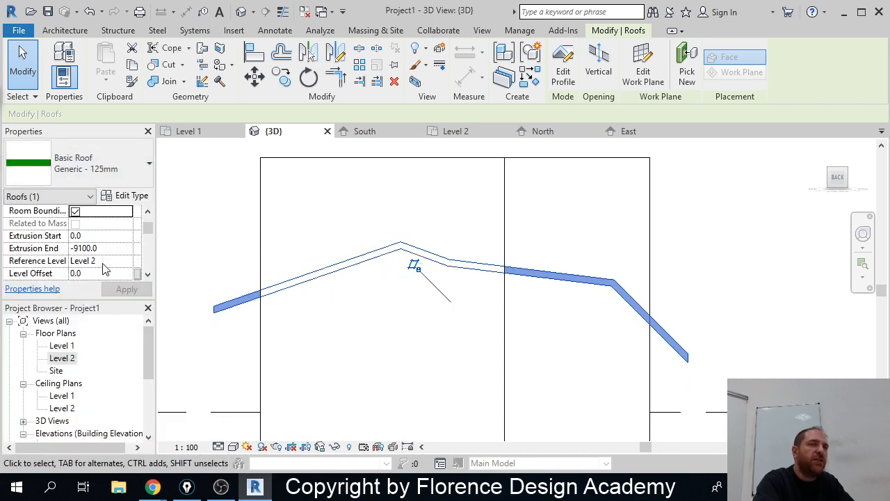
left_click(151, 162)
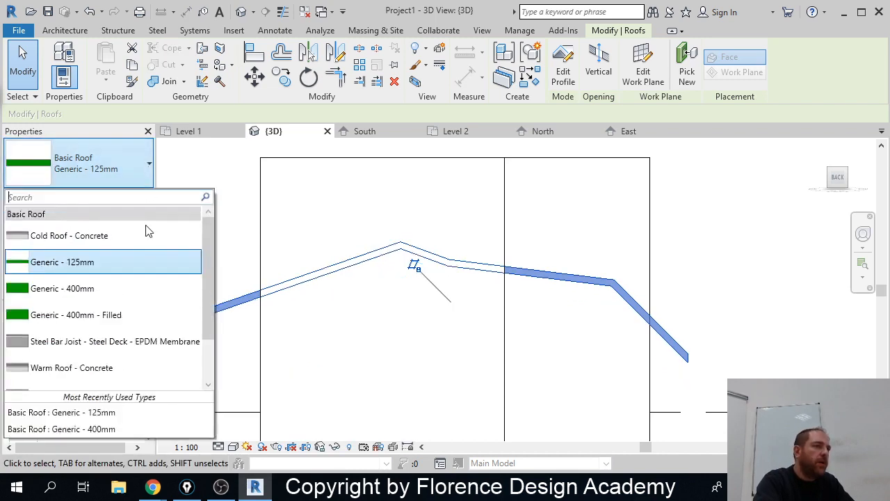
left_click(131, 341)
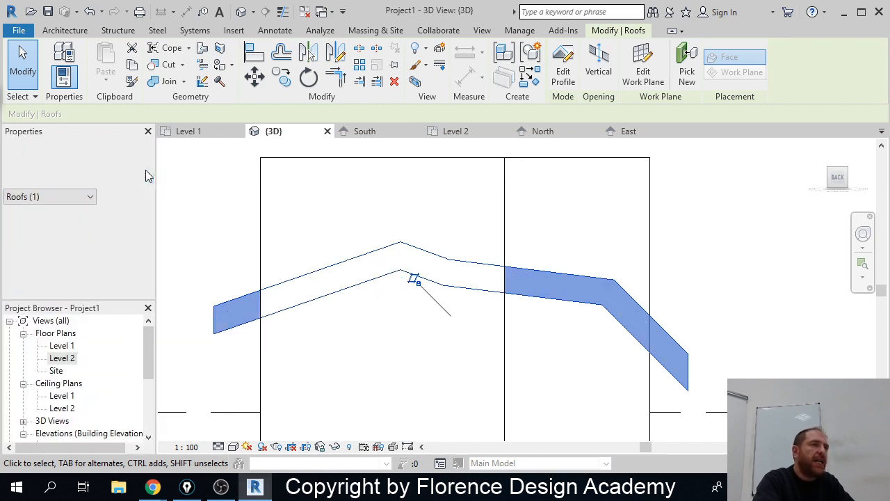
left_click(148, 166)
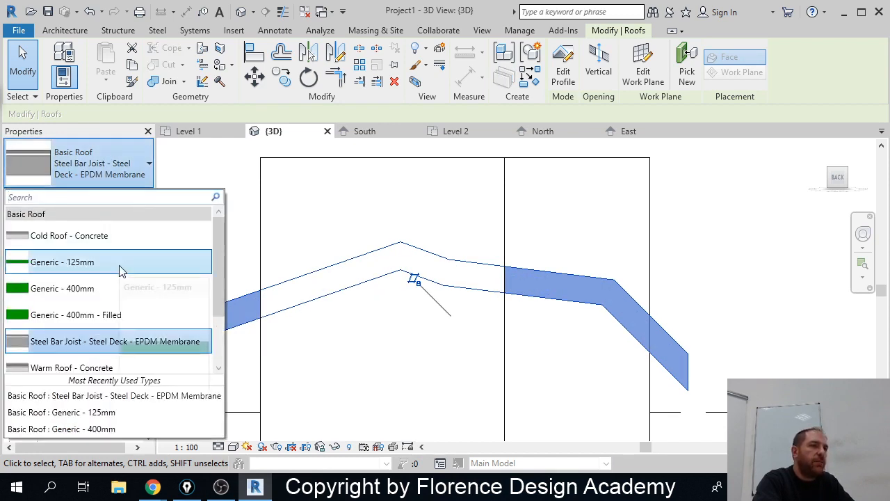
left_click(136, 240)
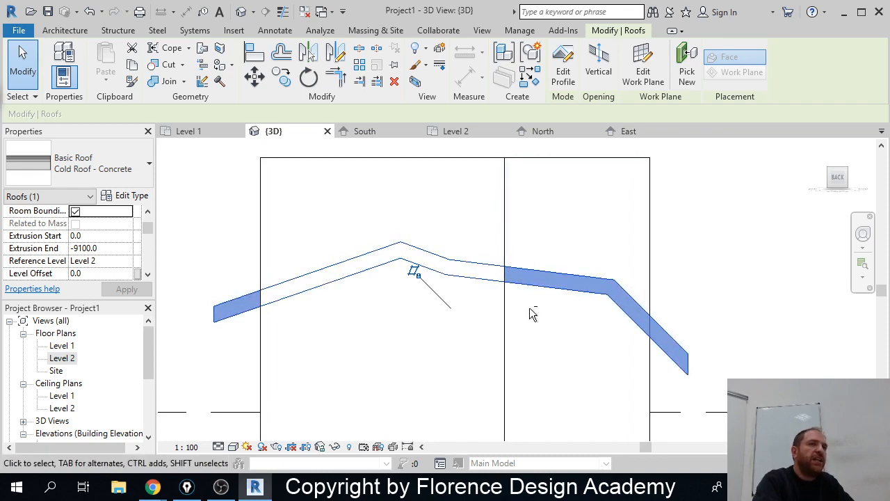
Step: Extend one end of the extruded roof beyond the wall in the side view, to an Extrusion End of -9500.0
middle_click_drag(529, 308, 415, 327, "shift")
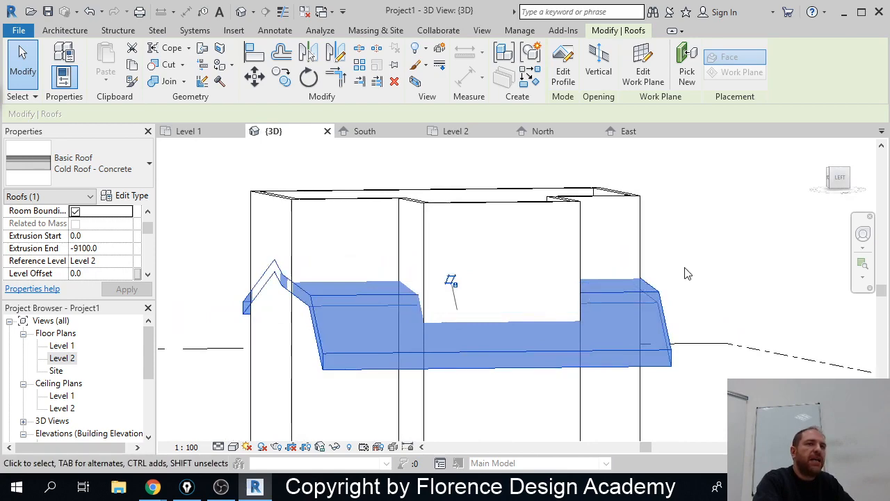
left_click(685, 273)
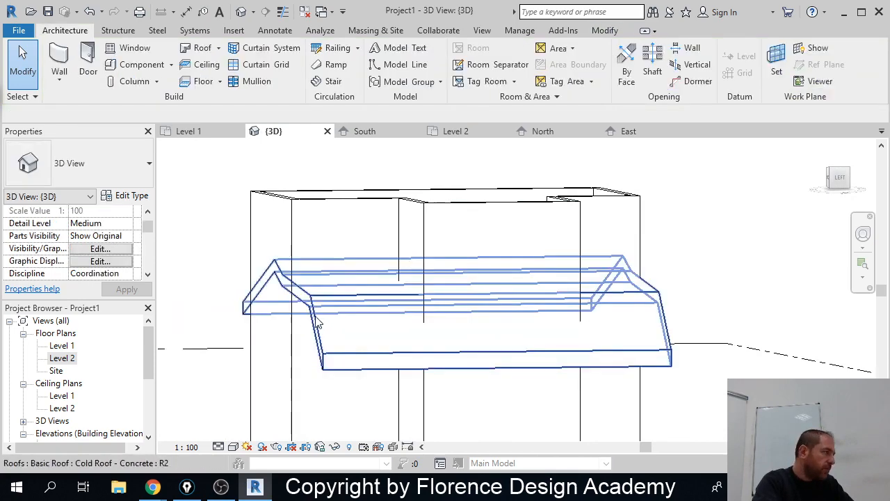
middle_click_drag(317, 329, 294, 310, "shift")
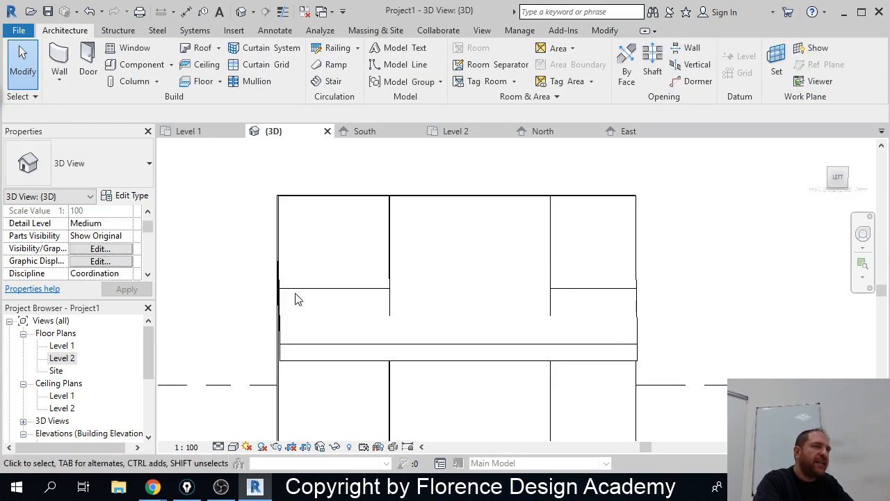
mouse_move(282, 249)
middle_mouse_down("shift")
mouse_move(292, 254)
mouse_move(280, 248)
middle_mouse_up("shift")
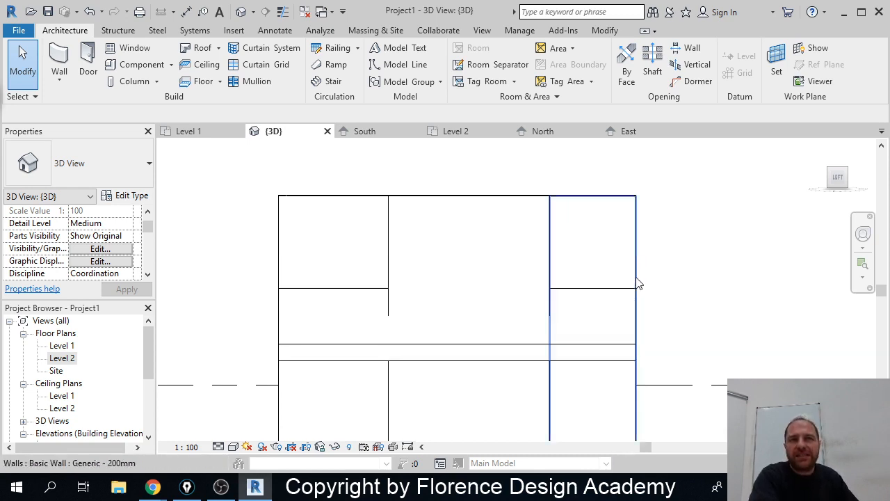
left_click(605, 351)
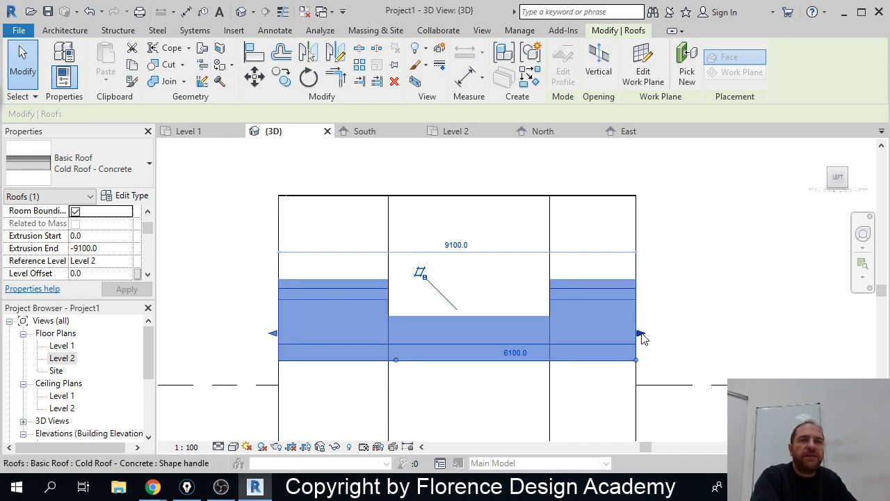
mouse_move(641, 336)
left_mouse_down()
mouse_move(660, 335)
mouse_move(651, 331)
left_mouse_up()
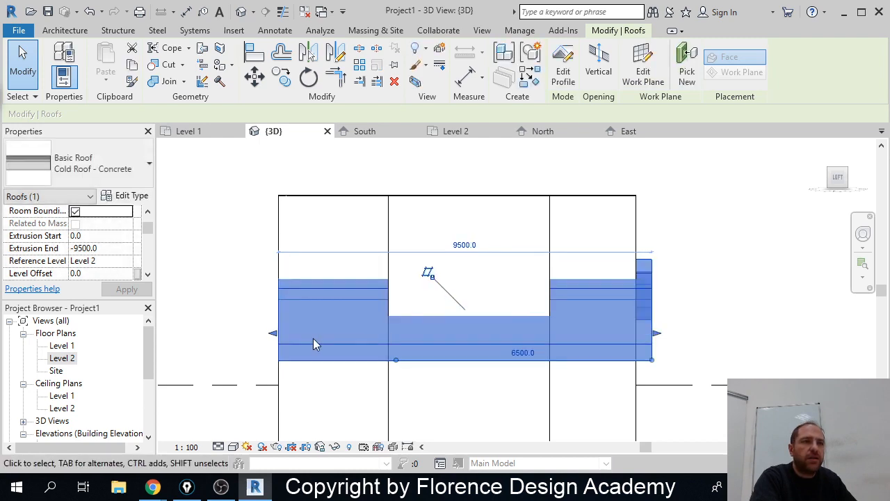
Step: Extend both ends of the extruded roof beyond the walls, to an Extrusion Start of about 838 and an Extrusion End of about -10160
left_click_drag(273, 335, 259, 334)
middle_click_drag(260, 314, 583, 319, "shift")
left_click_drag(258, 333, 192, 336)
middle_click_drag(220, 337, 526, 339, "shift")
mouse_move(542, 337)
left_mouse_down()
mouse_move(588, 340)
mouse_move(550, 336)
left_mouse_up()
middle_click_drag(270, 340, 201, 339, "shift")
left_click_drag(200, 337, 244, 338)
left_click(606, 289)
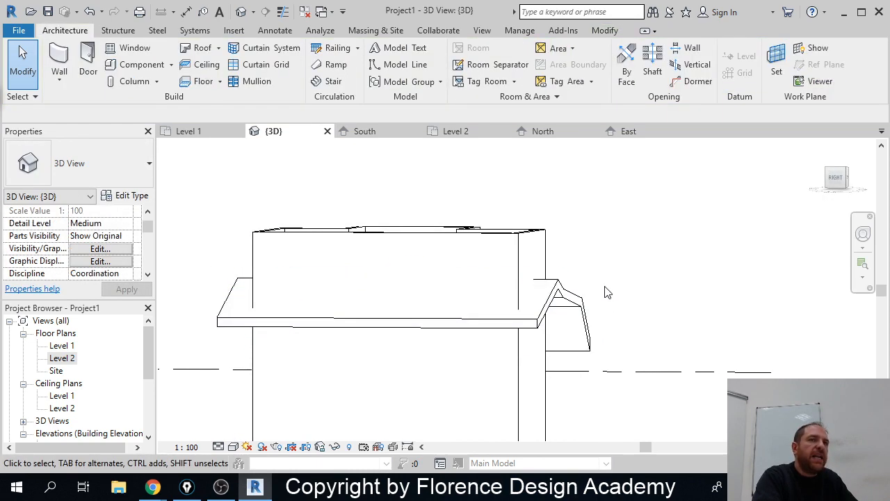
Step: Select all eight walls and attach their tops to the underside of the multi-slope extruded roof
middle_click_drag(611, 323, 523, 335, "shift")
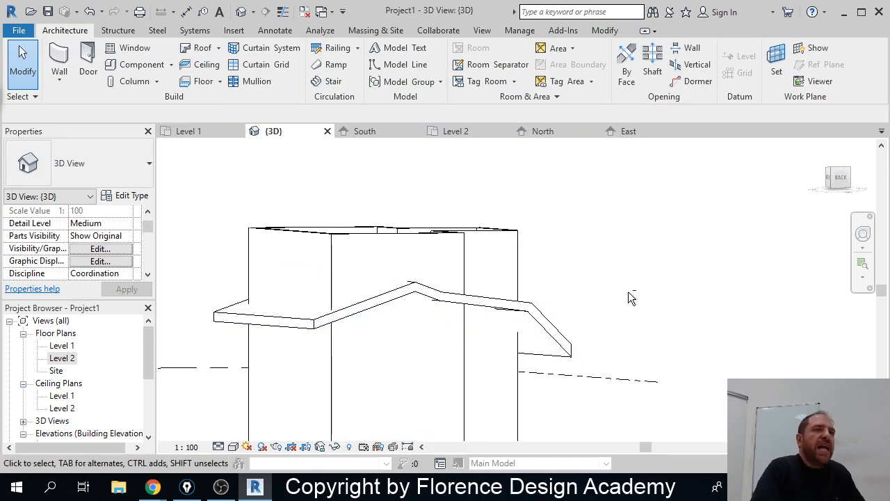
middle_click_drag(628, 298, 489, 315, "shift")
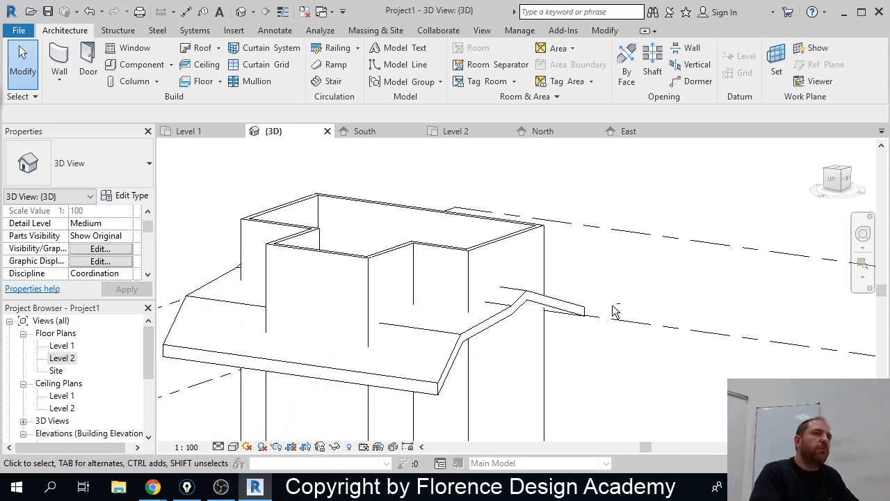
middle_click_drag(616, 310, 517, 314, "shift")
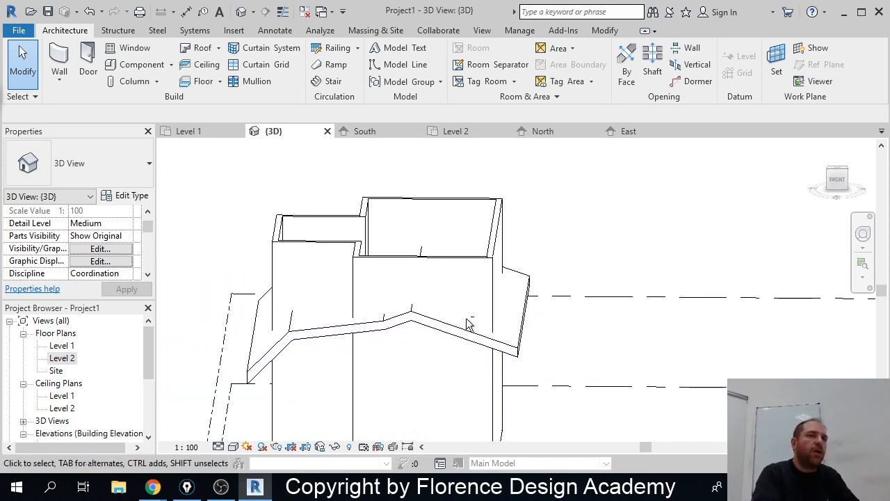
middle_click_drag(468, 324, 303, 313, "shift")
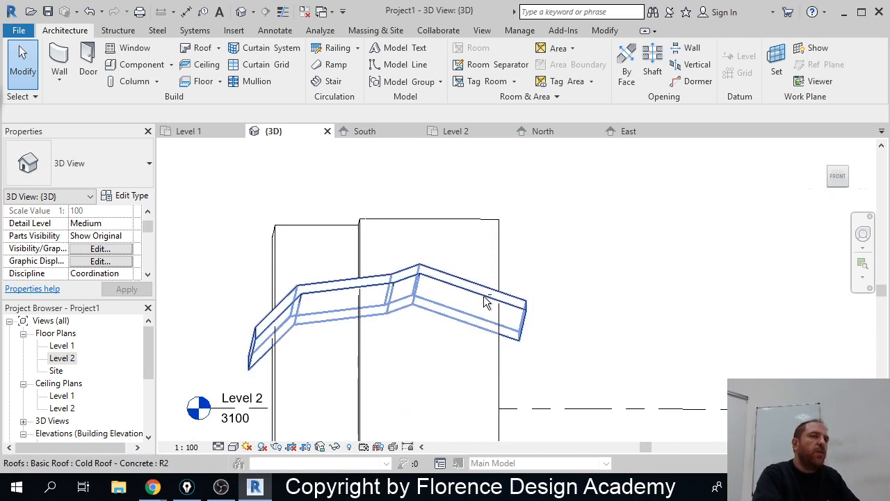
middle_click_drag(485, 301, 332, 327, "shift")
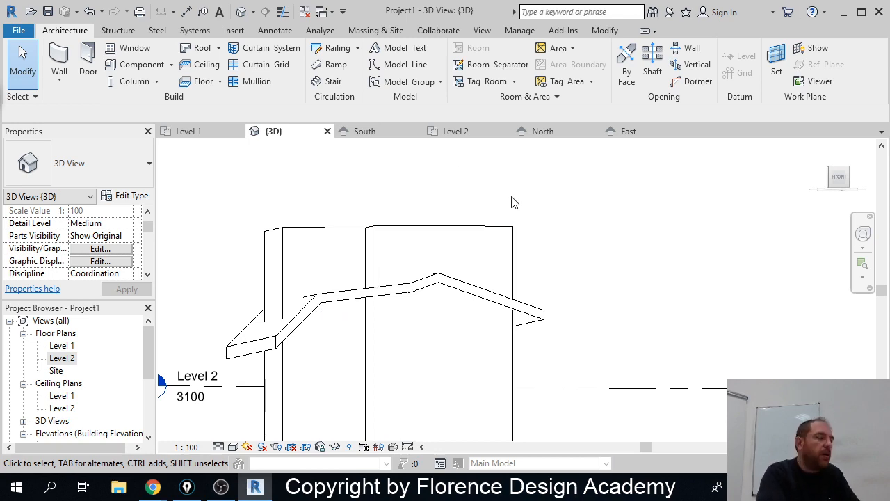
mouse_move(517, 223)
middle_mouse_down("shift")
mouse_move(511, 232)
mouse_move(507, 220)
middle_mouse_up("shift")
left_click_drag(530, 183, 247, 243)
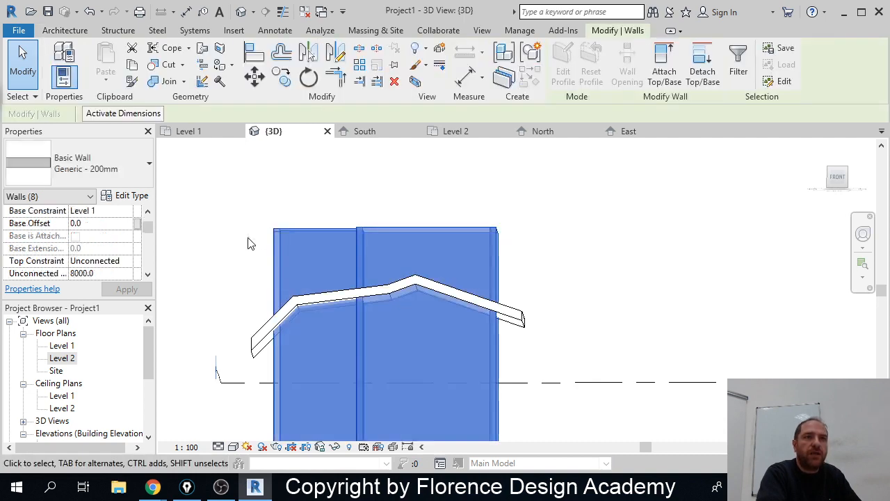
left_click(664, 70)
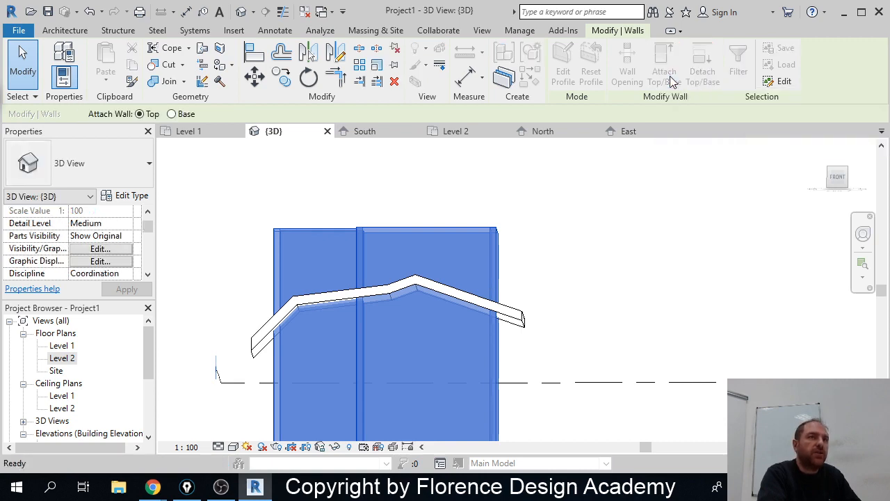
middle_click_drag(360, 207, 372, 220, "shift")
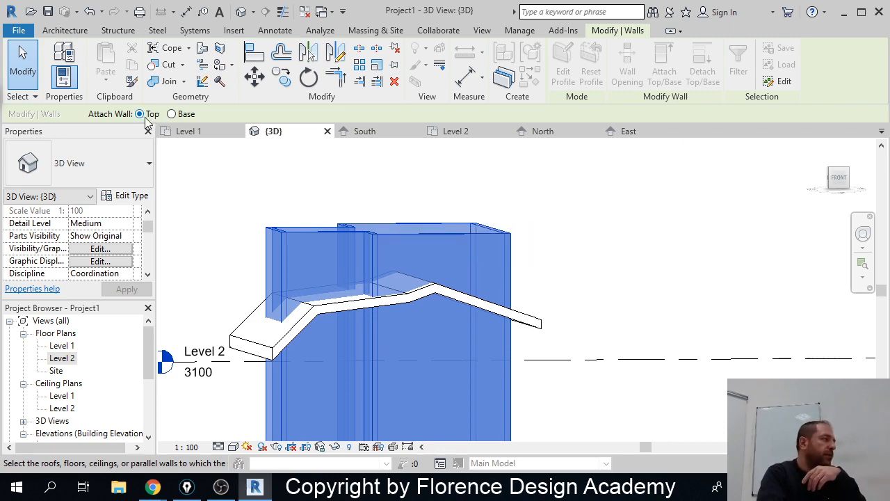
left_click(541, 325)
left_click(552, 294)
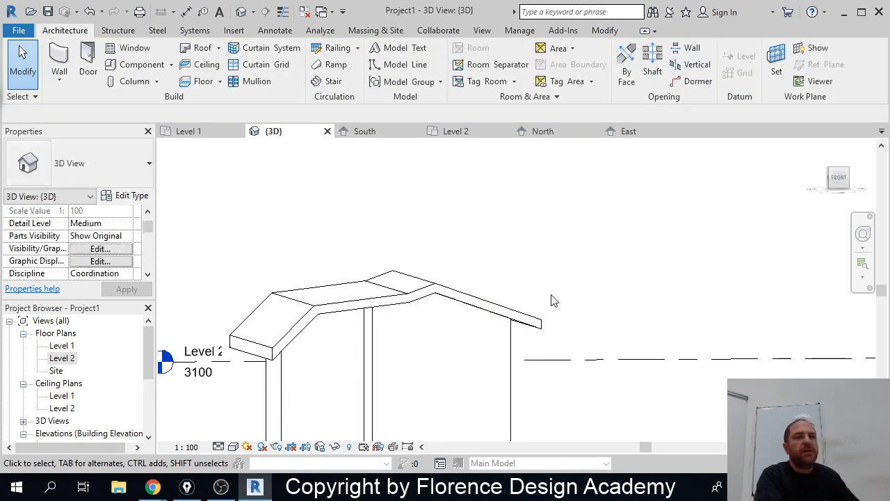
Step: Delete the multi-slope Cold Roof - Concrete extruded roof from above the walls
middle_click_drag(537, 322, 544, 255)
mouse_move(383, 308)
middle_mouse_down("shift")
mouse_move(420, 304)
mouse_move(367, 307)
middle_mouse_up("shift")
middle_click_drag(403, 307, 387, 329, "shift")
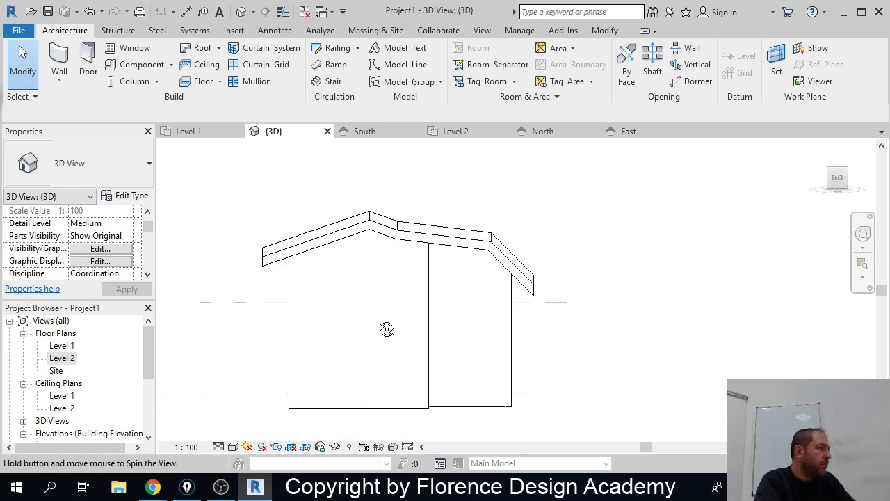
middle_click_drag(516, 268, 460, 484, "shift")
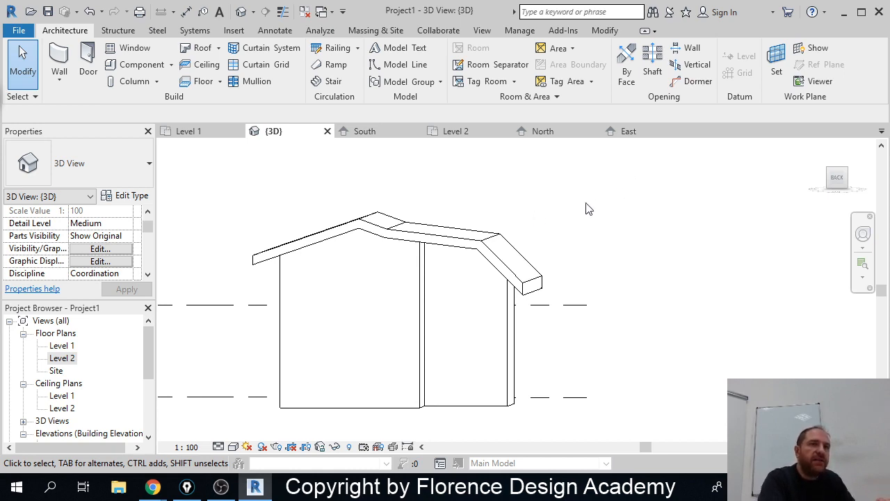
left_click(491, 243)
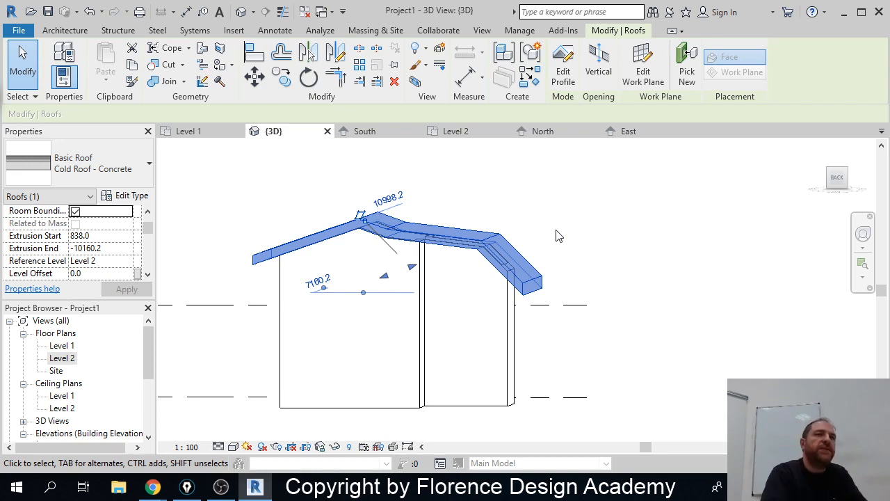
key("Delete")
Step: Start a new Roof by Extrusion on a picked vertical wall plane of the protruding side, with reference level Level 2 and offset 0.0
middle_click_drag(348, 204, 360, 229)
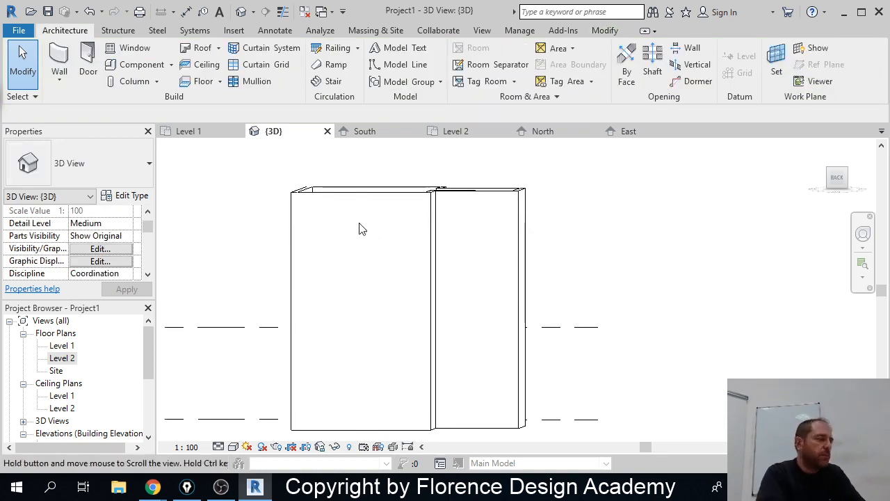
middle_click_drag(561, 255, 428, 265, "shift")
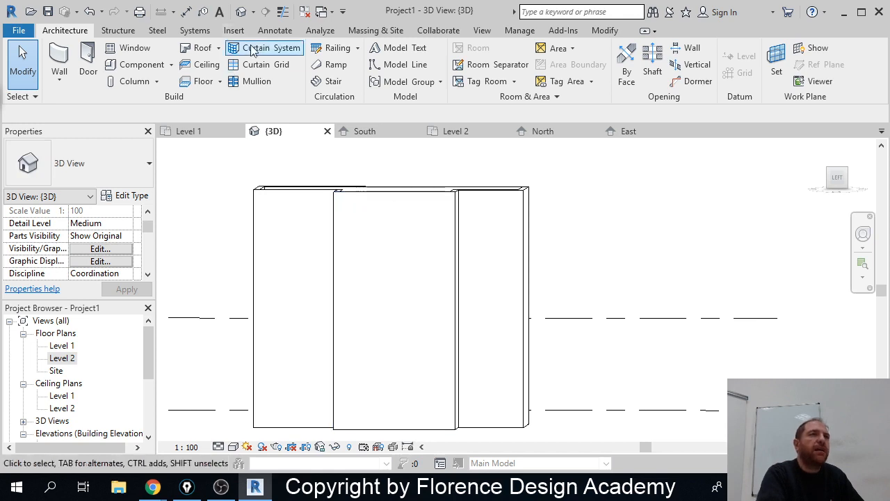
left_click(215, 48)
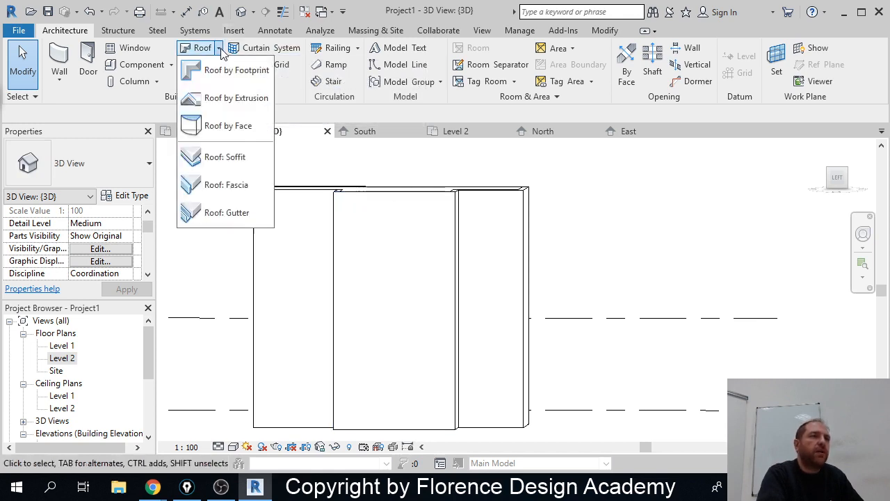
left_click(230, 99)
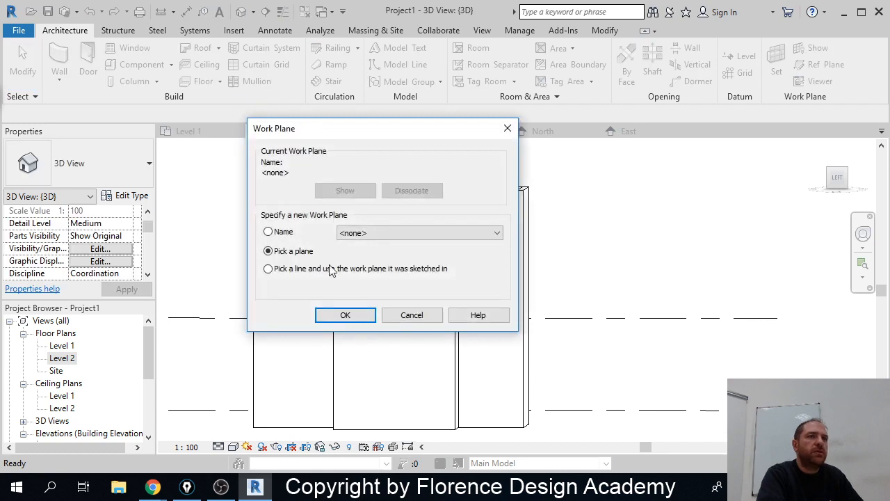
left_click(347, 315)
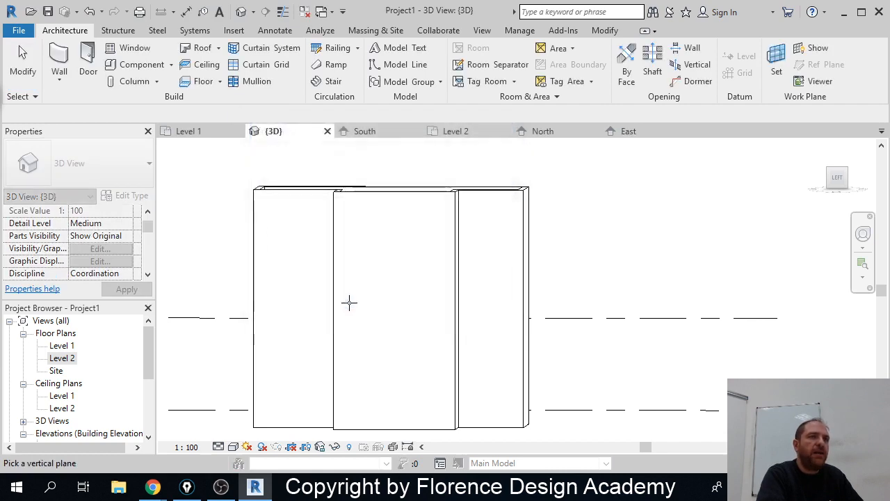
left_click(339, 192)
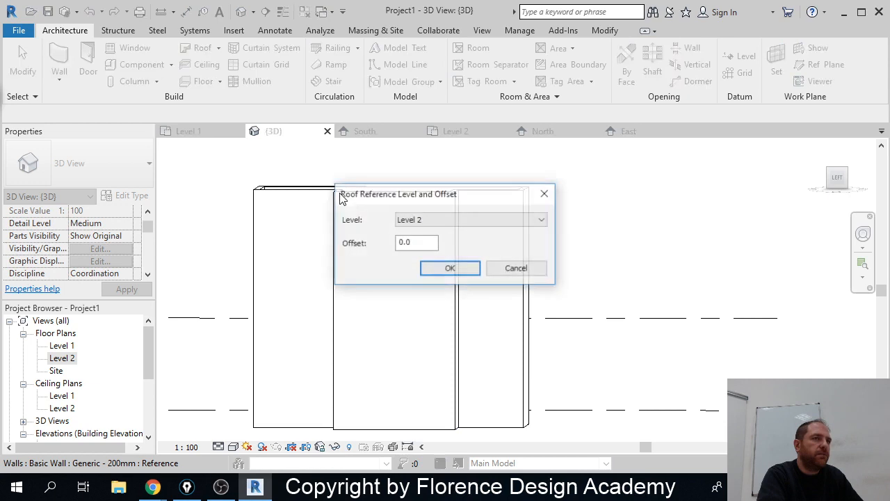
left_click(450, 269)
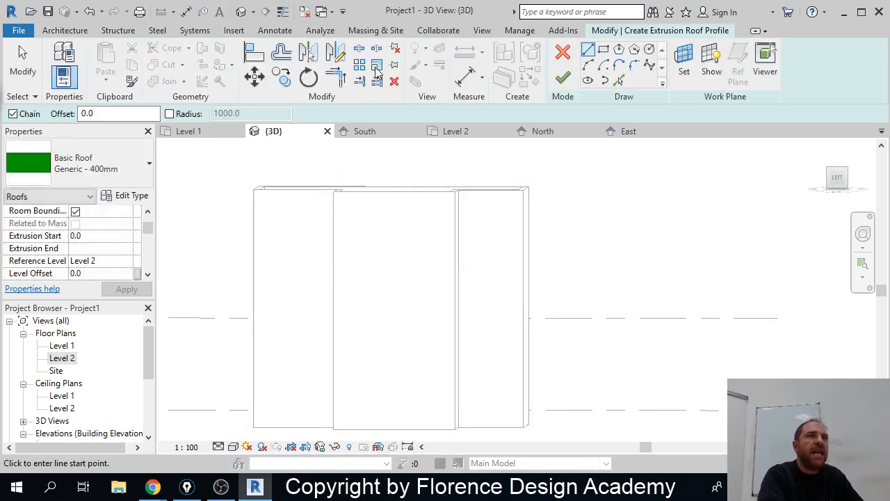
Step: Sketch a single start-end-radius arc profile of about 7250 mm radius spanning past both outer walls, and finish the roof
left_click(587, 65)
mouse_move(526, 195)
middle_mouse_down("shift")
mouse_move(544, 216)
mouse_move(542, 209)
middle_mouse_up("shift")
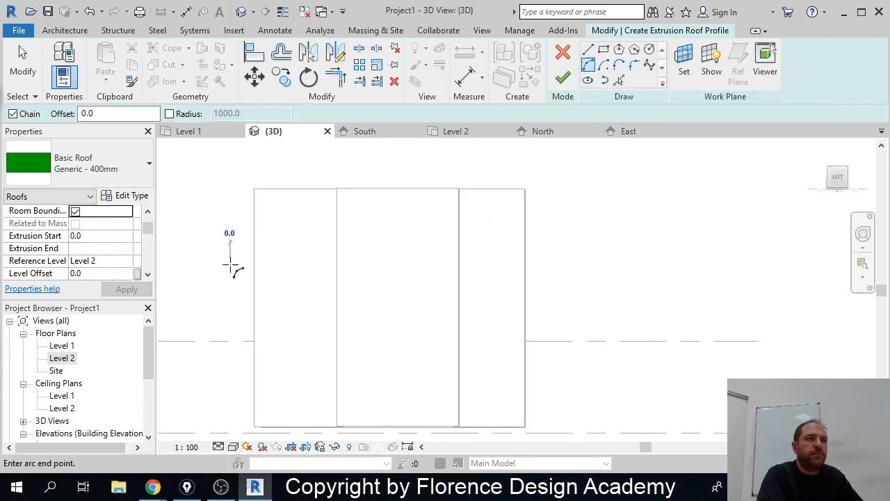
left_click(230, 263)
left_click(542, 264)
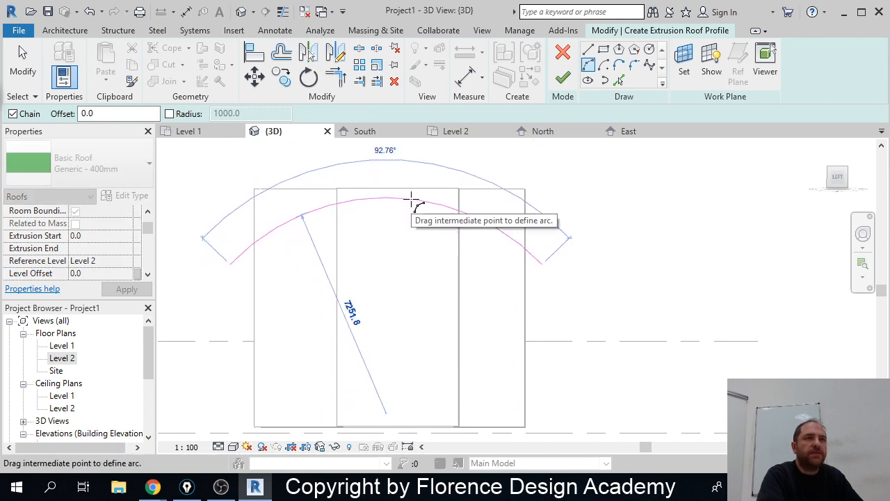
left_click(412, 202)
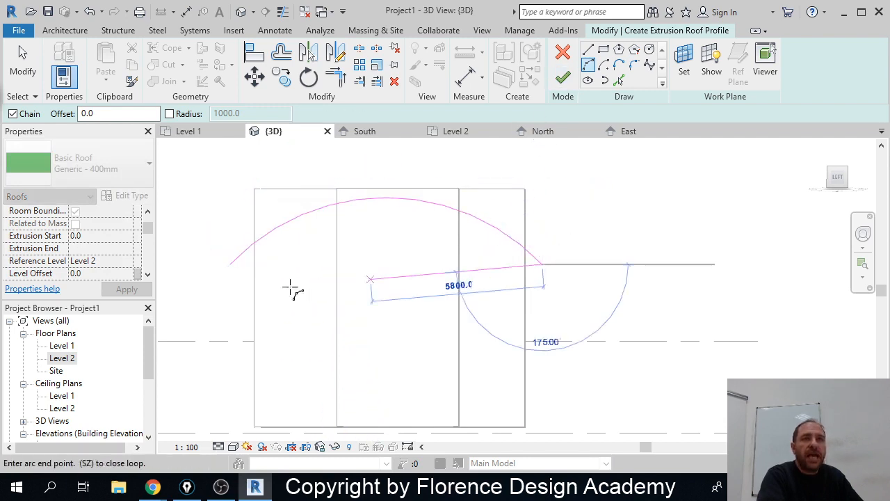
key("Escape")
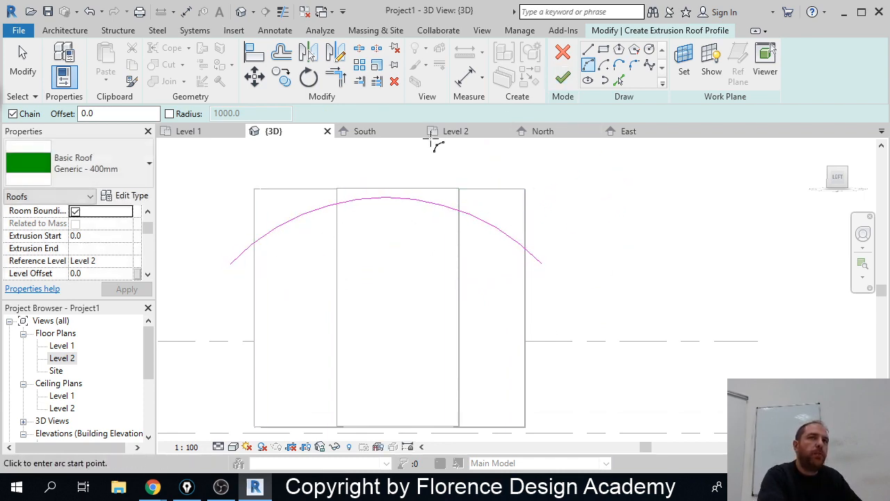
left_click(562, 78)
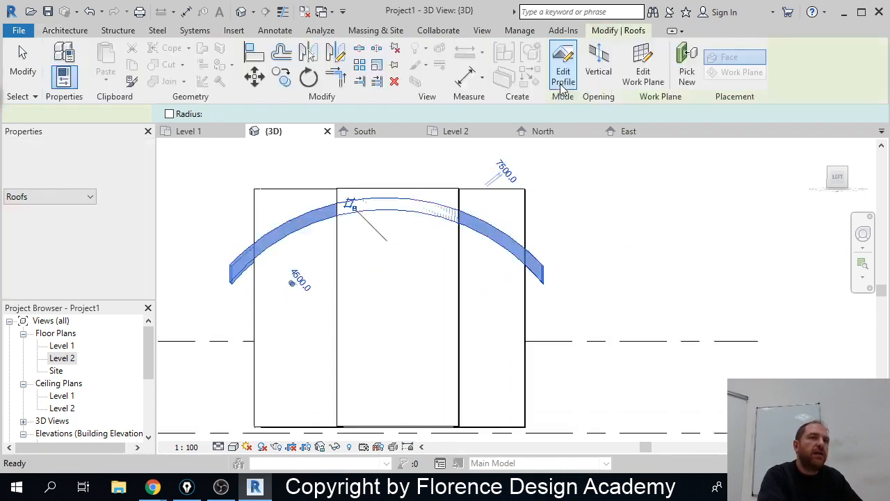
Step: Extend both ends of the arched roof beyond the walls, to an Extrusion Start of 512.6 and an Extrusion End of -7875.5
middle_click_drag(415, 223, 549, 239, "shift")
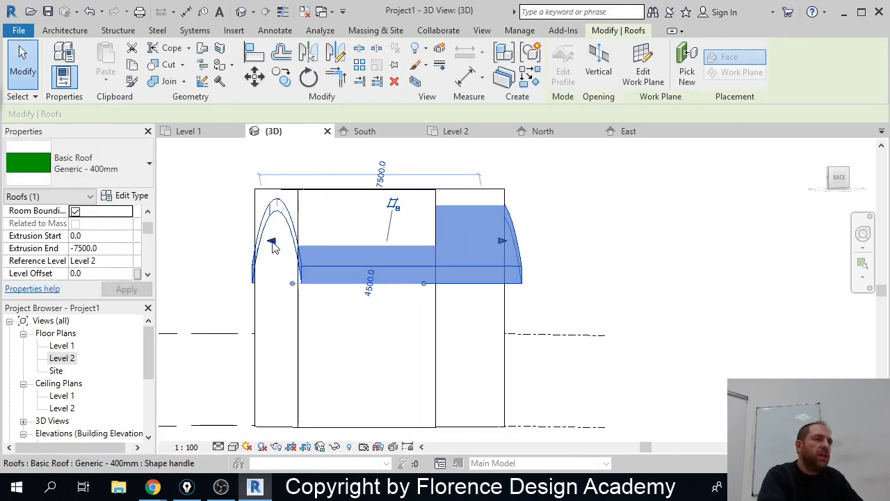
left_click_drag(273, 242, 264, 242)
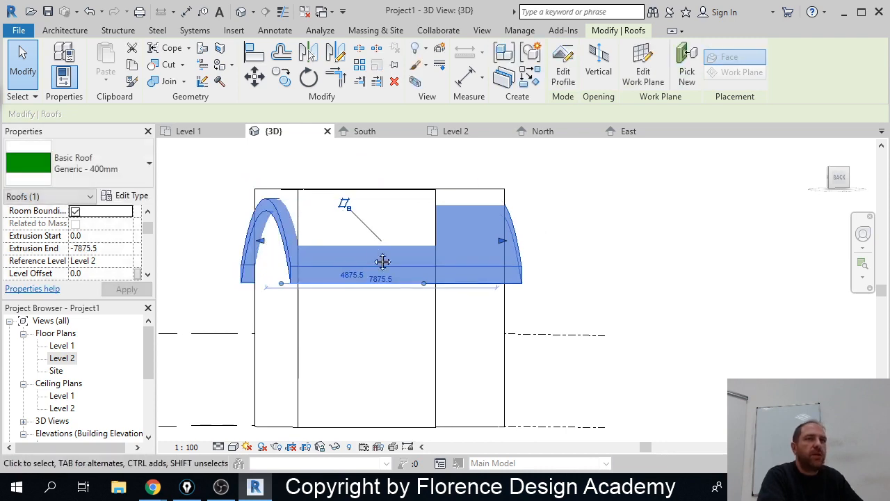
middle_click_drag(383, 262, 352, 262, "shift")
left_click_drag(506, 249, 510, 243)
middle_click_drag(511, 243, 328, 247, "shift")
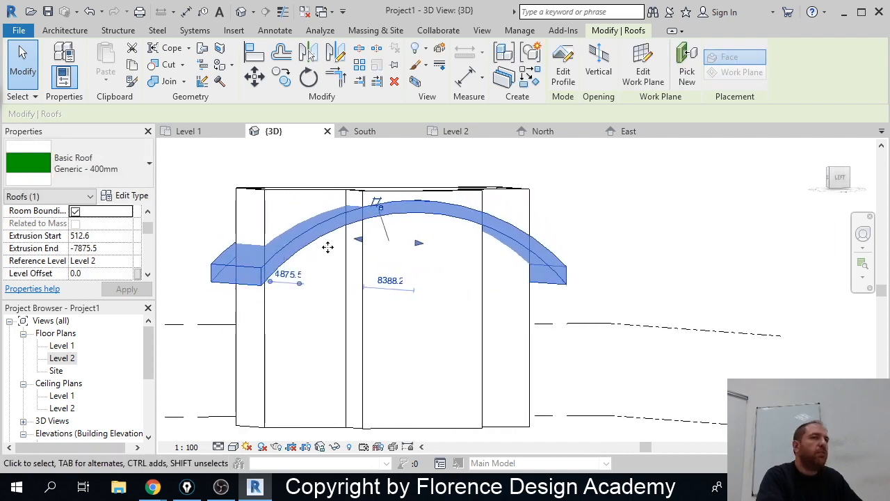
Step: Select all eight walls and attach their tops to the underside of the arched roof
middle_click_drag(624, 230, 612, 229, "shift")
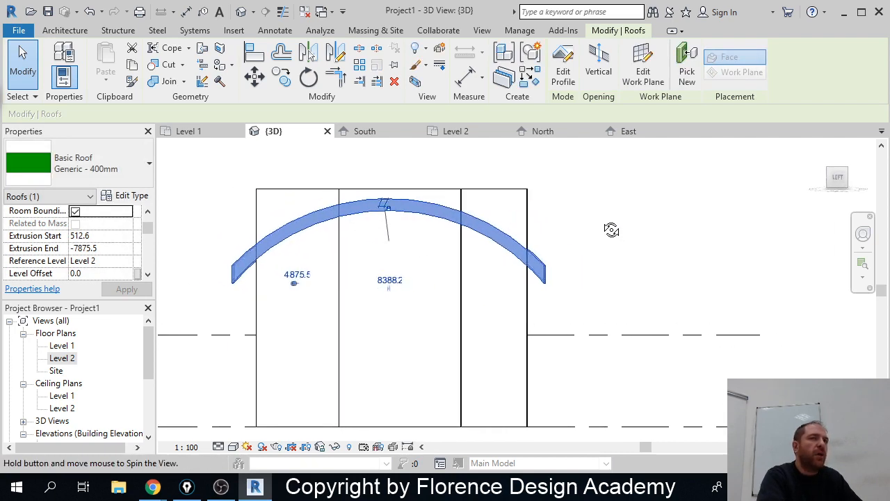
left_click(575, 185)
left_click_drag(570, 167, 426, 177)
left_click_drag(268, 191, 242, 198)
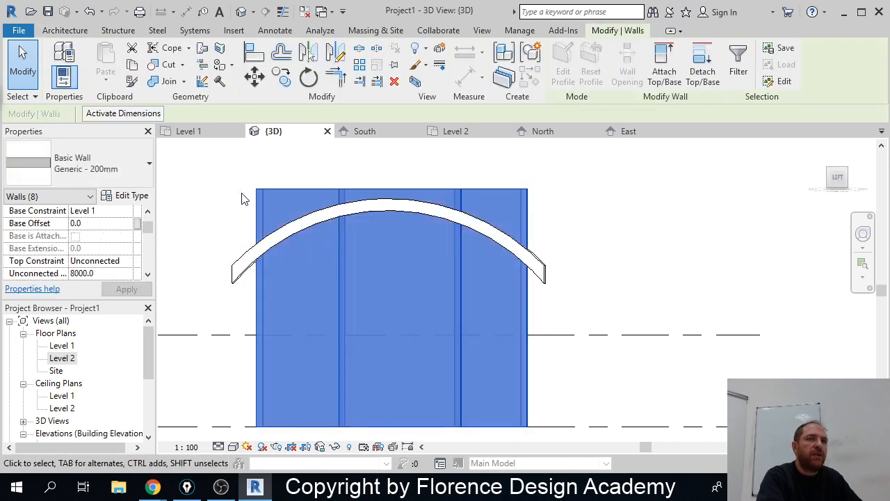
left_click(674, 80)
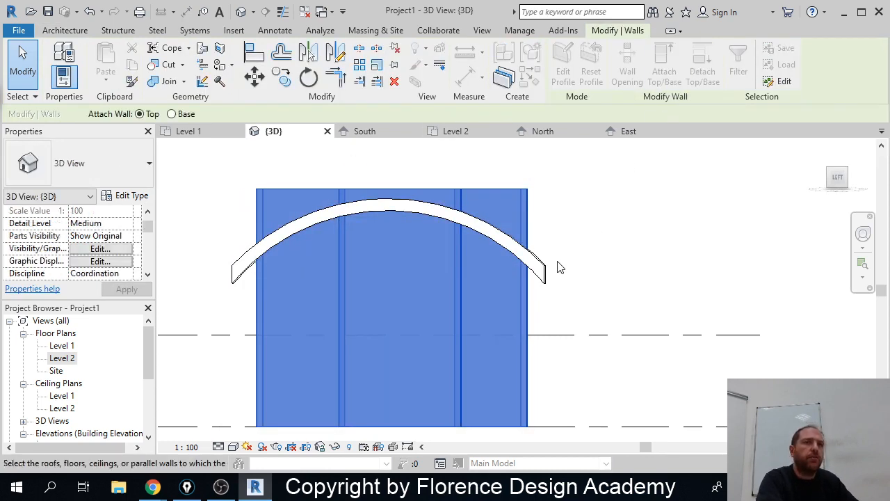
left_click(536, 273)
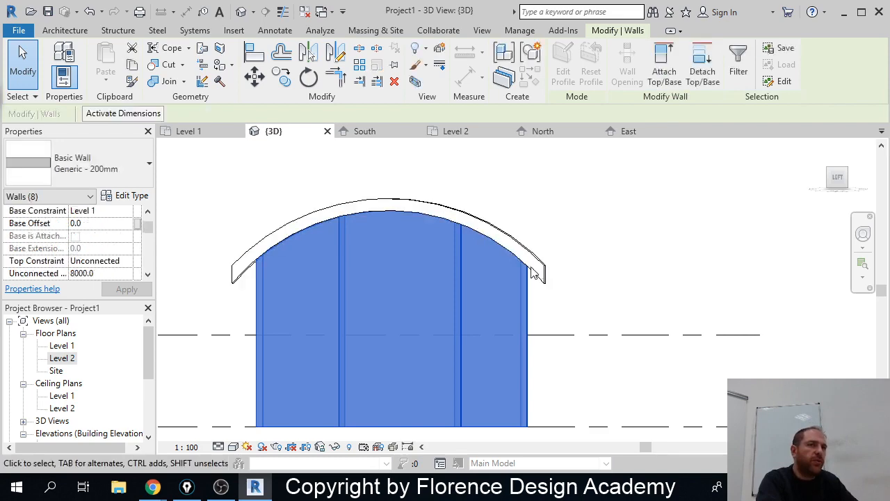
Step: Delete the arched Generic - 400mm roof from above the walls
middle_click_drag(417, 267, 456, 262, "shift")
left_click(626, 253)
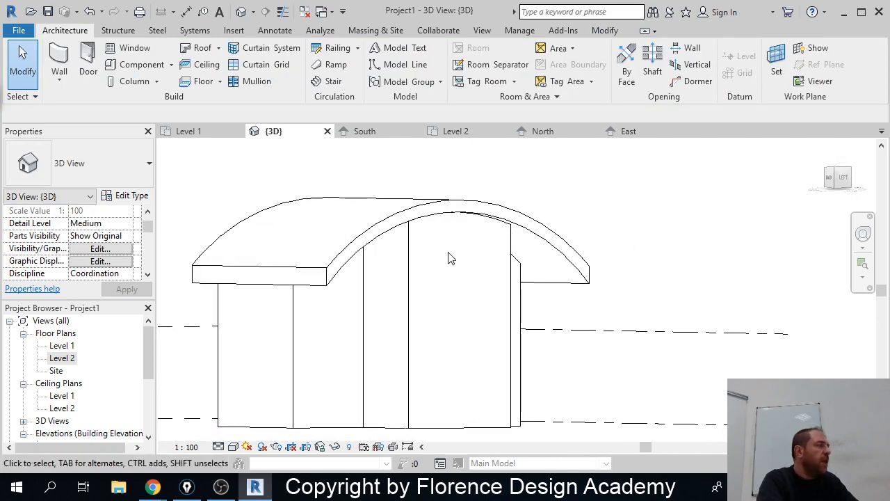
left_click(366, 236)
key("Delete")
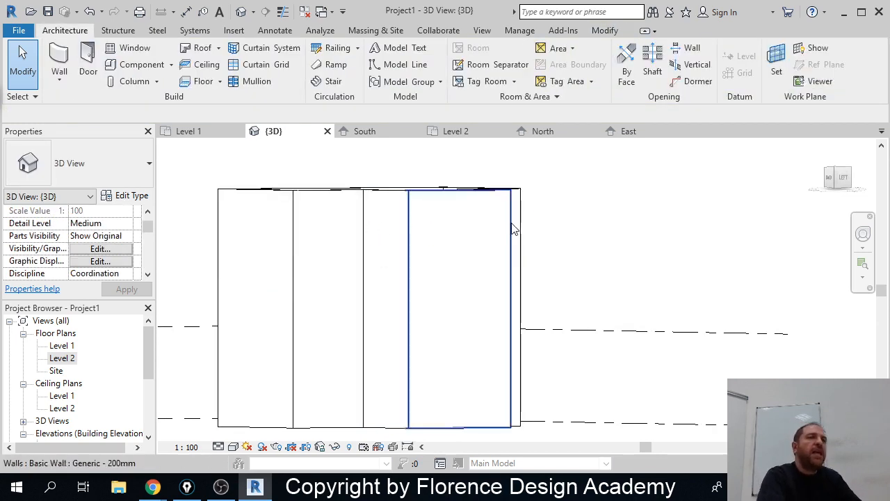
mouse_move(459, 229)
middle_mouse_down("shift")
mouse_move(497, 235)
mouse_move(452, 229)
middle_mouse_up("shift")
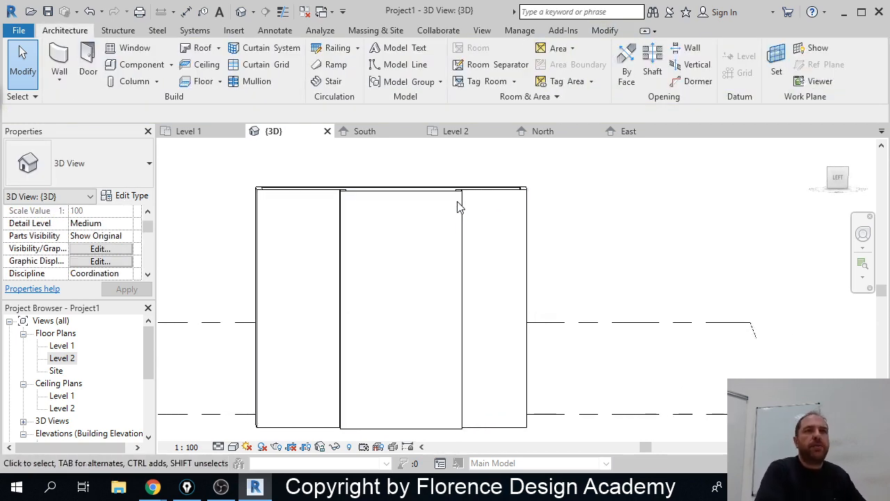
Step: Start a Roof by Extrusion on the projecting wall's picked face, with reference level Level 2 and offset 0.0
left_click(201, 48)
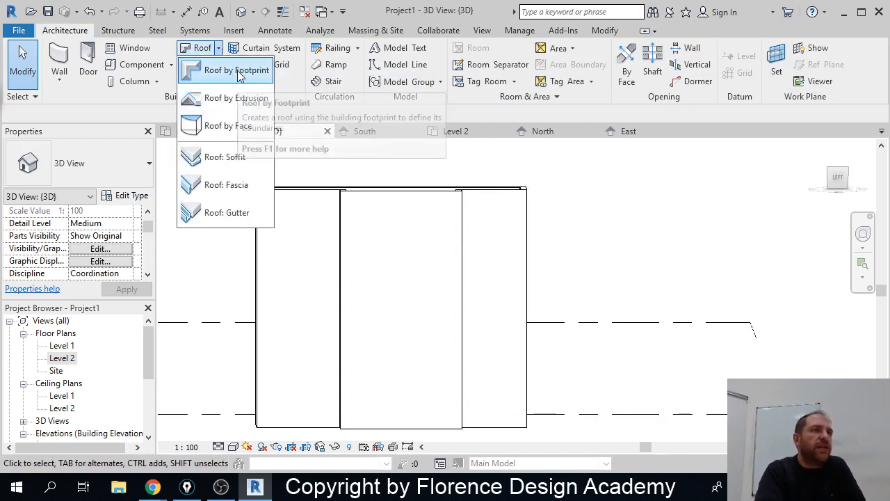
left_click(229, 100)
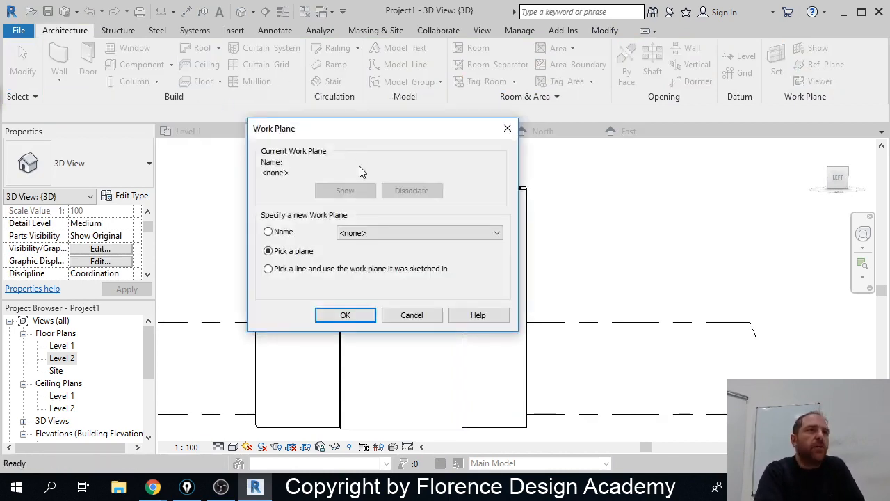
left_click(361, 320)
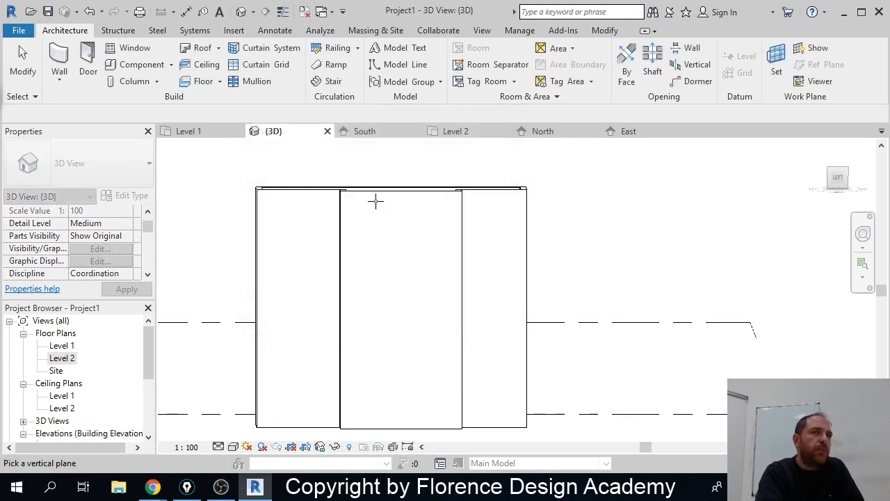
left_click(379, 194)
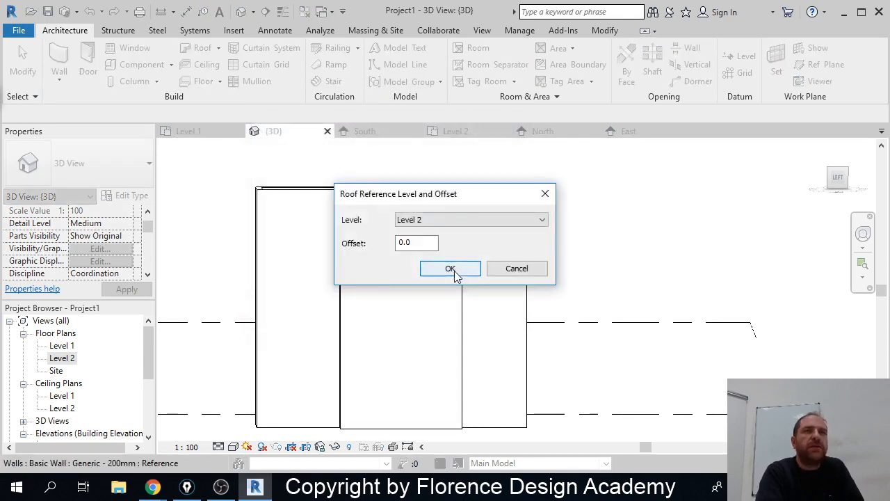
left_click(450, 268)
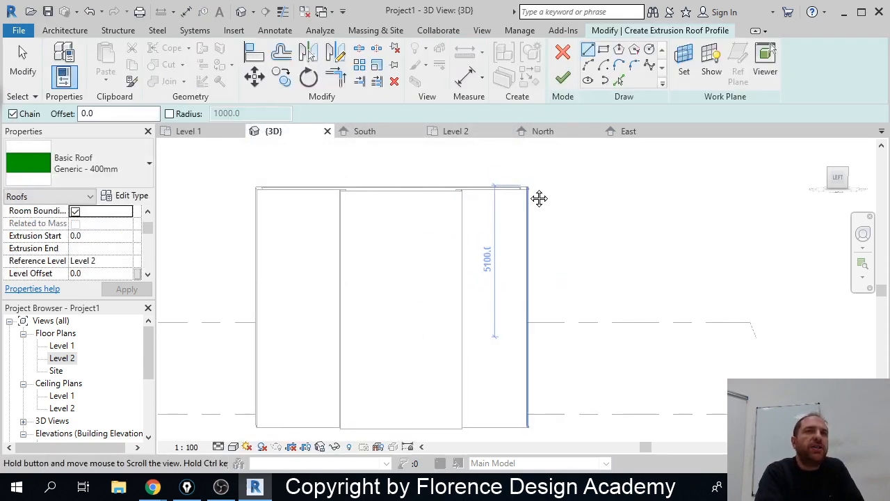
Step: Sketch an open folded profile of a long slope past both outer walls, a 1600 mm vertical and a 4200 mm rising line, and finish the roof
middle_click_drag(538, 199, 558, 264)
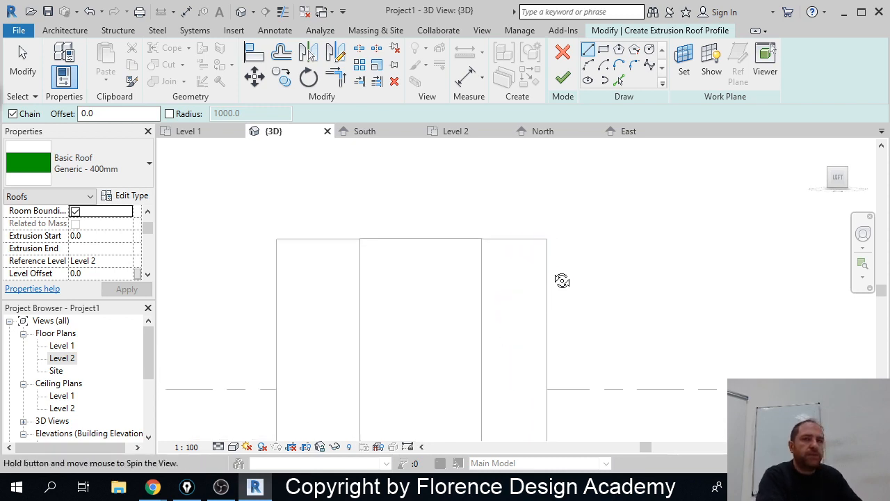
left_click(575, 302)
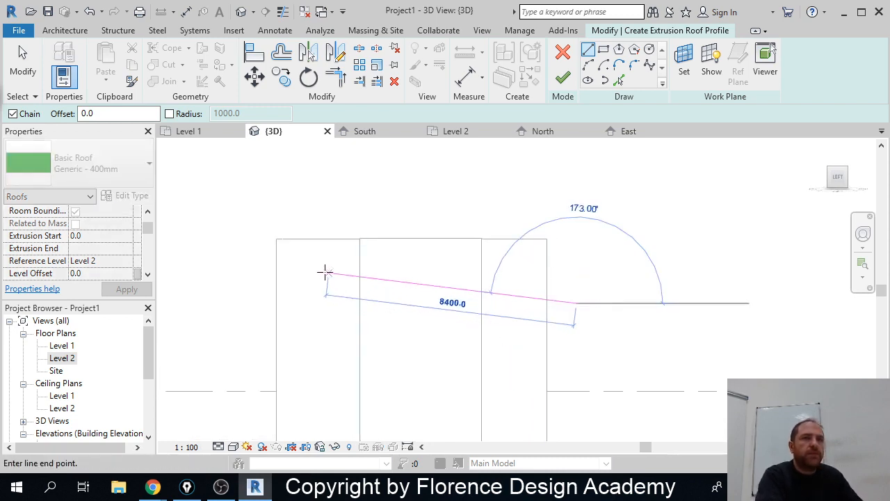
left_click(249, 257)
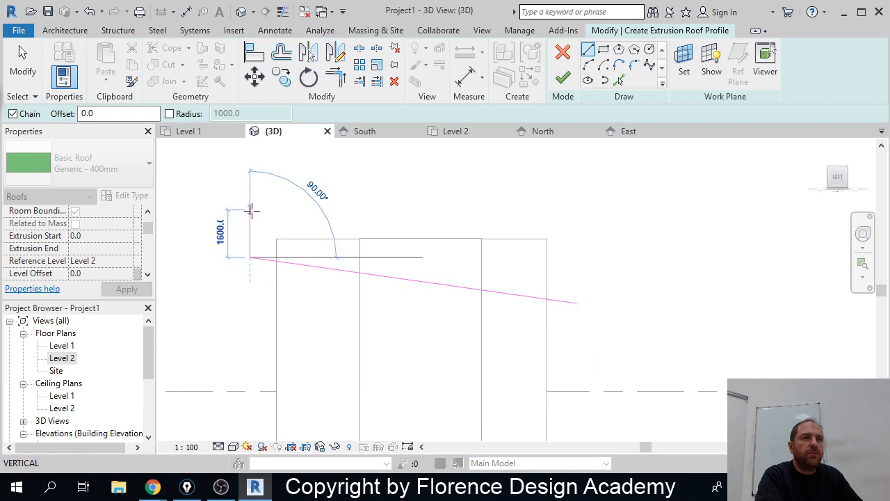
left_click(251, 209)
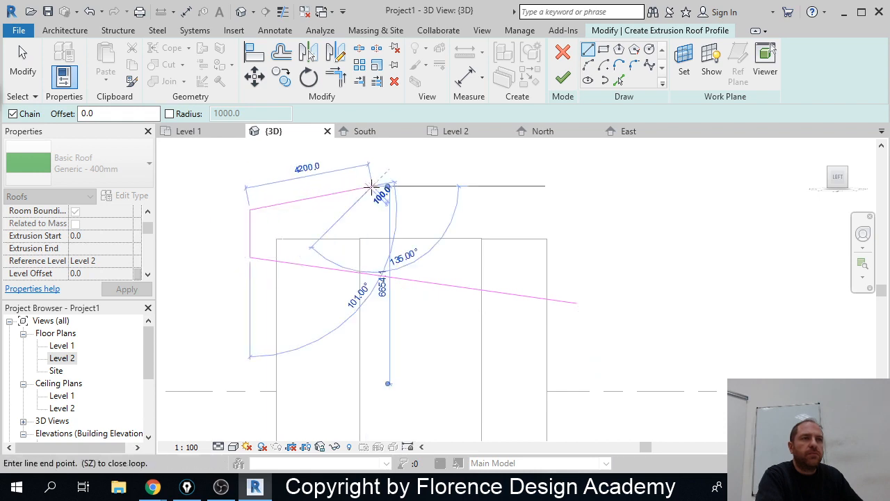
left_click(372, 187)
key("Escape")
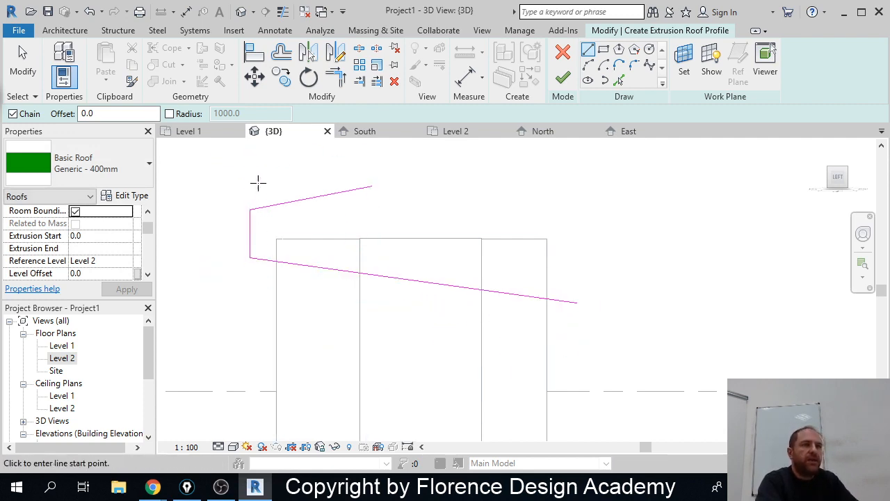
key("Escape")
left_click(251, 228)
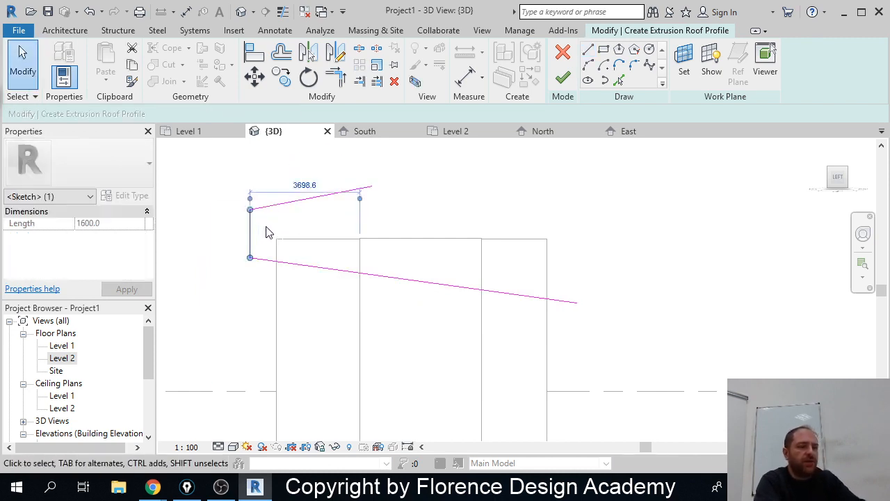
left_click(564, 77)
mouse_move(311, 258)
middle_mouse_down("shift")
mouse_move(346, 271)
mouse_move(388, 269)
mouse_move(300, 271)
middle_mouse_up("shift")
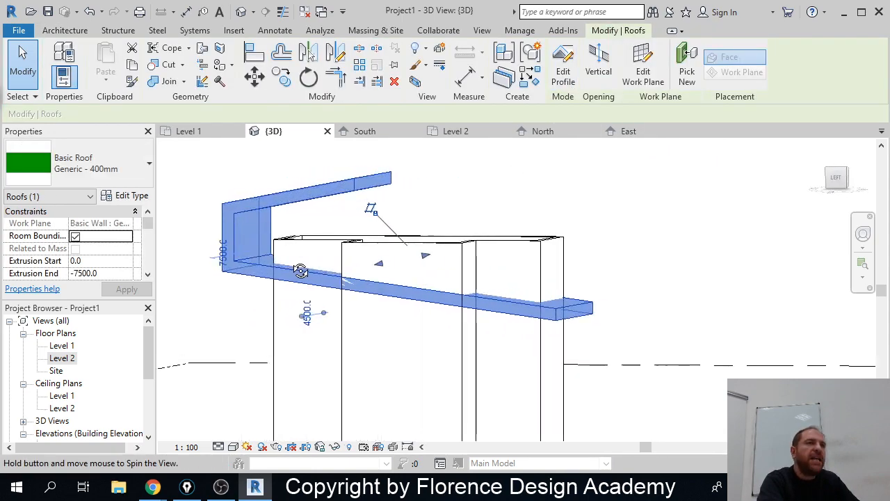
left_click(473, 221)
Step: Try to attach the tops of all eight walls to the folded roof
middle_click_drag(409, 250, 421, 247, "shift")
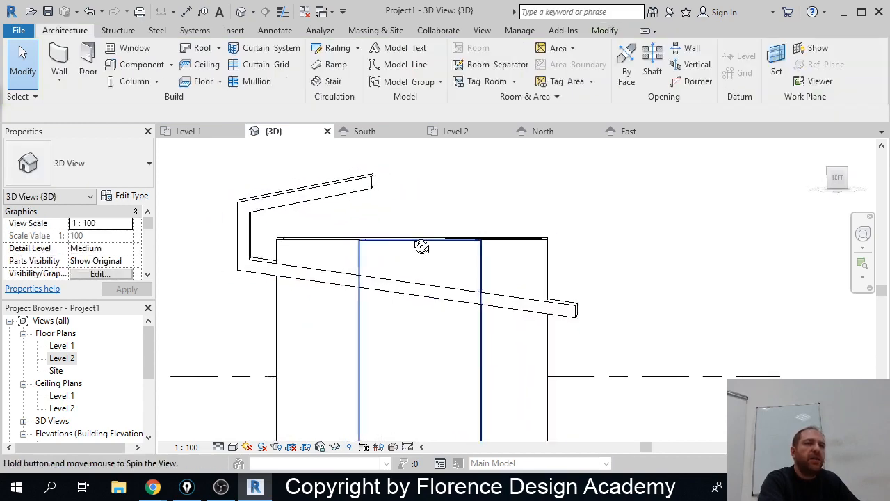
left_click_drag(567, 223, 420, 239)
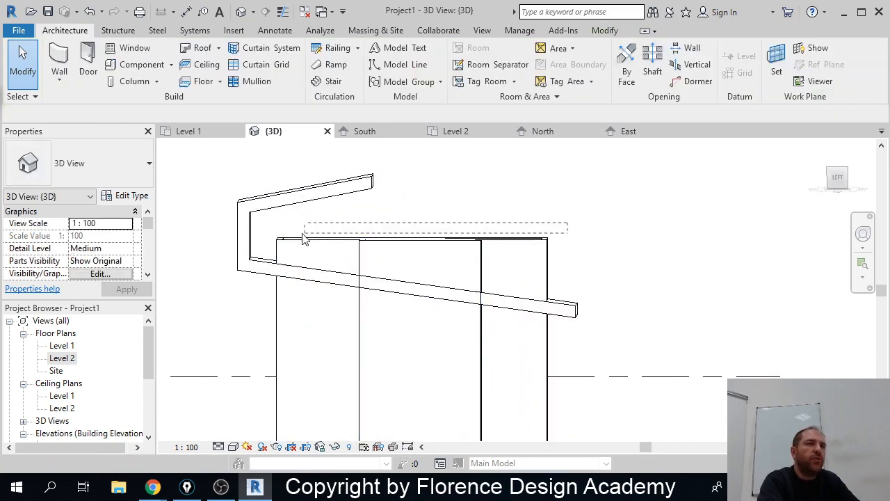
left_click_drag(303, 238, 272, 240)
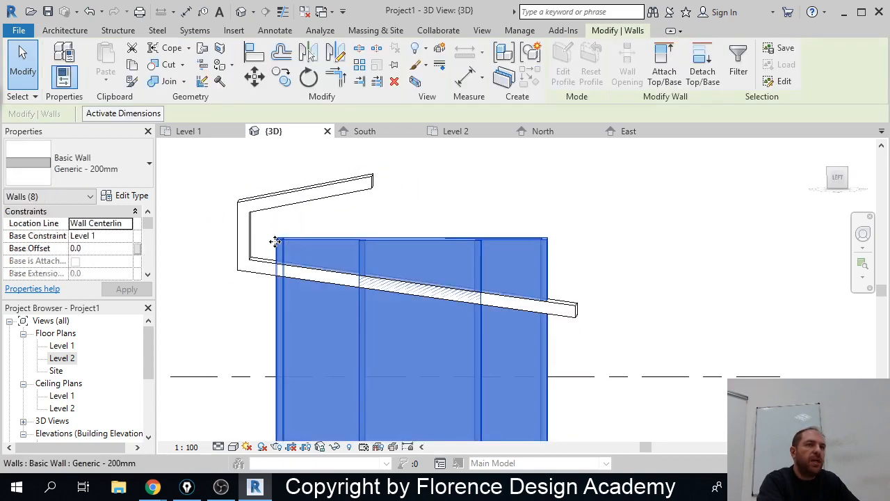
left_click(669, 70)
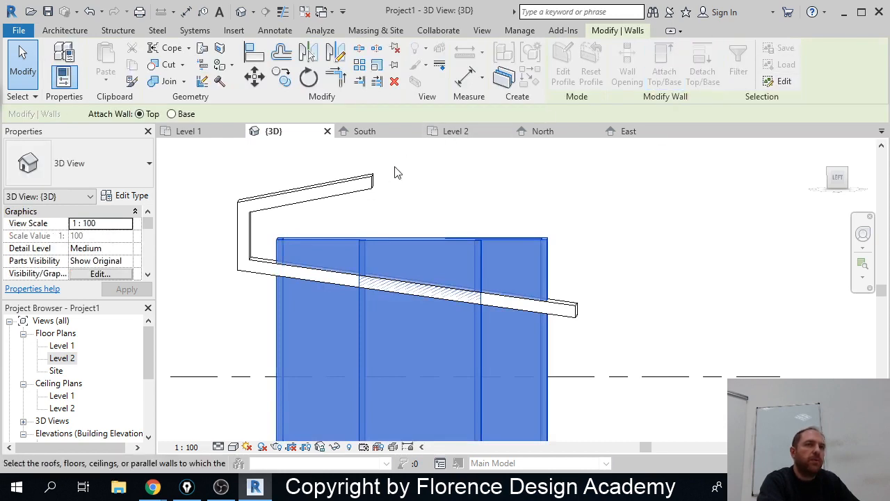
left_click(363, 185)
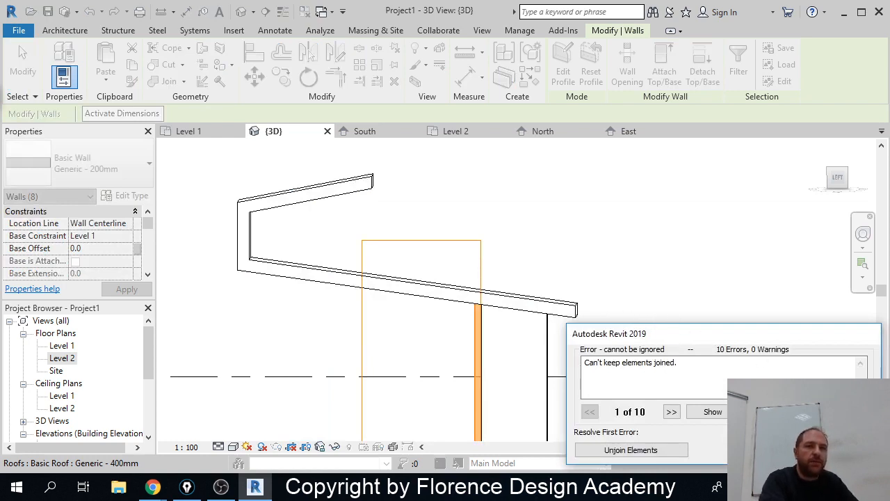
key("Escape")
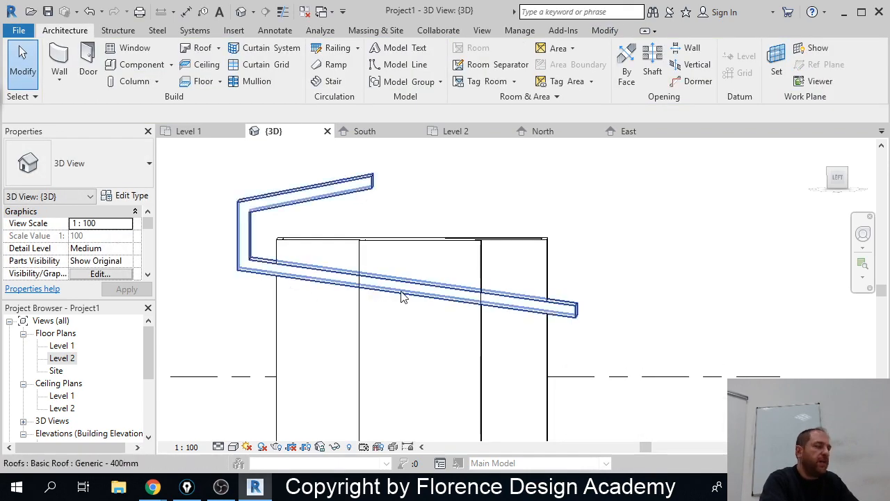
Step: Examine where the folded roof crosses the walls, ending in the straight Left view with the old screen annotations cleared
mouse_move(411, 304)
middle_mouse_down()
mouse_move(431, 295)
mouse_move(404, 309)
mouse_move(526, 292)
mouse_move(644, 294)
mouse_move(382, 304)
mouse_move(401, 300)
middle_mouse_up()
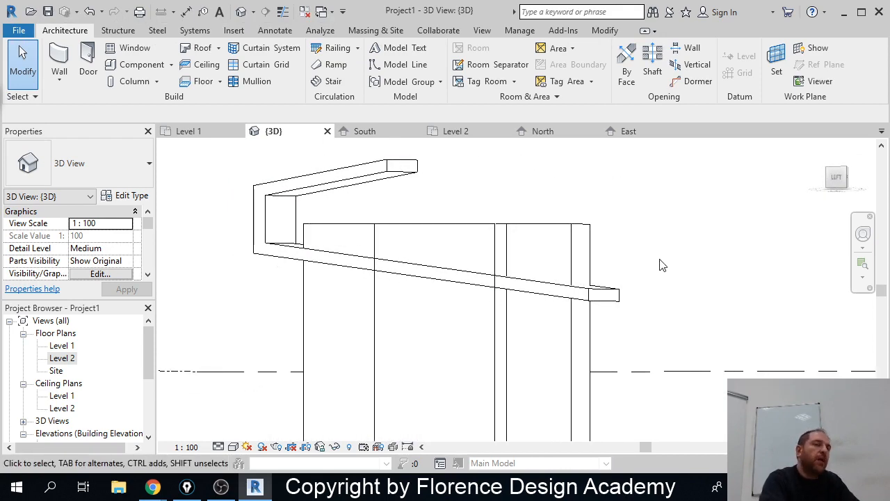
middle_click_drag(440, 265, 453, 278, "shift")
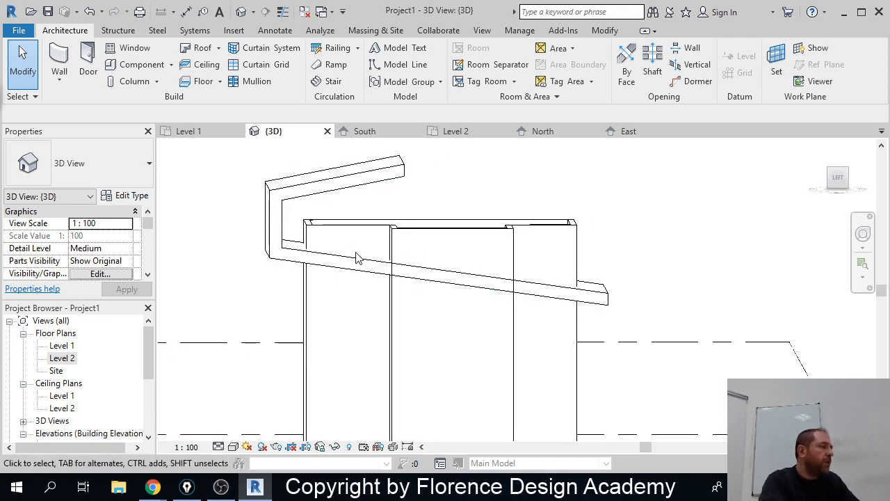
middle_click_drag(355, 258, 279, 256, "shift")
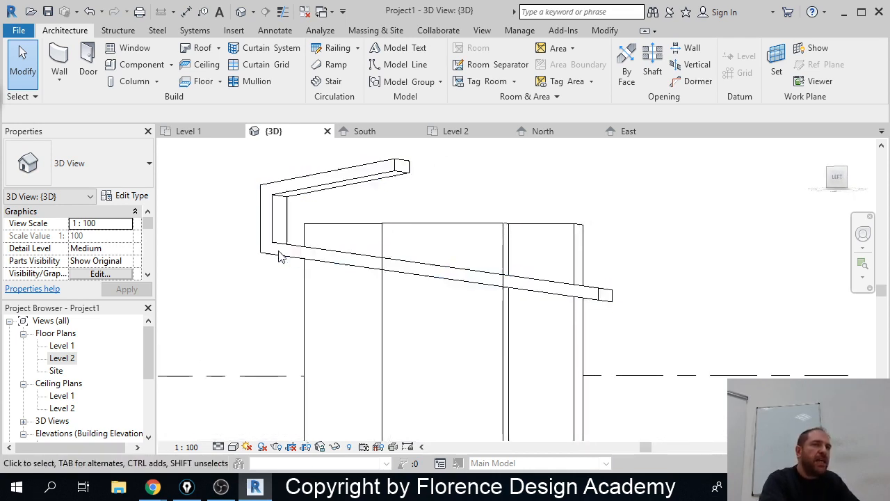
middle_click_drag(377, 258, 392, 264, "shift")
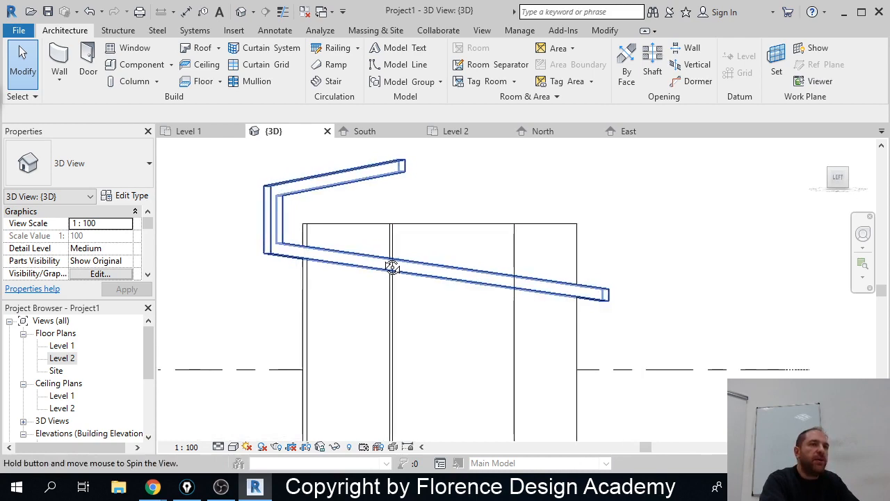
left_click(839, 178)
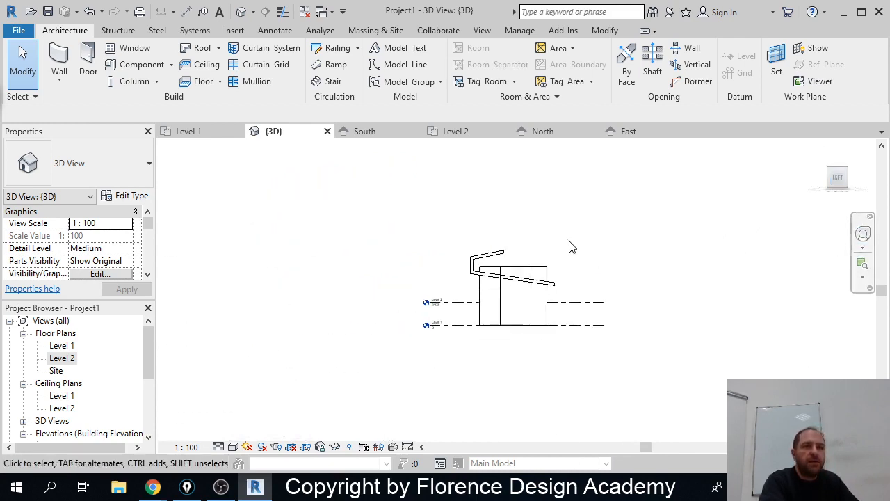
scroll(495, 273, "up", 8)
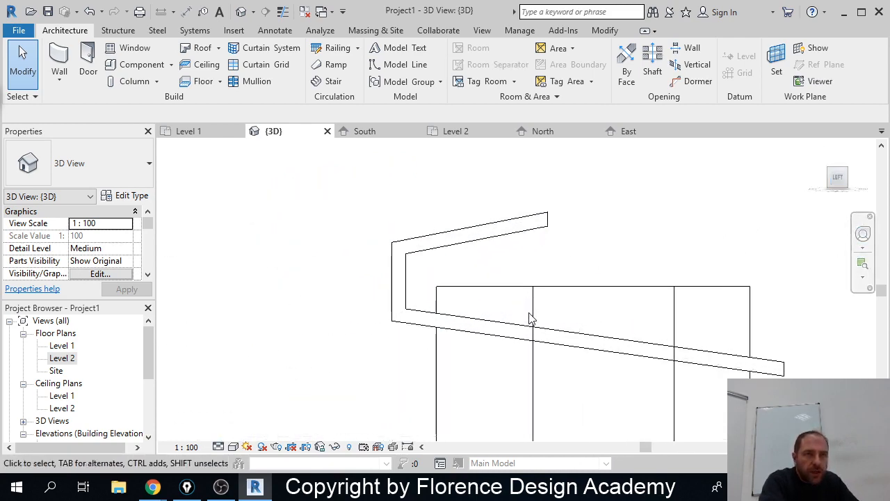
left_click(2, 160)
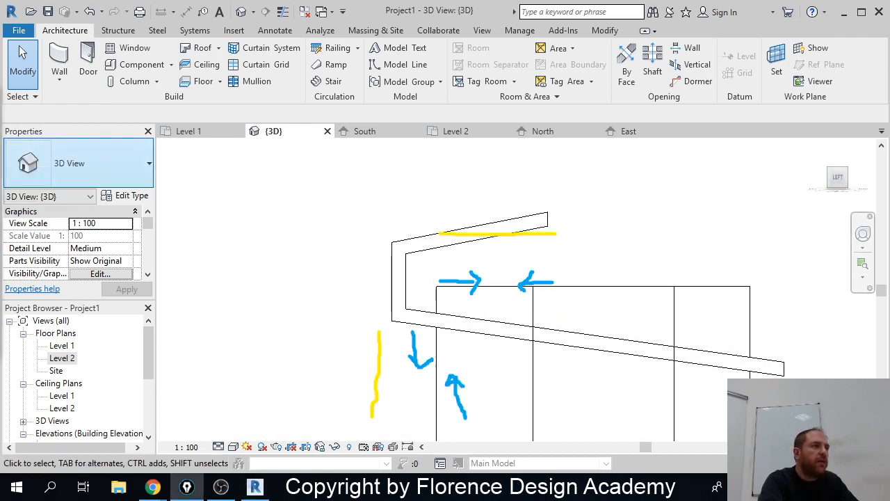
key("ctrl+shift+7")
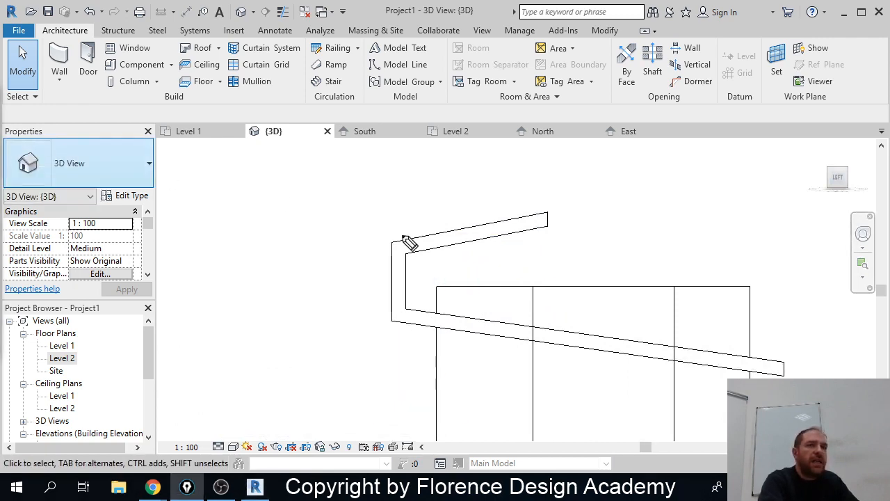
Step: Highlight the undersides of both sloping roof segments, outline the upper and lower wall attachment options in blue and pink, and clear the markings
left_click_drag(392, 322, 574, 342)
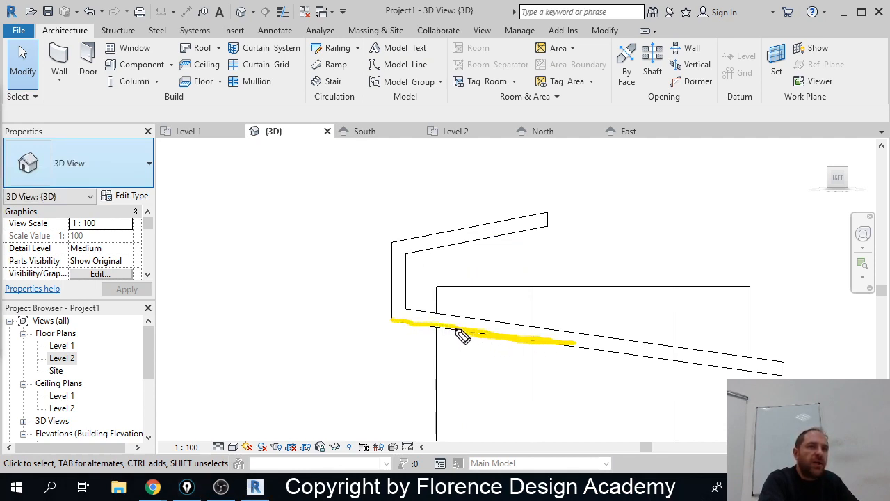
left_click_drag(399, 324, 568, 348)
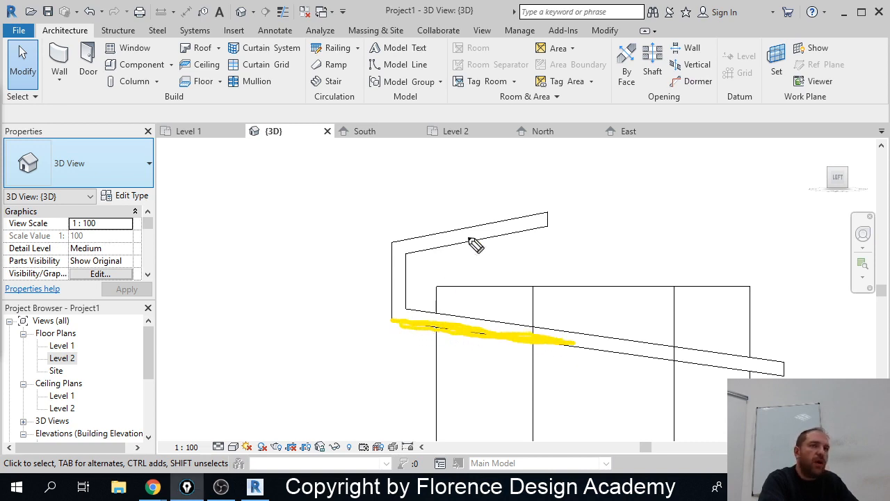
mouse_move(408, 255)
left_mouse_down()
mouse_move(489, 249)
mouse_move(545, 232)
mouse_move(435, 253)
mouse_move(453, 258)
mouse_move(539, 230)
mouse_move(402, 254)
left_mouse_up()
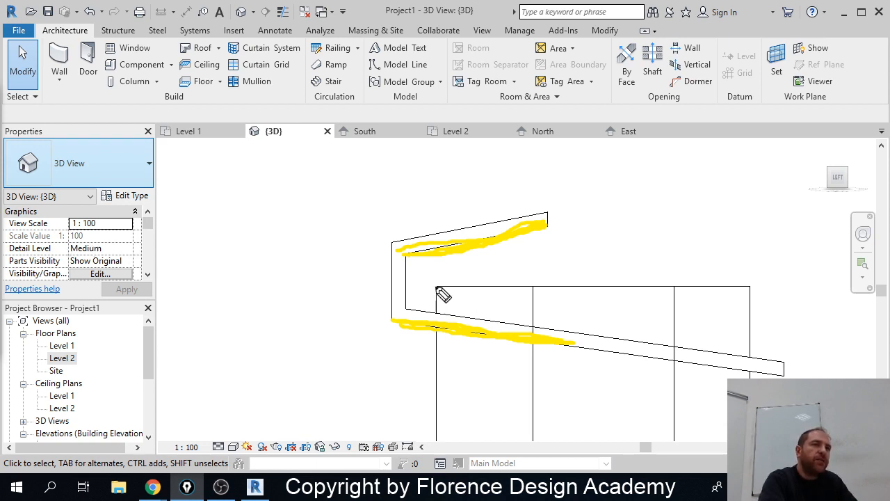
mouse_move(434, 285)
left_mouse_down()
mouse_move(564, 286)
mouse_move(437, 286)
mouse_move(442, 249)
mouse_move(434, 248)
mouse_move(544, 227)
mouse_move(545, 290)
left_mouse_up()
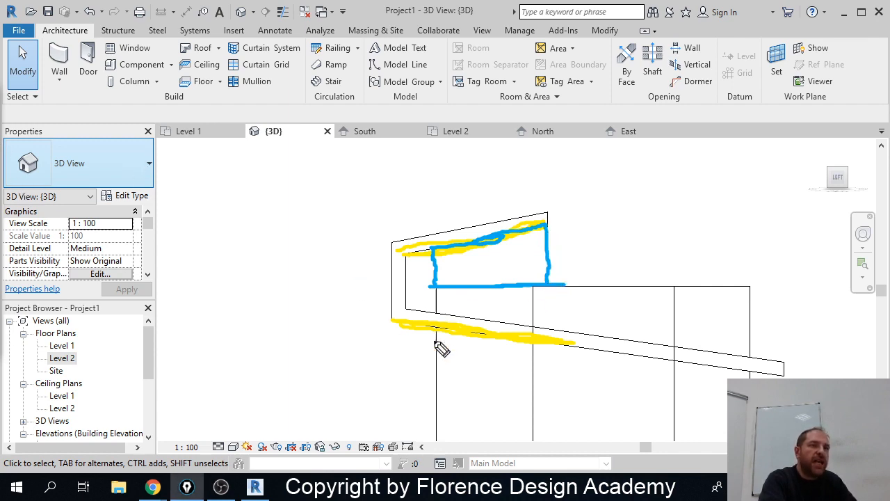
mouse_move(436, 288)
left_mouse_down()
mouse_move(438, 326)
mouse_move(574, 345)
left_mouse_up()
mouse_move(437, 286)
left_mouse_down()
mouse_move(554, 284)
mouse_move(556, 342)
left_mouse_up()
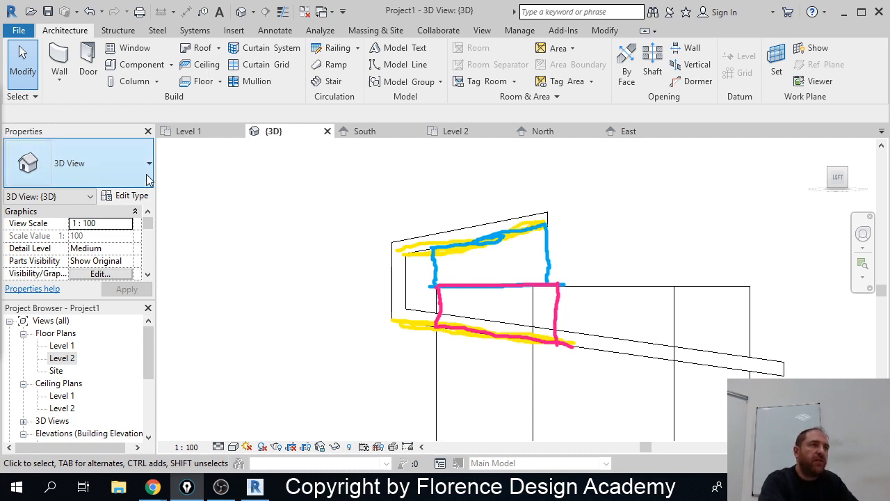
key("ctrl+shift+7")
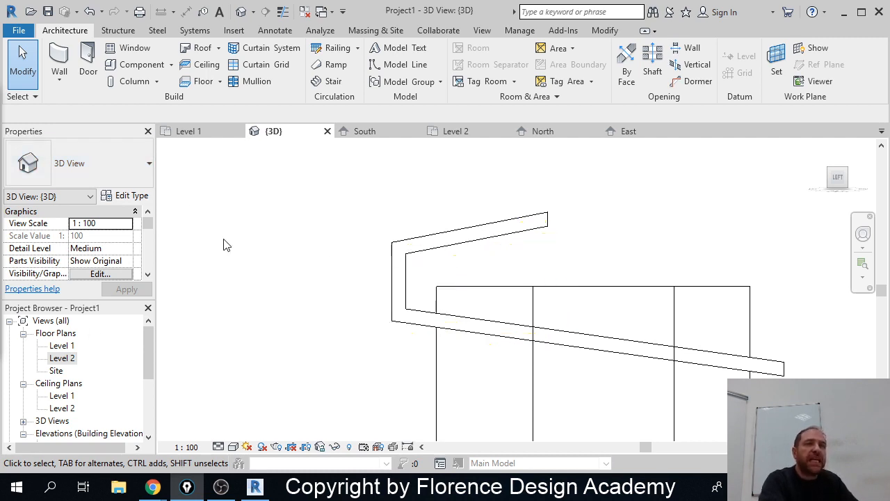
left_click(429, 242)
middle_click_drag(420, 257, 403, 239, "shift")
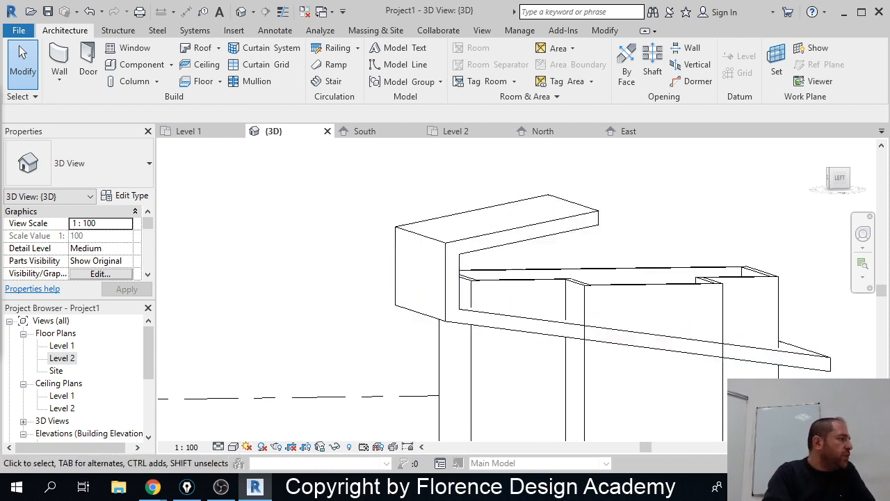
Step: Switch to File Explorer and open the instructor's REVIT folder inside lesson files on \\server
key("super+e")
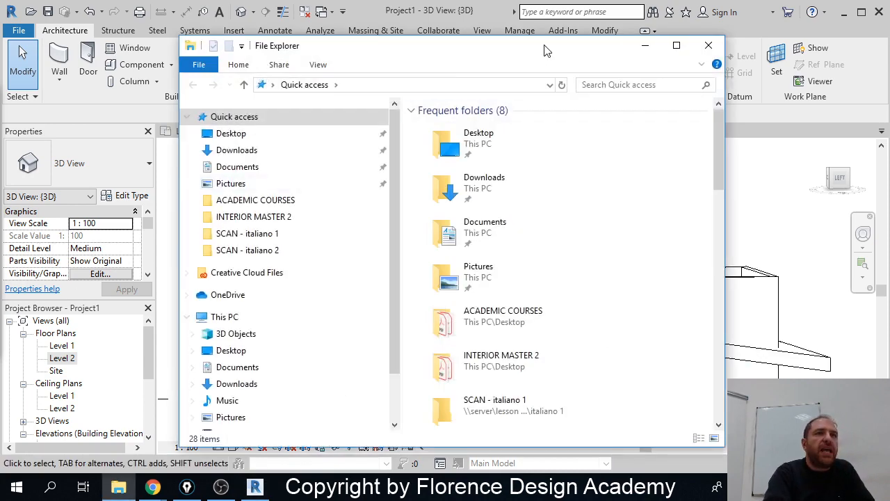
left_click(487, 83)
type("\\")
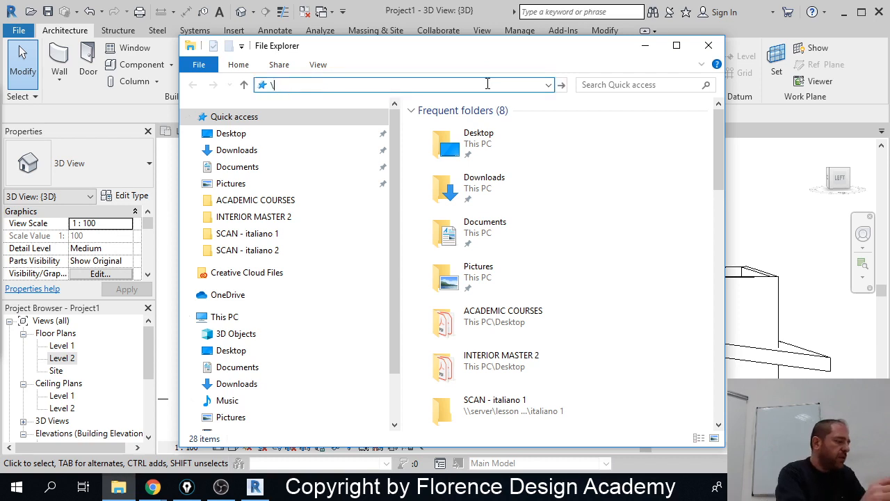
type("\\server")
key("Return")
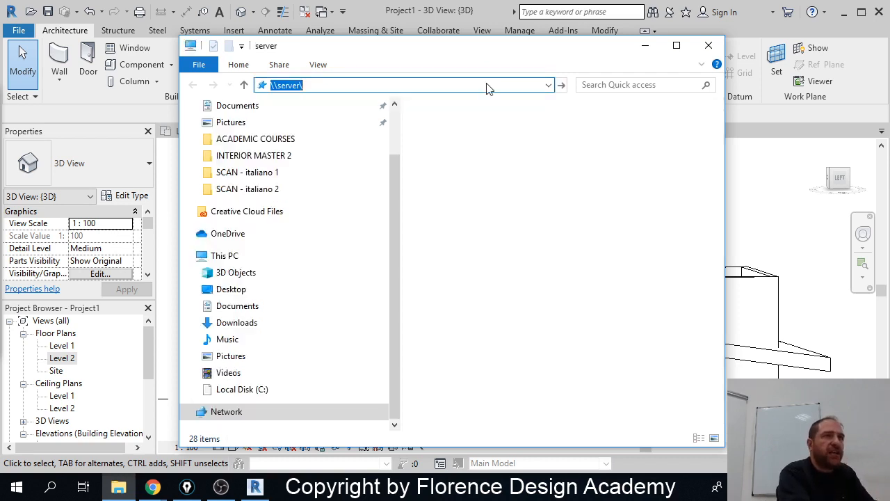
double_click(487, 118)
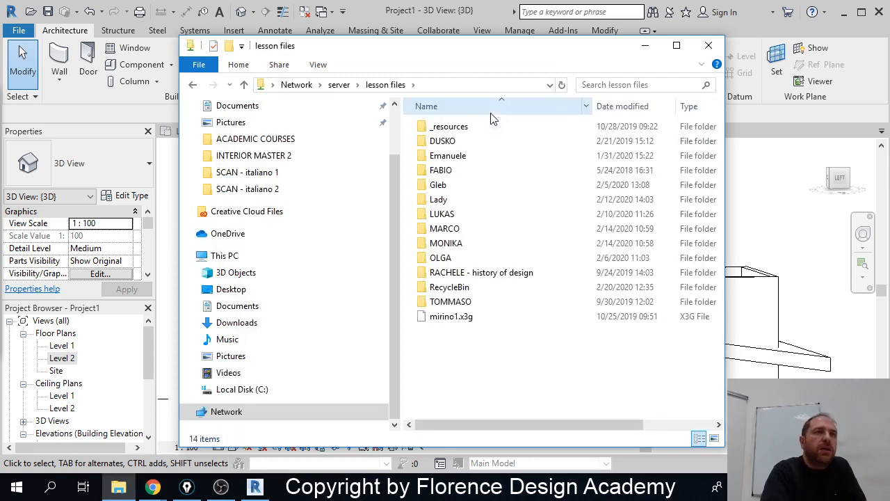
left_click(461, 234)
double_click(461, 234)
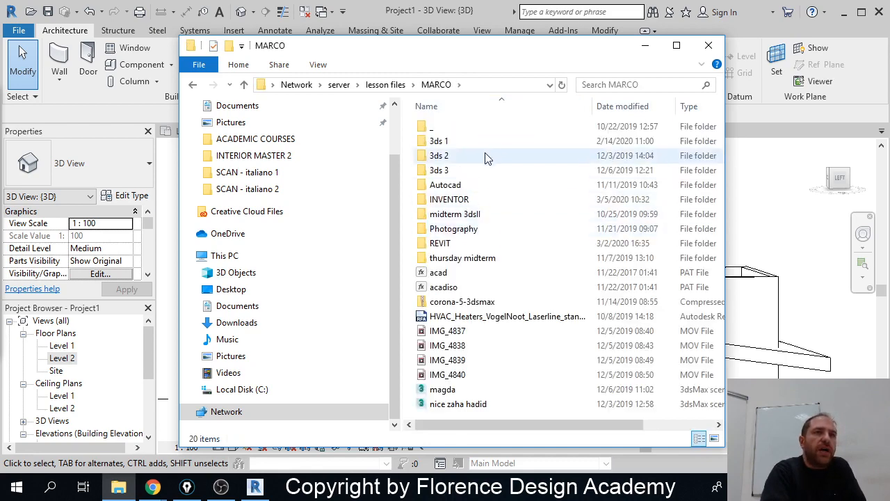
double_click(467, 244)
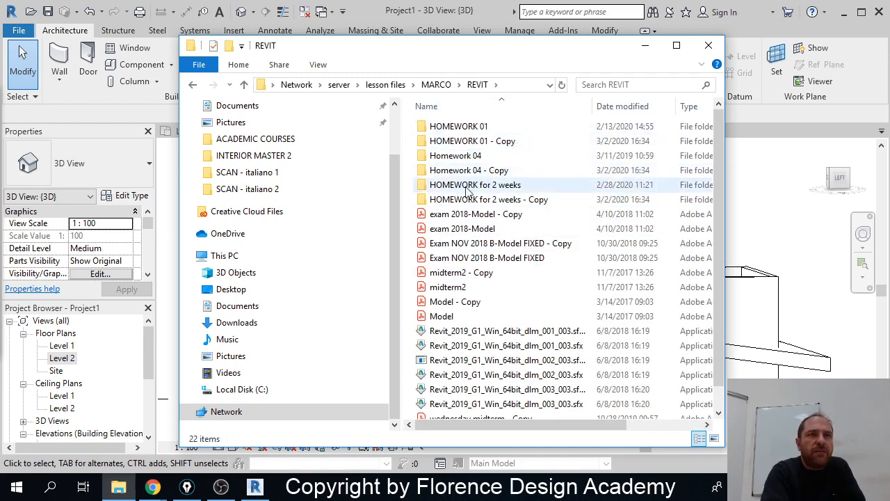
Step: Select the HOMEWORK for 2 weeks folder, enlarge the Explorer window to both sides and widen the Name column to show full names
left_click(493, 188)
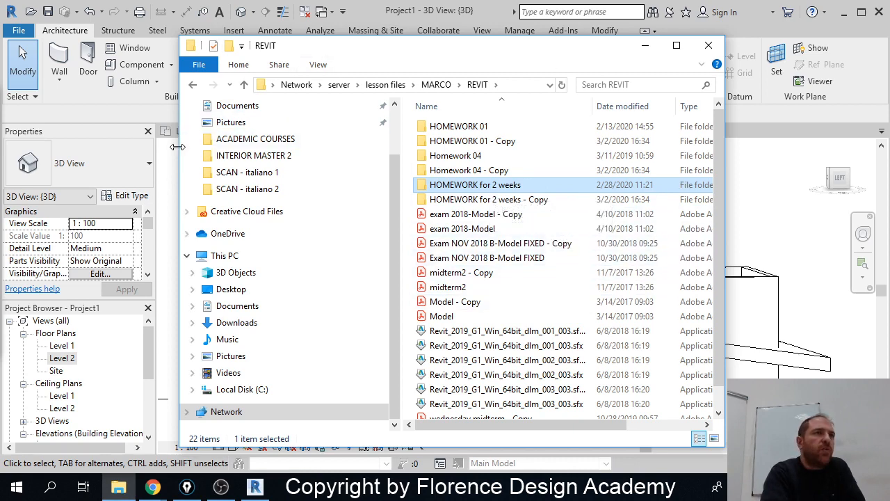
left_click_drag(179, 143, 46, 144)
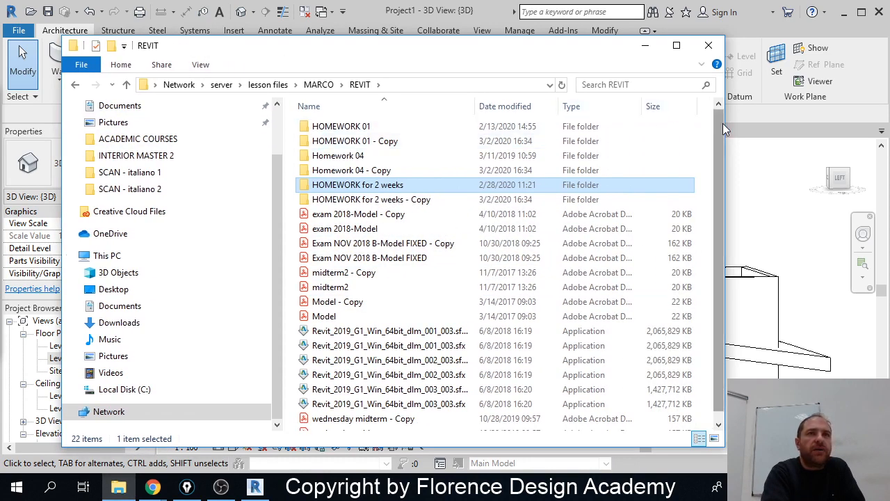
left_click_drag(732, 128, 874, 127)
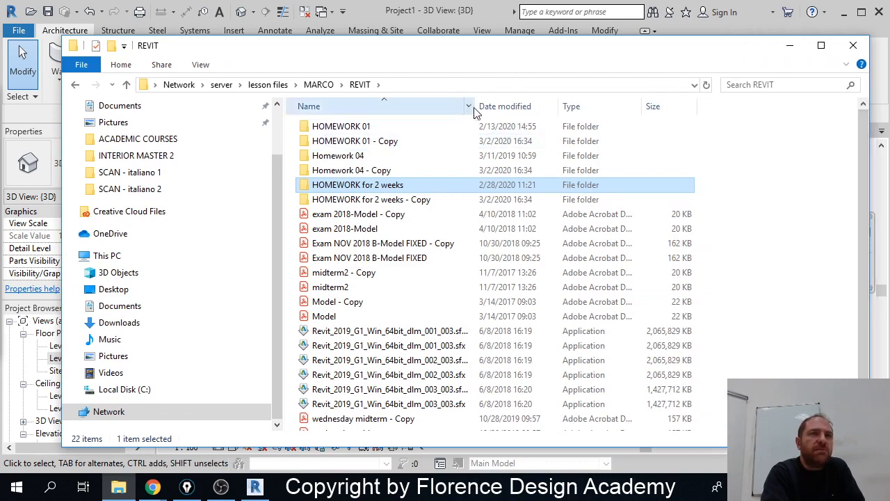
left_click_drag(476, 108, 606, 107)
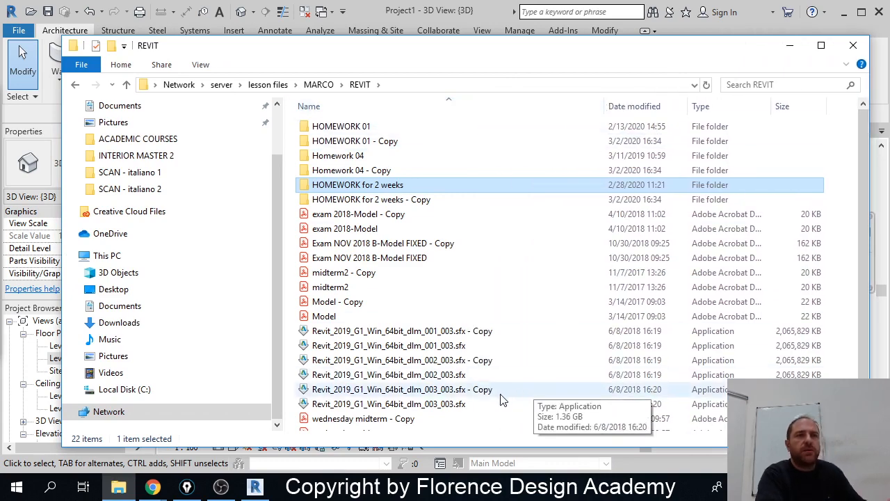
Step: Search the REVIT folder for "copy" and permanently delete all found items, applying the system-file confirmation to all and skipping the file in use
left_click(805, 85)
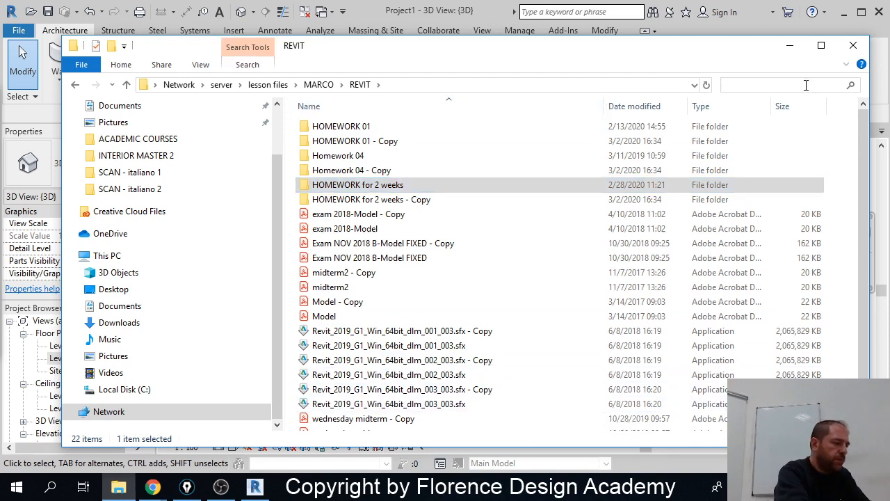
type("copy")
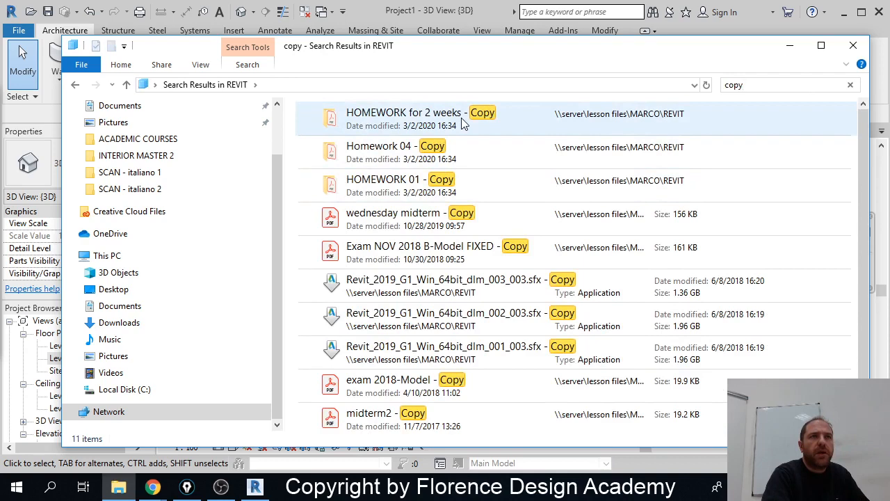
scroll(438, 154, "down", 1)
left_click(415, 377)
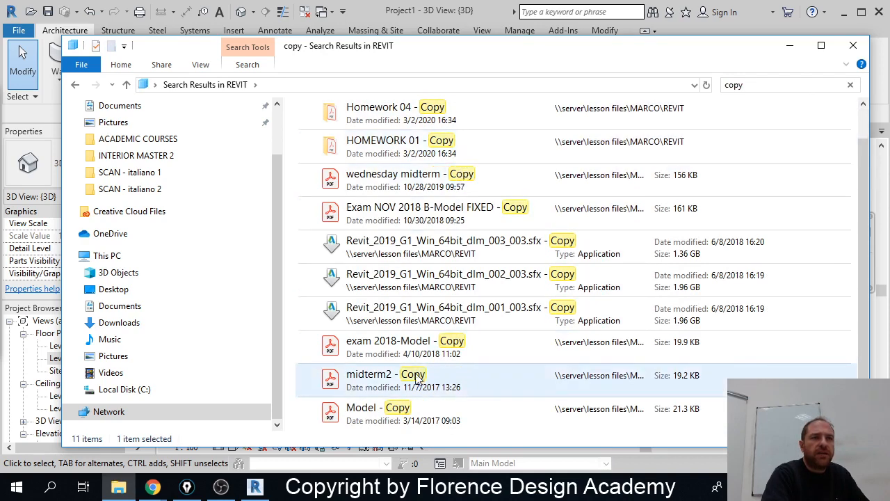
key("ctrl+a")
key("Delete")
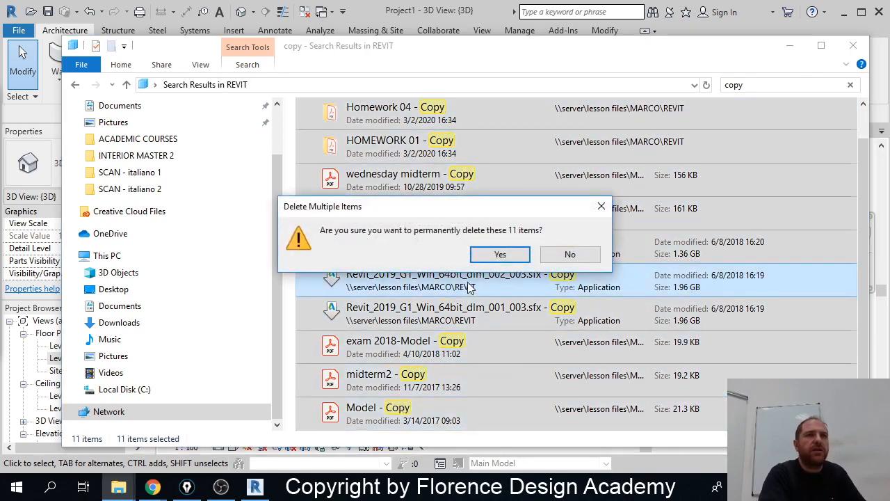
left_click(505, 253)
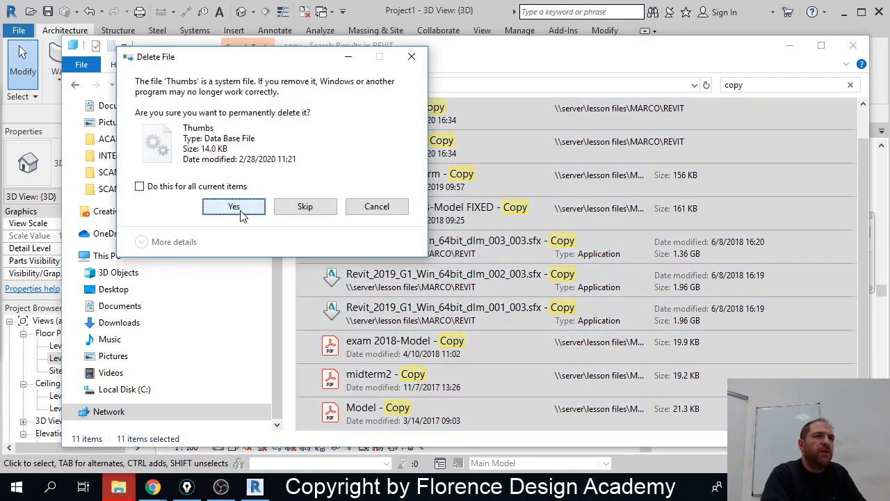
left_click(139, 186)
left_click(236, 208)
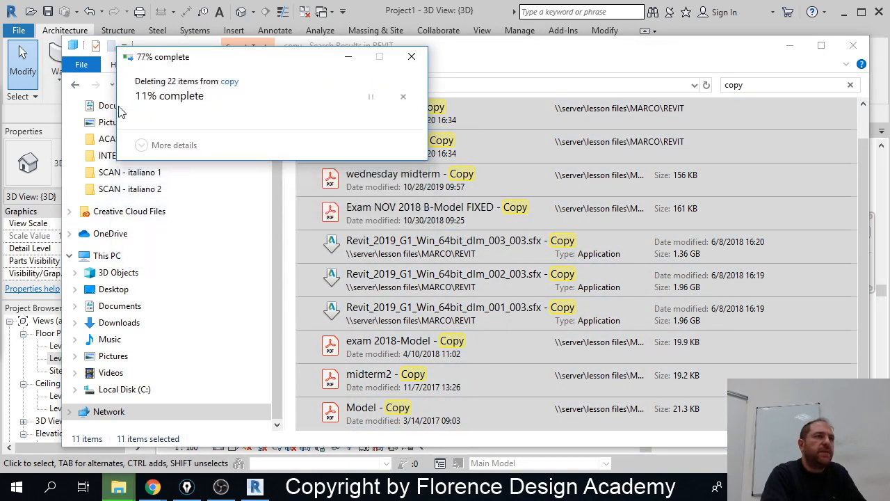
left_click(305, 206)
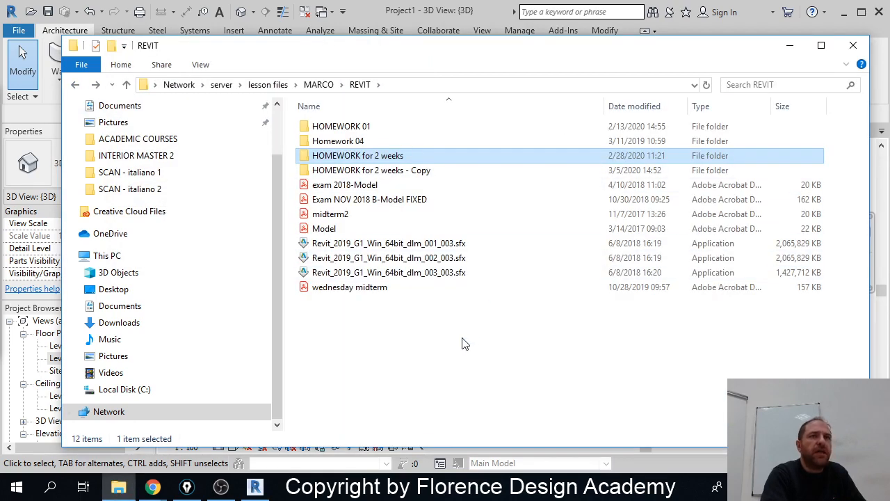
Step: Try to delete the remaining HOMEWORK for 2 weeks - Copy folder
left_click(426, 174)
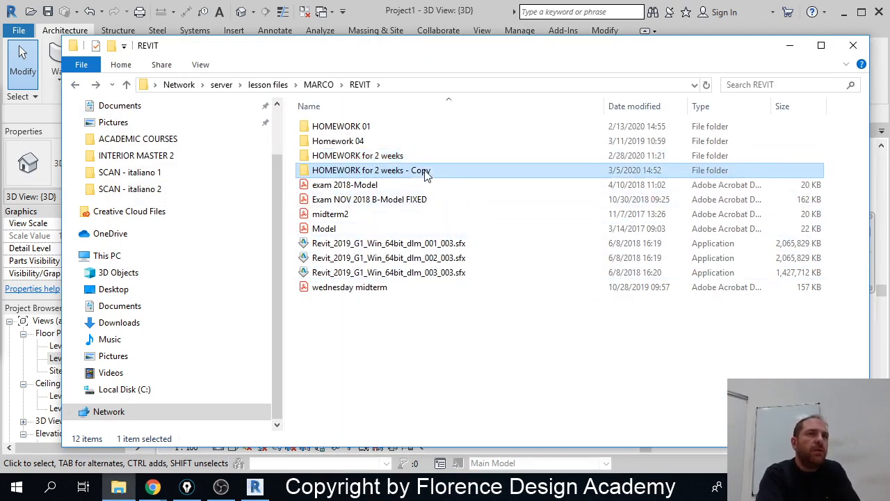
key("Delete")
left_click(498, 298)
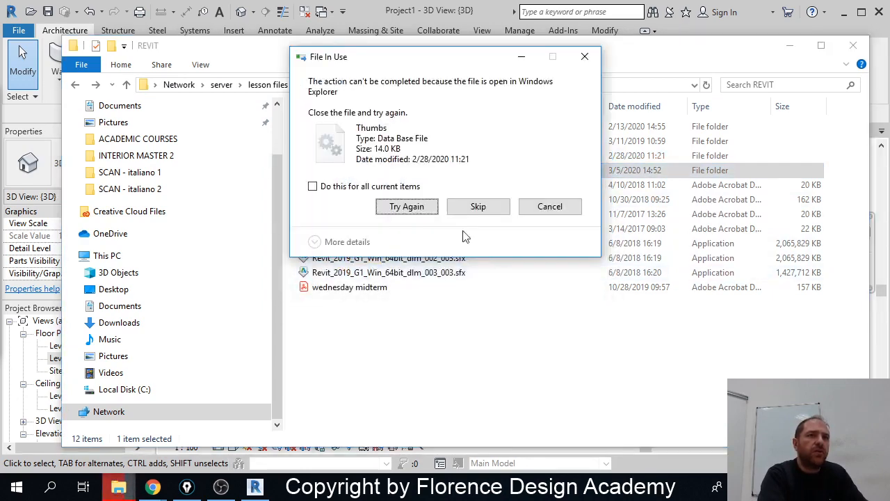
left_click(560, 206)
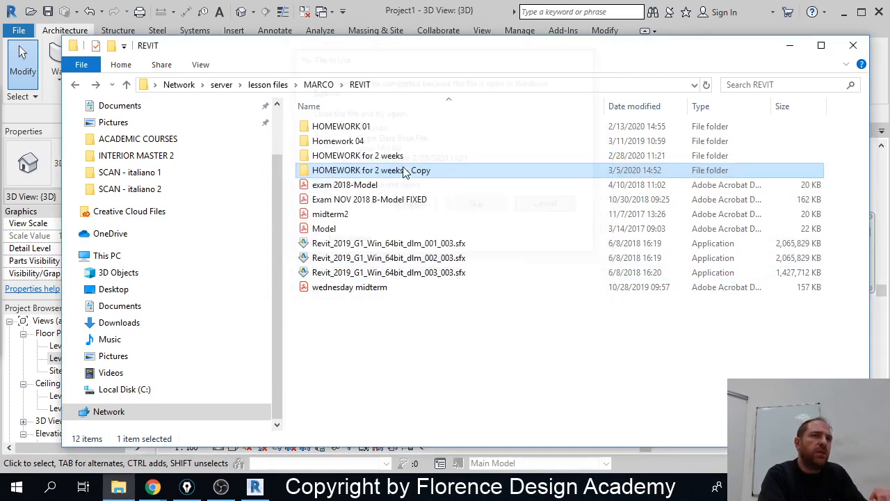
Step: Open midterm master 02 from the HOMEWORK for 2 weeks folder in a maximized Acrobat Reader window and inspect the dimensioned floor plan
left_click(384, 159)
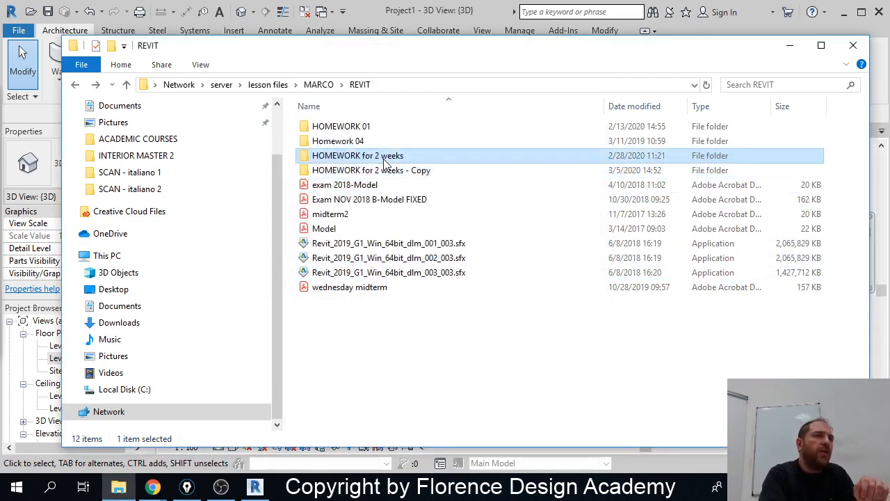
double_click(386, 157)
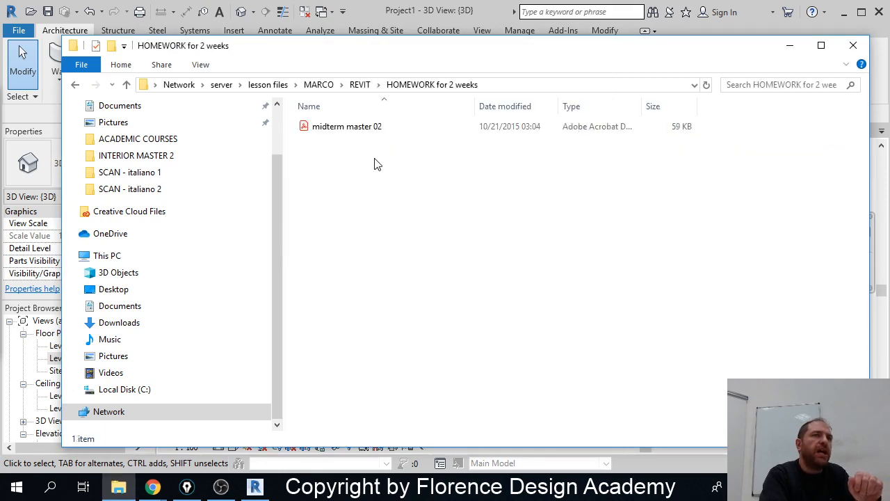
double_click(348, 132)
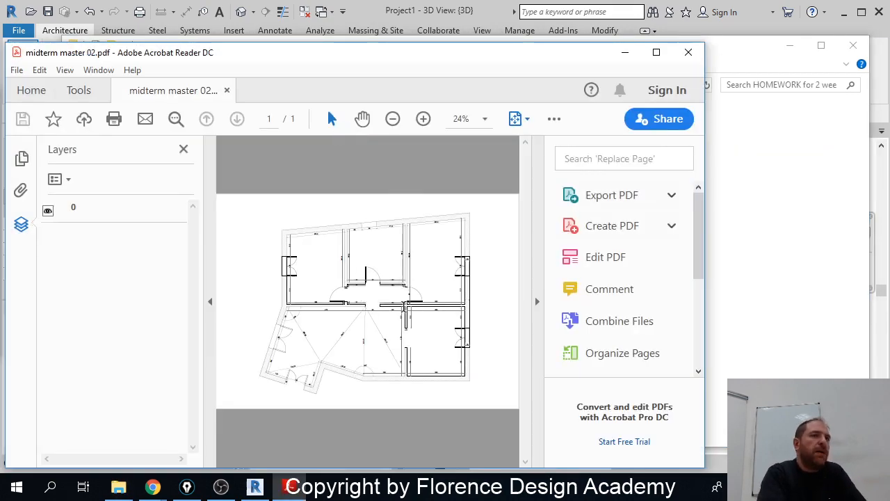
left_click(656, 52)
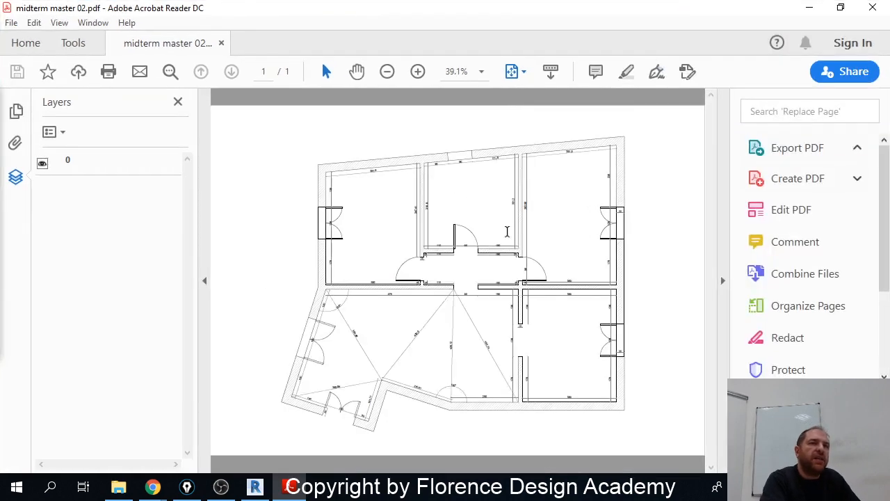
scroll(499, 397, "up", 2, "ctrl")
scroll(468, 339, "down", 1, "ctrl")
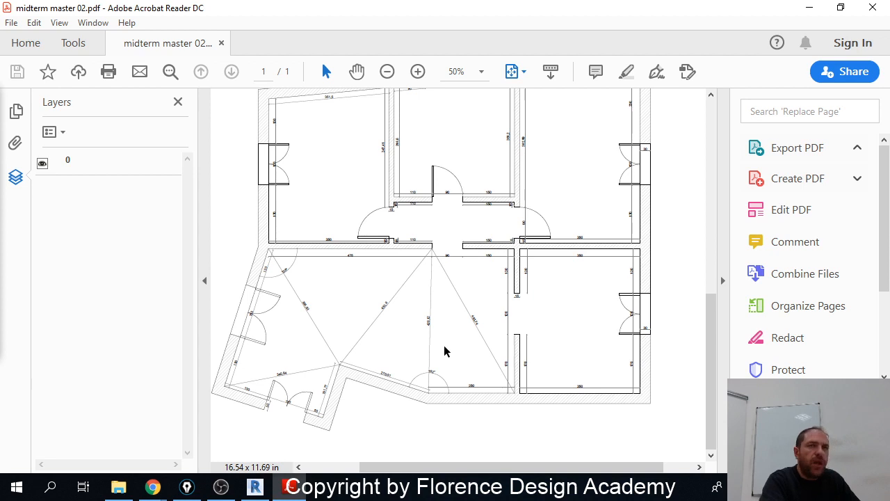
scroll(445, 351, "down", 1, "ctrl")
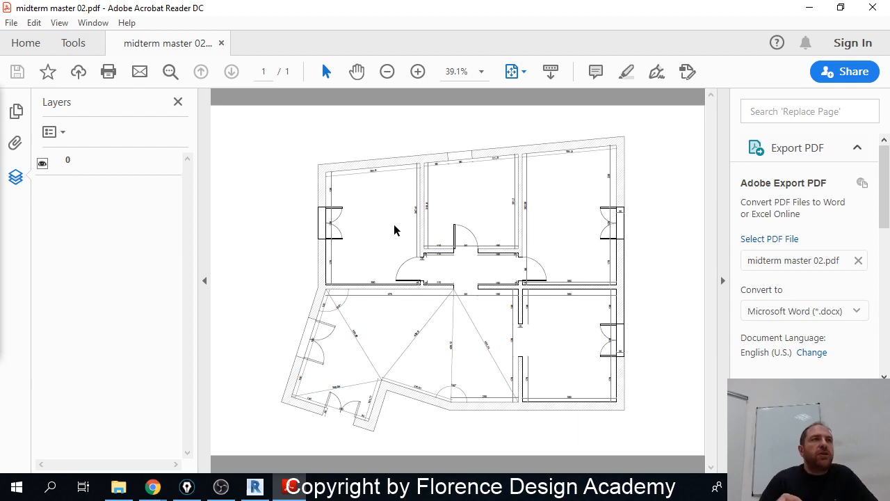
Step: Outline the plan in pink, box the lower entrance and label it WINDOW in blue, trace a larger blue outline around everything, and clear the markings
left_click(186, 486)
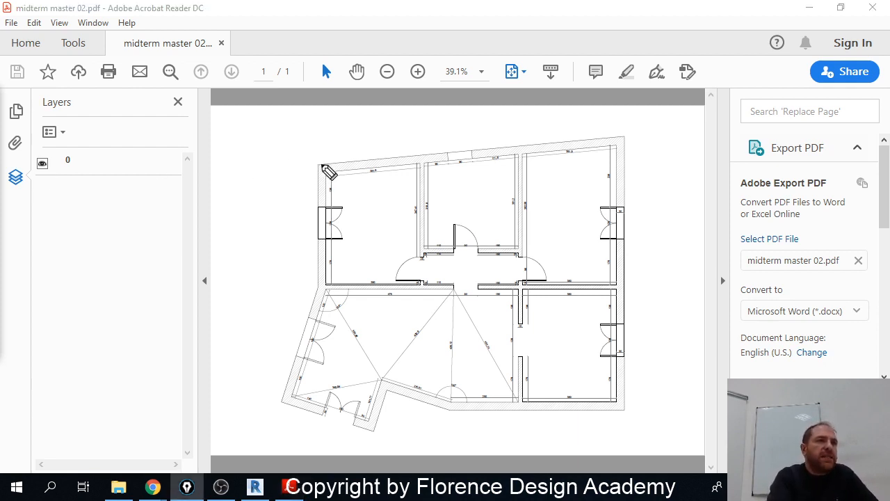
mouse_move(318, 165)
left_mouse_down()
mouse_move(626, 137)
mouse_move(615, 335)
mouse_move(624, 402)
mouse_move(472, 413)
mouse_move(388, 395)
mouse_move(387, 421)
mouse_move(304, 424)
mouse_move(295, 377)
mouse_move(323, 294)
mouse_move(324, 166)
left_mouse_up()
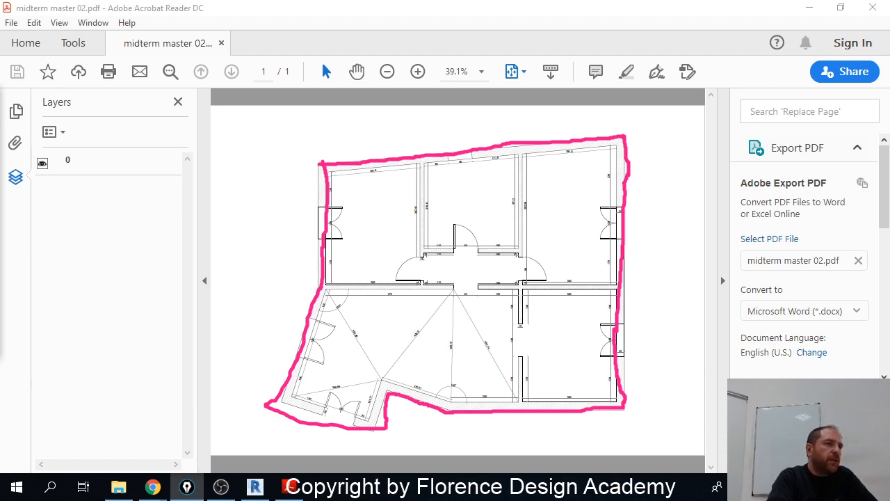
mouse_move(333, 385)
left_mouse_down()
mouse_move(325, 416)
mouse_move(339, 431)
mouse_move(357, 421)
mouse_move(336, 401)
left_mouse_up()
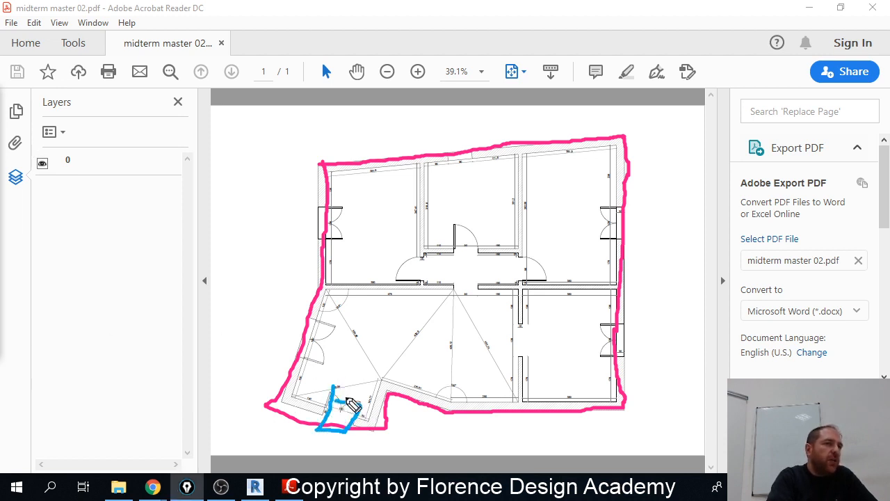
mouse_move(342, 369)
left_mouse_down()
mouse_move(345, 389)
mouse_move(365, 369)
mouse_move(380, 388)
mouse_move(397, 374)
mouse_move(408, 388)
mouse_move(449, 372)
mouse_move(464, 383)
mouse_move(468, 359)
left_mouse_up()
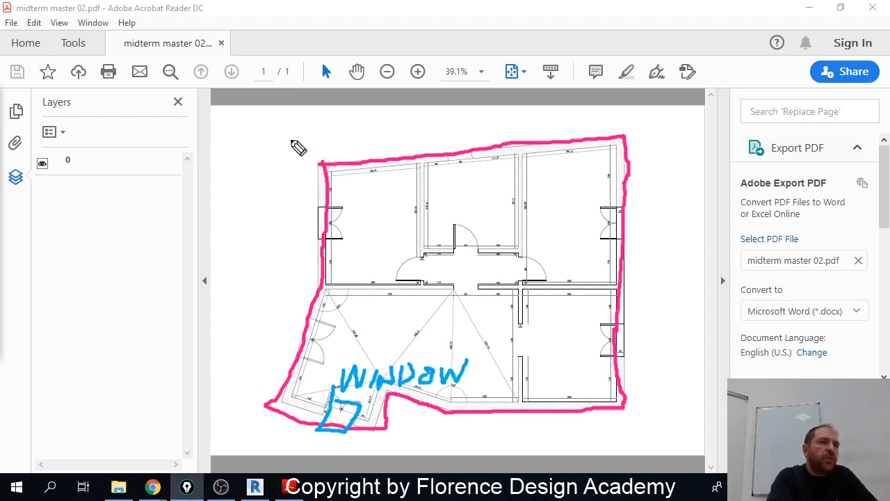
mouse_move(292, 147)
left_mouse_down()
mouse_move(628, 121)
mouse_move(645, 154)
mouse_move(652, 412)
mouse_move(612, 432)
mouse_move(452, 440)
mouse_move(407, 456)
mouse_move(288, 455)
mouse_move(259, 398)
mouse_move(292, 294)
mouse_move(285, 142)
left_mouse_up()
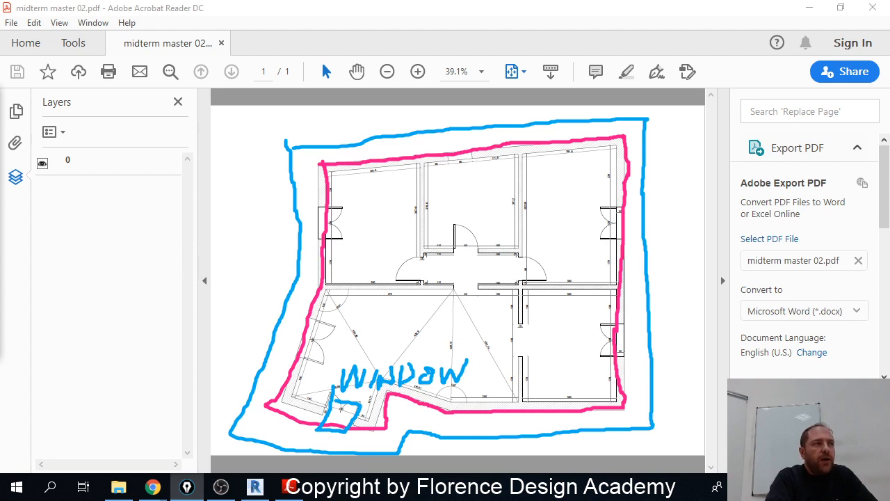
key("ctrl+shift+7")
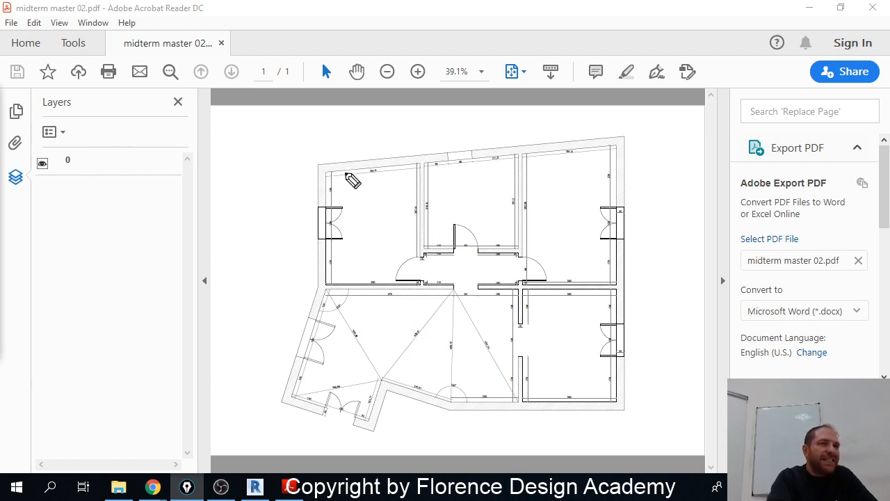
Step: Outline the main building in green and the lower-left entrance block in blue, mark an opening between them, and erase the green outline
mouse_move(317, 164)
left_mouse_down()
mouse_move(317, 299)
mouse_move(294, 358)
mouse_move(452, 402)
mouse_move(620, 404)
mouse_move(617, 138)
mouse_move(319, 164)
left_mouse_up()
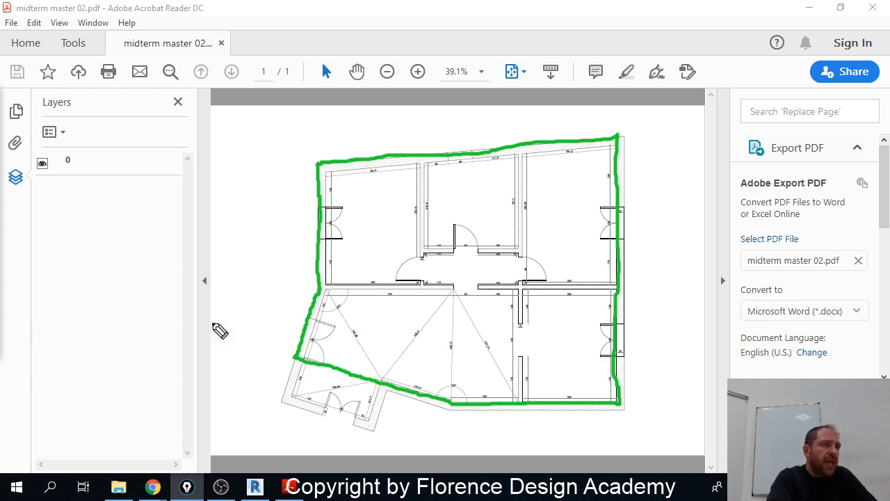
mouse_move(298, 358)
left_mouse_down()
mouse_move(282, 406)
mouse_move(381, 425)
mouse_move(375, 385)
left_mouse_up()
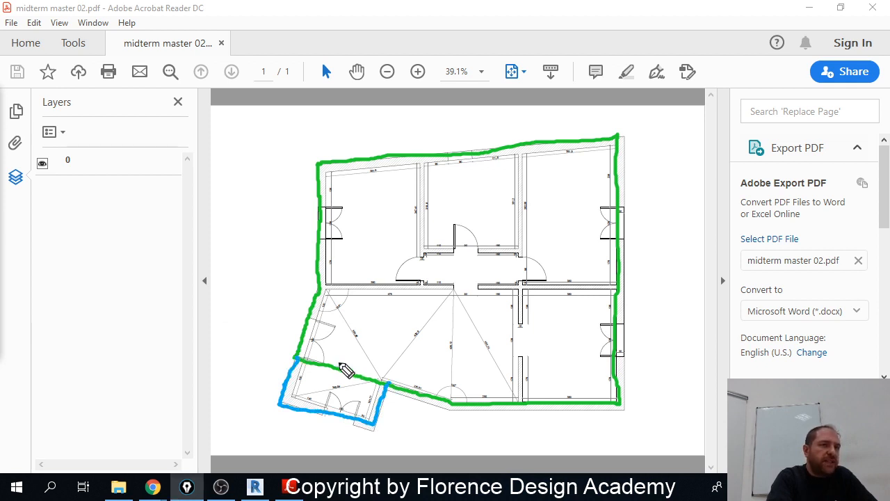
mouse_move(338, 359)
left_mouse_down()
mouse_move(337, 377)
mouse_move(364, 385)
left_mouse_up()
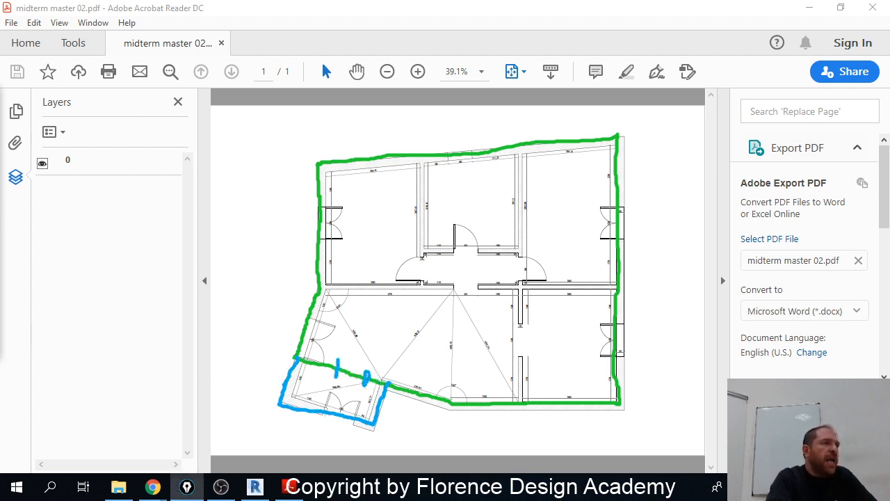
left_click(370, 378)
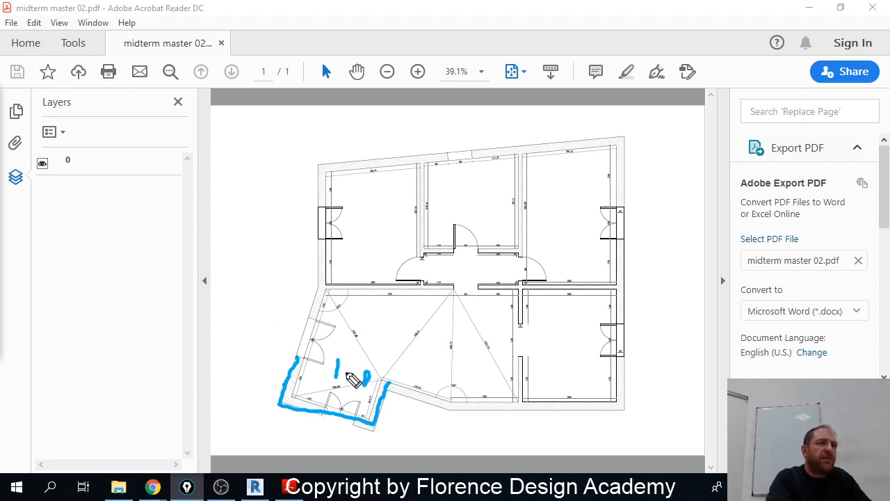
Step: Redraw the main building's outline in green with a gap at the blue opening marks, and clear all markings
mouse_move(337, 367)
left_mouse_down()
mouse_move(299, 338)
mouse_move(320, 287)
mouse_move(320, 186)
mouse_move(340, 164)
mouse_move(623, 139)
mouse_move(630, 413)
mouse_move(463, 416)
mouse_move(363, 379)
left_mouse_up()
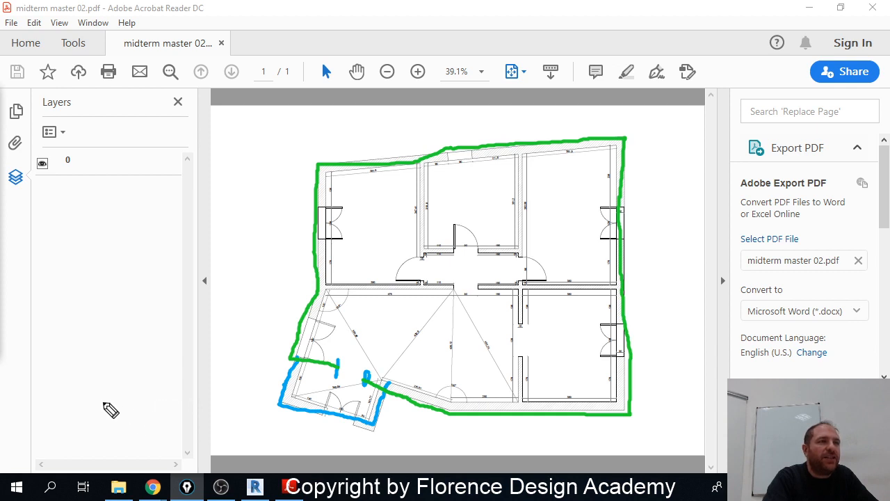
mouse_move(105, 405)
left_mouse_down()
mouse_move(111, 70)
mouse_move(141, 130)
mouse_move(279, 323)
left_mouse_up()
key("ctrl+shift+7")
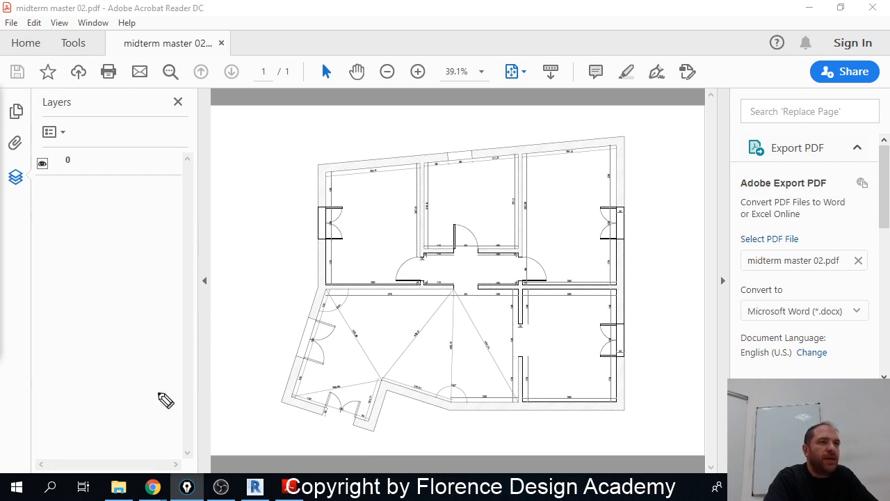
Step: Write NO in very thick pink letters across the floor plan, followed by a tall vertical stroke
mouse_move(139, 402)
left_mouse_down()
mouse_move(126, 314)
mouse_move(128, 94)
mouse_move(237, 295)
mouse_move(313, 410)
mouse_move(322, 64)
left_mouse_up()
mouse_move(631, 104)
left_mouse_down()
mouse_move(471, 188)
mouse_move(527, 371)
mouse_move(741, 308)
mouse_move(739, 154)
mouse_move(661, 117)
mouse_move(605, 117)
left_mouse_up()
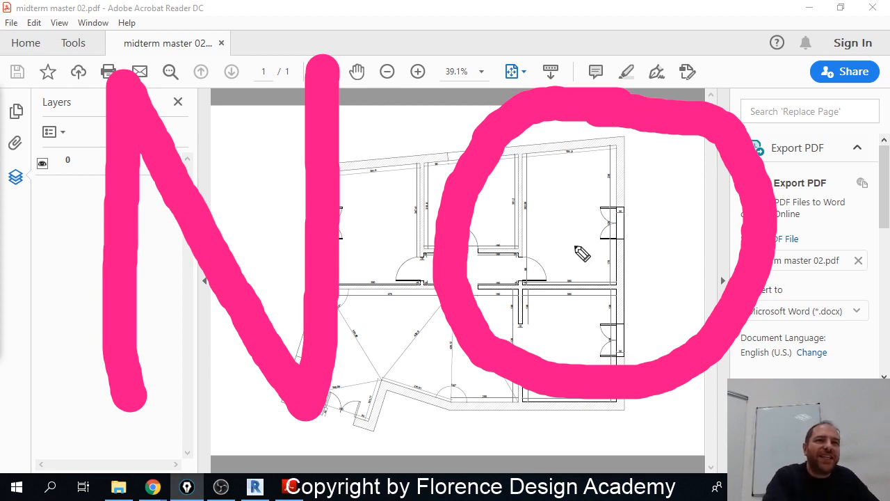
left_click_drag(827, 43, 832, 360)
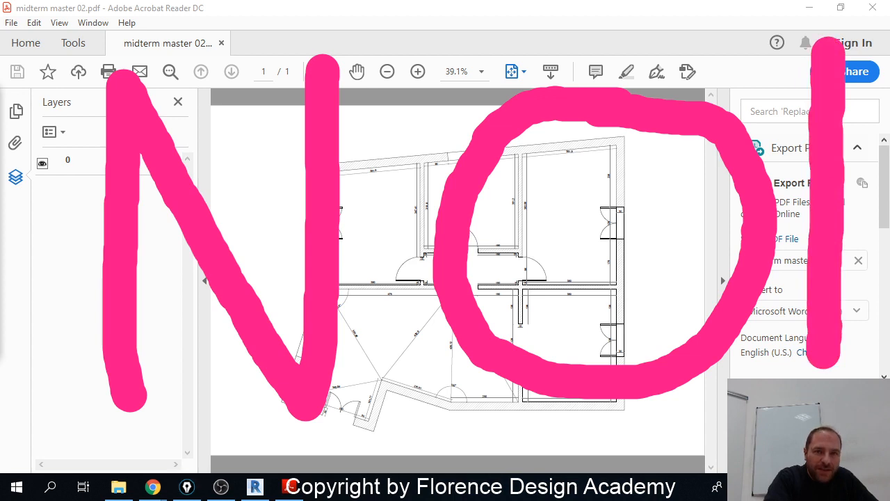